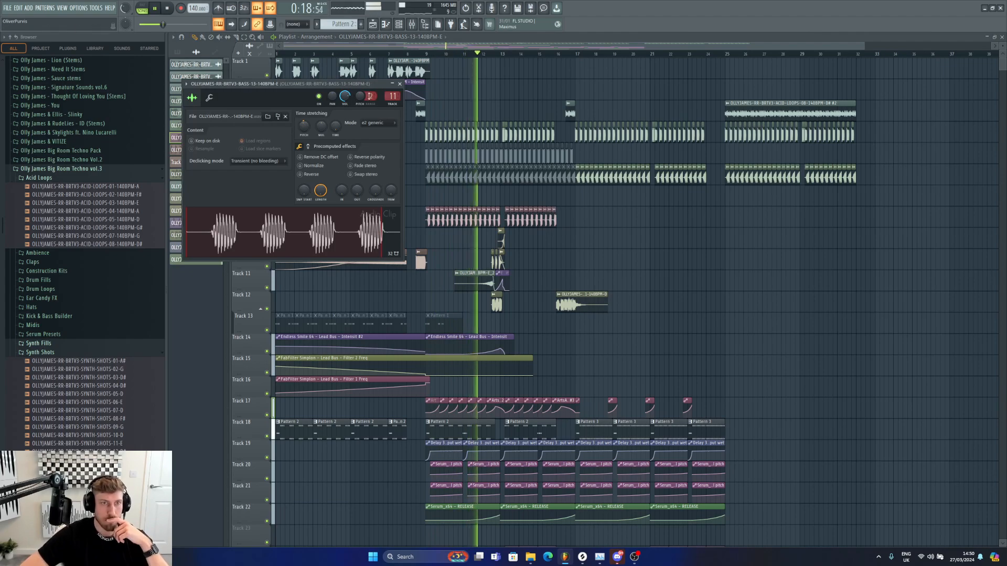
{"action": "key", "text": "F9"}
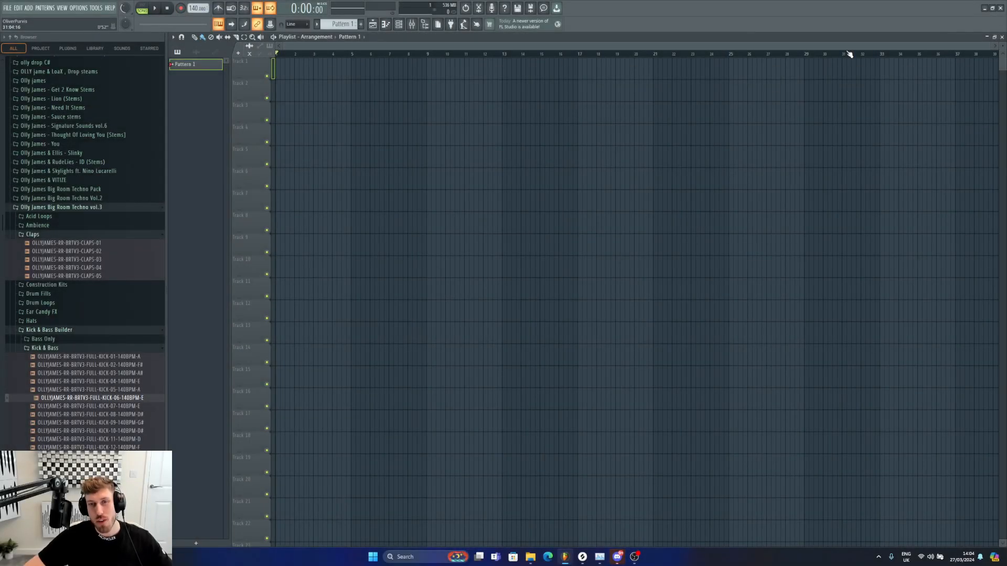
{"action": "left_click_drag", "start_coordinate": [988, 52], "coordinate": [800, 94]}
{"action": "left_click_drag", "start_coordinate": [796, 45], "coordinate": [937, 45]}
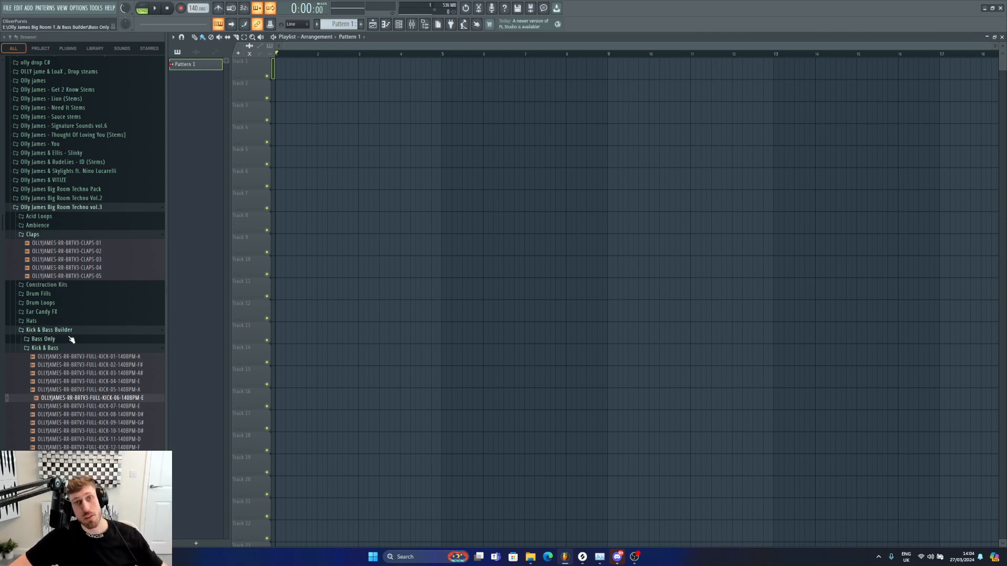
Step: Browse the Olly James Big Room Techno vol.3 sample folders, opening Kick & Bass Builder and its subfolders
{"action": "left_click", "coordinate": [60, 348]}
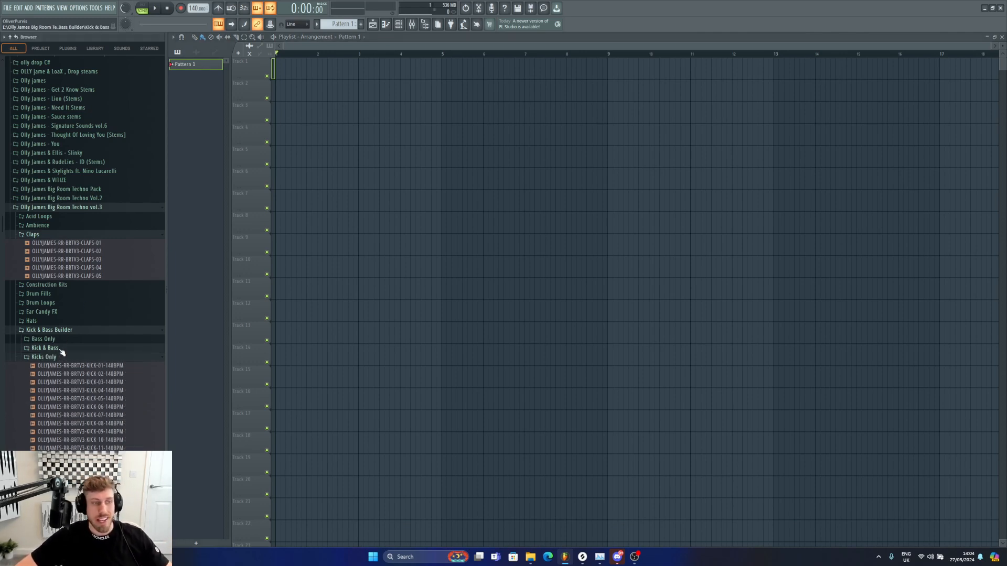
{"action": "left_click", "coordinate": [61, 357]}
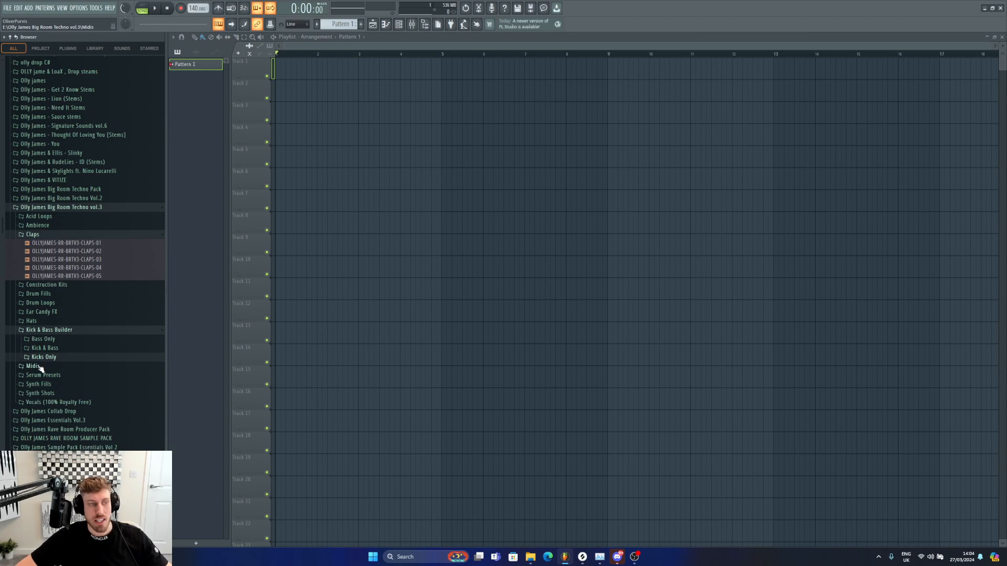
{"action": "left_click", "coordinate": [45, 331]}
{"action": "scroll", "coordinate": [45, 262], "scroll_direction": "up", "scroll_amount": 4}
{"action": "left_click", "coordinate": [37, 334]}
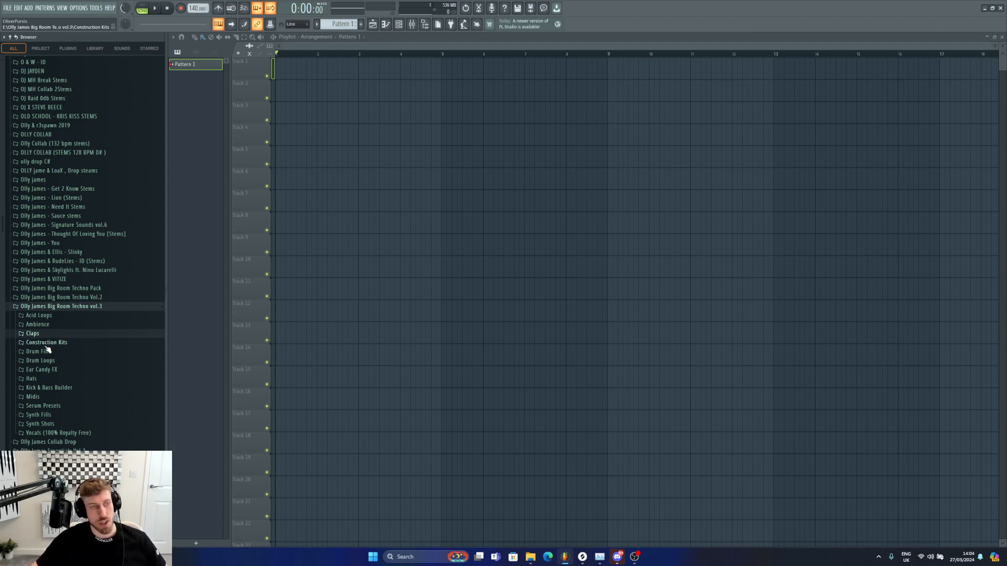
Step: Place a Pattern 1 clip on track 3 and delete it again
{"action": "left_click", "coordinate": [375, 122]}
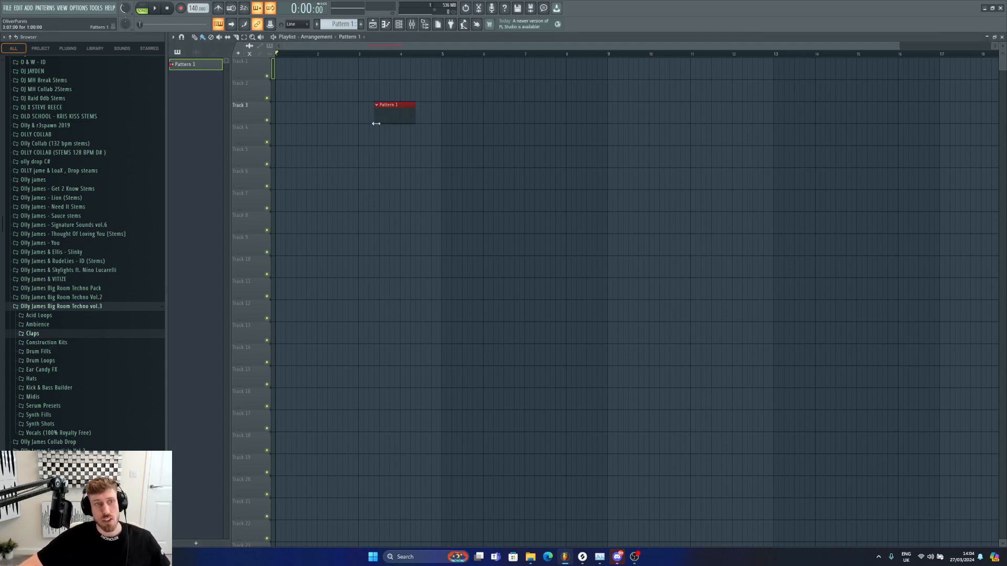
{"action": "right_click", "coordinate": [388, 118]}
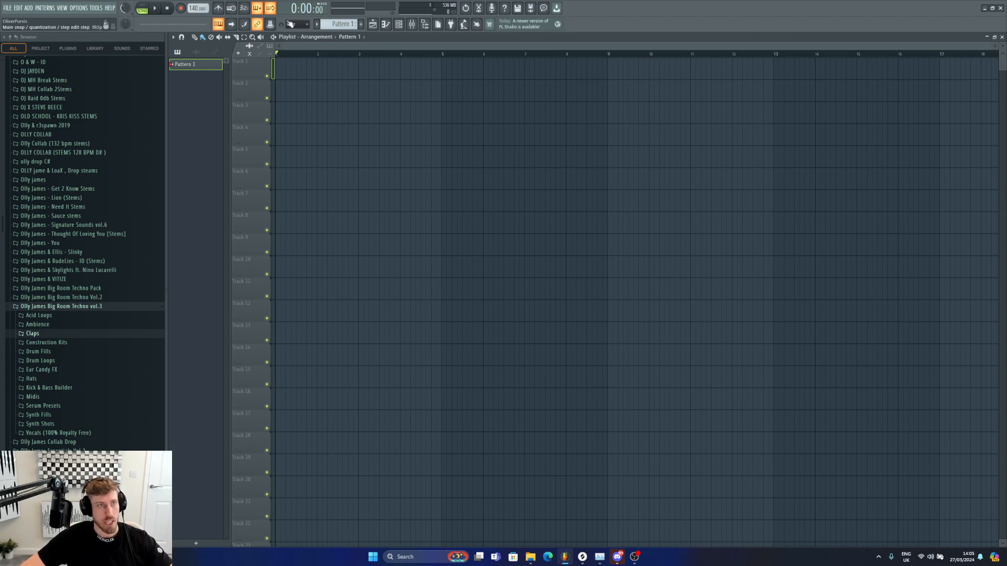
Step: Open the mixer and browse the plugin list of a master insert slot without loading anything
{"action": "left_click", "coordinate": [413, 25]}
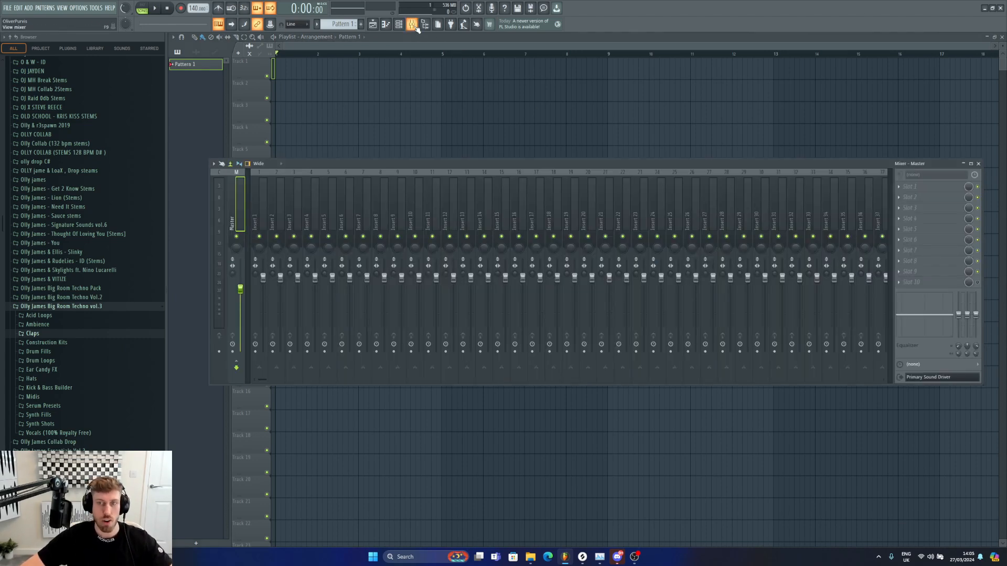
{"action": "left_click", "coordinate": [893, 288]}
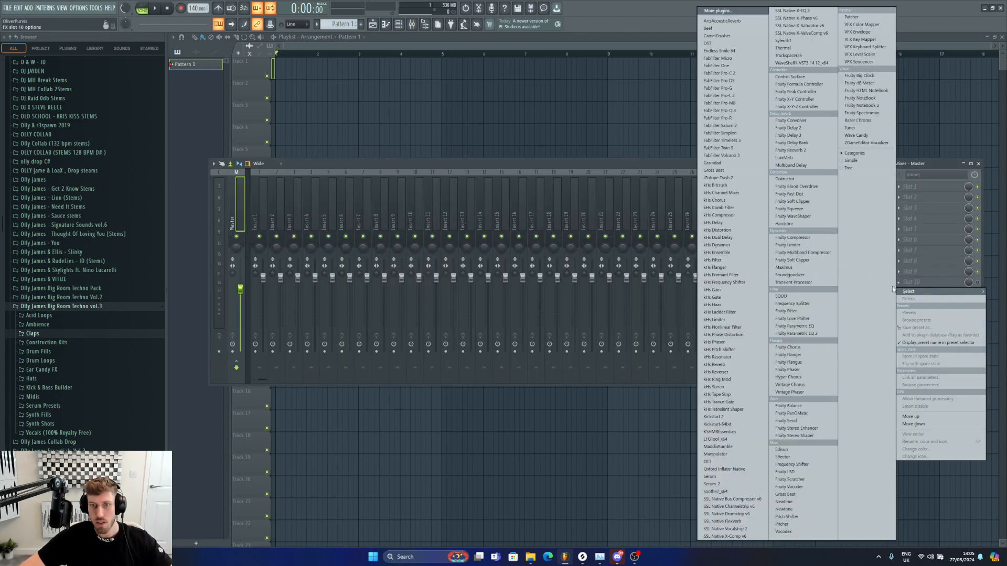
{"action": "left_click", "coordinate": [925, 274]}
{"action": "left_click", "coordinate": [977, 283]}
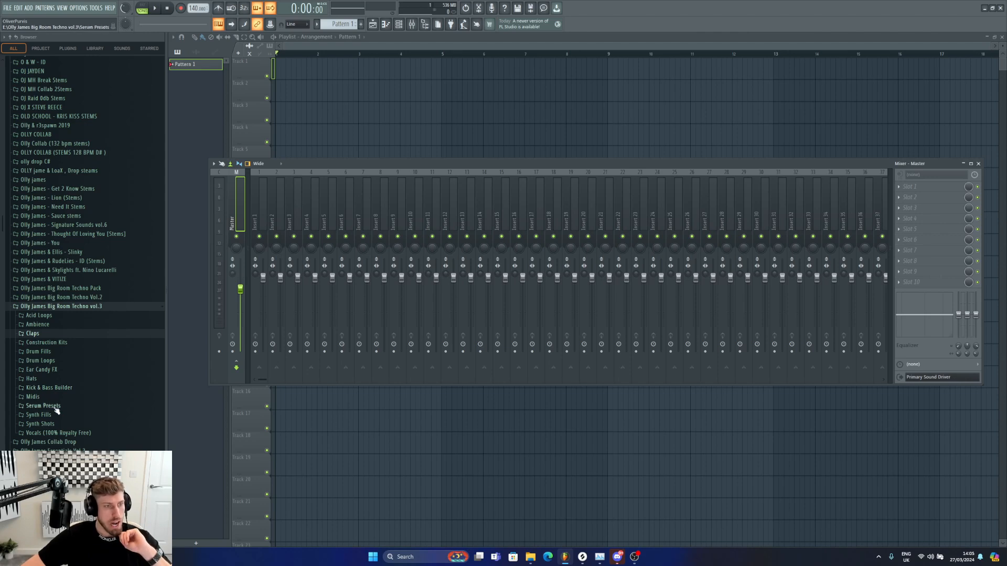
Step: Open the Vocals (100% Royalty Free) folder and place OLLYJAMES-RR-BRTV3-VOCAL-02-ACID-RAVE-140BPM at the start of track 1
{"action": "left_click", "coordinate": [55, 433]}
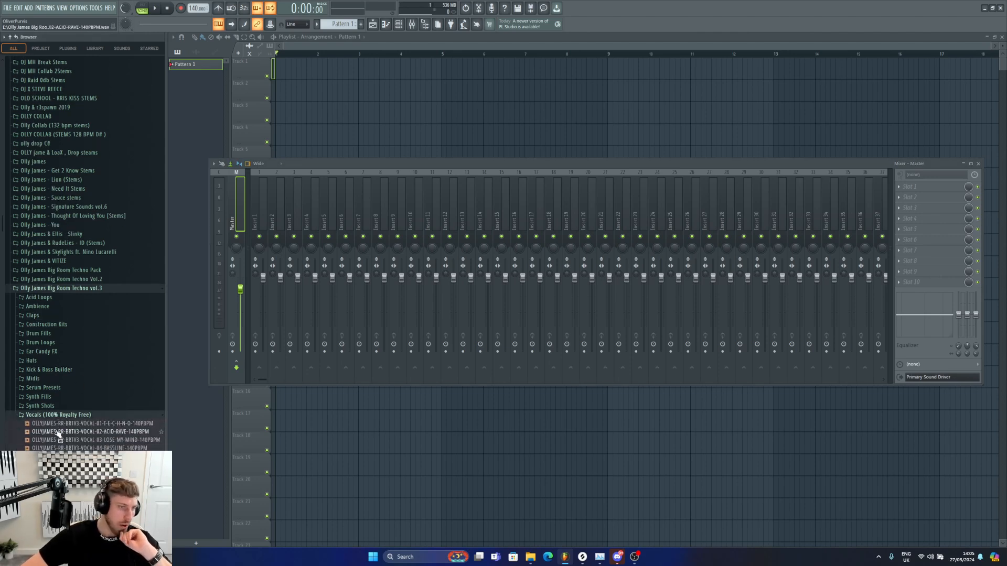
{"action": "scroll", "coordinate": [57, 438], "scroll_direction": "down", "scroll_amount": 4}
{"action": "scroll", "coordinate": [77, 364], "scroll_direction": "up", "scroll_amount": 2}
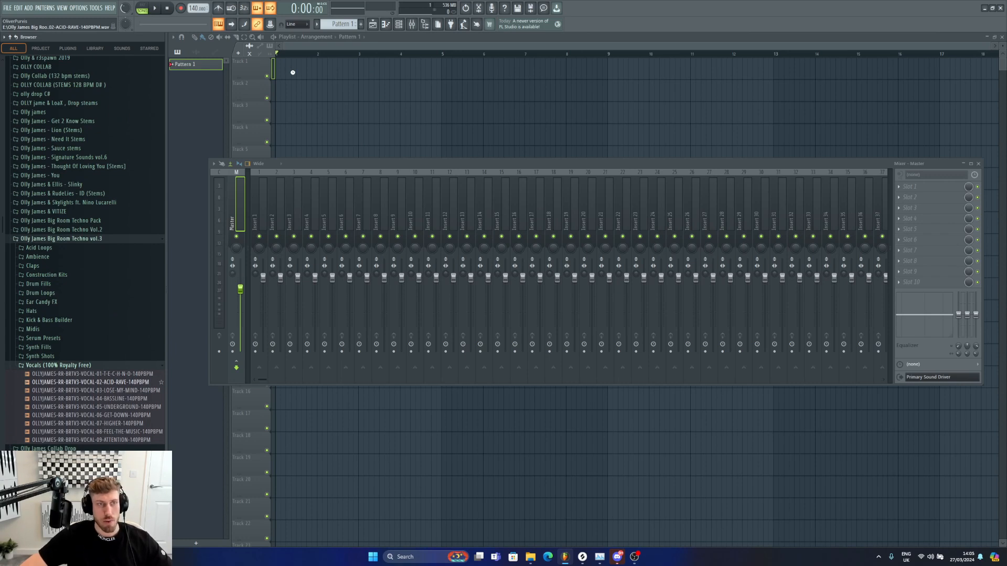
{"action": "left_click_drag", "start_coordinate": [301, 74], "coordinate": [286, 74]}
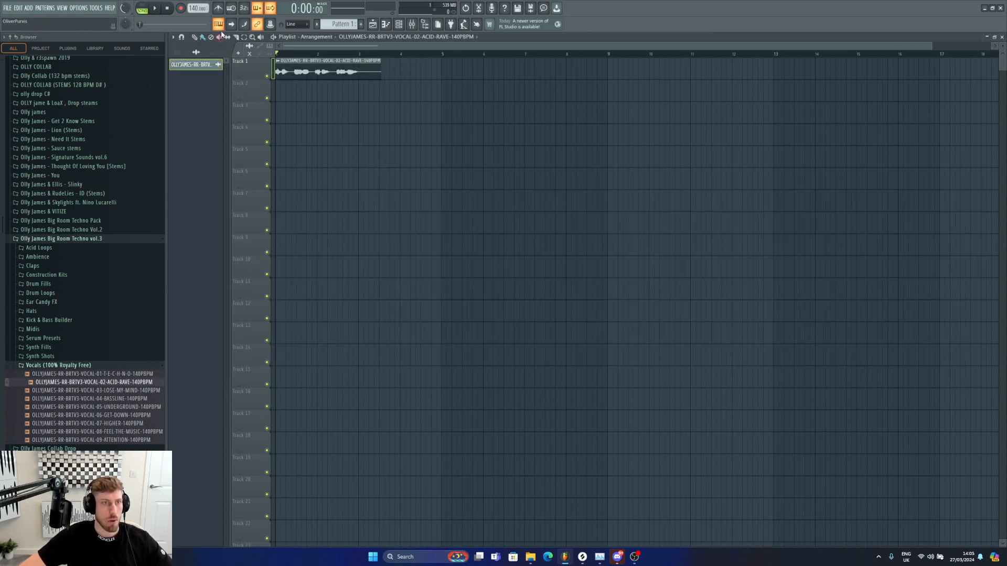
Step: Slice the vocal clip and delete its tail, leaving about two bars at the start
{"action": "left_click_drag", "start_coordinate": [370, 66], "coordinate": [361, 84]}
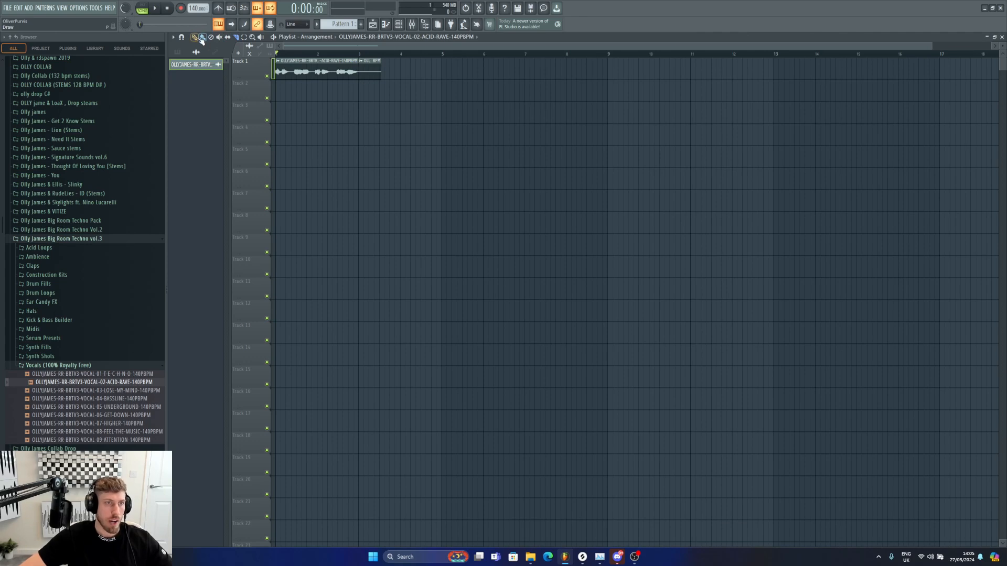
{"action": "right_click", "coordinate": [374, 72]}
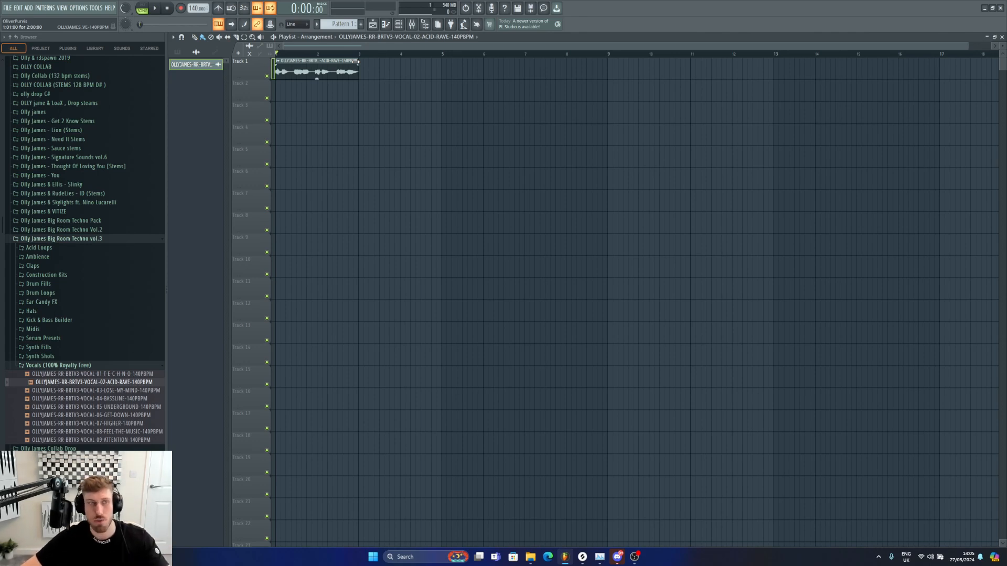
Step: Open the vocal clip's settings, play it back, then close the settings
{"action": "double_click", "coordinate": [347, 65]}
{"action": "key", "text": "space"}
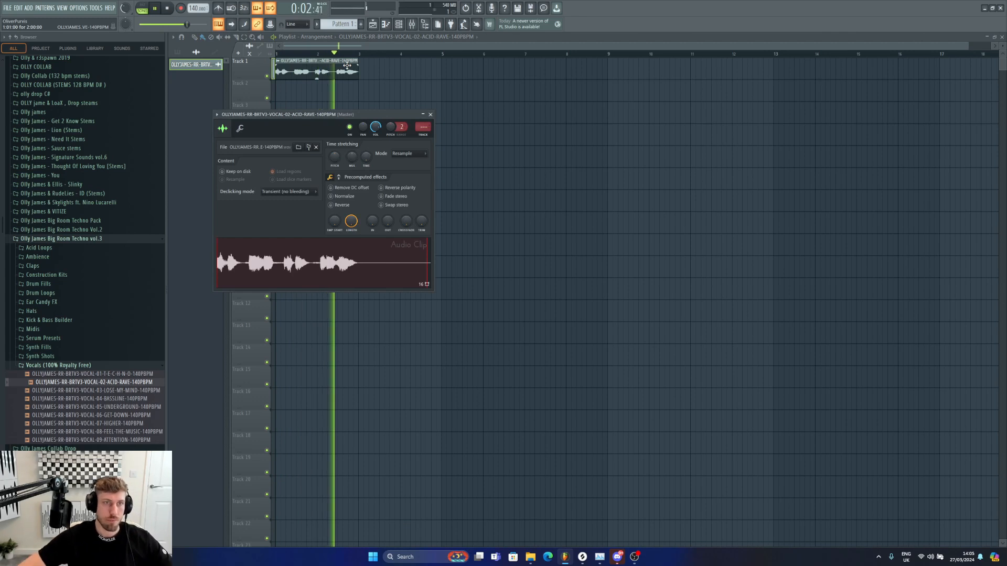
{"action": "key", "text": "space"}
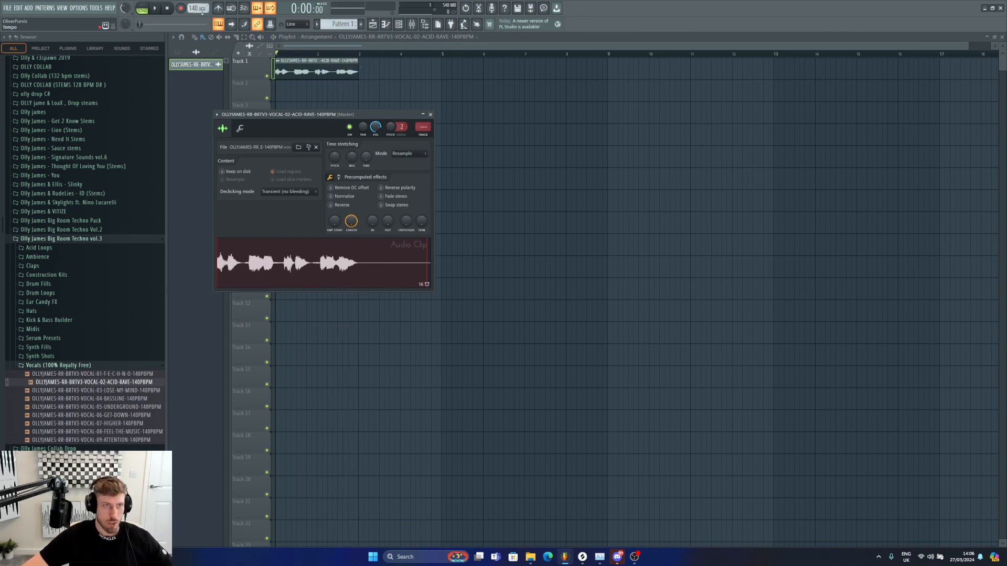
{"action": "key", "text": "Escape"}
Step: Chop the vocal clip into three separate phrases spread across bars 1 to 4, auditioning the result
{"action": "mouse_move", "coordinate": [293, 65]}
{"action": "left_mouse_down"}
{"action": "mouse_move", "coordinate": [293, 87]}
{"action": "mouse_move", "coordinate": [371, 69]}
{"action": "left_mouse_up"}
{"action": "key", "text": "p"}
{"action": "key", "text": "space"}
{"action": "key", "text": "space"}
{"action": "key", "text": "space"}
{"action": "left_click", "coordinate": [235, 37]}
{"action": "key", "text": "space"}
{"action": "left_click", "coordinate": [194, 37]}
{"action": "key", "text": "space"}
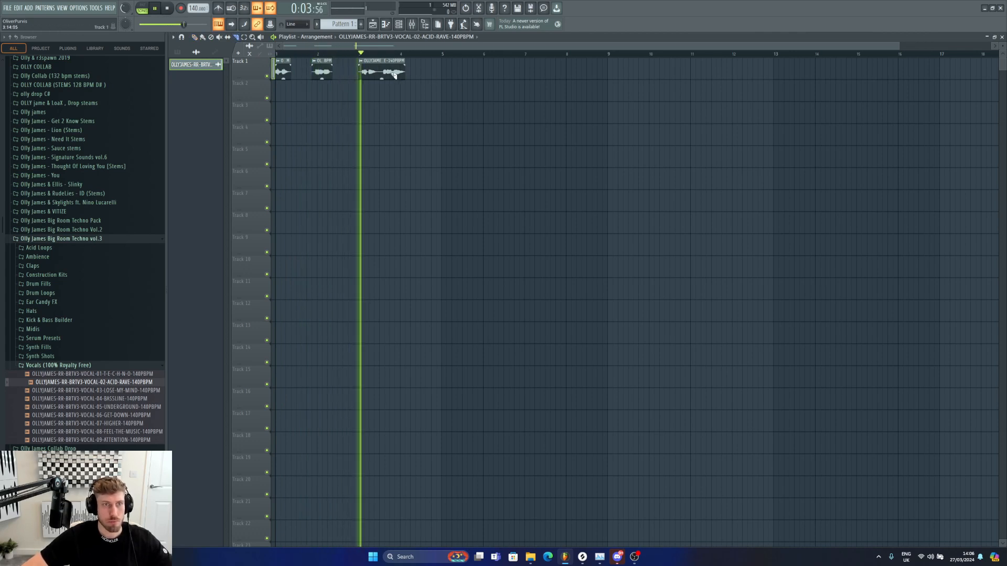
Step: Split off a fourth vocal chop and move it to the start of bar 4, then play it
{"action": "key", "text": "space"}
{"action": "key", "text": "space"}
{"action": "mouse_move", "coordinate": [385, 70]}
{"action": "left_mouse_down"}
{"action": "mouse_move", "coordinate": [369, 84]}
{"action": "mouse_move", "coordinate": [406, 65]}
{"action": "left_mouse_up"}
{"action": "key", "text": "p"}
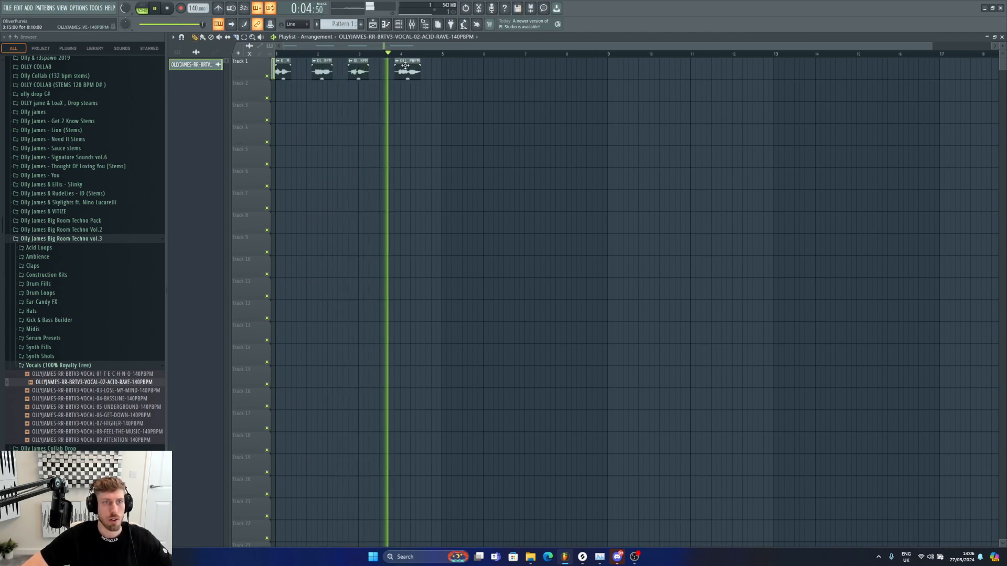
{"action": "key", "text": "space"}
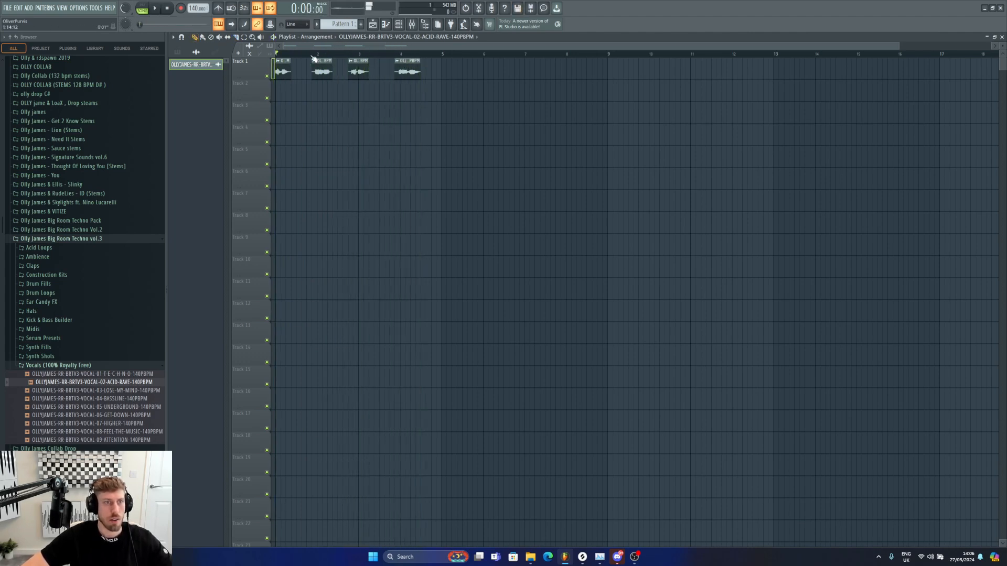
Step: Select all four vocal chops, duplicate them after bar 4, and delete the extra trailing chop
{"action": "left_click_drag", "start_coordinate": [470, 90], "coordinate": [279, 64]}
{"action": "left_click", "coordinate": [194, 38]}
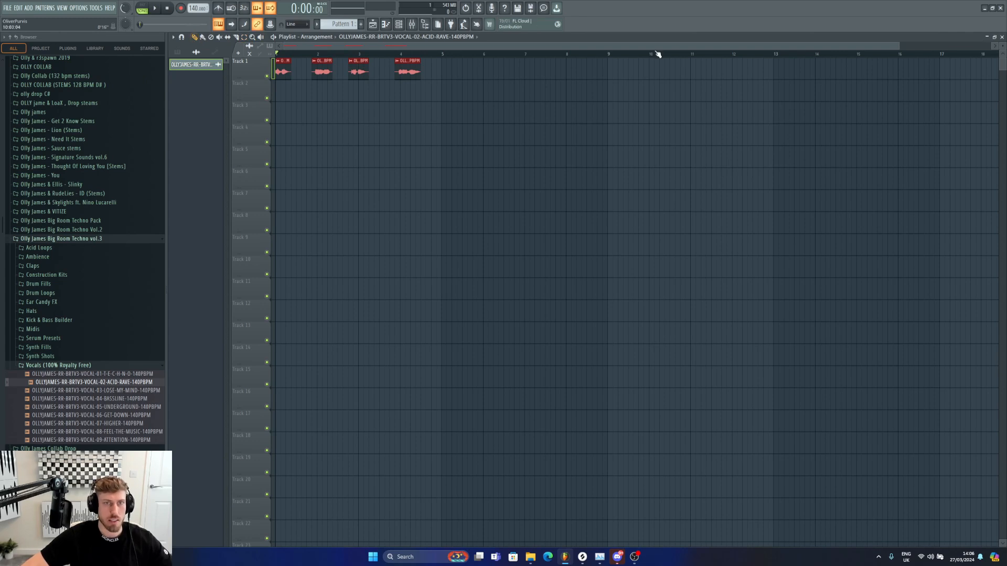
{"action": "key", "text": "ctrl+b"}
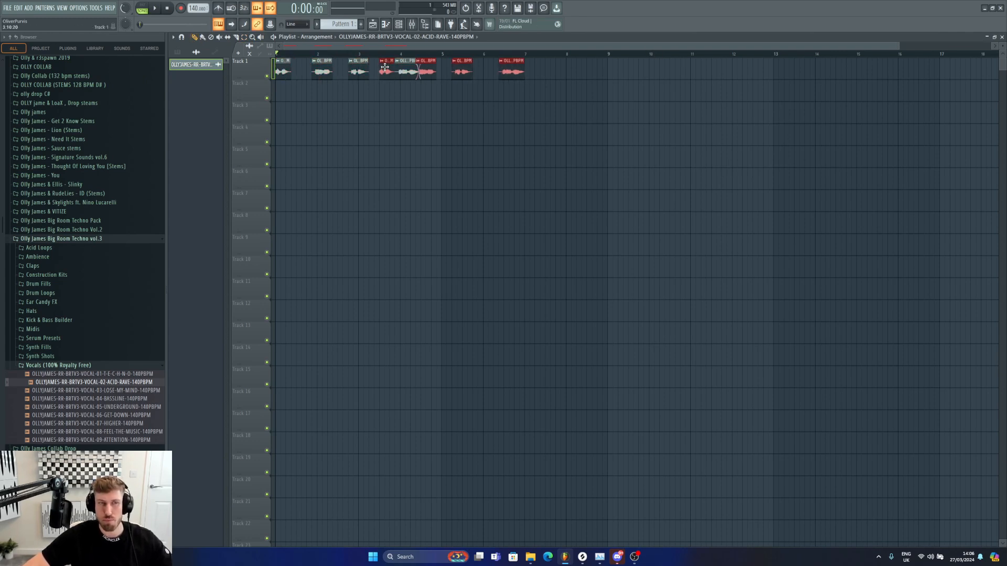
{"action": "left_click_drag", "start_coordinate": [444, 69], "coordinate": [448, 69]}
{"action": "right_click", "coordinate": [576, 70]}
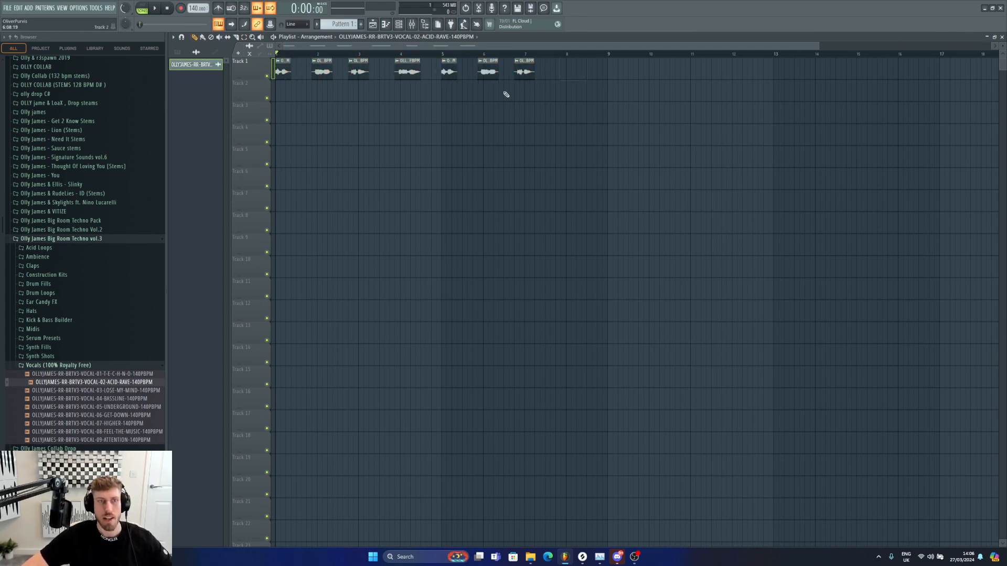
Step: Place the full vocal clip on track 2 at bar 7 and delete the chop at bar 7 on track 1
{"action": "left_click", "coordinate": [569, 91]}
{"action": "mouse_move", "coordinate": [579, 92]}
{"action": "left_mouse_down"}
{"action": "mouse_move", "coordinate": [675, 94]}
{"action": "mouse_move", "coordinate": [572, 93]}
{"action": "left_mouse_up"}
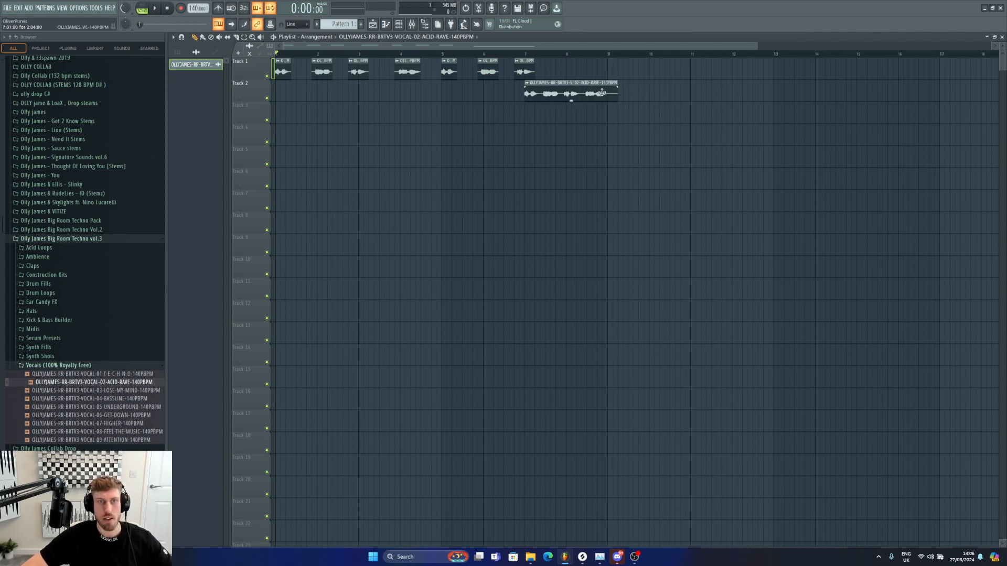
{"action": "right_click", "coordinate": [523, 70]}
Step: Play the arrangement from bar 5 and readjust the vocal chop in bar 6
{"action": "left_click", "coordinate": [447, 54]}
{"action": "key", "text": "space"}
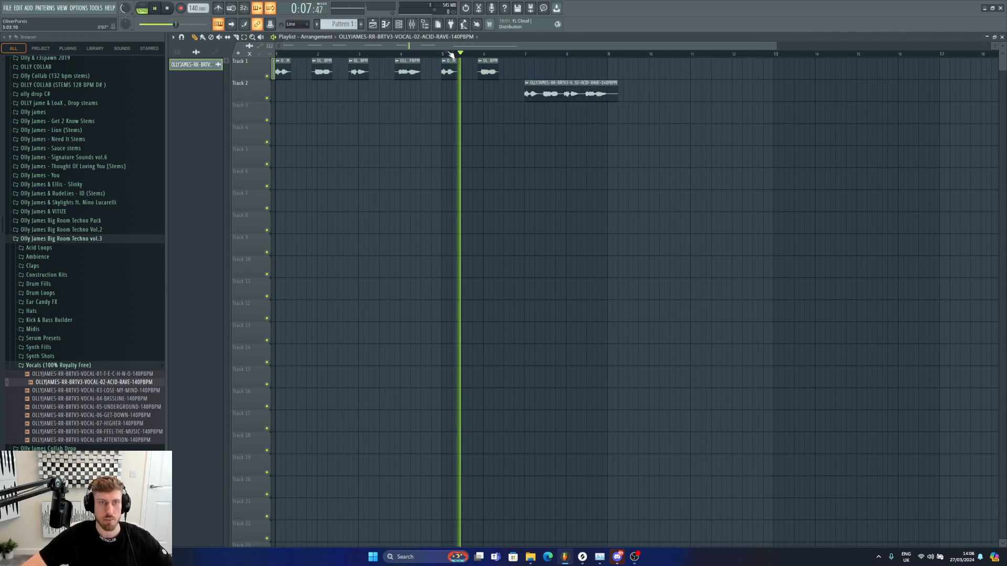
{"action": "right_click", "coordinate": [495, 62]}
{"action": "key", "text": "space"}
{"action": "key", "text": "space"}
{"action": "left_click", "coordinate": [450, 62]}
{"action": "left_click_drag", "start_coordinate": [479, 67], "coordinate": [485, 66]}
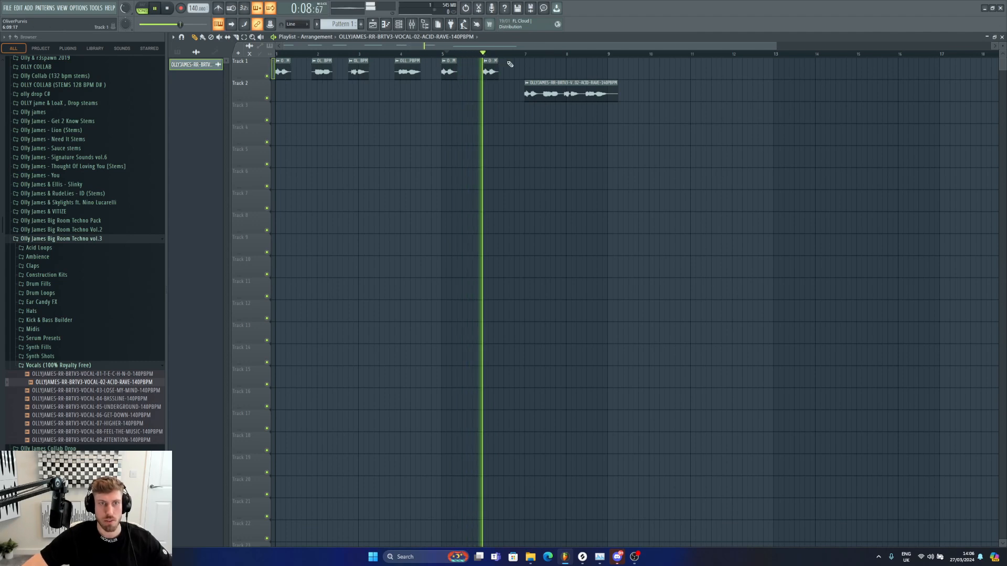
Step: Move the full vocal clip onto track 1 at bar 7 and select bars 1 to 9 for playback
{"action": "left_click", "coordinate": [527, 83]}
{"action": "left_click_drag", "start_coordinate": [594, 82], "coordinate": [276, 52]}
{"action": "key", "text": "space"}
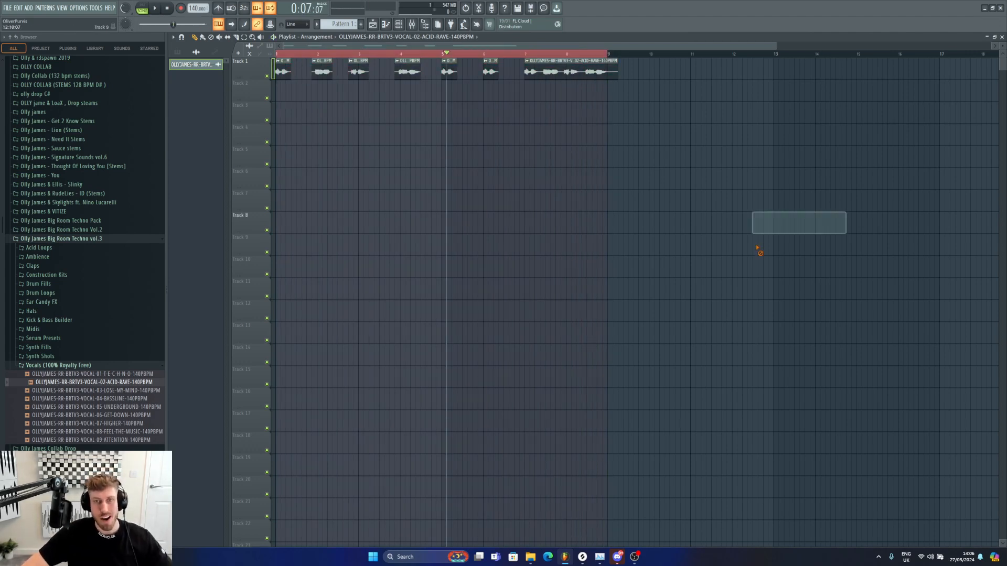
Step: Open Acid Loops, preview several loops, and place OLLYJAMES-RR-BRTV3-ACID-LOOPS-08-140BPM-D# on track 4 at bar 8
{"action": "left_click", "coordinate": [38, 248]}
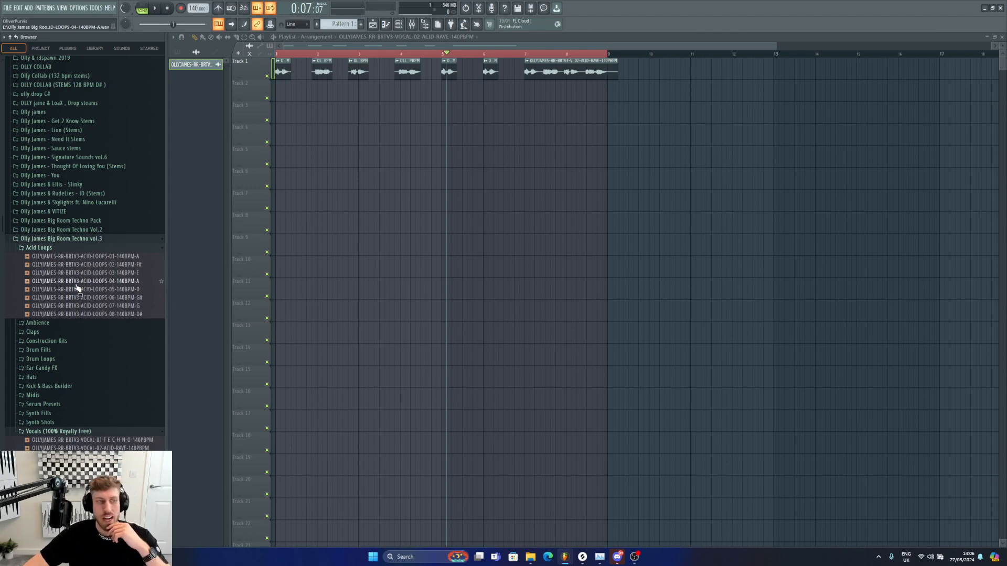
{"action": "left_click_drag", "start_coordinate": [77, 289], "coordinate": [77, 298]}
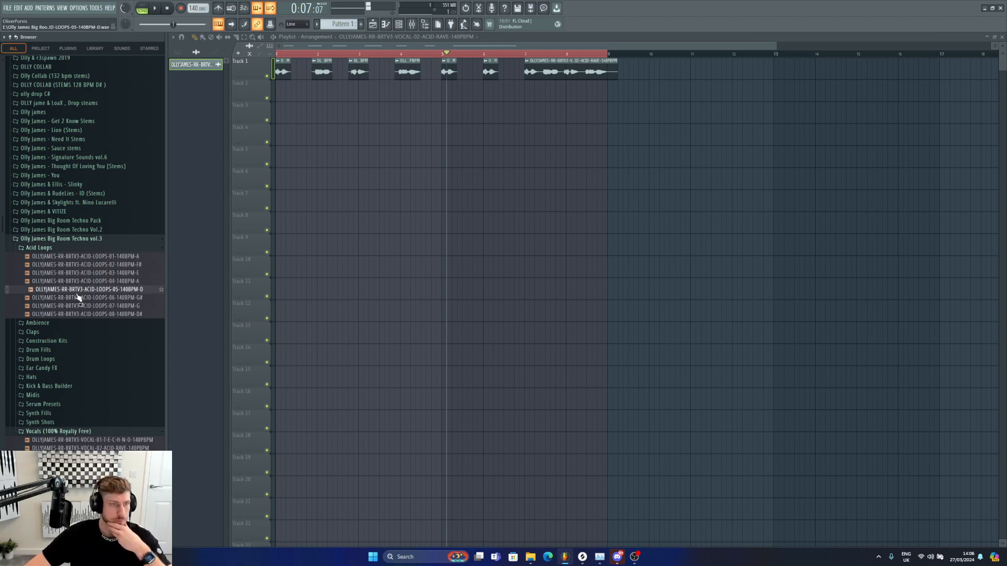
{"action": "left_click", "coordinate": [80, 265]}
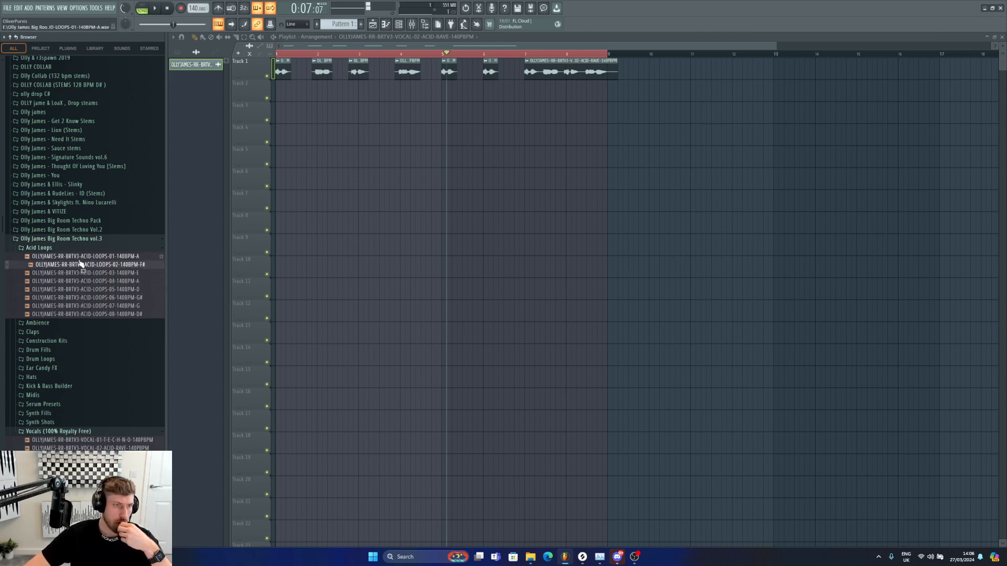
{"action": "left_click", "coordinate": [80, 259]}
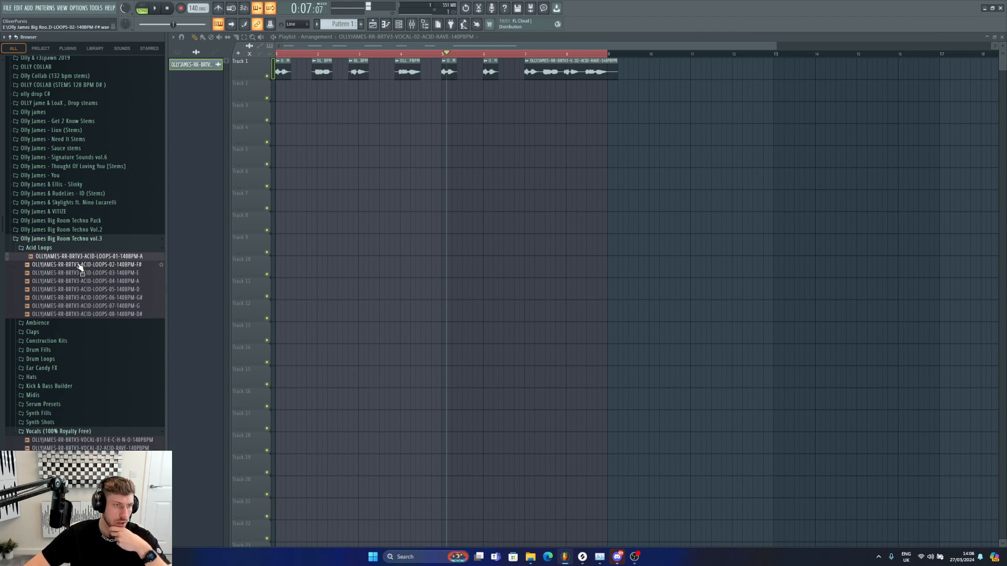
{"action": "left_click", "coordinate": [91, 306]}
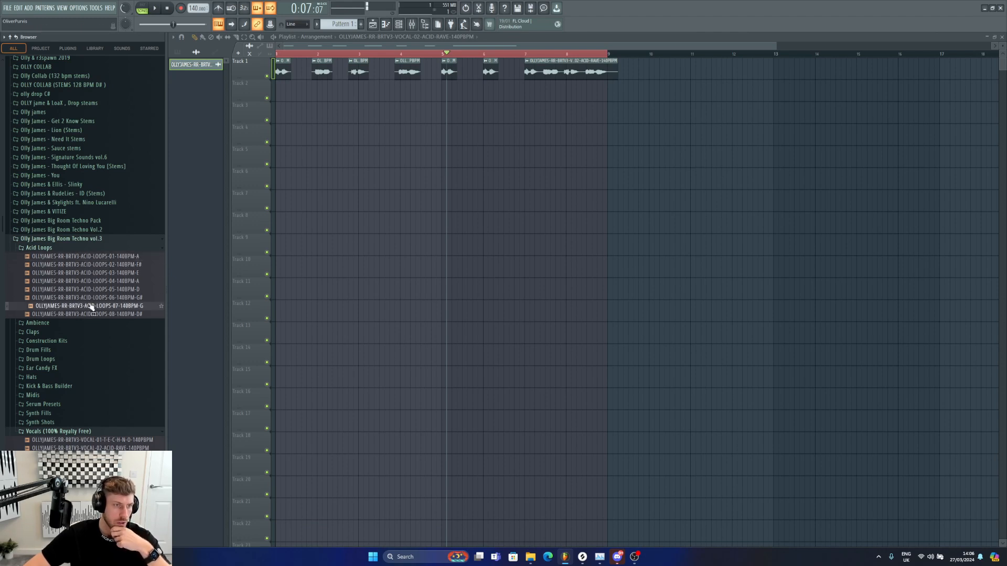
{"action": "left_click", "coordinate": [93, 314]}
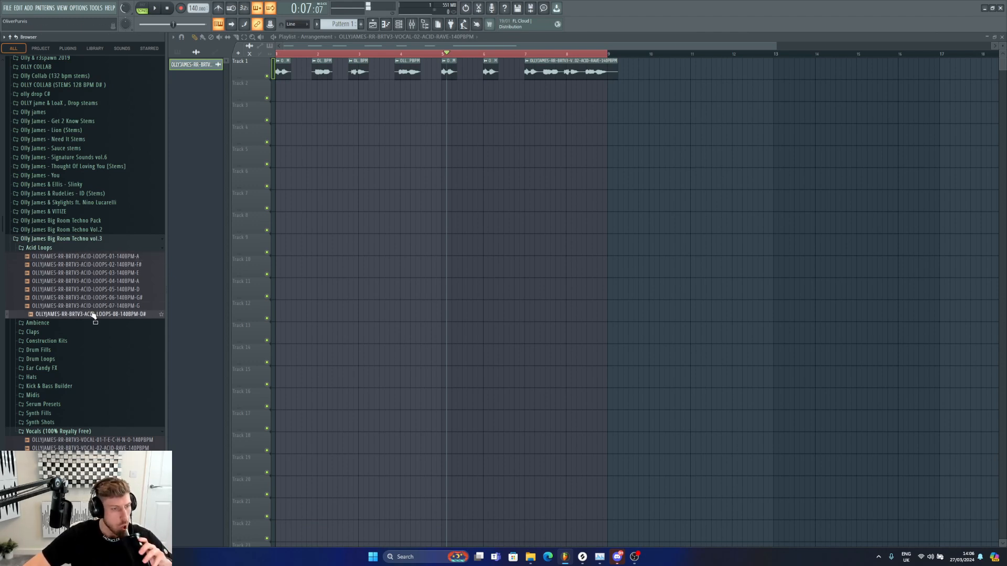
{"action": "left_click_drag", "start_coordinate": [93, 314], "coordinate": [567, 131]}
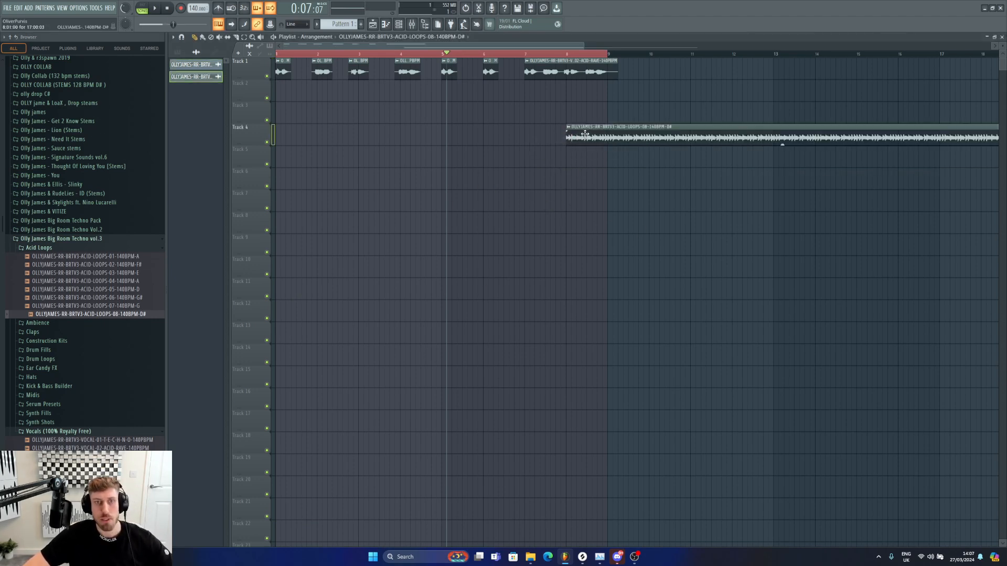
Step: Start playback of the arrangement from around bar 5
{"action": "left_click", "coordinate": [459, 54]}
{"action": "left_click_drag", "start_coordinate": [459, 54], "coordinate": [452, 54]}
{"action": "key", "text": "space"}
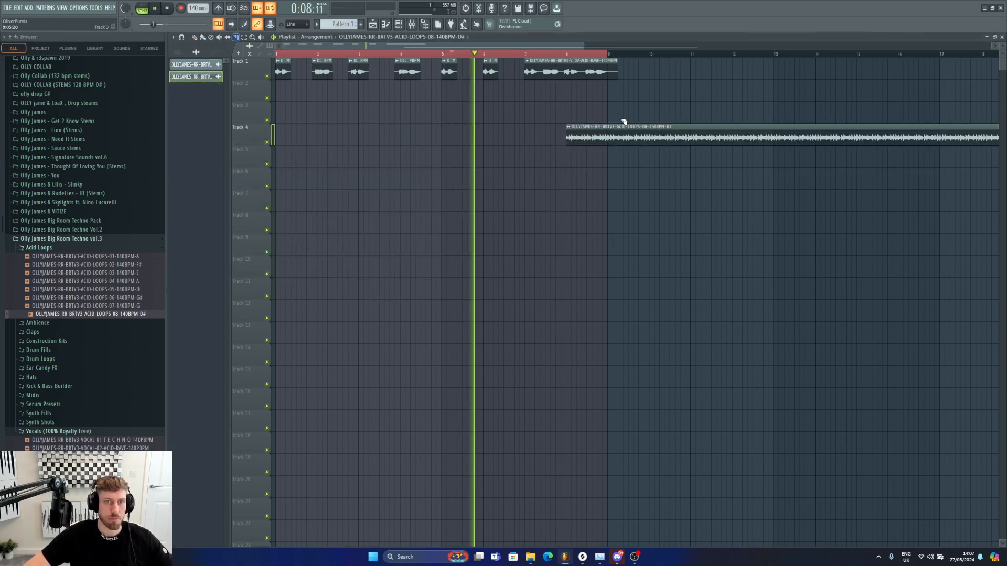
Step: Slice the acid loop on track 4 at bar 9 and delete the part after the cut
{"action": "key", "text": "c"}
{"action": "left_click_drag", "start_coordinate": [608, 129], "coordinate": [608, 151]}
{"action": "key", "text": "b"}
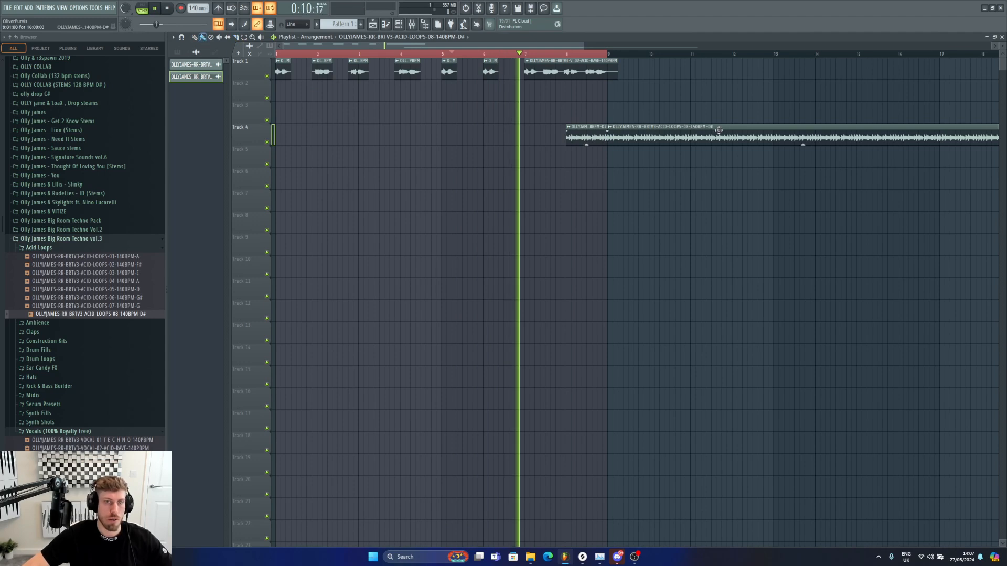
{"action": "right_click", "coordinate": [718, 129]}
Step: Trim the acid loop's start to about halfway through bar 8 and play the arrangement from bar 3
{"action": "left_click_drag", "start_coordinate": [378, 57], "coordinate": [611, 58]}
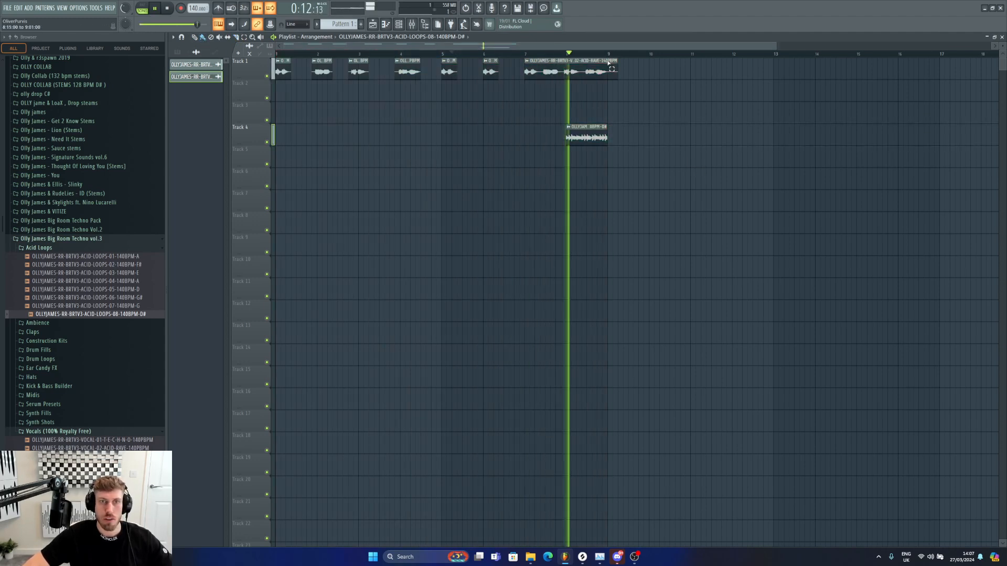
{"action": "key", "text": "space"}
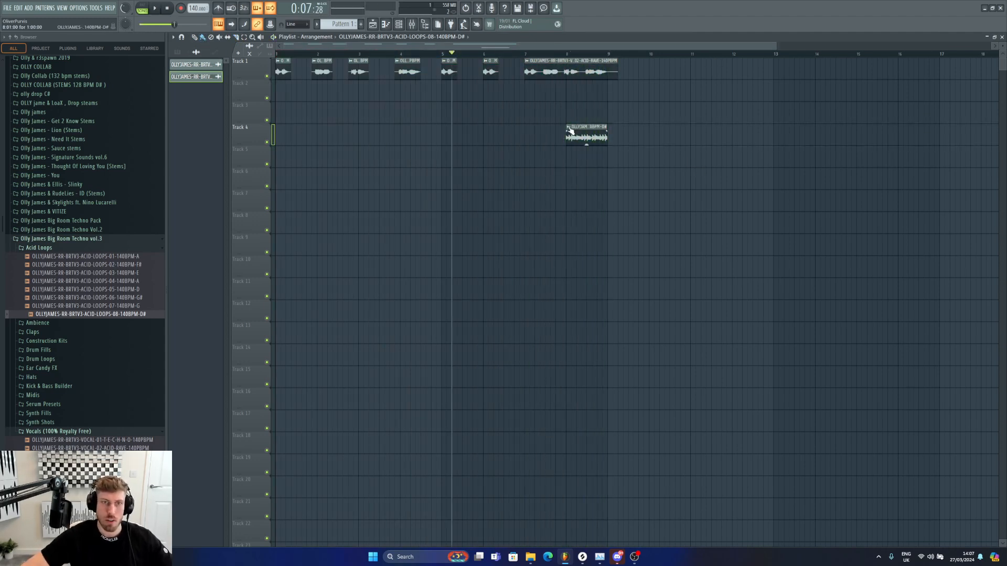
{"action": "left_click_drag", "start_coordinate": [565, 127], "coordinate": [586, 127]}
{"action": "key", "text": "space"}
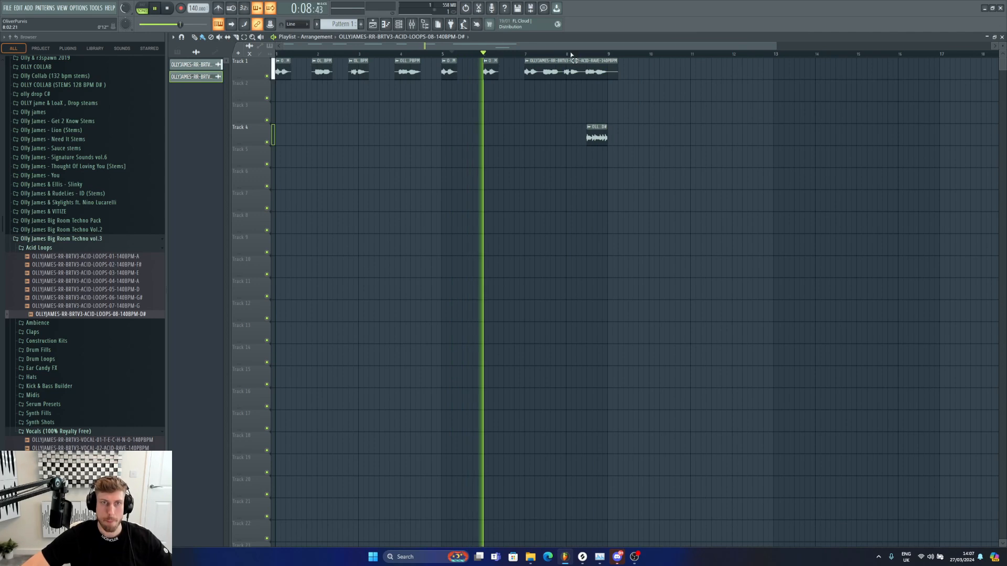
Step: Try nudging the shortened acid clip slightly later while looping bar 8, and undo the move
{"action": "left_click_drag", "start_coordinate": [566, 55], "coordinate": [611, 56]}
{"action": "left_click", "coordinate": [689, 137], "text": "ctrl"}
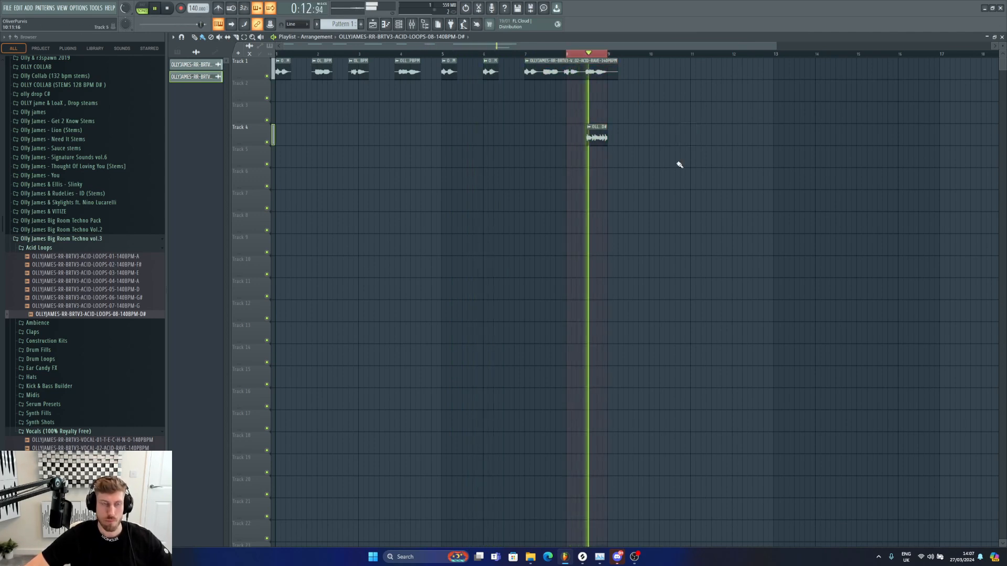
{"action": "left_click_drag", "start_coordinate": [588, 127], "coordinate": [592, 127]}
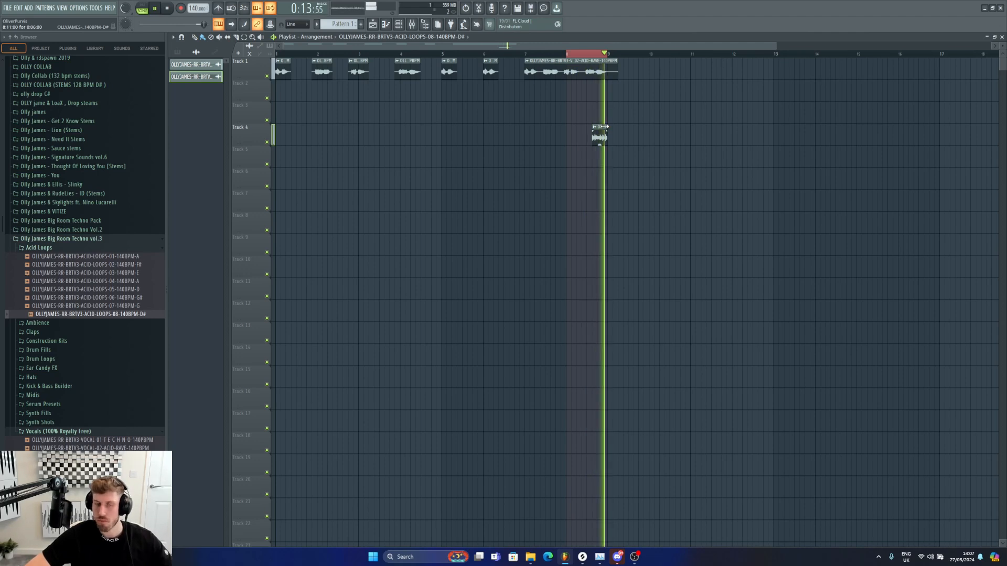
{"action": "key", "text": "ctrl+z"}
Step: Open the acid clip's sample settings and play the section
{"action": "left_click", "coordinate": [588, 127]}
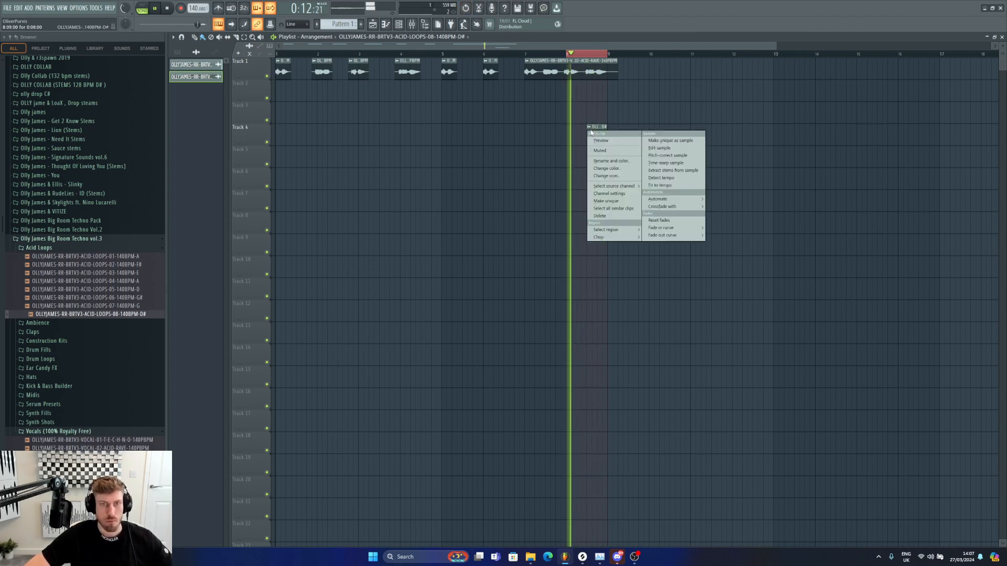
{"action": "left_click", "coordinate": [594, 136]}
{"action": "key", "text": "space"}
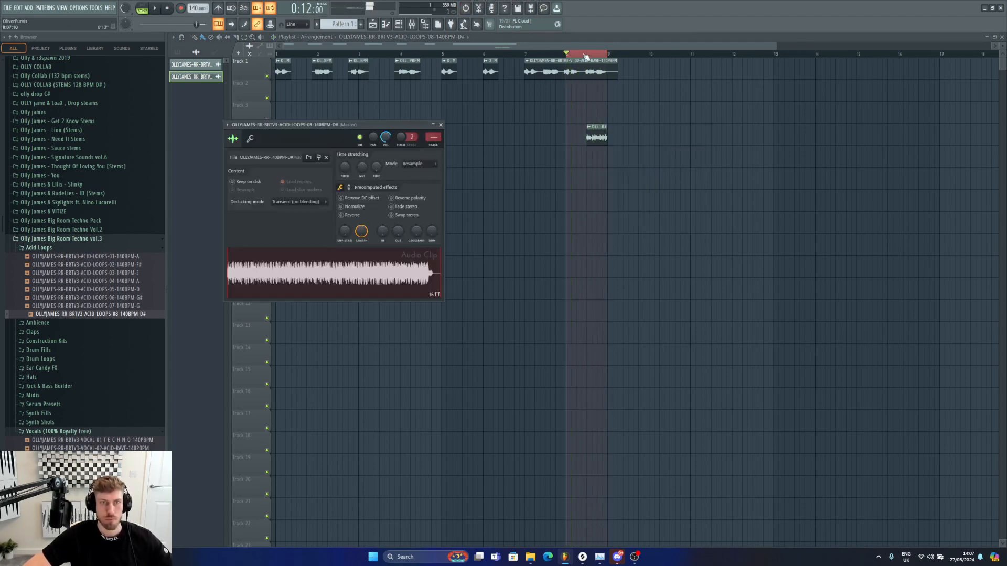
Step: Select bars 1 to 9 and load Endless Smile 64 on the vocal clip's mixer insert
{"action": "left_click_drag", "start_coordinate": [608, 55], "coordinate": [276, 57]}
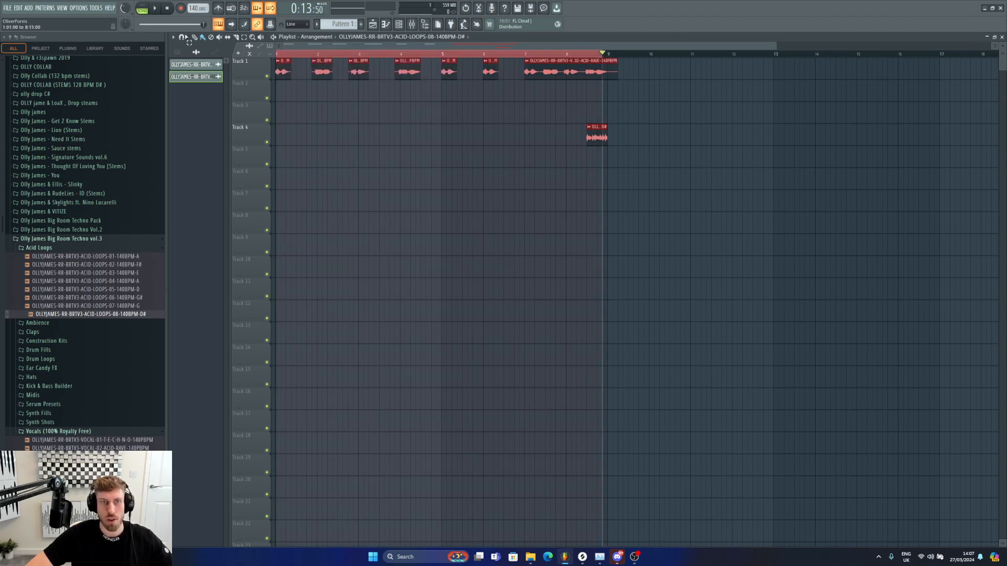
{"action": "double_click", "coordinate": [605, 62]}
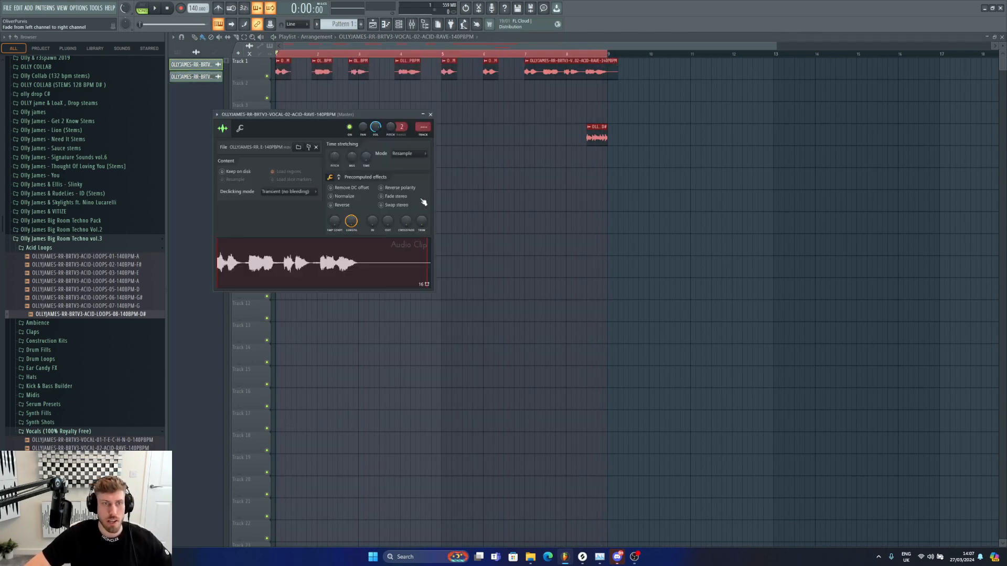
{"action": "key", "text": "F9"}
{"action": "left_click", "coordinate": [928, 218]}
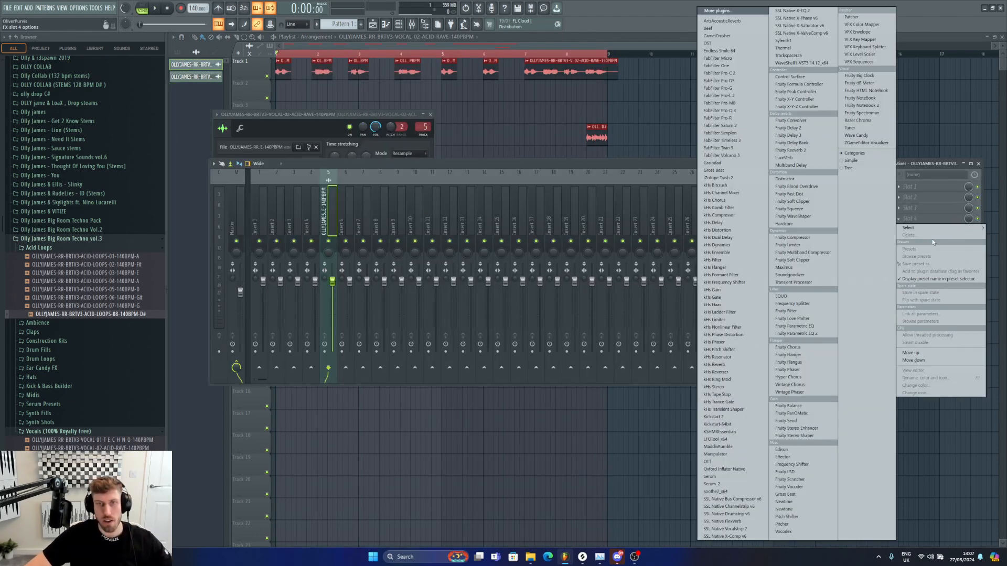
{"action": "left_click", "coordinate": [720, 51]}
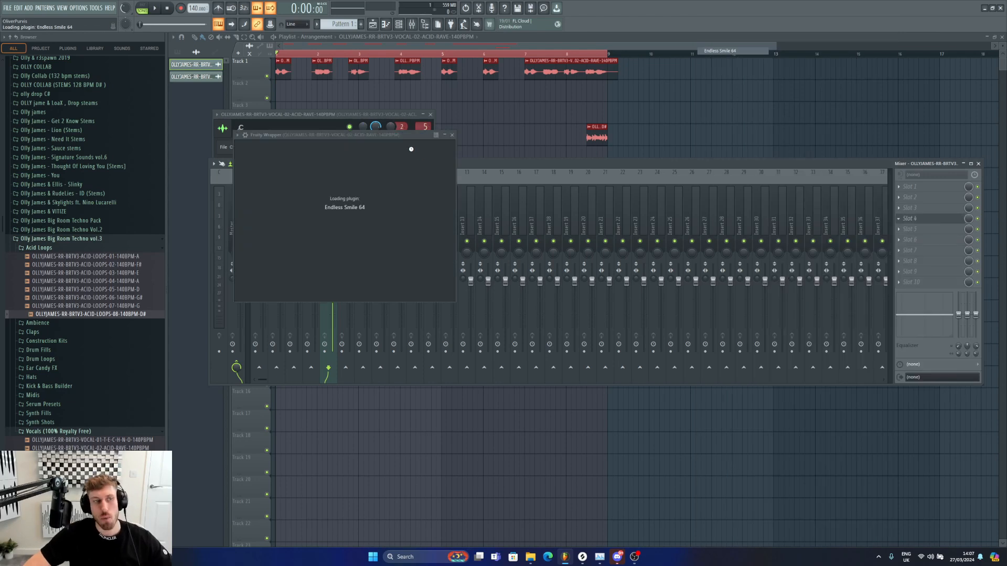
Step: Create an automation clip for Endless Smile's Intensity and shape it to rise until bar 8 then drop
{"action": "left_click", "coordinate": [97, 8]}
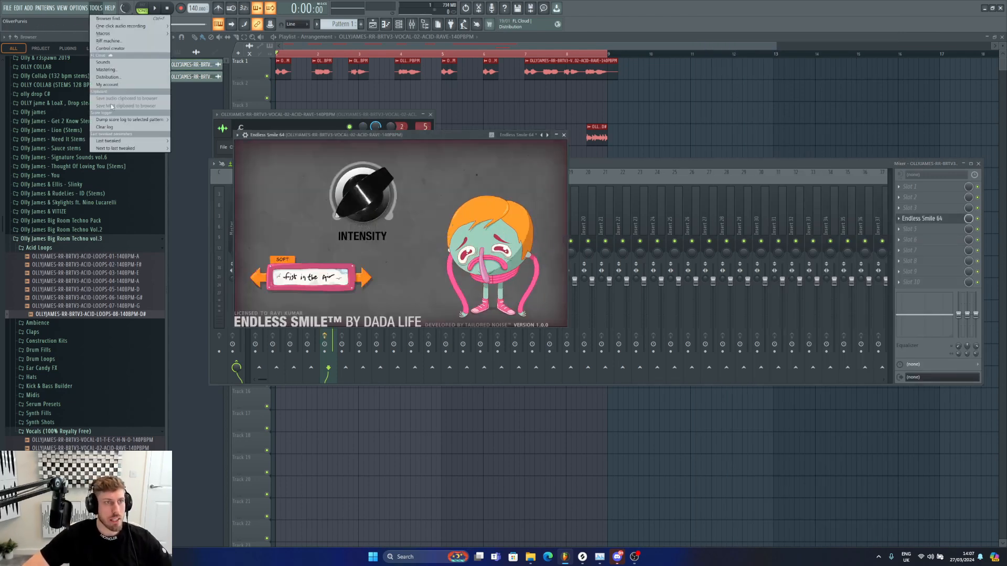
{"action": "mouse_move", "coordinate": [120, 141]}
{"action": "left_click", "coordinate": [198, 193]}
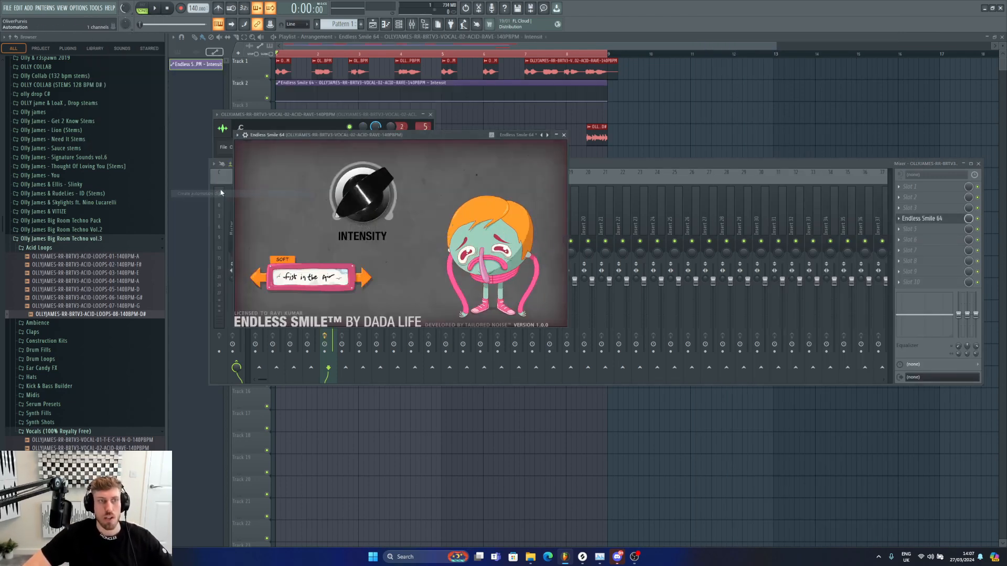
{"action": "left_click", "coordinate": [616, 54]}
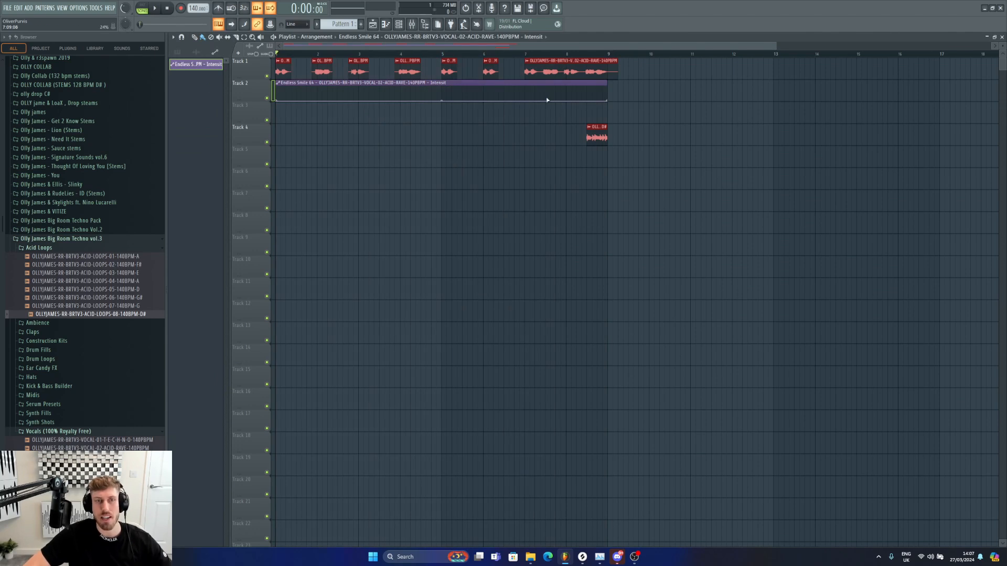
{"action": "left_click_drag", "start_coordinate": [578, 102], "coordinate": [577, 95]}
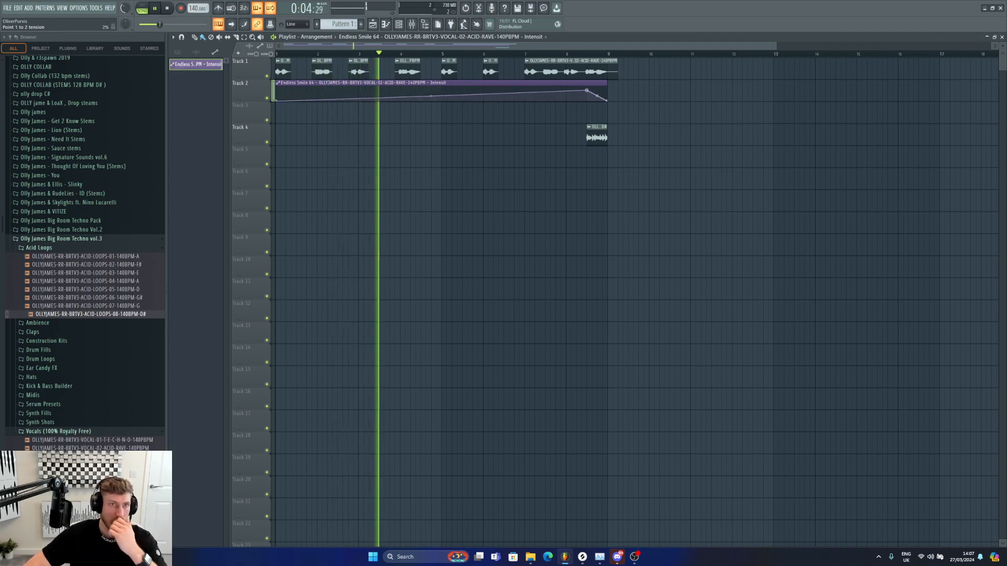
Step: Turn snapping off and raise the automation clip's starting point slightly at bar 1
{"action": "key", "text": "space"}
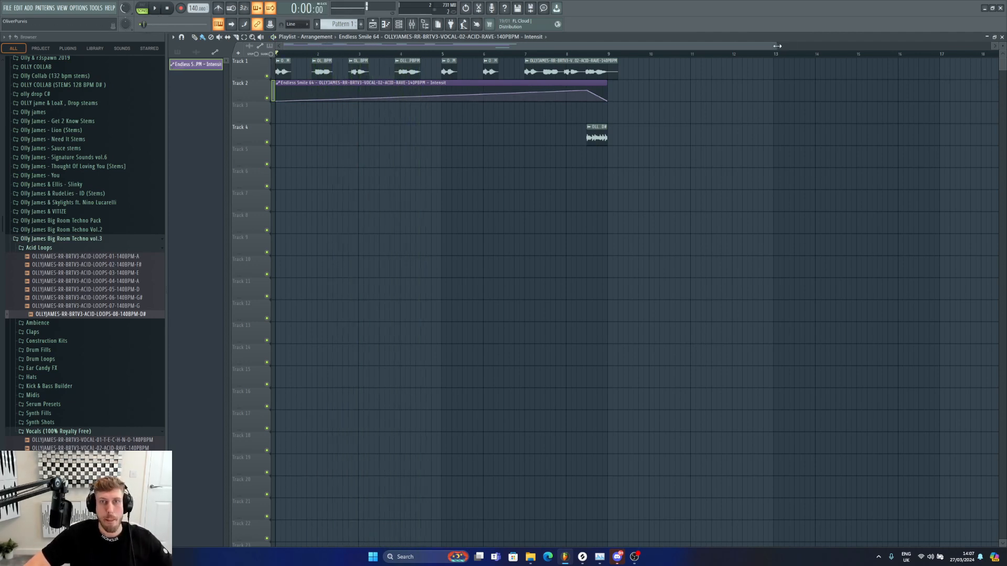
{"action": "key", "text": "space"}
{"action": "left_click_drag", "start_coordinate": [777, 46], "coordinate": [465, 46]}
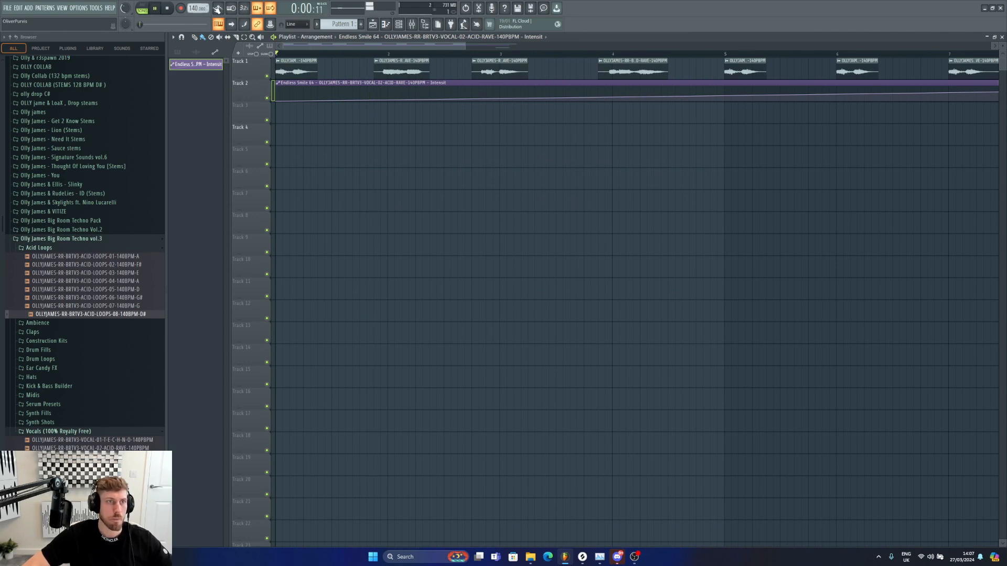
{"action": "left_click", "coordinate": [217, 9]}
{"action": "left_click", "coordinate": [296, 24]}
{"action": "left_click", "coordinate": [297, 51]}
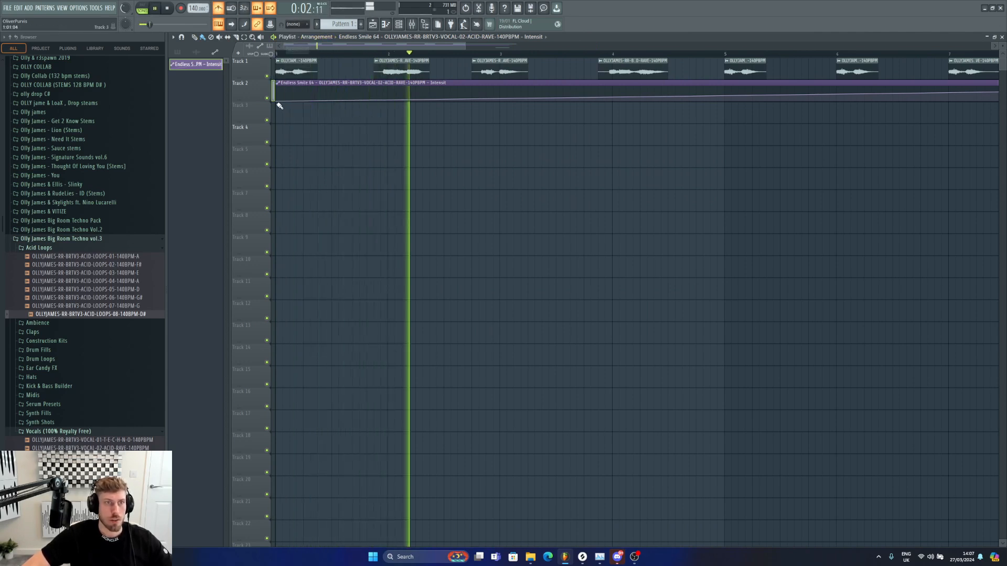
{"action": "left_click_drag", "start_coordinate": [276, 102], "coordinate": [276, 100]}
Step: Nudge the vocal chops in bars 3 and 4 slightly while playing back the intro
{"action": "key", "text": "space"}
{"action": "left_click_drag", "start_coordinate": [509, 69], "coordinate": [520, 71]}
{"action": "key", "text": "space"}
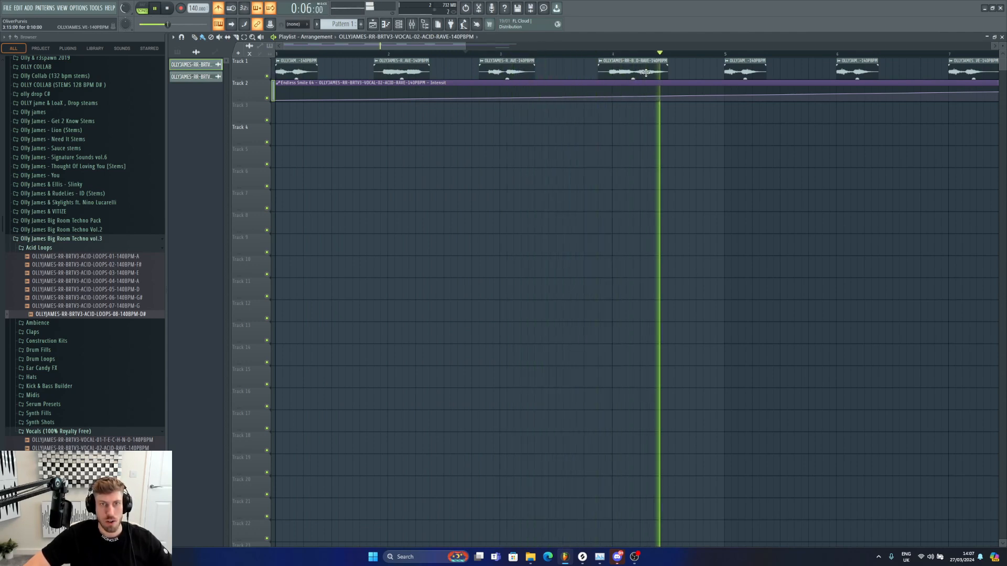
{"action": "left_click_drag", "start_coordinate": [646, 72], "coordinate": [645, 67]}
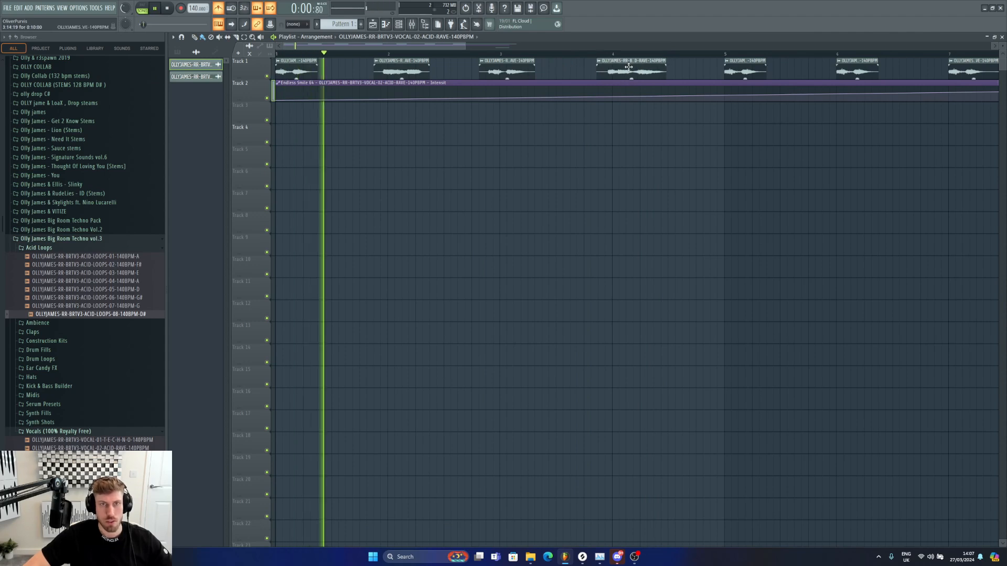
{"action": "left_click_drag", "start_coordinate": [632, 68], "coordinate": [622, 67]}
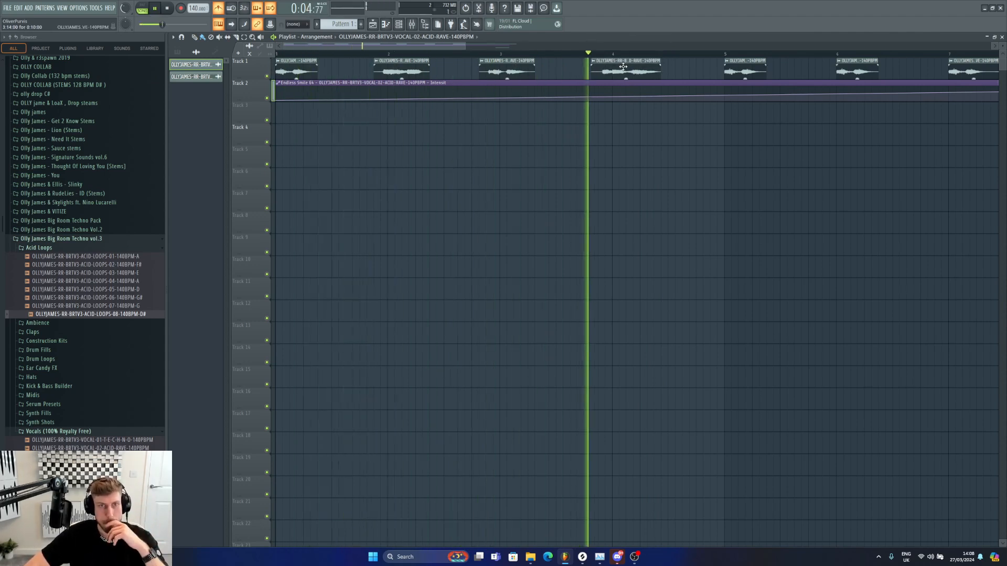
{"action": "left_click_drag", "start_coordinate": [622, 66], "coordinate": [622, 67]}
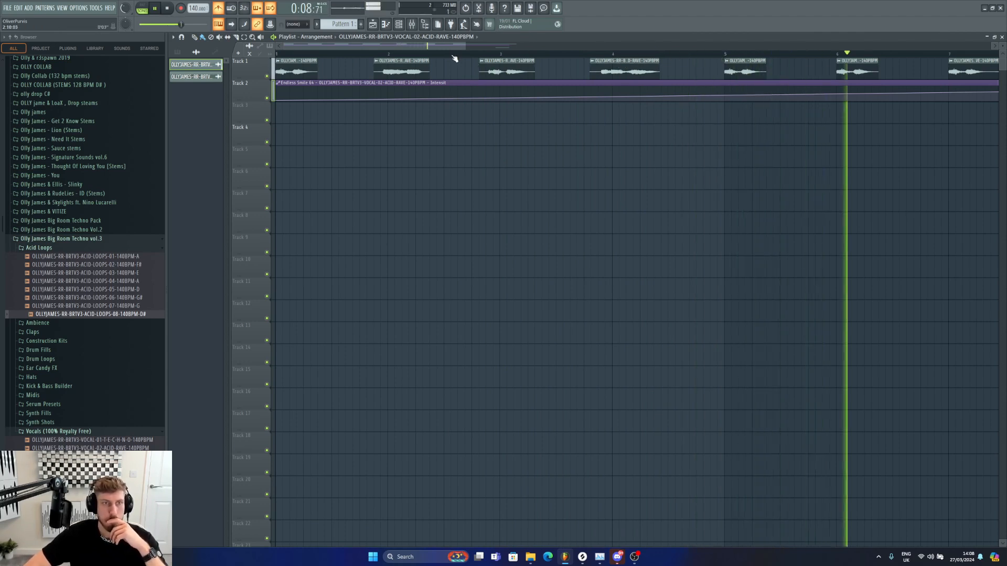
{"action": "left_click", "coordinate": [579, 54]}
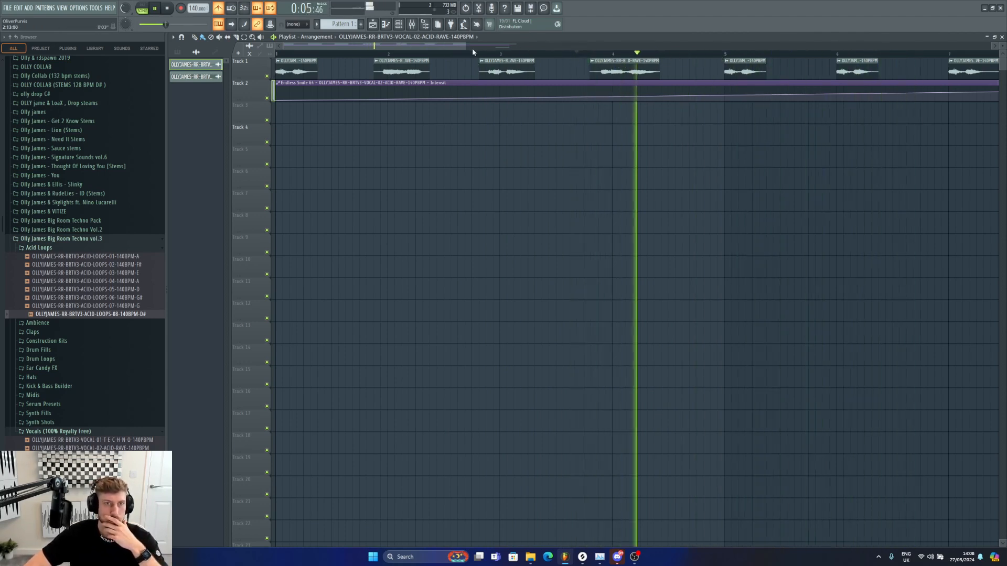
{"action": "left_click_drag", "start_coordinate": [601, 67], "coordinate": [602, 66]}
{"action": "key", "text": "space"}
{"action": "key", "text": "space"}
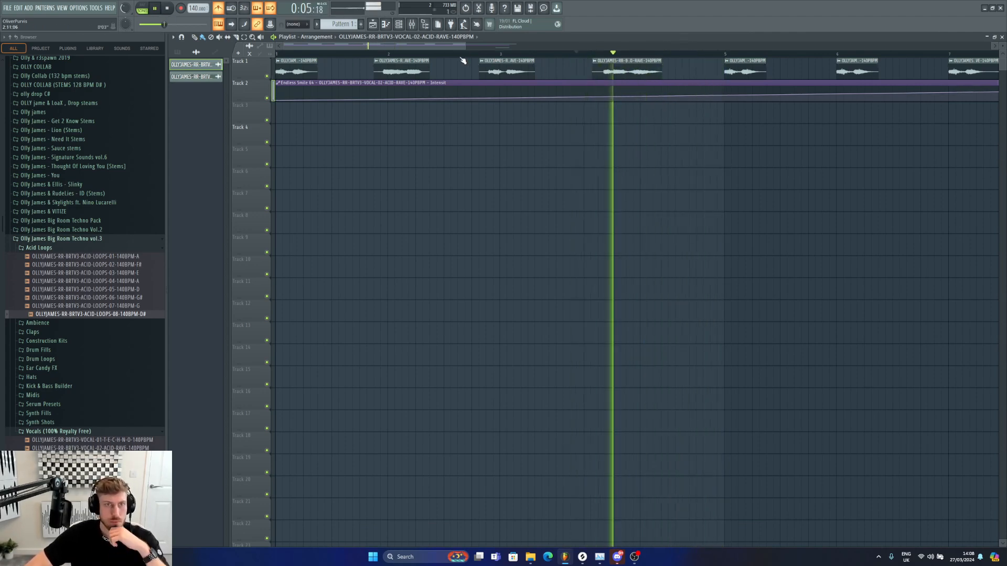
Step: Adjust the Endless Smile automation points near the end of bar 8
{"action": "scroll", "coordinate": [524, 78], "scroll_direction": "down", "scroll_amount": 4}
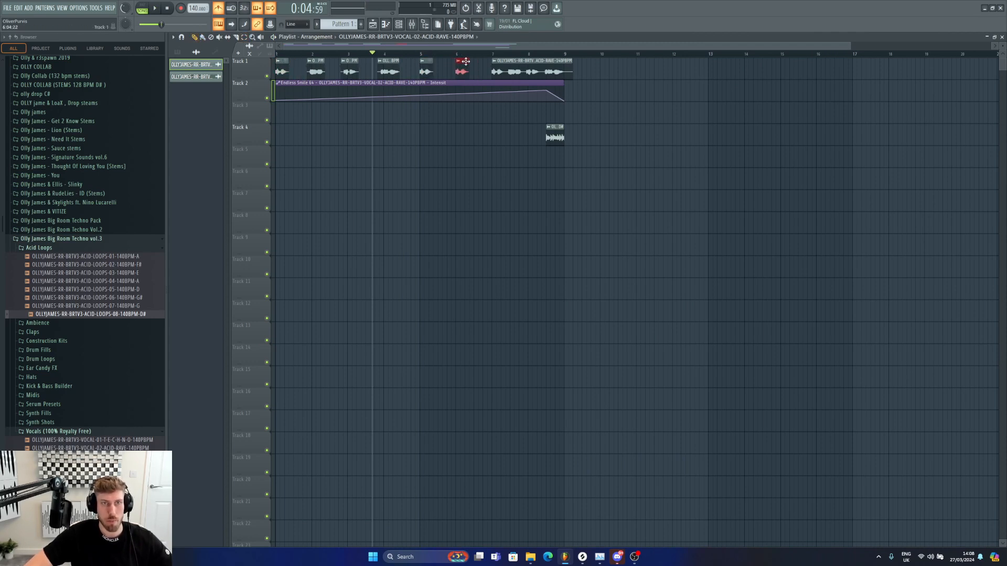
{"action": "left_click", "coordinate": [496, 53]}
{"action": "key", "text": "space"}
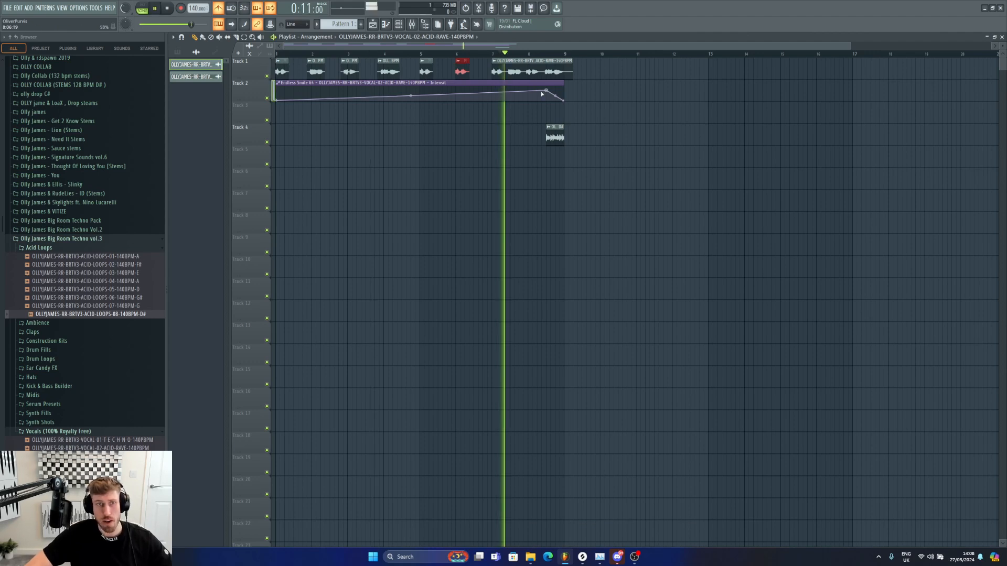
{"action": "left_click", "coordinate": [547, 91]}
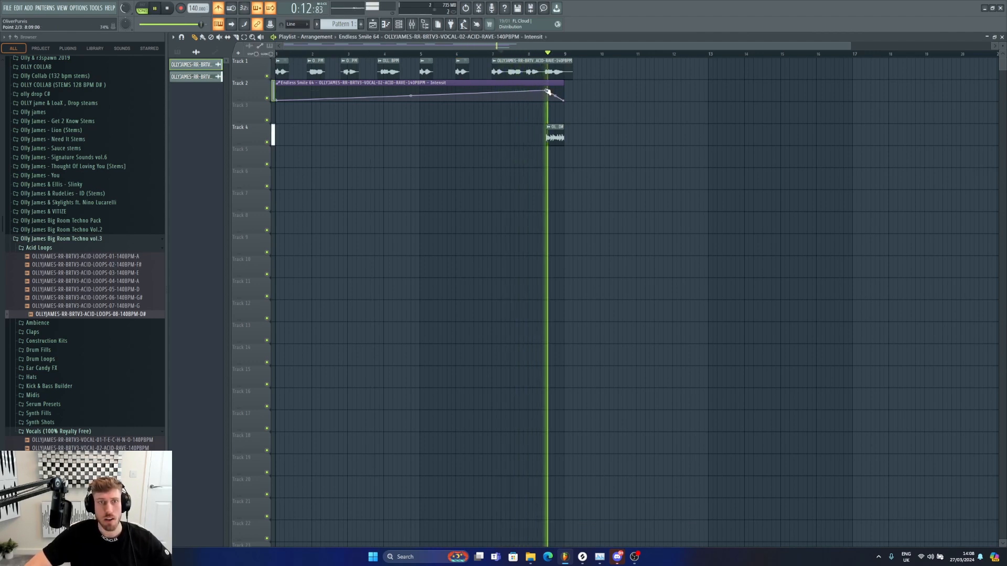
{"action": "right_click", "coordinate": [547, 100]}
{"action": "left_click_drag", "start_coordinate": [547, 100], "coordinate": [547, 96]}
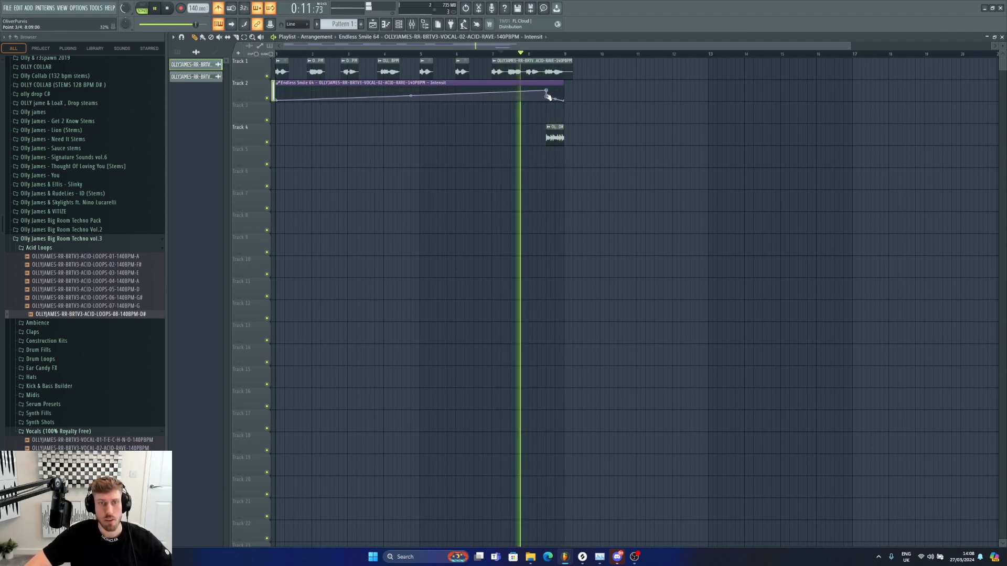
Step: Open the Kicks Only folder and place OLLYJAMES-RR-BRTV3-KICK-11-140BPM on track 5 starting at bar 9
{"action": "double_click", "coordinate": [556, 137]}
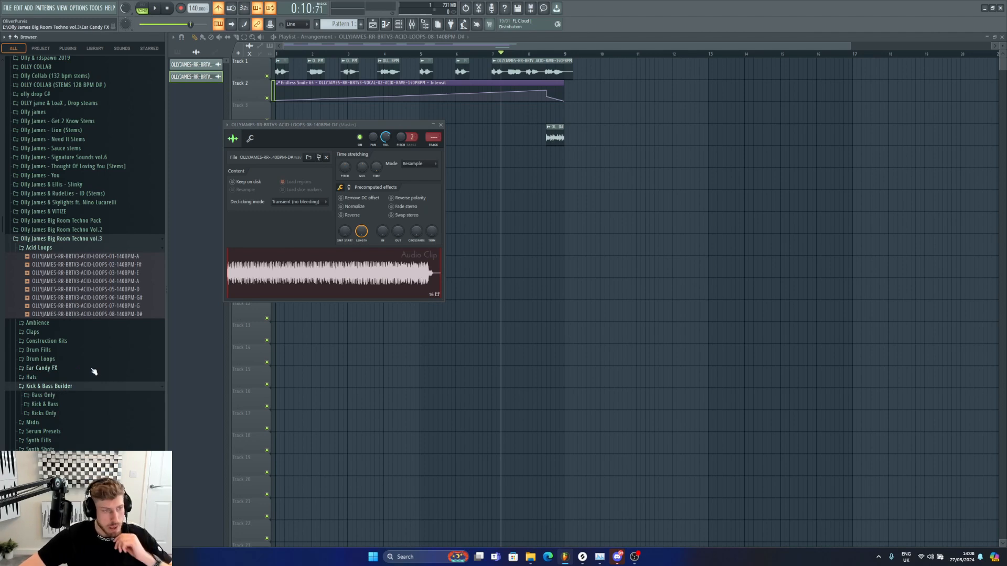
{"action": "left_click", "coordinate": [61, 415]}
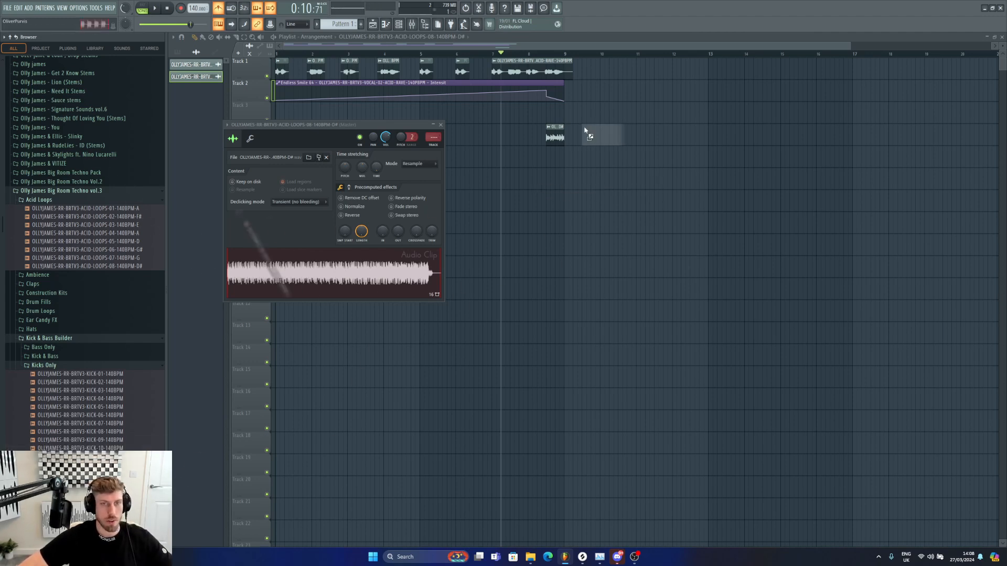
{"action": "left_click_drag", "start_coordinate": [564, 158], "coordinate": [564, 158]}
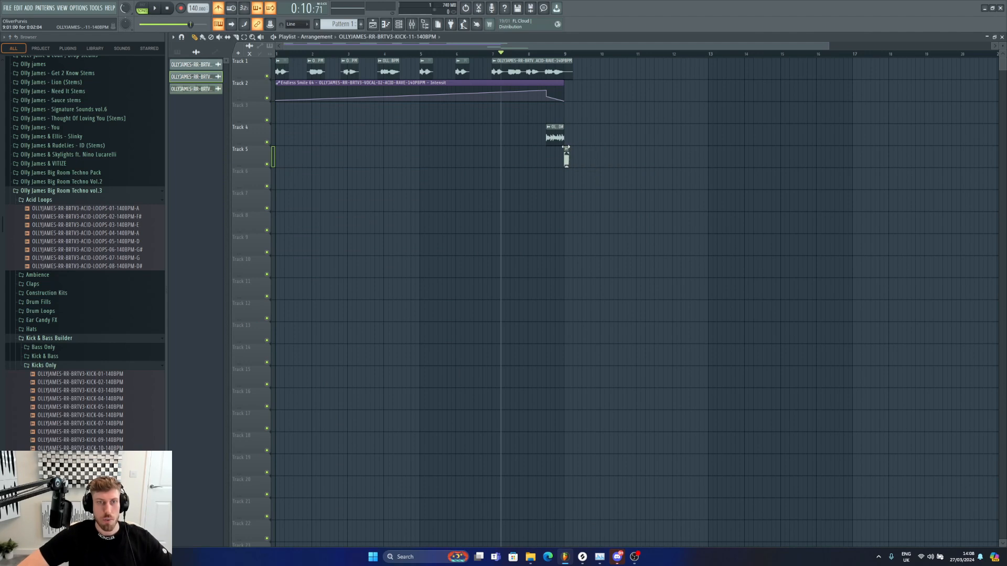
{"action": "left_click_drag", "start_coordinate": [850, 46], "coordinate": [989, 48]}
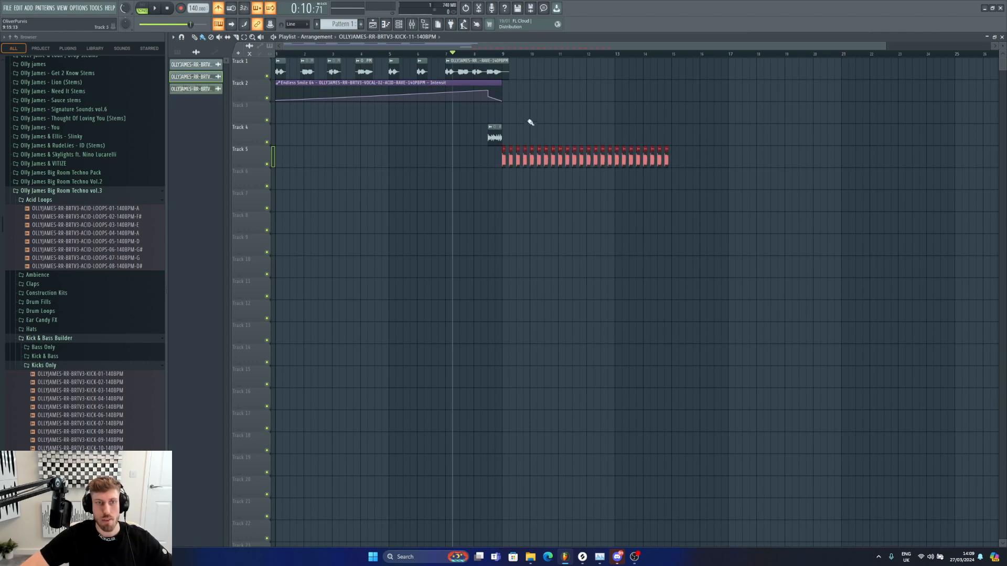
Step: Rearrange the acid loop and kick clips onto the tracks below the automation, with kicks running to bar 17
{"action": "left_click", "coordinate": [504, 149]}
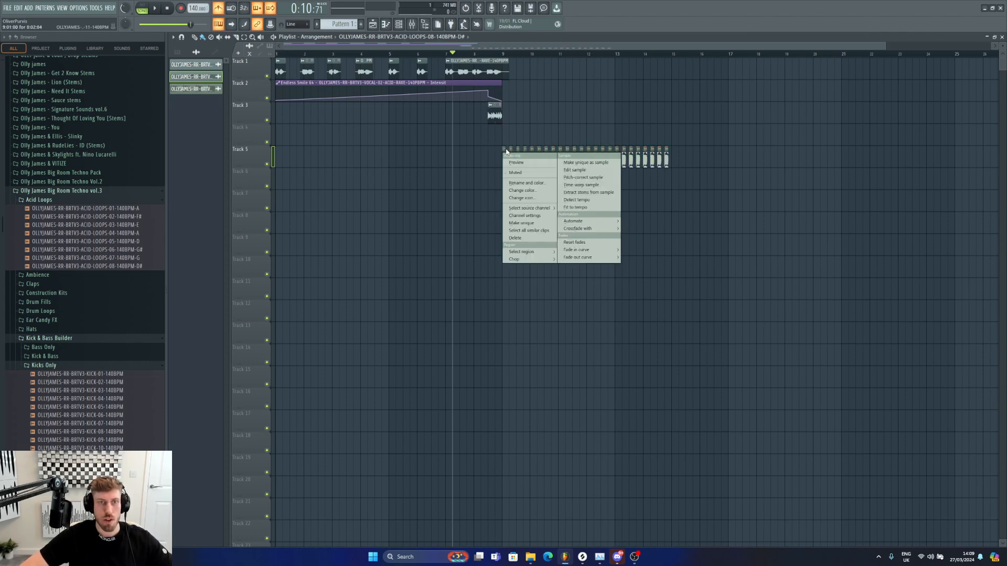
{"action": "left_click", "coordinate": [495, 153]}
{"action": "right_click", "coordinate": [498, 153]}
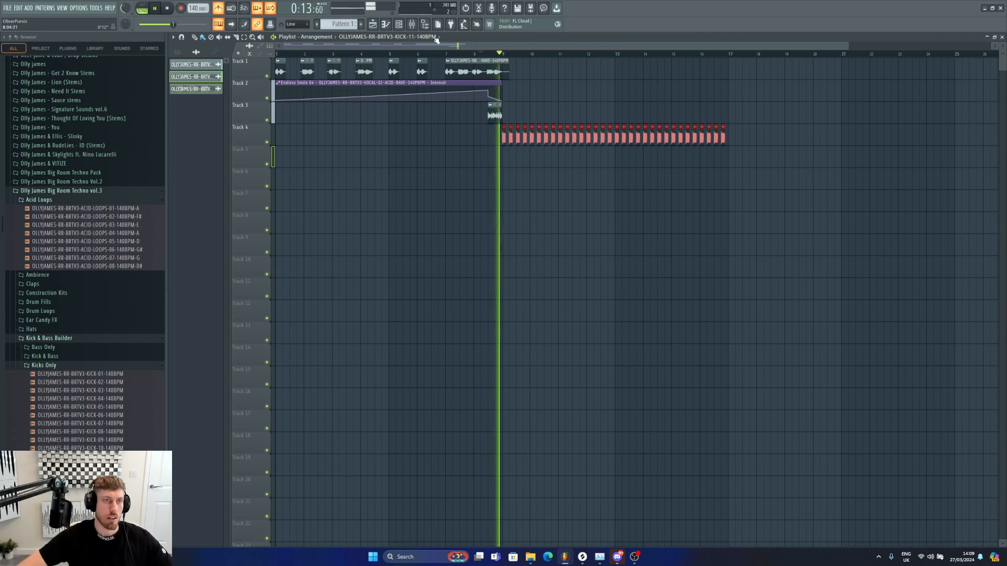
Step: Open the Bass Only folder, place OLLYJAMES-RR-BRTV3-BASS-08-140BPM-D# on track 5 at bar 9, and play it back
{"action": "double_click", "coordinate": [725, 129]}
{"action": "key", "text": "F9"}
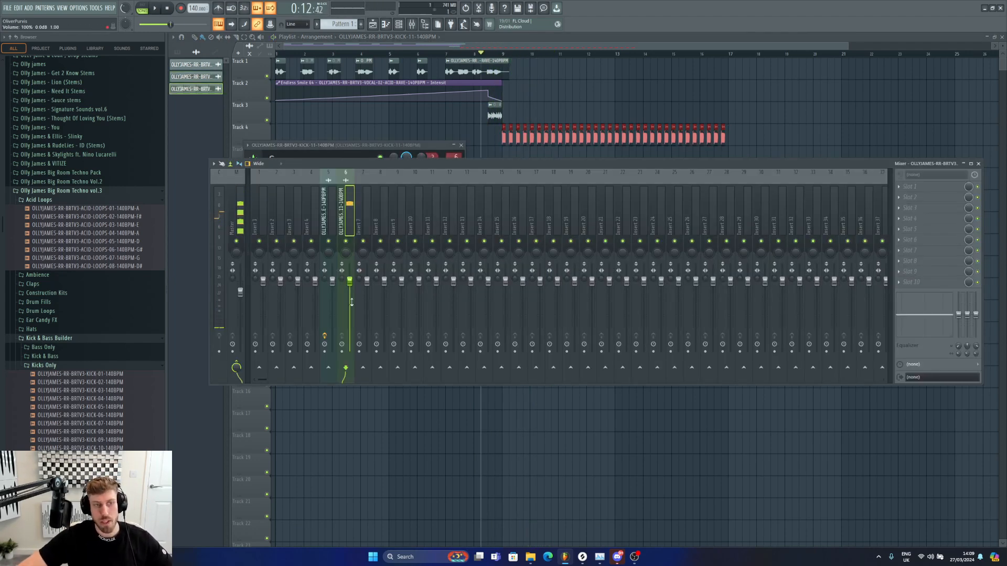
{"action": "left_click", "coordinate": [55, 366]}
{"action": "left_click", "coordinate": [57, 348]}
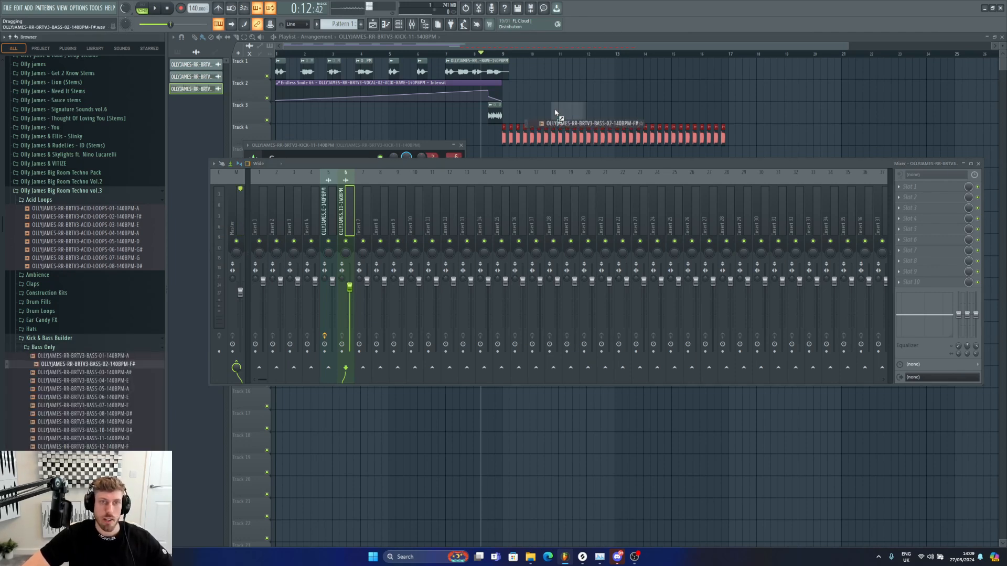
{"action": "left_click_drag", "start_coordinate": [555, 112], "coordinate": [556, 113]}
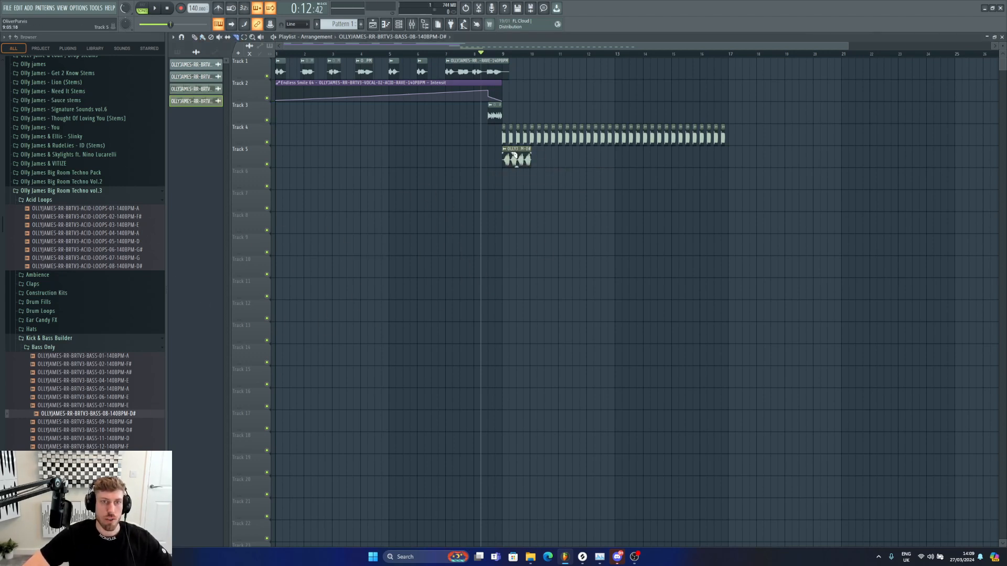
{"action": "key", "text": "space"}
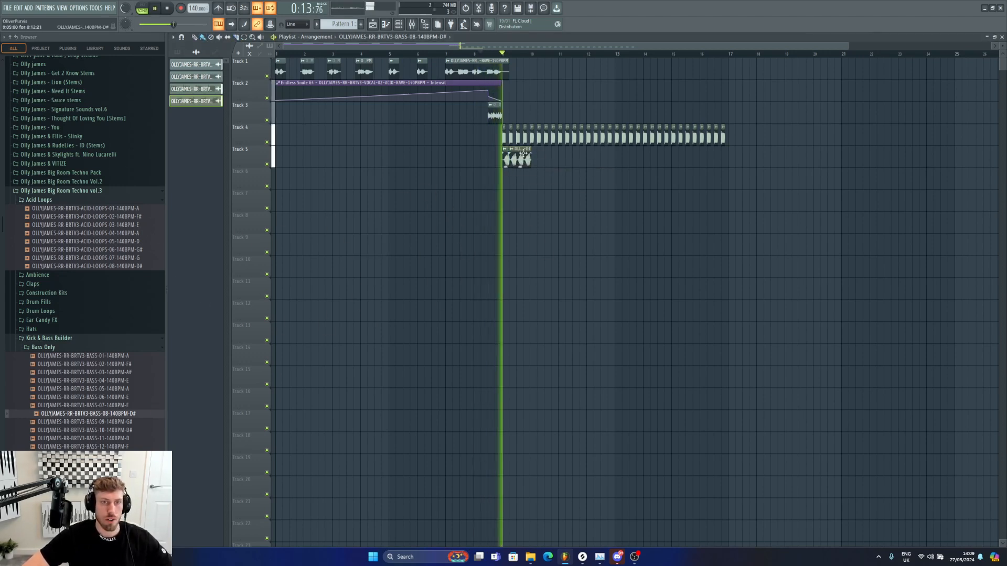
{"action": "key", "text": "space"}
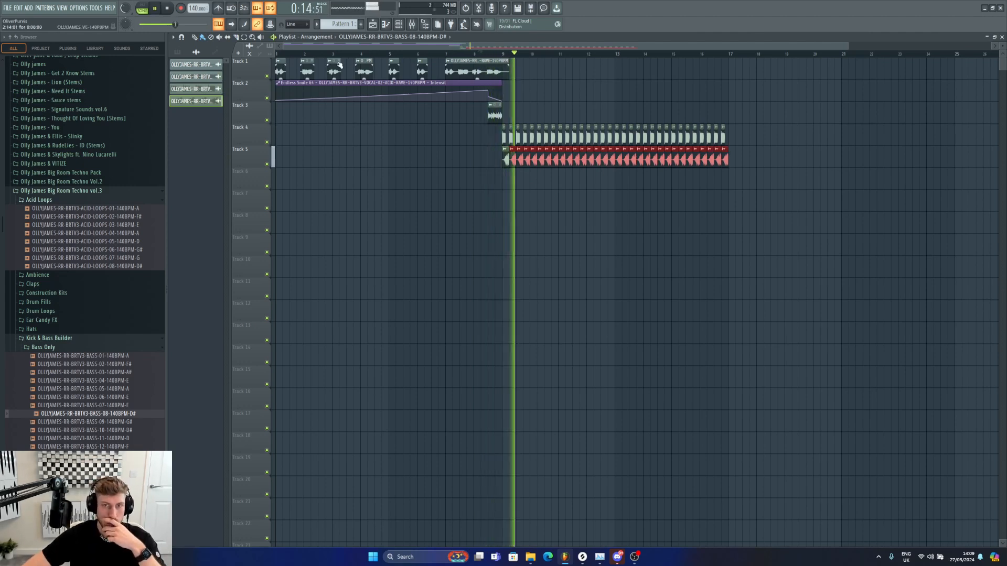
Step: Open the track 5 bass clip's settings and lower its channel volume to about 76%
{"action": "double_click", "coordinate": [726, 149]}
{"action": "left_click_drag", "start_coordinate": [334, 86], "coordinate": [335, 89]}
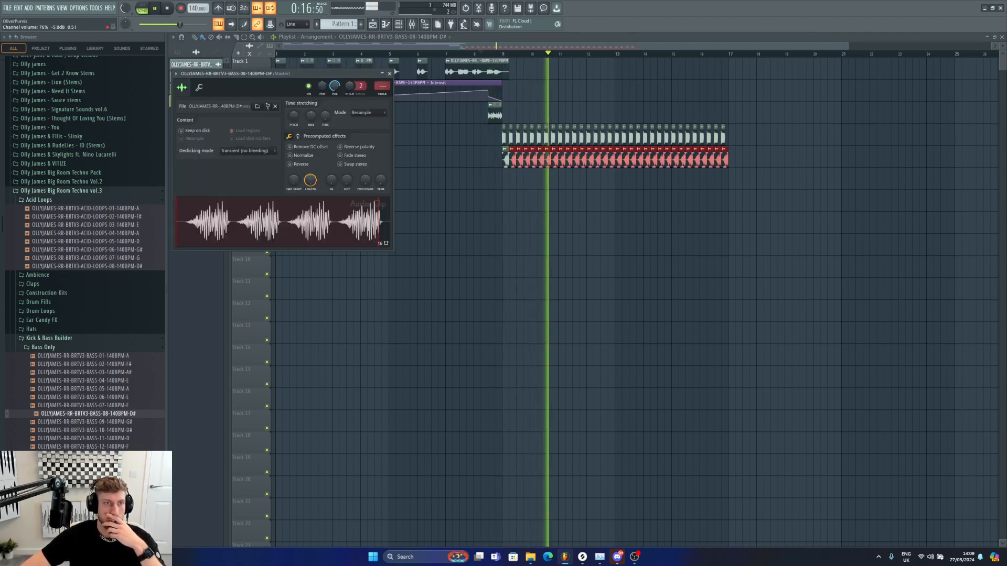
{"action": "left_click", "coordinate": [389, 74]}
Step: Mute track 5 with the first bass clip
{"action": "left_click_drag", "start_coordinate": [284, 47], "coordinate": [445, 50]}
{"action": "key", "text": "space"}
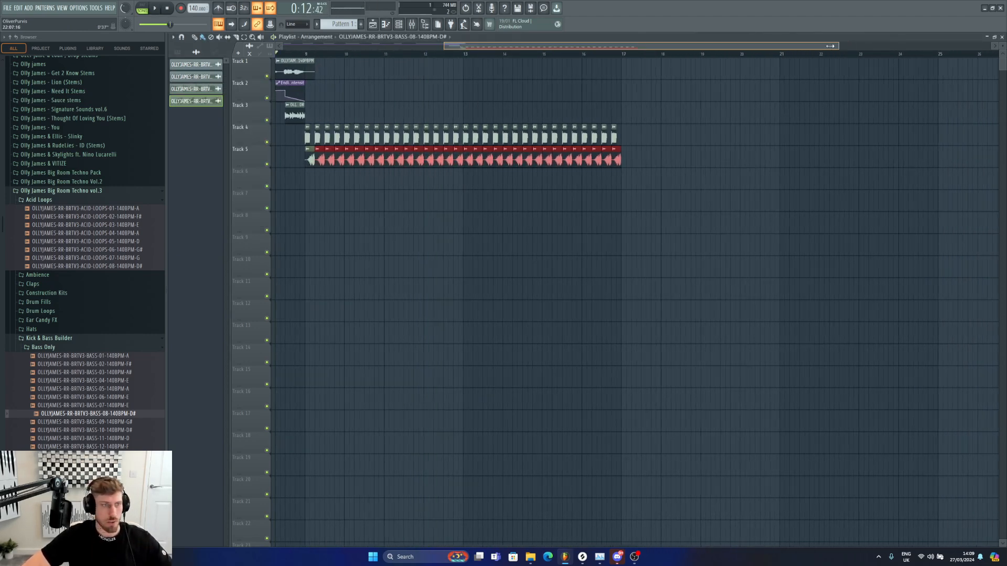
{"action": "left_click_drag", "start_coordinate": [830, 46], "coordinate": [771, 46]}
{"action": "left_click", "coordinate": [267, 165]}
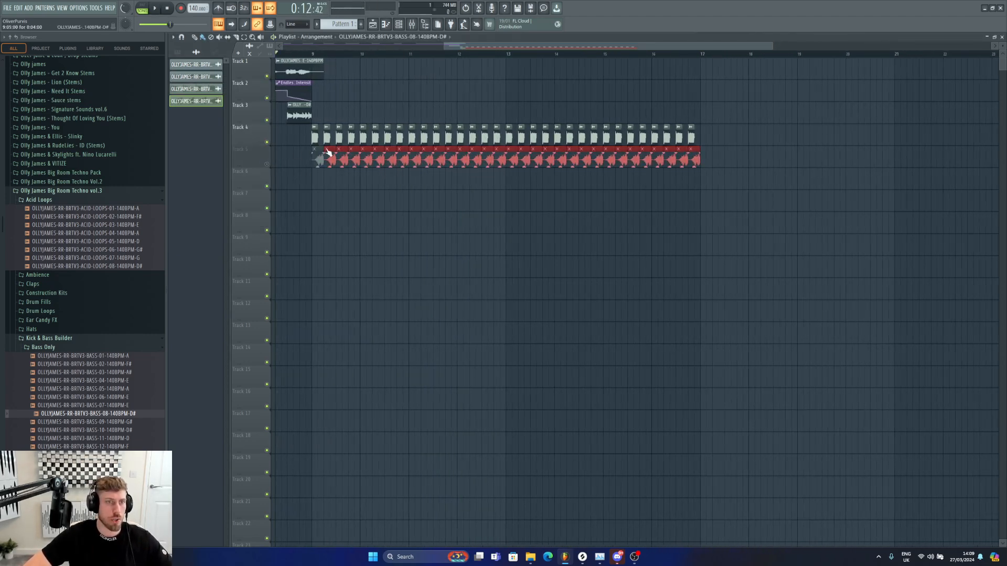
Step: Make the bass clip on track 7 unique and stretch it out to bar 17
{"action": "left_click", "coordinate": [319, 192]}
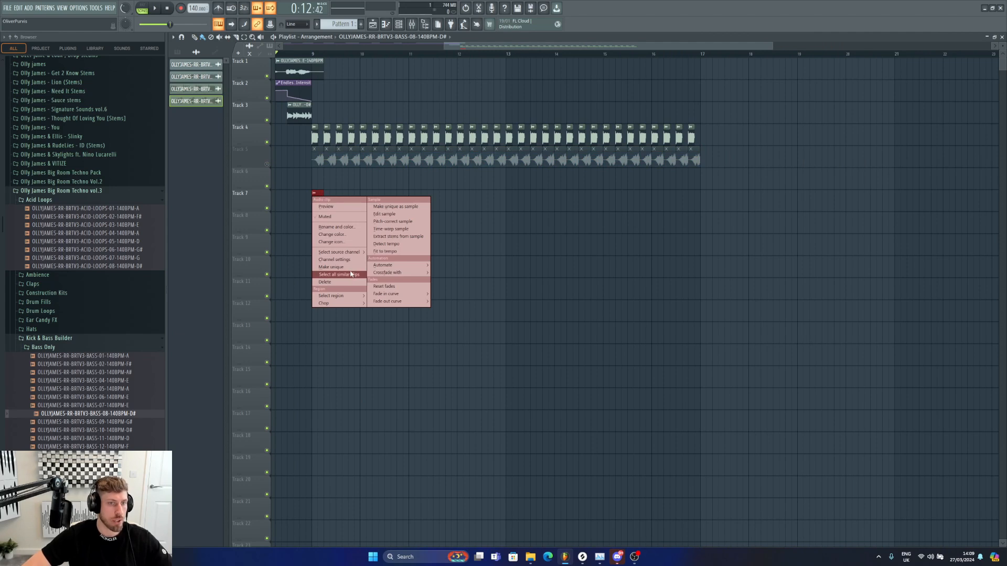
{"action": "left_click", "coordinate": [350, 268]}
{"action": "left_click_drag", "start_coordinate": [328, 195], "coordinate": [701, 193]}
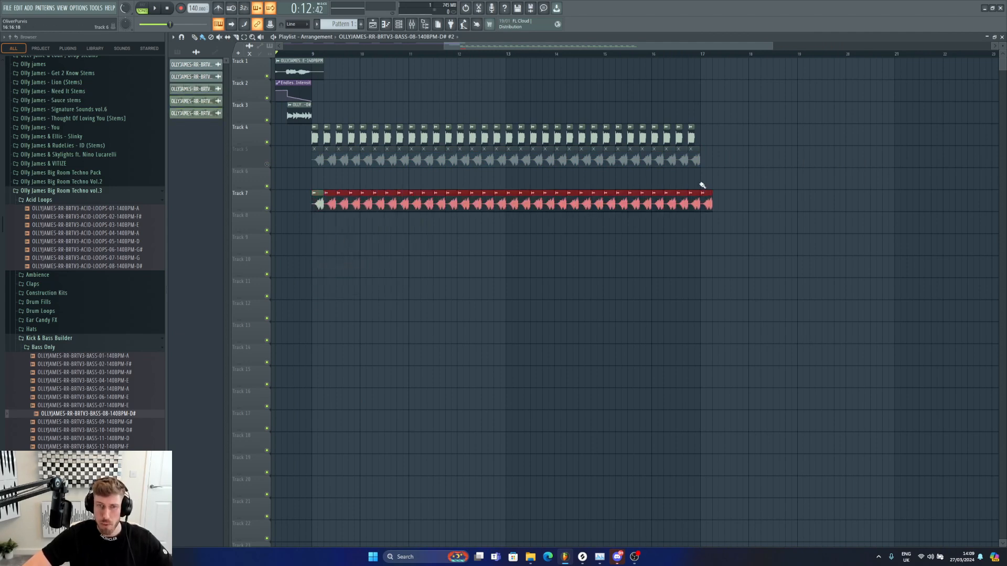
Step: Audition Bass Only samples on the track 7 clip, ending with OLLYJAMES-RR-BRTV3-BASS-13-140BPM-E
{"action": "left_click_drag", "start_coordinate": [326, 315], "coordinate": [388, 205]}
{"action": "key", "text": "space"}
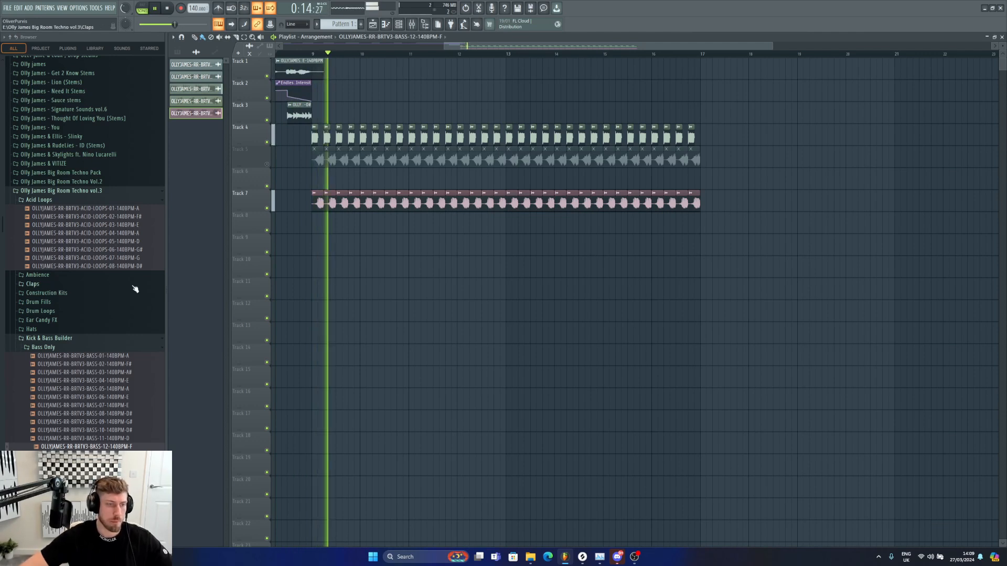
{"action": "left_click_drag", "start_coordinate": [84, 455], "coordinate": [396, 209]}
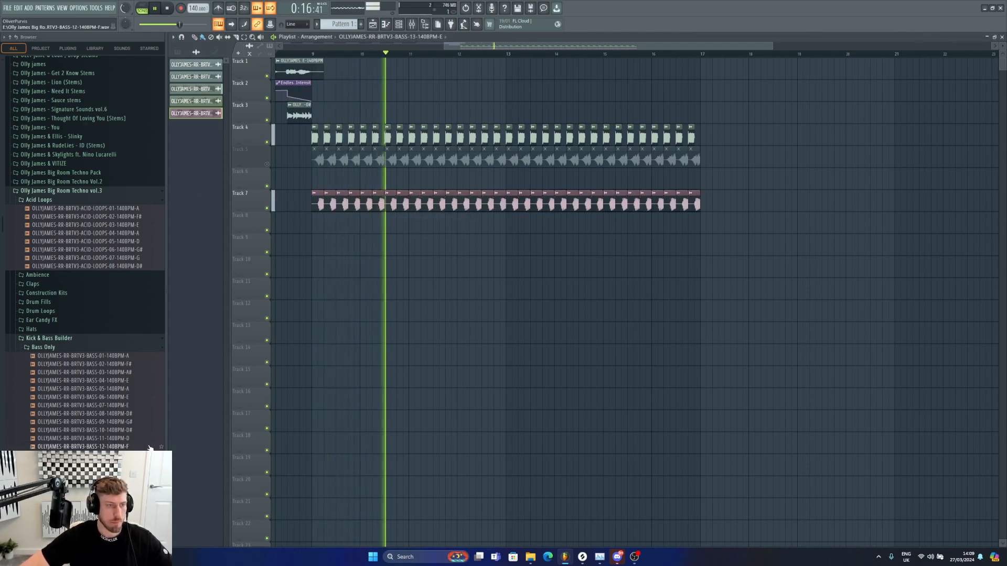
{"action": "left_click_drag", "start_coordinate": [84, 462], "coordinate": [387, 207]}
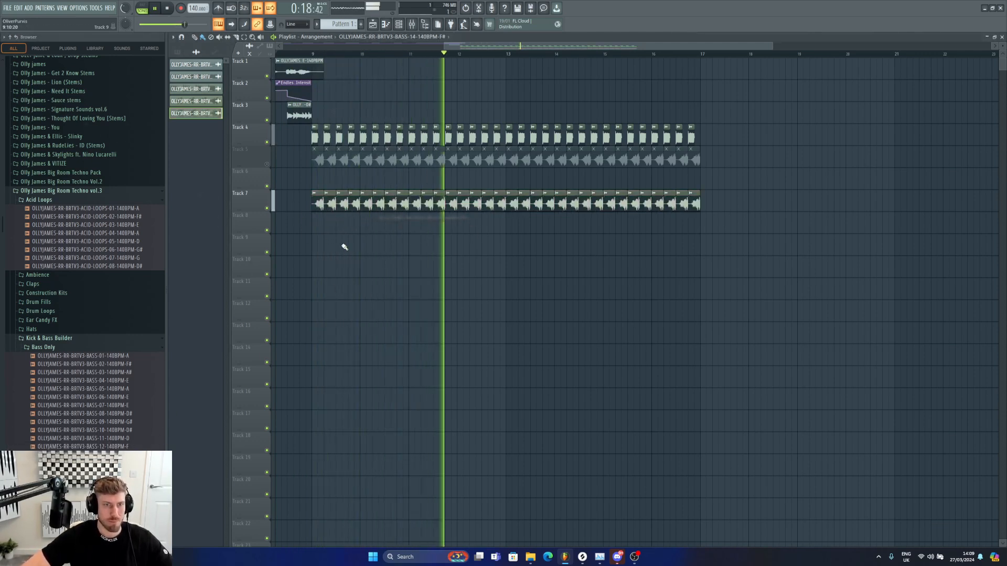
{"action": "left_click_drag", "start_coordinate": [124, 439], "coordinate": [396, 208]}
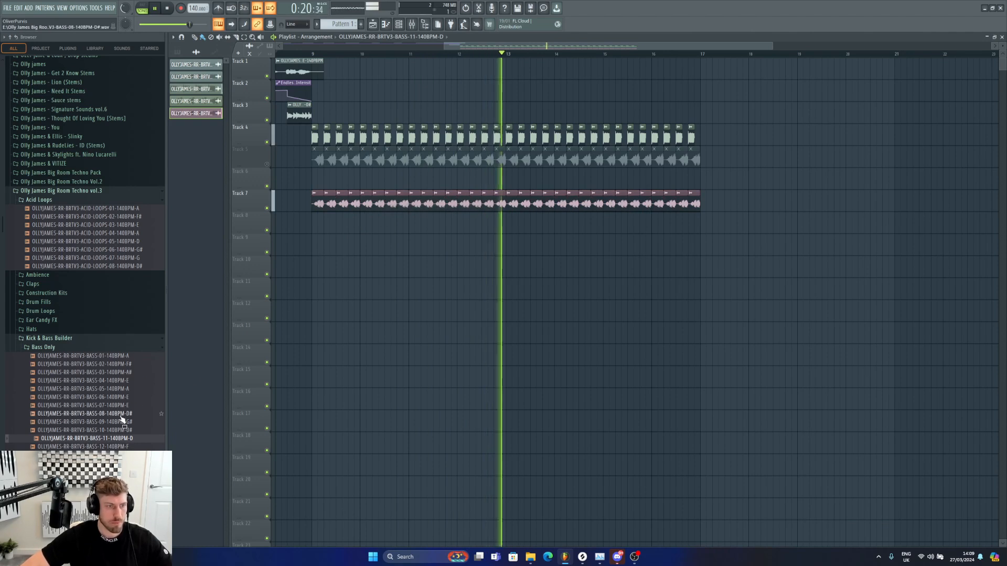
{"action": "left_click_drag", "start_coordinate": [117, 414], "coordinate": [416, 209]}
{"action": "left_click_drag", "start_coordinate": [115, 406], "coordinate": [414, 207]}
{"action": "left_click", "coordinate": [93, 399]}
{"action": "left_click_drag", "start_coordinate": [93, 399], "coordinate": [417, 206]}
{"action": "left_click_drag", "start_coordinate": [105, 389], "coordinate": [419, 205]}
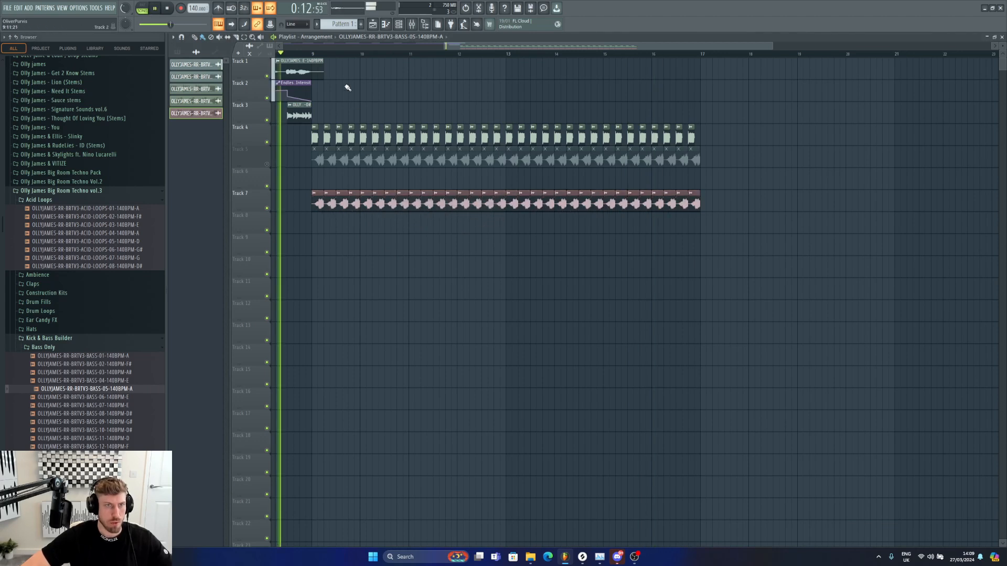
{"action": "left_click_drag", "start_coordinate": [155, 381], "coordinate": [419, 204]}
{"action": "left_click_drag", "start_coordinate": [99, 373], "coordinate": [435, 206]}
{"action": "left_click_drag", "start_coordinate": [100, 356], "coordinate": [465, 207]}
{"action": "left_click_drag", "start_coordinate": [100, 455], "coordinate": [496, 206]}
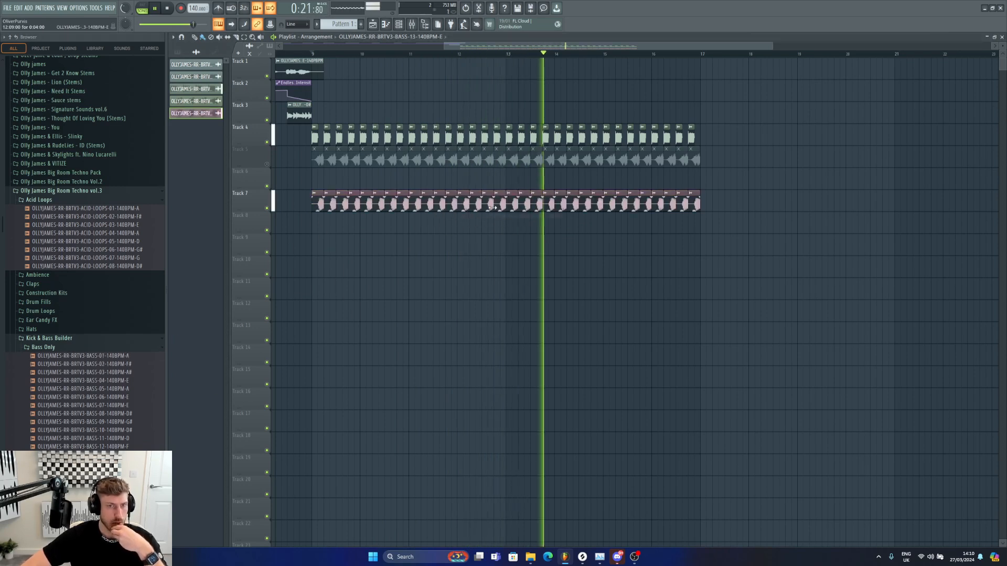
Step: Open the track 7 bass clip's settings and switch its time-stretching mode to a generic stretch mode
{"action": "double_click", "coordinate": [330, 193]}
{"action": "key", "text": "space"}
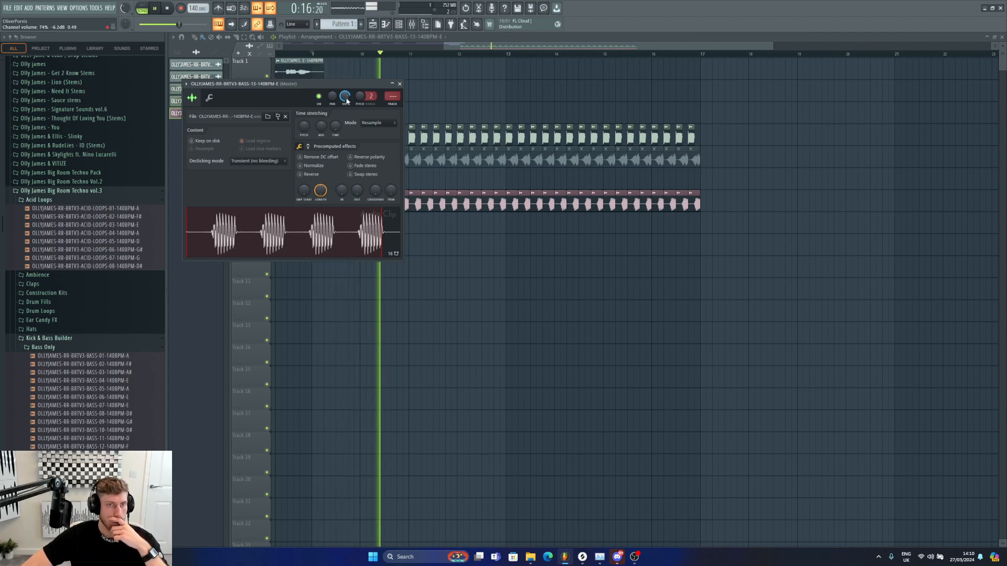
{"action": "left_click", "coordinate": [399, 84]}
{"action": "key", "text": "space"}
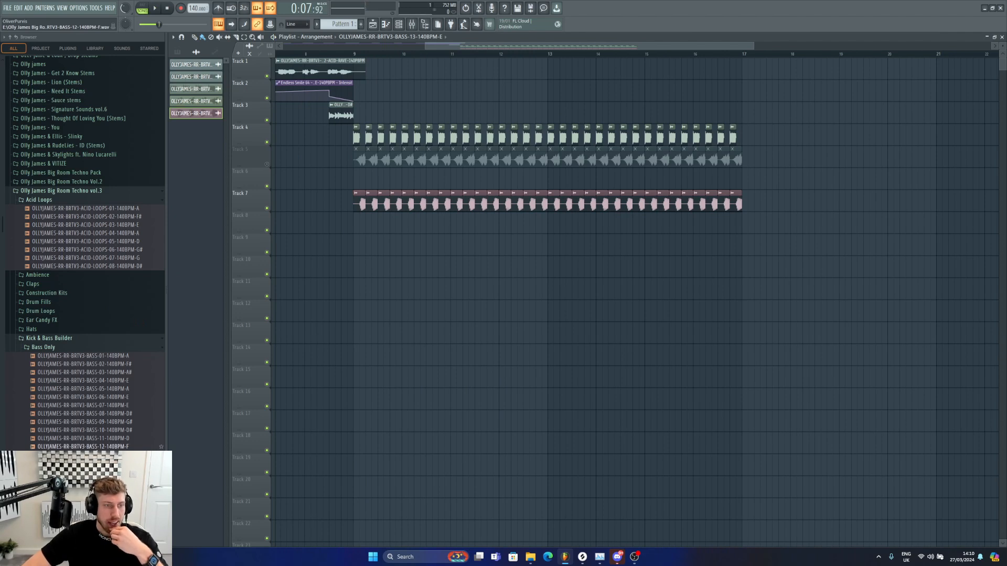
{"action": "scroll", "coordinate": [105, 449], "scroll_direction": "up", "scroll_amount": 3}
{"action": "double_click", "coordinate": [421, 199]}
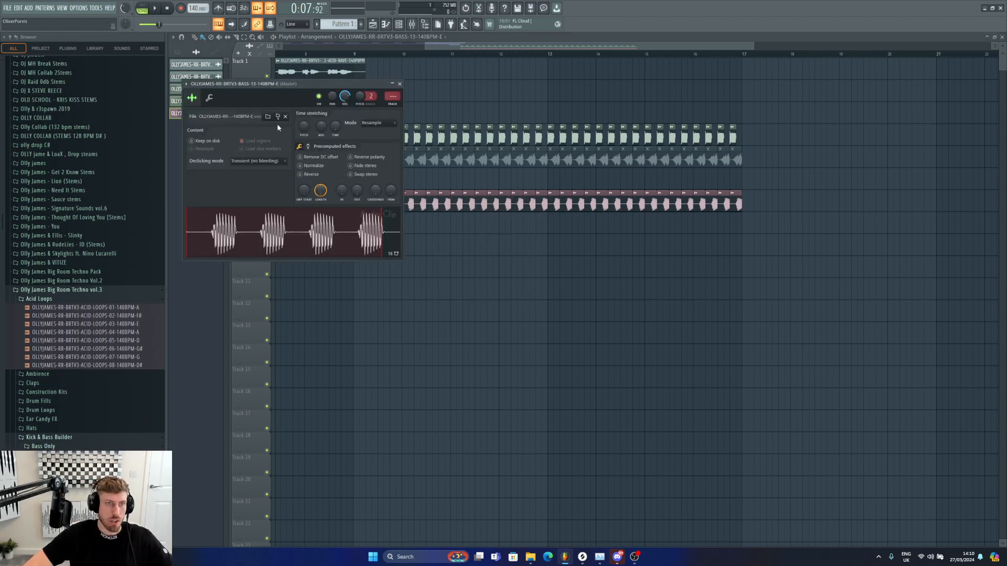
{"action": "left_click", "coordinate": [393, 131]}
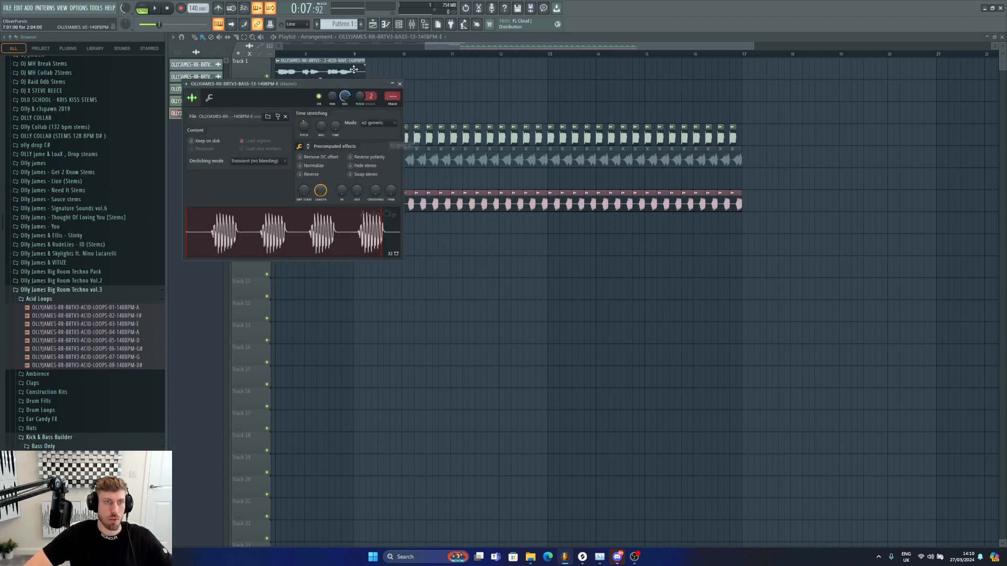
{"action": "left_click", "coordinate": [400, 84]}
{"action": "key", "text": "space"}
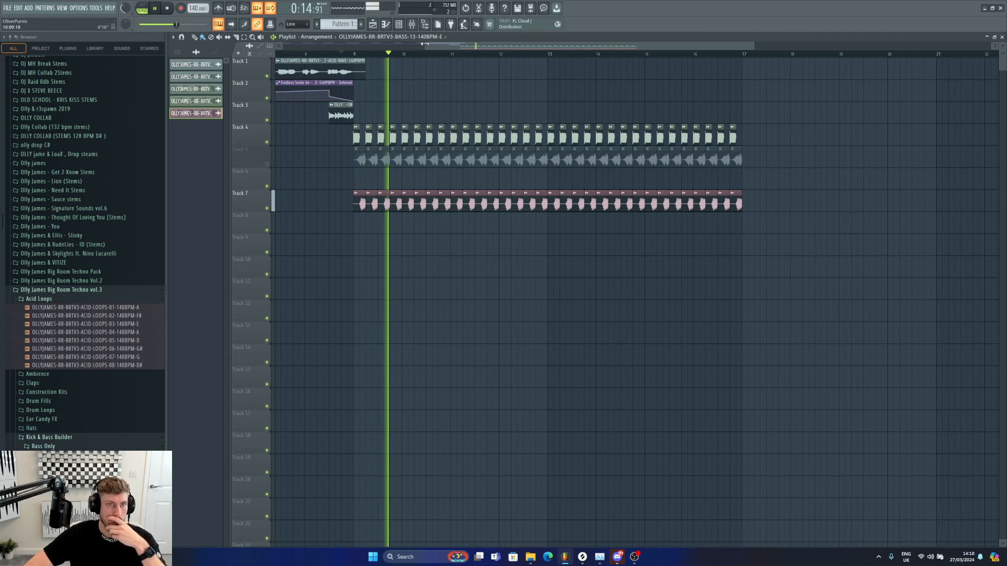
Step: Add the ACID-LOOPS-08-140BPM-D# loop on track 9 from bar 9 to bar 17 and play it
{"action": "left_click_drag", "start_coordinate": [426, 46], "coordinate": [301, 47]}
{"action": "left_click", "coordinate": [466, 55]}
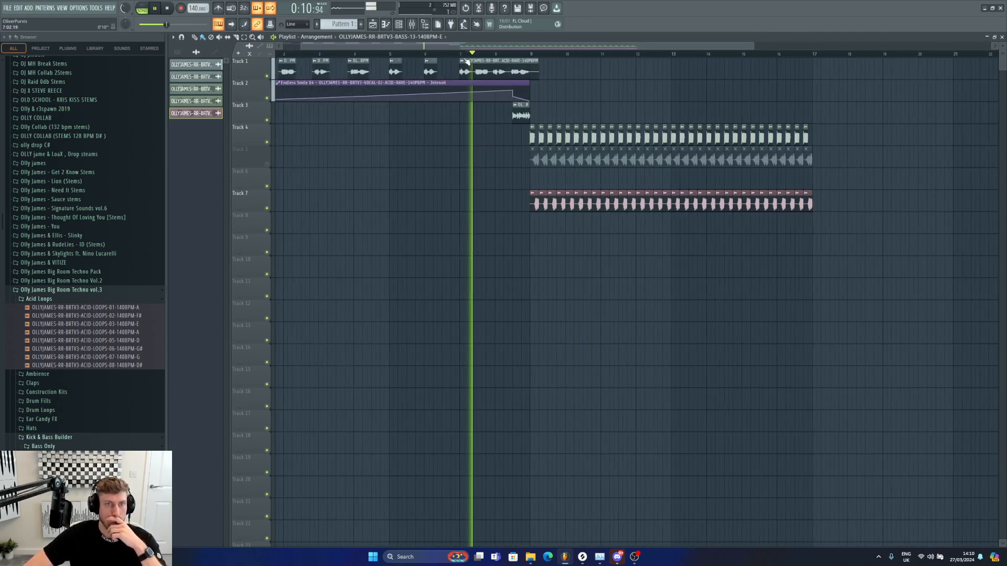
{"action": "left_click", "coordinate": [515, 105]}
{"action": "left_click", "coordinate": [761, 238]}
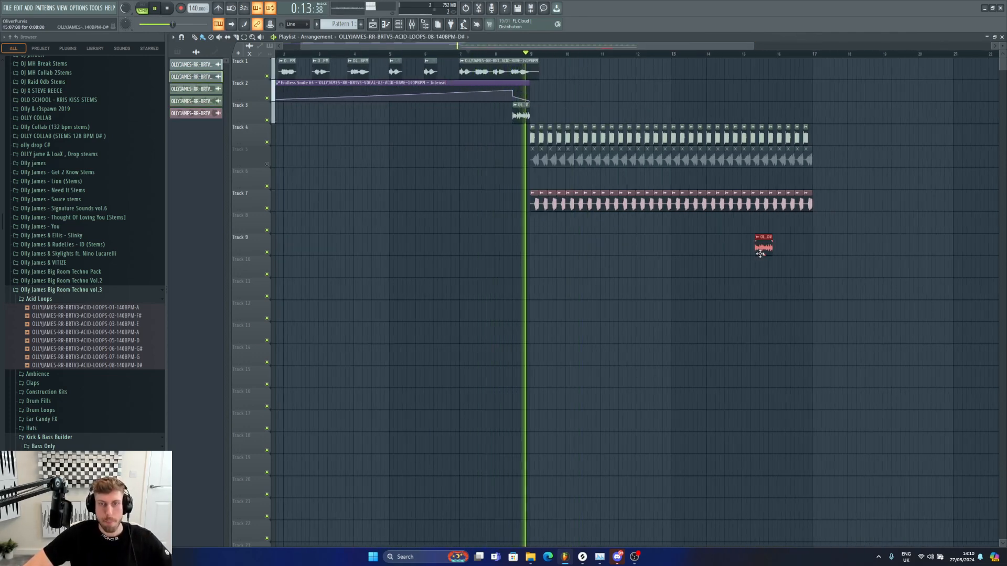
{"action": "left_click", "coordinate": [769, 237]}
{"action": "left_click", "coordinate": [769, 237]}
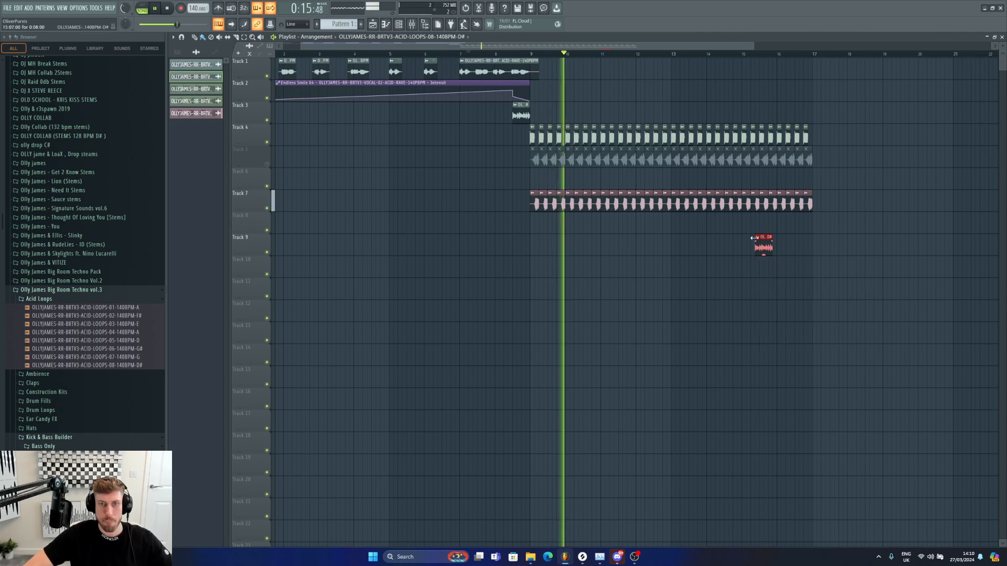
{"action": "left_click_drag", "start_coordinate": [756, 239], "coordinate": [299, 248]}
{"action": "mouse_move", "coordinate": [764, 244]}
{"action": "left_mouse_down"}
{"action": "mouse_move", "coordinate": [557, 243]}
{"action": "mouse_move", "coordinate": [821, 253]}
{"action": "left_mouse_up"}
{"action": "key", "text": "space"}
{"action": "key", "text": "space"}
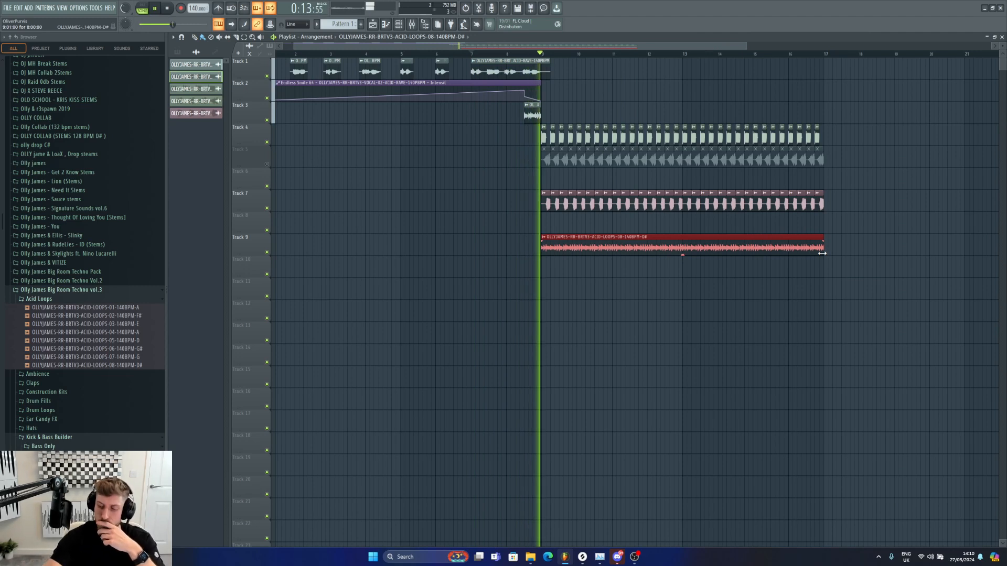
Step: Delete the acid loop clip from track 9
{"action": "double_click", "coordinate": [769, 248]}
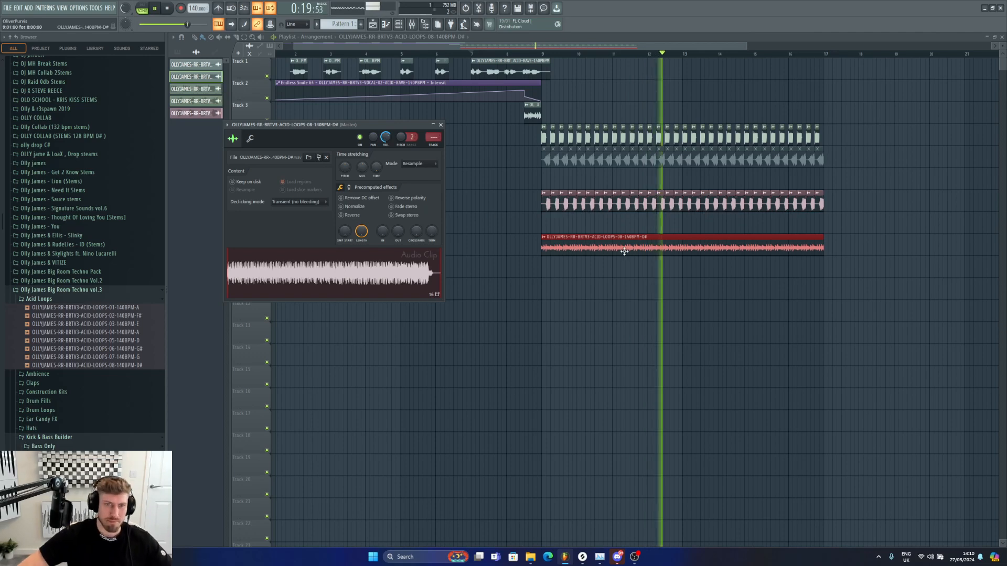
{"action": "left_click", "coordinate": [440, 125]}
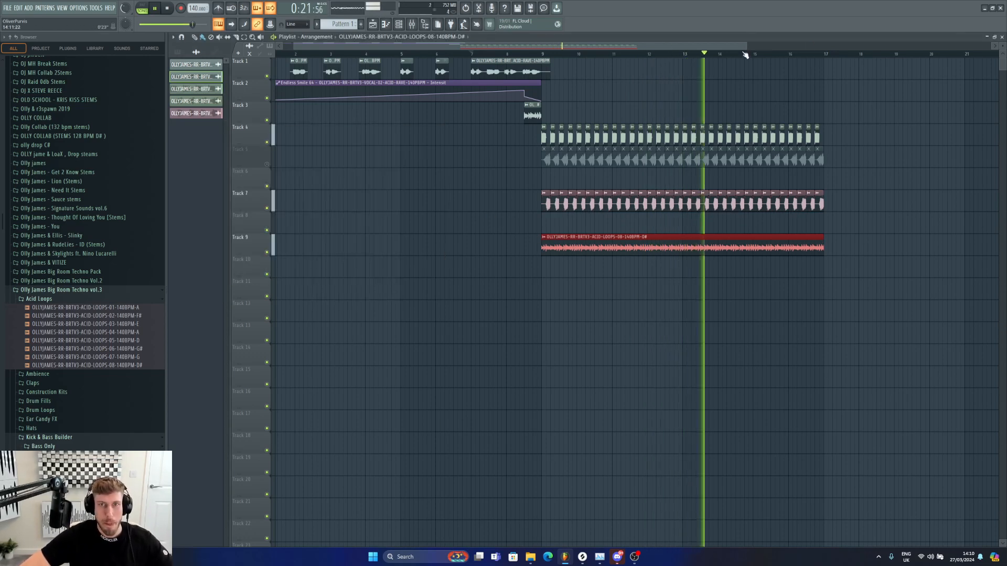
{"action": "left_click_drag", "start_coordinate": [746, 47], "coordinate": [991, 48]}
{"action": "left_click_drag", "start_coordinate": [295, 47], "coordinate": [285, 47]}
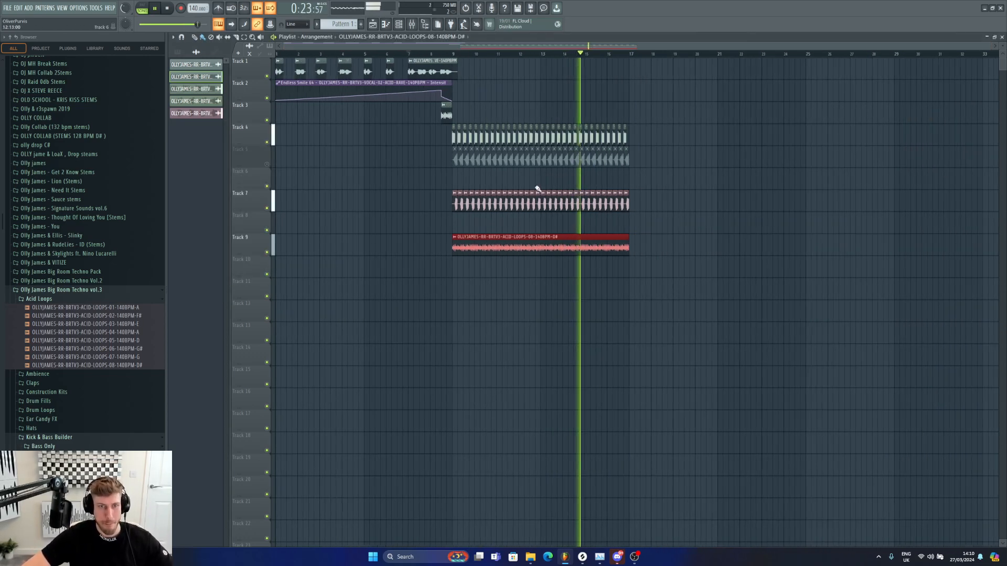
{"action": "key", "text": "space"}
{"action": "right_click", "coordinate": [572, 237]}
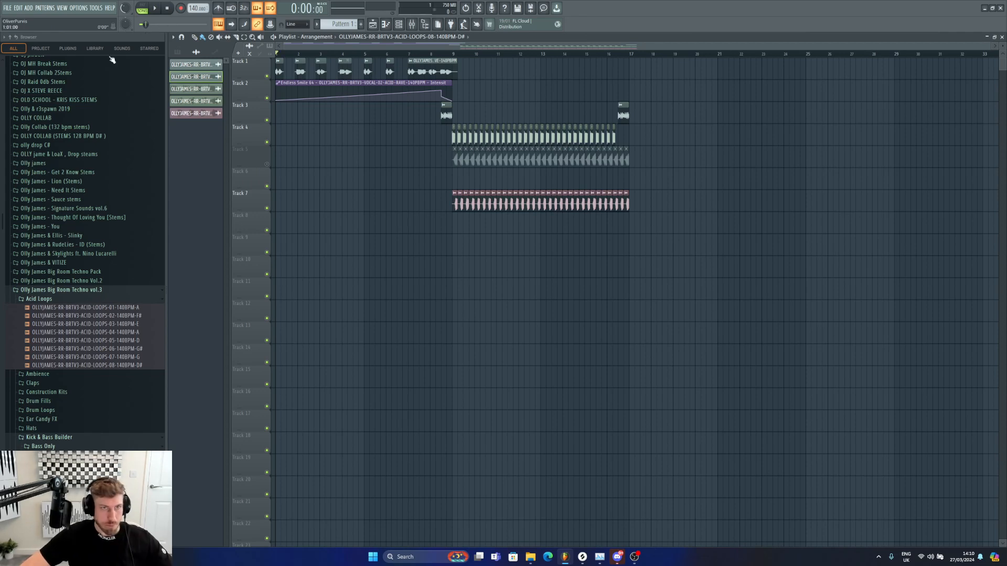
Step: Browse the Olly James Big Room Techno vol.3 folders and open Drum Fills
{"action": "left_click", "coordinate": [31, 291]}
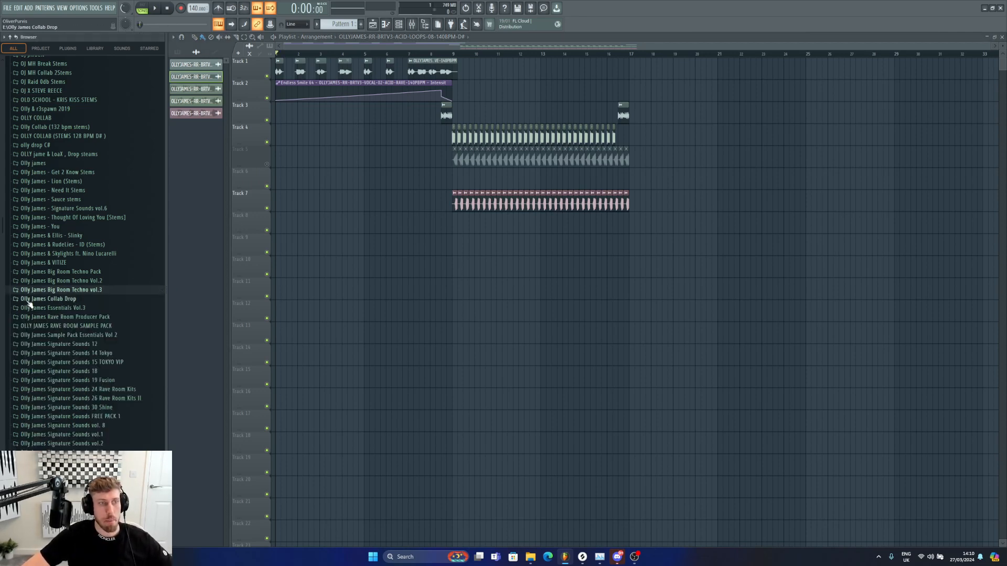
{"action": "left_click_drag", "start_coordinate": [988, 47], "coordinate": [713, 128]}
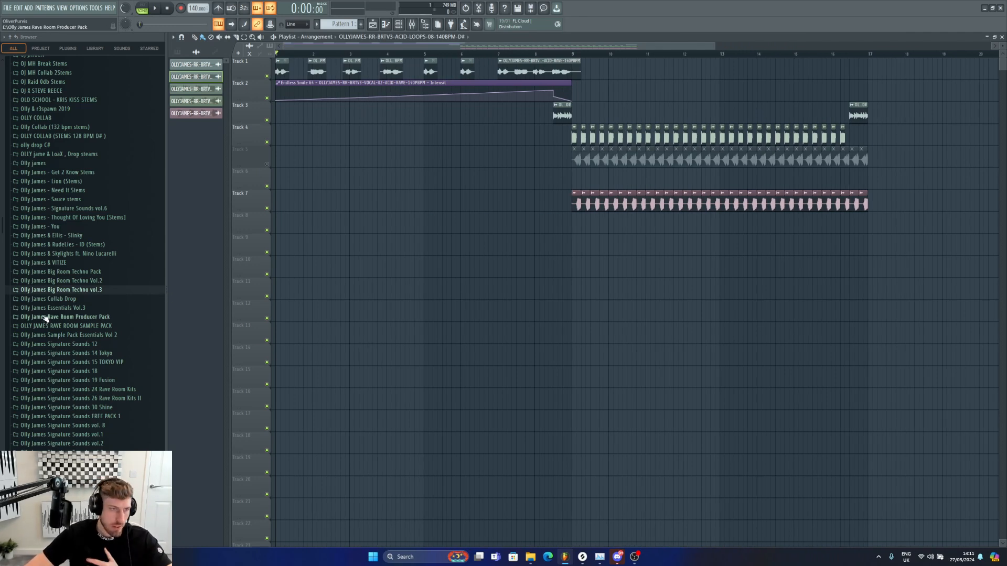
{"action": "left_click", "coordinate": [52, 294]}
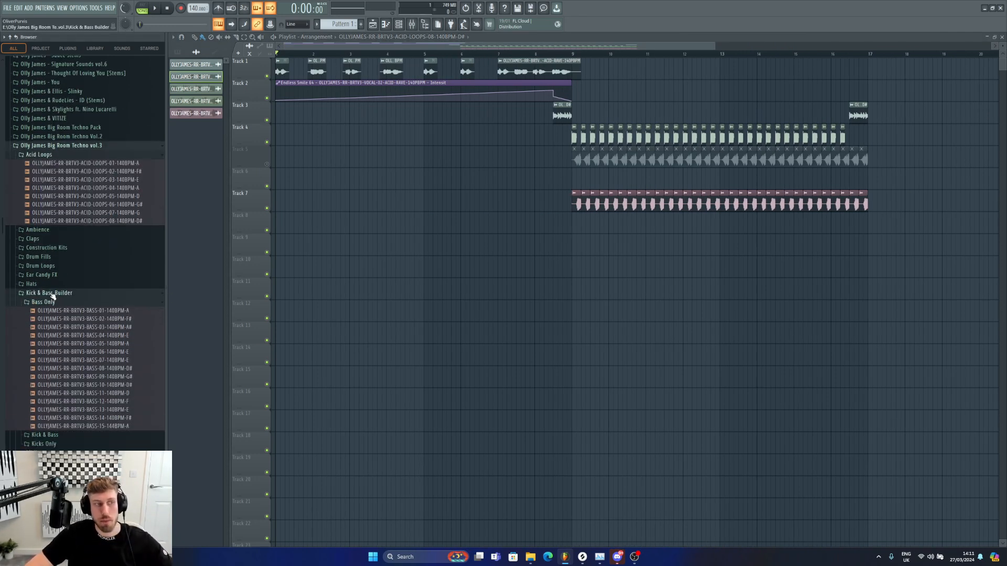
{"action": "left_click", "coordinate": [52, 295]}
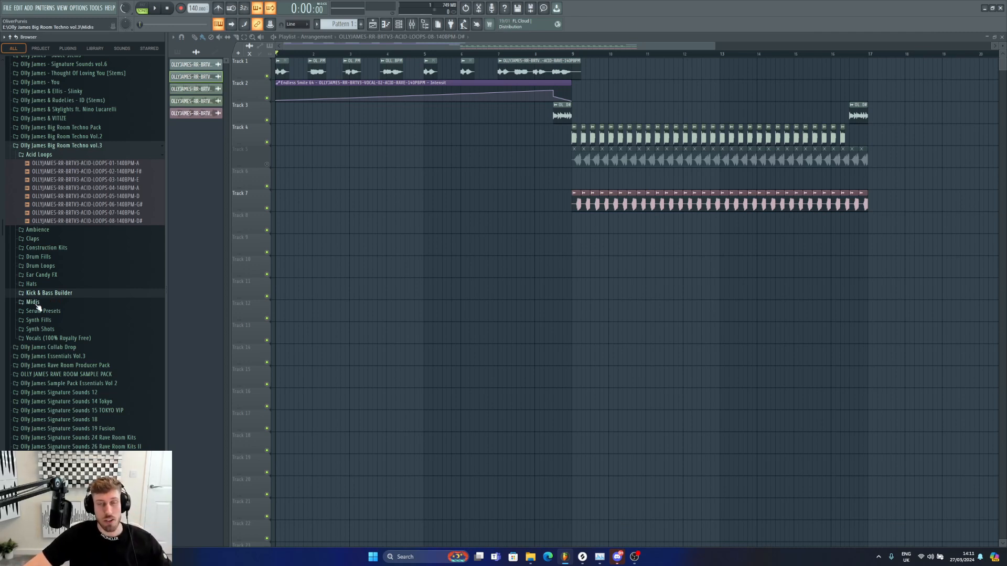
{"action": "scroll", "coordinate": [37, 310], "scroll_direction": "up", "scroll_amount": 3}
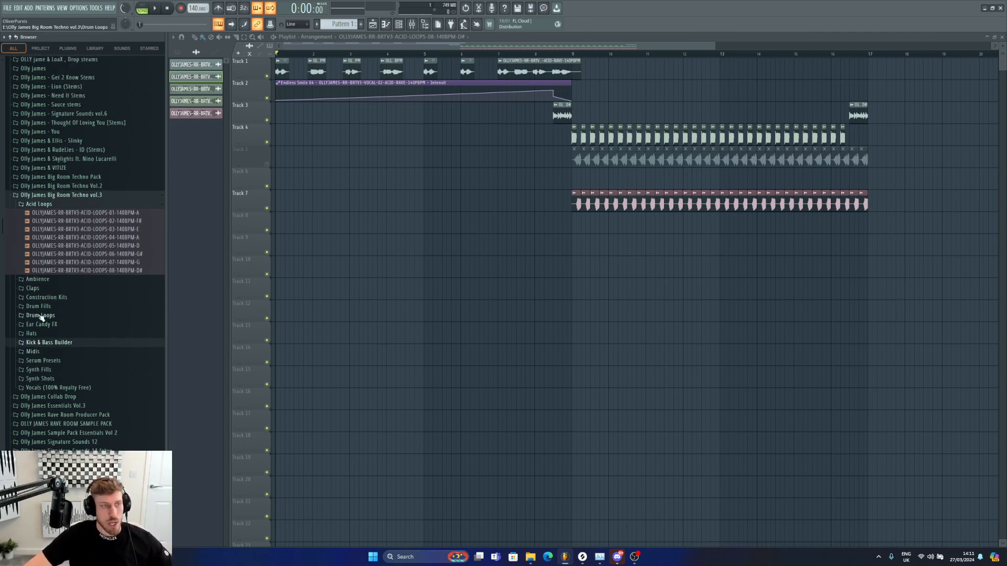
{"action": "left_click", "coordinate": [39, 307]}
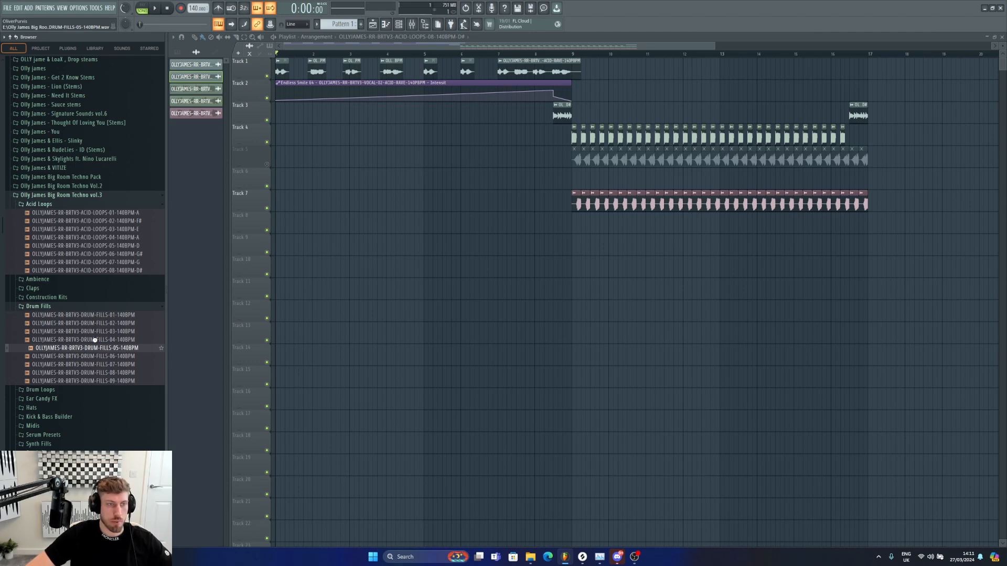
Step: Audition the drum fills and place DRUM-FILLS-02 on track 9 just before bar 9
{"action": "left_click", "coordinate": [101, 381]}
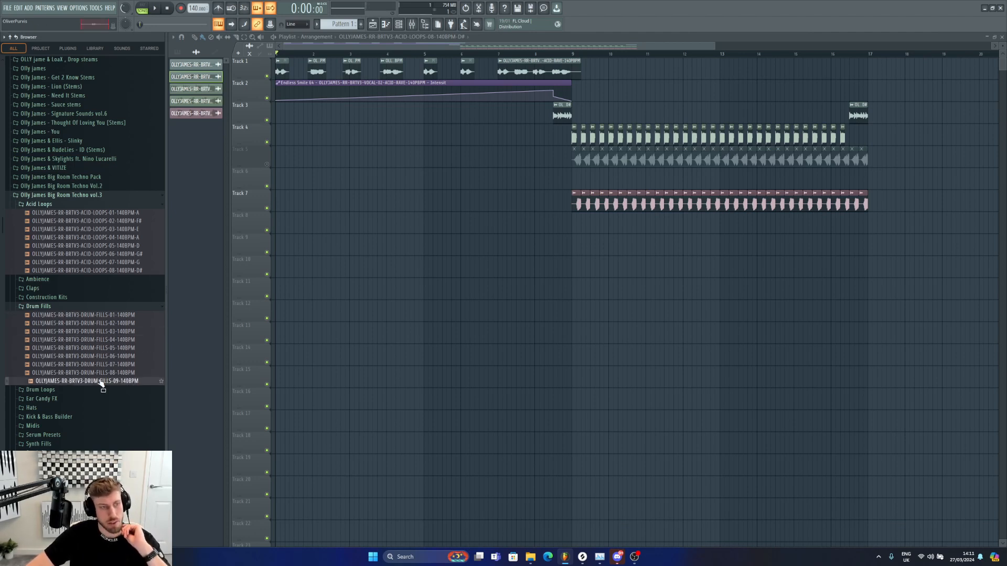
{"action": "left_click", "coordinate": [102, 340]}
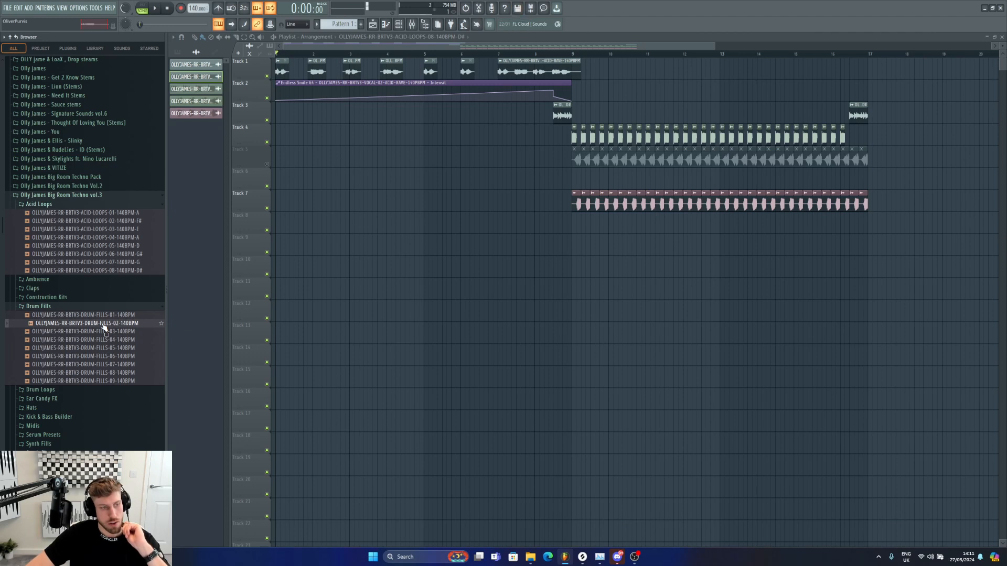
{"action": "left_click_drag", "start_coordinate": [104, 328], "coordinate": [535, 248]}
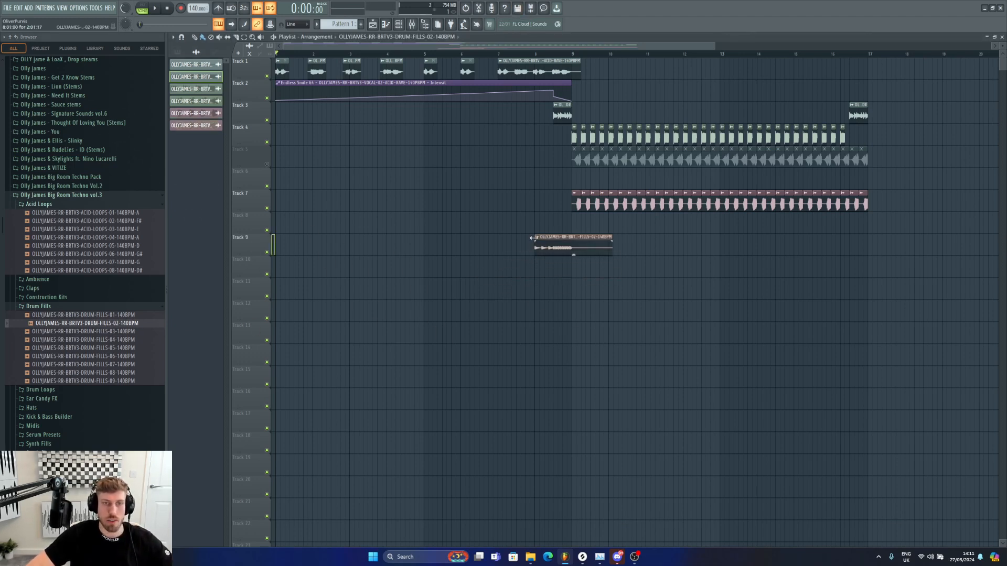
Step: Open the drum fill clip's settings and audition the section from just before bar 9
{"action": "double_click", "coordinate": [552, 239]}
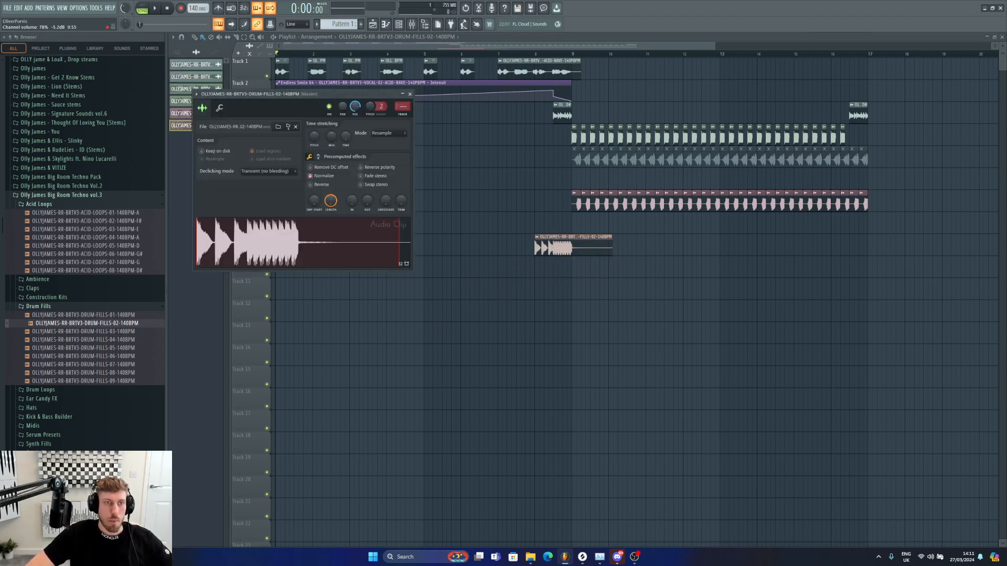
{"action": "key", "text": "Escape"}
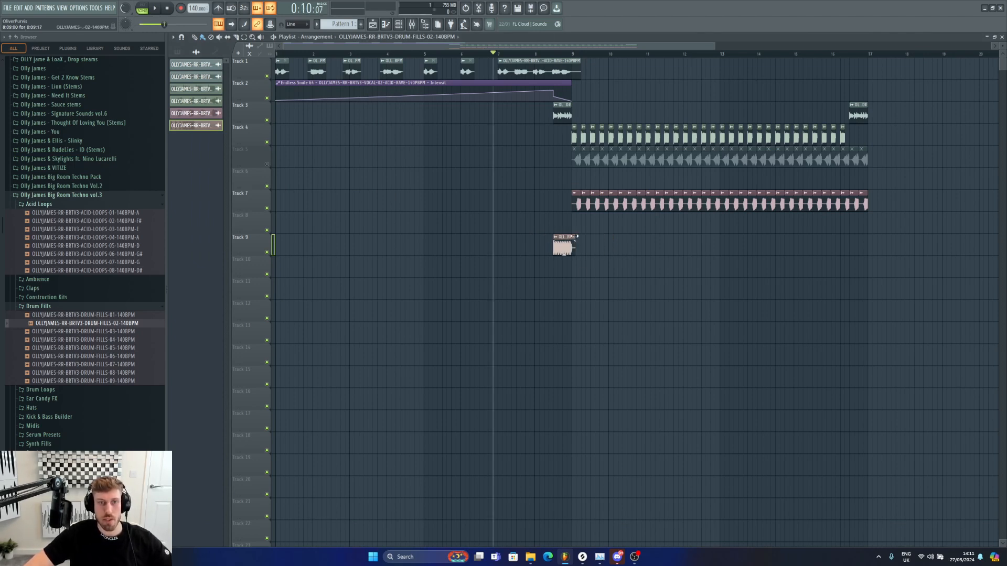
{"action": "double_click", "coordinate": [569, 238]}
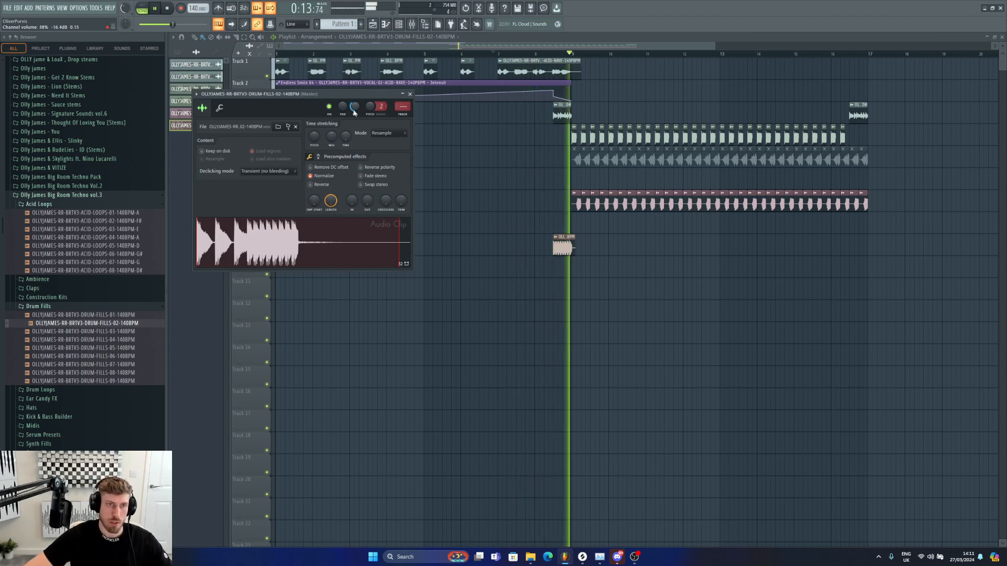
{"action": "left_click", "coordinate": [560, 53]}
{"action": "left_click", "coordinate": [536, 53]}
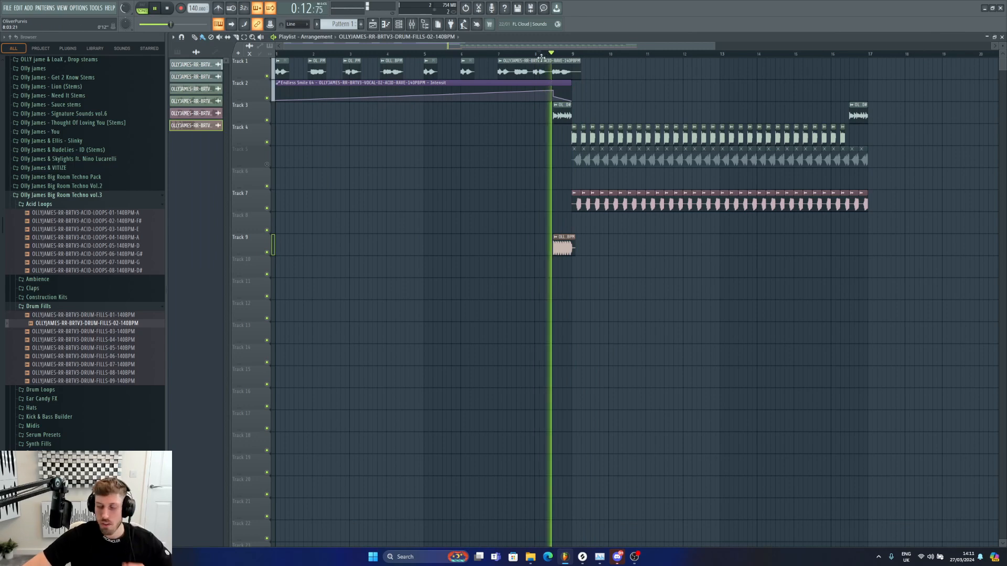
Step: Link the track 3 acid loop clip to its own mixer insert, add kHs Haas to it, and play it back
{"action": "double_click", "coordinate": [561, 113]}
{"action": "key", "text": "ctrl+l"}
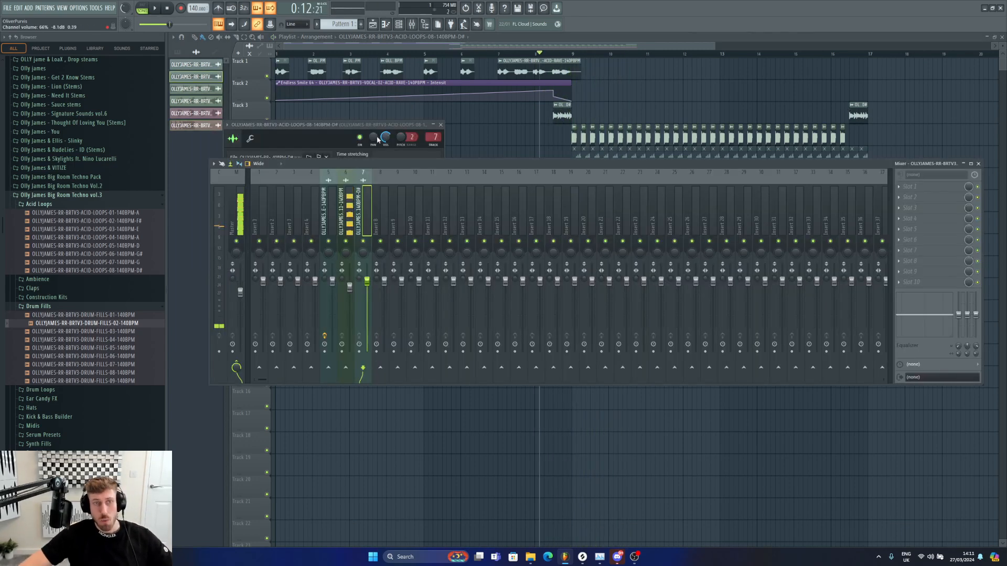
{"action": "left_click", "coordinate": [922, 265]}
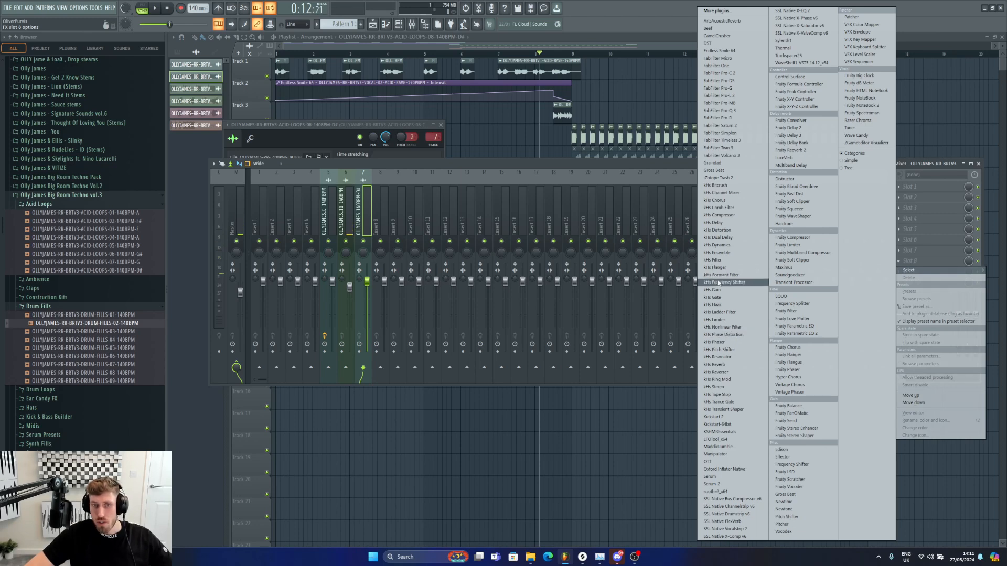
{"action": "left_click", "coordinate": [714, 305]}
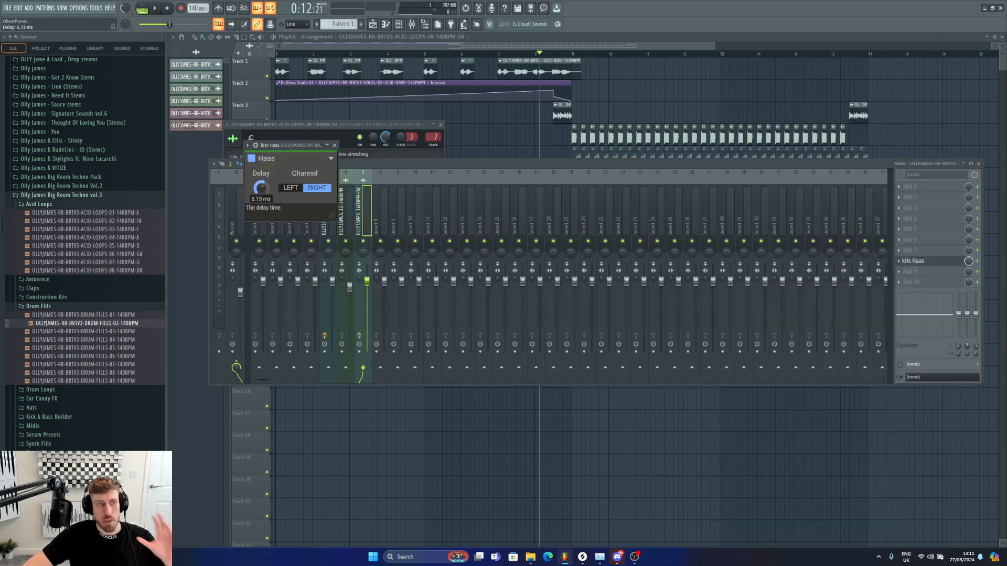
{"action": "left_click", "coordinate": [555, 55]}
{"action": "key", "text": "space"}
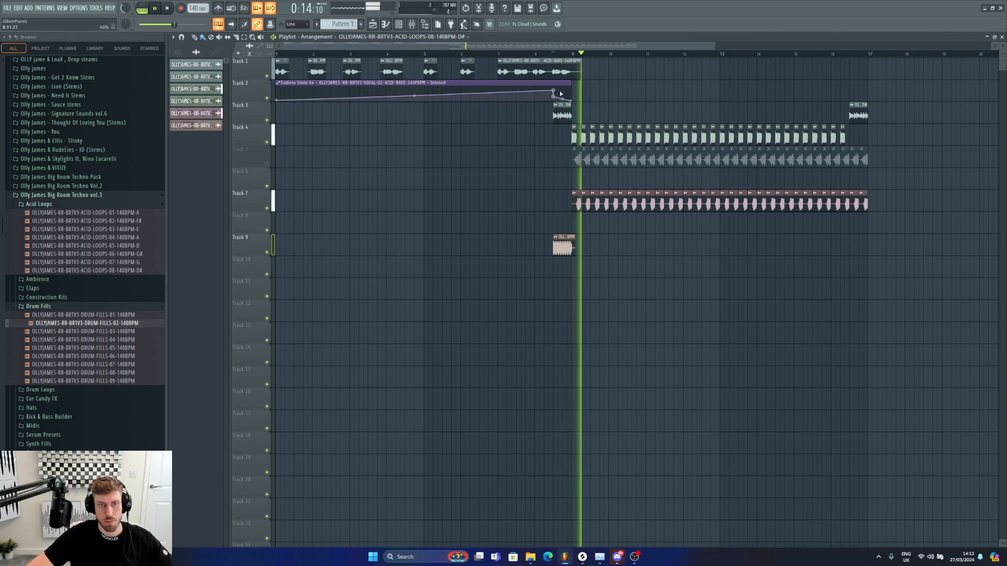
{"action": "key", "text": "space"}
Step: Route the drum fill clip to its own mixer insert, nudge its volume fader, and play it back
{"action": "double_click", "coordinate": [567, 238]}
{"action": "key", "text": "F9"}
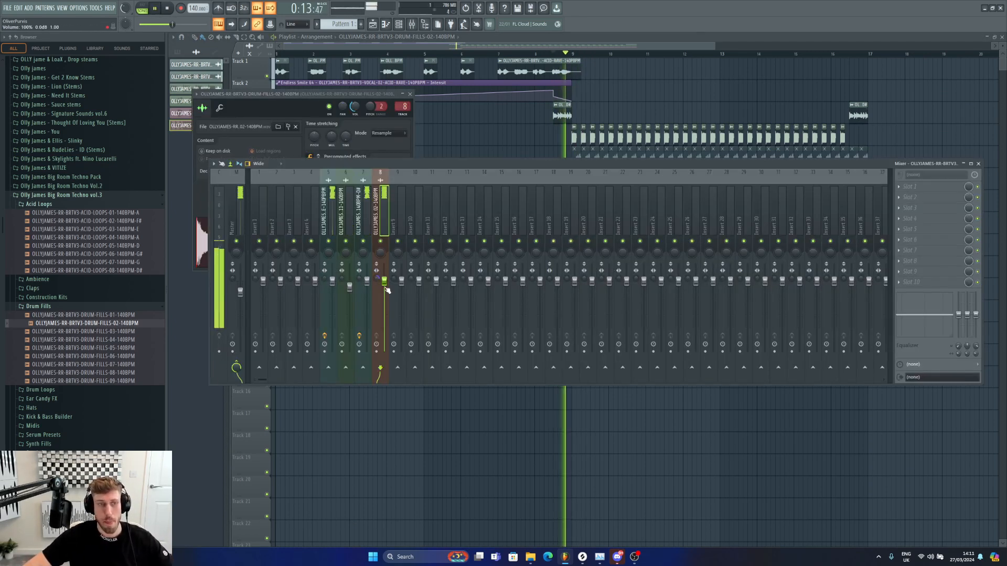
{"action": "left_click_drag", "start_coordinate": [385, 283], "coordinate": [385, 285]}
{"action": "key", "text": "space"}
{"action": "key", "text": "space"}
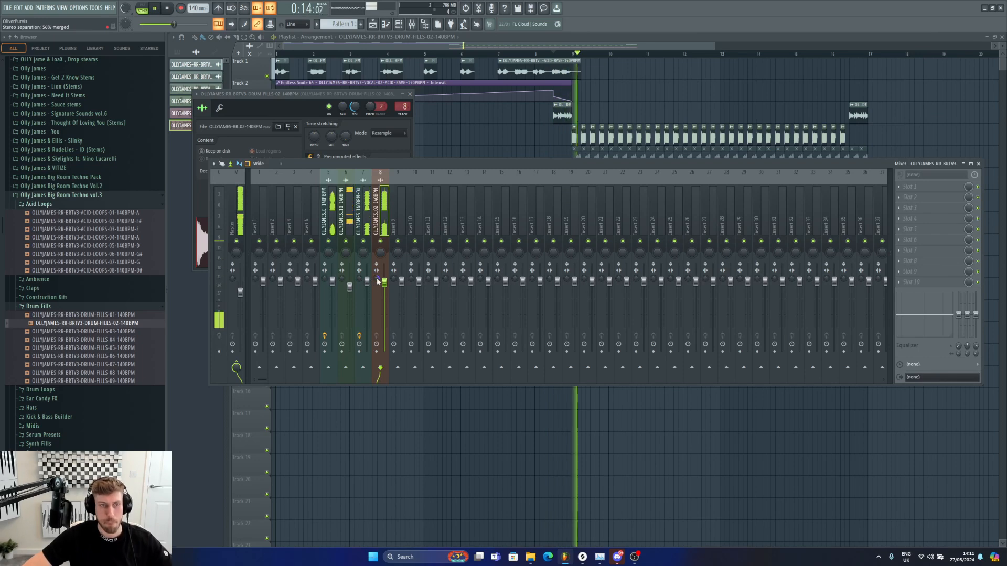
{"action": "left_click", "coordinate": [485, 155]}
{"action": "key", "text": "space"}
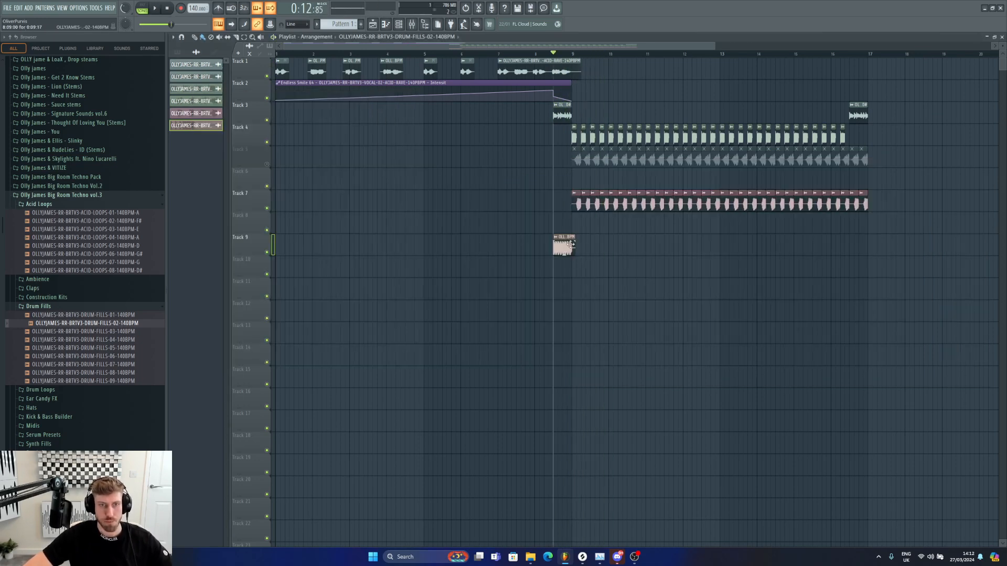
{"action": "double_click", "coordinate": [565, 110]}
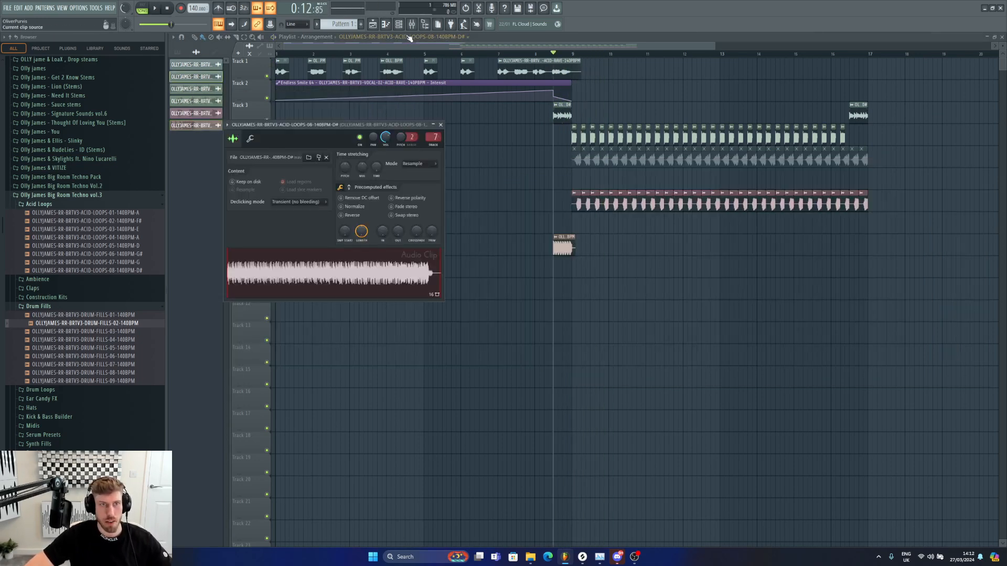
{"action": "left_click", "coordinate": [569, 246]}
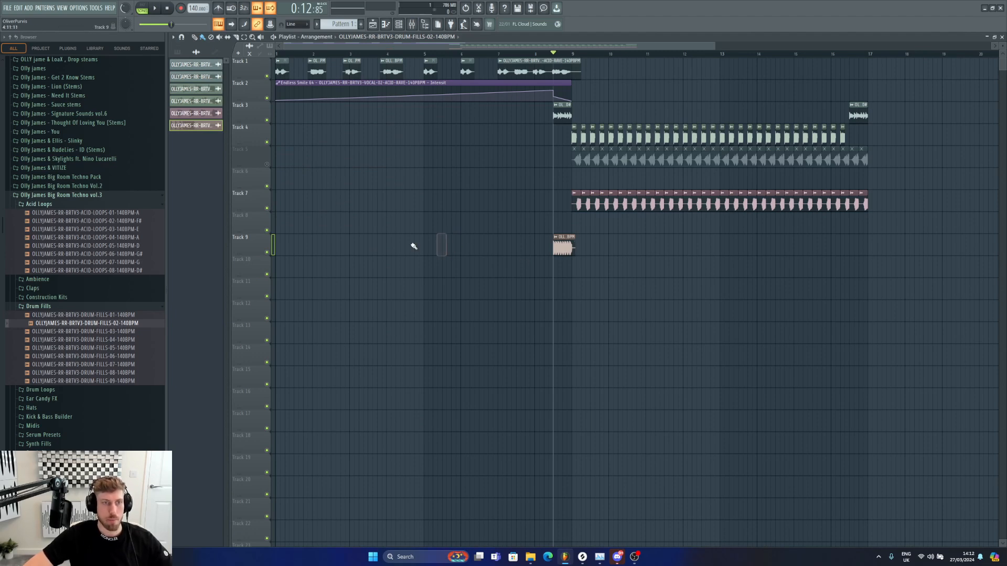
Step: Paint repeated DRUM-FILLS-02 clips on track 10 from bar 1 to about bar 8 and play them
{"action": "left_click_drag", "start_coordinate": [279, 265], "coordinate": [426, 274]}
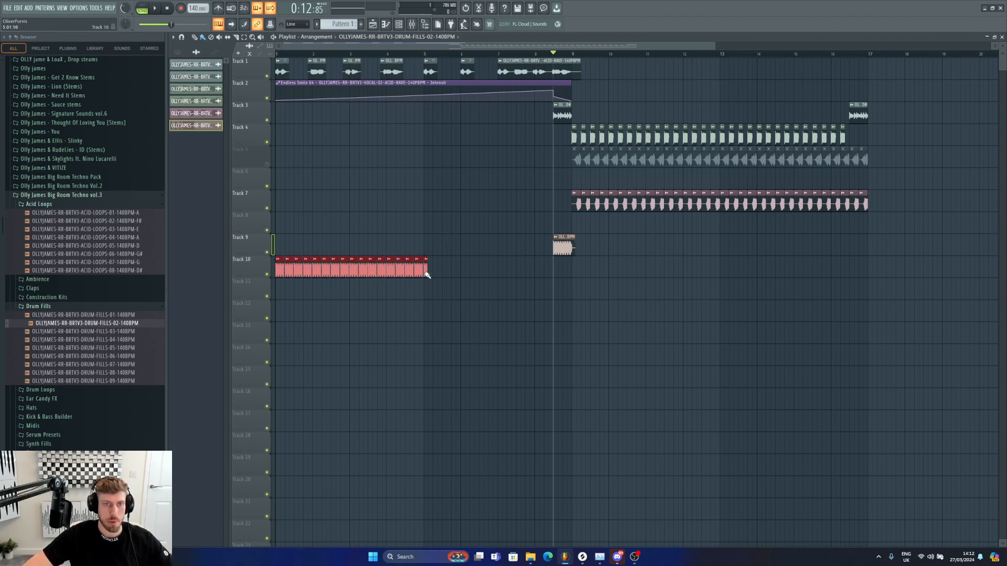
{"action": "left_click_drag", "start_coordinate": [715, 46], "coordinate": [295, 46]}
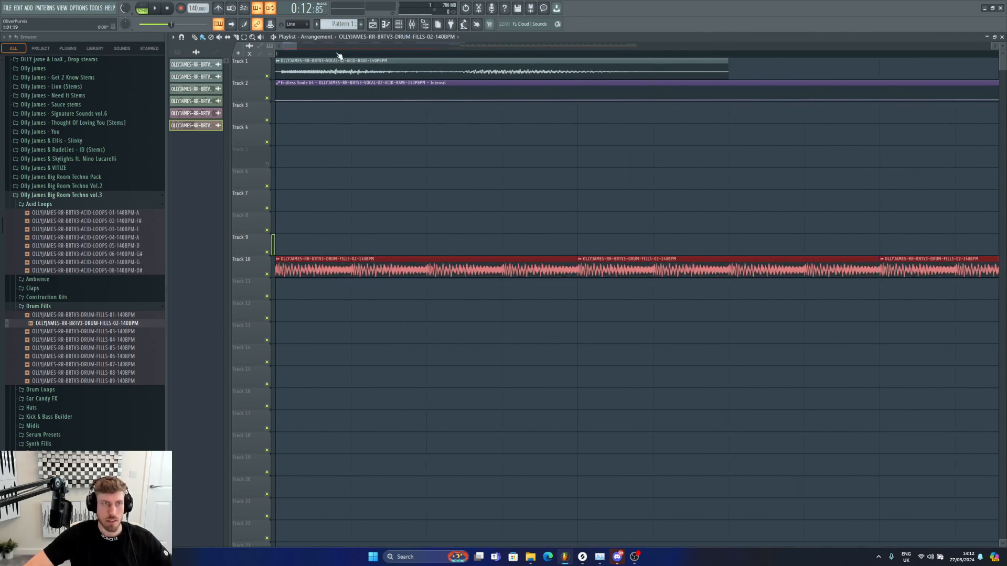
{"action": "key", "text": "space"}
{"action": "scroll", "coordinate": [311, 241], "scroll_direction": "down", "scroll_amount": 5}
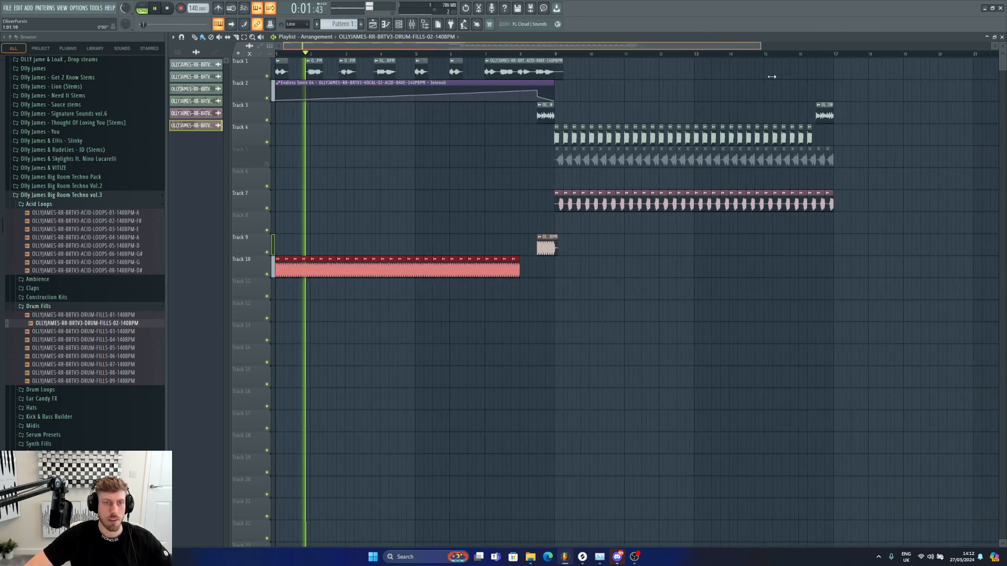
{"action": "key", "text": "space"}
Step: Consolidate track 10 into a single audio clip from the track start
{"action": "right_click", "coordinate": [256, 258]}
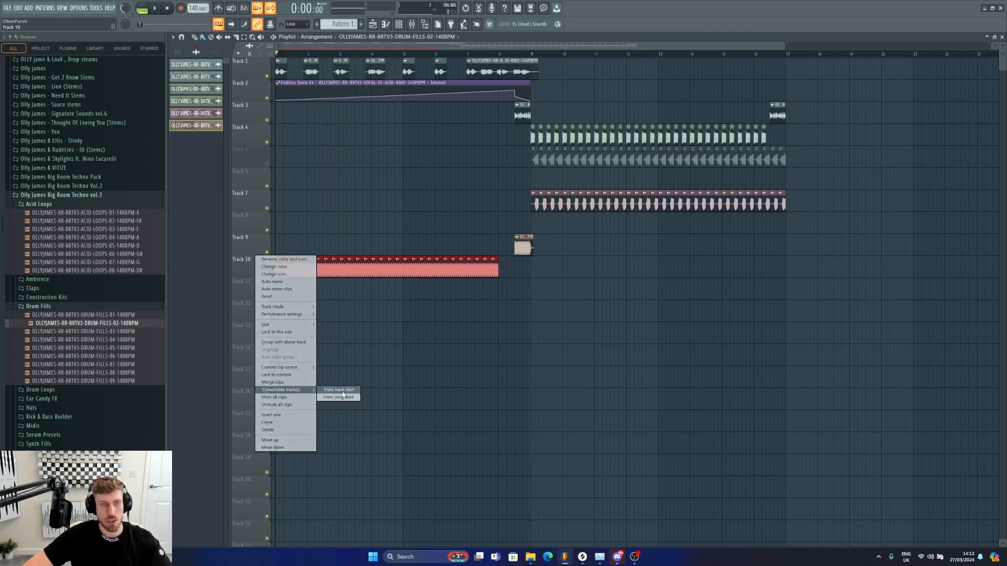
{"action": "left_click", "coordinate": [342, 391]}
{"action": "left_click", "coordinate": [572, 382]}
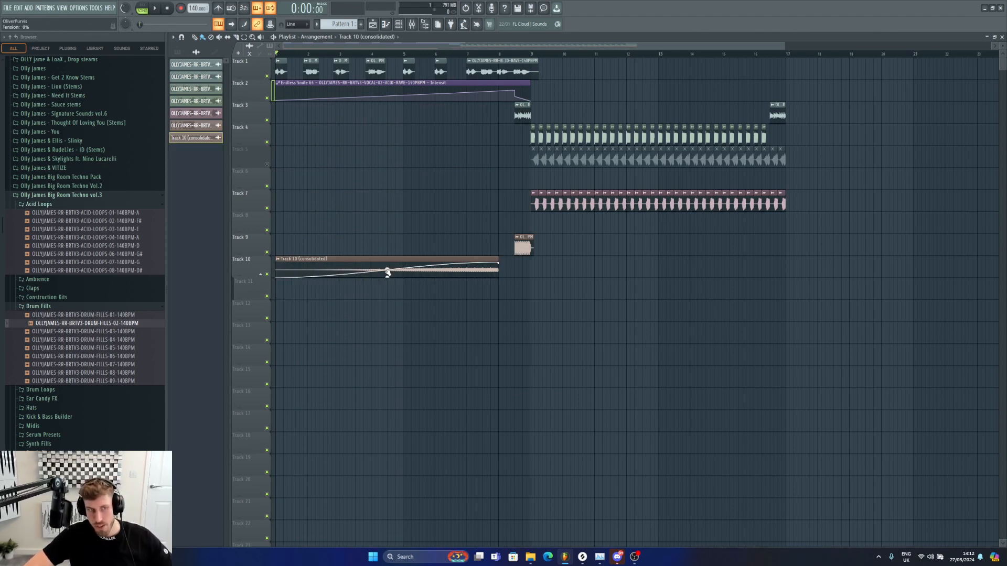
{"action": "key", "text": "space"}
Step: Move the consolidated drum fill clip onto track 9 and open its clip settings
{"action": "left_click_drag", "start_coordinate": [387, 272], "coordinate": [391, 247]}
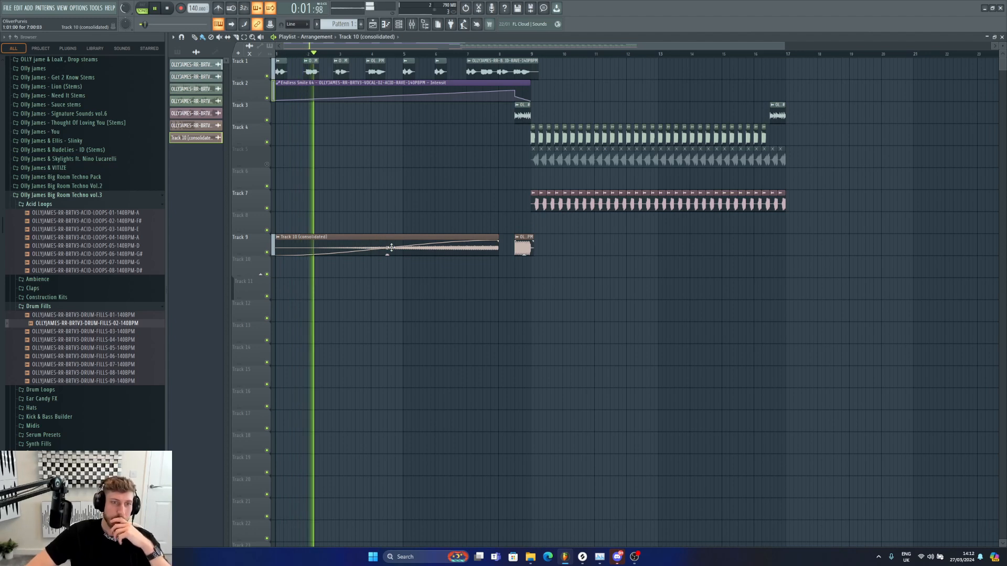
{"action": "key", "text": "space"}
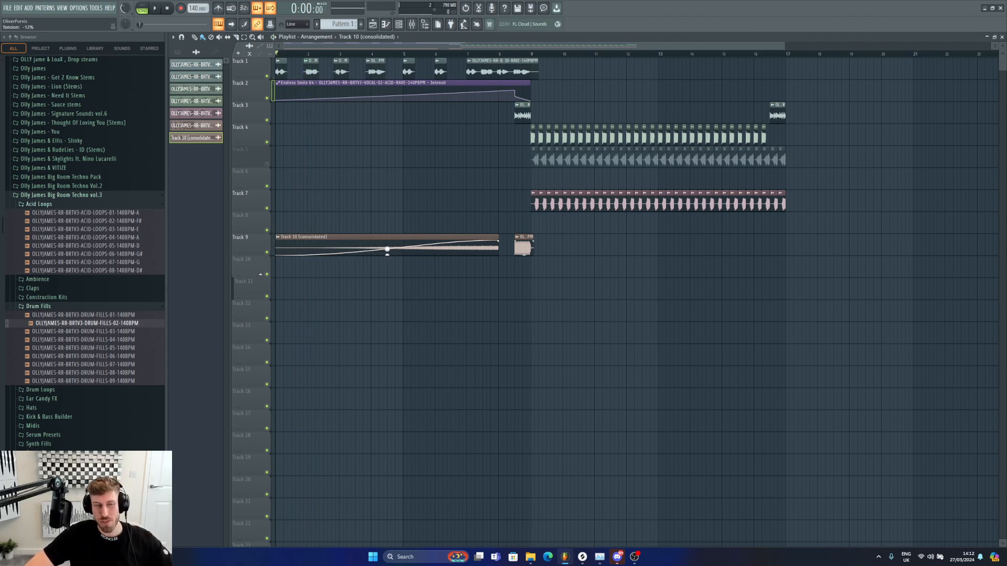
{"action": "key", "text": "space"}
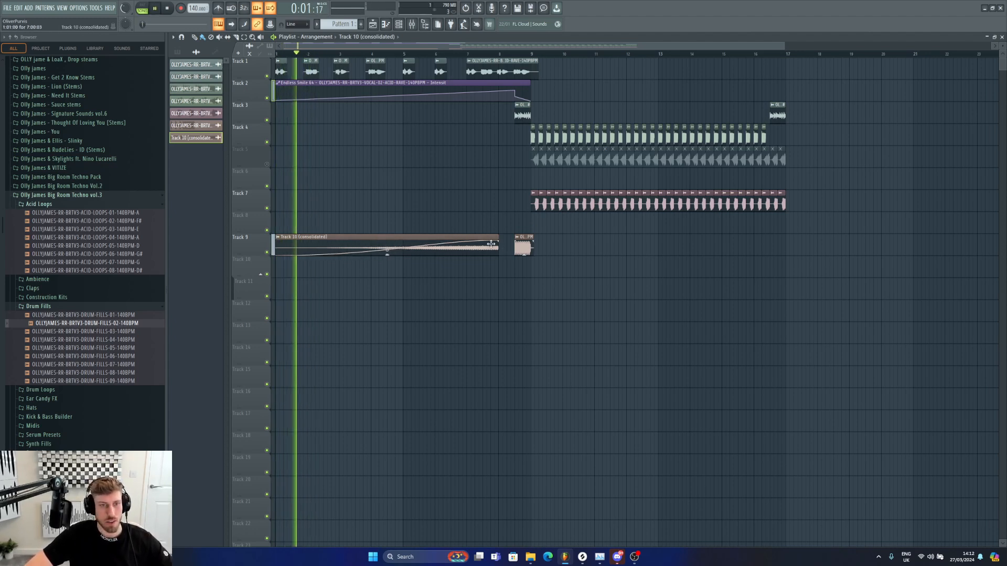
{"action": "double_click", "coordinate": [346, 237]}
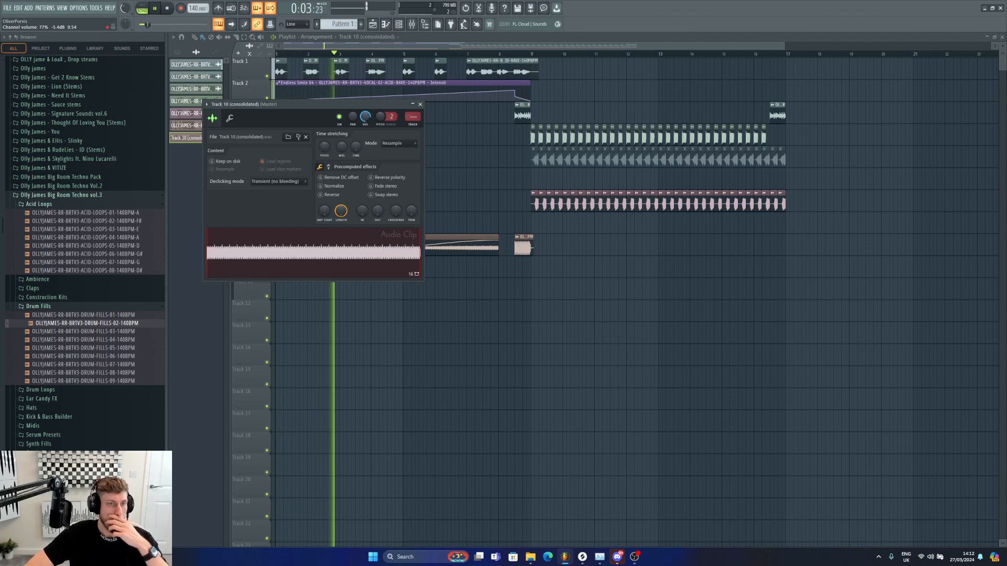
{"action": "left_click", "coordinate": [651, 320]}
{"action": "right_click", "coordinate": [652, 318]}
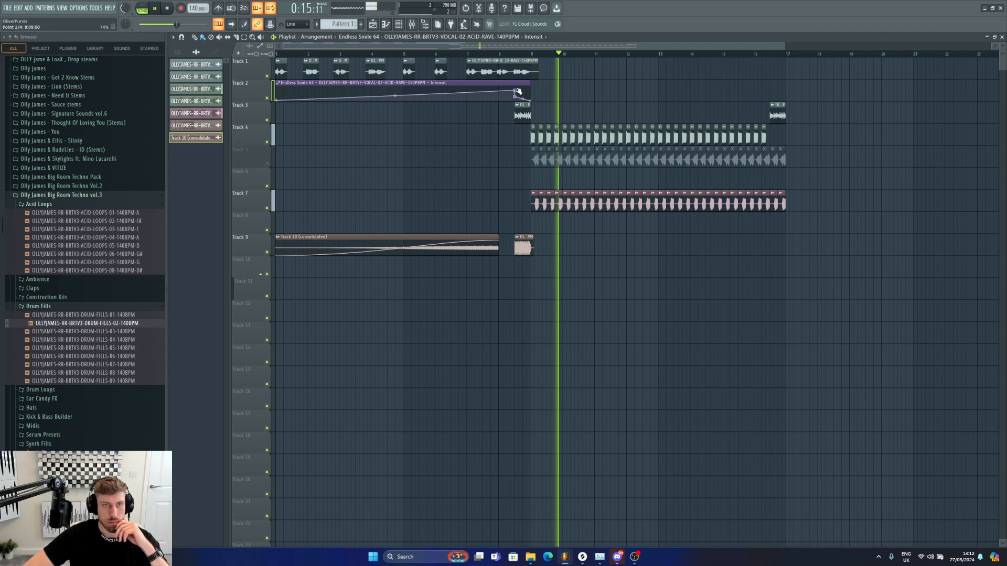
Step: Move the Endless Smile automation's end point earlier to about bar 8 and play the intro
{"action": "left_click_drag", "start_coordinate": [515, 90], "coordinate": [500, 92]}
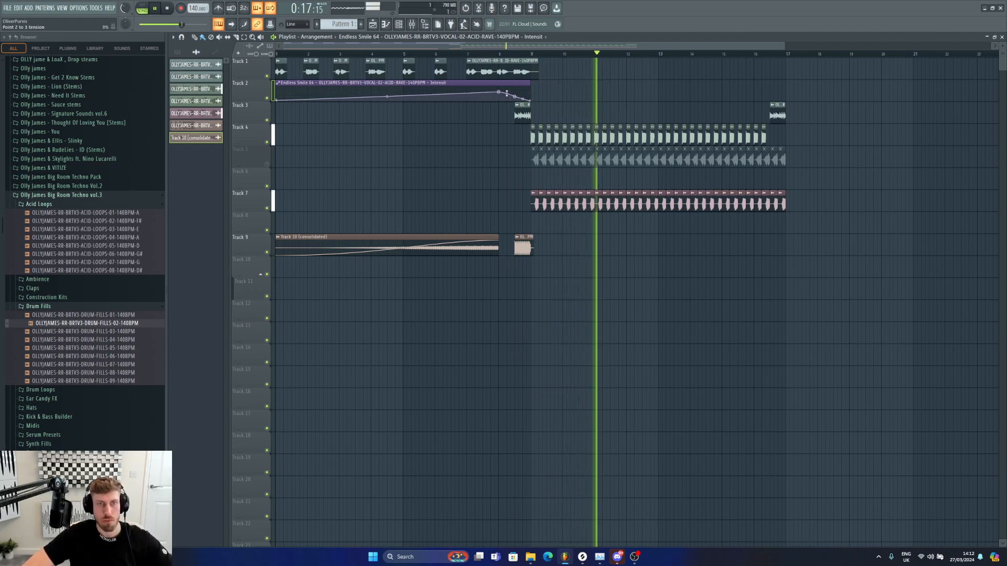
{"action": "right_click", "coordinate": [633, 339]}
{"action": "key", "text": "space"}
{"action": "key", "text": "space"}
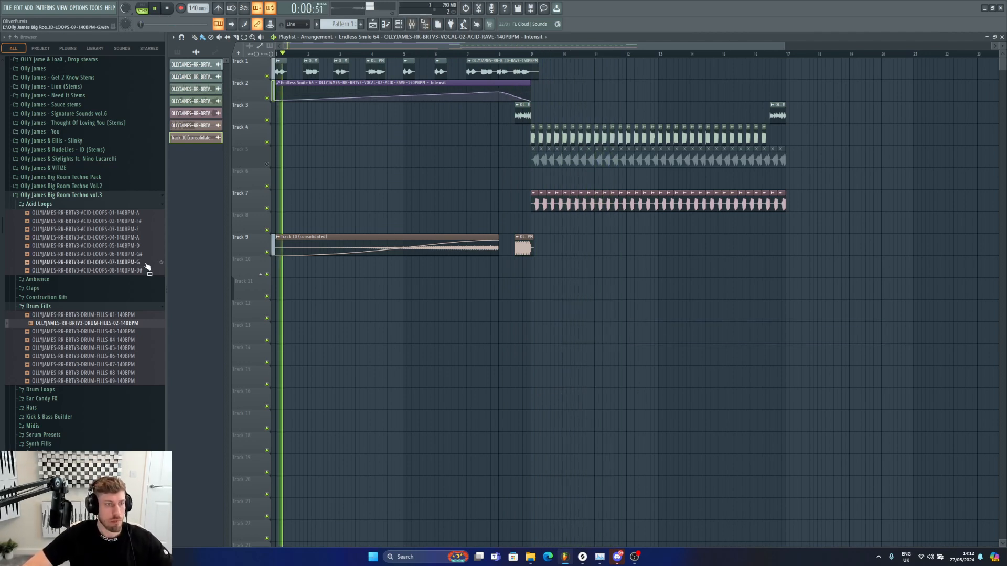
Step: Create a new pattern and open the channel rack
{"action": "left_click", "coordinate": [47, 307]}
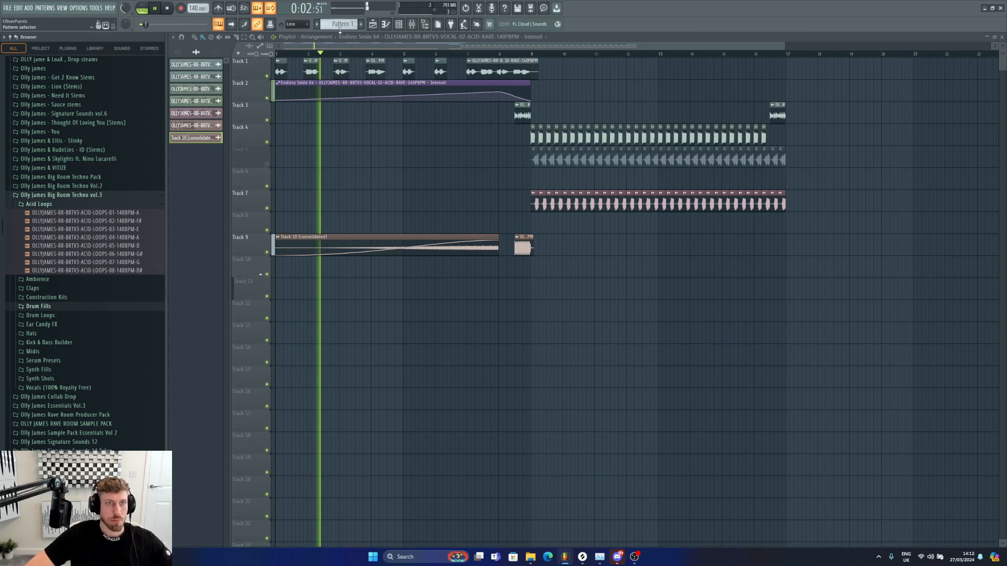
{"action": "left_click", "coordinate": [341, 24]}
{"action": "left_click", "coordinate": [409, 106]}
{"action": "key", "text": "Return"}
{"action": "left_click", "coordinate": [399, 24]}
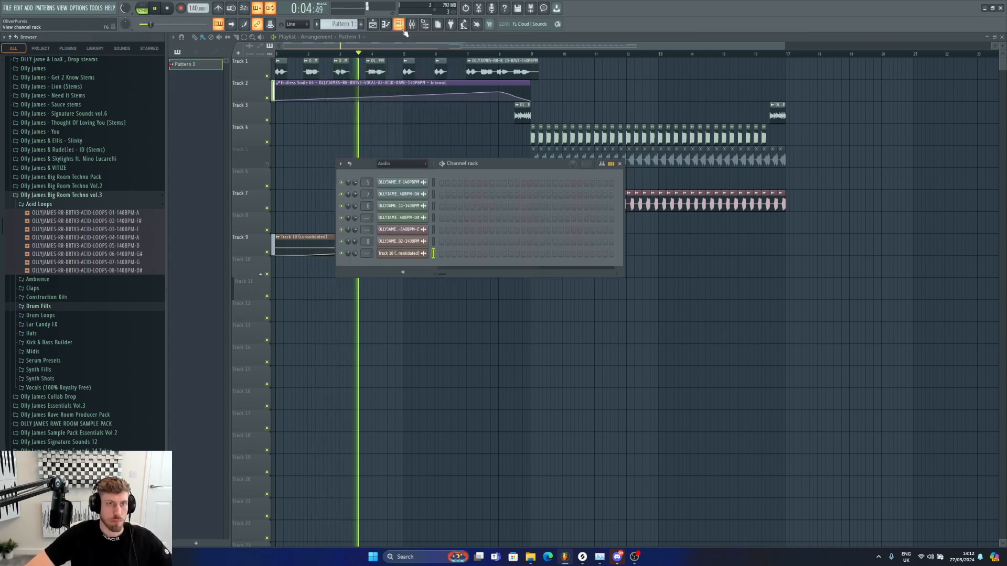
{"action": "key", "text": "space"}
Step: Load SYNTH-SHOTS-09-G from Synth Shots into the channel rack and open it in the piano roll
{"action": "left_click", "coordinate": [40, 379]}
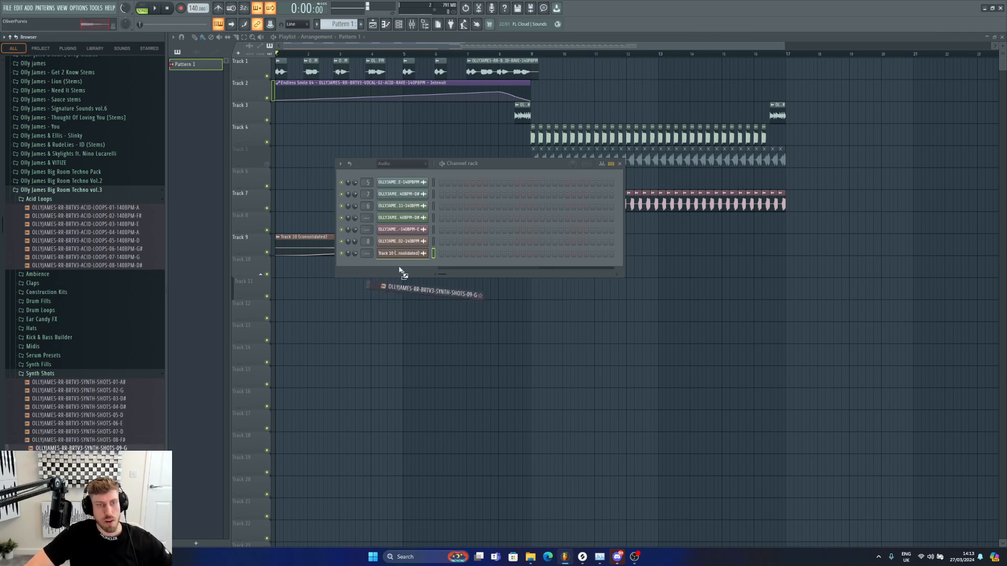
{"action": "left_click_drag", "start_coordinate": [399, 268], "coordinate": [403, 268]}
{"action": "right_click", "coordinate": [425, 225]}
{"action": "left_click", "coordinate": [443, 229]}
{"action": "left_click", "coordinate": [357, 317]}
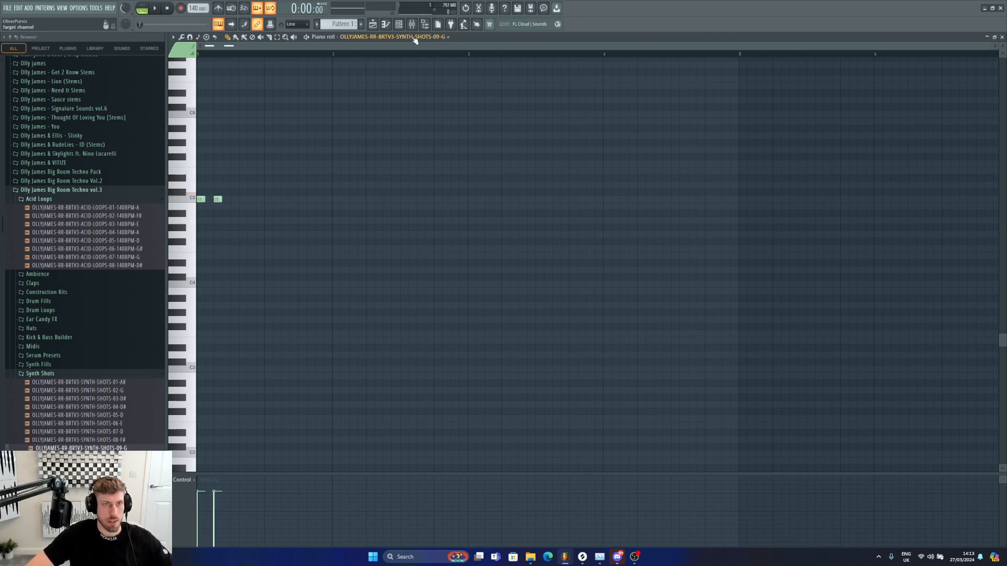
Step: Turn snapping off, add another short C5 note near the start, and set snapping back to Line
{"action": "left_click", "coordinate": [398, 27]}
{"action": "left_click", "coordinate": [296, 24]}
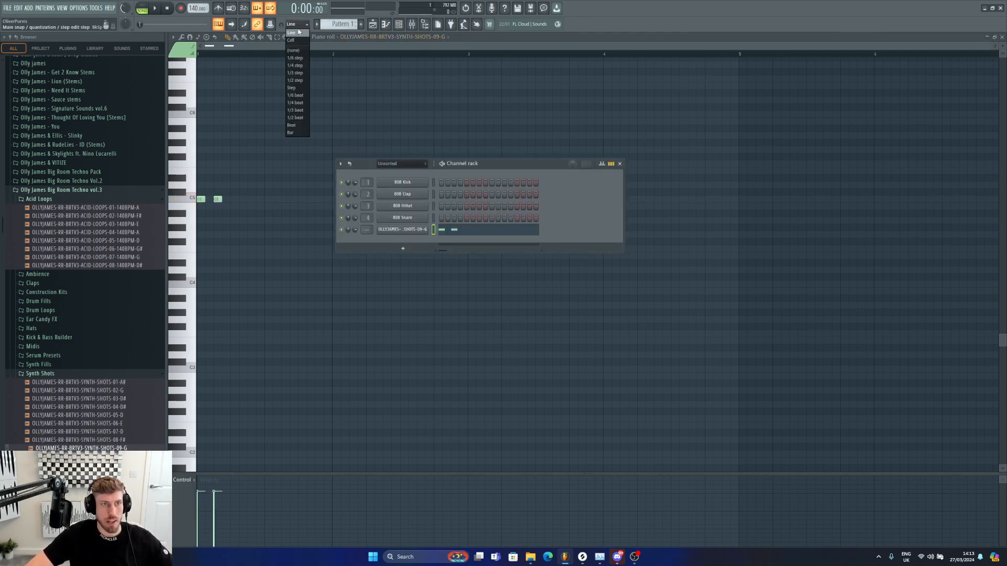
{"action": "left_click", "coordinate": [297, 51]}
{"action": "left_click", "coordinate": [203, 201]}
{"action": "left_click", "coordinate": [296, 25]}
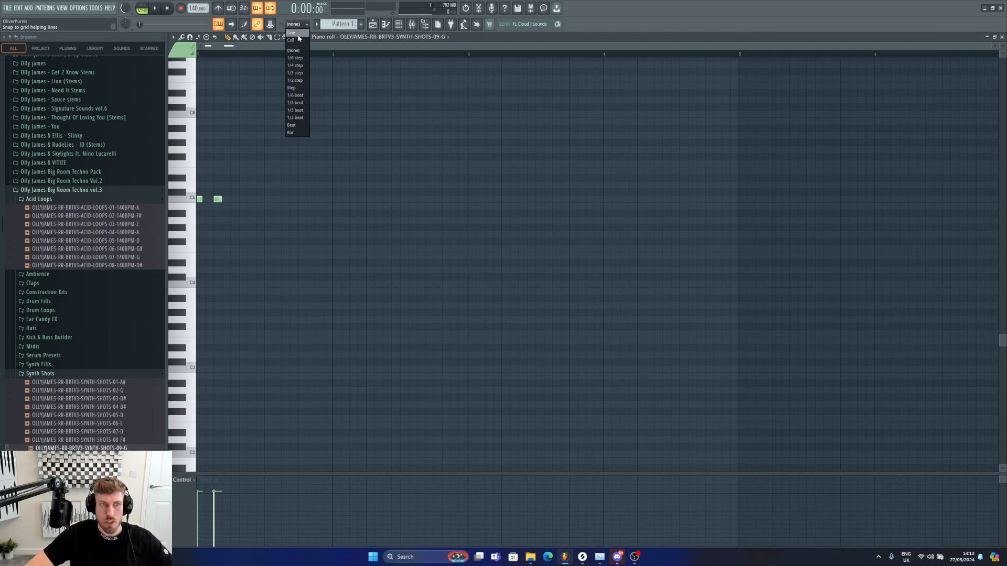
{"action": "left_click", "coordinate": [292, 40]}
{"action": "left_click", "coordinate": [297, 24]}
{"action": "left_click", "coordinate": [292, 33]}
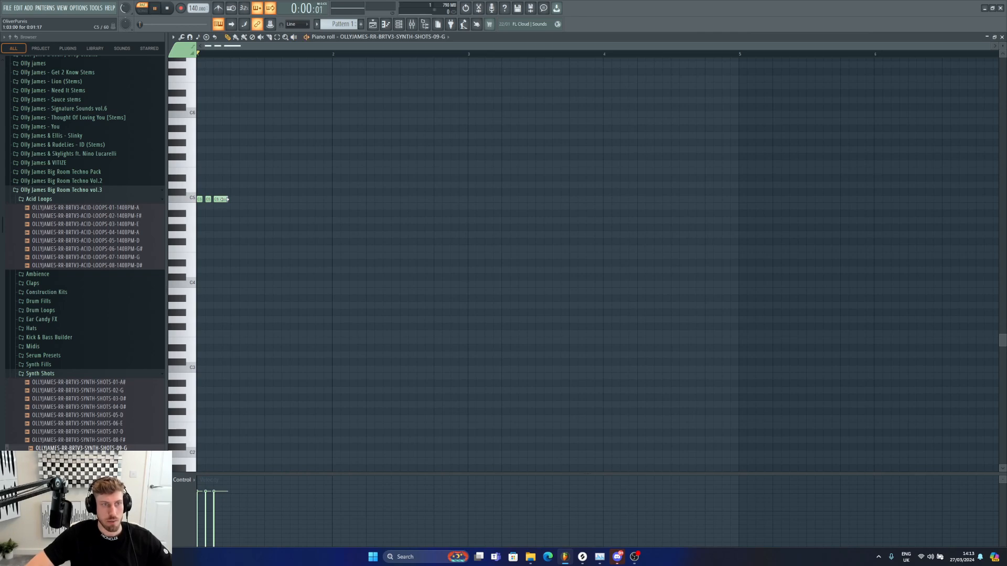
Step: Add three more short C5 synth shot notes in the second half of bar 1
{"action": "left_click", "coordinate": [290, 200]}
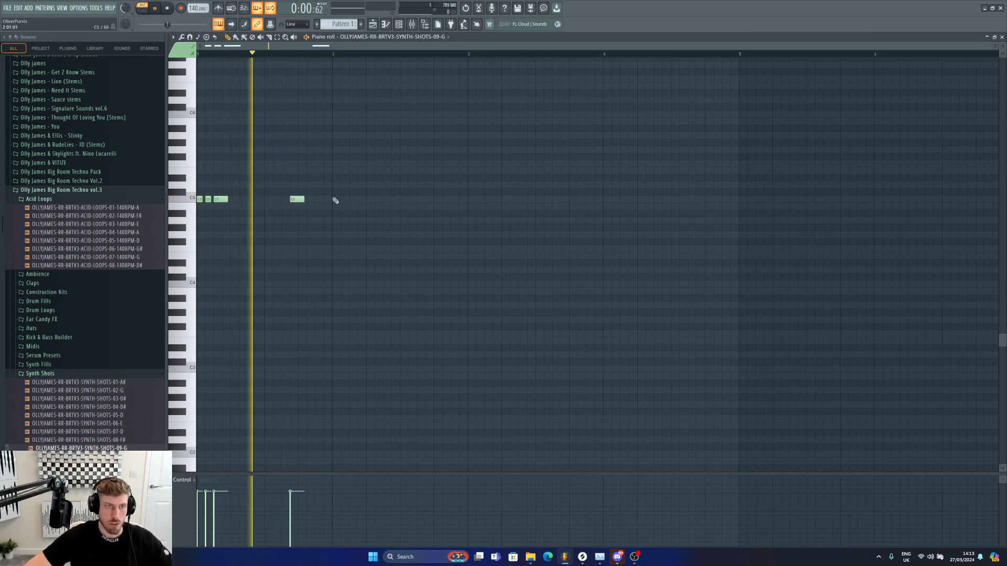
{"action": "left_click", "coordinate": [317, 200]}
{"action": "left_click", "coordinate": [326, 199]}
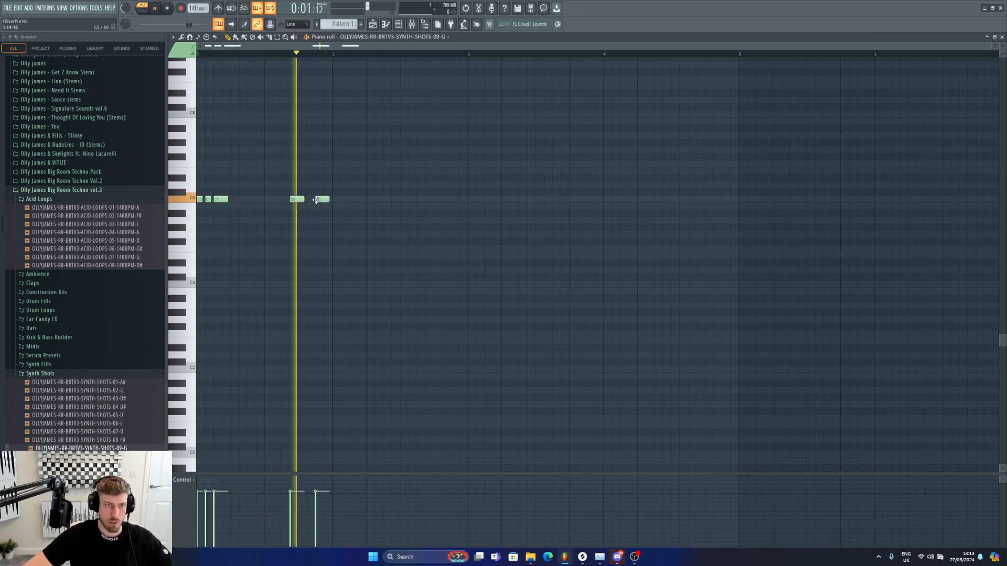
Step: Transpose the synth shot notes down about four semitones and preview the pattern
{"action": "left_click", "coordinate": [401, 24]}
{"action": "key", "text": "space"}
{"action": "left_click", "coordinate": [275, 156]}
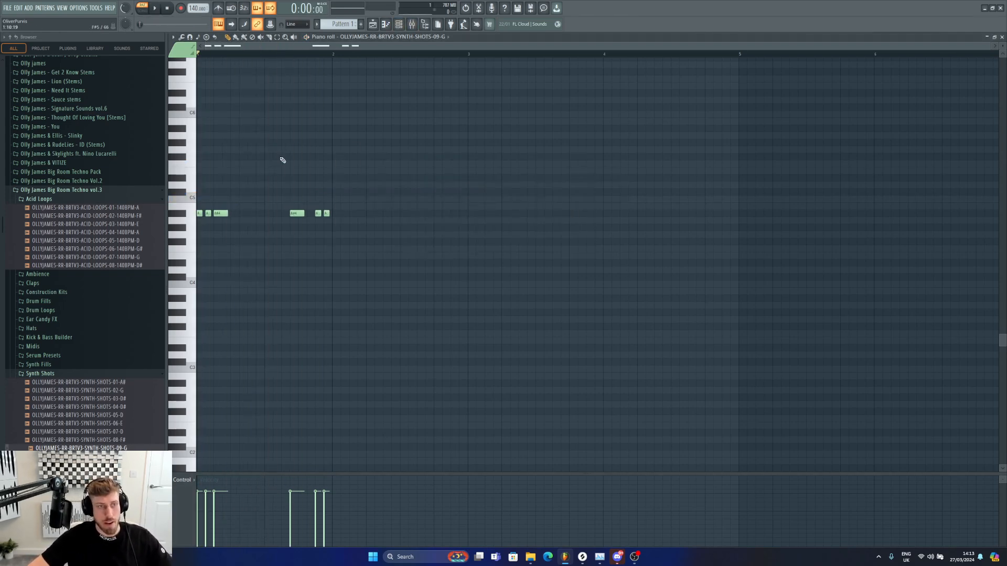
{"action": "key", "text": "space"}
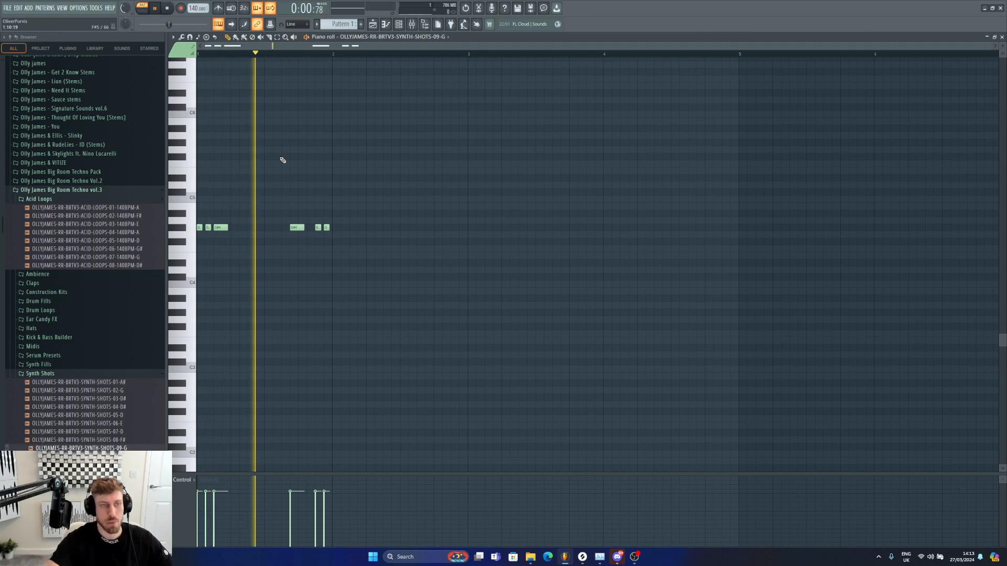
Step: Paint Pattern 1 clips along Track 11 from bar 1 to the end of bar 16 in the playlist and play
{"action": "left_click", "coordinate": [398, 25]}
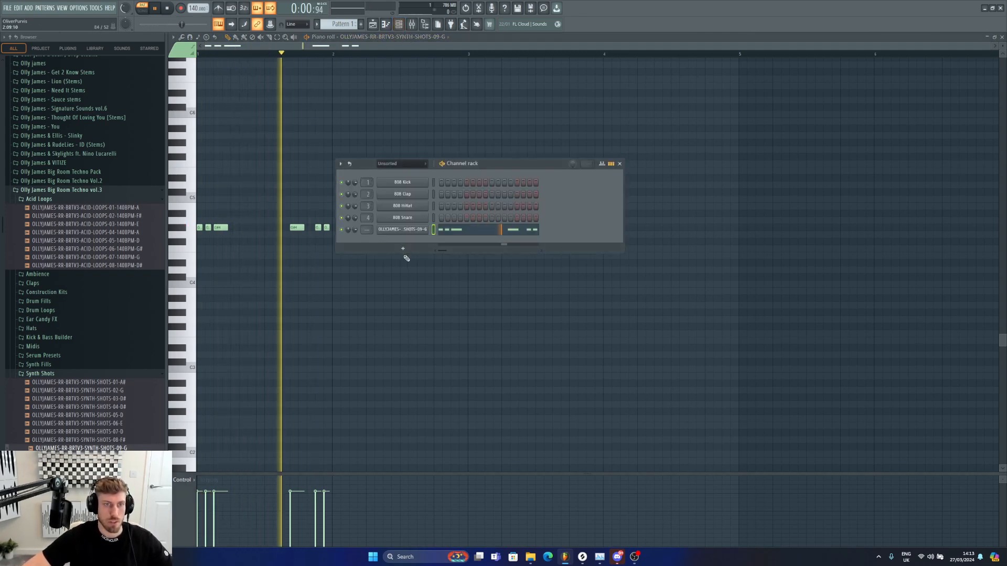
{"action": "key", "text": "F5"}
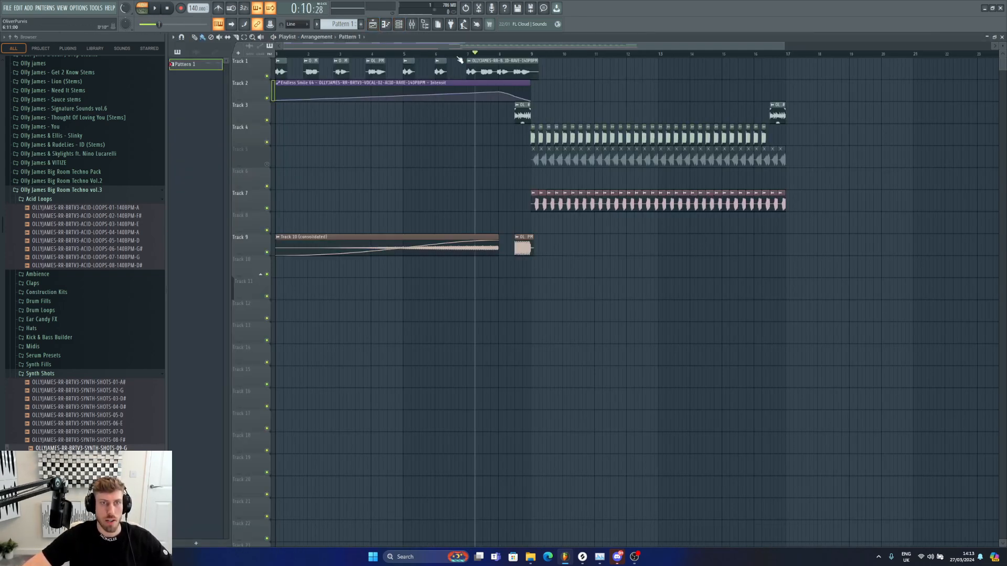
{"action": "left_click_drag", "start_coordinate": [284, 282], "coordinate": [776, 290]}
{"action": "key", "text": "space"}
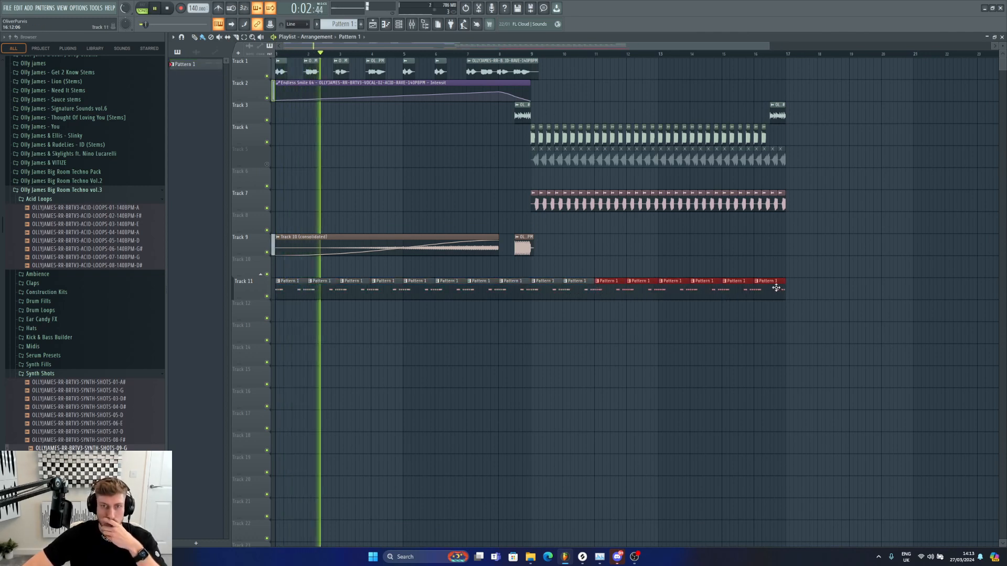
Step: Remove the Pattern 1 clip at bar 8 on Track 11 and preview the pattern in the piano roll
{"action": "left_click", "coordinate": [534, 264], "text": "ctrl"}
{"action": "right_click", "coordinate": [519, 286]}
{"action": "double_click", "coordinate": [548, 287]}
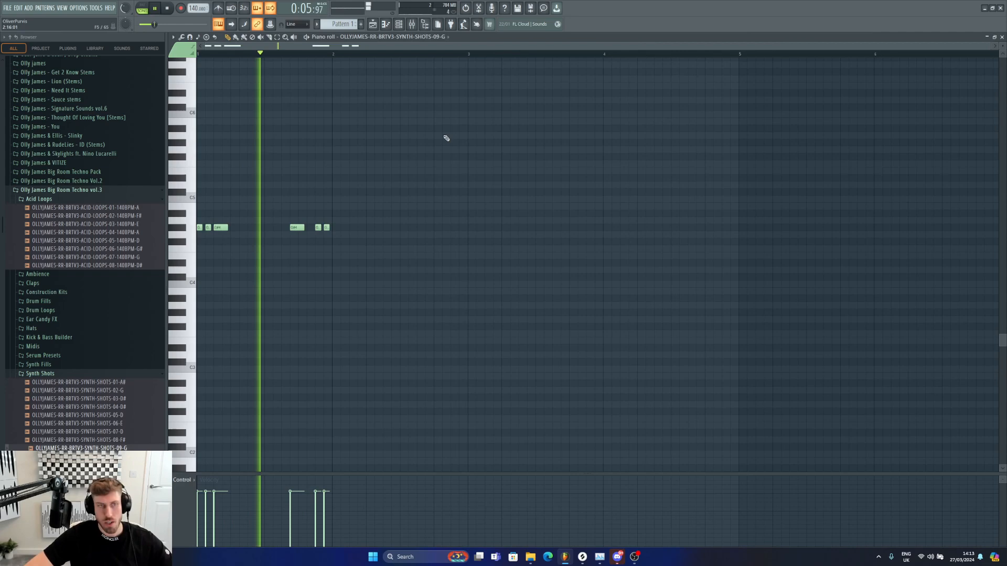
{"action": "key", "text": "space"}
{"action": "left_click", "coordinate": [378, 25]}
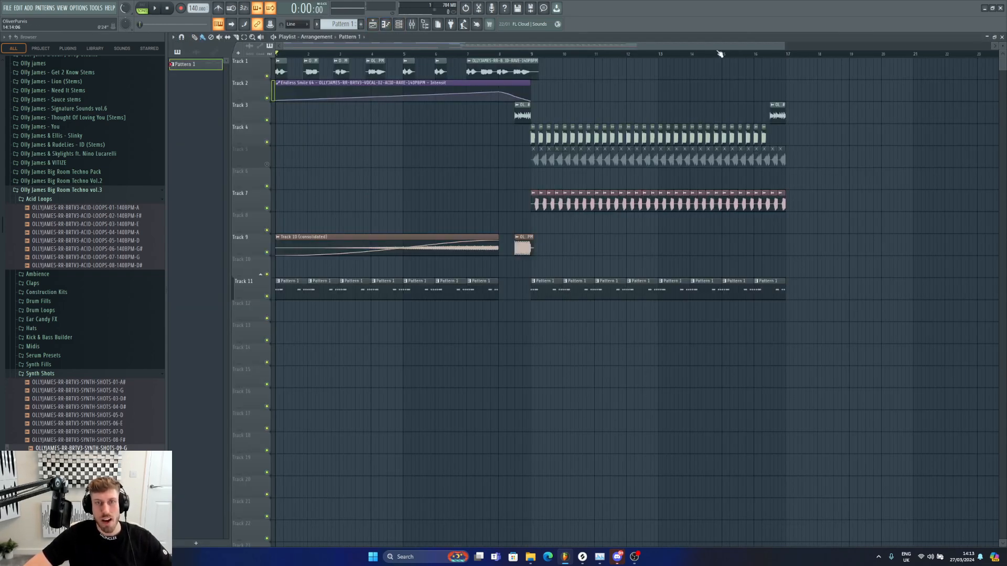
Step: Move the vocal chop clip near bar 4 on Track 1 about half a bar later and play the intro
{"action": "left_click_drag", "start_coordinate": [782, 44], "coordinate": [529, 46]}
{"action": "left_click", "coordinate": [455, 54]}
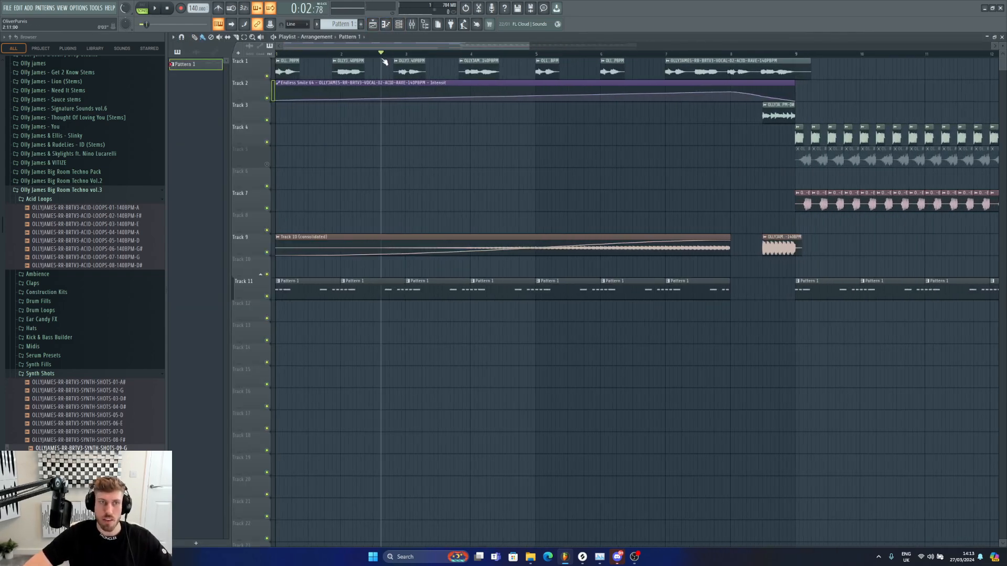
{"action": "key", "text": "space"}
{"action": "left_click_drag", "start_coordinate": [479, 64], "coordinate": [507, 65]}
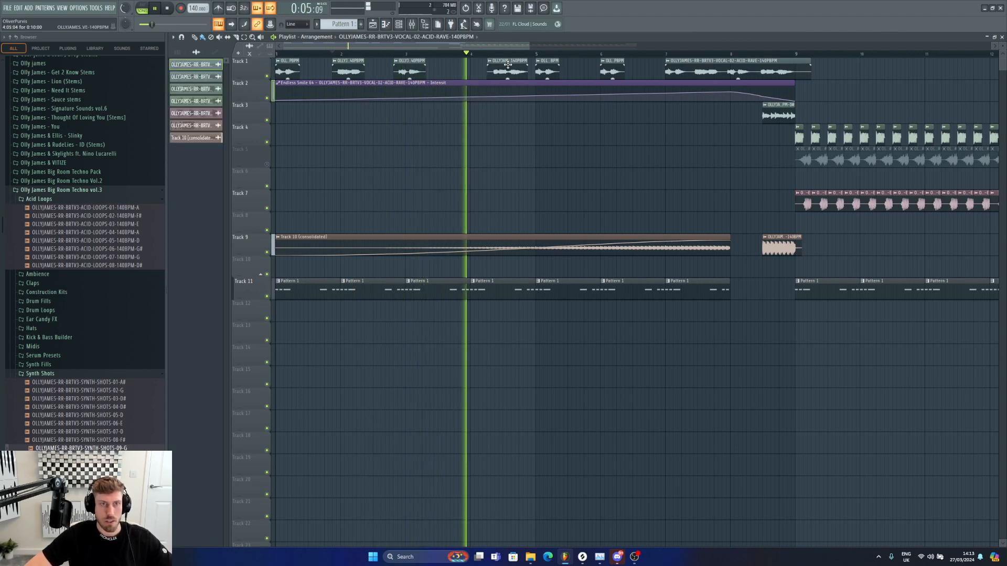
{"action": "left_click_drag", "start_coordinate": [507, 64], "coordinate": [515, 64]}
{"action": "left_click_drag", "start_coordinate": [334, 54], "coordinate": [180, 55]}
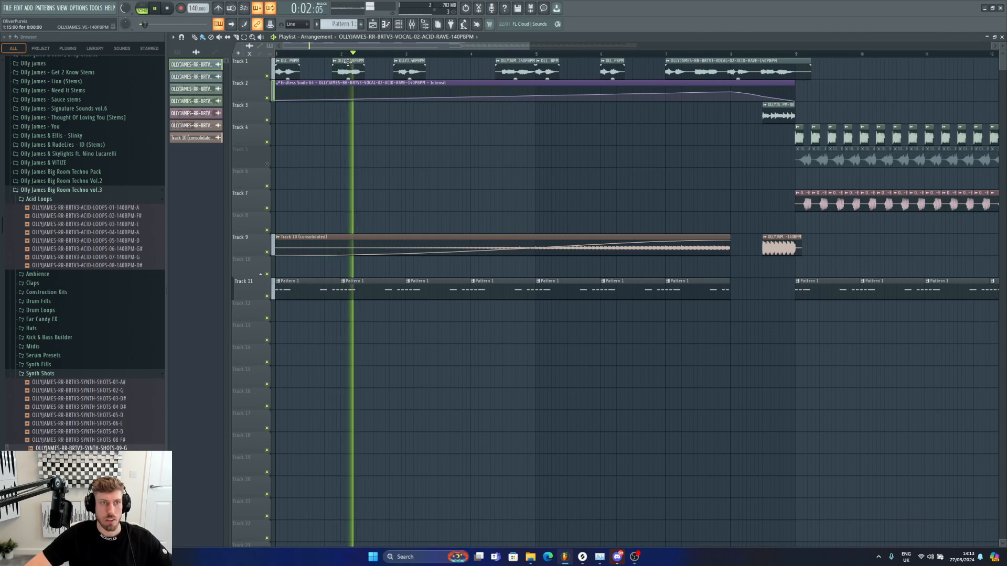
{"action": "left_click", "coordinate": [278, 54]}
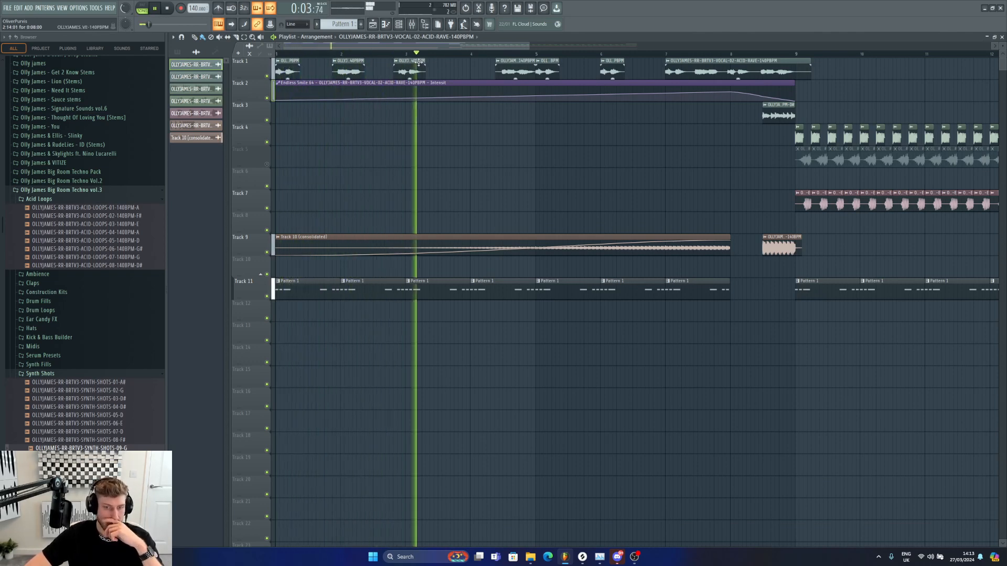
{"action": "key", "text": "space"}
{"action": "left_click", "coordinate": [293, 50]}
{"action": "key", "text": "space"}
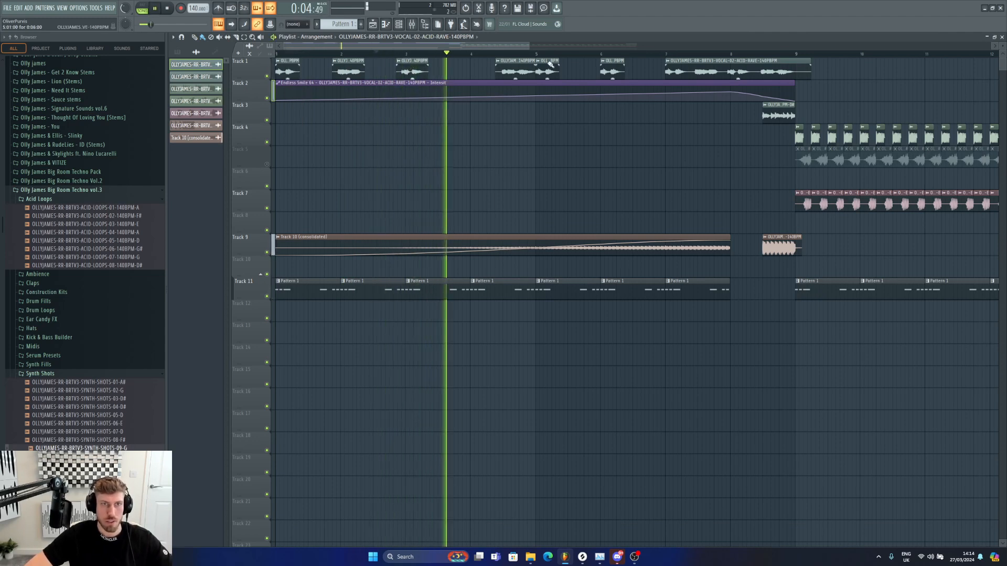
Step: With snapping on Line, replace the chops around bar 4.5 on Track 1 with a trimmed copy of the VOCAL-02-ACID-RAVE clip
{"action": "left_click", "coordinate": [299, 25]}
{"action": "left_click", "coordinate": [296, 32]}
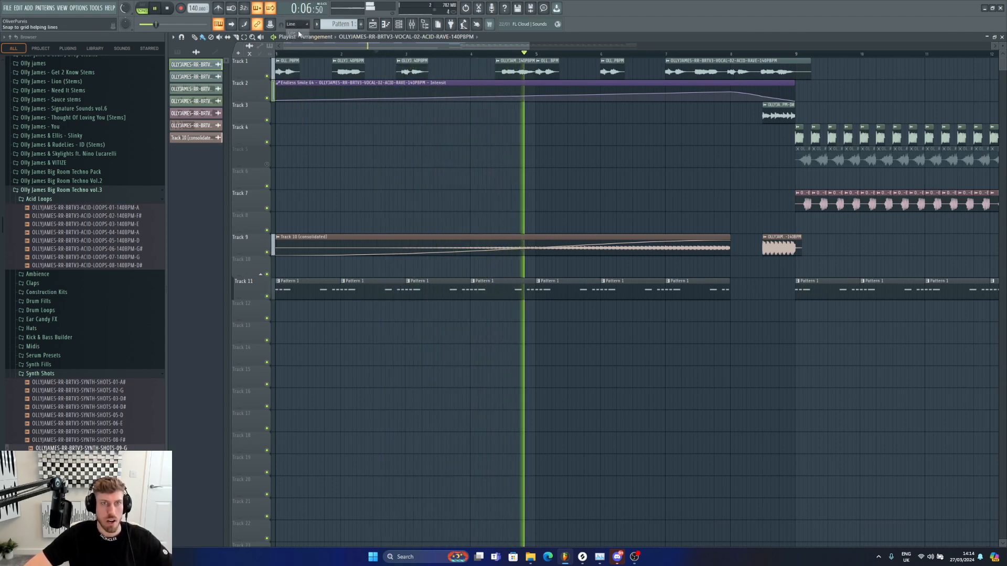
{"action": "key", "text": "space"}
{"action": "right_click", "coordinate": [533, 68]}
{"action": "right_click", "coordinate": [512, 69]}
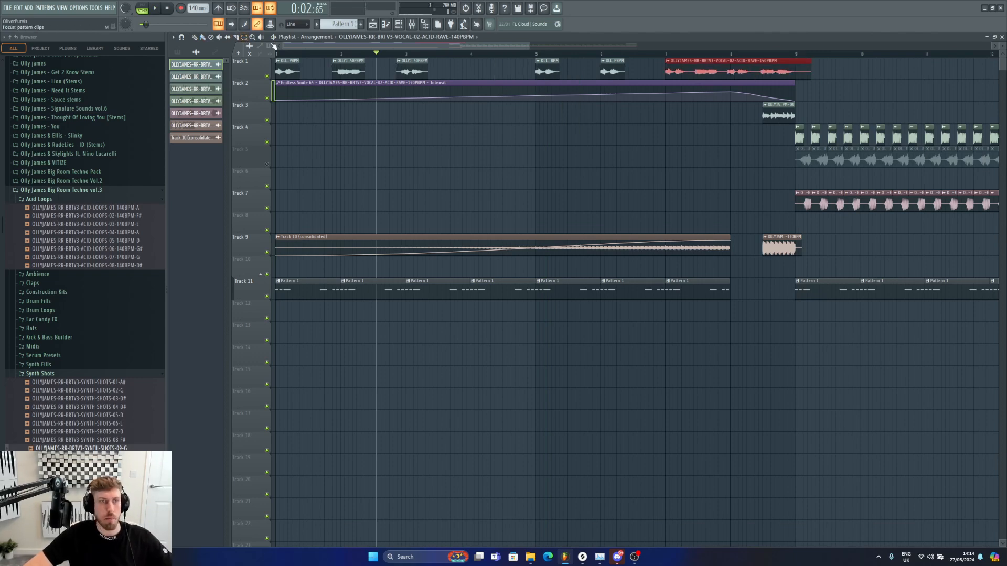
{"action": "left_click_drag", "start_coordinate": [609, 65], "coordinate": [502, 65]}
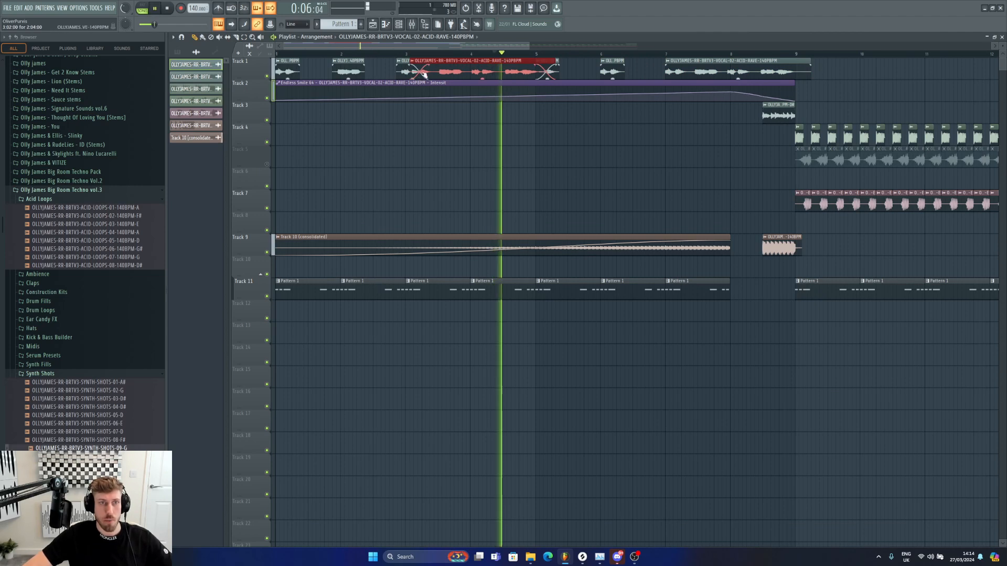
{"action": "left_click_drag", "start_coordinate": [412, 65], "coordinate": [500, 65]}
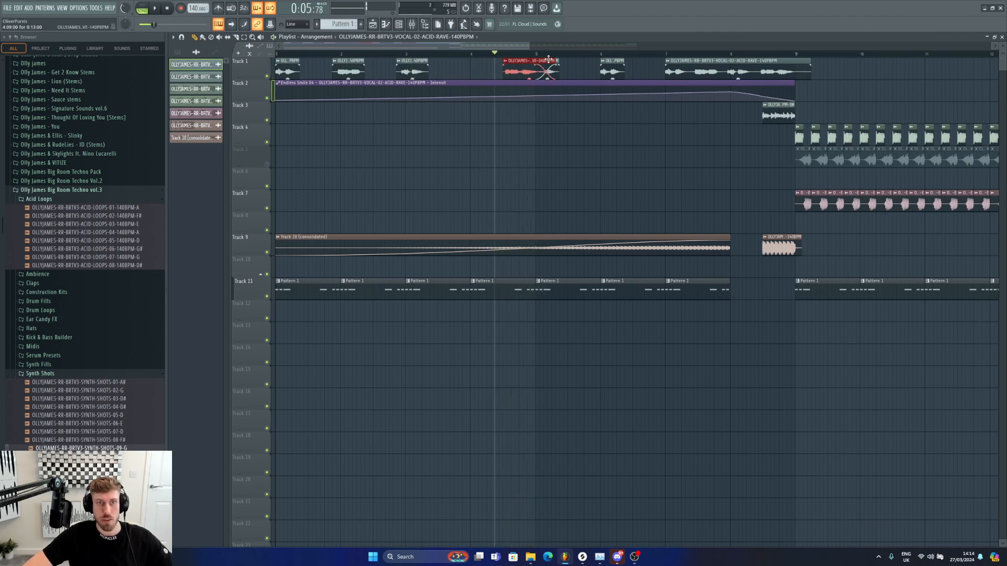
{"action": "key", "text": "space"}
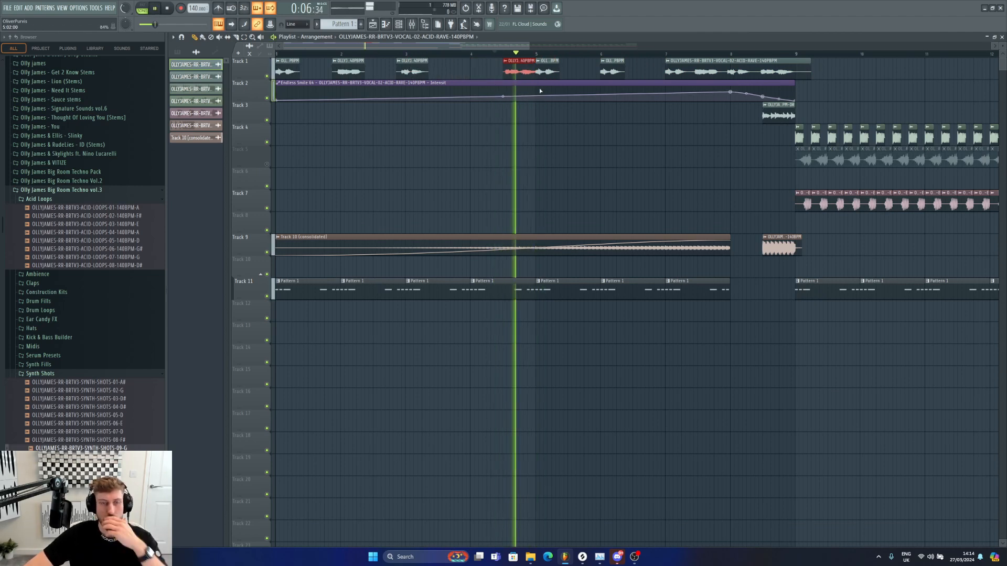
Step: Open the synth shot's mixer insert and load CamelCrusher into its first effect slot
{"action": "left_click", "coordinate": [649, 270]}
{"action": "double_click", "coordinate": [632, 291]}
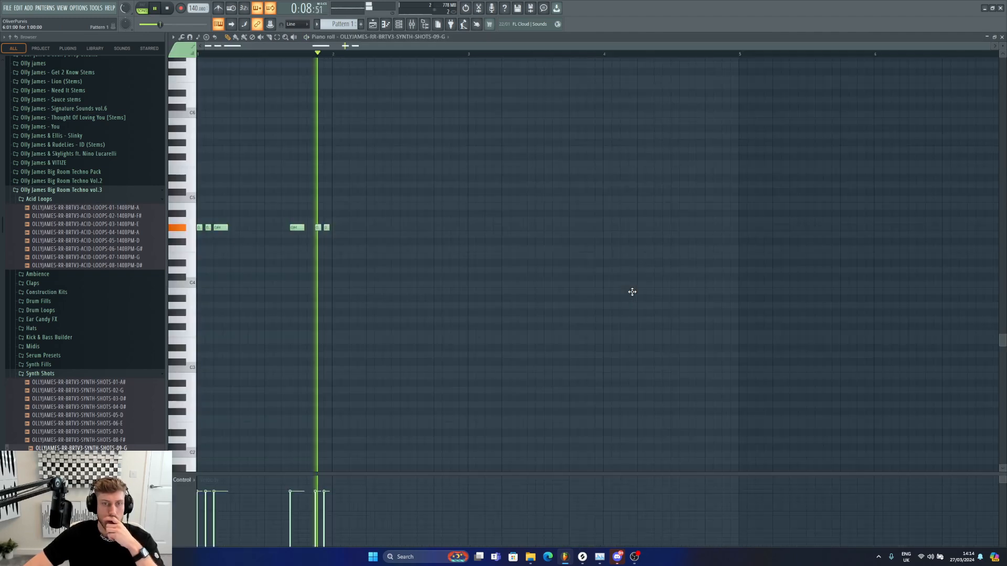
{"action": "left_click", "coordinate": [398, 25]}
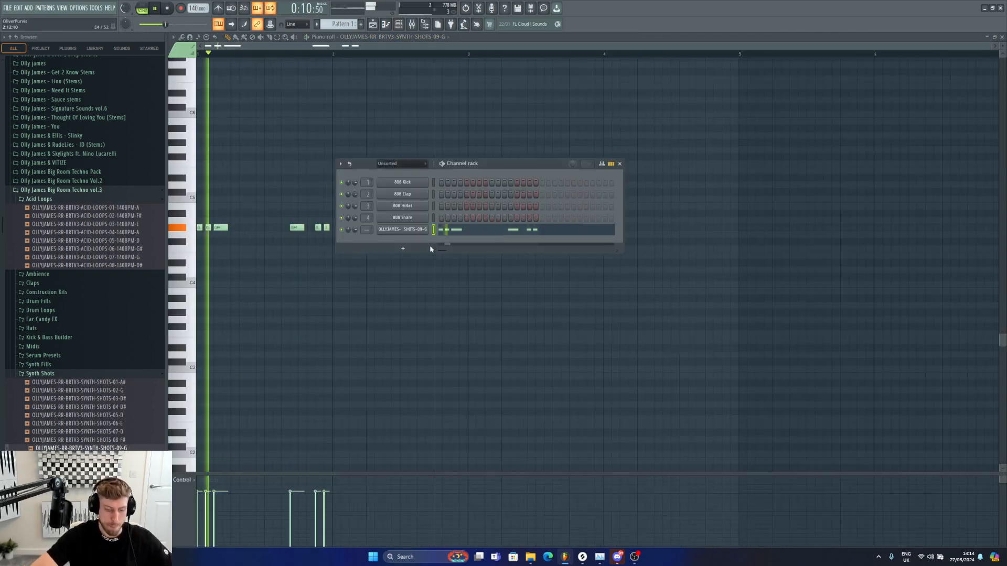
{"action": "key", "text": "F9"}
{"action": "left_click", "coordinate": [910, 187]}
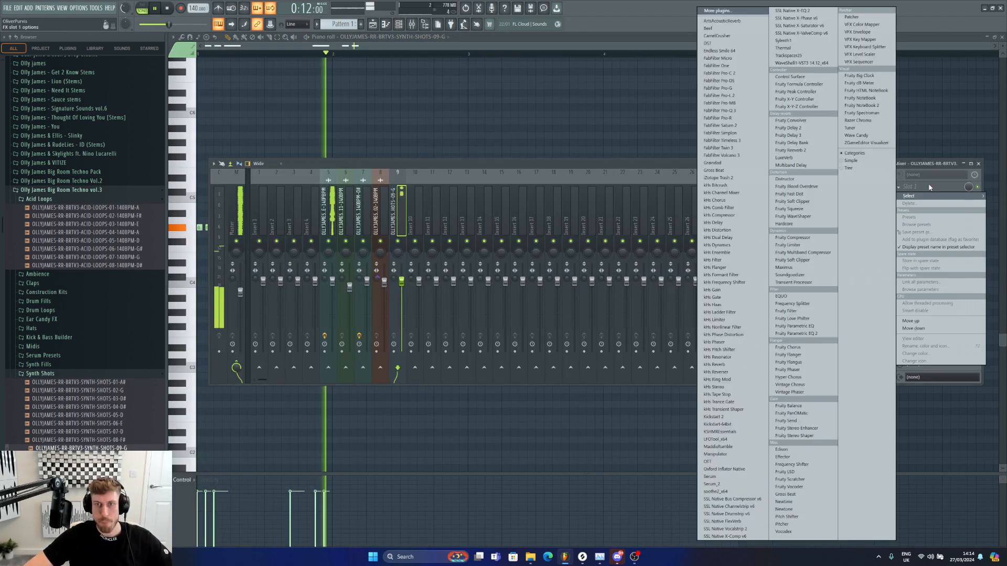
{"action": "left_click", "coordinate": [734, 43]}
{"action": "left_click", "coordinate": [295, 170]}
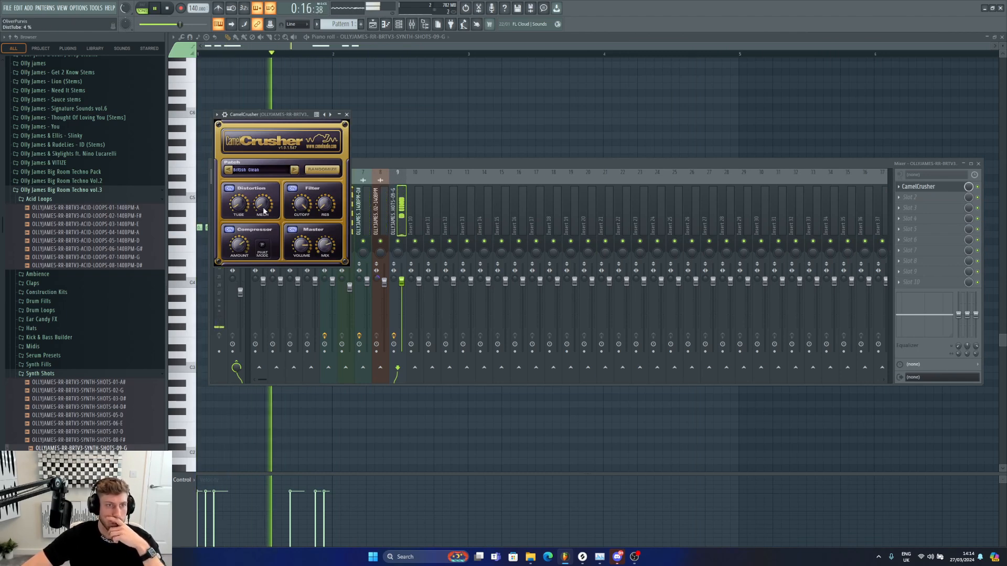
Step: Load DST into the second effect slot and choose its Subtle warm preset
{"action": "left_click", "coordinate": [920, 200]}
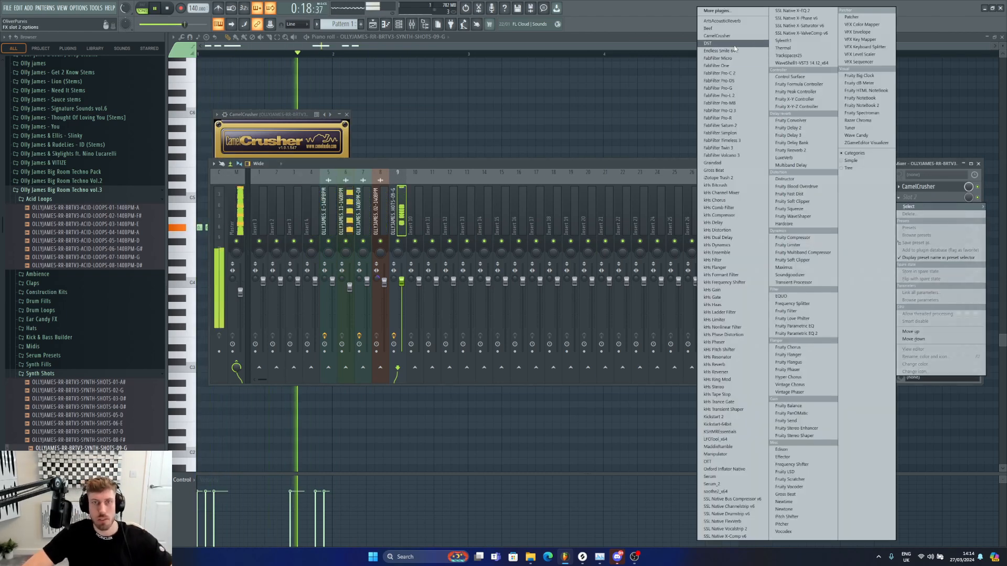
{"action": "left_click", "coordinate": [732, 48]}
{"action": "left_click", "coordinate": [140, 8]}
{"action": "left_click", "coordinate": [409, 165]}
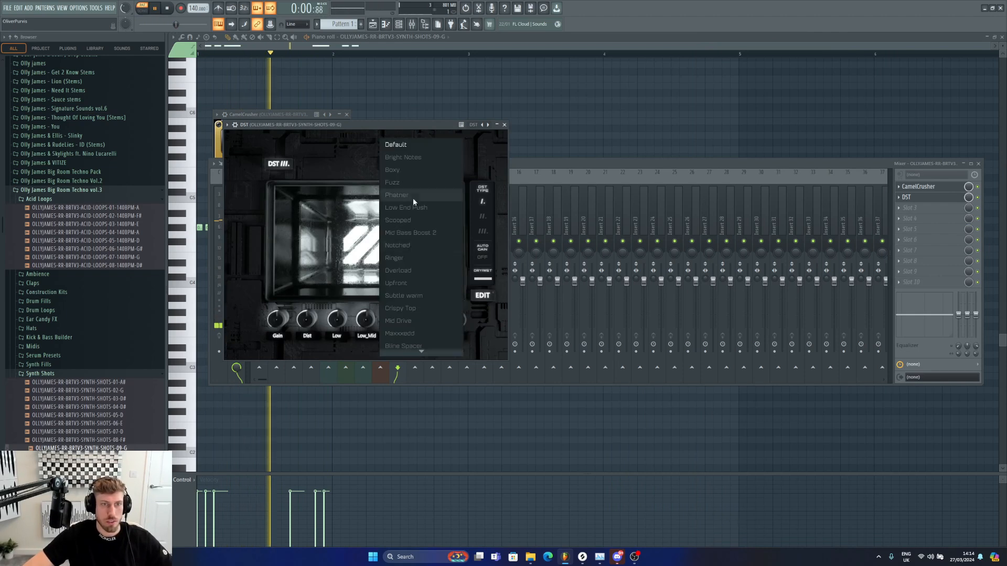
{"action": "left_click", "coordinate": [411, 300]}
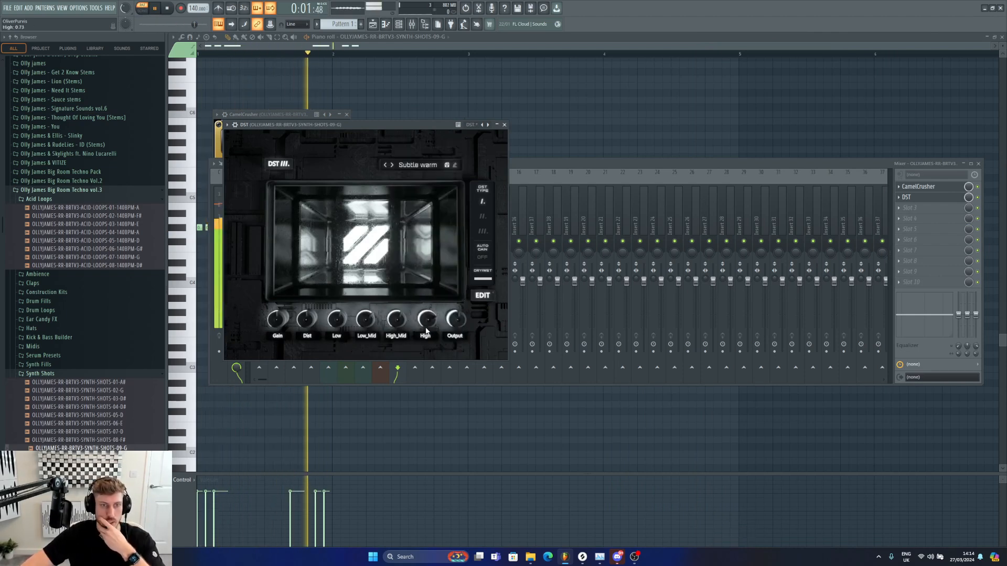
{"action": "left_click", "coordinate": [953, 191]}
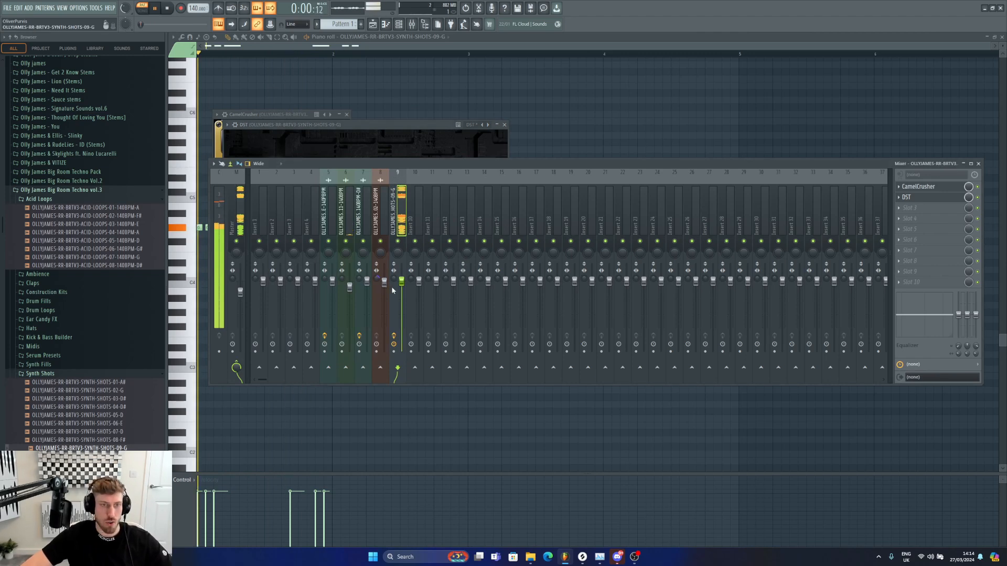
Step: Load FabFilter Pro-Q 3 into the third effect slot
{"action": "left_click", "coordinate": [899, 208]}
{"action": "mouse_move", "coordinate": [915, 218]}
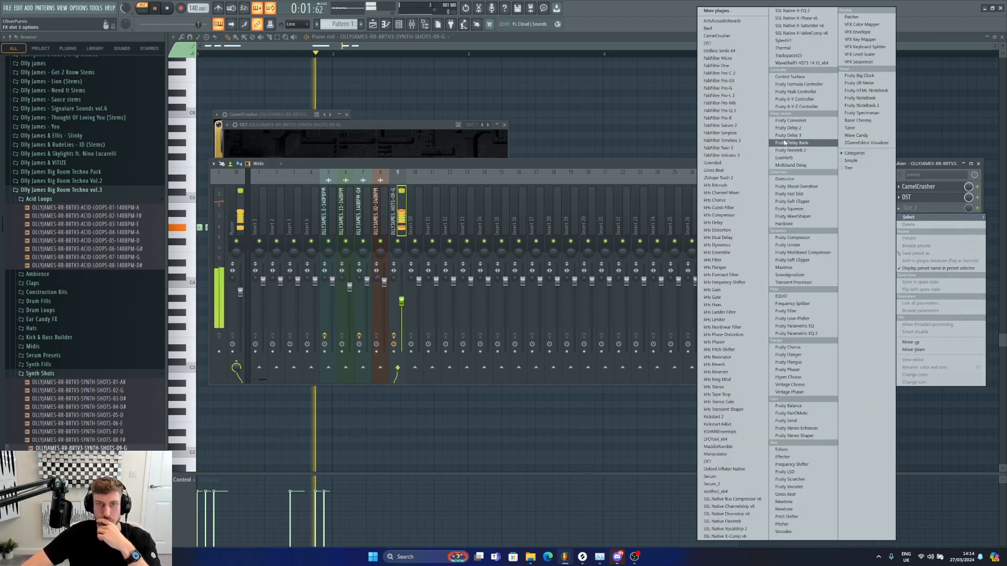
{"action": "left_click", "coordinate": [731, 111]}
{"action": "key", "text": "space"}
Step: Add a low cut band in Pro-Q 3 at about 110 Hz and play to audition it
{"action": "left_click_drag", "start_coordinate": [258, 223], "coordinate": [313, 248]}
{"action": "left_click", "coordinate": [268, 313]}
{"action": "left_click", "coordinate": [261, 255]}
{"action": "scroll", "coordinate": [313, 260], "scroll_direction": "up", "scroll_amount": 5}
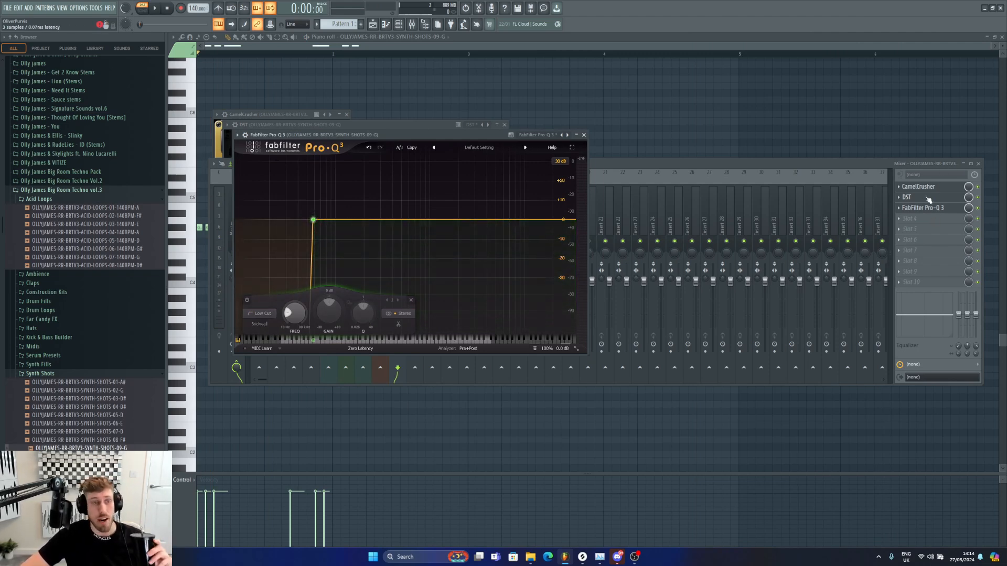
{"action": "scroll", "coordinate": [331, 234], "scroll_direction": "down", "scroll_amount": 1}
{"action": "left_click_drag", "start_coordinate": [314, 241], "coordinate": [340, 231]}
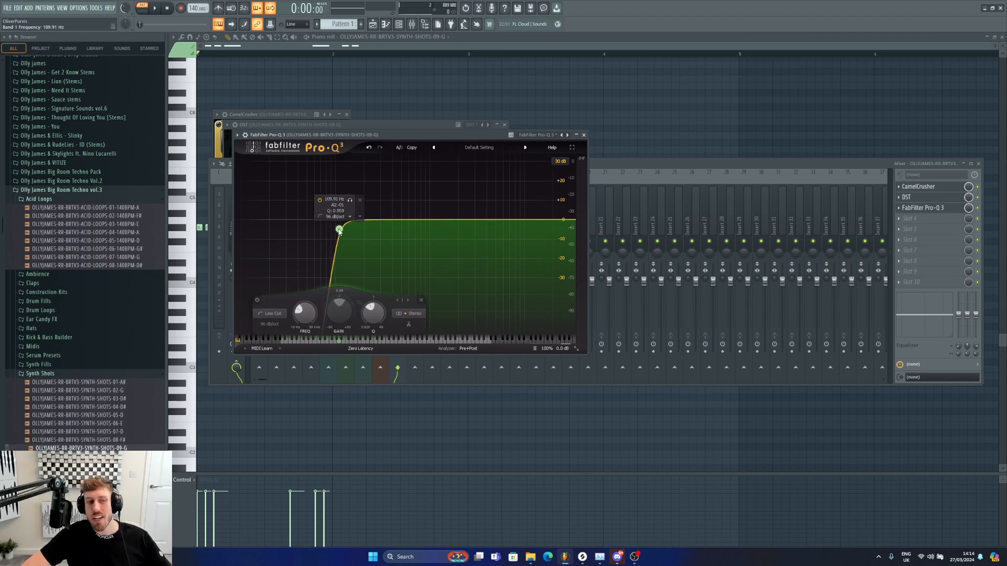
{"action": "key", "text": "space"}
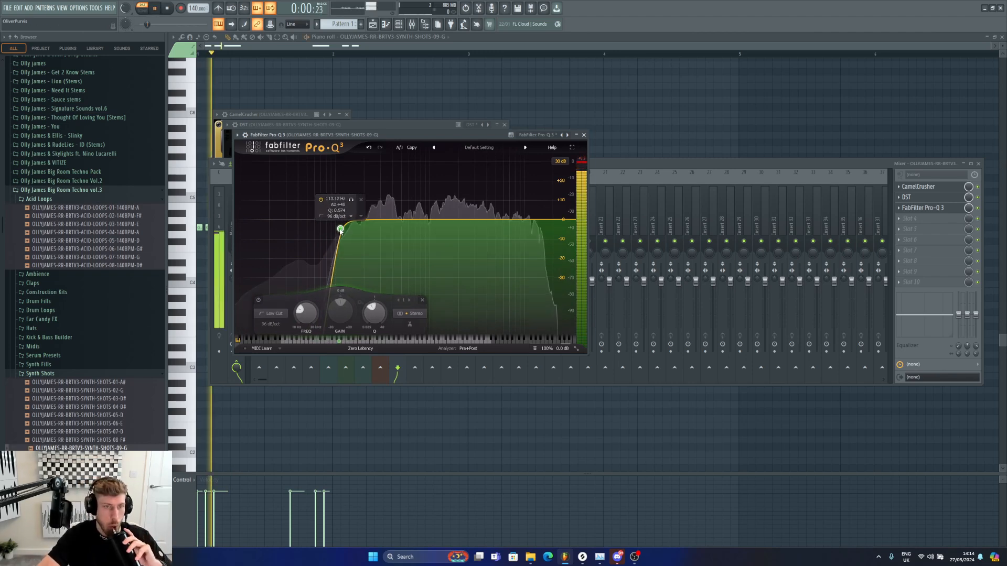
Step: Boost about +5 dB near 485 Hz and add a high shelf of about +5 dB near 12 kHz
{"action": "left_click_drag", "start_coordinate": [340, 229], "coordinate": [401, 215]}
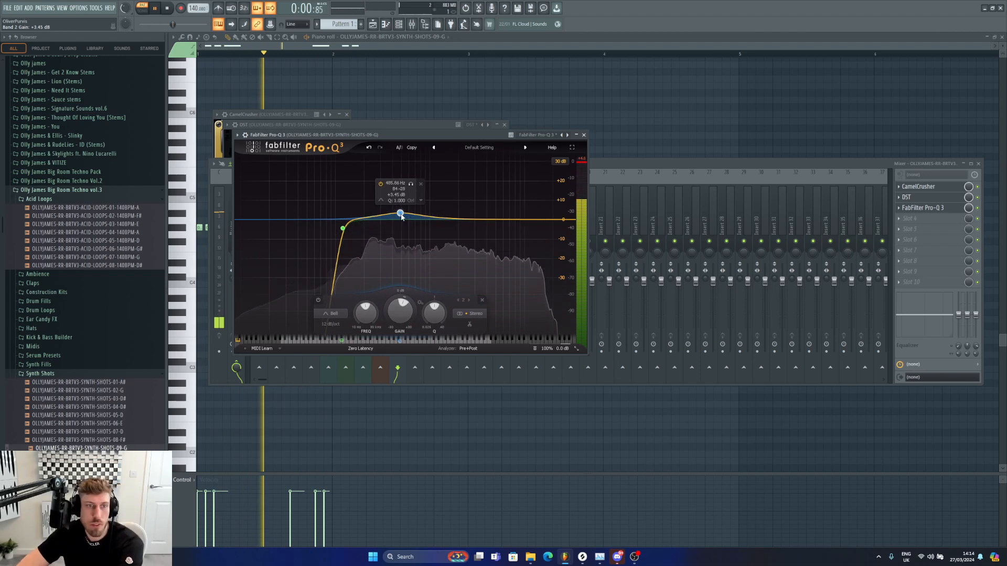
{"action": "left_click_drag", "start_coordinate": [465, 220], "coordinate": [403, 216]}
{"action": "left_click_drag", "start_coordinate": [532, 217], "coordinate": [532, 209]}
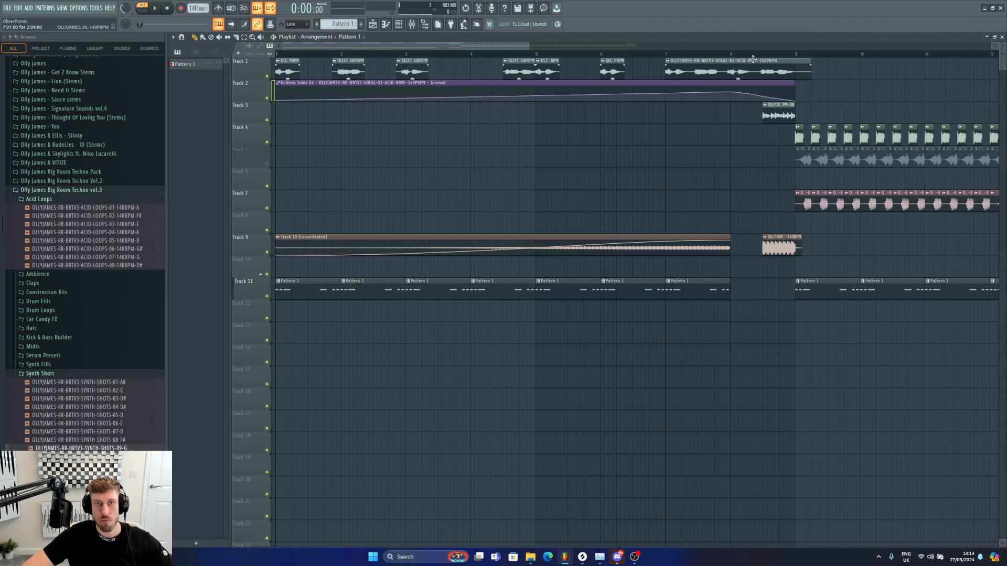
{"action": "key", "text": "space"}
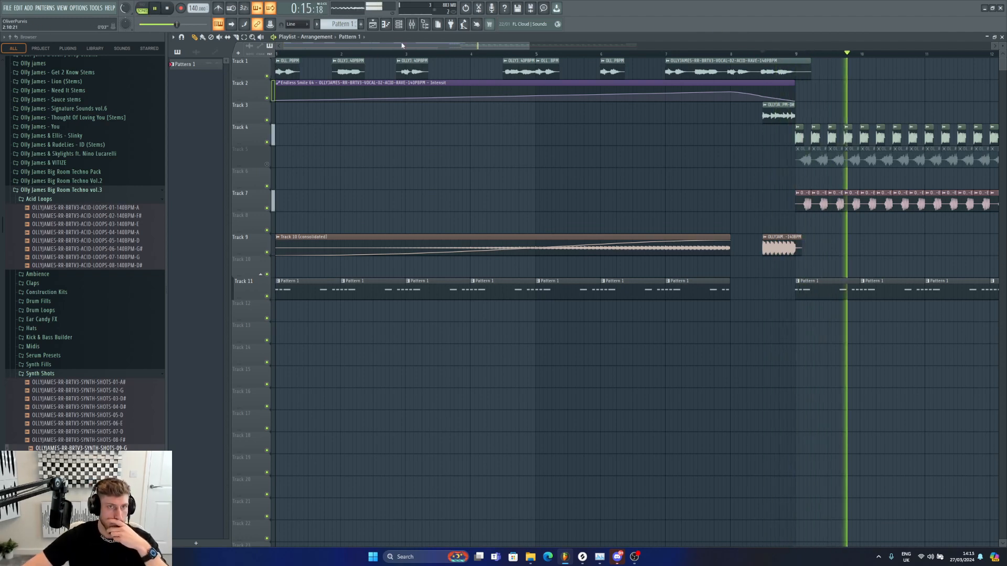
{"action": "key", "text": "F9"}
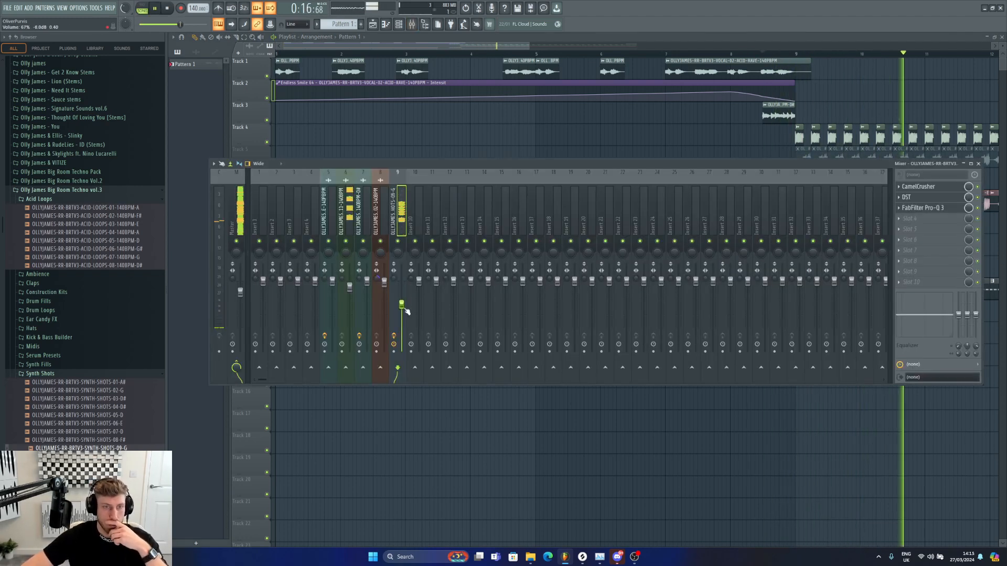
Step: Load Kickstart onto mixer insert 10, pick a sidechain curve shape with about 66% mix, and play to audition
{"action": "right_click", "coordinate": [415, 368]}
{"action": "left_click", "coordinate": [434, 381]}
{"action": "left_click", "coordinate": [415, 229]}
{"action": "left_click", "coordinate": [918, 270]}
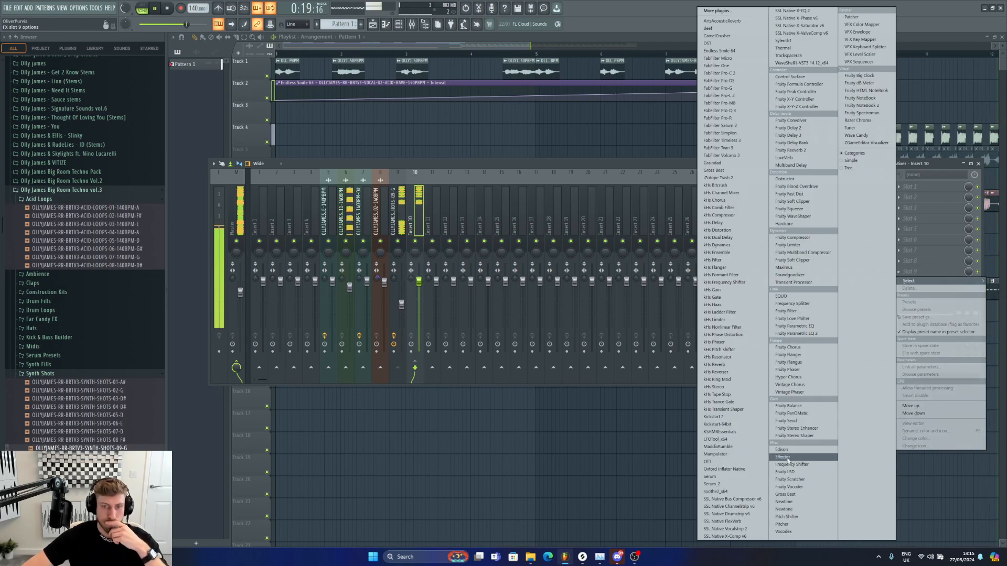
{"action": "left_click", "coordinate": [732, 425]}
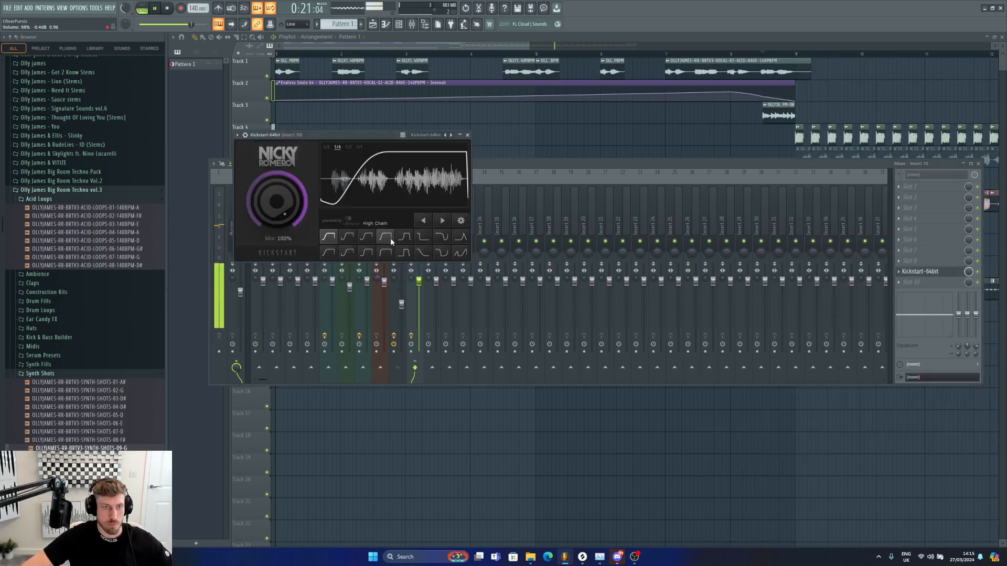
{"action": "left_click", "coordinate": [390, 239]}
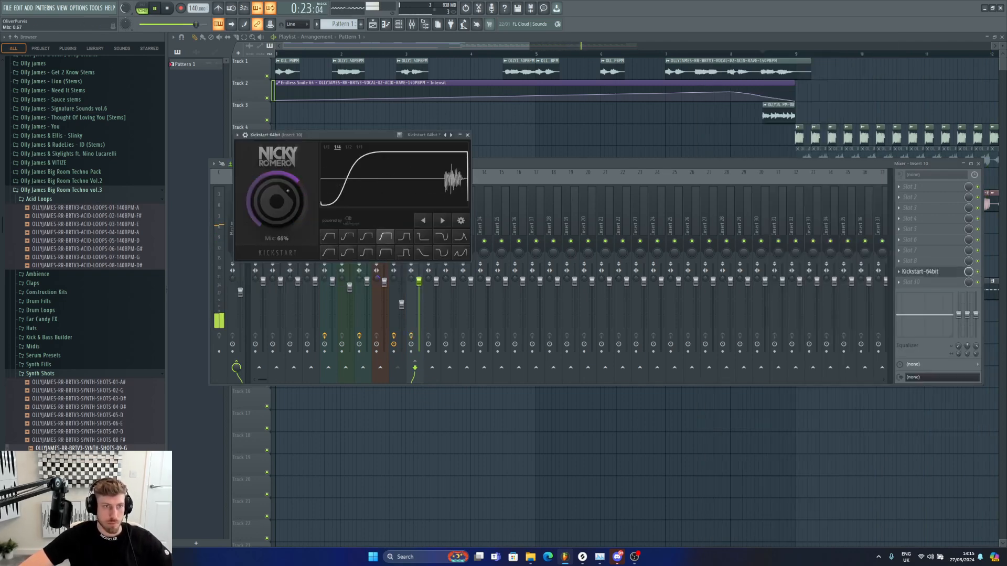
{"action": "key", "text": "space"}
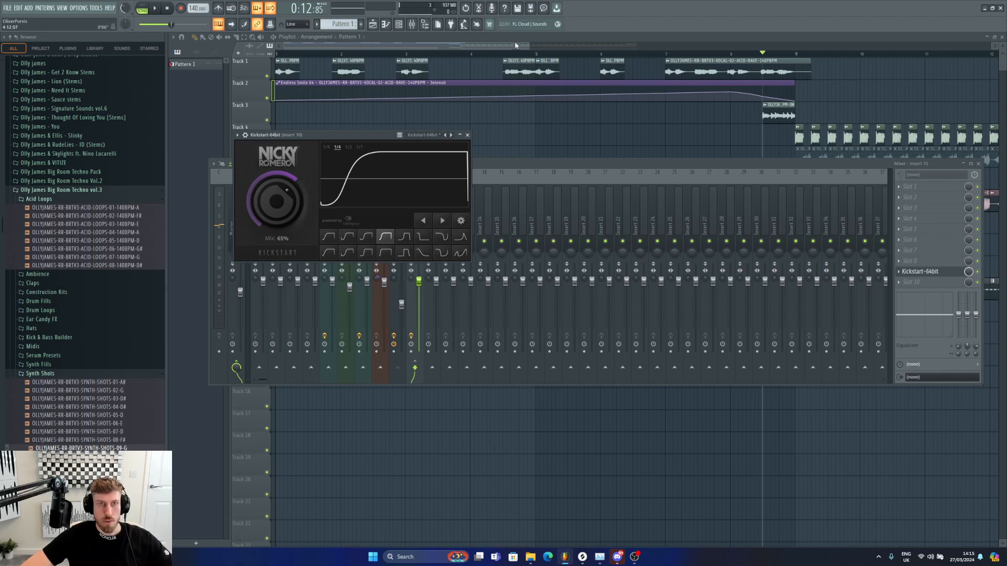
Step: Insert a new playlist track and paint a kick clip repeatedly across it from bar 9 to bar 17
{"action": "left_click_drag", "start_coordinate": [515, 46], "coordinate": [630, 47]}
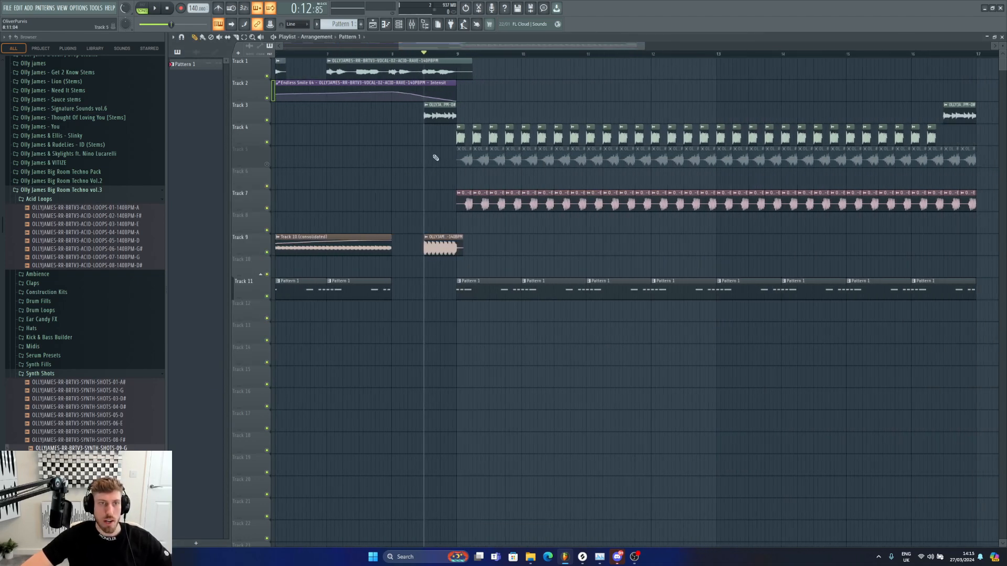
{"action": "right_click", "coordinate": [267, 147]}
{"action": "left_click", "coordinate": [290, 310]}
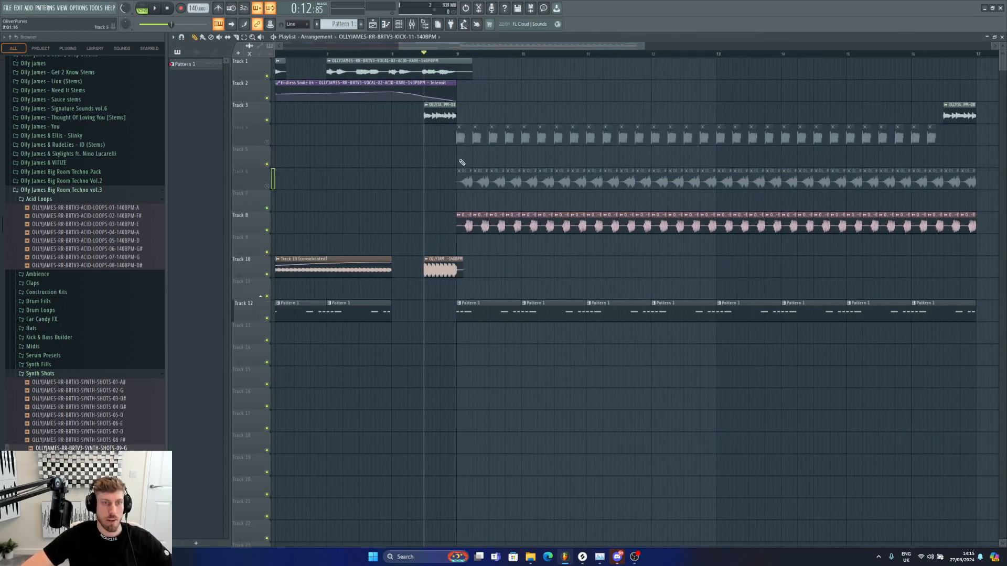
{"action": "left_click", "coordinate": [459, 150]}
{"action": "left_click", "coordinate": [479, 222]}
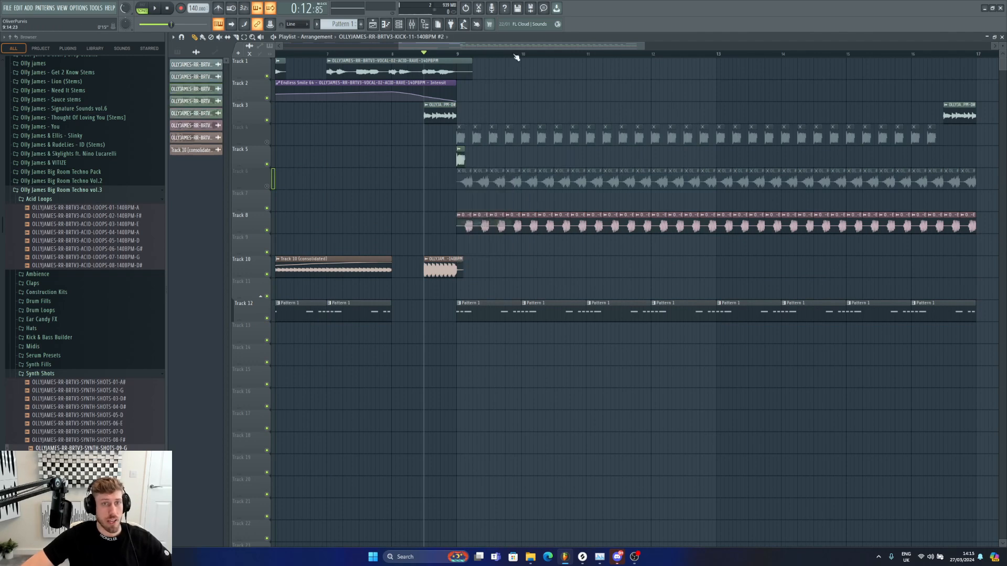
{"action": "left_click_drag", "start_coordinate": [645, 43], "coordinate": [744, 44]}
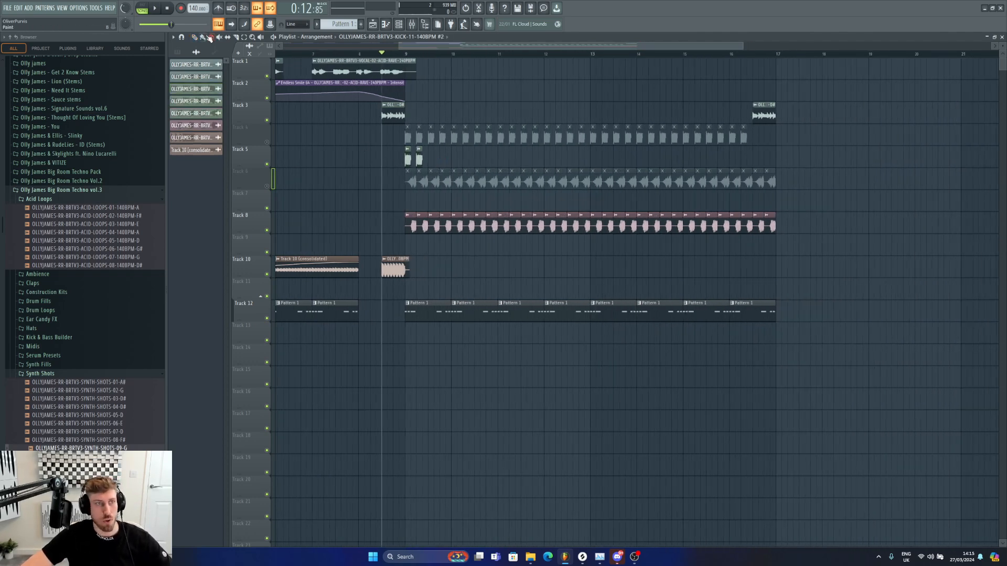
{"action": "left_click_drag", "start_coordinate": [435, 158], "coordinate": [784, 160]}
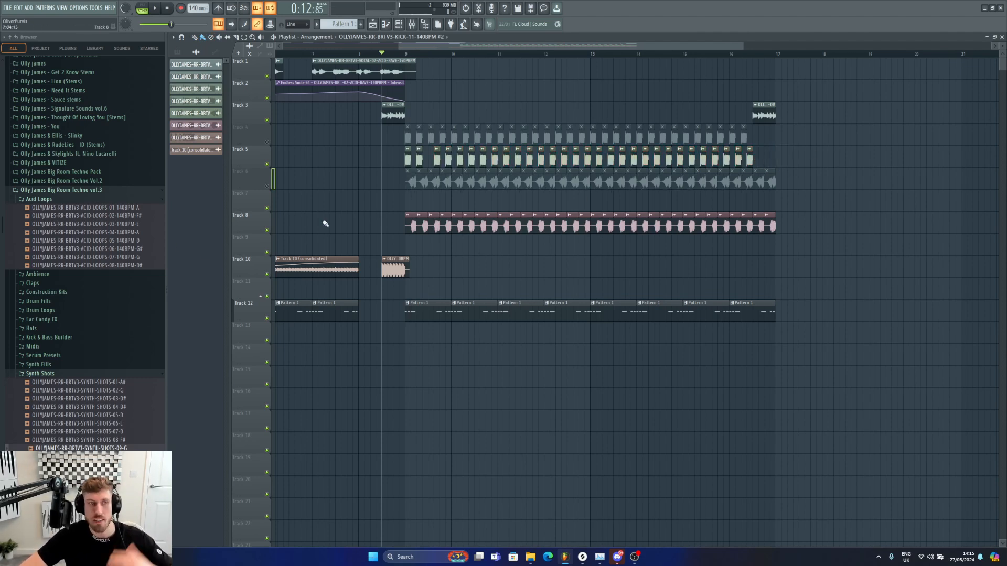
Step: Open the pack's Kick & Bass Builder Kicks Only folder and drop KICK-03-140BPM onto the new track's clips
{"action": "scroll", "coordinate": [48, 349], "scroll_direction": "up", "scroll_amount": 5}
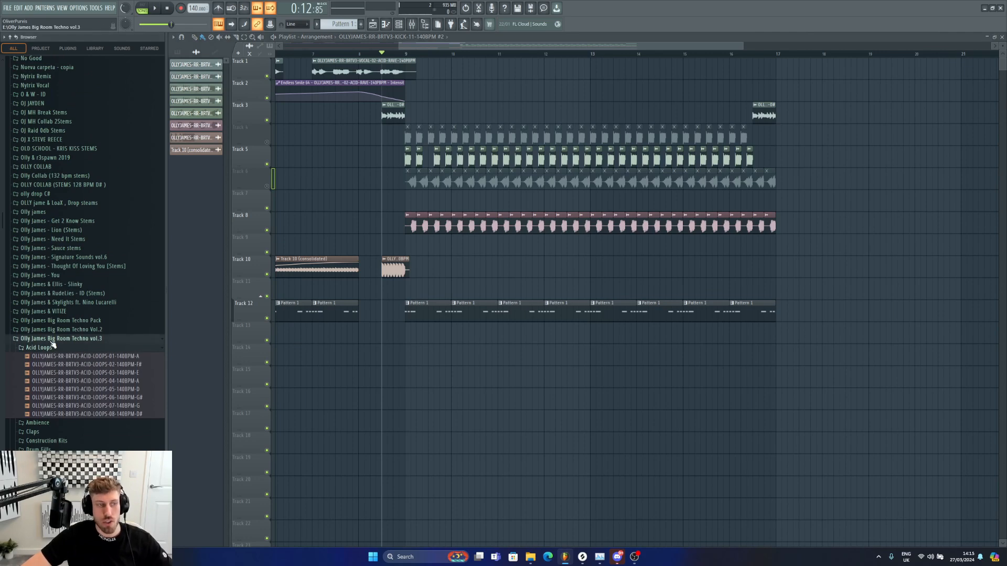
{"action": "scroll", "coordinate": [53, 344], "scroll_direction": "down", "scroll_amount": 5}
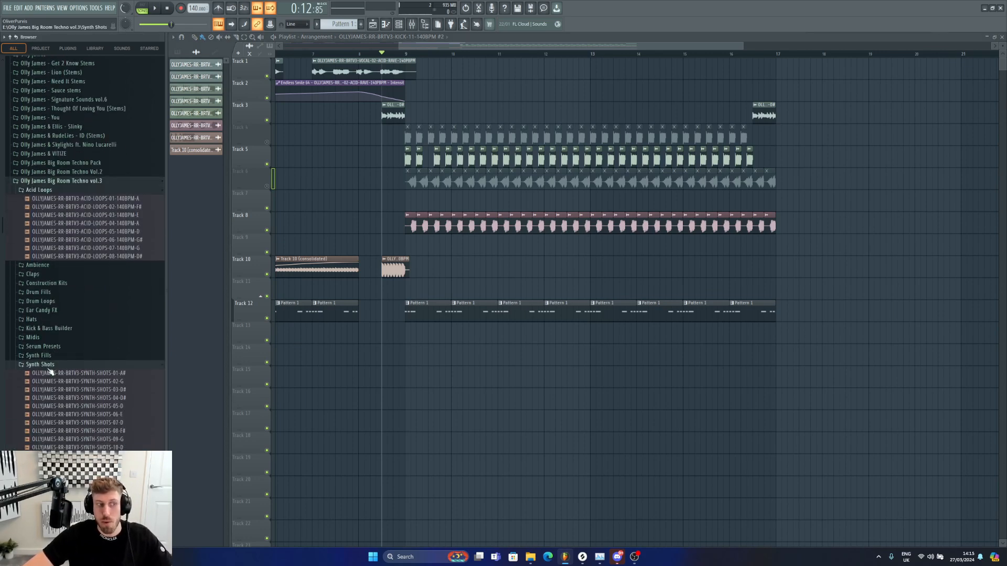
{"action": "left_click", "coordinate": [47, 366]}
{"action": "left_click", "coordinate": [50, 328]}
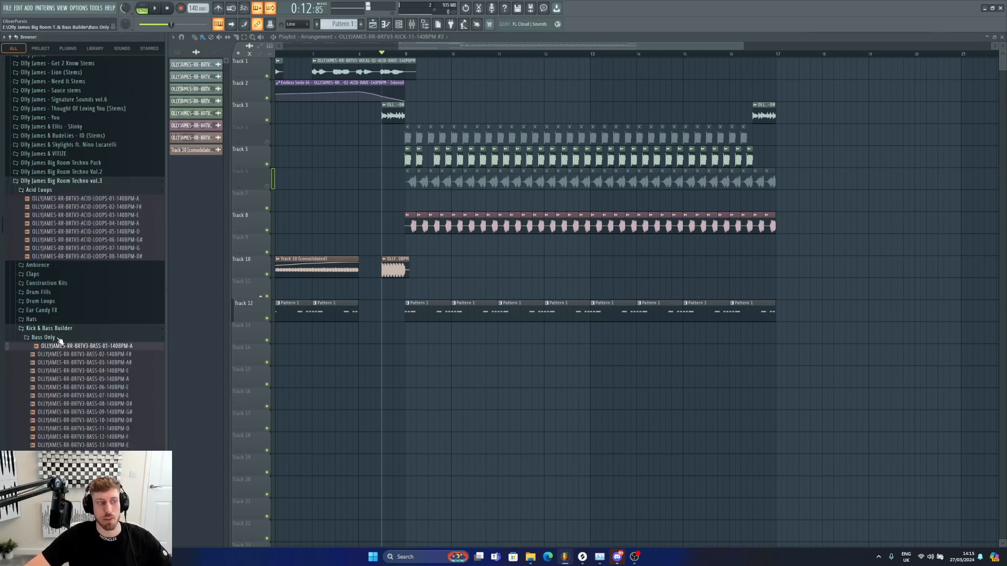
{"action": "left_click", "coordinate": [59, 339]}
{"action": "left_click", "coordinate": [62, 347]}
{"action": "left_click", "coordinate": [74, 346]}
{"action": "left_click", "coordinate": [73, 356]}
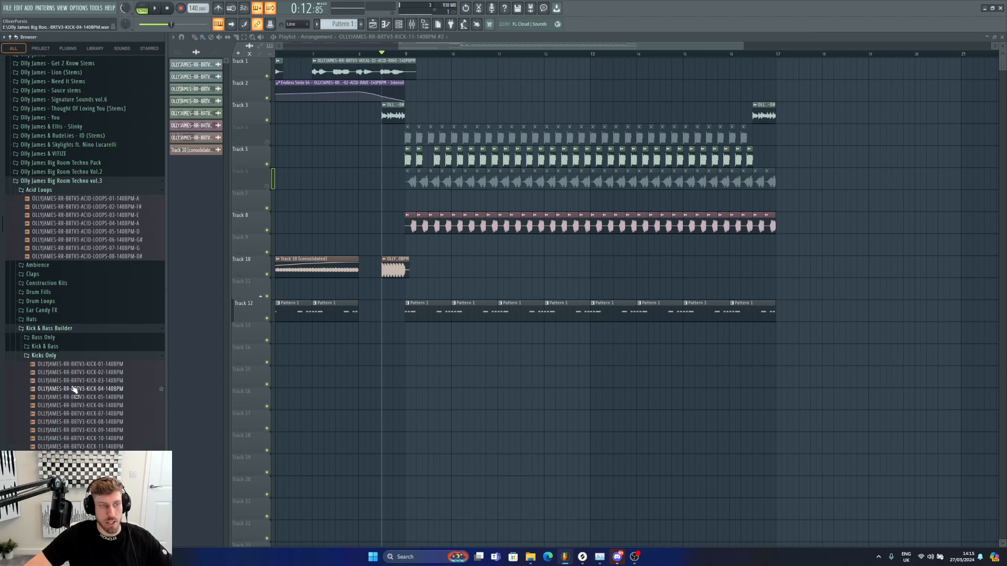
{"action": "mouse_move", "coordinate": [74, 381]}
{"action": "left_mouse_down"}
{"action": "mouse_move", "coordinate": [458, 158]}
{"action": "mouse_move", "coordinate": [445, 161]}
{"action": "mouse_move", "coordinate": [750, 157]}
{"action": "left_mouse_up"}
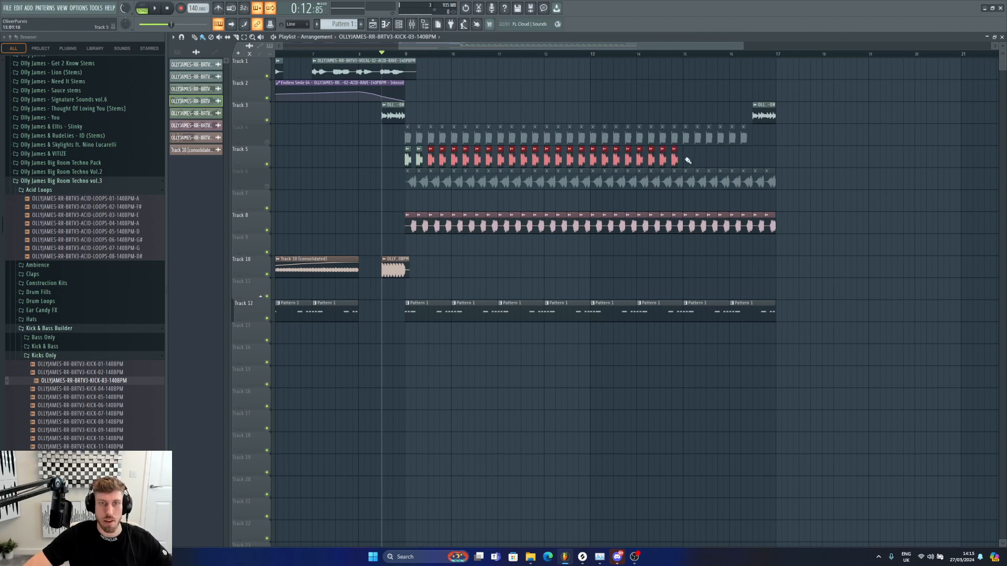
Step: Play the arrangement while auditioning kick samples, swapping the new track's kick to KICK-05-140BPM
{"action": "key", "text": "space"}
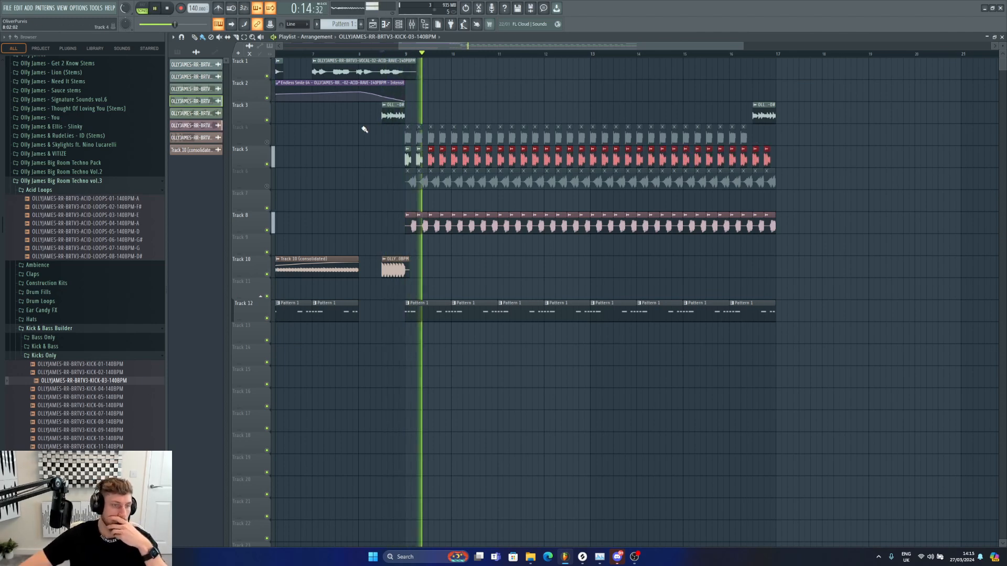
{"action": "left_click", "coordinate": [108, 390]}
{"action": "key", "text": "Down"}
{"action": "key", "text": "Down"}
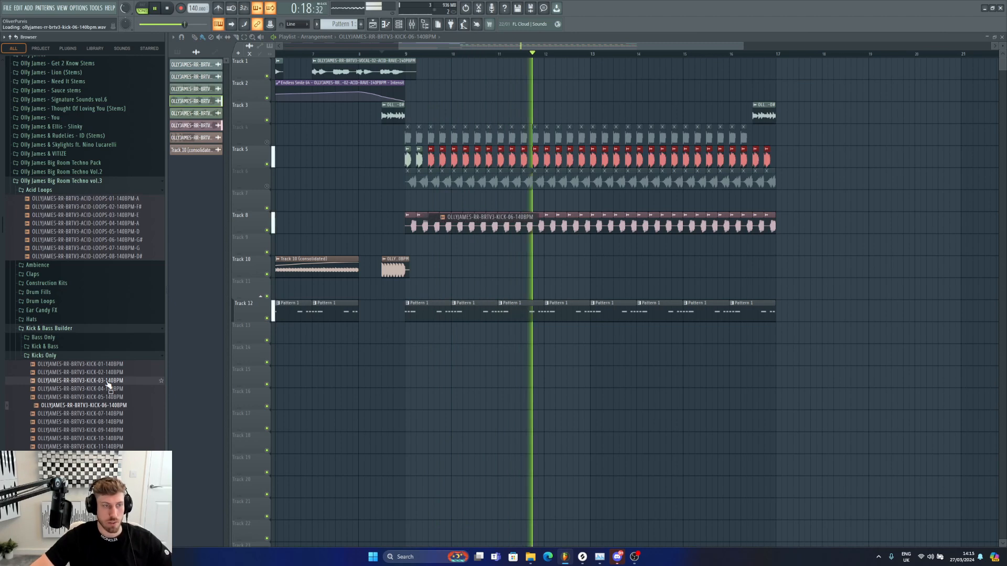
{"action": "key", "text": "Up"}
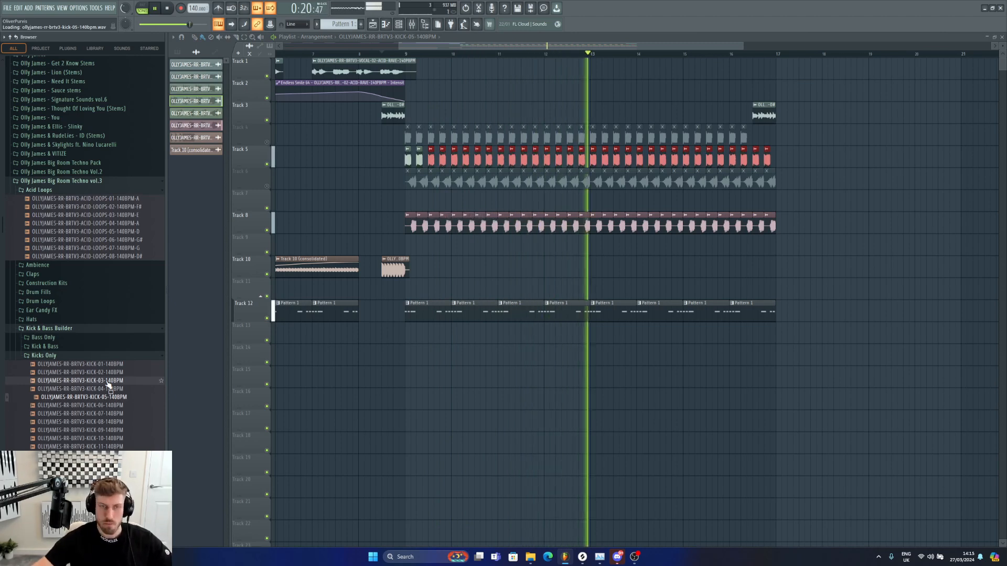
{"action": "key", "text": "space"}
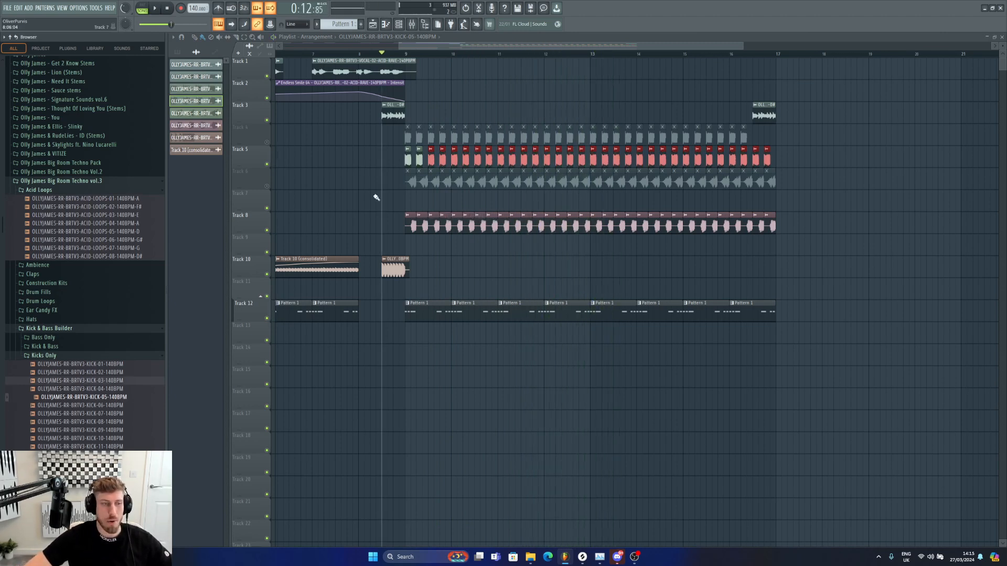
Step: Play and toggle muting between the old and new kick tracks to compare them
{"action": "key", "text": "space"}
{"action": "left_click", "coordinate": [267, 164]}
{"action": "left_click", "coordinate": [267, 142]}
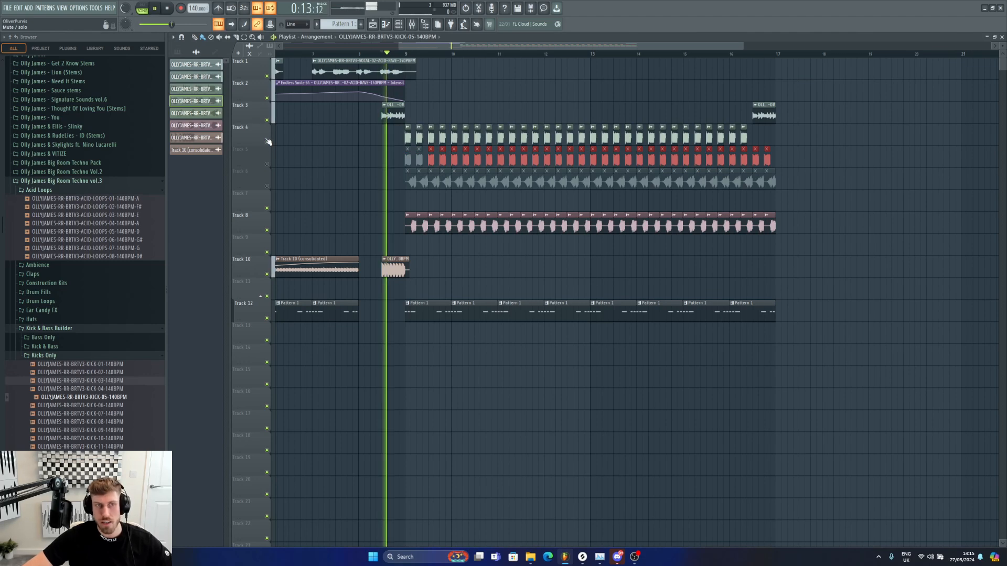
{"action": "left_click", "coordinate": [266, 164]}
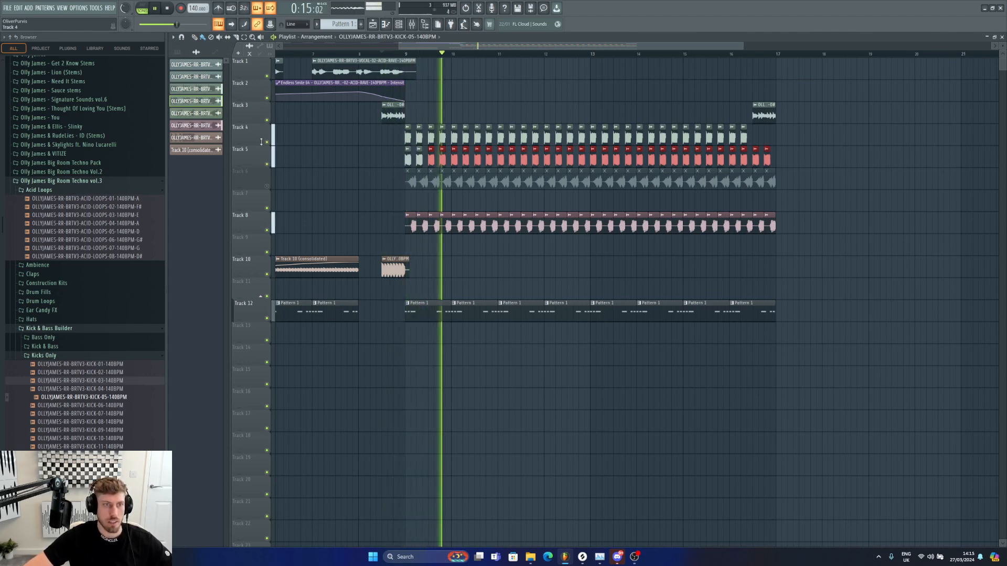
{"action": "left_click", "coordinate": [267, 142]}
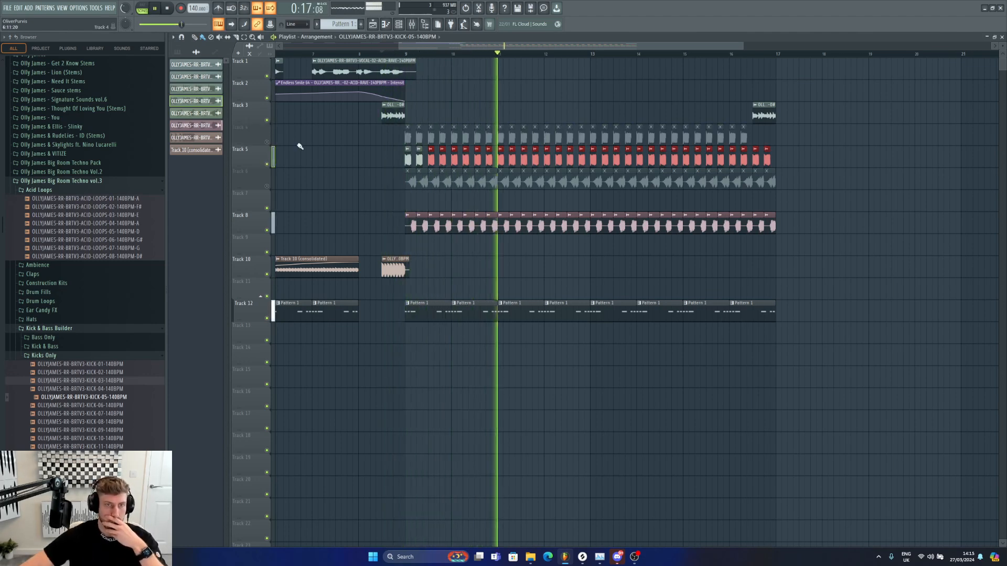
Step: Enable Normalize in the new kick sample's channel settings and play to audition it
{"action": "double_click", "coordinate": [422, 152]}
{"action": "key", "text": "space"}
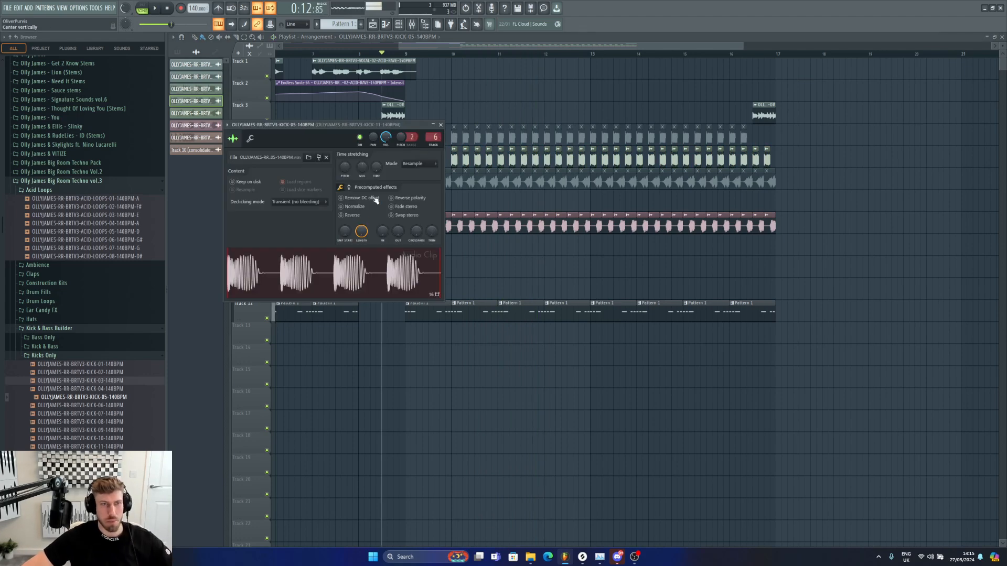
{"action": "left_click", "coordinate": [356, 209]}
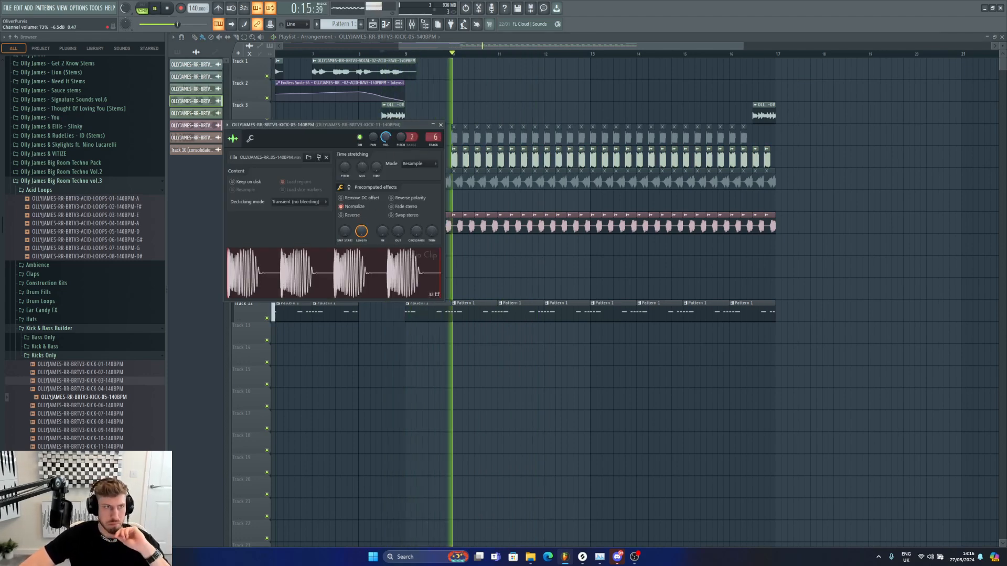
{"action": "key", "text": "space"}
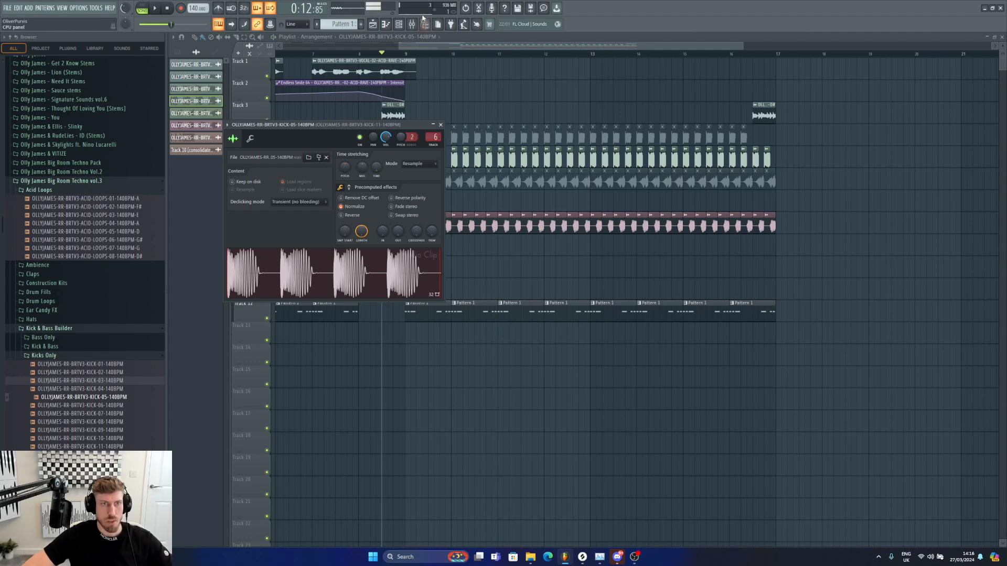
Step: Load FabFilter Pro-Q 3 into the first effect slot of the new kick's mixer insert
{"action": "left_click", "coordinate": [412, 24]}
{"action": "left_click", "coordinate": [914, 207]}
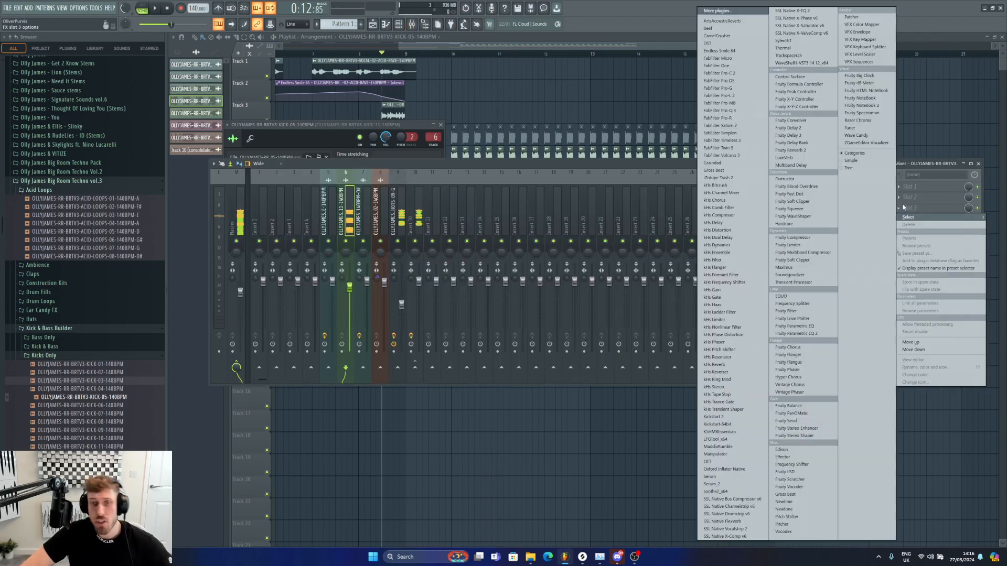
{"action": "left_click", "coordinate": [750, 112]}
Step: Boost about +1 dB near 100 Hz and about +1.5 dB near 5 kHz on the kick, auditioning while adjusting
{"action": "mouse_move", "coordinate": [285, 158]}
{"action": "left_mouse_down"}
{"action": "mouse_move", "coordinate": [250, 144]}
{"action": "mouse_move", "coordinate": [283, 151]}
{"action": "mouse_move", "coordinate": [275, 157]}
{"action": "left_mouse_up"}
{"action": "key", "text": "space"}
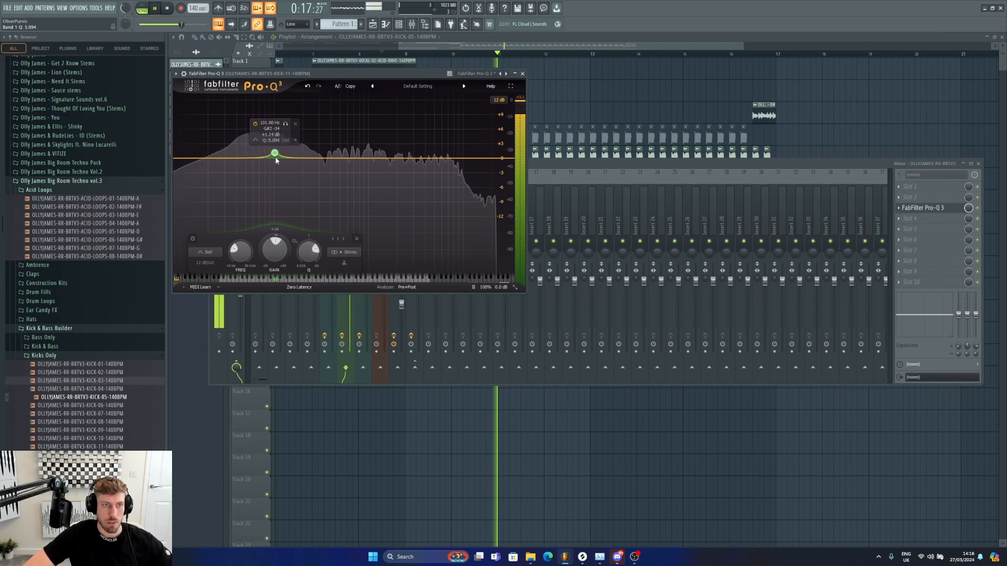
{"action": "left_click_drag", "start_coordinate": [391, 157], "coordinate": [434, 152]}
{"action": "scroll", "coordinate": [435, 152], "scroll_direction": "up", "scroll_amount": 3}
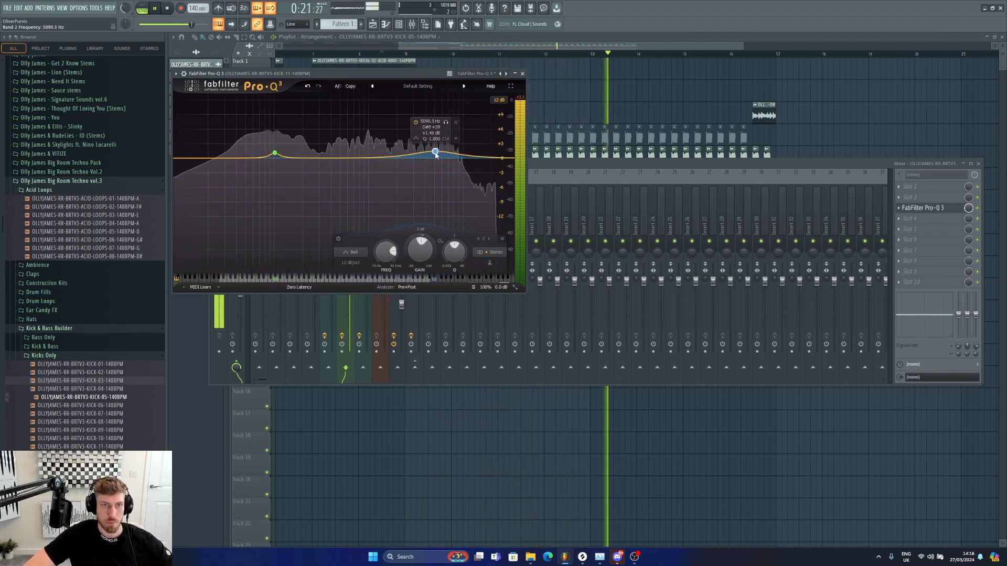
{"action": "key", "text": "space"}
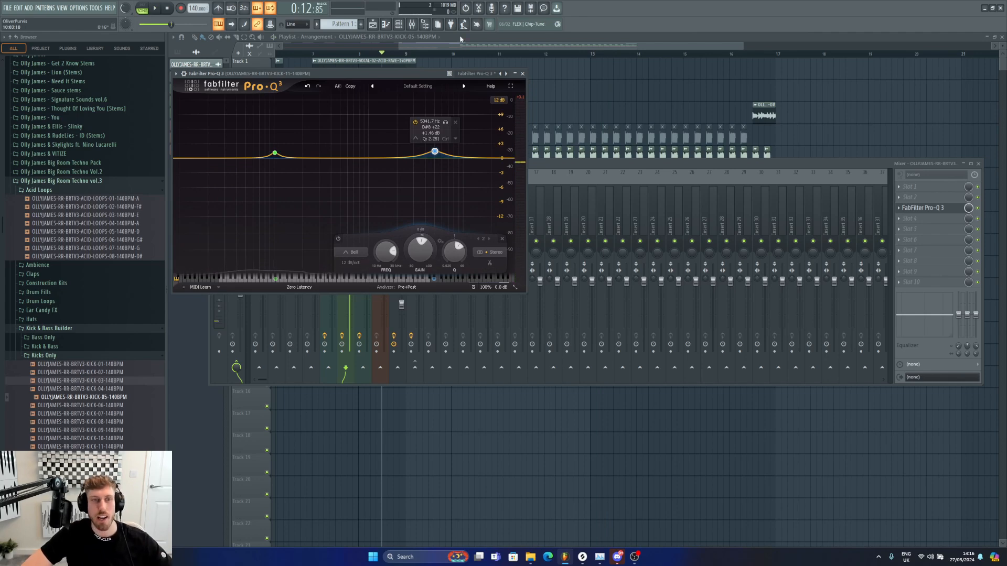
Step: Route the bass clip's channel to a free mixer insert
{"action": "left_click", "coordinate": [460, 40]}
{"action": "double_click", "coordinate": [494, 215]}
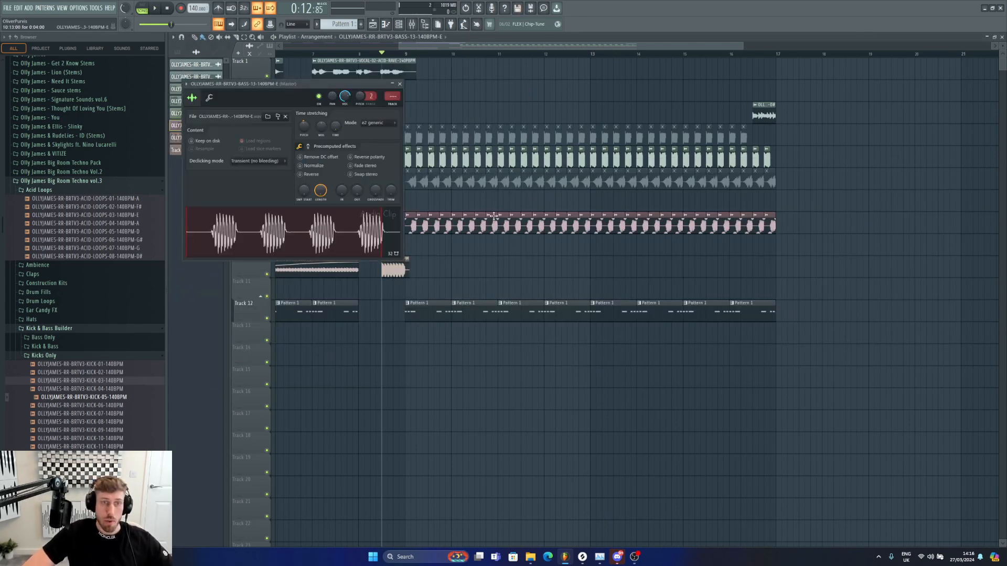
{"action": "key", "text": "ctrl+l"}
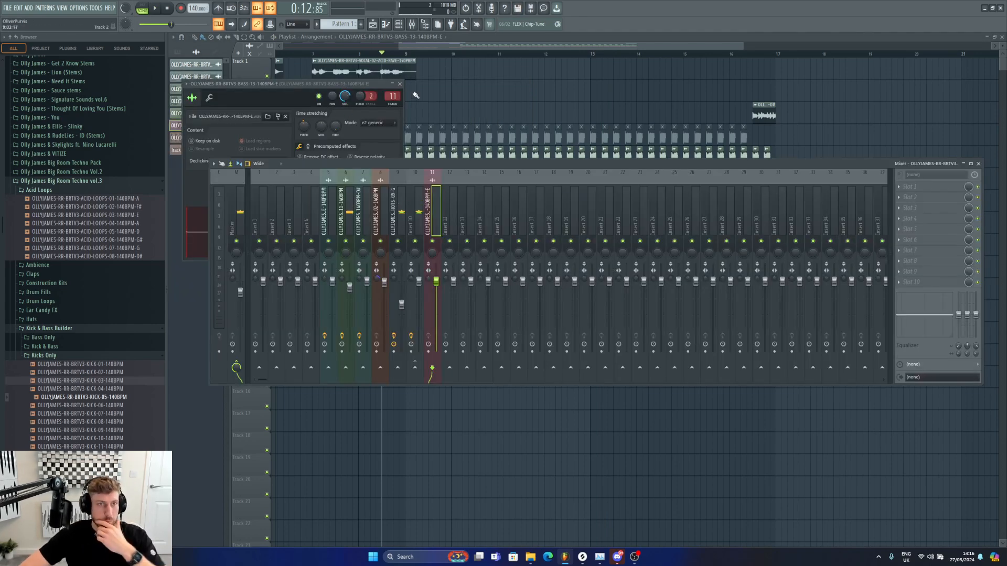
Step: Clear the repeated pattern clips on track 12 after about bar 10
{"action": "mouse_move", "coordinate": [399, 46]}
{"action": "left_mouse_down"}
{"action": "mouse_move", "coordinate": [285, 46]}
{"action": "mouse_move", "coordinate": [412, 46]}
{"action": "left_mouse_up"}
{"action": "left_click_drag", "start_coordinate": [464, 318], "coordinate": [763, 316]}
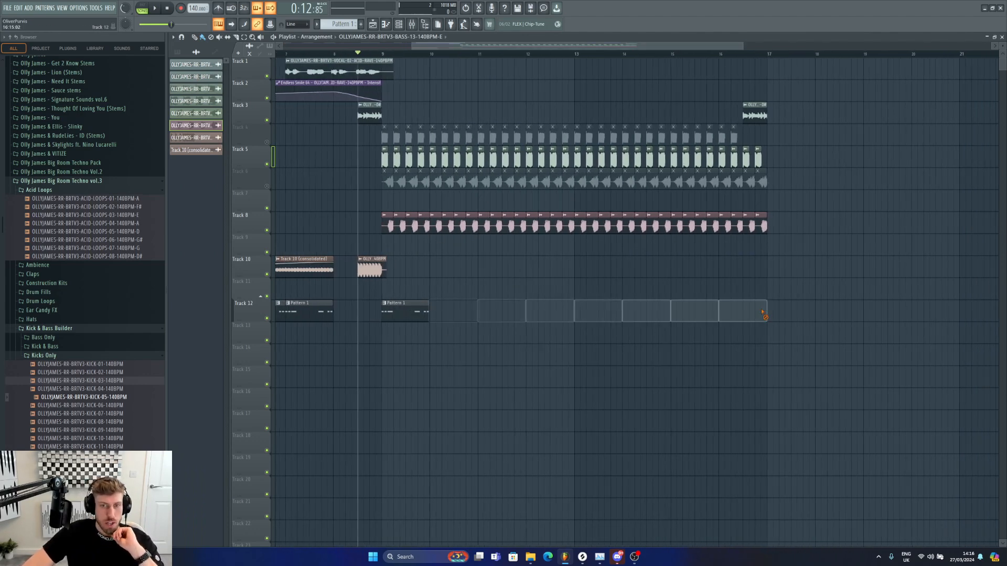
Step: Open the synth shot pattern in the piano roll and clone it as Pattern 2
{"action": "double_click", "coordinate": [437, 311]}
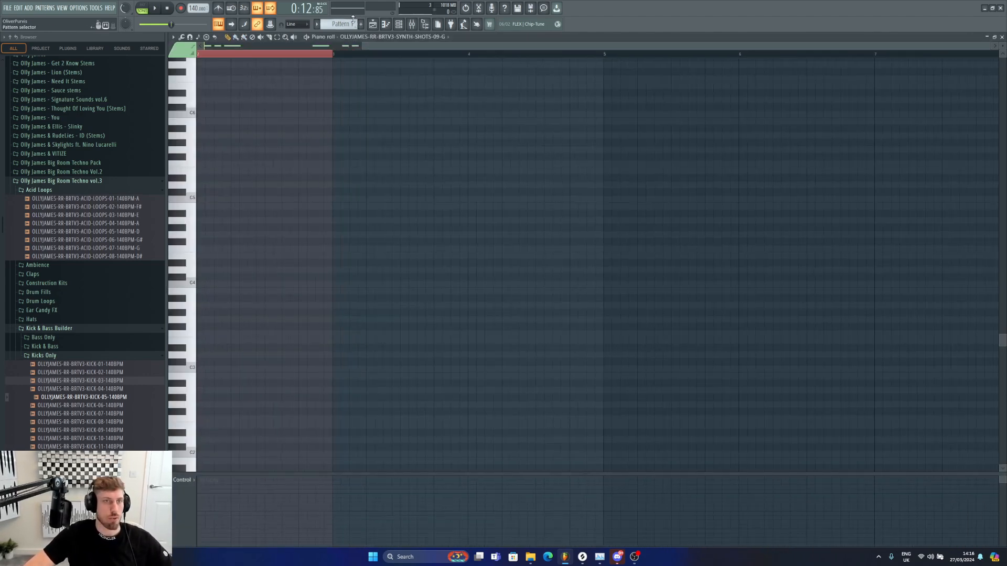
{"action": "right_click", "coordinate": [344, 23]}
{"action": "left_click", "coordinate": [411, 109]}
Step: Open the channel rack and add a Serum instrument channel
{"action": "left_click", "coordinate": [399, 24]}
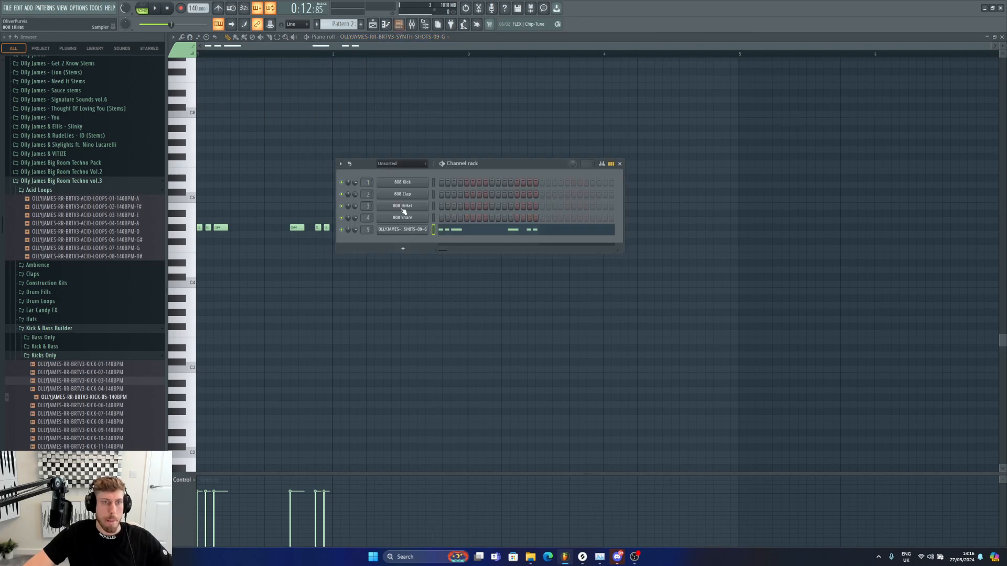
{"action": "left_click", "coordinate": [31, 8]}
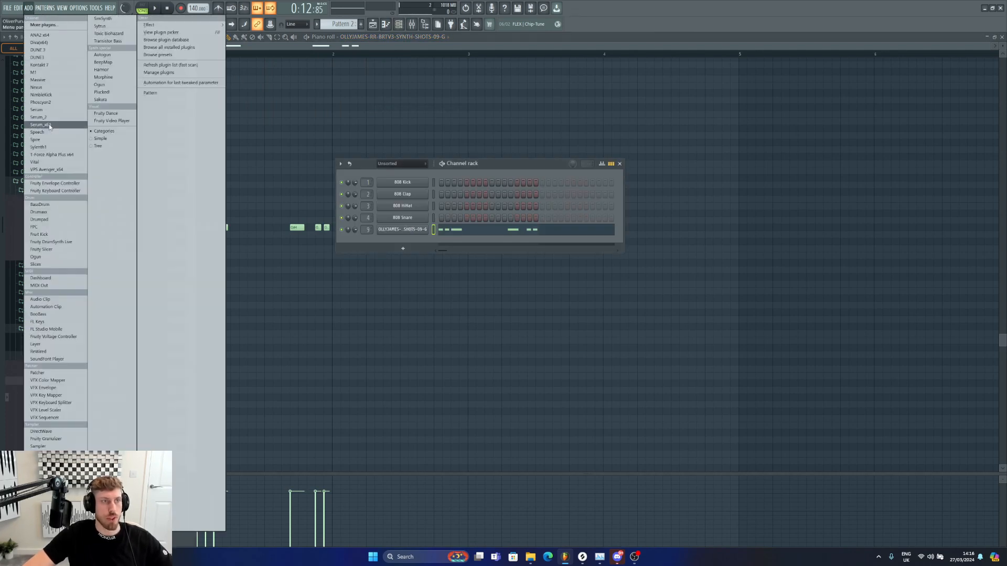
{"action": "left_click", "coordinate": [49, 126]}
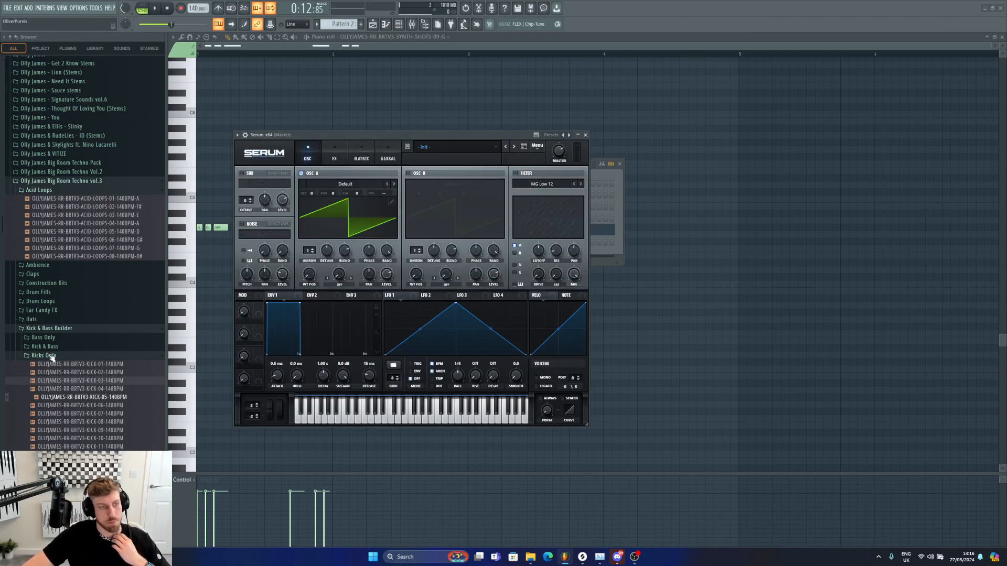
Step: Preview the samples in the Synth Shots folder and add SYNTH-SHOTS-07-D as a new channel in the channel rack
{"action": "left_click", "coordinate": [48, 356]}
{"action": "left_click", "coordinate": [57, 401]}
{"action": "left_click", "coordinate": [40, 391]}
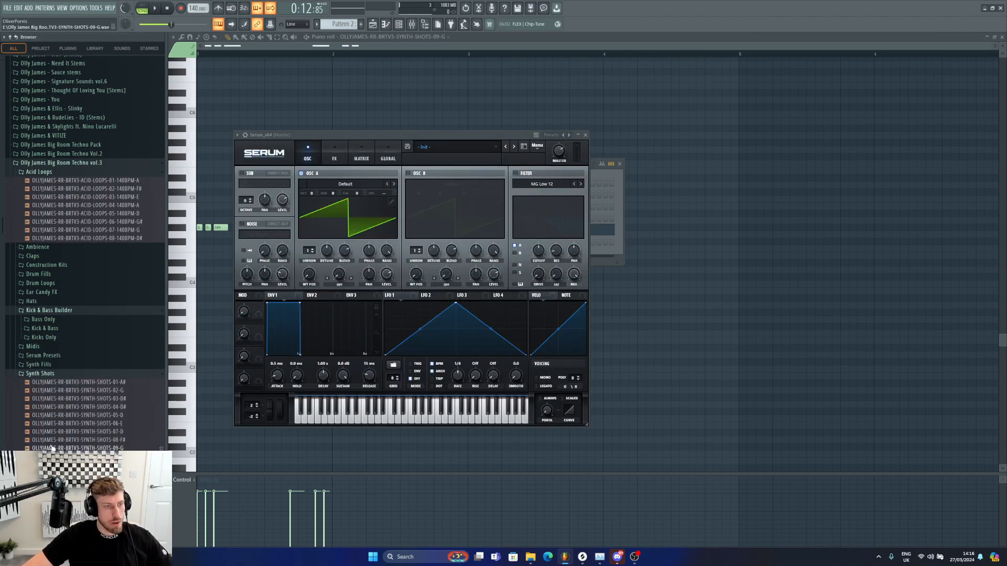
{"action": "left_click", "coordinate": [610, 177]}
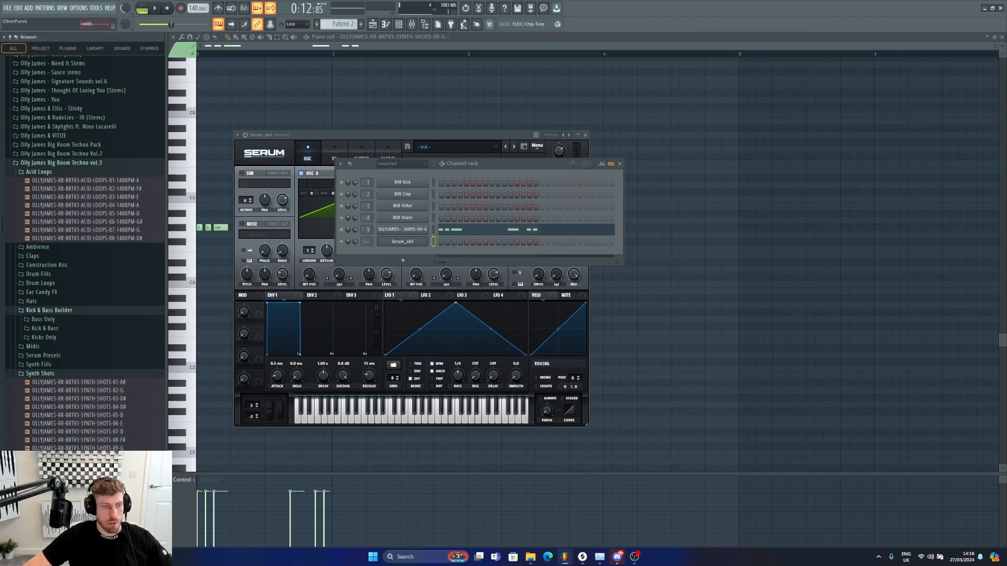
{"action": "left_click", "coordinate": [107, 401]}
{"action": "left_click", "coordinate": [107, 407]}
{"action": "left_click", "coordinate": [107, 415]}
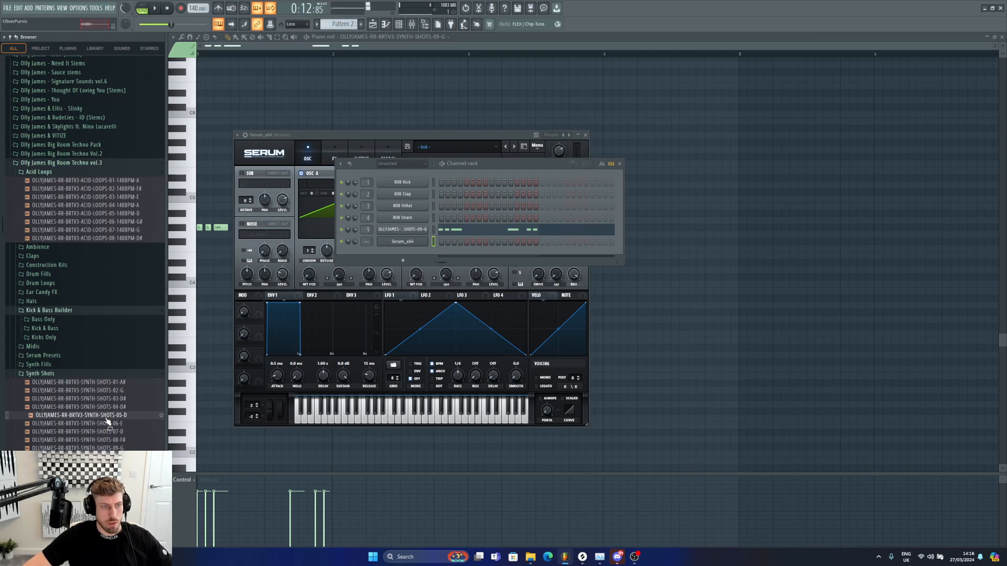
{"action": "left_click", "coordinate": [106, 432]}
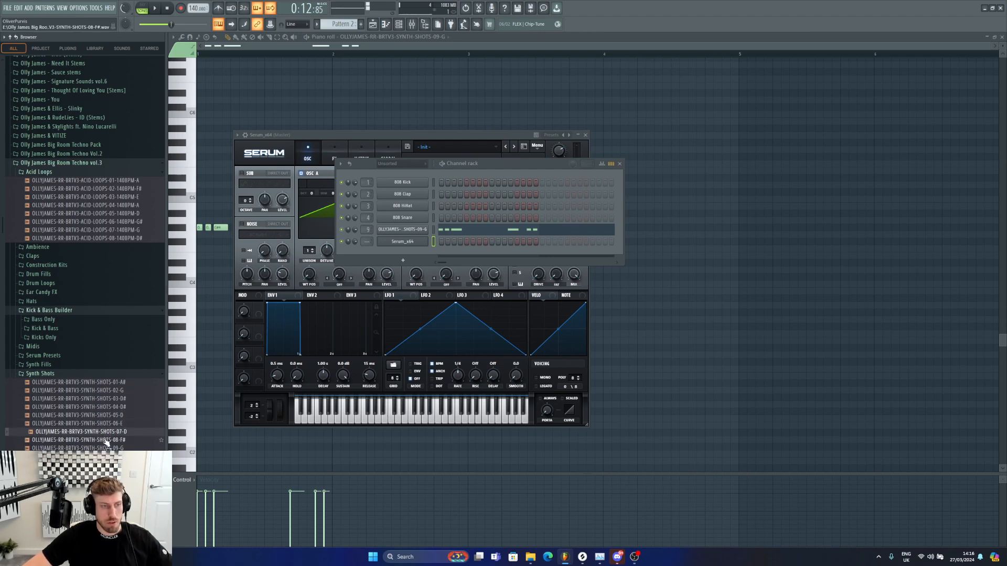
{"action": "left_click", "coordinate": [107, 440]}
{"action": "left_click", "coordinate": [107, 449]}
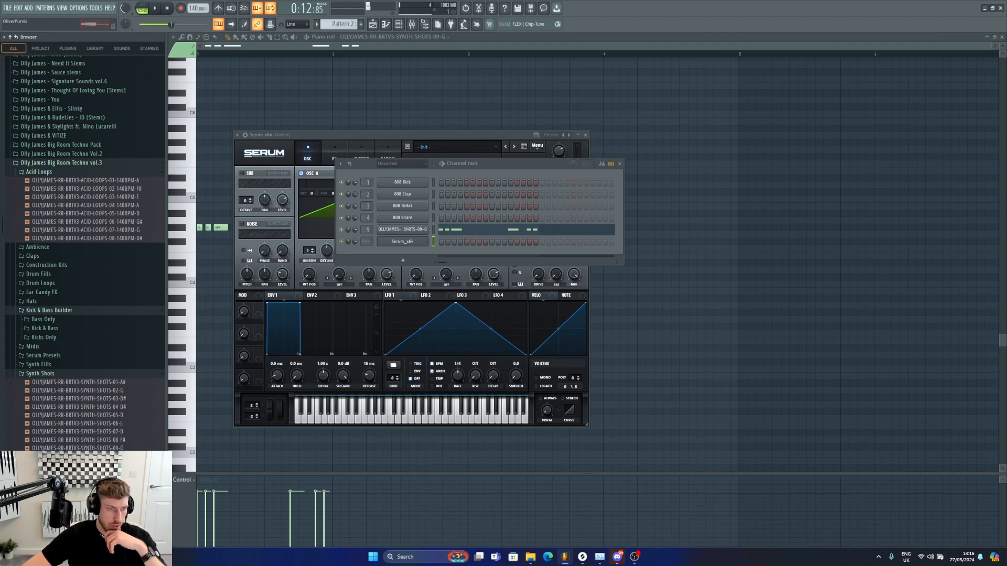
{"action": "scroll", "coordinate": [79, 440], "scroll_direction": "down", "scroll_amount": 3}
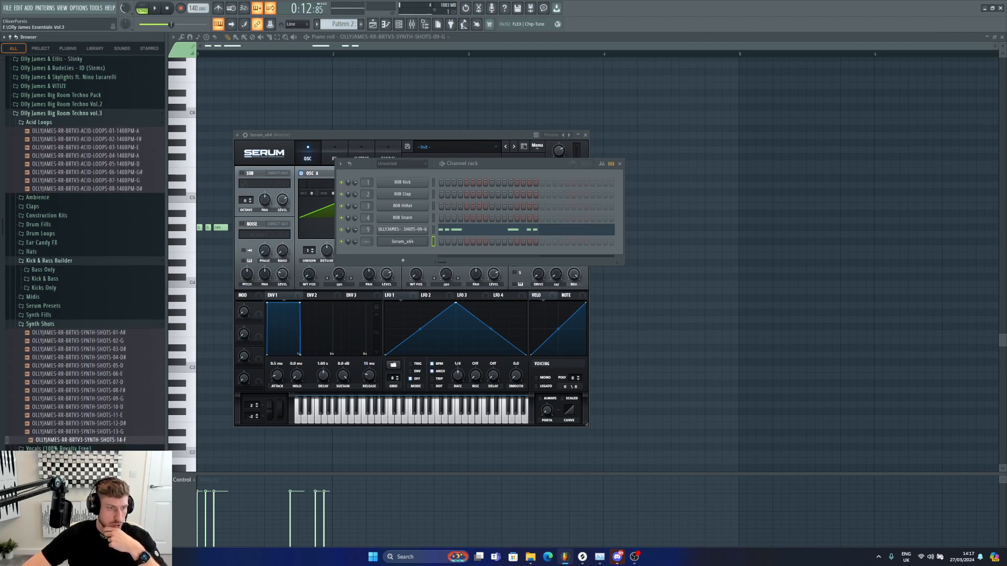
{"action": "left_click", "coordinate": [101, 344]}
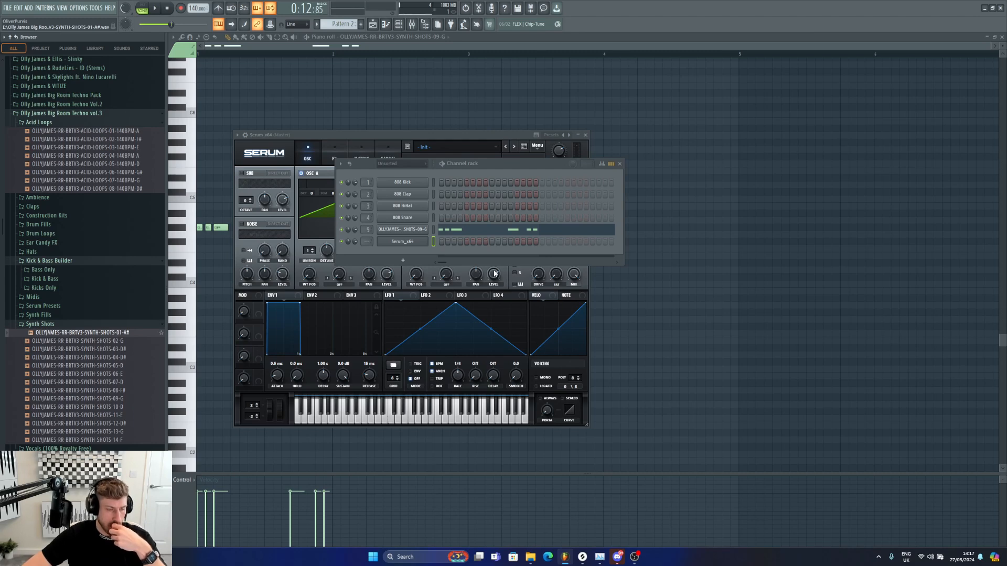
{"action": "left_click", "coordinate": [115, 374]}
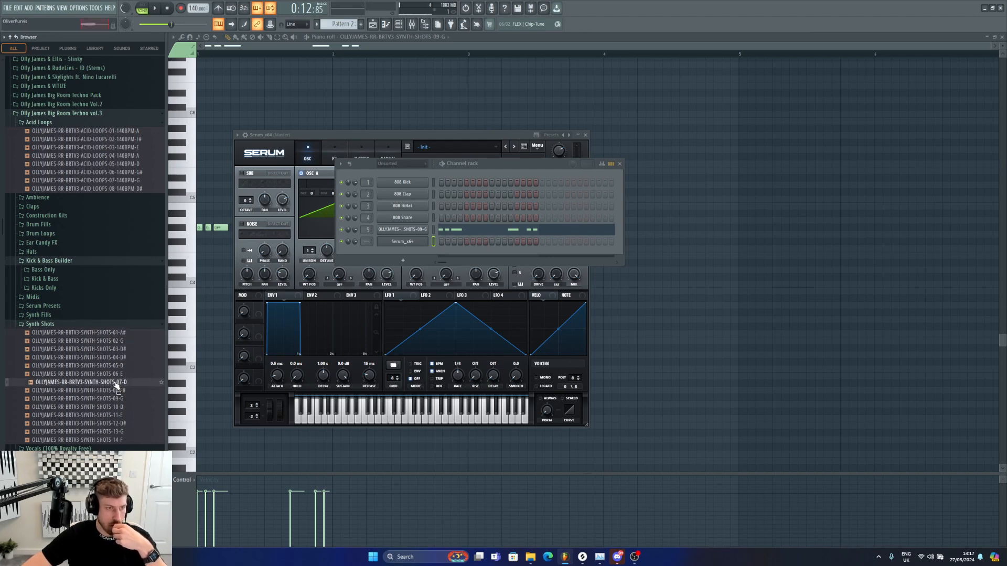
{"action": "left_click", "coordinate": [117, 383]}
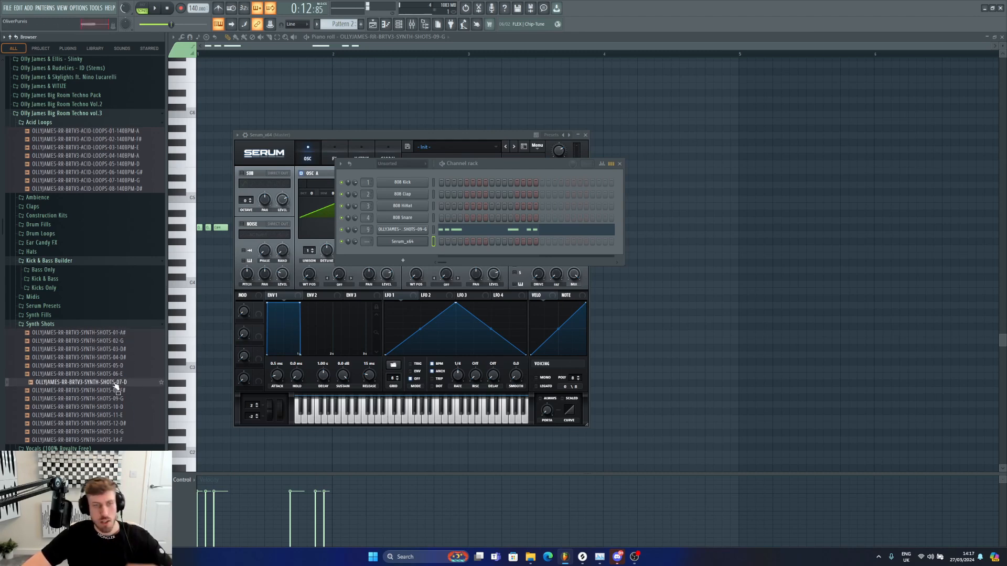
{"action": "left_click_drag", "start_coordinate": [404, 254], "coordinate": [406, 254]}
Step: Open the Serum channel in the piano roll and draw three short notes on one pitch within the first bar
{"action": "right_click", "coordinate": [419, 243]}
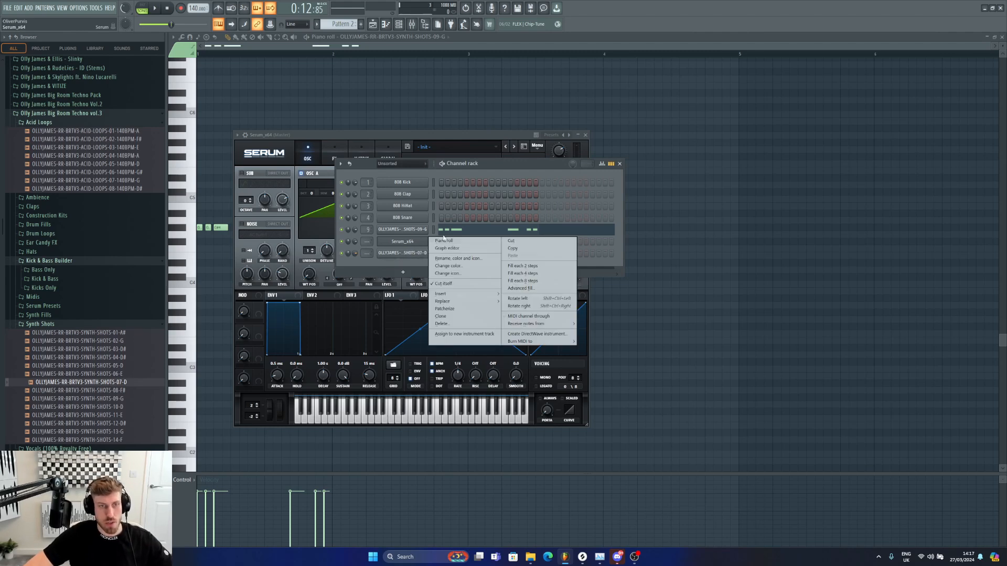
{"action": "left_click", "coordinate": [440, 242]}
{"action": "right_click", "coordinate": [422, 243]}
{"action": "left_click", "coordinate": [444, 240]}
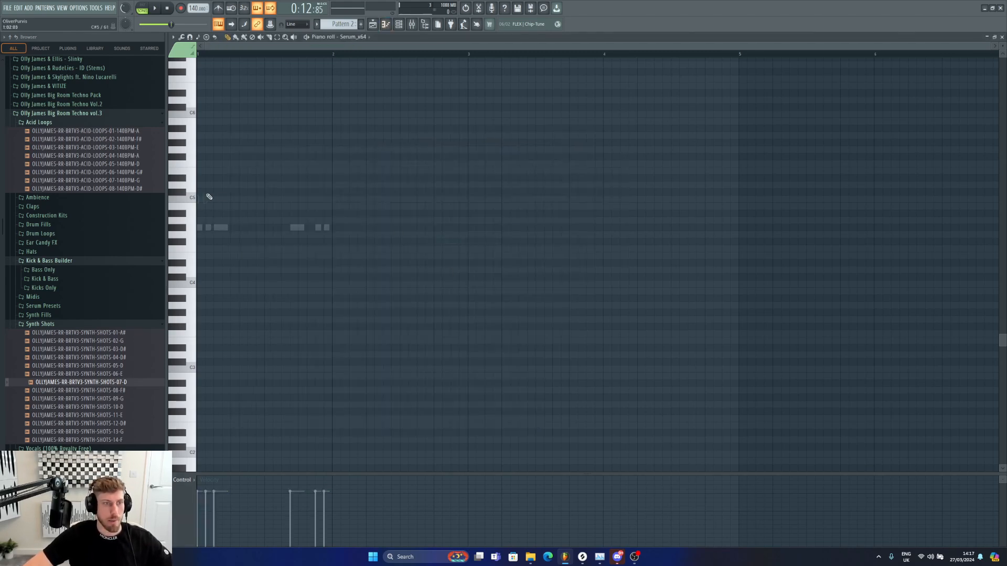
{"action": "key", "text": "space"}
{"action": "right_click", "coordinate": [216, 192]}
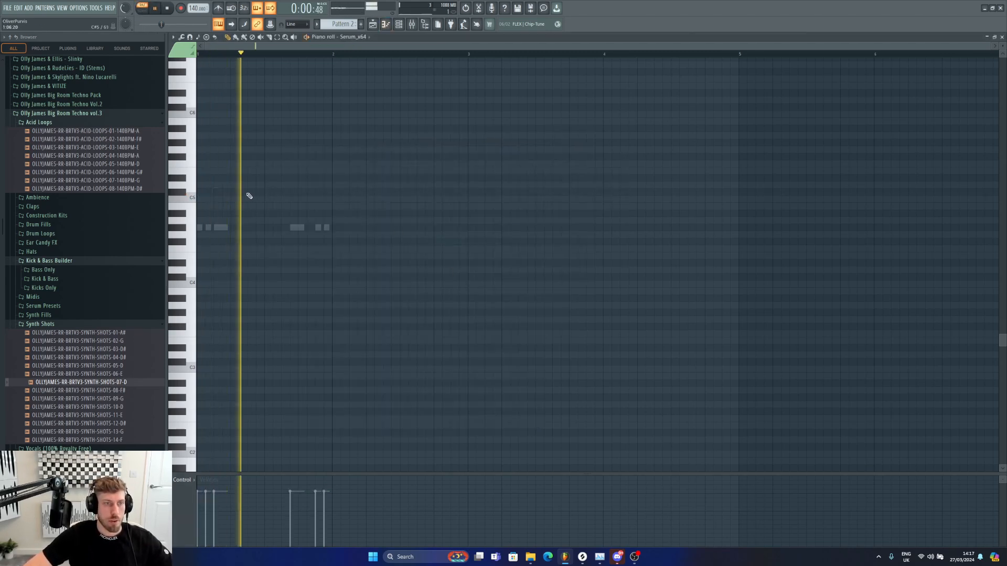
{"action": "left_click", "coordinate": [250, 194]}
{"action": "key", "text": "space"}
{"action": "key", "text": "space"}
{"action": "left_click_drag", "start_coordinate": [249, 194], "coordinate": [249, 177]}
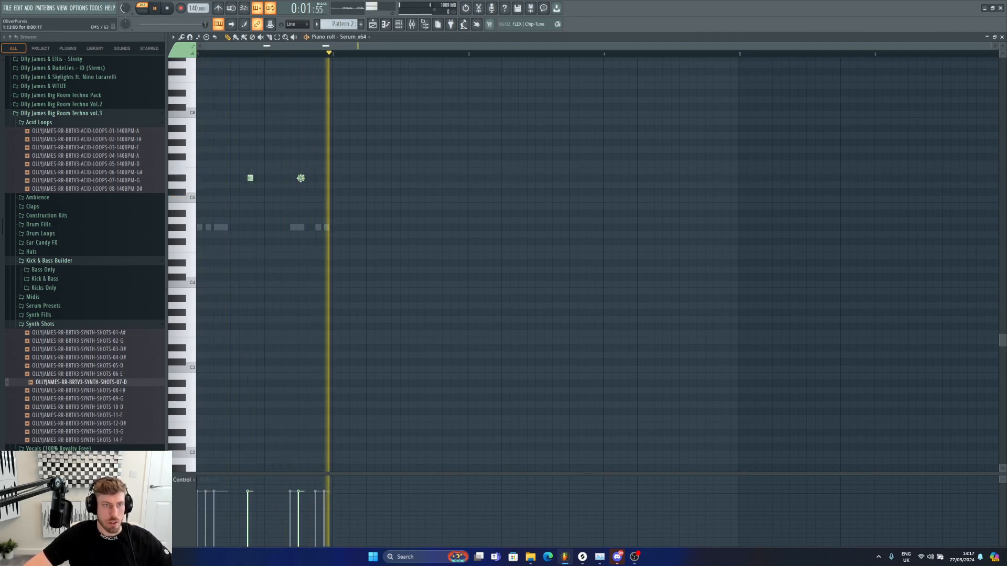
{"action": "left_click", "coordinate": [293, 178]}
{"action": "left_click", "coordinate": [316, 179]}
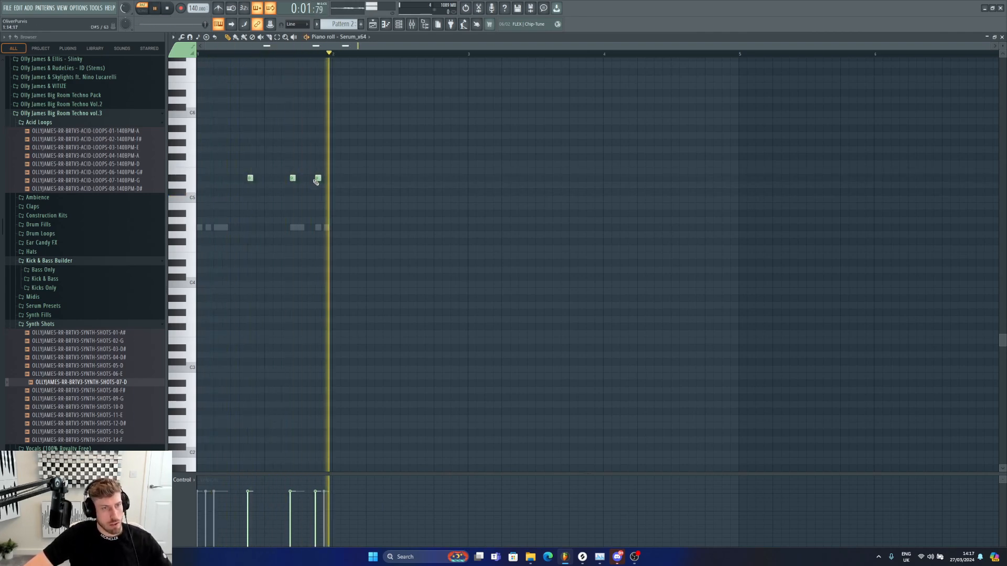
Step: Open the synth shot channel's piano roll and rework its notes, removing the hit in the second half of bar 1
{"action": "key", "text": "F6"}
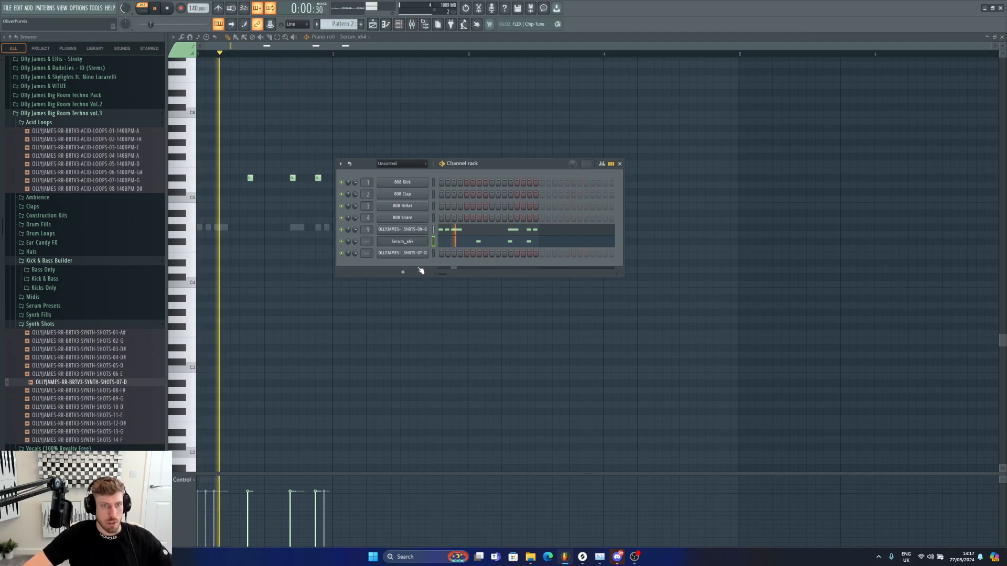
{"action": "key", "text": "space"}
{"action": "right_click", "coordinate": [427, 229]}
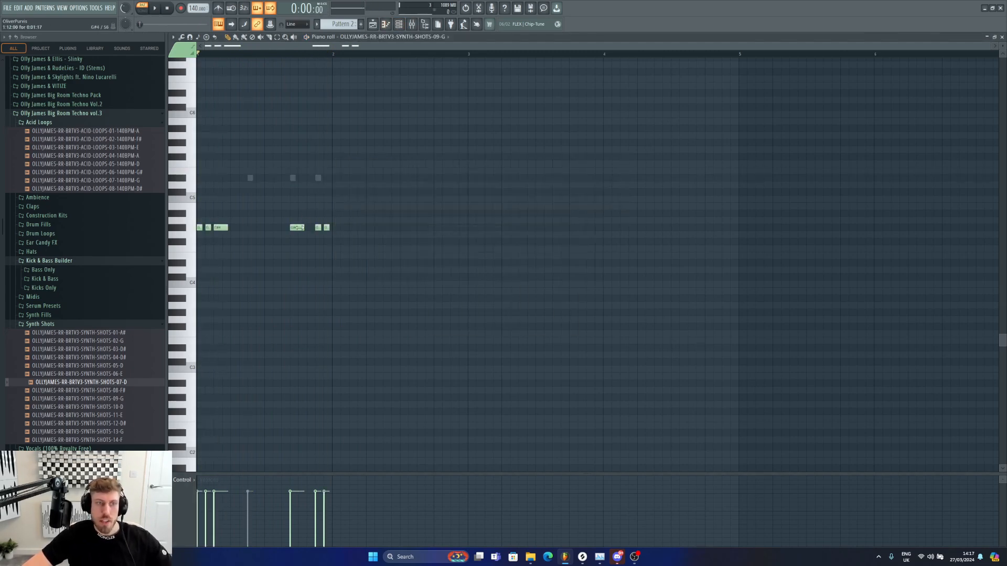
{"action": "key", "text": "space"}
{"action": "left_click_drag", "start_coordinate": [292, 227], "coordinate": [244, 228]}
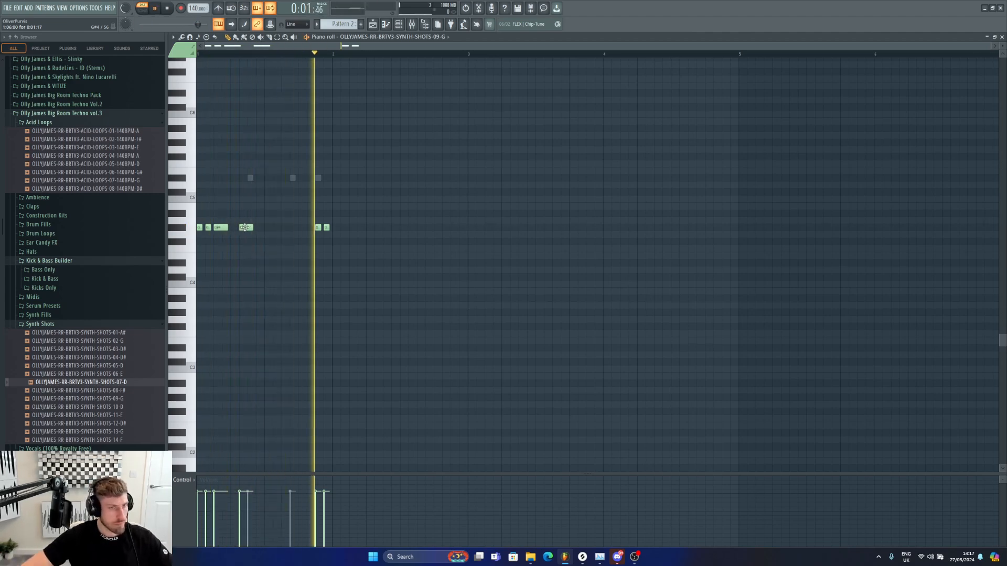
{"action": "right_click", "coordinate": [246, 227]}
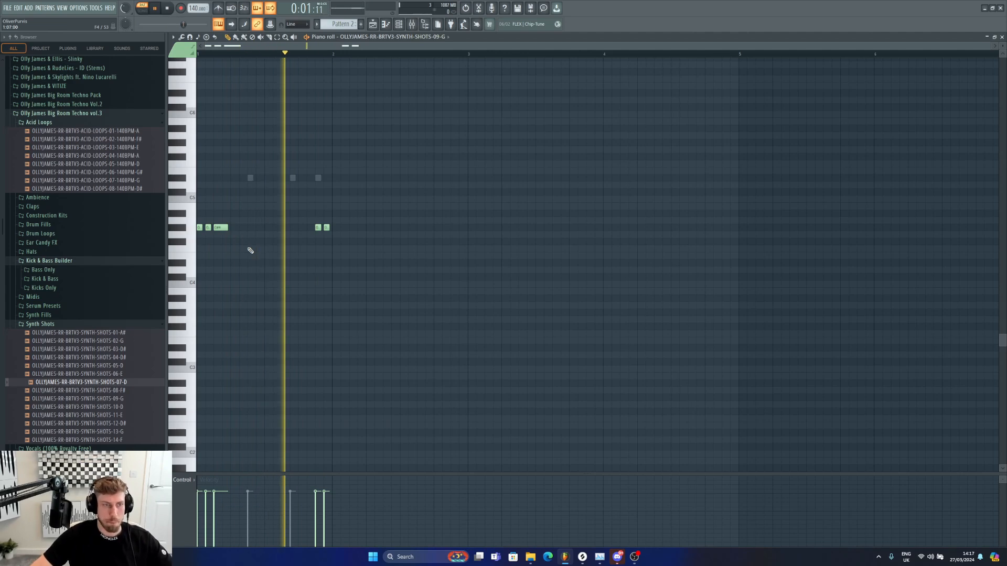
{"action": "left_click", "coordinate": [271, 227]}
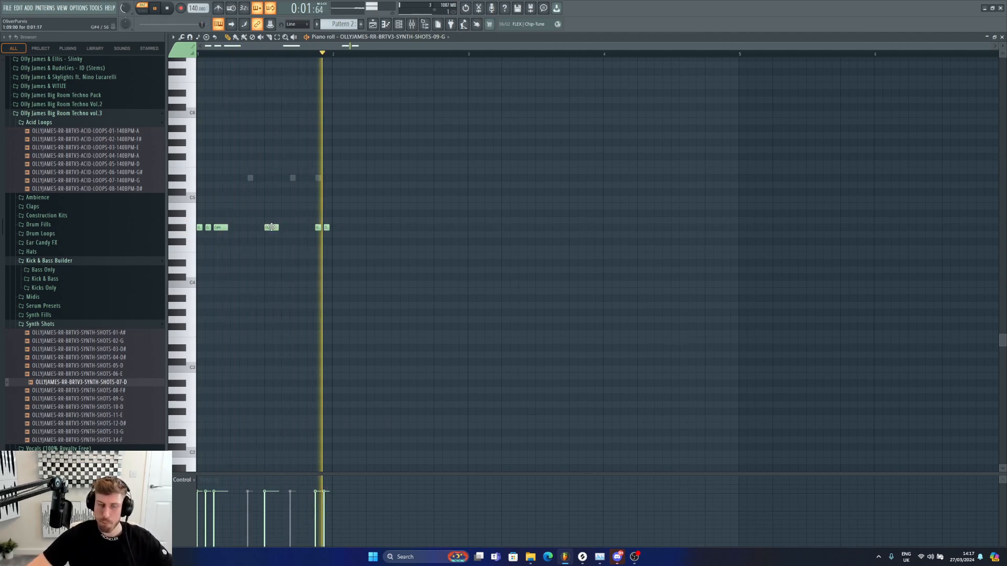
{"action": "mouse_move", "coordinate": [271, 227]}
{"action": "left_mouse_down"}
{"action": "mouse_move", "coordinate": [263, 228]}
{"action": "mouse_move", "coordinate": [295, 226]}
{"action": "mouse_move", "coordinate": [285, 226]}
{"action": "left_mouse_up"}
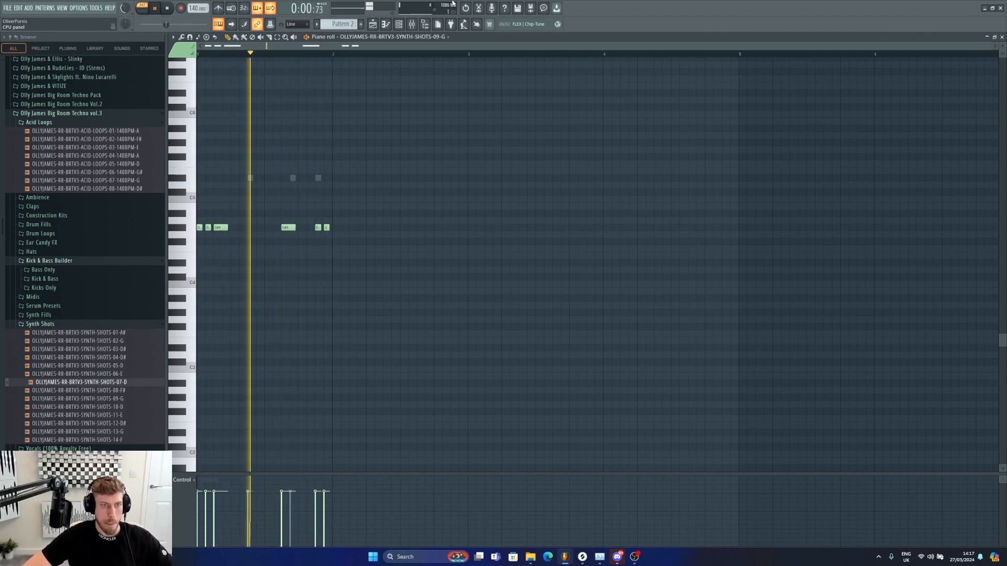
{"action": "left_click", "coordinate": [281, 228]}
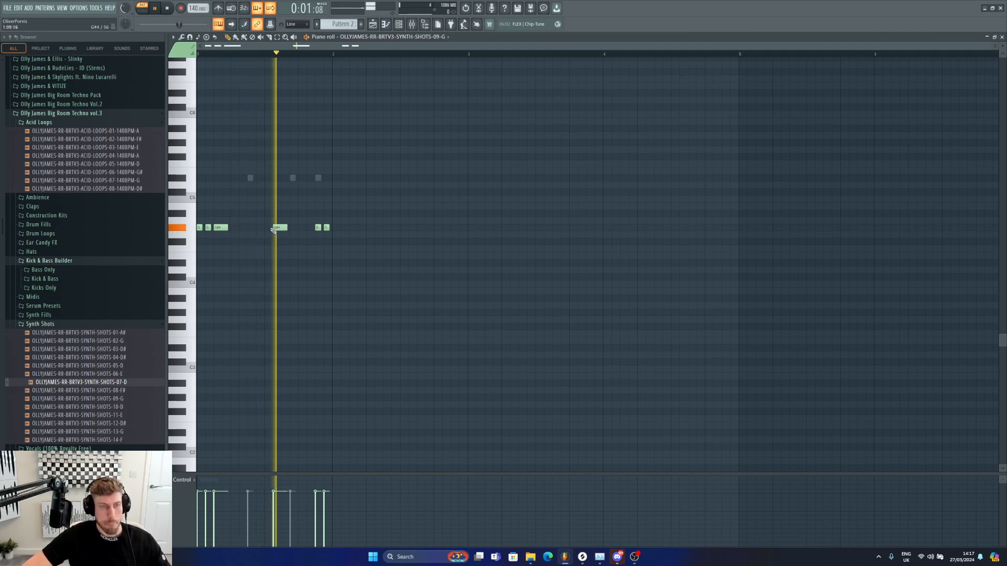
{"action": "right_click", "coordinate": [281, 228]}
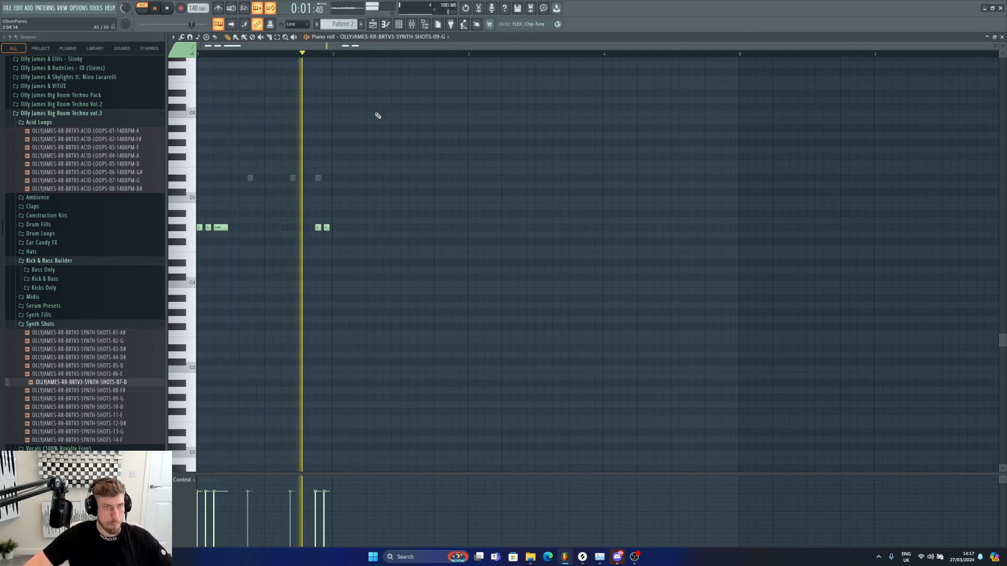
Step: Load the Serum preset RR-BRTV3-LD-Clean-And-Simple from the Olly James Big Room Techno vol.2 Serum Presets
{"action": "key", "text": "F6"}
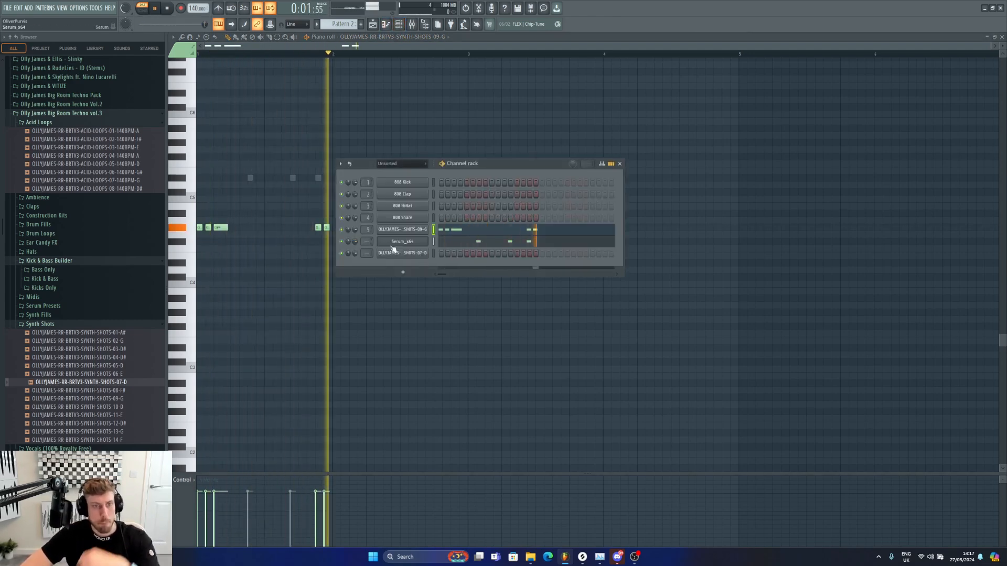
{"action": "left_click", "coordinate": [402, 241]}
{"action": "left_click", "coordinate": [460, 149]}
{"action": "mouse_move", "coordinate": [451, 243]}
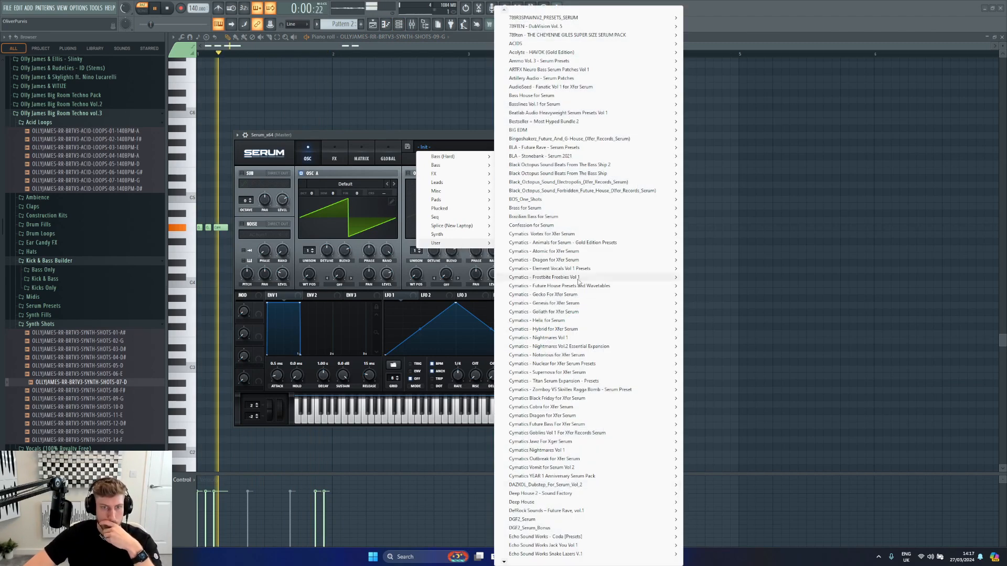
{"action": "mouse_move", "coordinate": [548, 564]}
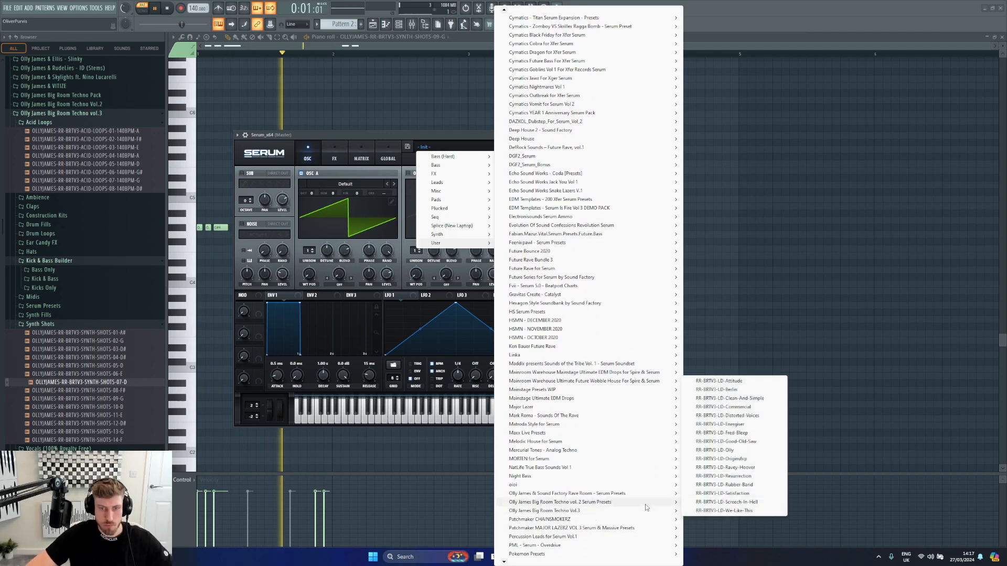
{"action": "left_click", "coordinate": [747, 398]}
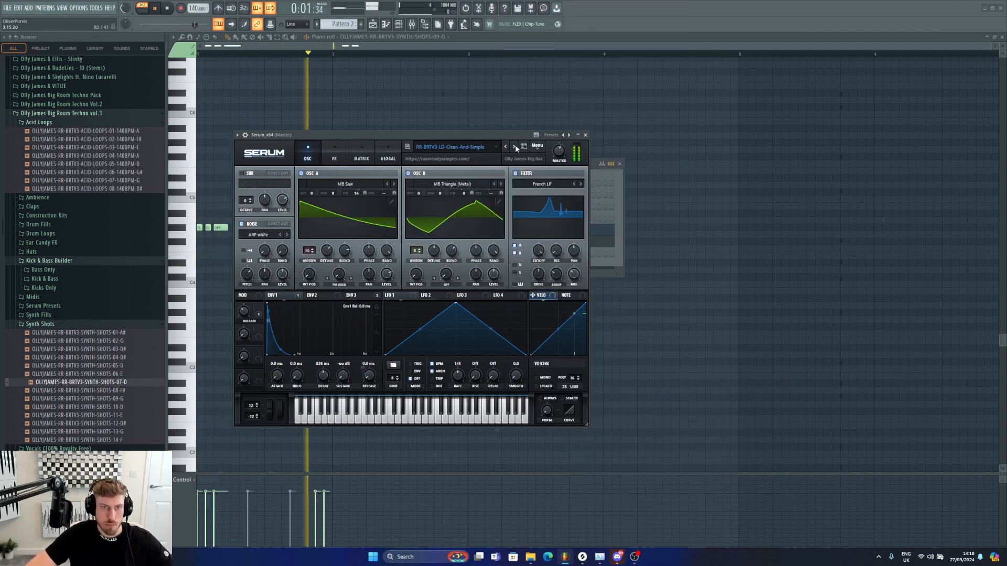
Step: Route the Serum channel to a free mixer insert
{"action": "left_click", "coordinate": [603, 176]}
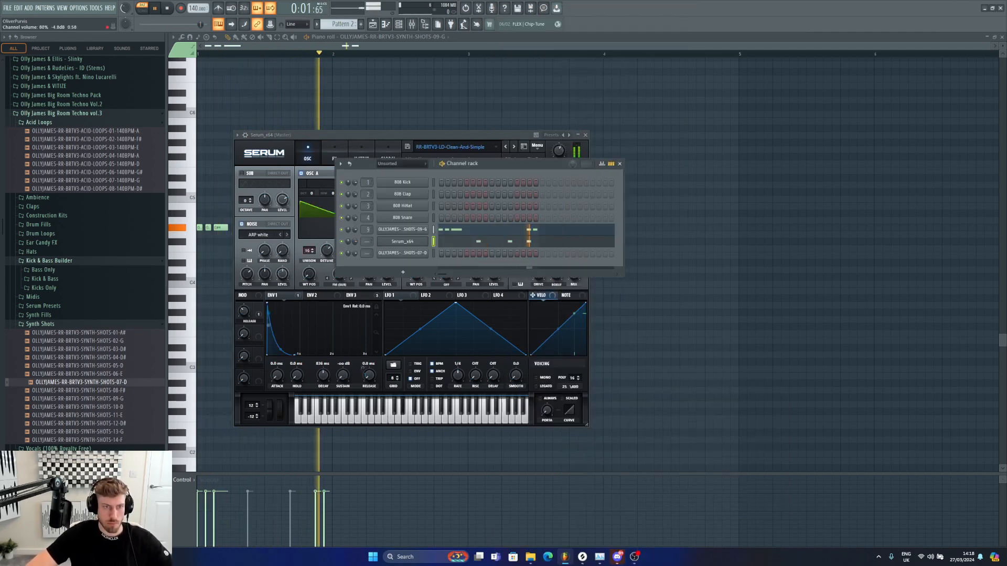
{"action": "key", "text": "ctrl+l"}
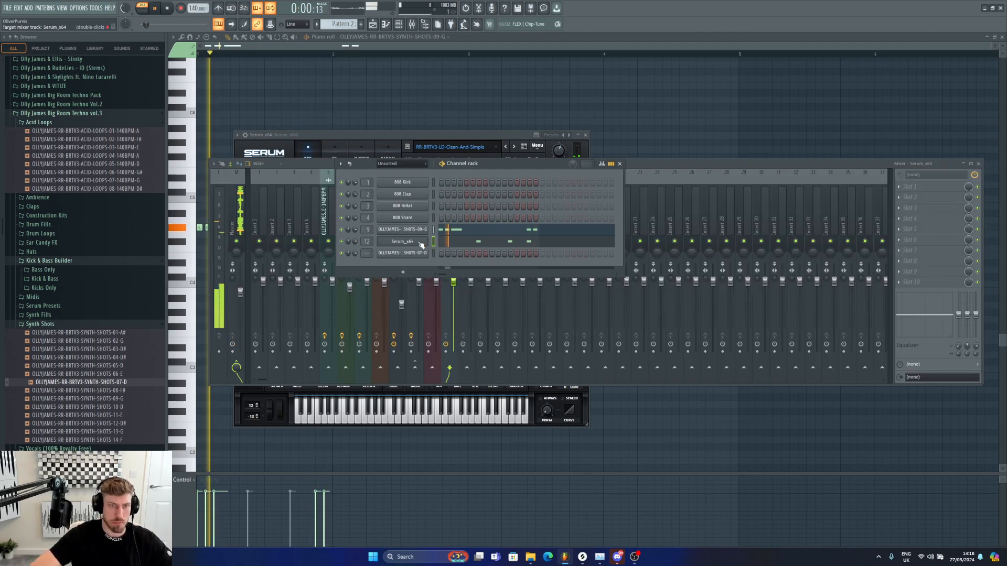
{"action": "key", "text": "space"}
{"action": "left_click", "coordinate": [377, 26]}
{"action": "left_click", "coordinate": [142, 8]}
Step: Place Pattern 2 clips on track 13 at the start of the arrangement
{"action": "key", "text": "Page_Up"}
{"action": "key", "text": "Page_Up"}
{"action": "key", "text": "Page_Up"}
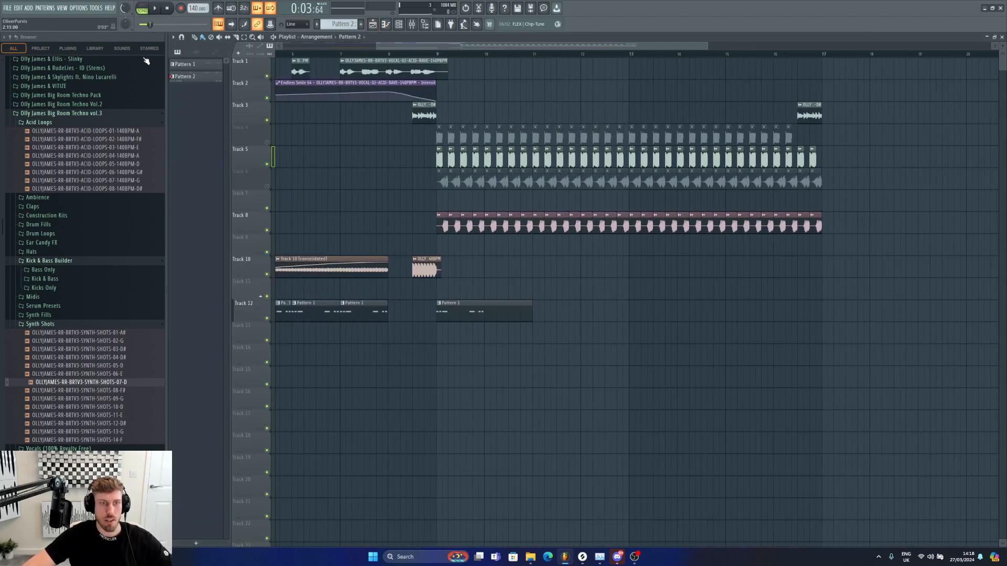
{"action": "key", "text": "space"}
{"action": "left_click_drag", "start_coordinate": [405, 331], "coordinate": [283, 336]}
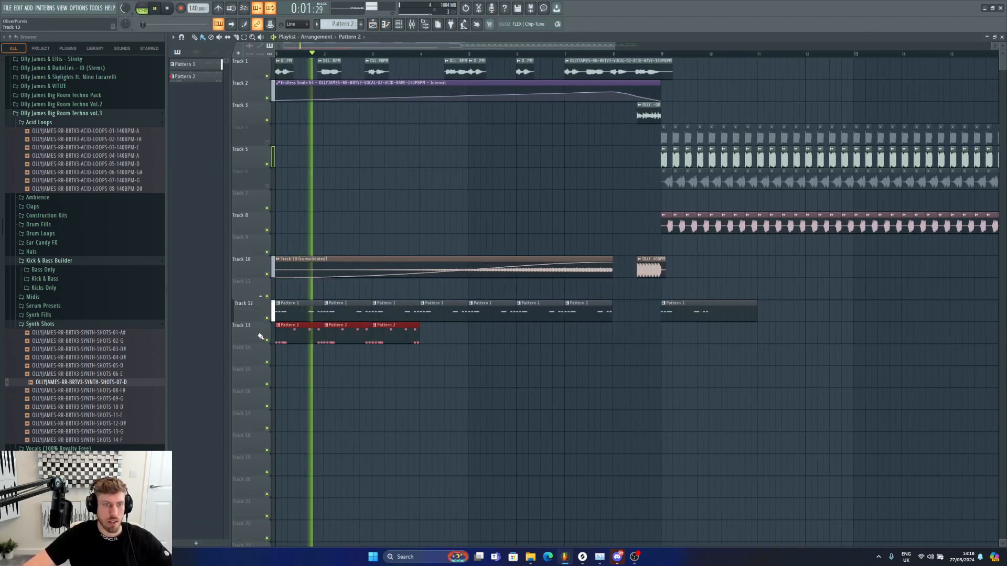
Step: Mute track 12 and extend track 13's Pattern 2 clips through about bar 17
{"action": "left_click", "coordinate": [267, 319]}
{"action": "left_click_drag", "start_coordinate": [423, 335], "coordinate": [996, 335]}
{"action": "left_click_drag", "start_coordinate": [617, 46], "coordinate": [861, 46]}
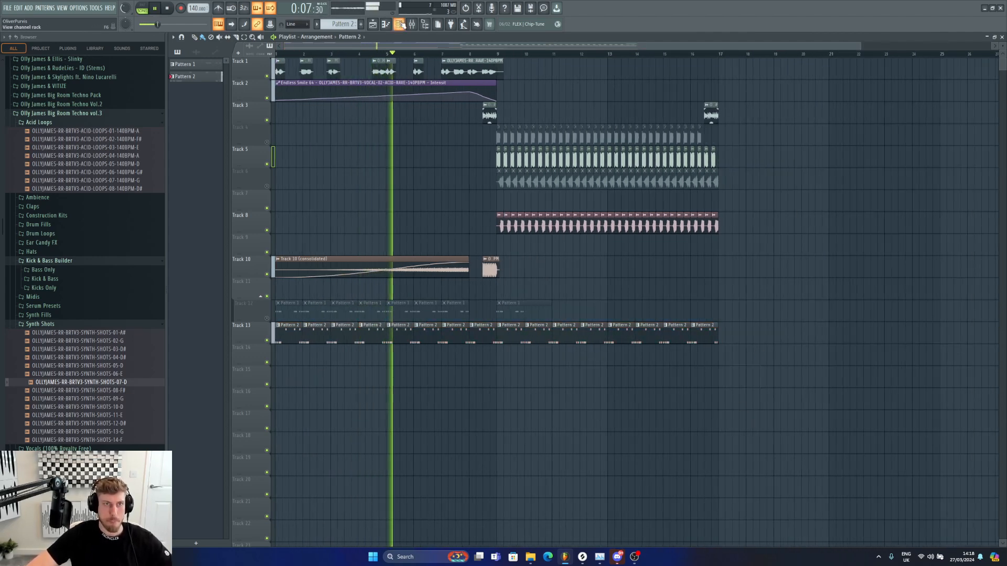
Step: Delete the vocal chop clip on track 1 around bar 4
{"action": "key", "text": "space"}
{"action": "key", "text": "space"}
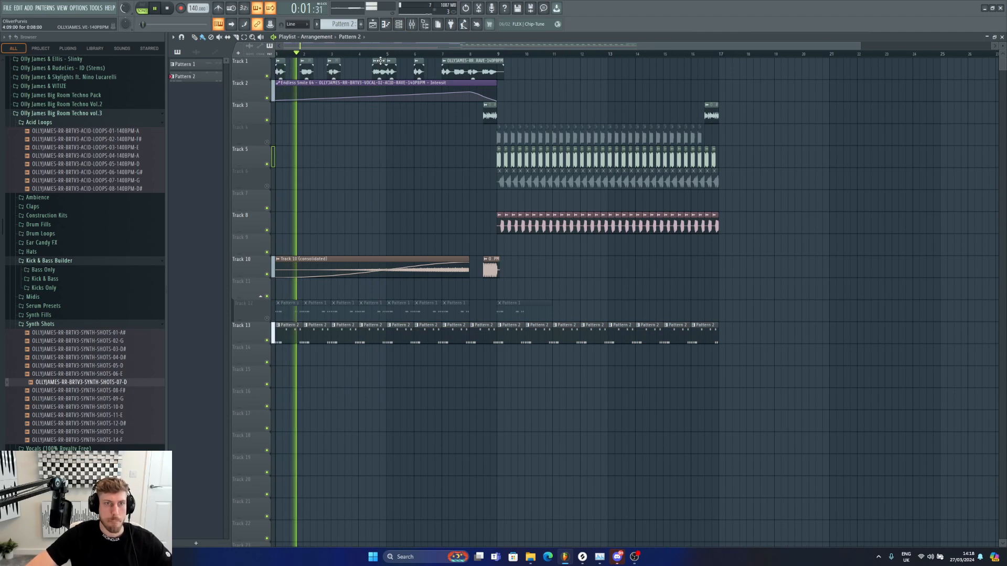
{"action": "left_click", "coordinate": [482, 54]}
{"action": "left_click", "coordinate": [367, 54]}
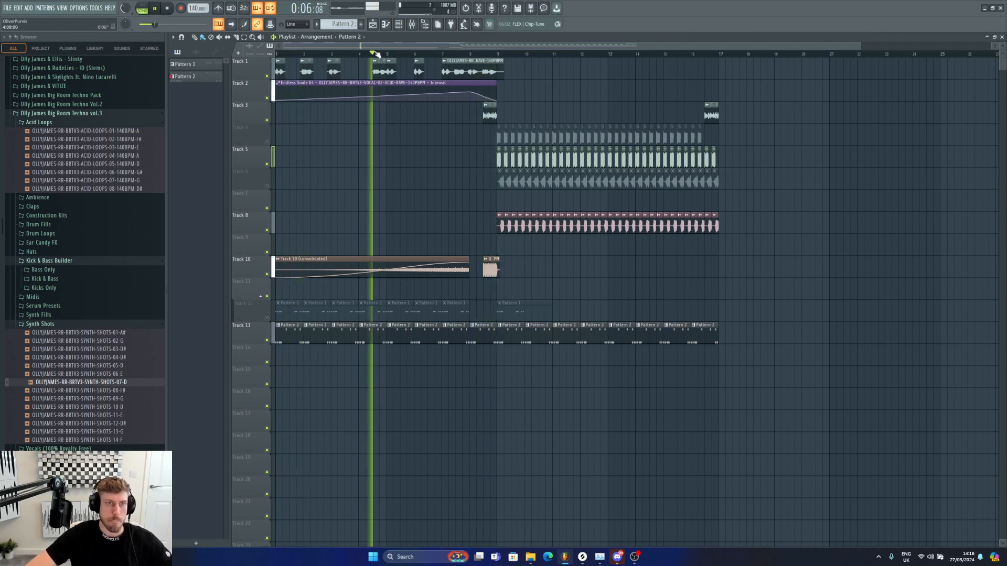
{"action": "right_click", "coordinate": [374, 60]}
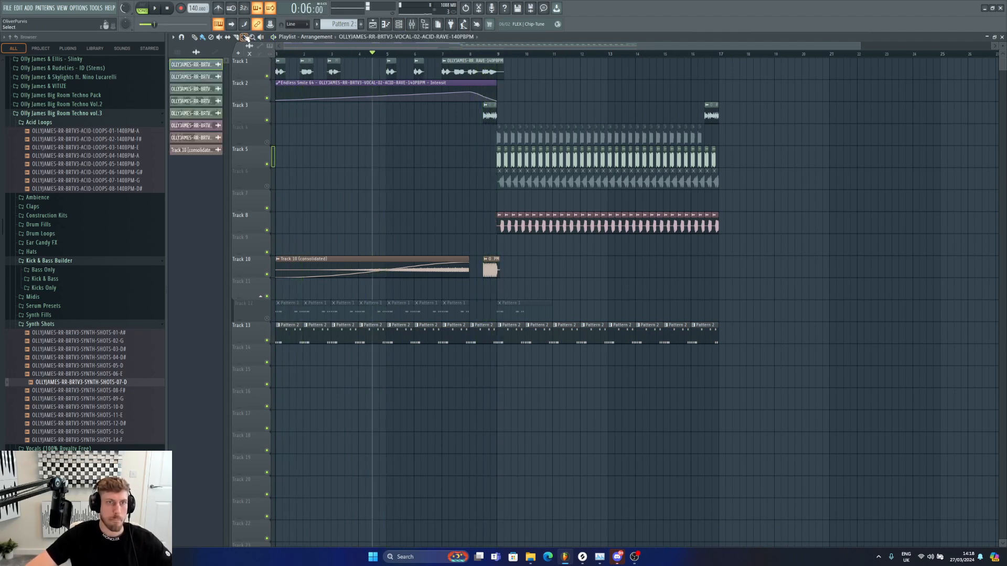
Step: Copy a vocal chop clip on track 1 into the empty gap around bar 4
{"action": "key", "text": "space"}
{"action": "left_click", "coordinate": [194, 38]}
{"action": "left_click_drag", "start_coordinate": [469, 65], "coordinate": [359, 64]}
{"action": "left_click", "coordinate": [372, 53]}
{"action": "left_click", "coordinate": [369, 53]}
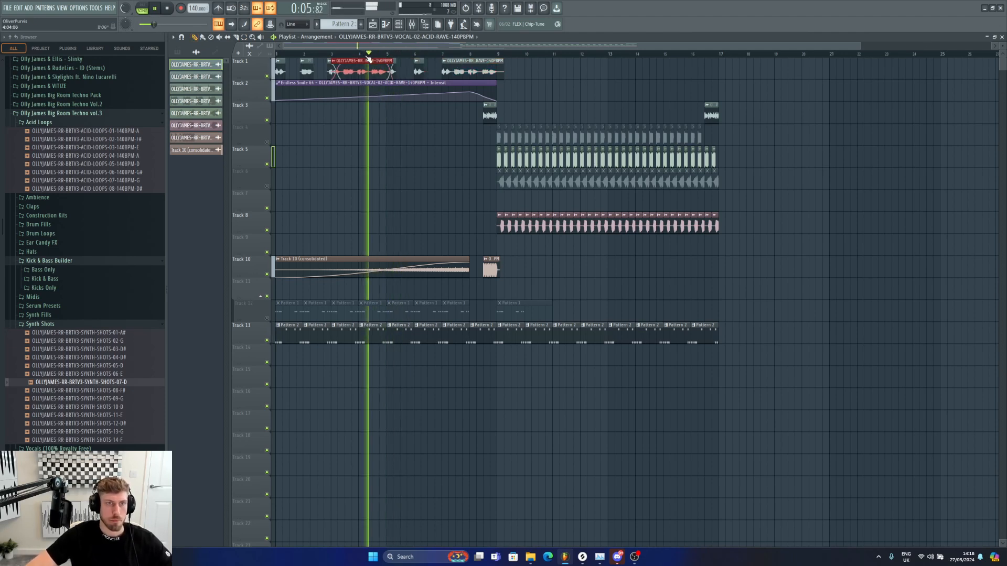
{"action": "left_click_drag", "start_coordinate": [333, 64], "coordinate": [367, 64]}
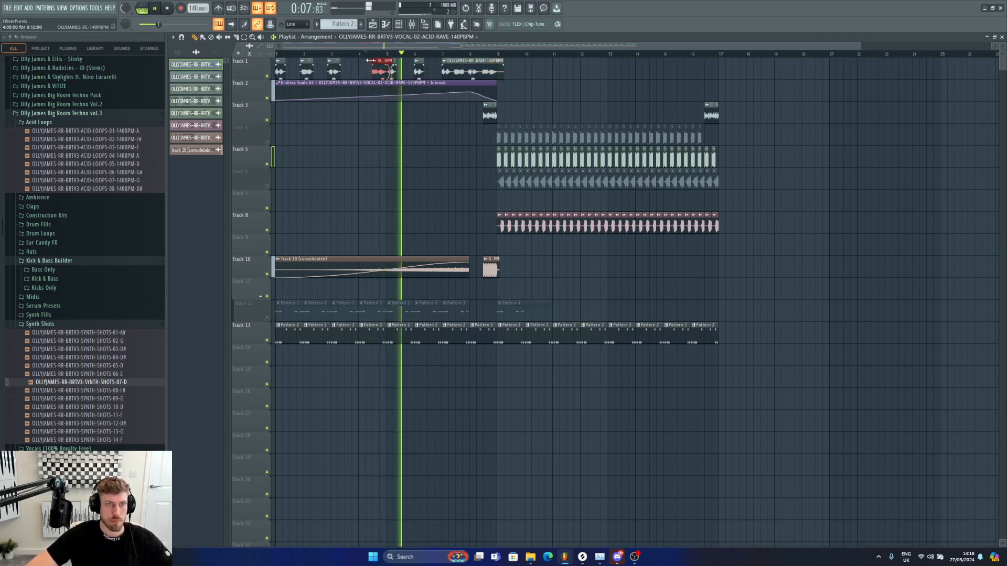
{"action": "mouse_move", "coordinate": [391, 72]}
{"action": "left_mouse_down"}
{"action": "mouse_move", "coordinate": [391, 93]}
{"action": "mouse_move", "coordinate": [391, 72]}
{"action": "left_mouse_up"}
{"action": "right_click", "coordinate": [397, 71]}
{"action": "right_click", "coordinate": [391, 72]}
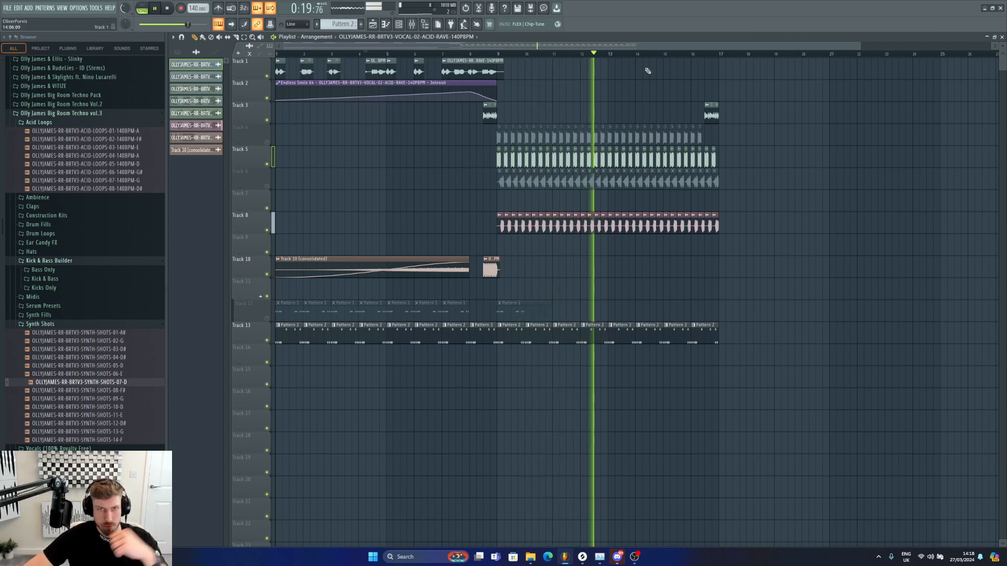
Step: Open Pattern 2's channel rack and inspect the Serum #2 layer, its synth window and mixer insert during playback
{"action": "double_click", "coordinate": [517, 334]}
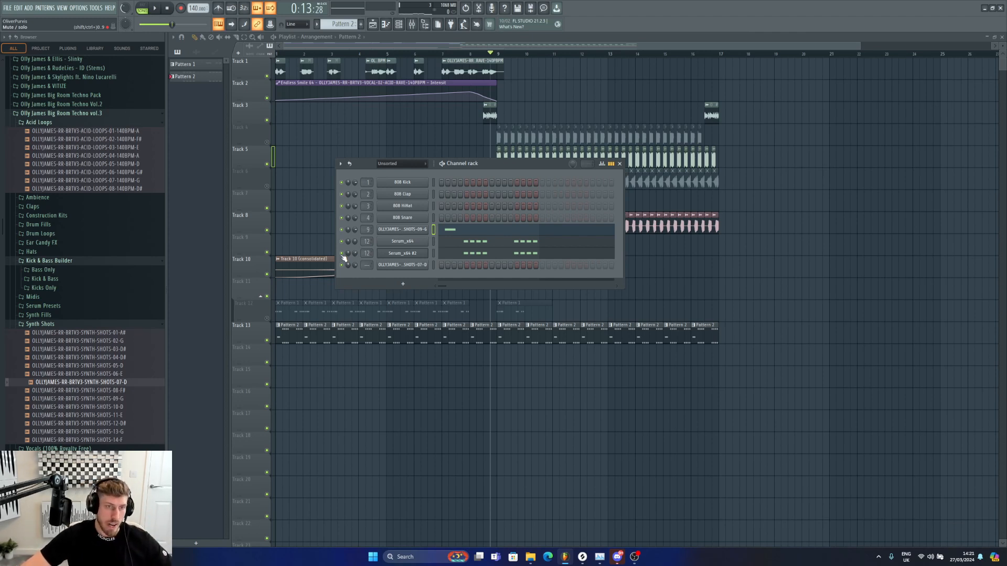
{"action": "left_click", "coordinate": [410, 254]}
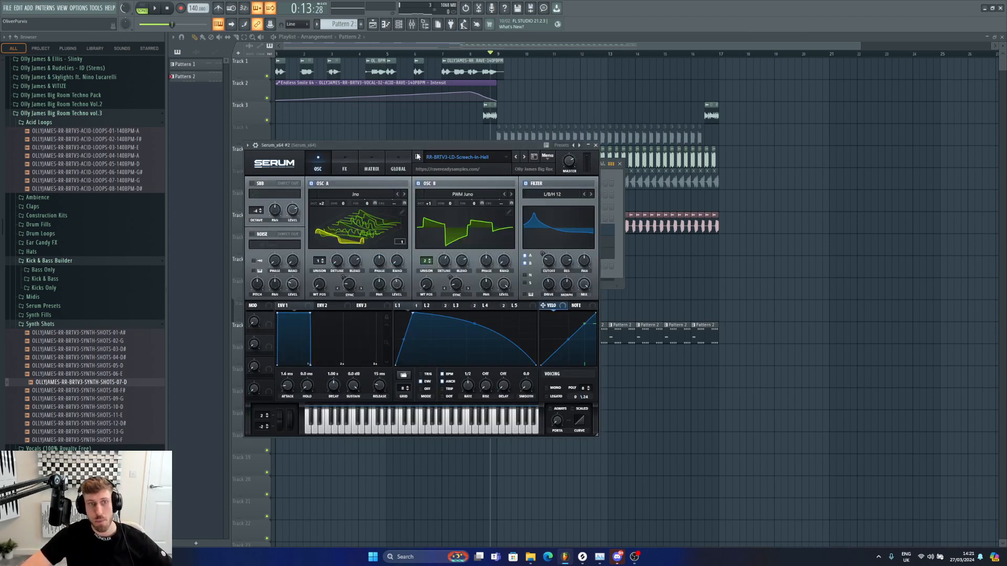
{"action": "left_click", "coordinate": [619, 177]}
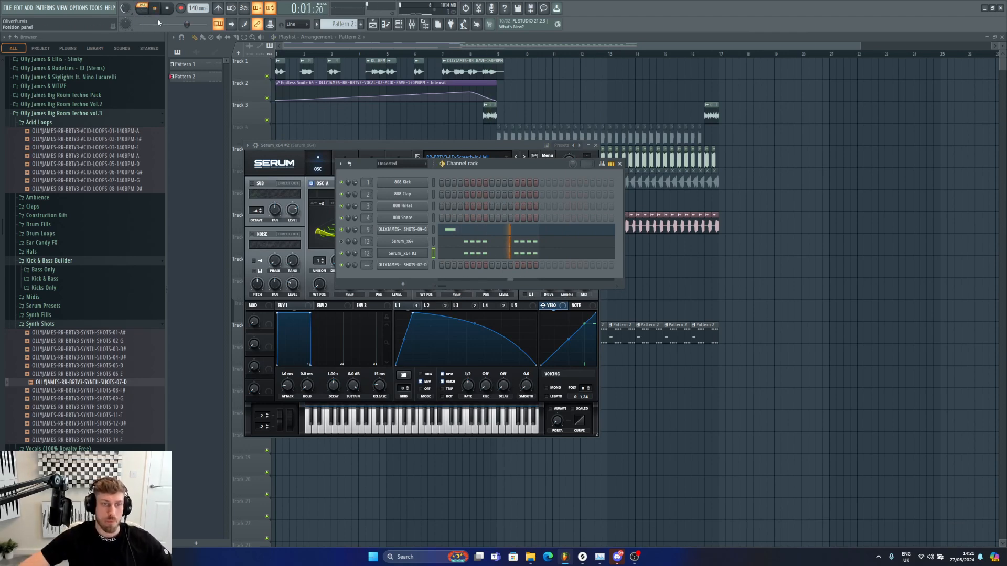
{"action": "key", "text": "space"}
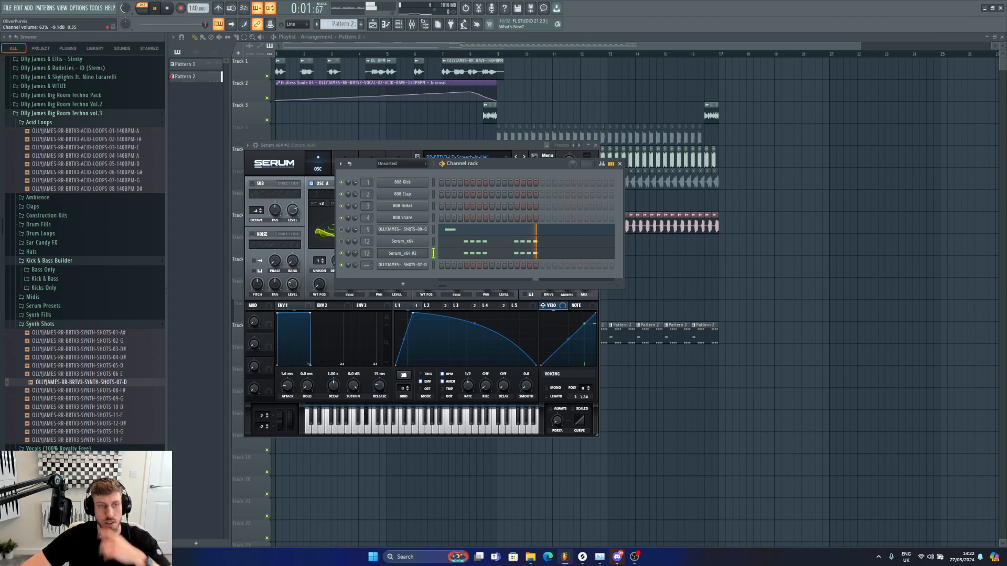
{"action": "left_click", "coordinate": [403, 253]}
{"action": "left_click", "coordinate": [399, 25]}
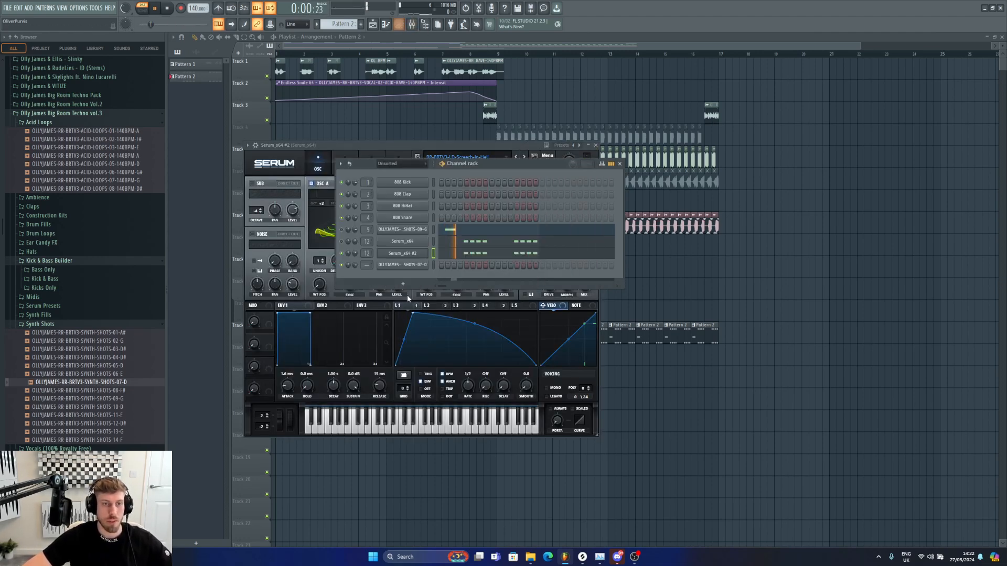
{"action": "left_click", "coordinate": [413, 27]}
{"action": "key", "text": "space"}
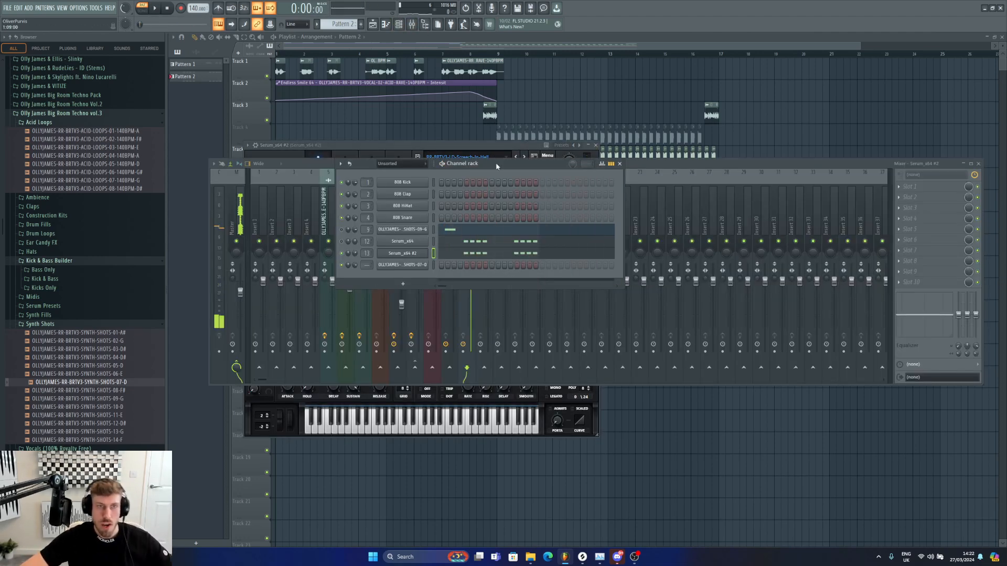
{"action": "left_click", "coordinate": [458, 145]}
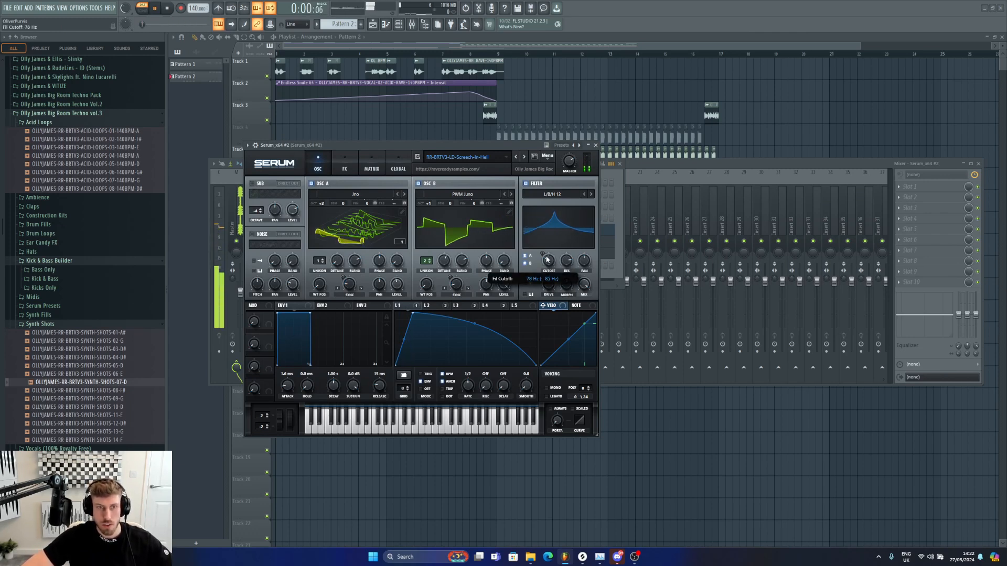
{"action": "left_click", "coordinate": [704, 167]}
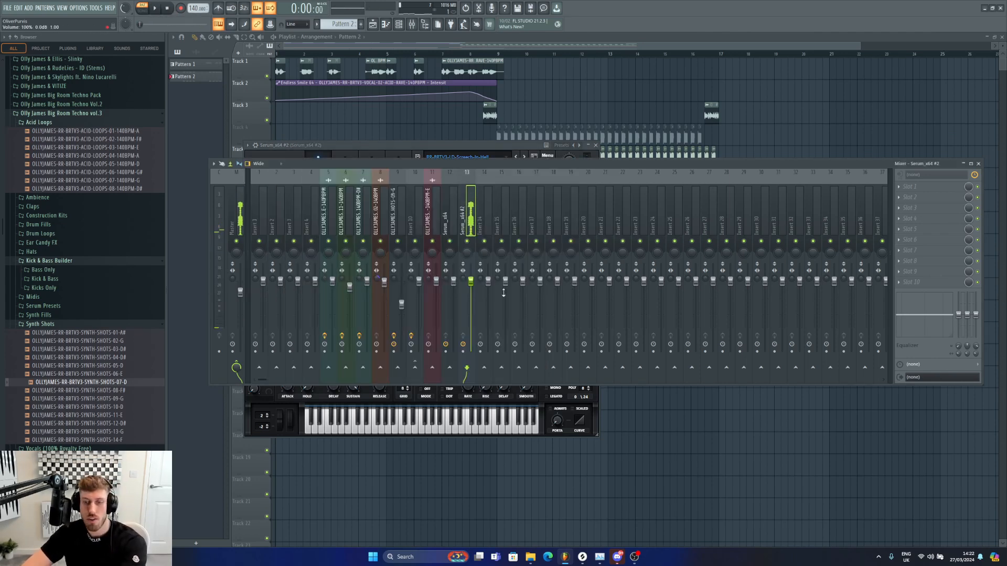
{"action": "left_click", "coordinate": [460, 146]}
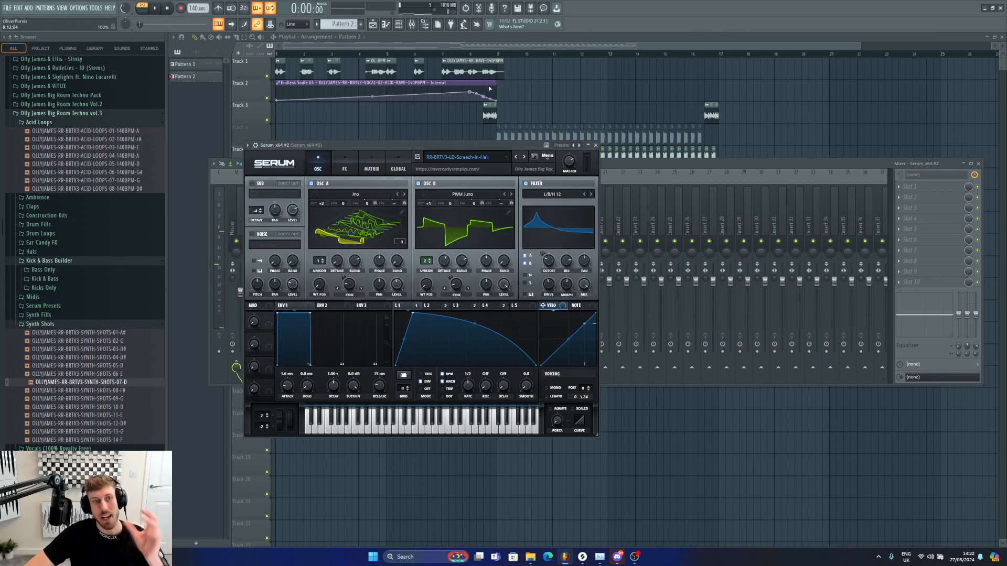
{"action": "left_click", "coordinate": [399, 24]}
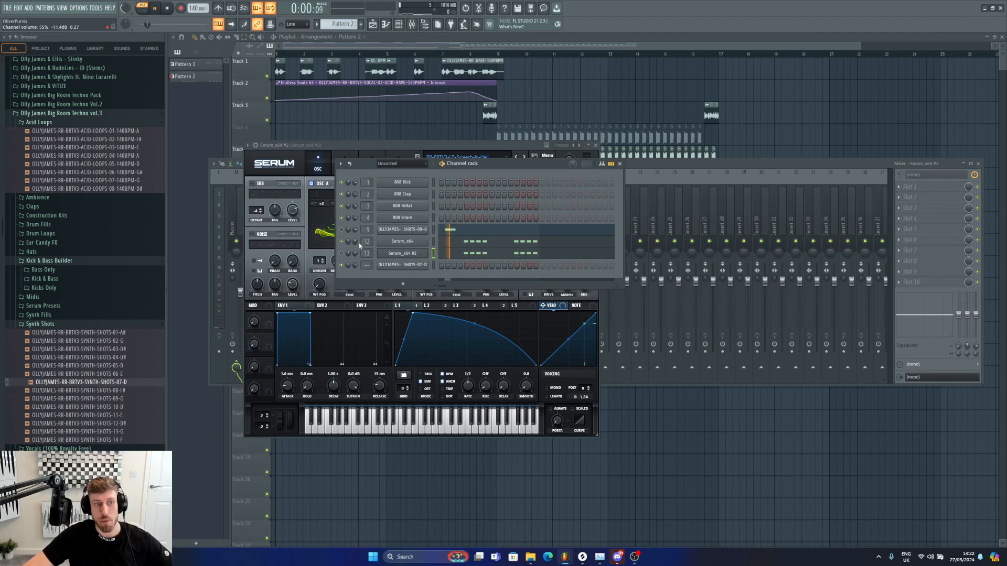
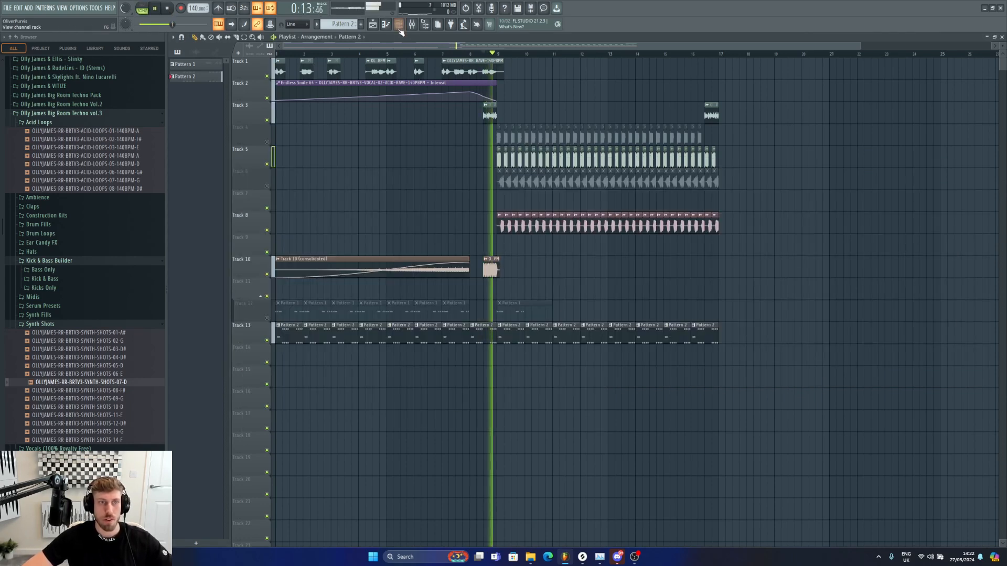
Step: Replace track 13's repeated Pattern 2 clips from bar 9 onward with one long Pattern 2 clip through about bar 17
{"action": "left_click", "coordinate": [399, 25]}
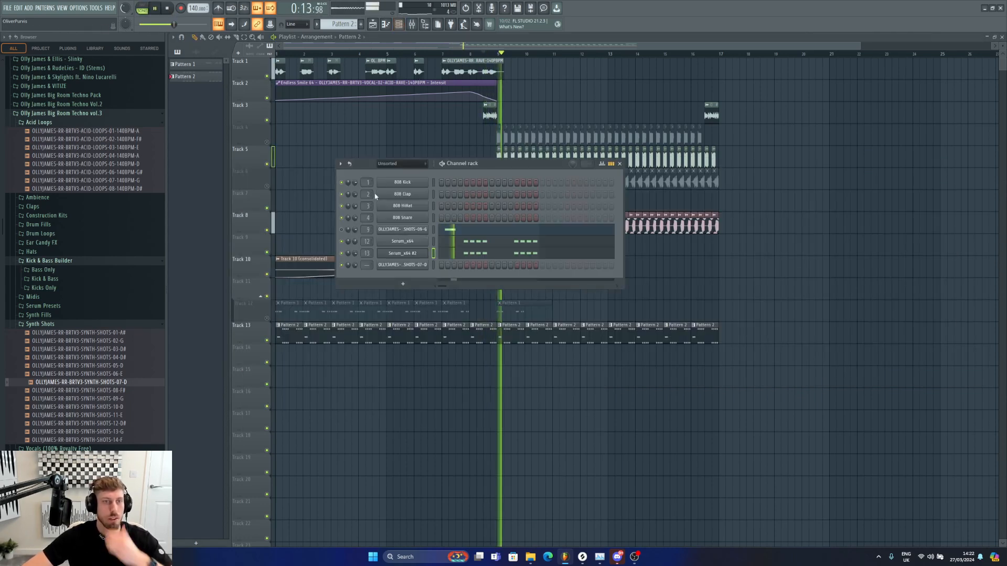
{"action": "key", "text": "F6"}
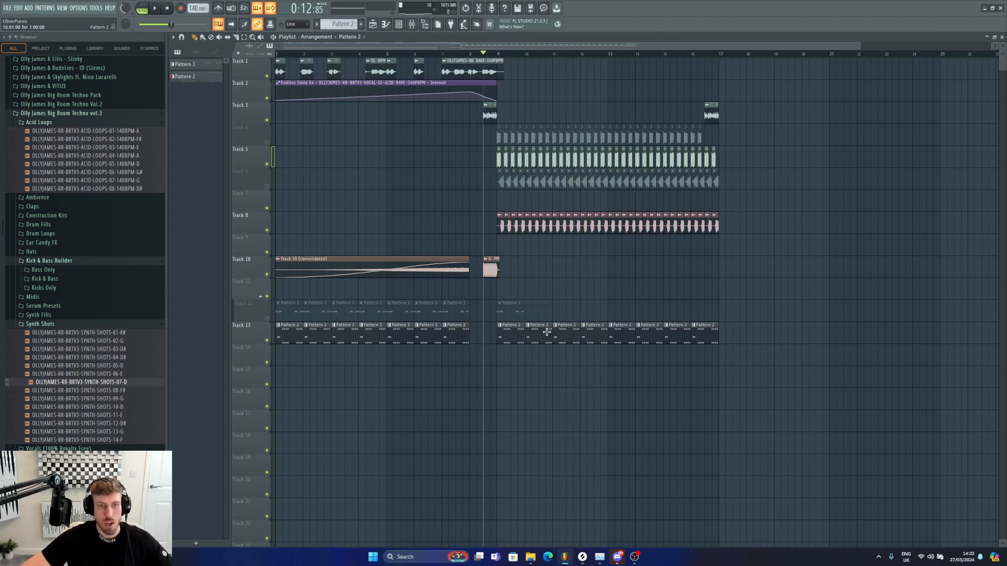
{"action": "left_click_drag", "start_coordinate": [547, 332], "coordinate": [709, 341]}
{"action": "left_click_drag", "start_coordinate": [520, 330], "coordinate": [740, 342]}
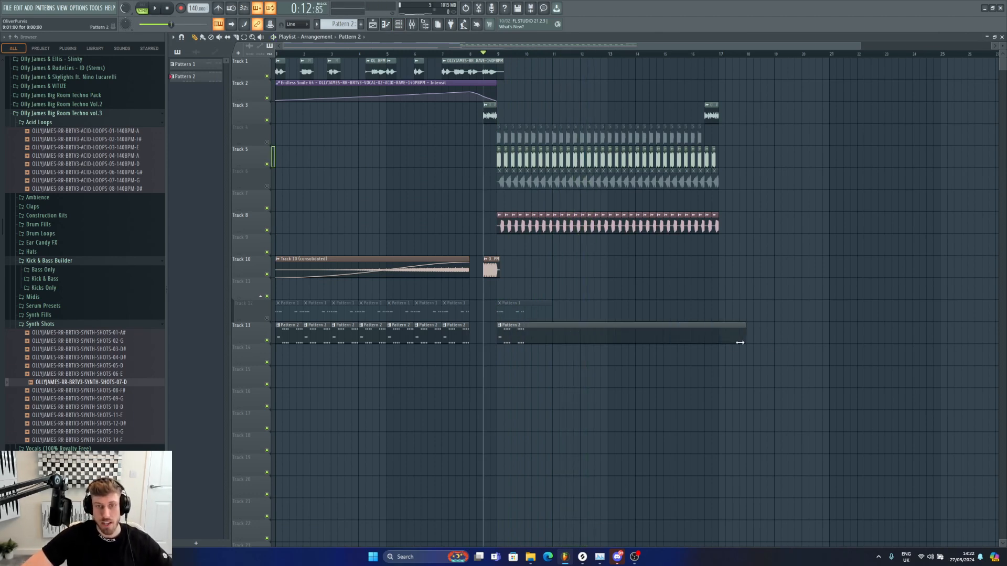
Step: Open the piano roll of the OLLYJAMES-RR-BRTV3-SYNTH-SHOTS-09-G channel and add a synth shot note around bar 3
{"action": "double_click", "coordinate": [692, 329]}
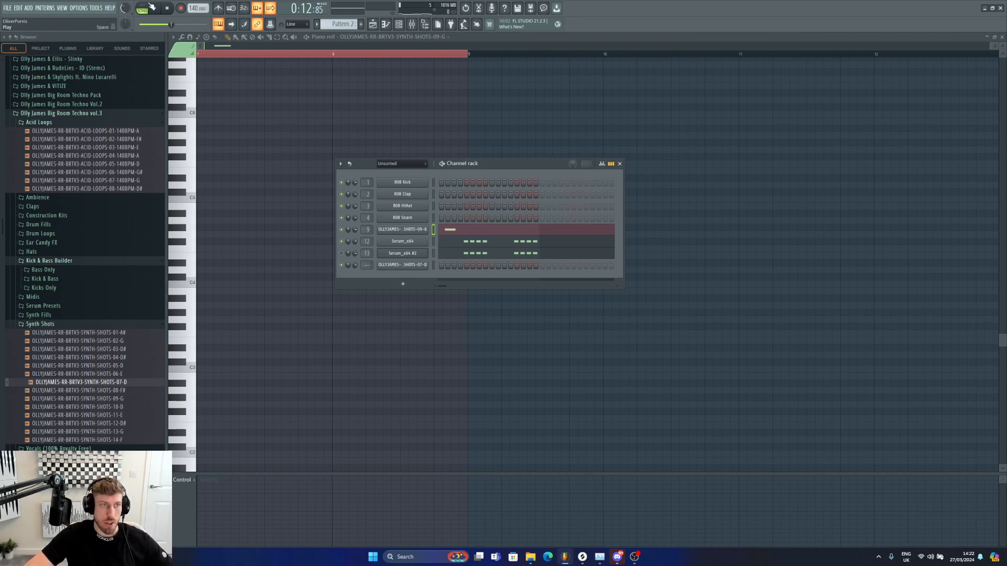
{"action": "right_click", "coordinate": [417, 230]}
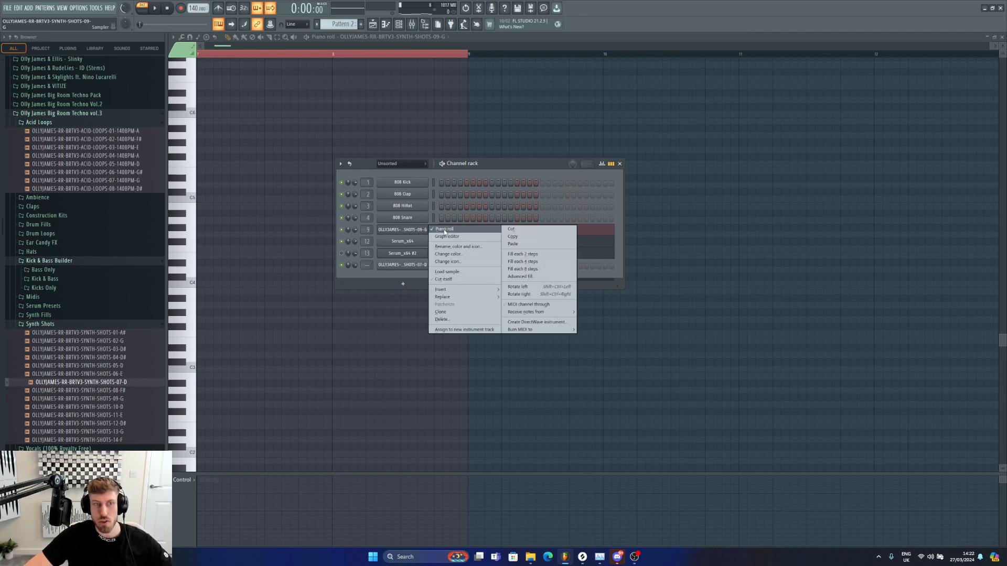
{"action": "left_click", "coordinate": [419, 230]}
{"action": "left_click", "coordinate": [419, 230]}
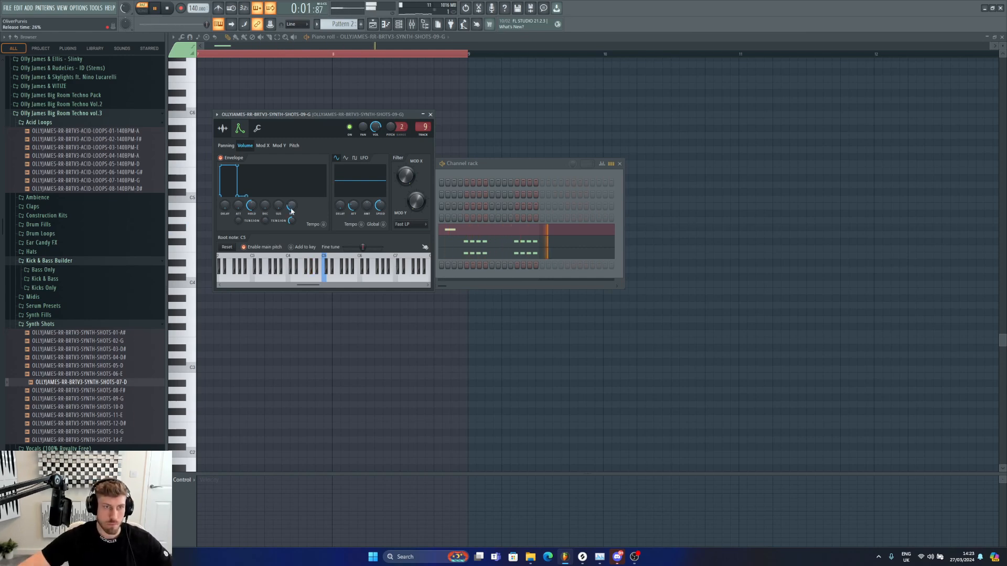
{"action": "left_click", "coordinate": [485, 170]}
{"action": "right_click", "coordinate": [419, 230]}
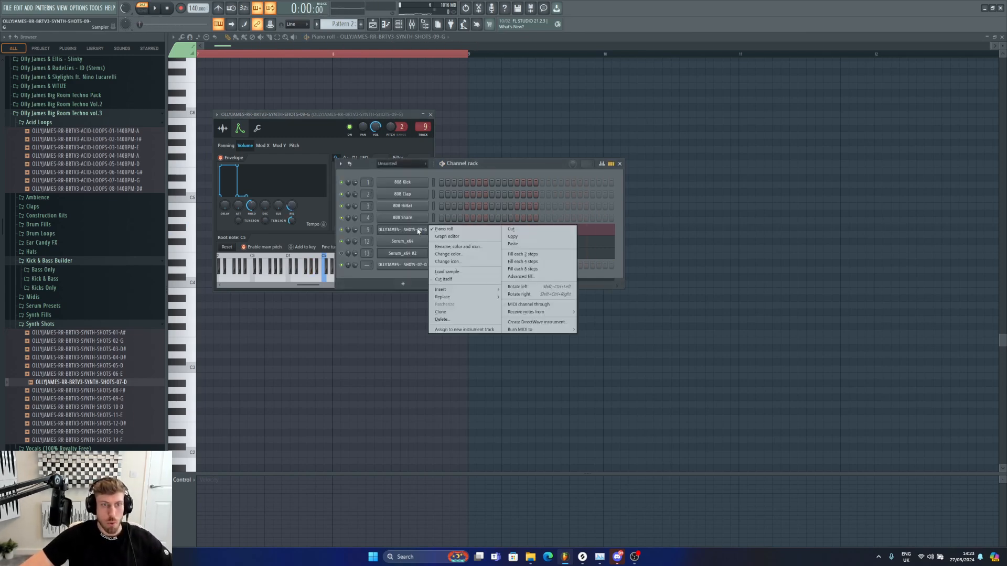
{"action": "left_click", "coordinate": [433, 228]}
{"action": "right_click", "coordinate": [418, 231]}
{"action": "left_click", "coordinate": [430, 228]}
{"action": "right_click", "coordinate": [430, 230]}
{"action": "left_click", "coordinate": [445, 229]}
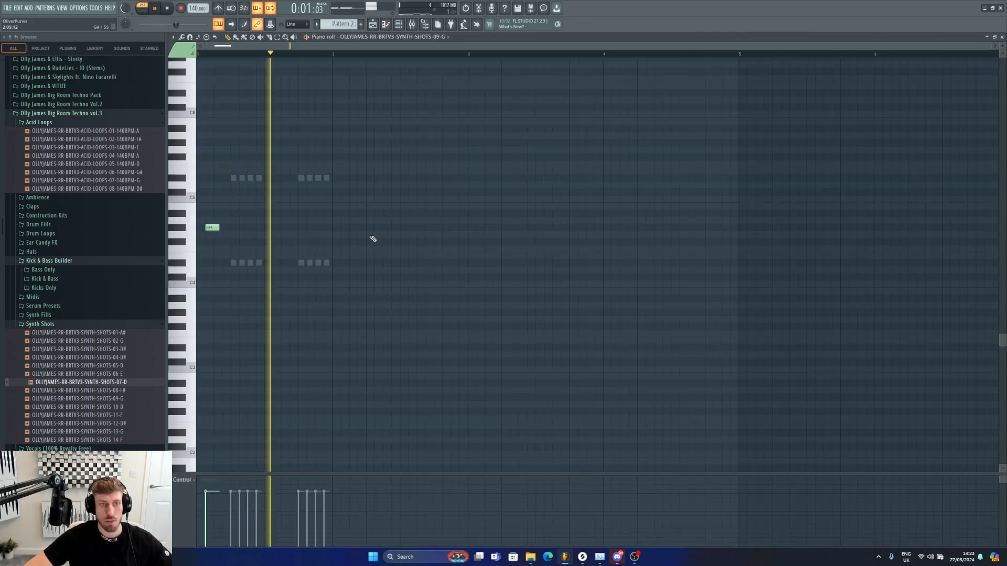
{"action": "left_click", "coordinate": [483, 232]}
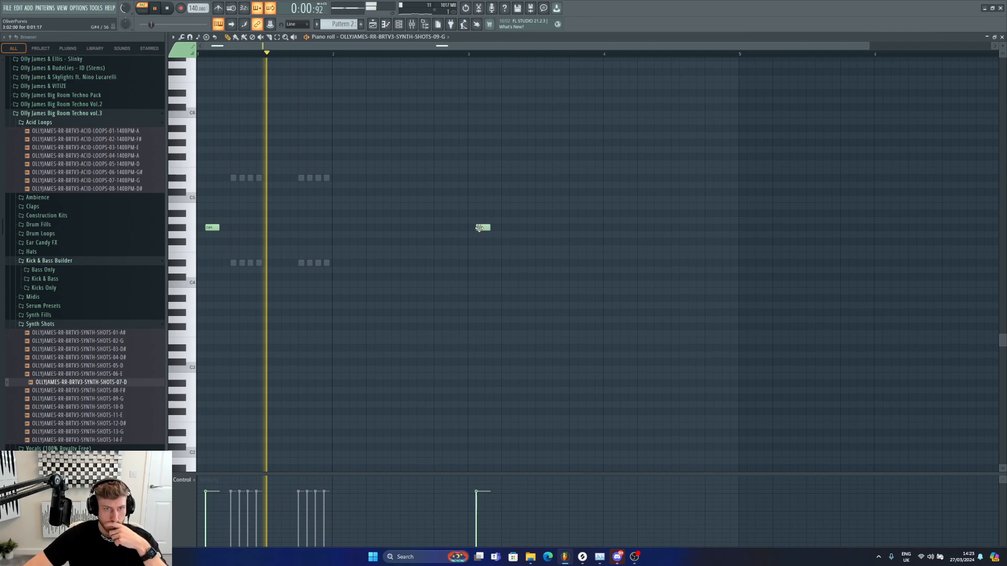
{"action": "left_click", "coordinate": [402, 26]}
{"action": "left_click", "coordinate": [402, 26]}
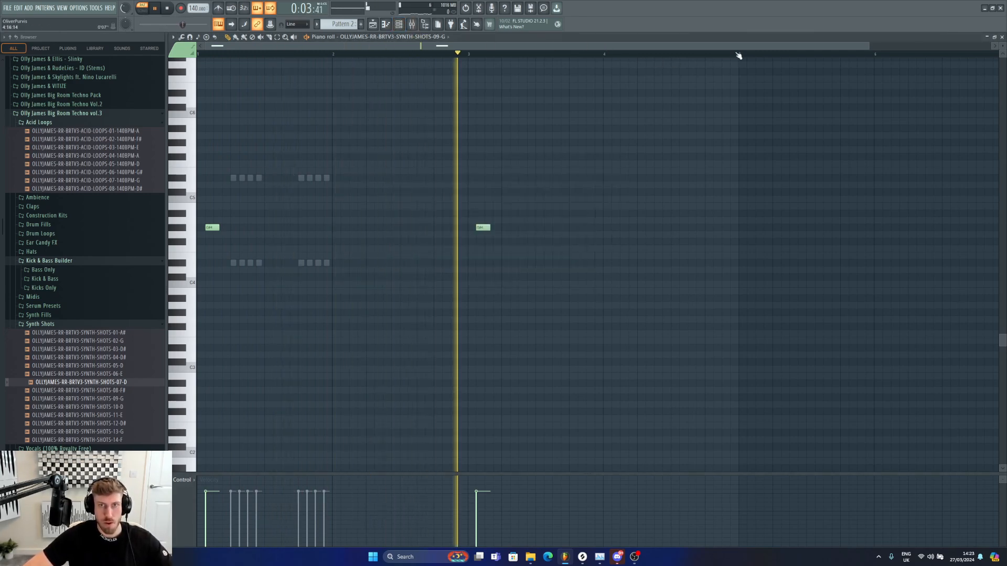
Step: Add another synth shot note just after bar 3 and turn grid snapping off
{"action": "key", "text": "space"}
{"action": "key", "text": "ctrl+a"}
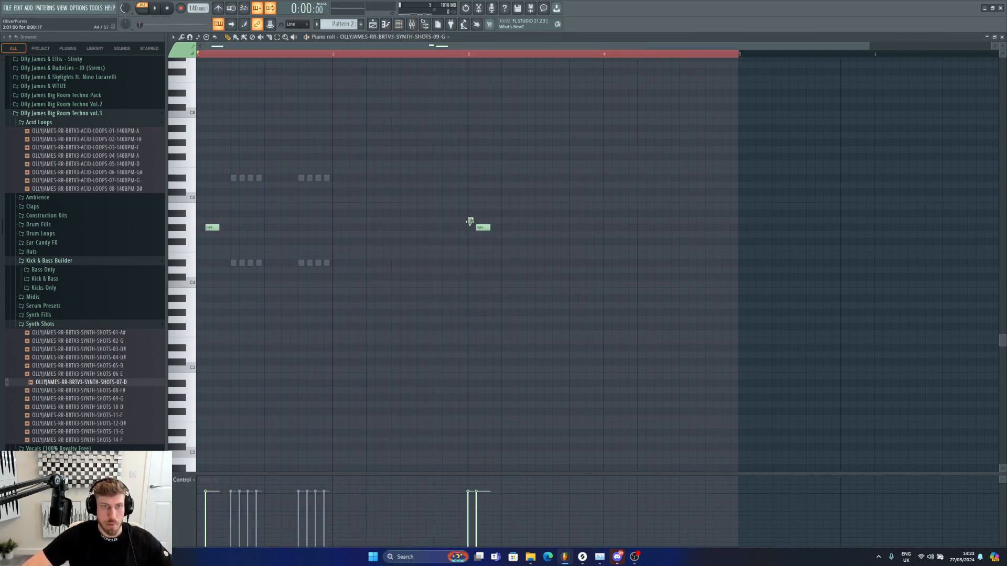
{"action": "left_click", "coordinate": [496, 227]}
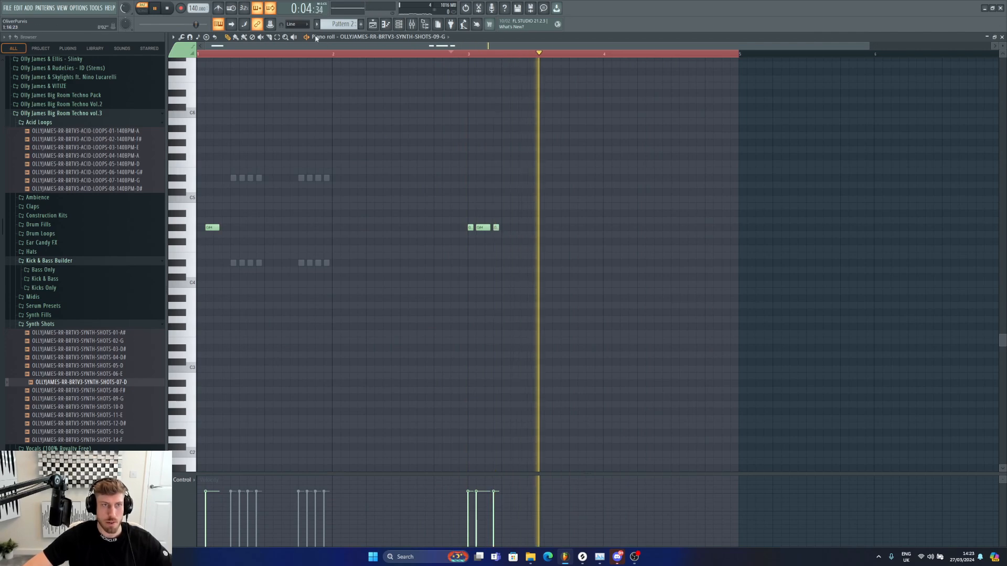
{"action": "key", "text": "space"}
{"action": "left_click", "coordinate": [296, 24]}
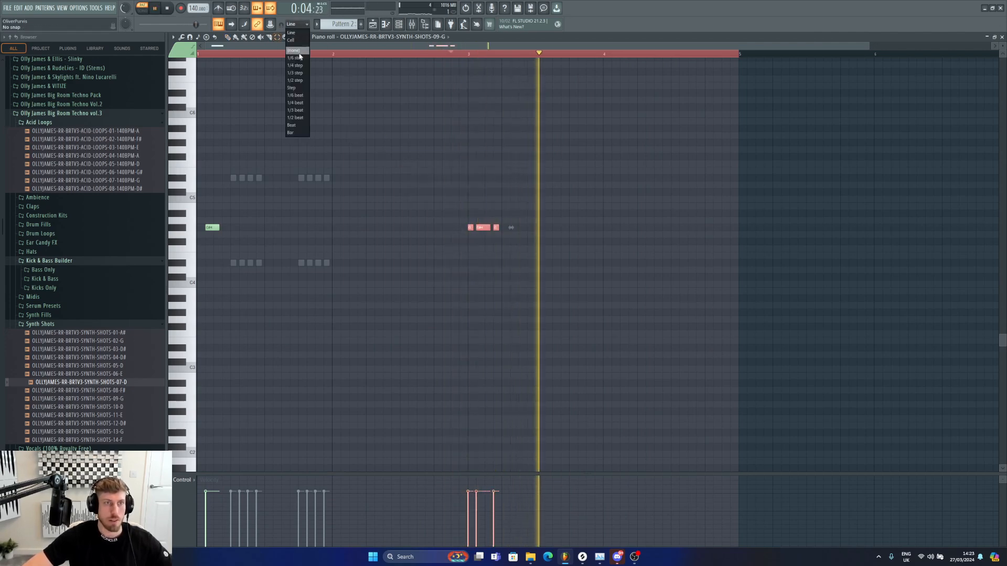
{"action": "left_click", "coordinate": [294, 39]}
Step: Open the SYNTH-SHOTS-09-G channel settings and adjust its volume envelope release while auditioning
{"action": "key", "text": "space"}
{"action": "key", "text": "F6"}
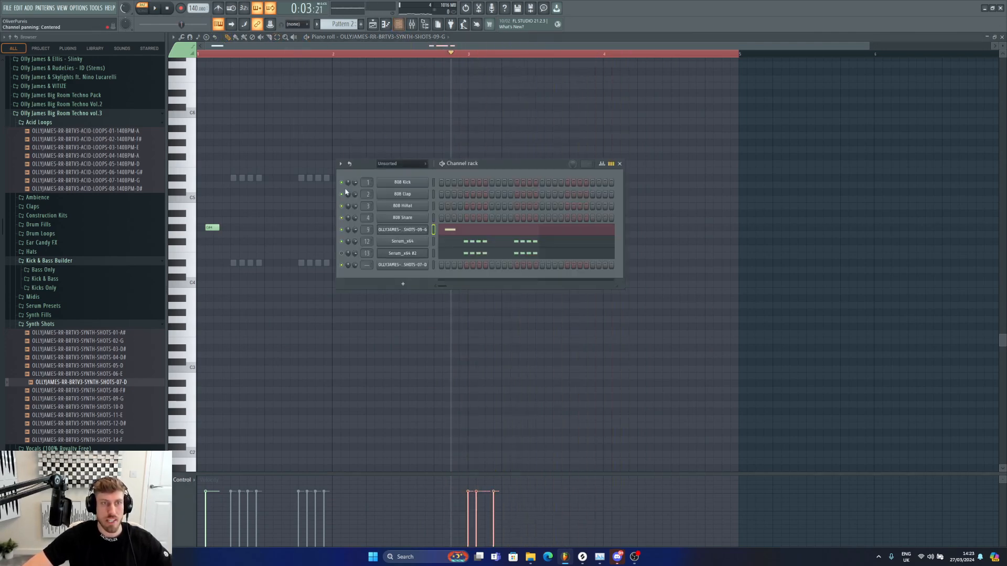
{"action": "left_click", "coordinate": [408, 230]}
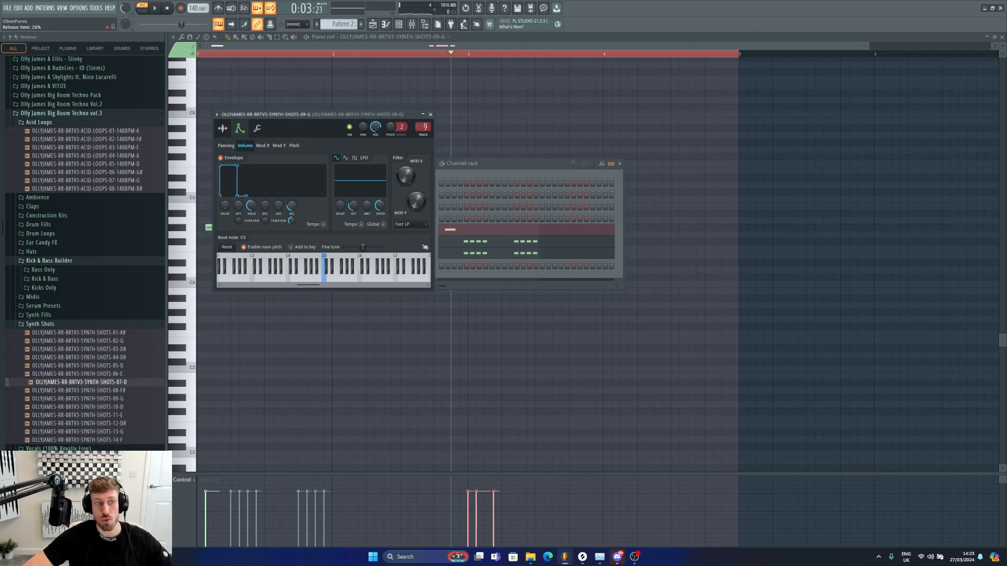
{"action": "key", "text": "space"}
{"action": "left_click_drag", "start_coordinate": [292, 205], "coordinate": [292, 210]}
{"action": "key", "text": "space"}
{"action": "key", "text": "space"}
{"action": "key", "text": "space"}
{"action": "key", "text": "space"}
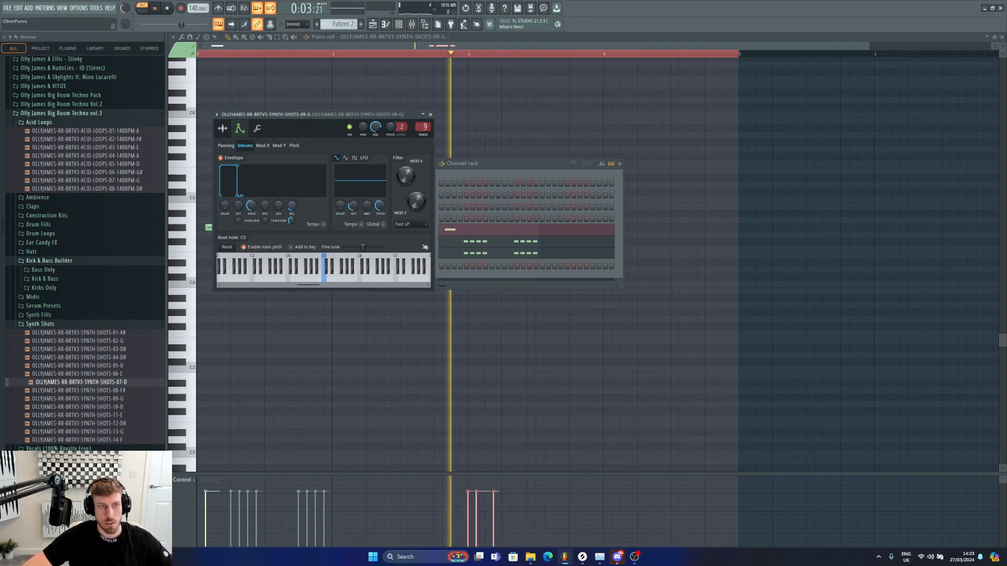
{"action": "key", "text": "space"}
{"action": "left_click", "coordinate": [251, 94]}
{"action": "right_click", "coordinate": [251, 94]}
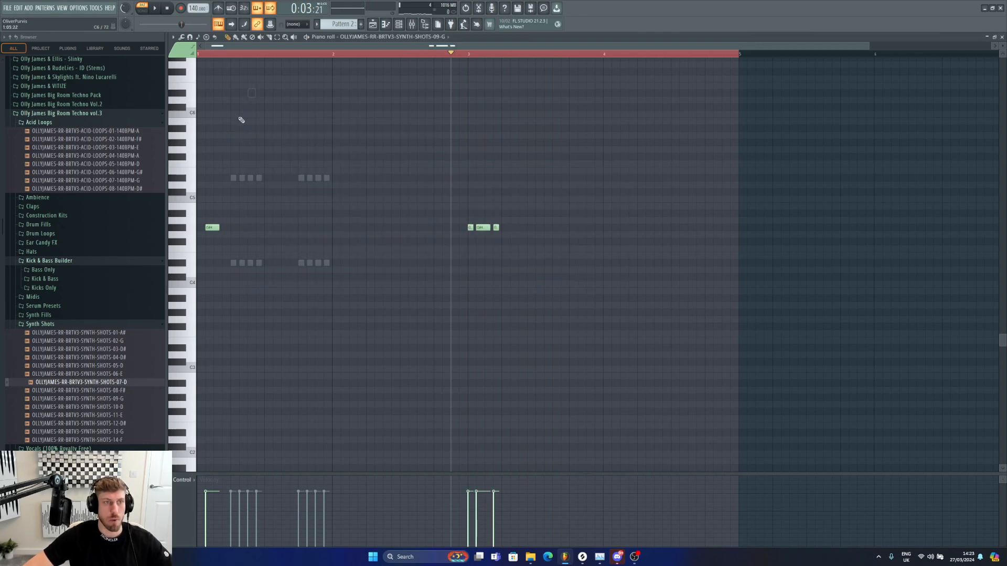
{"action": "key", "text": "space"}
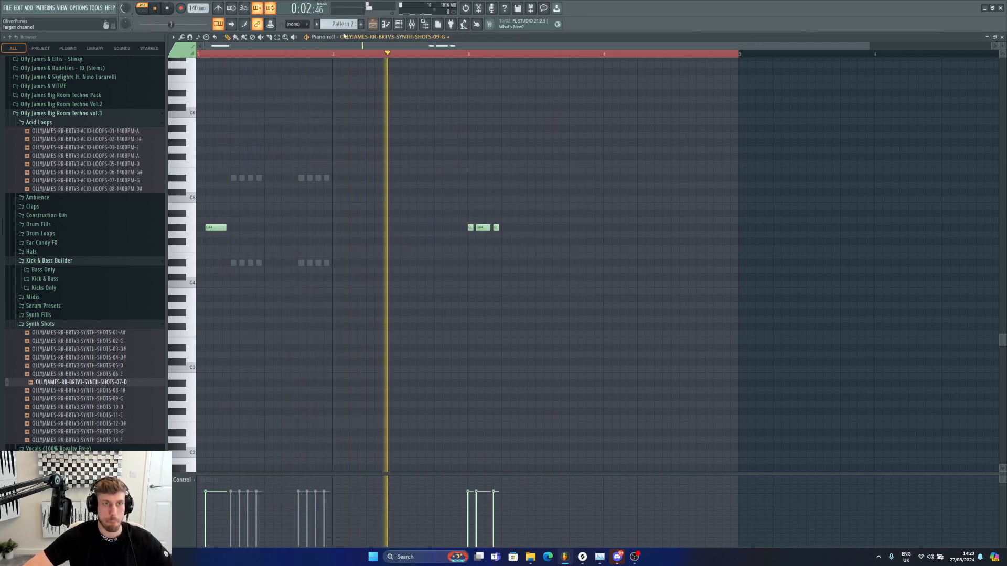
Step: Add a Transient Processor to the SYNTH-SHOTS-09-G channel's mixer insert
{"action": "key", "text": "F6"}
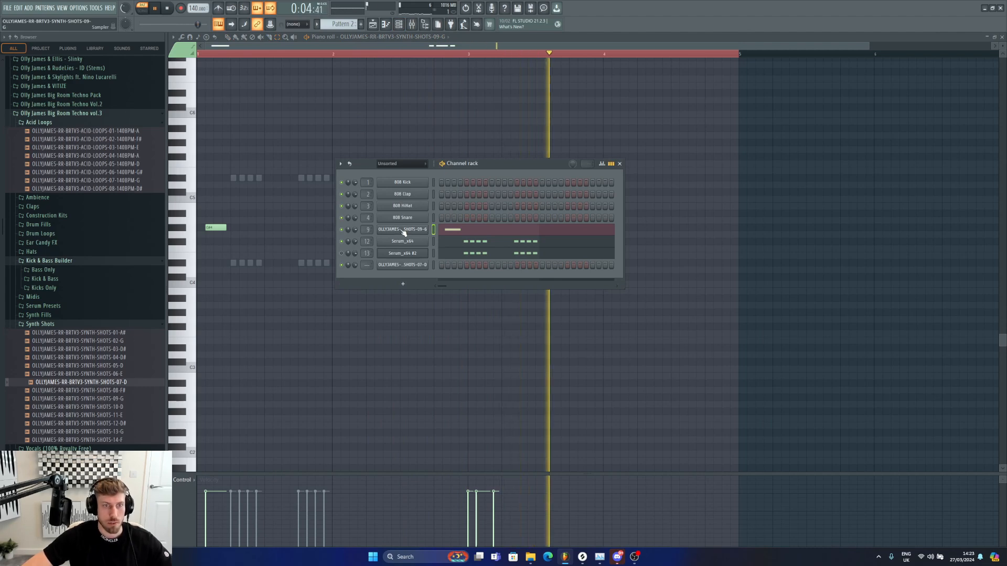
{"action": "left_click", "coordinate": [403, 230]}
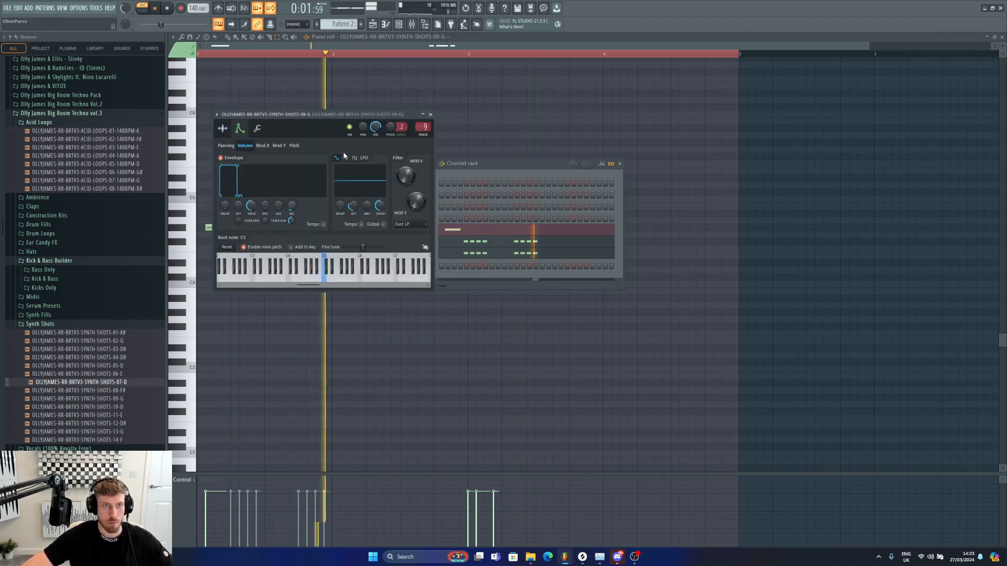
{"action": "left_click", "coordinate": [413, 25]}
{"action": "left_click", "coordinate": [909, 251]}
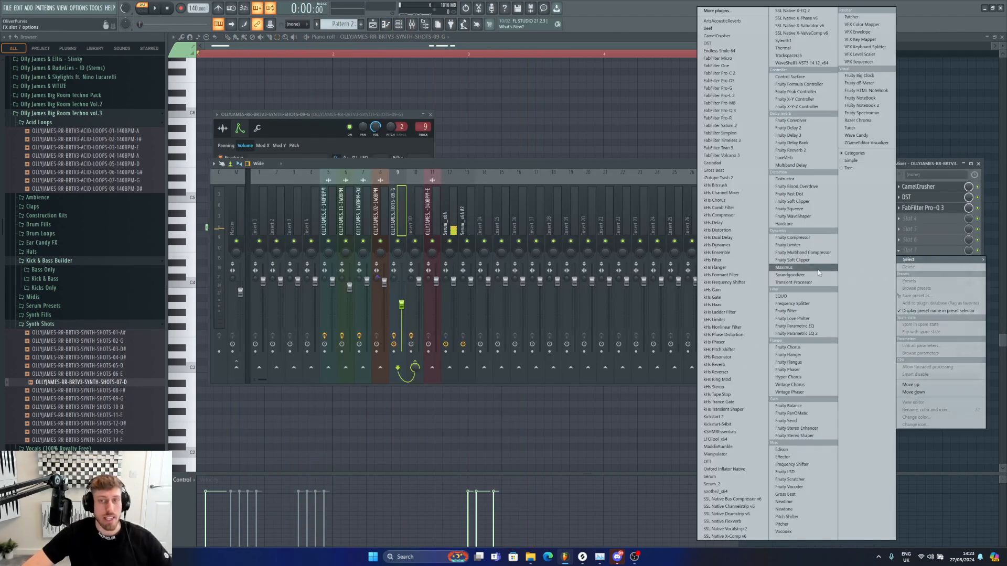
{"action": "left_click", "coordinate": [798, 283]}
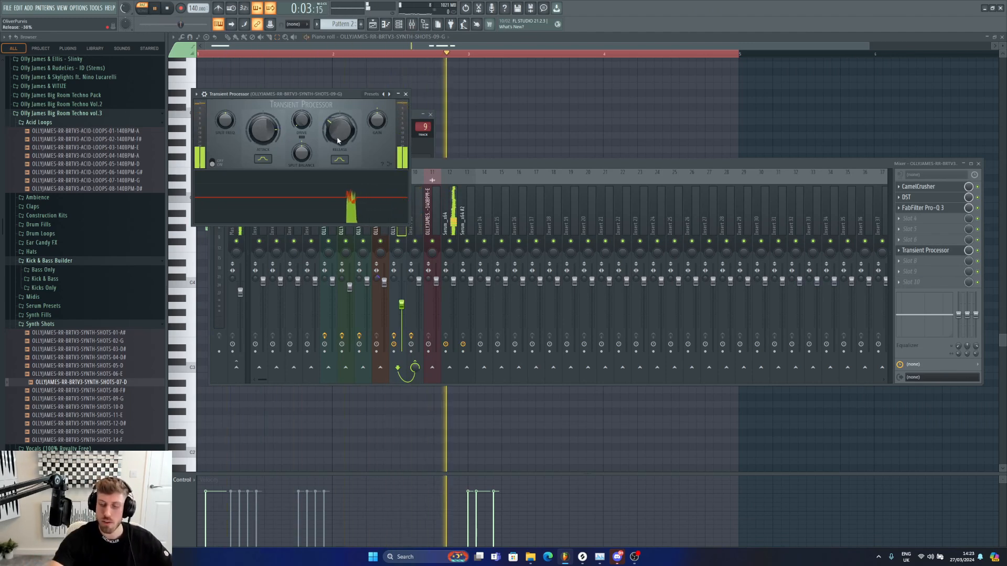
{"action": "key", "text": "space"}
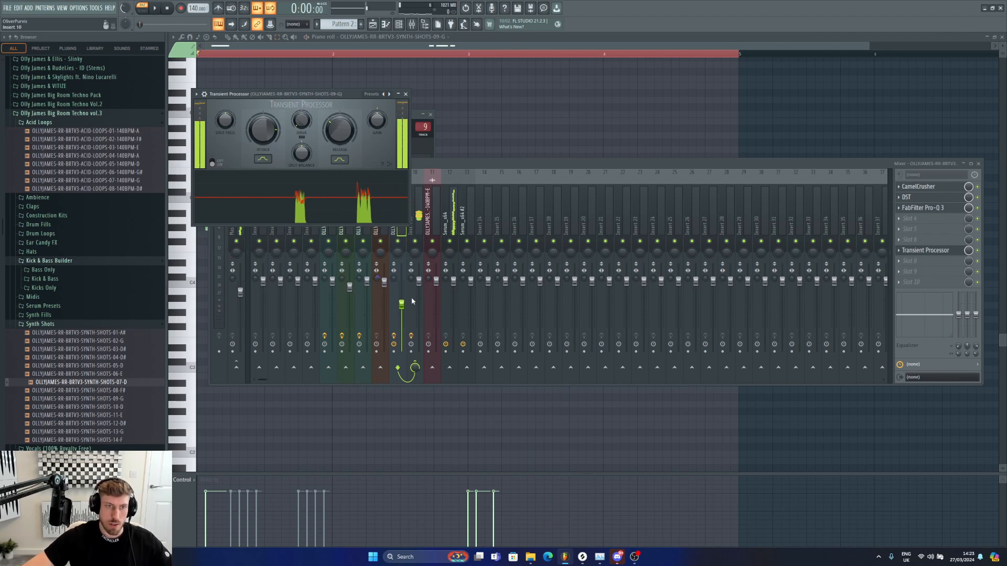
Step: Open the Serum_x64 channel's piano roll and set snapping to Line
{"action": "key", "text": "F6"}
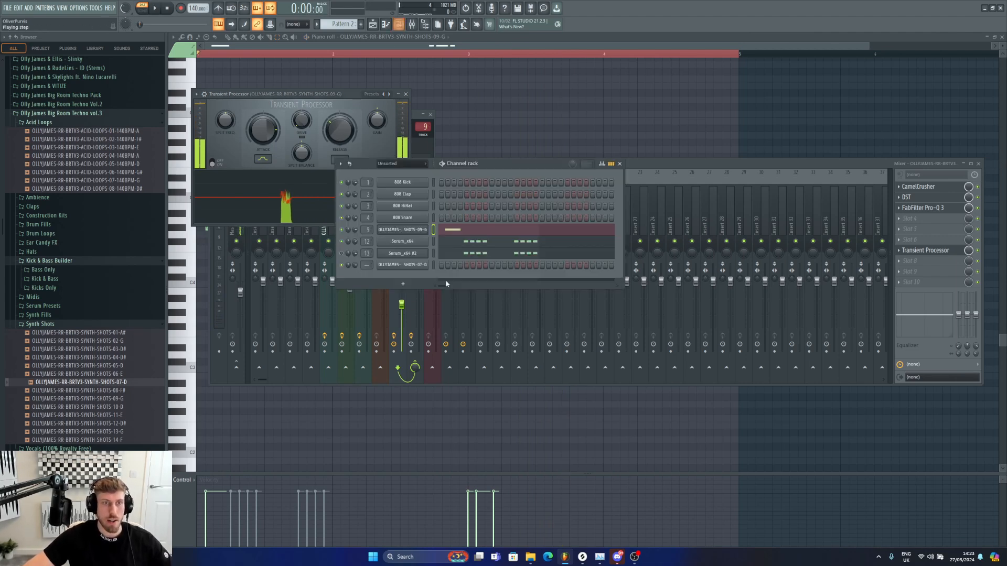
{"action": "right_click", "coordinate": [414, 246]}
{"action": "left_click", "coordinate": [441, 241]}
{"action": "left_click", "coordinate": [294, 24]}
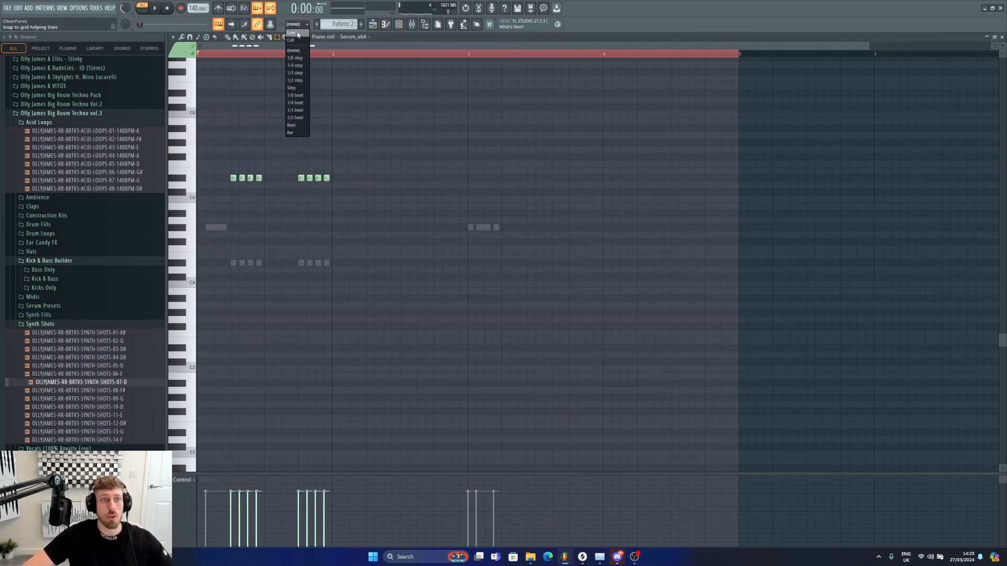
{"action": "left_click", "coordinate": [294, 33]}
Step: Select all Serum_x64 notes and duplicate them repeatedly to fill the pattern through bar 5
{"action": "key", "text": "ctrl+a"}
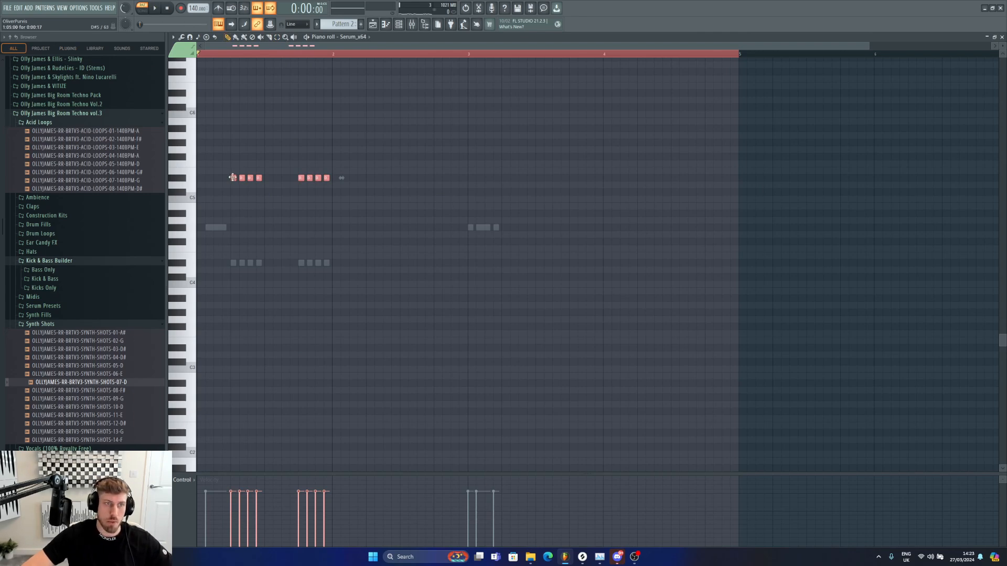
{"action": "key", "text": "ctrl+b"}
{"action": "key", "text": "space"}
{"action": "key", "text": "ctrl+b"}
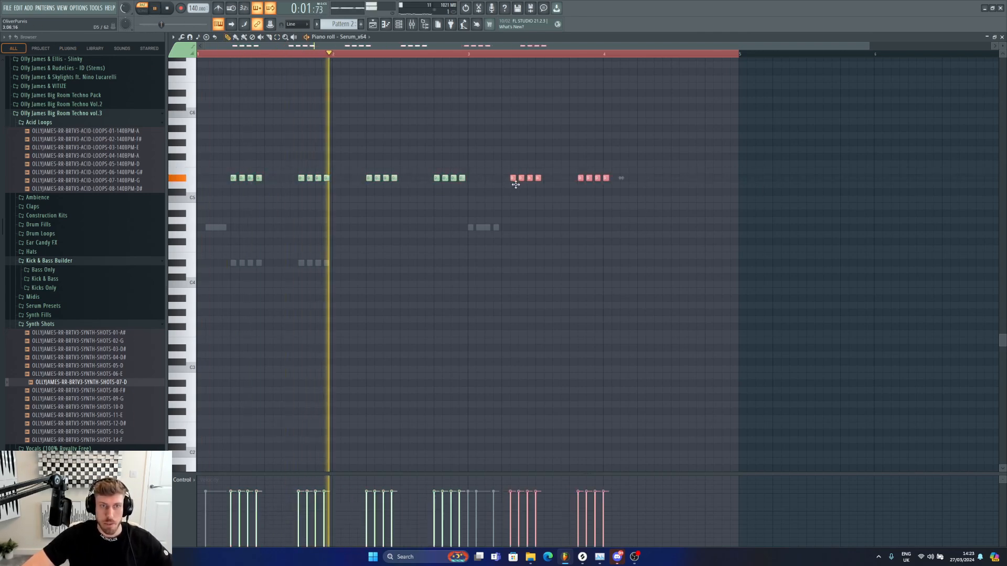
{"action": "left_click_drag", "start_coordinate": [515, 184], "coordinate": [506, 184]}
{"action": "key", "text": "space"}
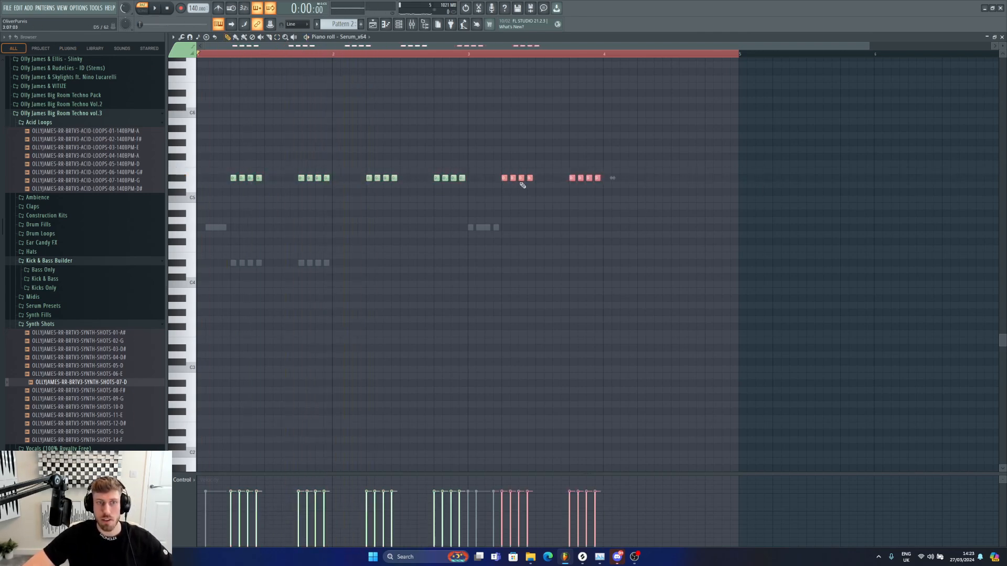
{"action": "key", "text": "space"}
{"action": "key", "text": "ctrl+b"}
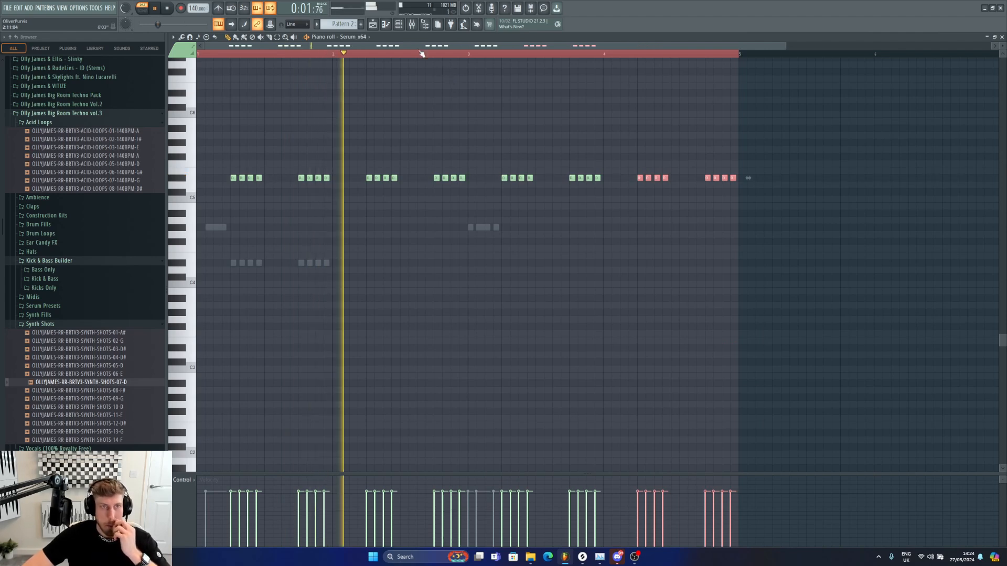
Step: Open the Serum_x64 channel and create an automation clip for its channel pitch
{"action": "left_click", "coordinate": [399, 24]}
{"action": "left_click", "coordinate": [417, 242]}
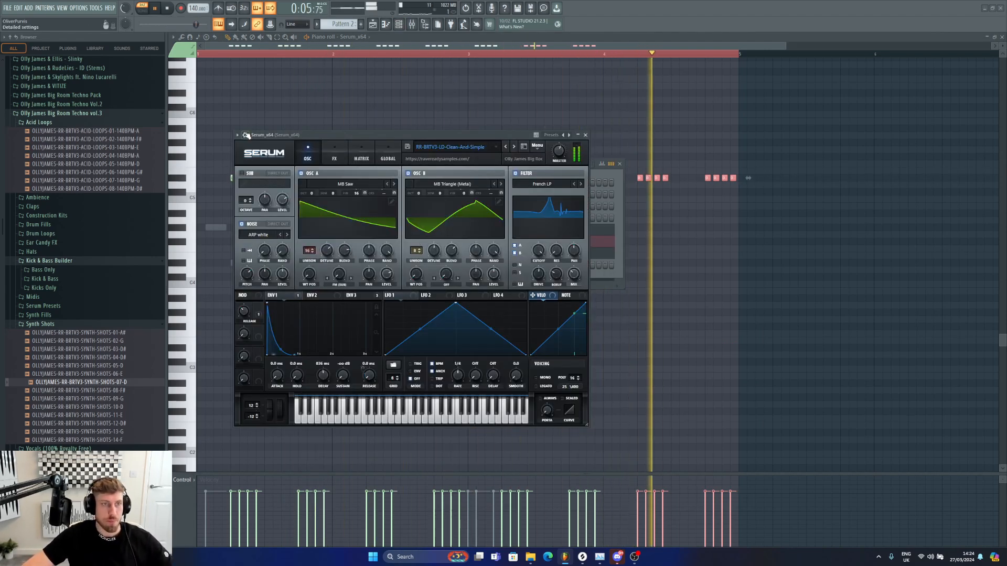
{"action": "left_click", "coordinate": [246, 135]}
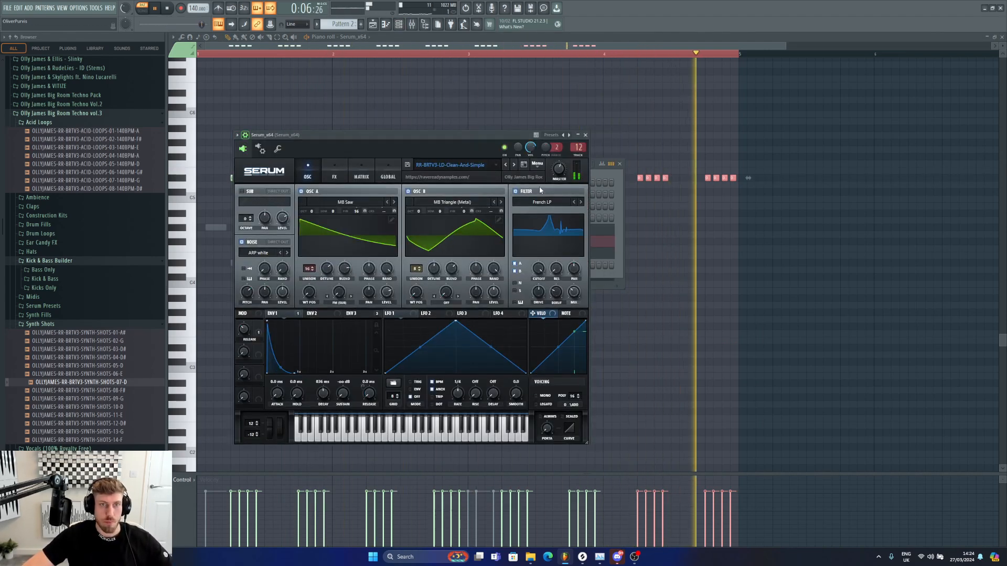
{"action": "right_click", "coordinate": [545, 149]}
{"action": "left_click", "coordinate": [558, 231]}
{"action": "left_click", "coordinate": [371, 24]}
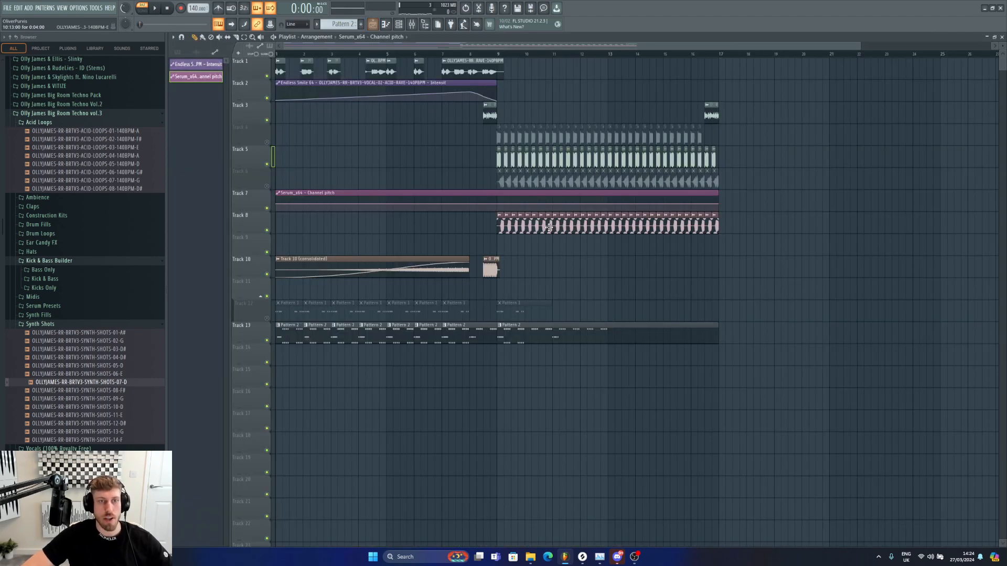
Step: Move the channel pitch automation clip to track 15 starting at bar 9 and delete track 13's Pattern 2 clips before bar 9
{"action": "left_click_drag", "start_coordinate": [357, 193], "coordinate": [592, 364]}
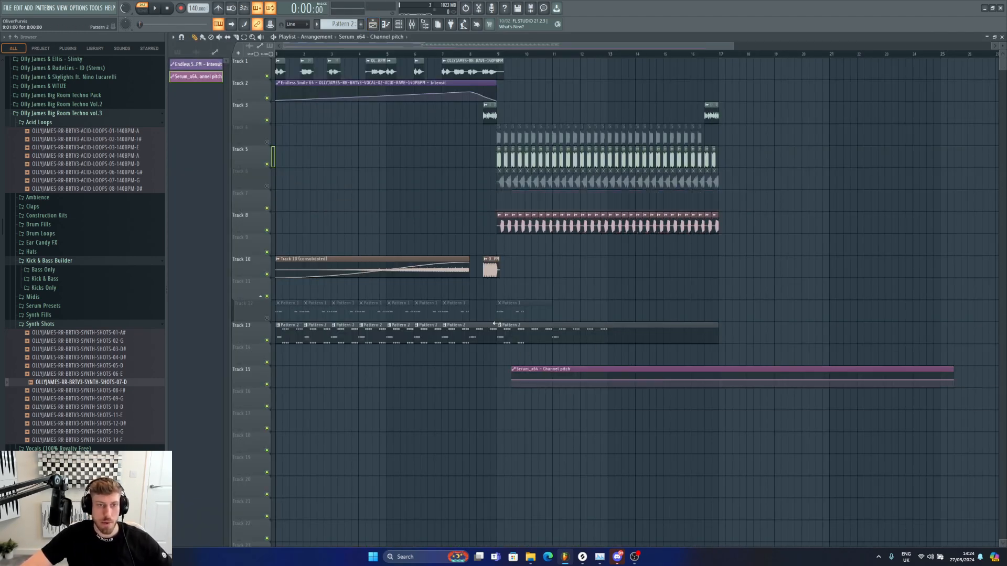
{"action": "right_click", "coordinate": [485, 333]}
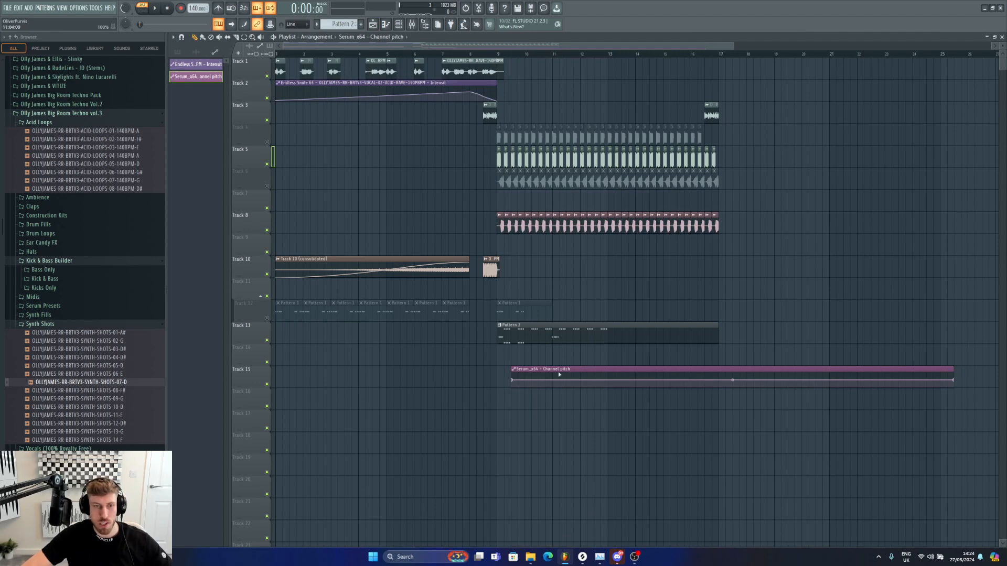
{"action": "left_click_drag", "start_coordinate": [523, 374], "coordinate": [514, 370]}
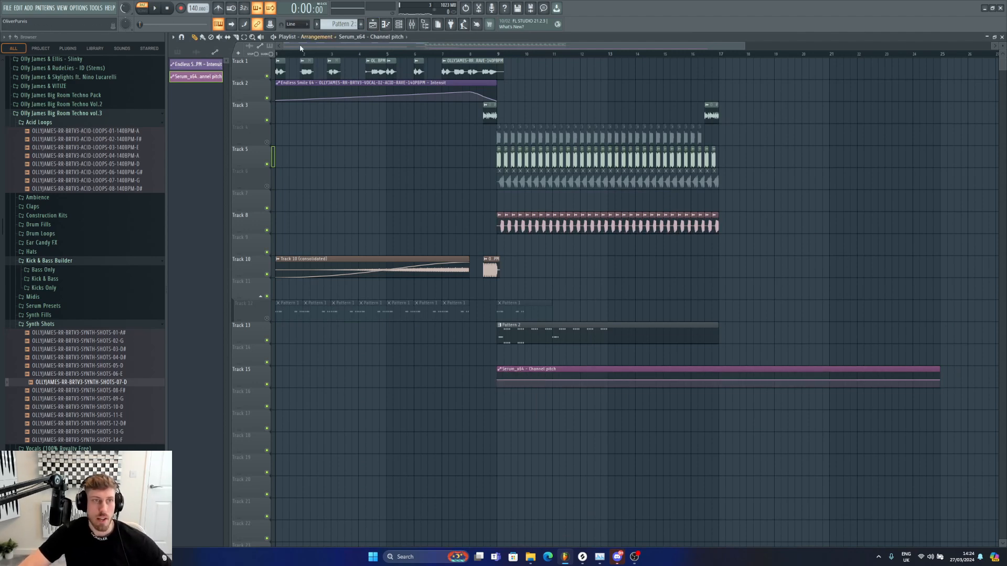
{"action": "left_click_drag", "start_coordinate": [286, 46], "coordinate": [486, 58]}
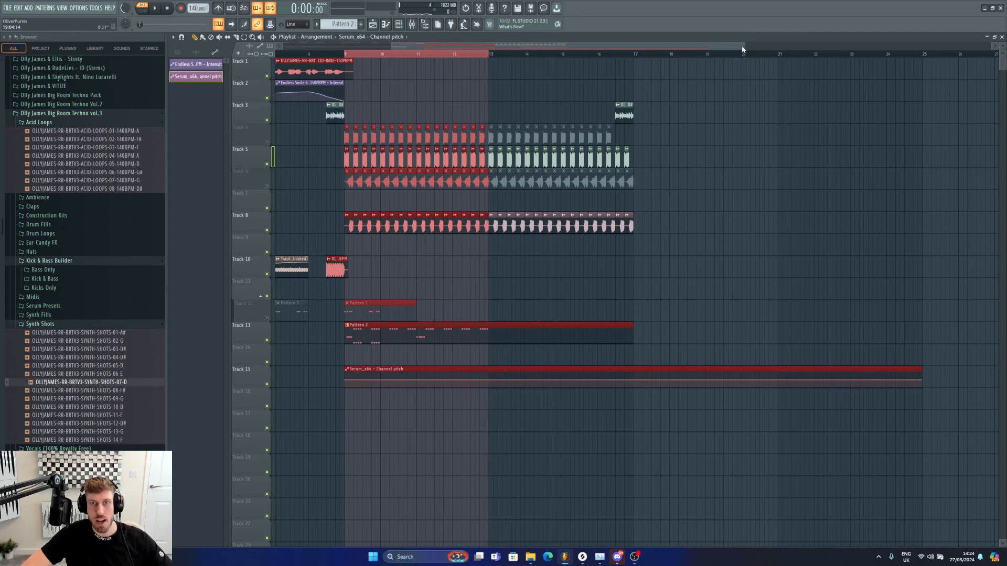
{"action": "left_click_drag", "start_coordinate": [742, 50], "coordinate": [472, 52]}
{"action": "left_click", "coordinate": [540, 84]}
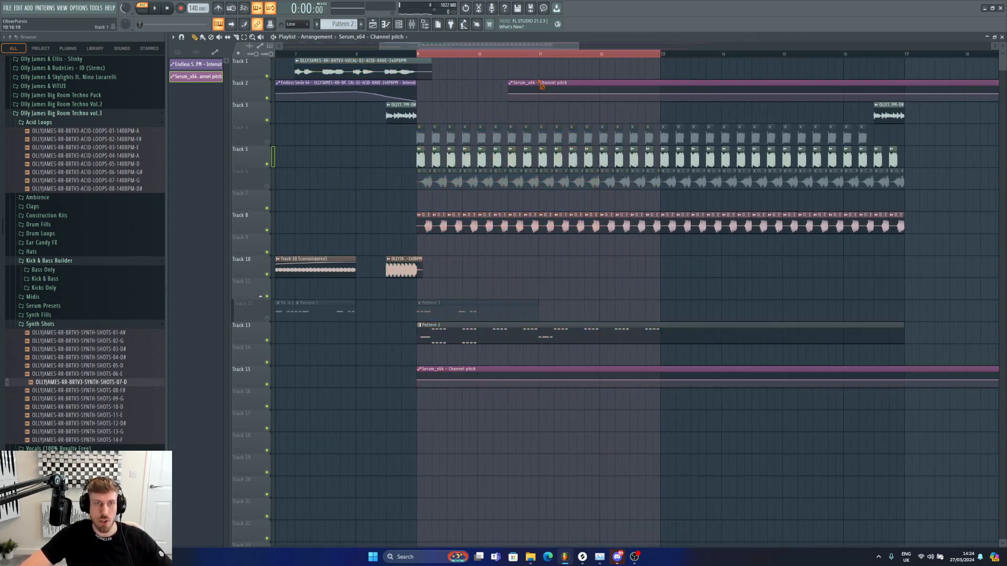
{"action": "right_click", "coordinate": [540, 84]}
Step: Move the channel pitch automation clip on track 15 later, to start around bar 11
{"action": "left_click_drag", "start_coordinate": [481, 367], "coordinate": [581, 366]}
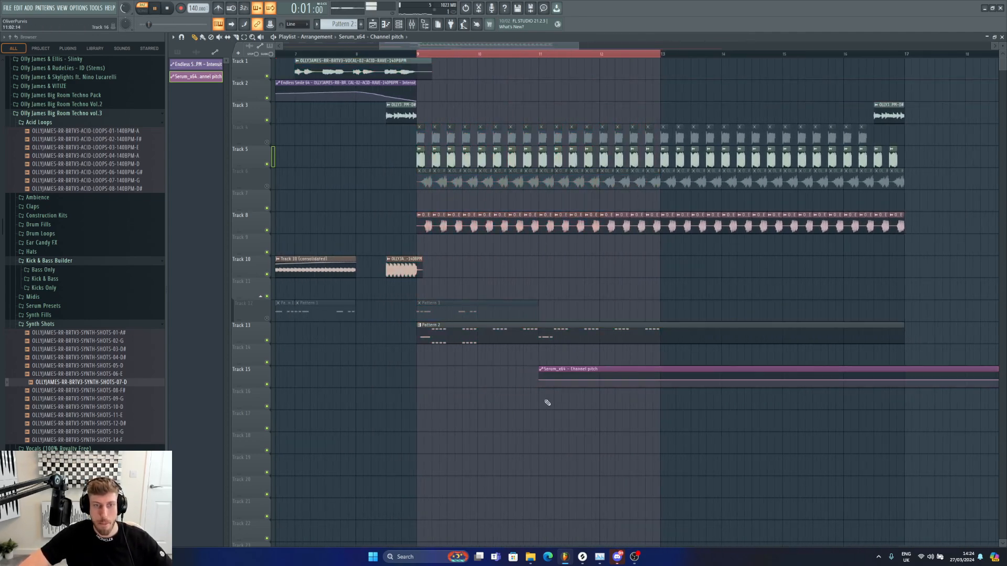
{"action": "key", "text": "l"}
{"action": "left_click_drag", "start_coordinate": [580, 384], "coordinate": [596, 385]}
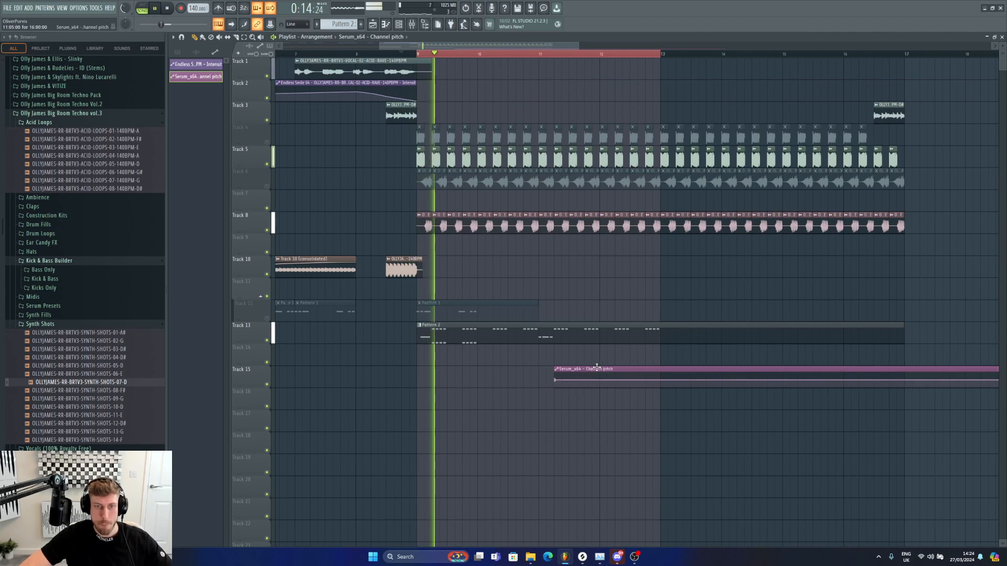
Step: Add points to the channel pitch automation clip and pull the pitch down just before bar 13
{"action": "right_click", "coordinate": [662, 379]}
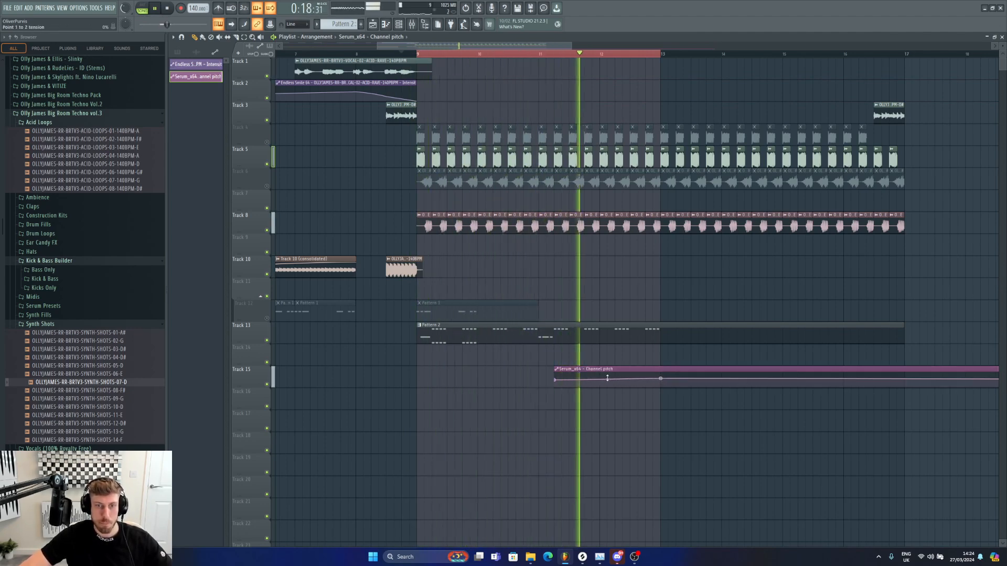
{"action": "left_click_drag", "start_coordinate": [607, 379], "coordinate": [607, 376]}
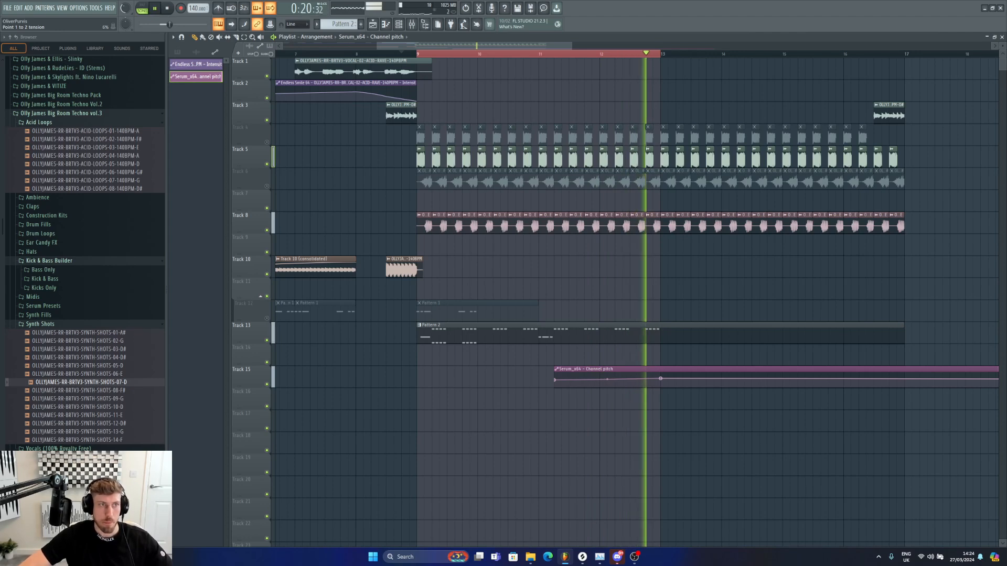
{"action": "key", "text": "space"}
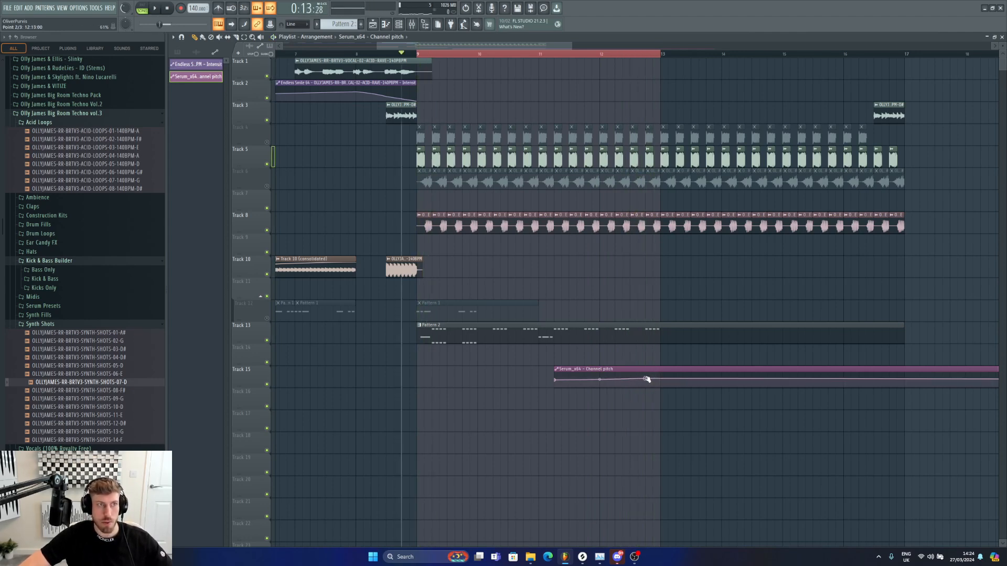
{"action": "left_click_drag", "start_coordinate": [673, 379], "coordinate": [664, 386]}
{"action": "key", "text": "space"}
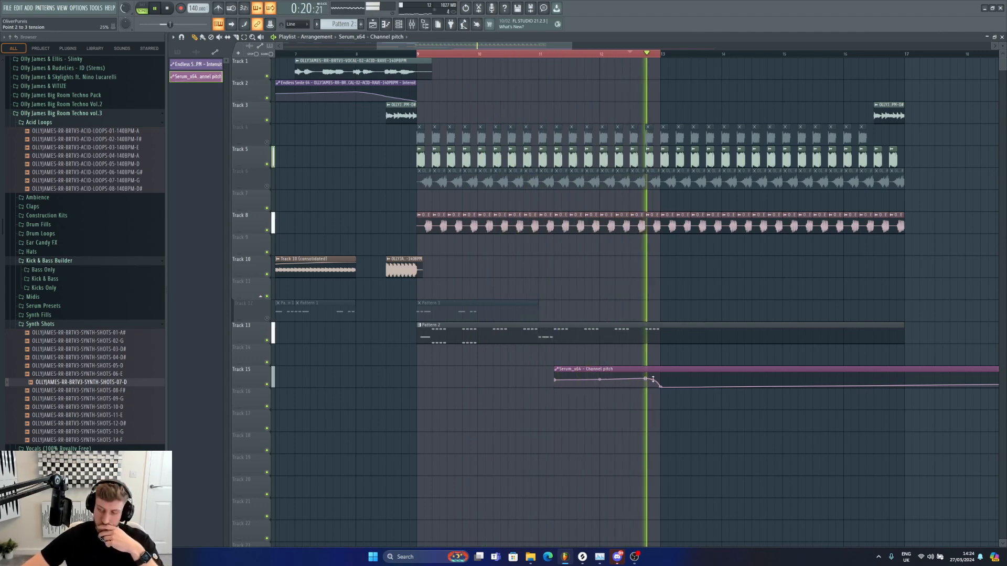
{"action": "left_click_drag", "start_coordinate": [376, 54], "coordinate": [341, 54]}
{"action": "left_click_drag", "start_coordinate": [571, 46], "coordinate": [614, 46]}
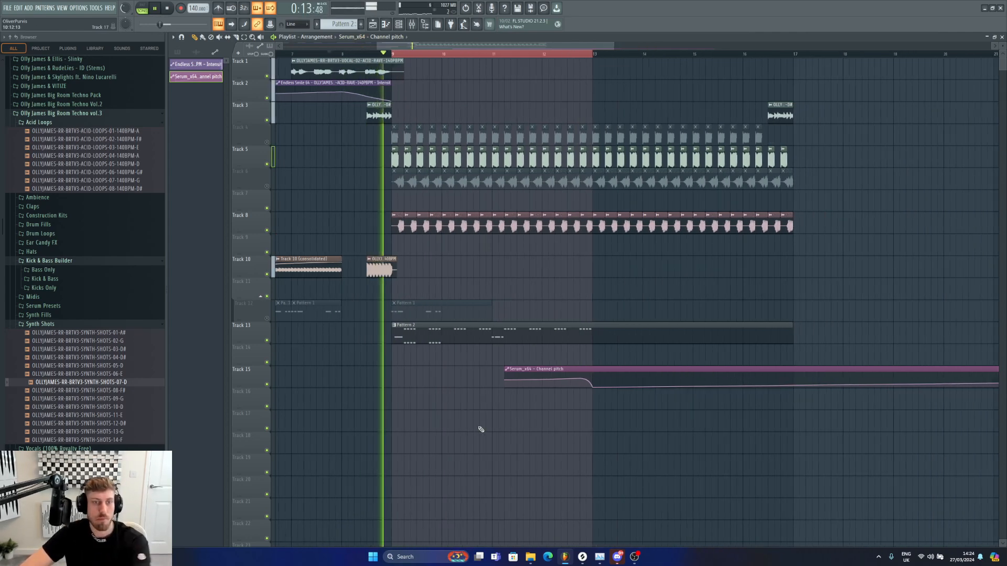
{"action": "left_click", "coordinate": [466, 336]}
{"action": "double_click", "coordinate": [466, 336]}
{"action": "left_click", "coordinate": [399, 27]}
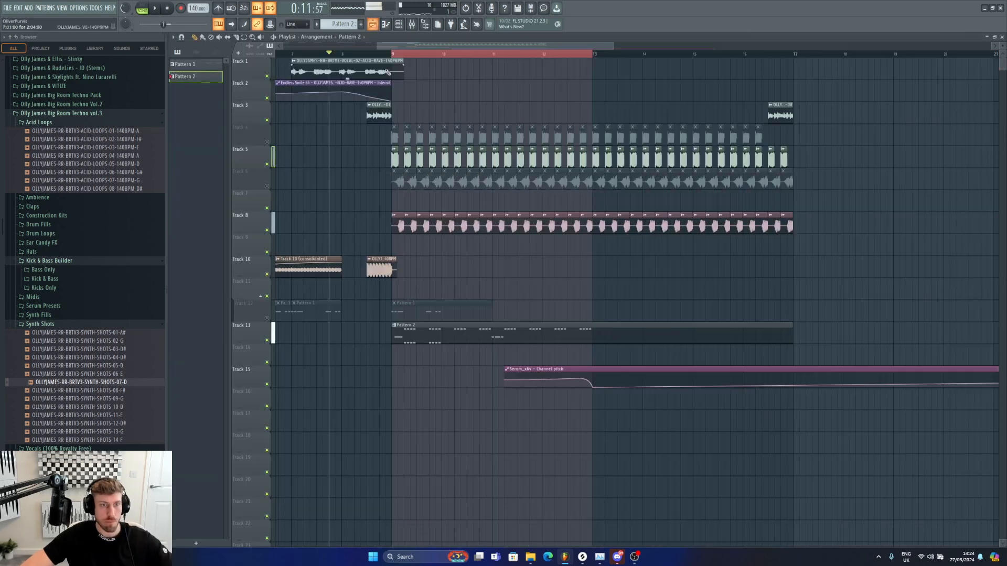
Step: Move the channel pitch automation clip back to start near bar 9 and adjust its automation points
{"action": "left_click_drag", "start_coordinate": [525, 369], "coordinate": [426, 365]}
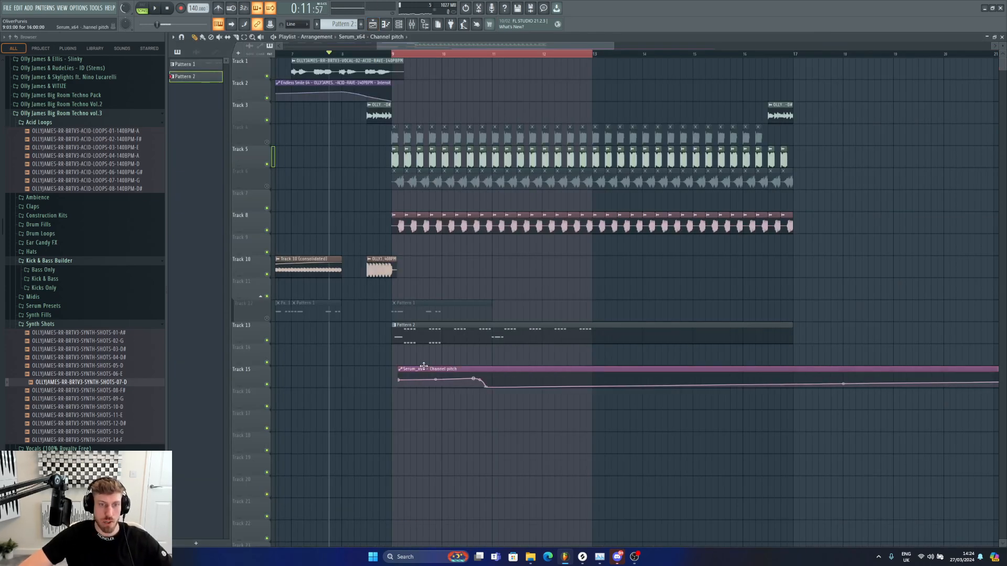
{"action": "key", "text": "space"}
{"action": "left_click", "coordinate": [394, 54]}
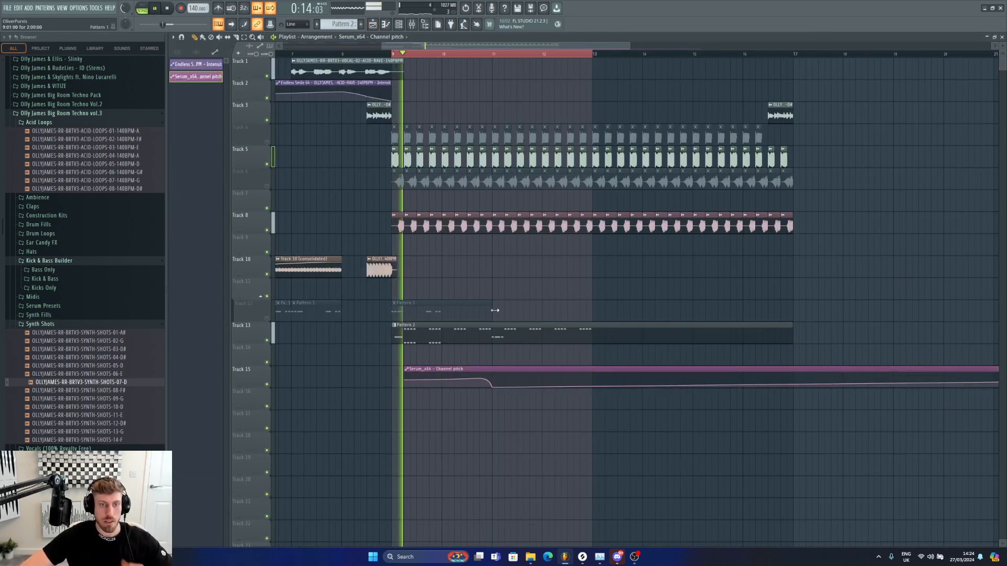
{"action": "left_click_drag", "start_coordinate": [630, 46], "coordinate": [758, 61]}
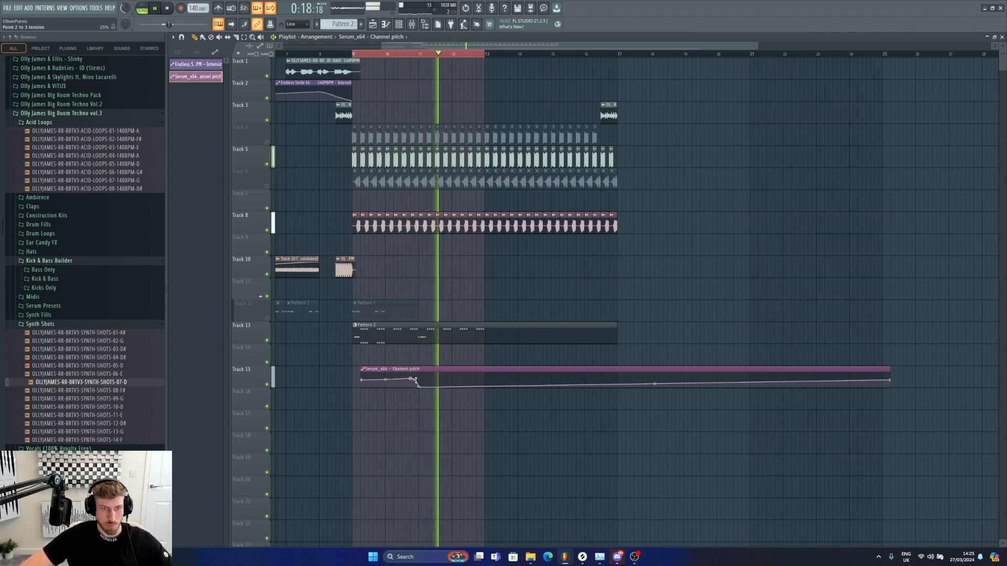
{"action": "left_click_drag", "start_coordinate": [419, 387], "coordinate": [419, 379]}
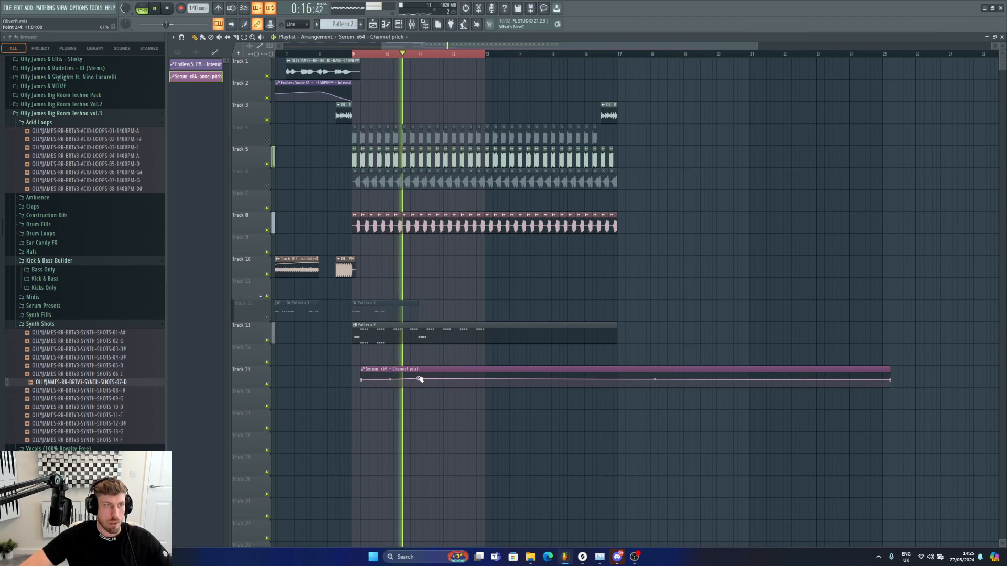
{"action": "key", "text": "space"}
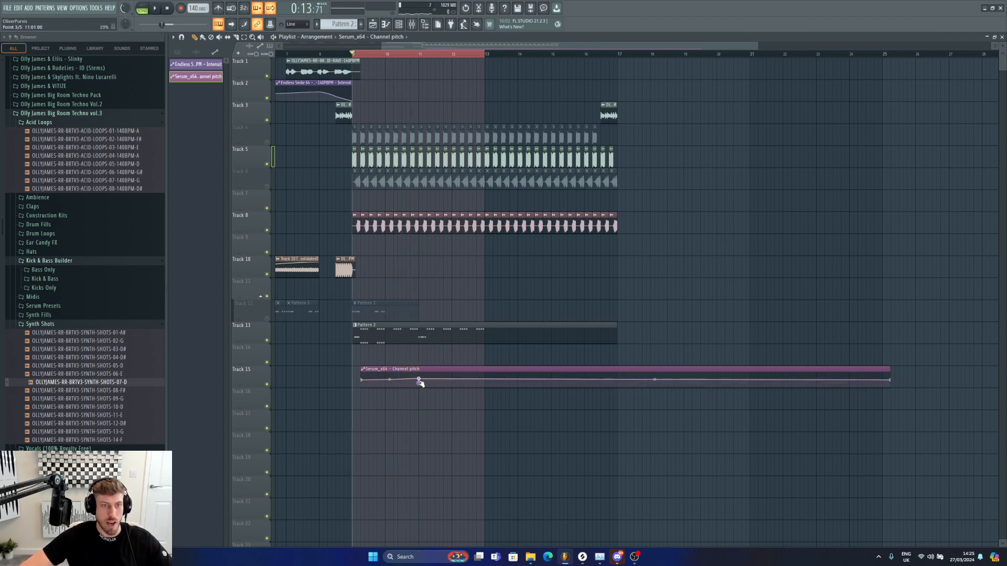
{"action": "left_click_drag", "start_coordinate": [422, 381], "coordinate": [423, 383]}
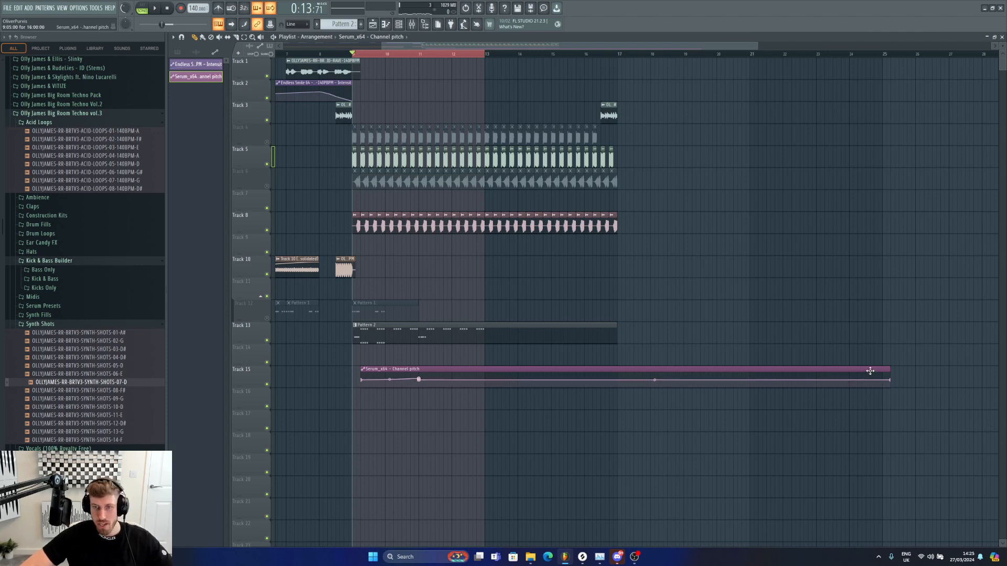
Step: Trim the pitch automation and track 13 Pattern 2 clips into shorter repeating sections spanning bars 9 to 17
{"action": "left_click_drag", "start_coordinate": [885, 369], "coordinate": [418, 377]}
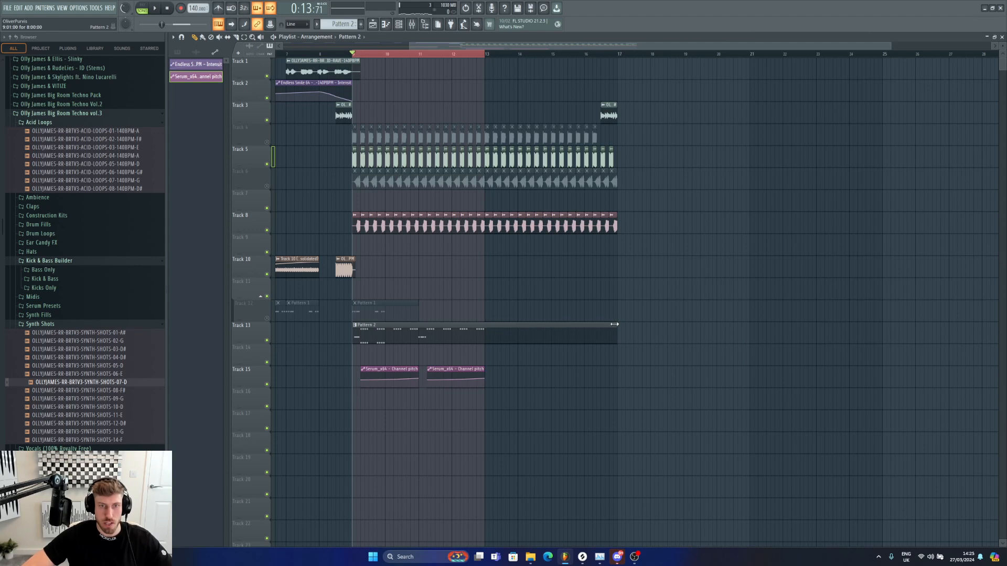
{"action": "left_click_drag", "start_coordinate": [614, 324], "coordinate": [472, 335]}
{"action": "left_click", "coordinate": [488, 335]}
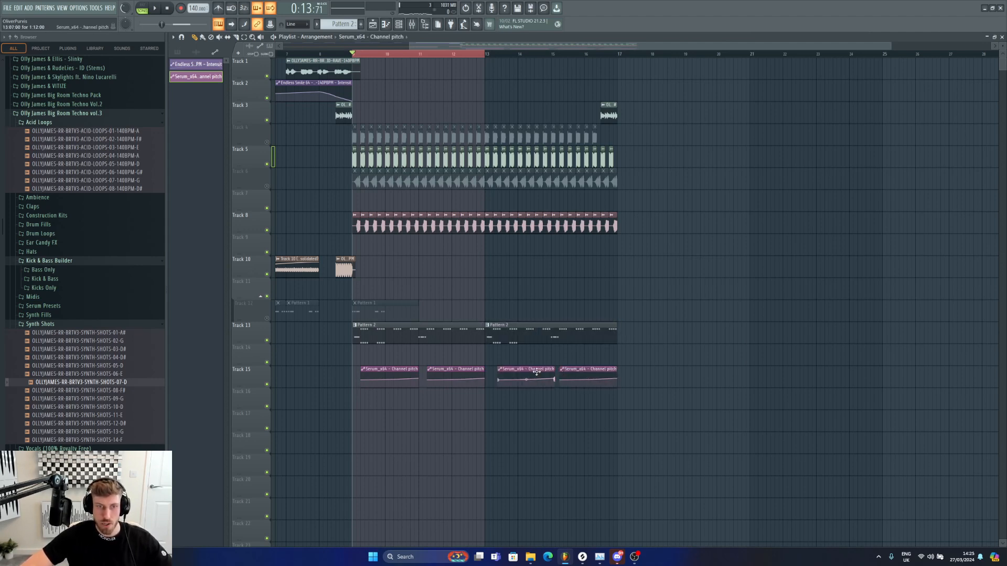
Step: Mute track 5 in the playlist while auditioning the arrangement
{"action": "key", "text": "space"}
{"action": "left_click", "coordinate": [266, 164]}
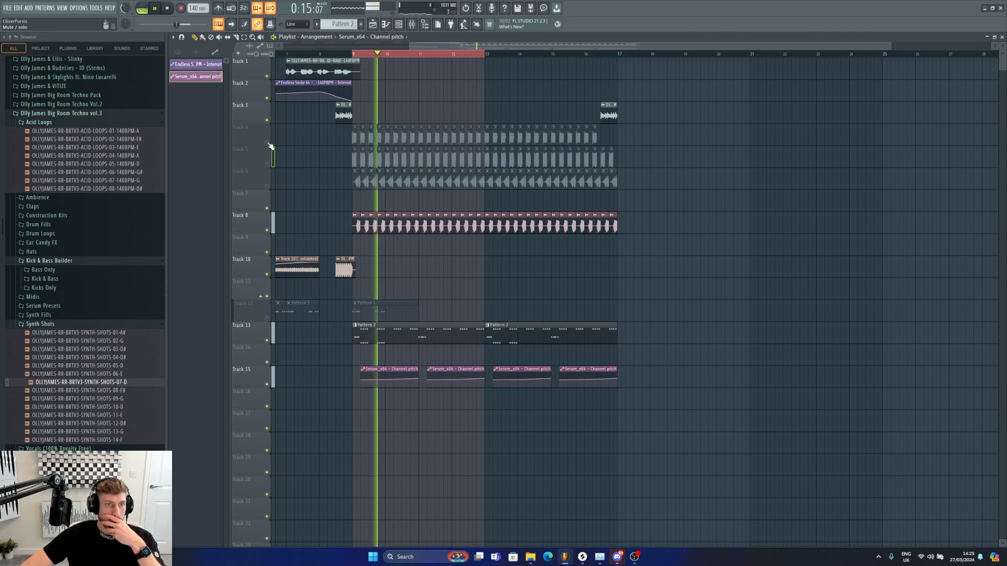
{"action": "left_click", "coordinate": [267, 142]}
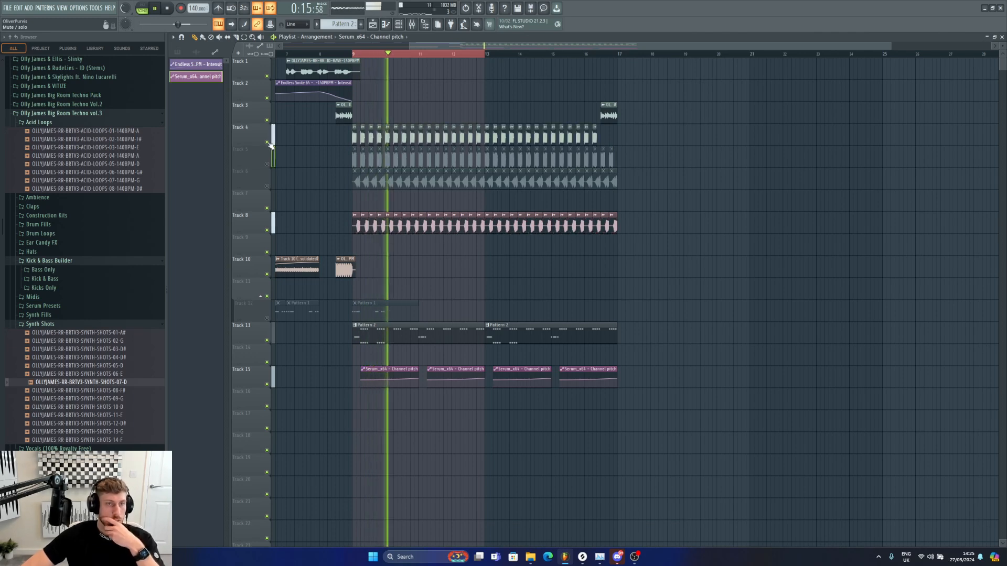
Step: Open the kick loop sample on track 4 and enable Normalize
{"action": "double_click", "coordinate": [480, 131]}
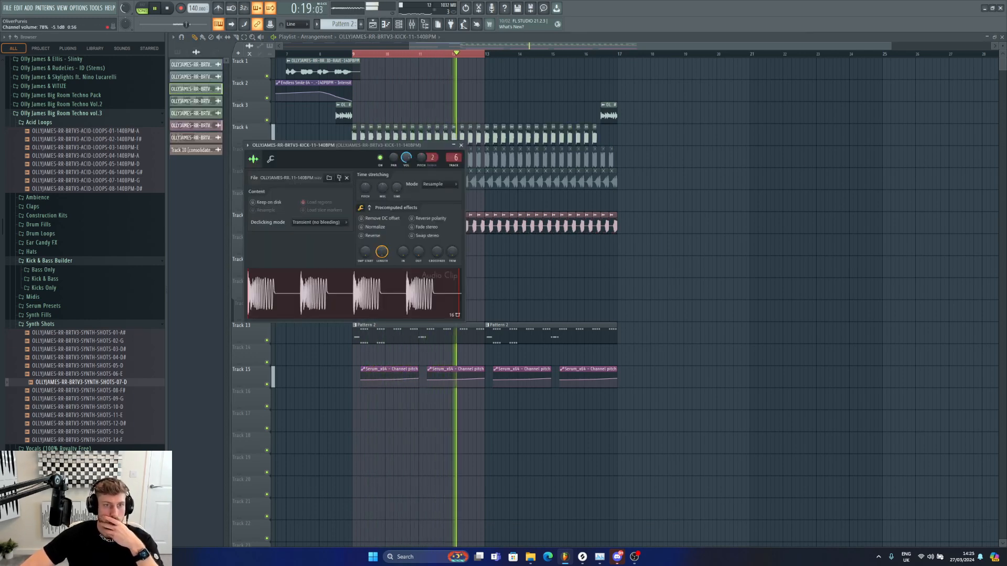
{"action": "left_click", "coordinate": [380, 229]}
{"action": "key", "text": "space"}
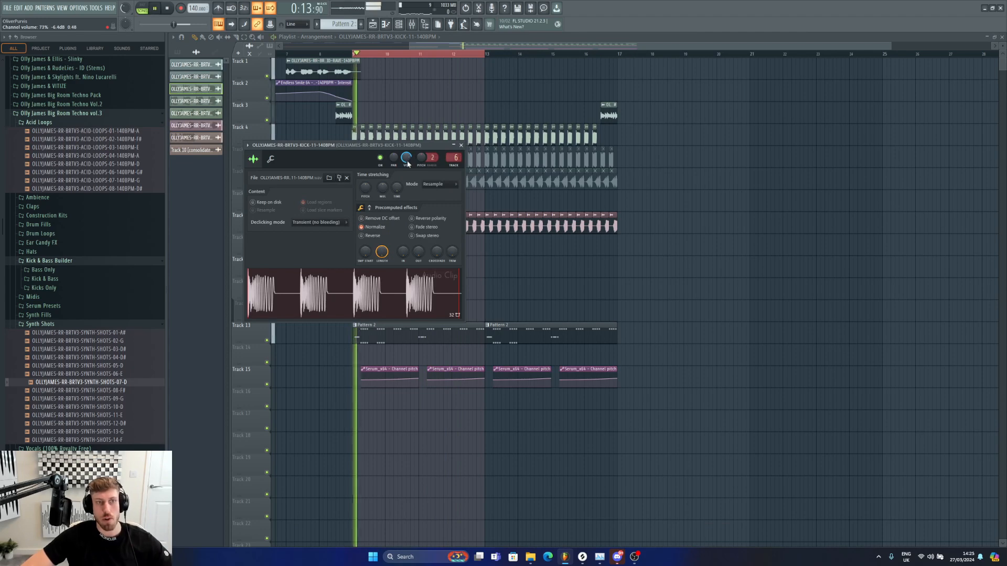
Step: Open the mixer and rename the Serum_x64 insert 14 to Main Synth
{"action": "double_click", "coordinate": [479, 337]}
{"action": "left_click", "coordinate": [399, 26]}
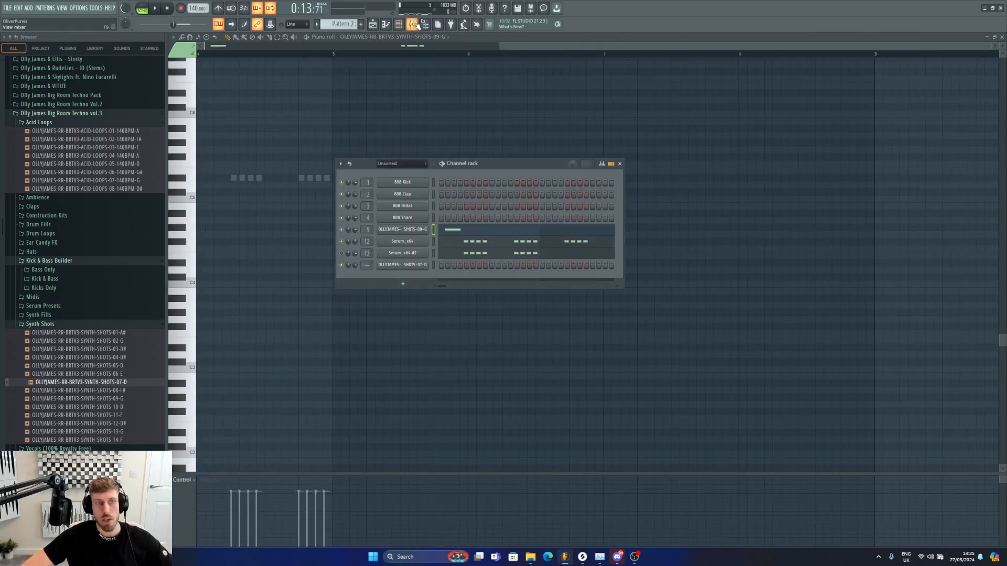
{"action": "left_click", "coordinate": [414, 25]}
{"action": "left_click", "coordinate": [463, 204]}
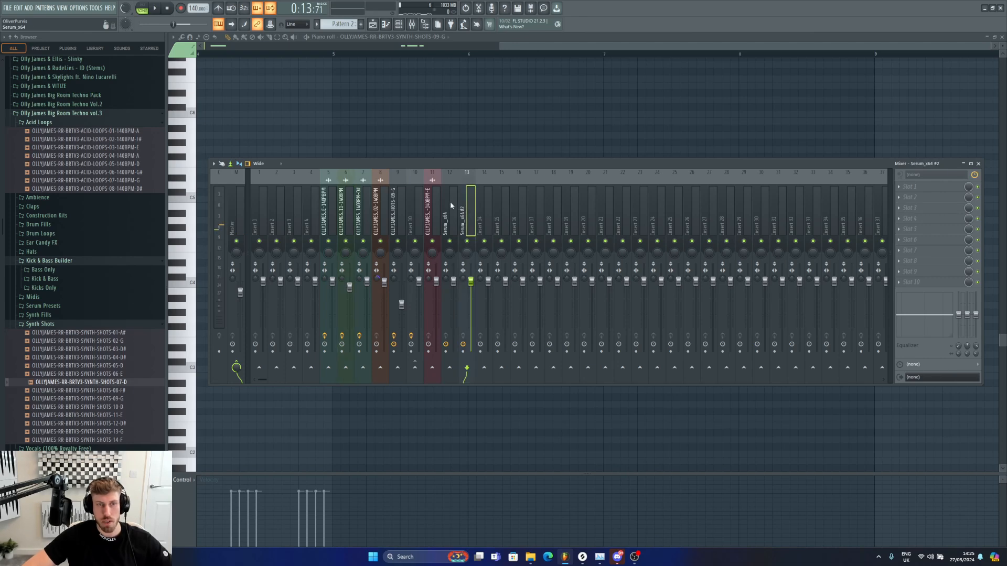
{"action": "key", "text": "space"}
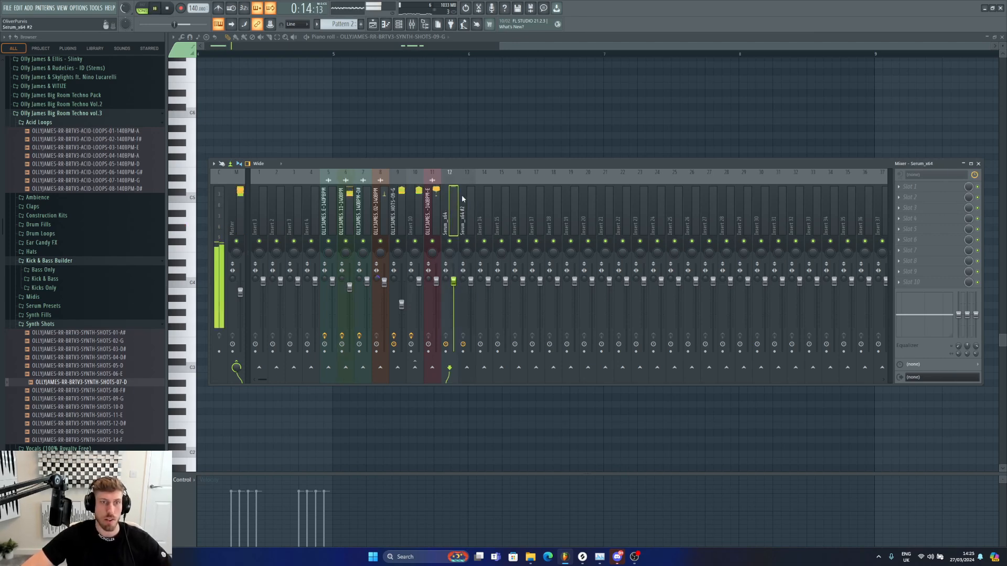
{"action": "left_click", "coordinate": [399, 25]}
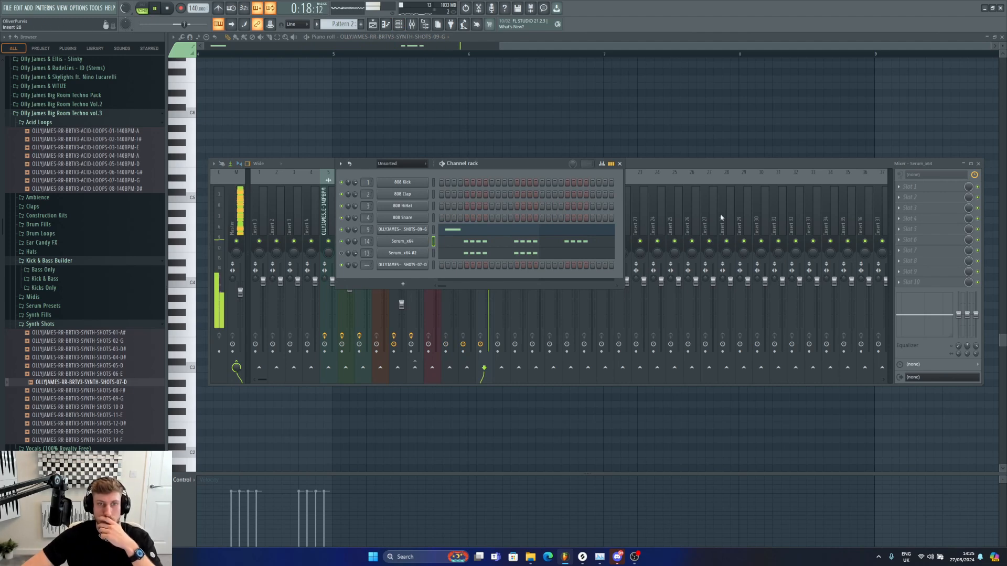
{"action": "left_click", "coordinate": [619, 164]}
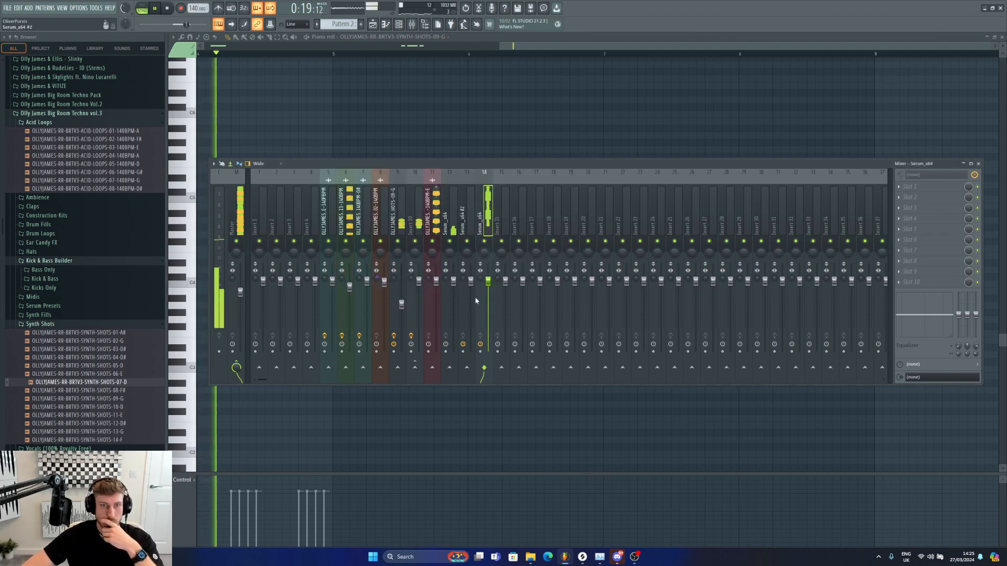
{"action": "right_click", "coordinate": [488, 210]}
{"action": "left_click", "coordinate": [522, 179]}
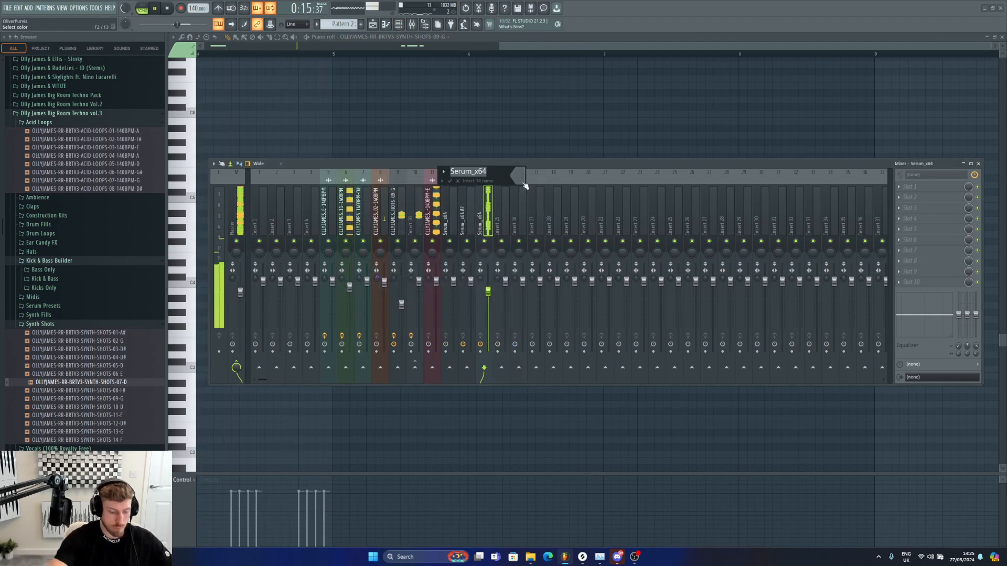
{"action": "type", "text": "Main Synth"}
{"action": "key", "text": "Return"}
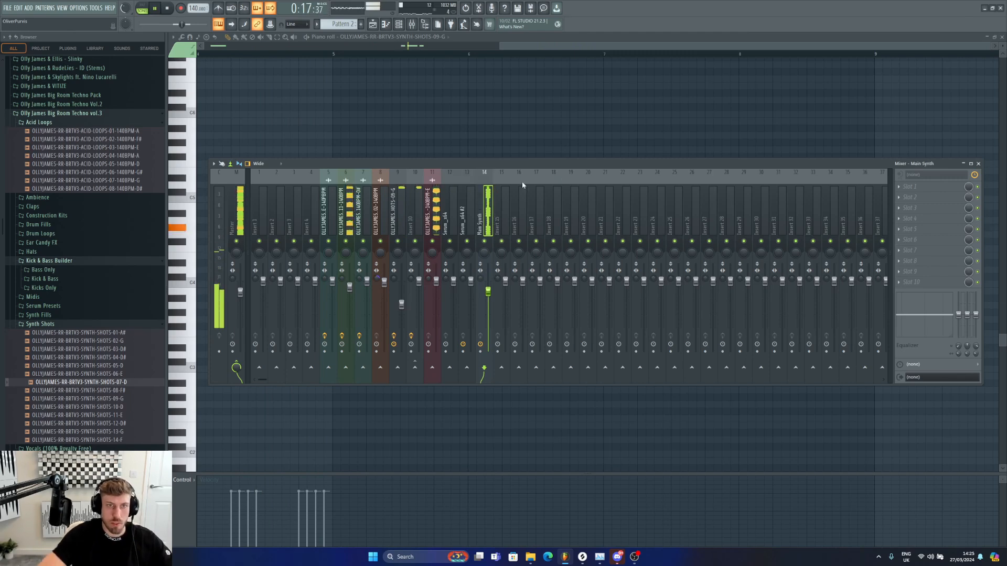
Step: Rename the Serum_x64 #2 mixer insert 15 to Screech Synth
{"action": "key", "text": "F6"}
{"action": "key", "text": "space"}
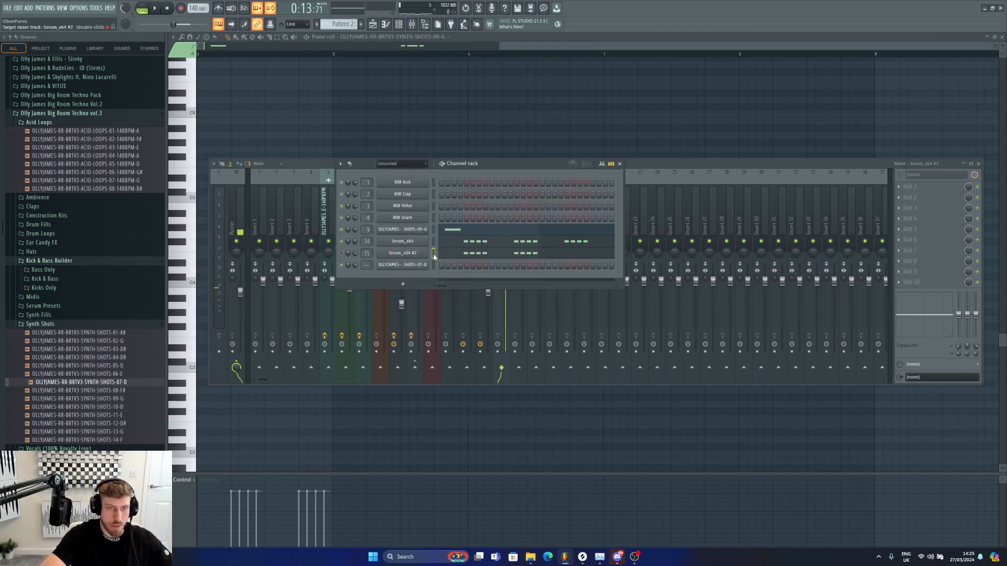
{"action": "key", "text": "F6"}
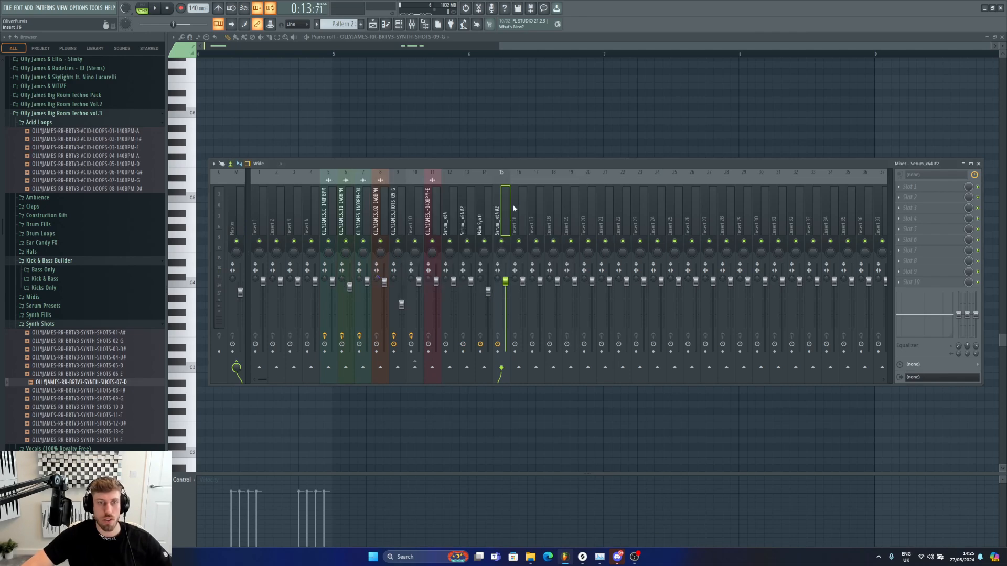
{"action": "right_click", "coordinate": [509, 205]}
{"action": "left_click", "coordinate": [545, 185]}
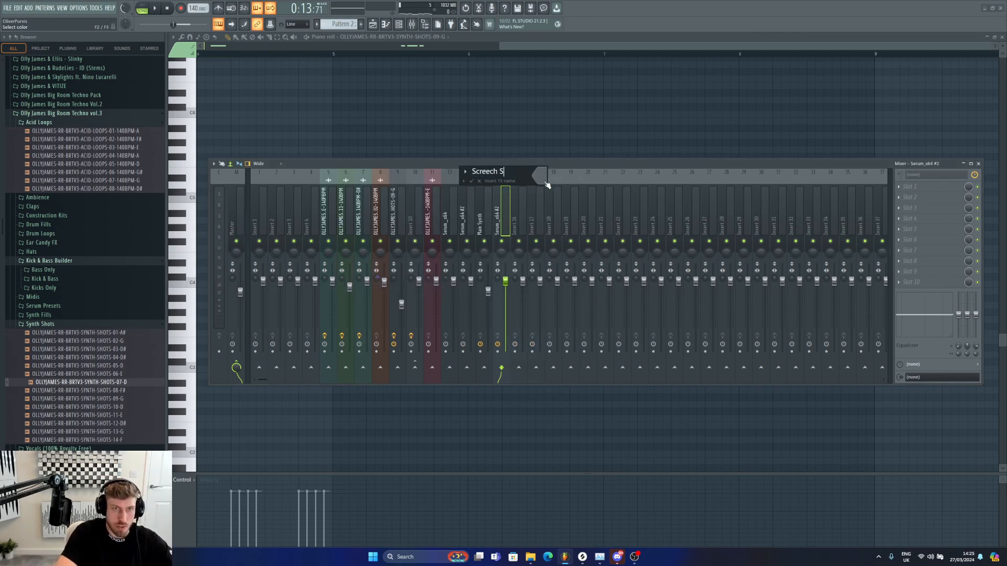
{"action": "key", "text": "Return"}
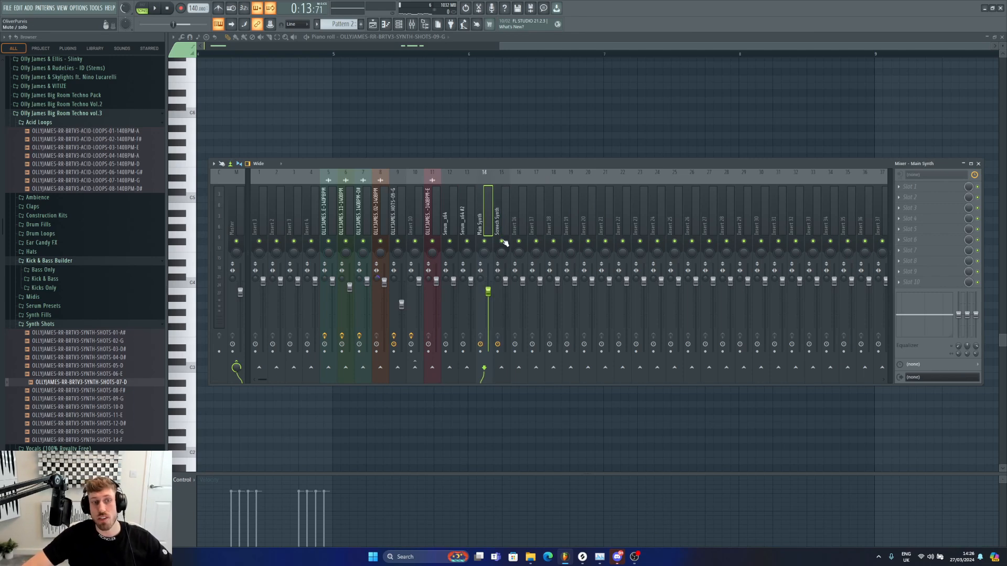
Step: Route the Main Synth insert to mixer insert 16 and rename insert 16 to Lead Bus
{"action": "right_click", "coordinate": [520, 367]}
{"action": "left_click", "coordinate": [538, 381]}
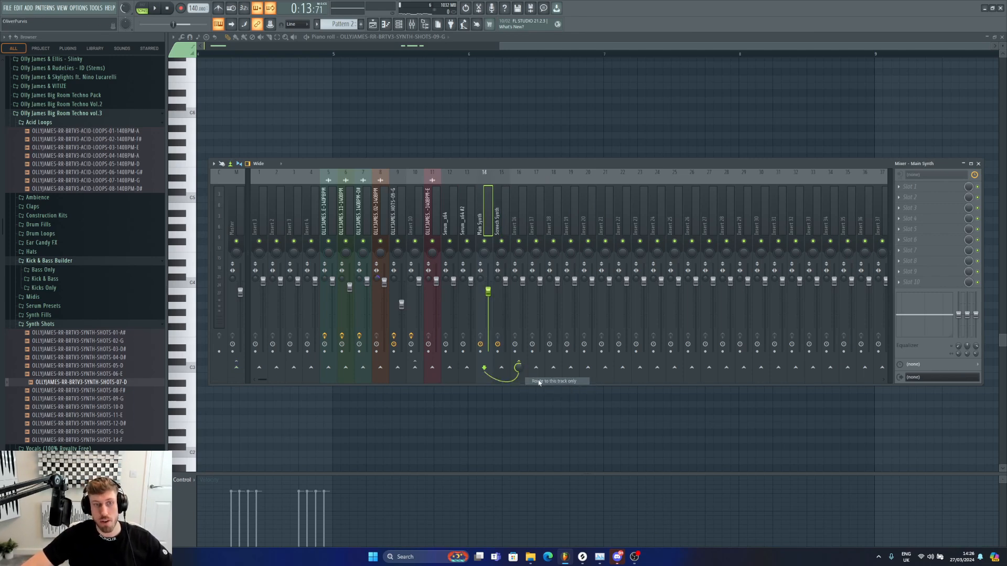
{"action": "right_click", "coordinate": [515, 205]}
{"action": "left_click", "coordinate": [545, 187]}
{"action": "type", "text": "4"}
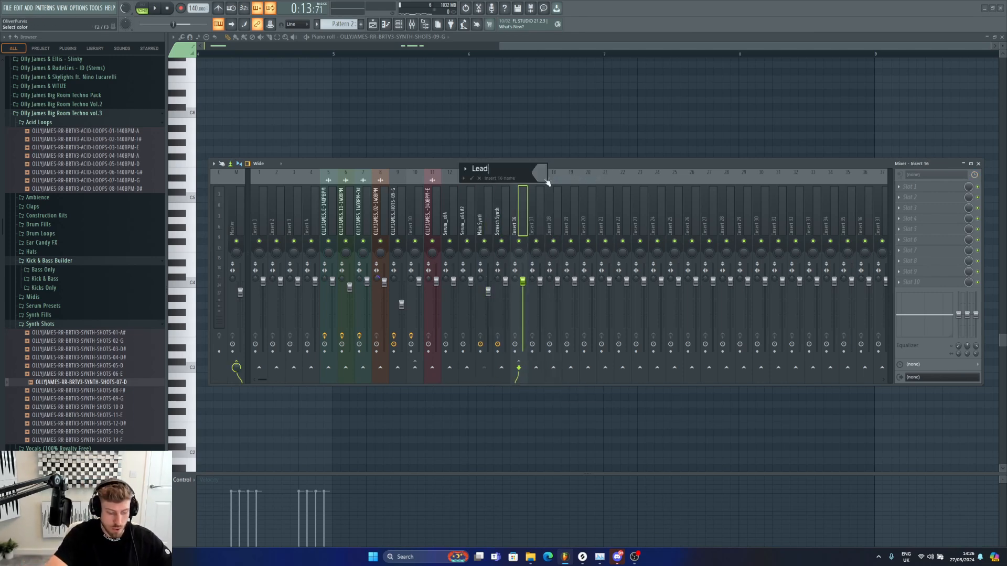
{"action": "type", "text": "ead Bus"}
{"action": "key", "text": "Return"}
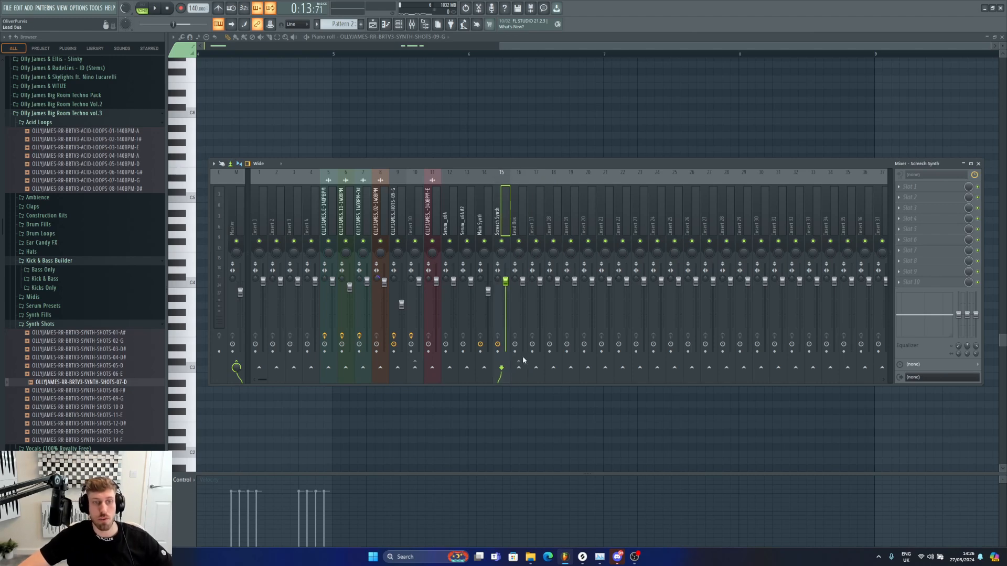
Step: Route the Screech Synth insert to Lead Bus and load Kickstart into the Lead Bus insert's effect slot
{"action": "right_click", "coordinate": [520, 369]}
{"action": "left_click", "coordinate": [533, 380]}
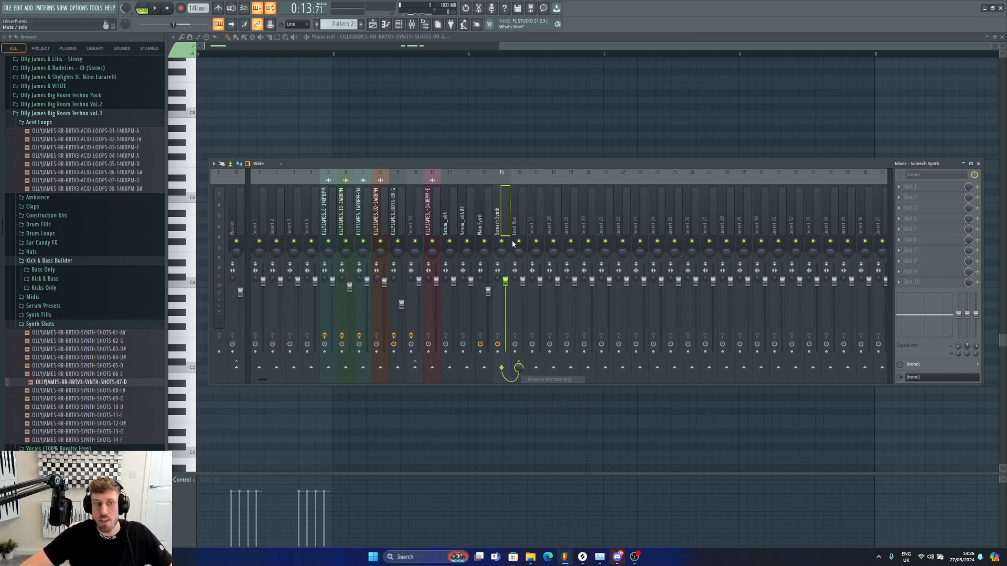
{"action": "left_click", "coordinate": [923, 208]}
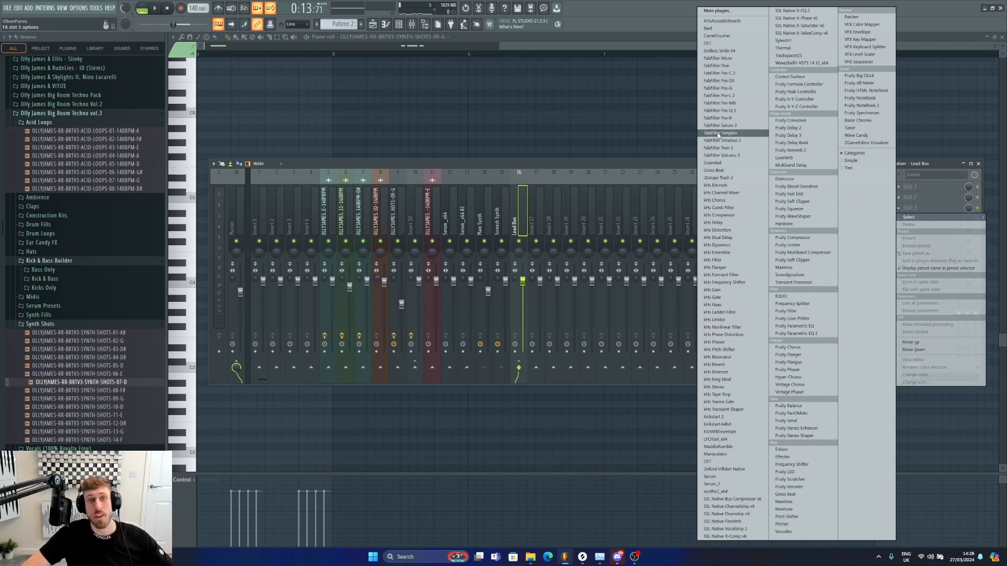
{"action": "left_click", "coordinate": [717, 424]}
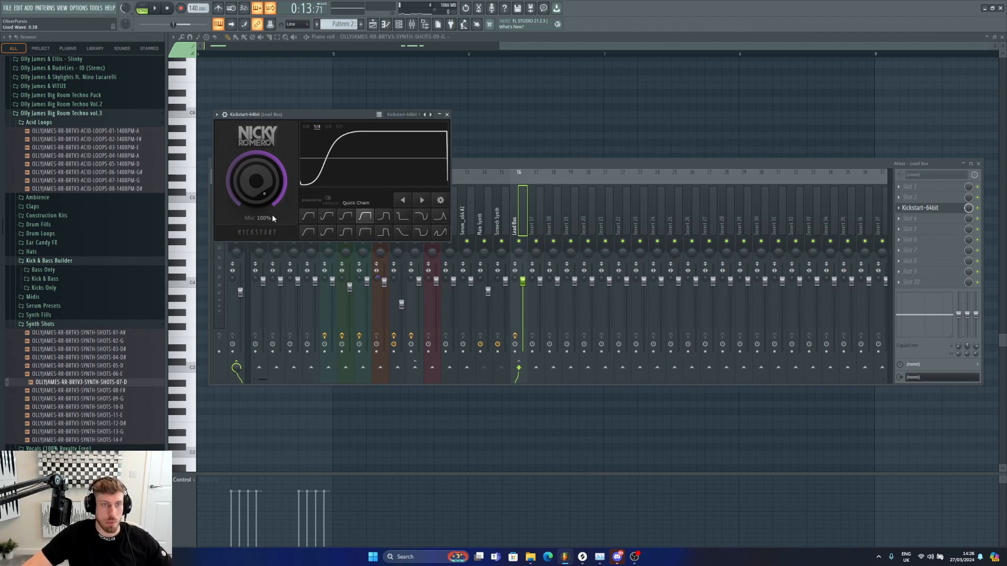
Step: Play the arrangement and lower the Screech Synth insert's volume fader slightly
{"action": "left_click", "coordinate": [379, 24]}
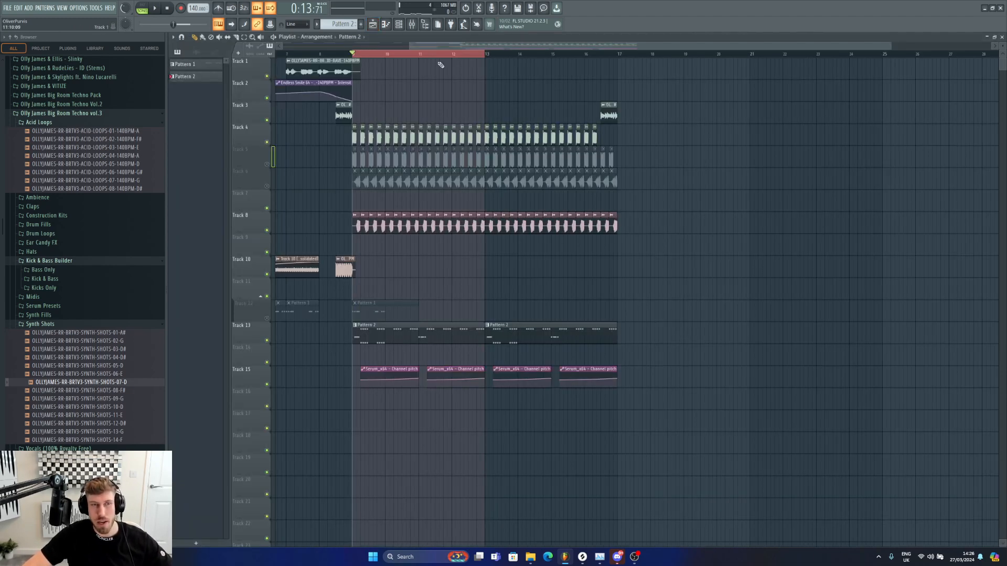
{"action": "key", "text": "space"}
{"action": "key", "text": "F9"}
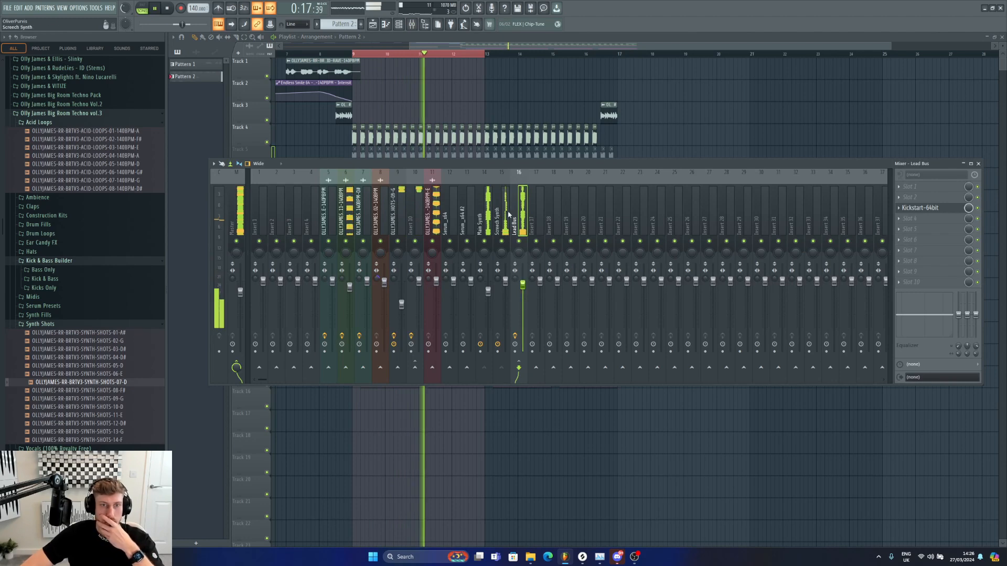
{"action": "left_click_drag", "start_coordinate": [505, 282], "coordinate": [510, 293]}
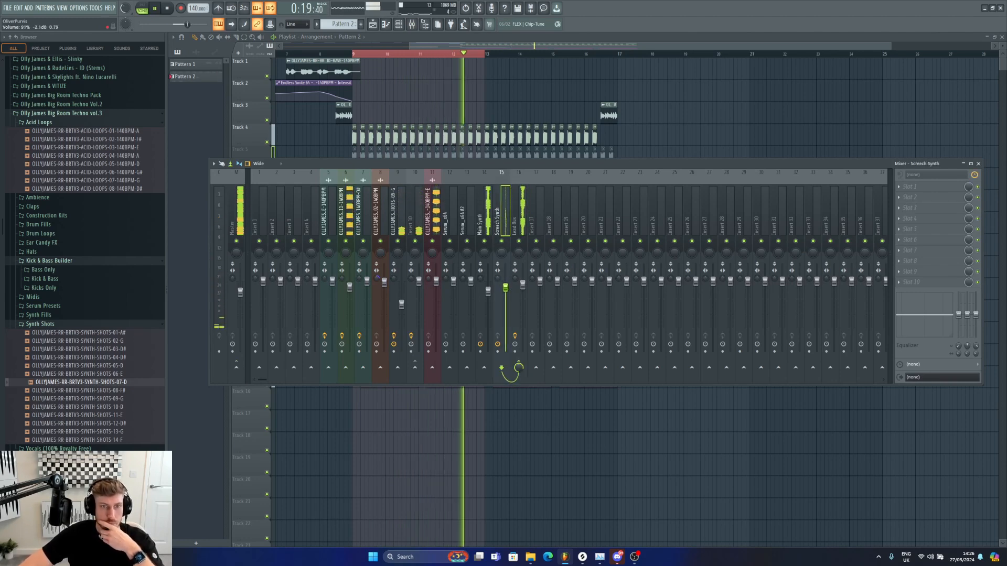
{"action": "key", "text": "F9"}
{"action": "left_click_drag", "start_coordinate": [384, 45], "coordinate": [362, 45]}
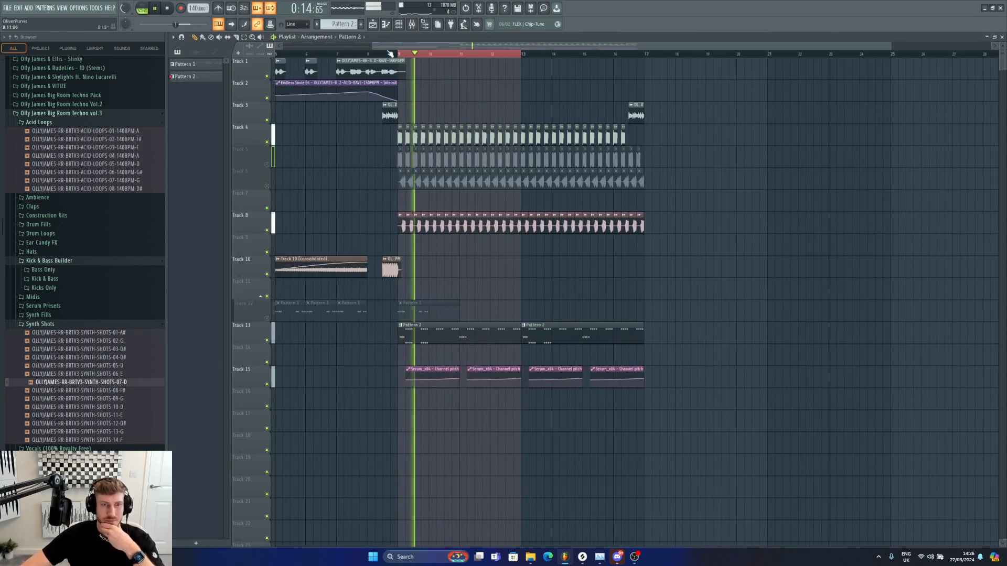
{"action": "key", "text": "space"}
Step: Open the Serum_x64 #2 plugin for the screech synth pattern and set its pitch bend range to 12 and -12 semitones
{"action": "double_click", "coordinate": [488, 329]}
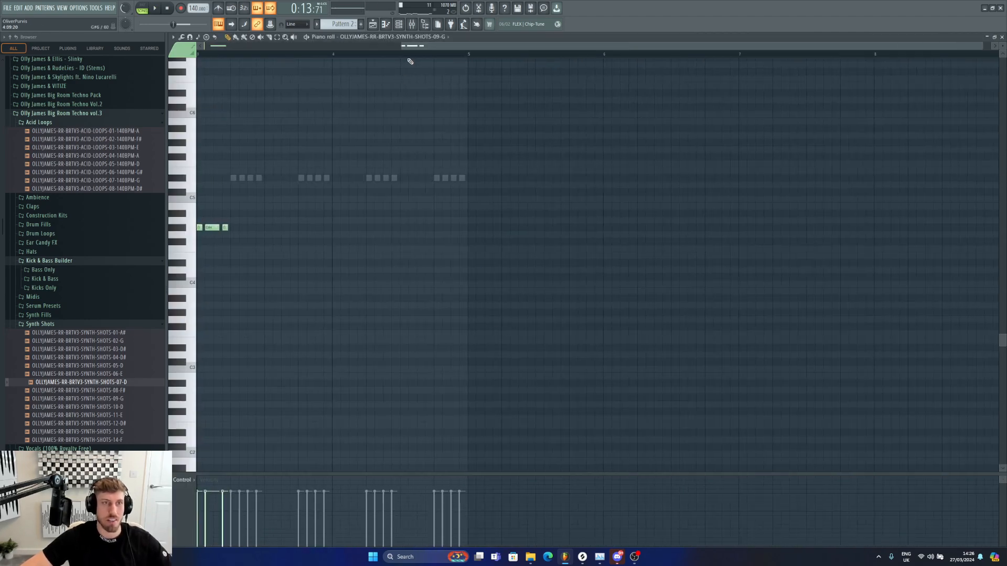
{"action": "left_click", "coordinate": [398, 25]}
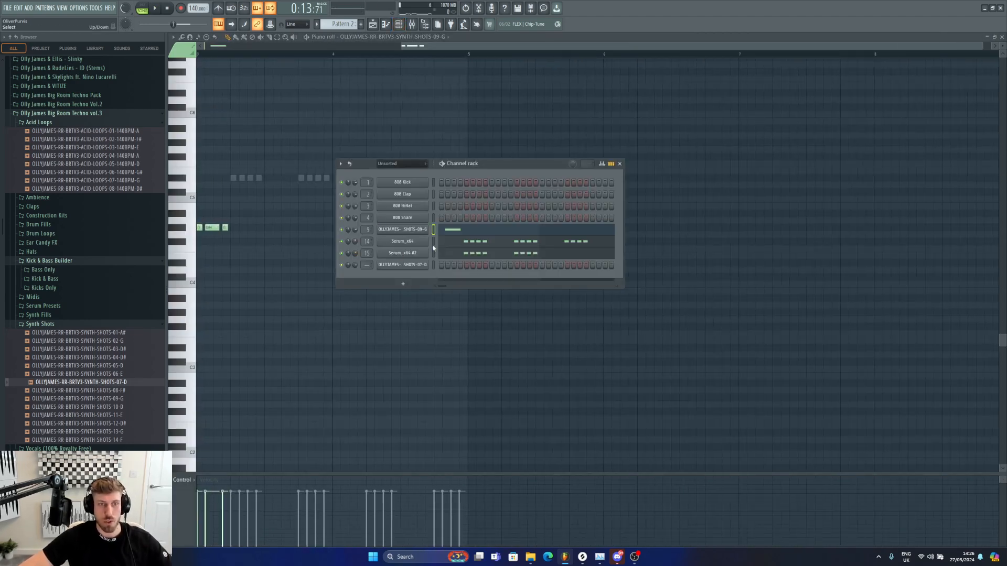
{"action": "left_click", "coordinate": [394, 254]}
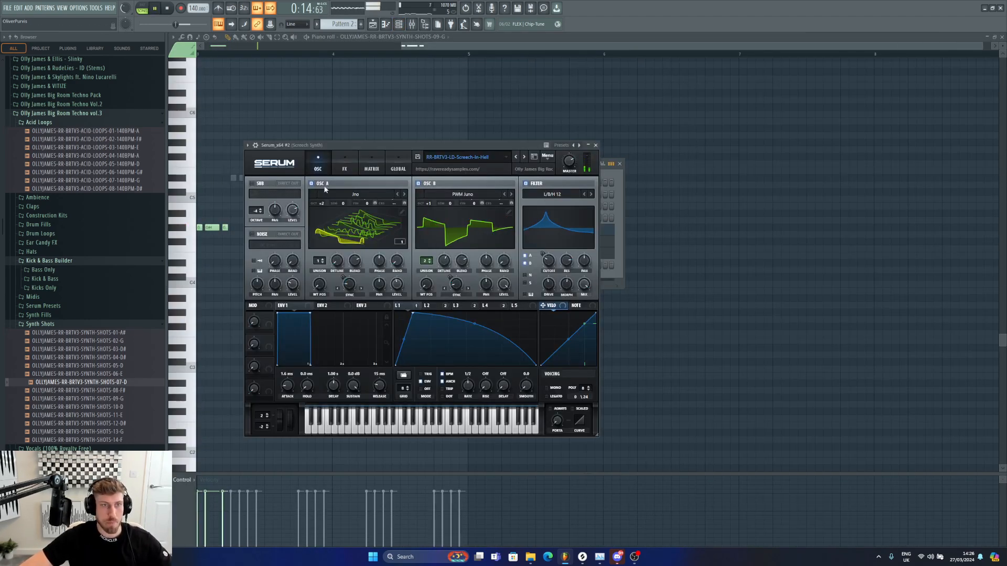
{"action": "left_click", "coordinate": [399, 24]}
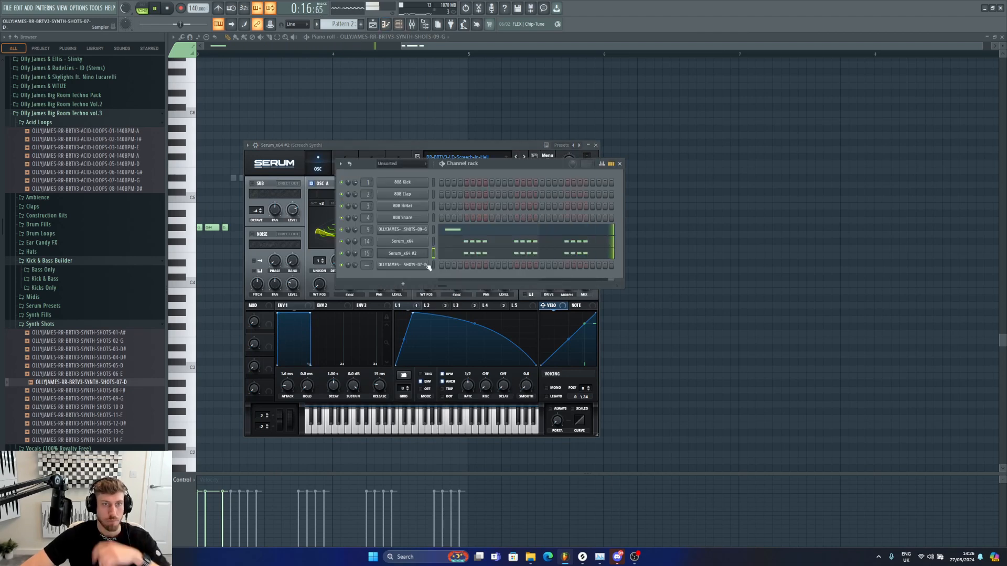
{"action": "right_click", "coordinate": [428, 250]}
{"action": "left_click", "coordinate": [445, 253]}
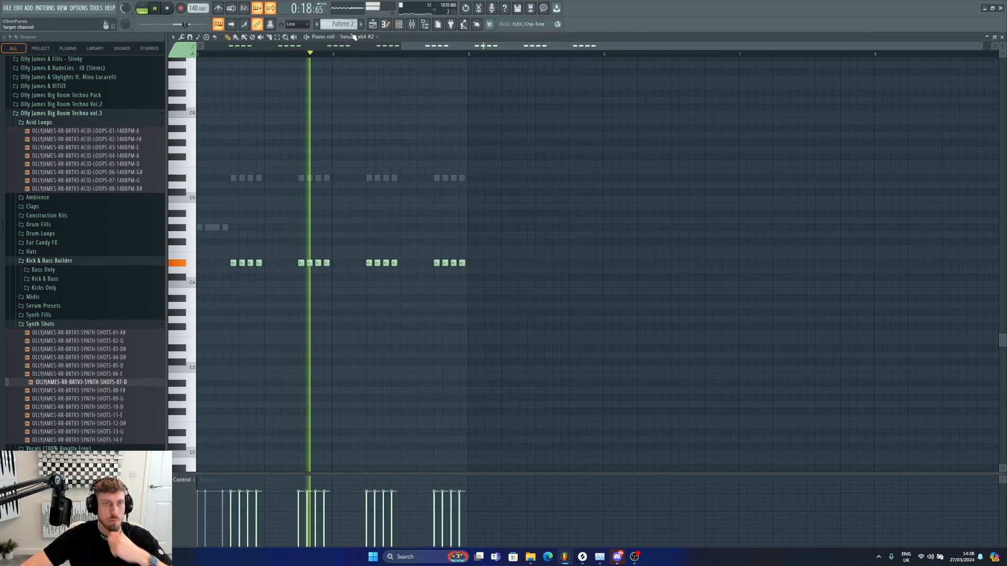
{"action": "key", "text": "F6"}
{"action": "left_click", "coordinate": [423, 255]}
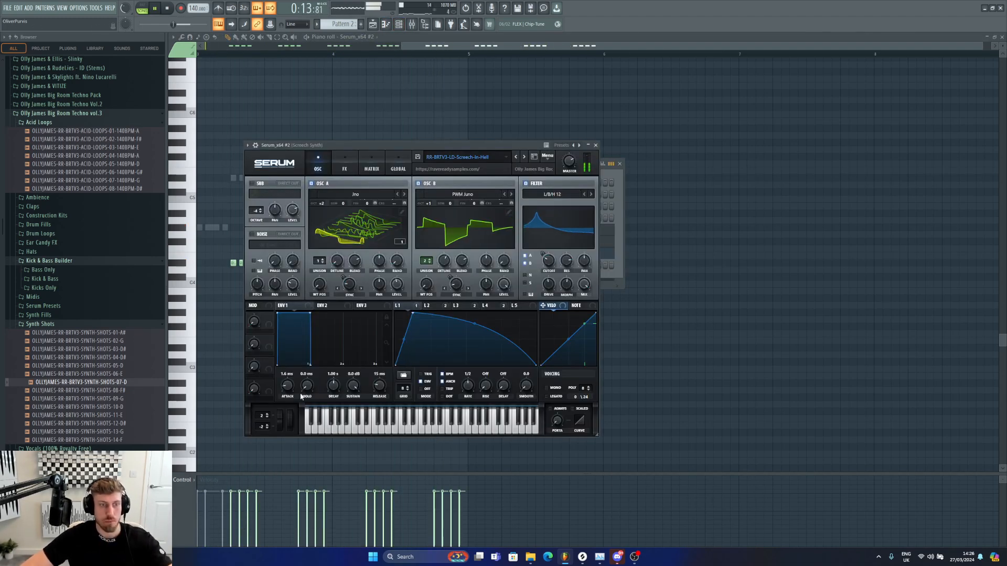
{"action": "left_click", "coordinate": [266, 414]}
{"action": "left_click", "coordinate": [267, 414]}
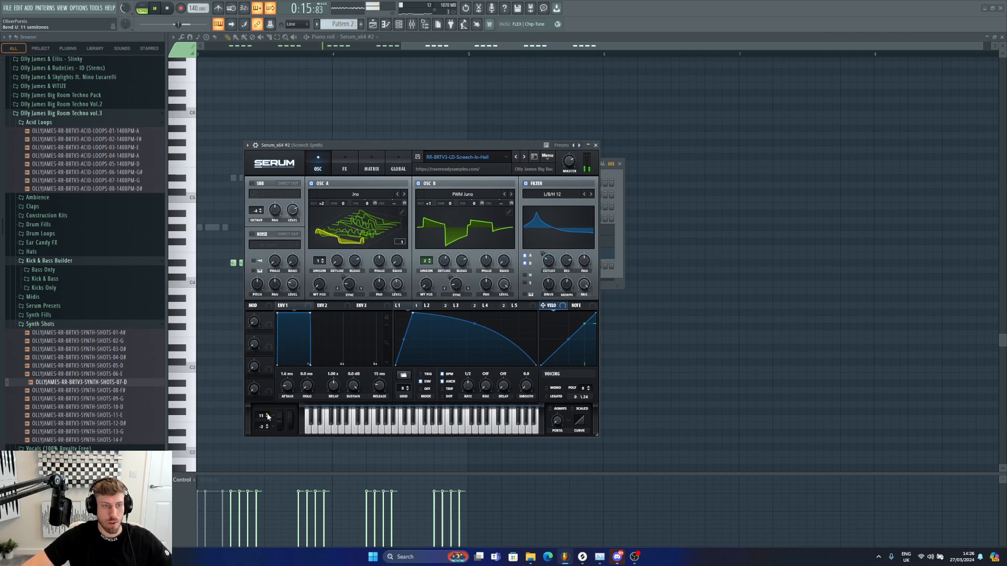
{"action": "left_click", "coordinate": [267, 414]}
{"action": "left_click", "coordinate": [267, 427]}
{"action": "left_click", "coordinate": [267, 427]}
{"action": "left_click", "coordinate": [267, 428]}
{"action": "left_click", "coordinate": [267, 428]}
{"action": "left_click", "coordinate": [267, 428]}
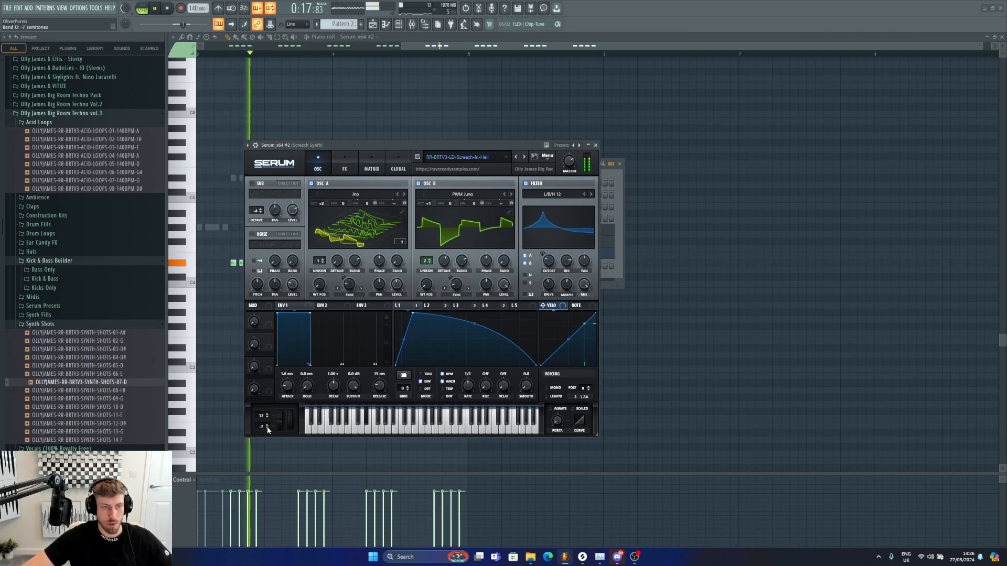
{"action": "left_click", "coordinate": [267, 428]}
{"action": "left_click", "coordinate": [267, 428]}
{"action": "left_click", "coordinate": [267, 428]}
{"action": "left_click", "coordinate": [267, 429]}
{"action": "left_click", "coordinate": [267, 429]}
Step: Create an automation clip for the Serum_x64 #2 channel pitch
{"action": "left_click", "coordinate": [250, 155]}
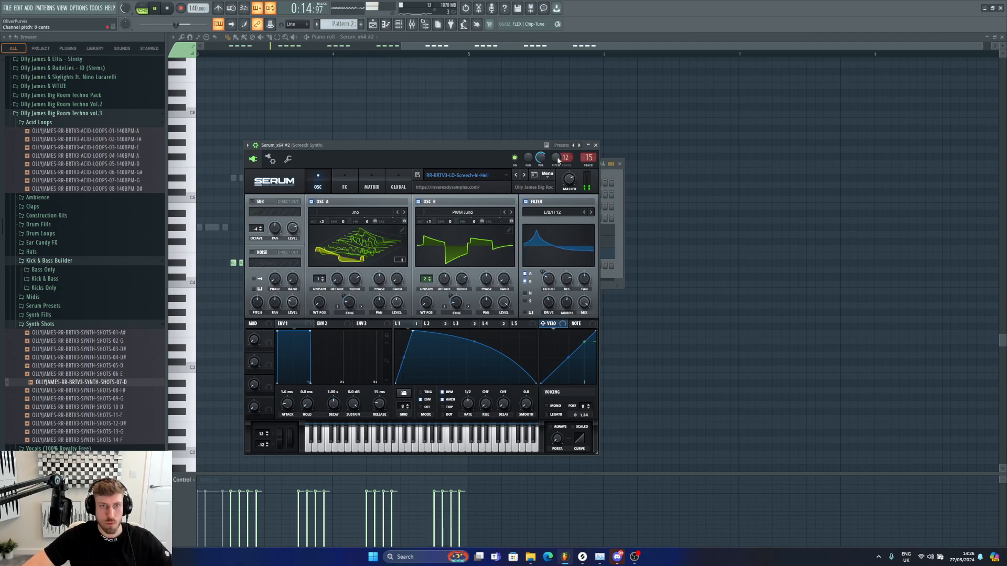
{"action": "right_click", "coordinate": [557, 157]}
{"action": "left_click", "coordinate": [583, 206]}
{"action": "left_click", "coordinate": [373, 24]}
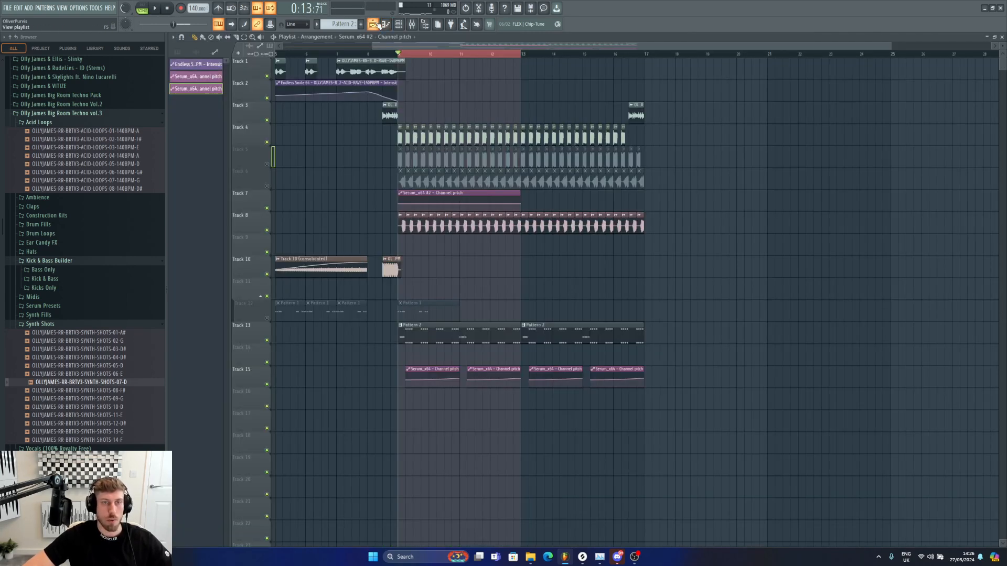
Step: Place the Serum_x64 #2 channel pitch clip on track 16 and paste the point value from track 15's pitch clip into it
{"action": "left_click_drag", "start_coordinate": [429, 199], "coordinate": [452, 411]}
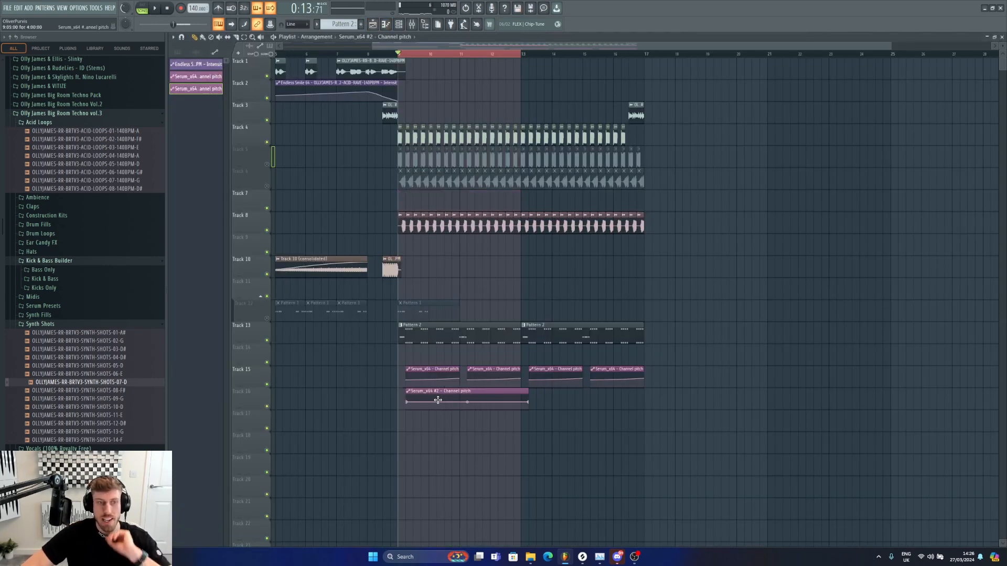
{"action": "right_click", "coordinate": [459, 379]}
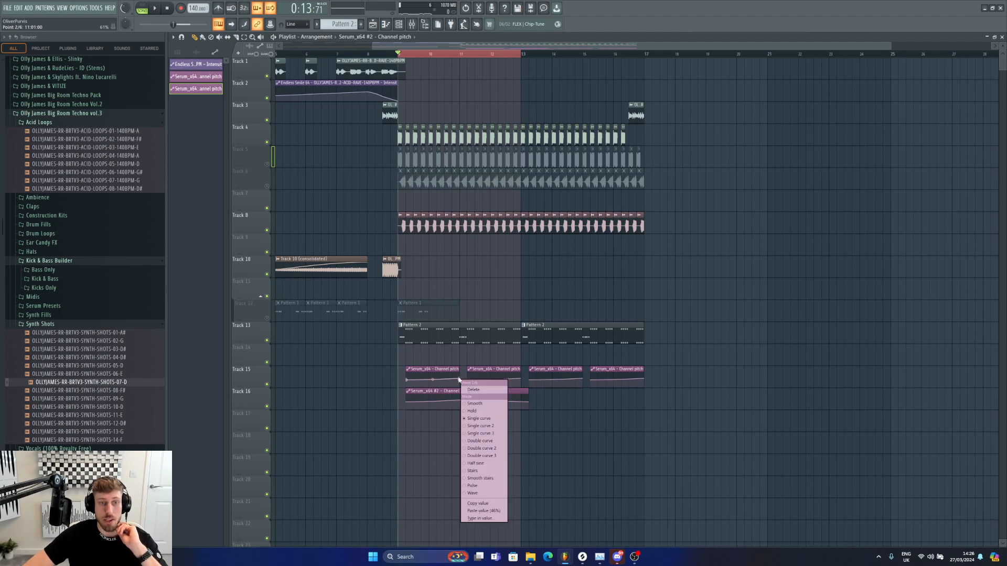
{"action": "left_click", "coordinate": [486, 511]}
{"action": "right_click", "coordinate": [461, 401]}
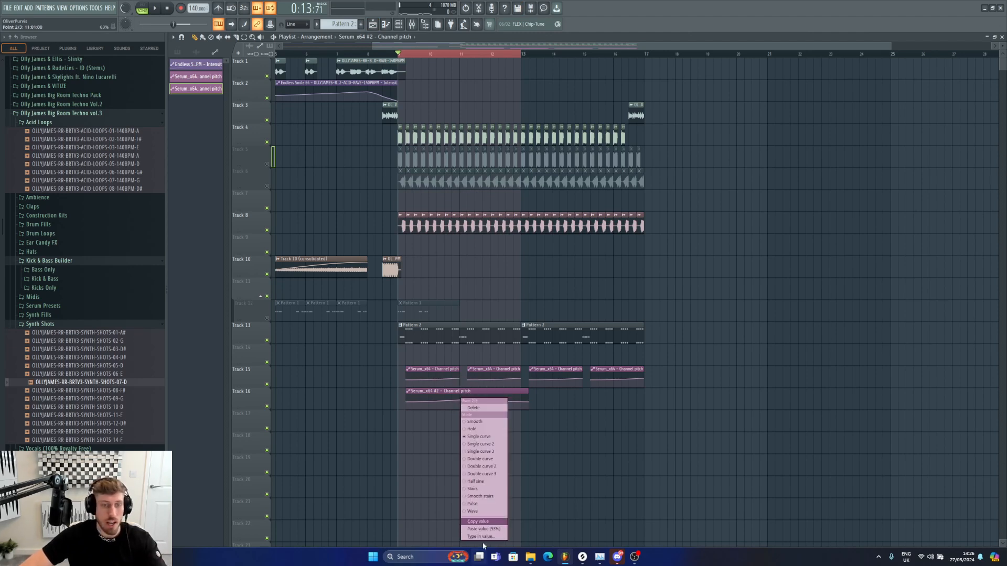
{"action": "left_click", "coordinate": [488, 528]}
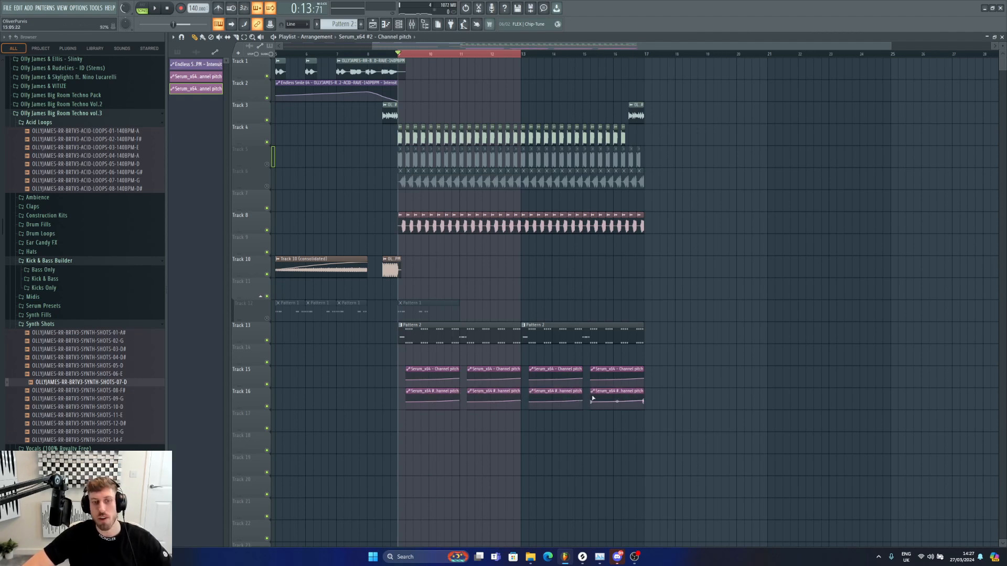
Step: Play back the arrangement section to audition the new pitch automation
{"action": "left_click_drag", "start_coordinate": [422, 46], "coordinate": [497, 48]}
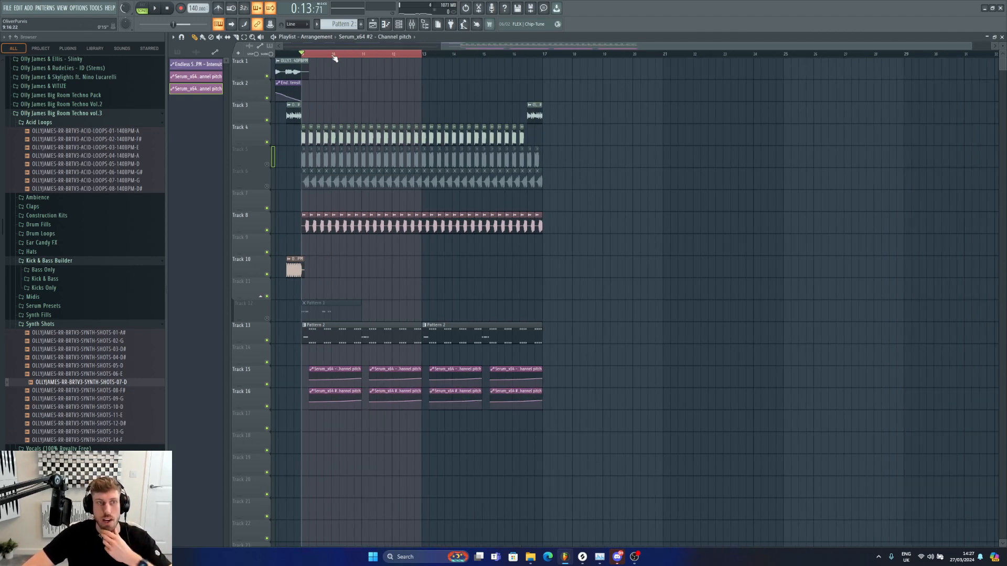
{"action": "left_click_drag", "start_coordinate": [331, 55], "coordinate": [423, 56]}
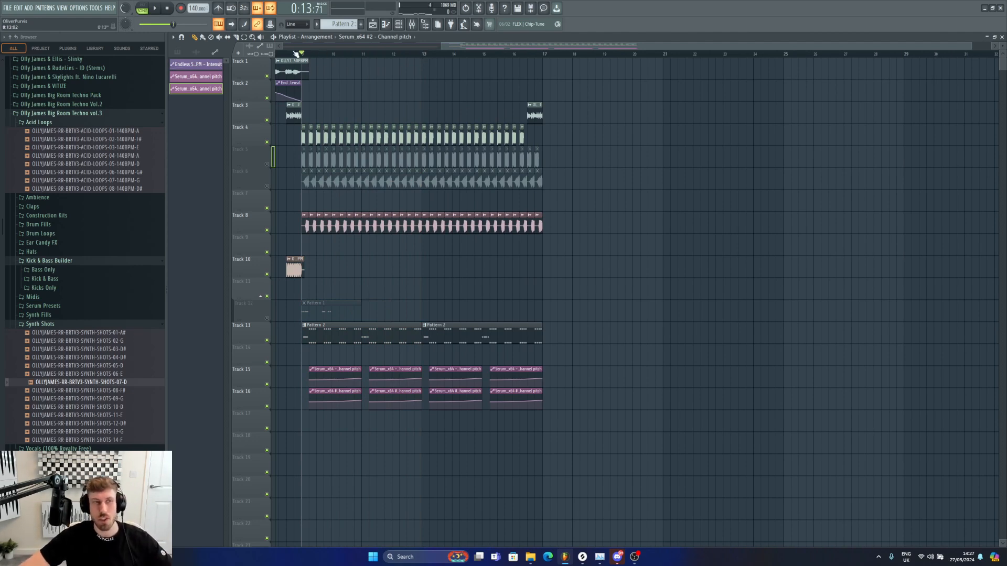
{"action": "key", "text": "space"}
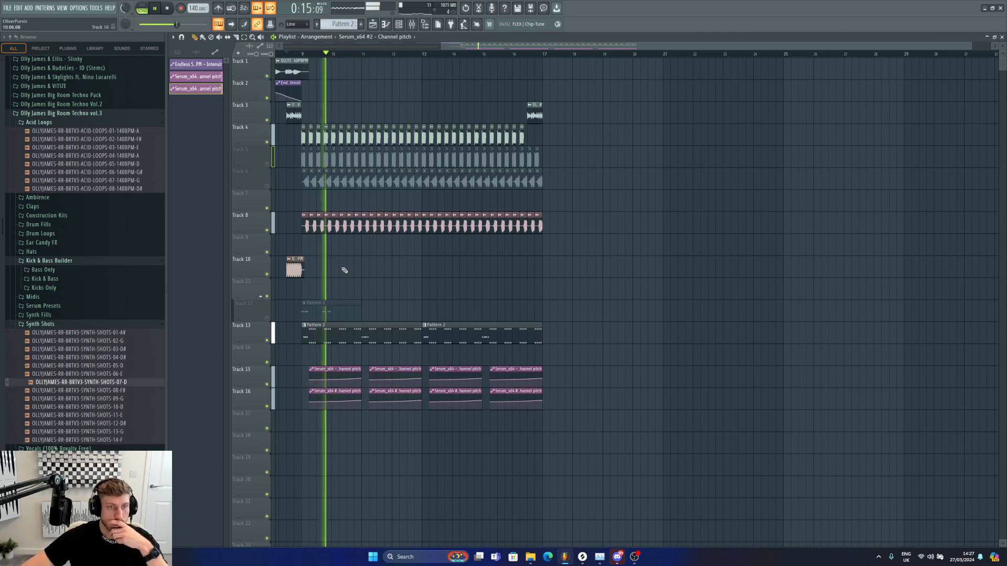
{"action": "left_click_drag", "start_coordinate": [441, 45], "coordinate": [395, 42]}
{"action": "key", "text": "space"}
Step: Open the synth shot sampler channel, select mixer insert 10 and add Fruity Delay 3 to its first effect slot
{"action": "left_click", "coordinate": [403, 24]}
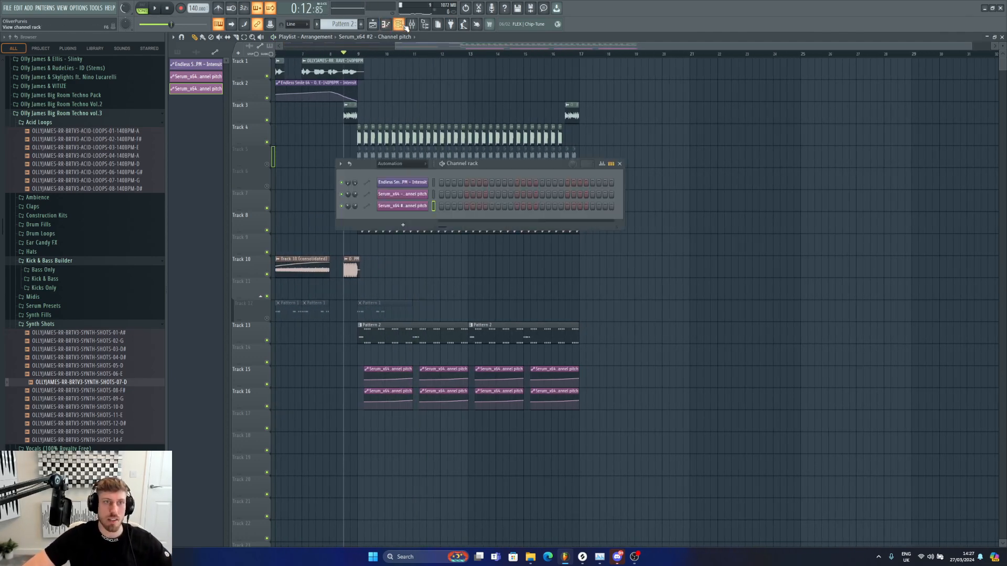
{"action": "left_click", "coordinate": [399, 164]}
{"action": "left_click", "coordinate": [401, 197]}
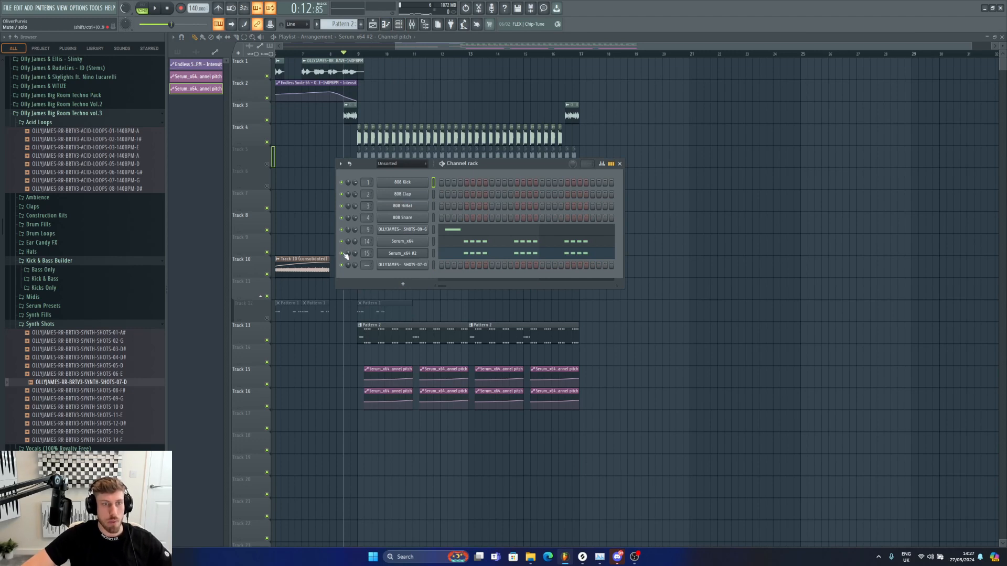
{"action": "left_click", "coordinate": [427, 231]}
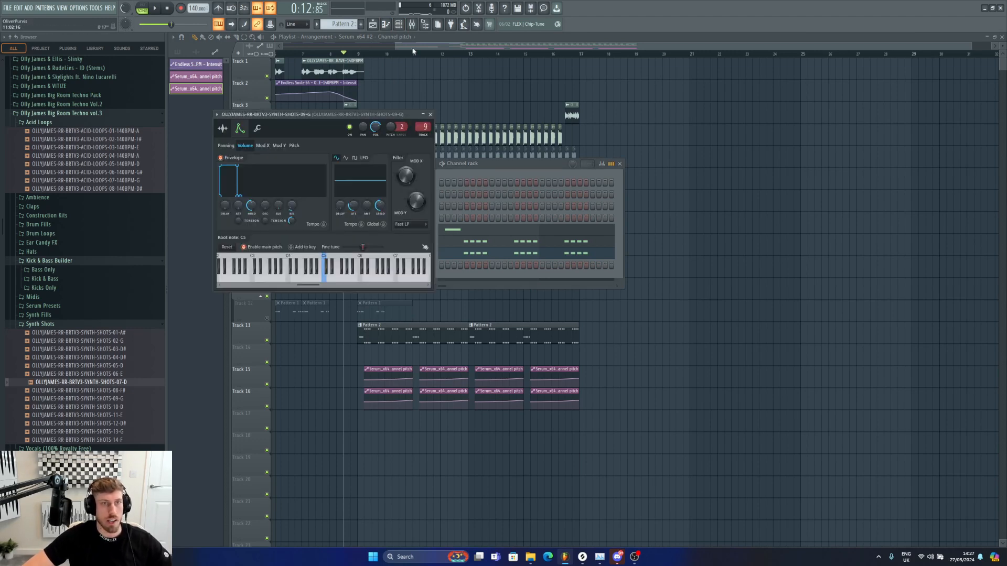
{"action": "key", "text": "F9"}
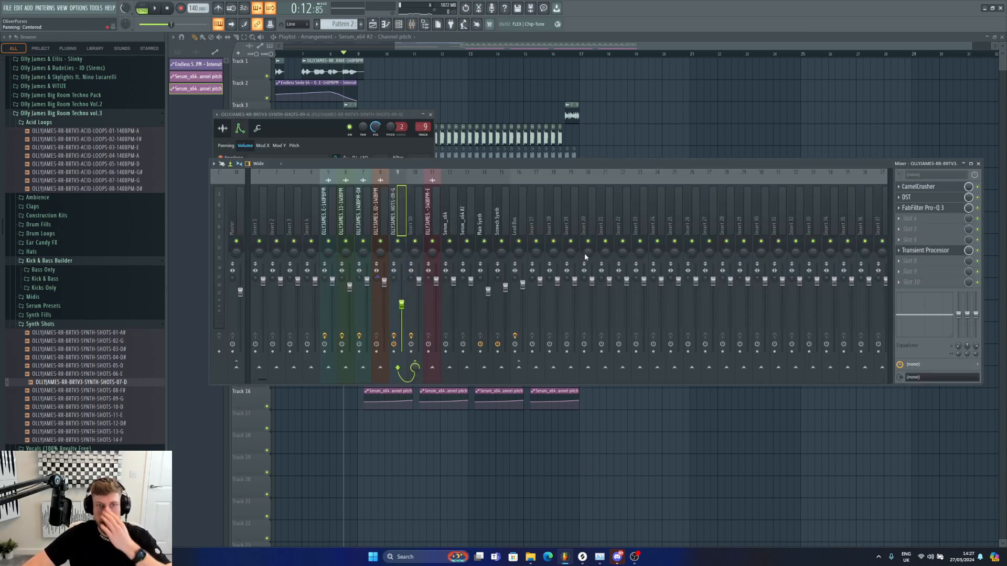
{"action": "left_click", "coordinate": [409, 222]}
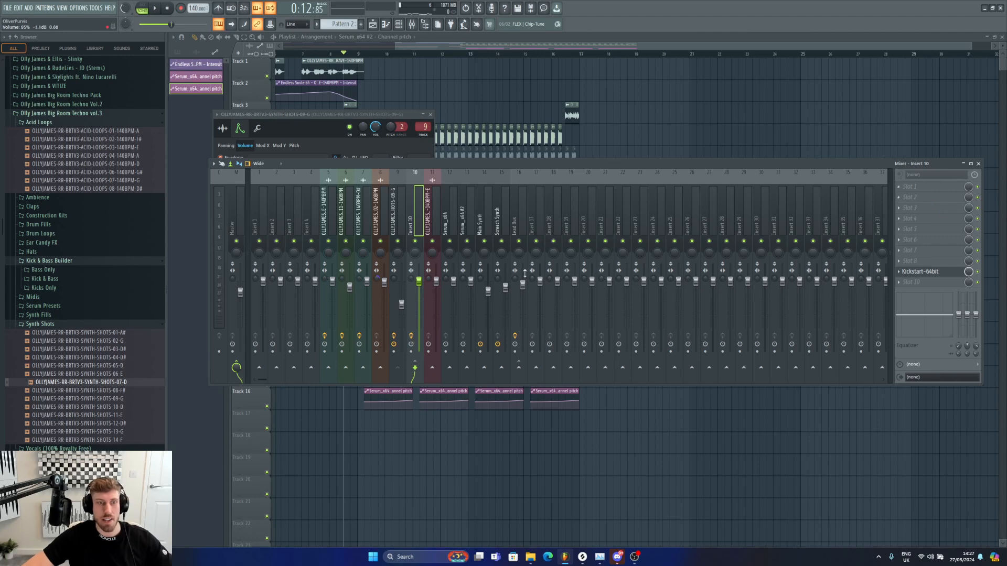
{"action": "key", "text": "space"}
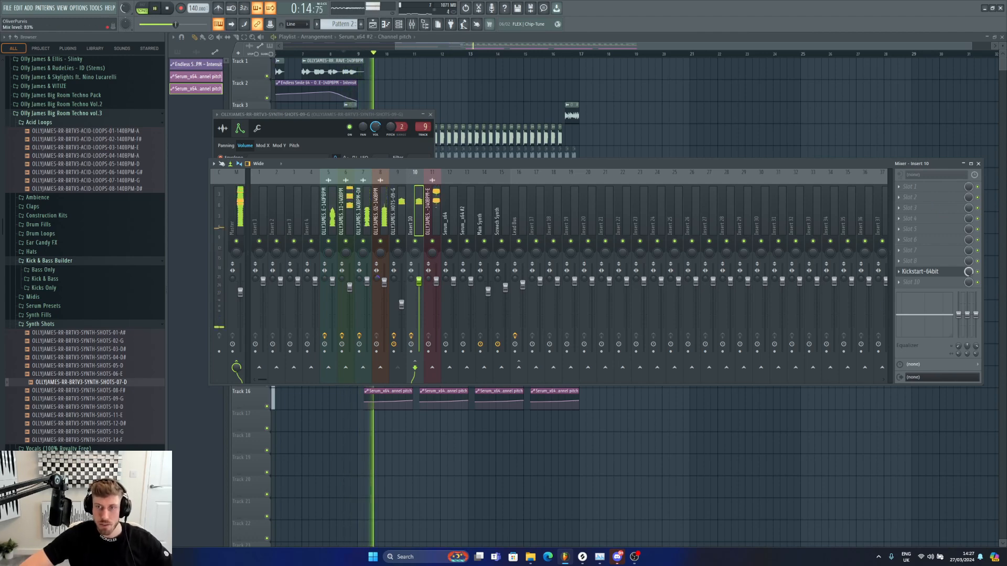
{"action": "key", "text": "space"}
{"action": "left_click", "coordinate": [910, 187]}
{"action": "mouse_move", "coordinate": [912, 196]}
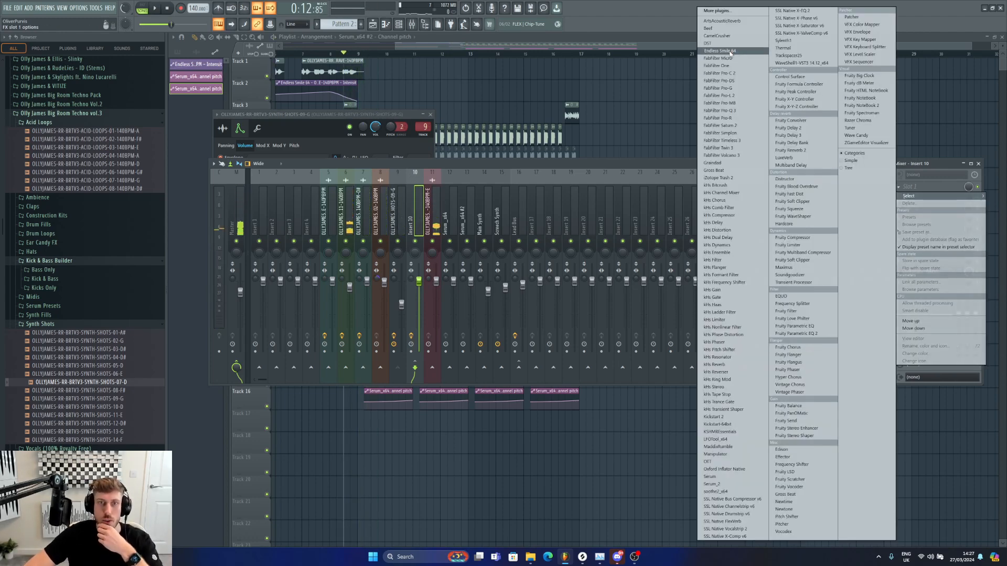
{"action": "left_click", "coordinate": [795, 143]}
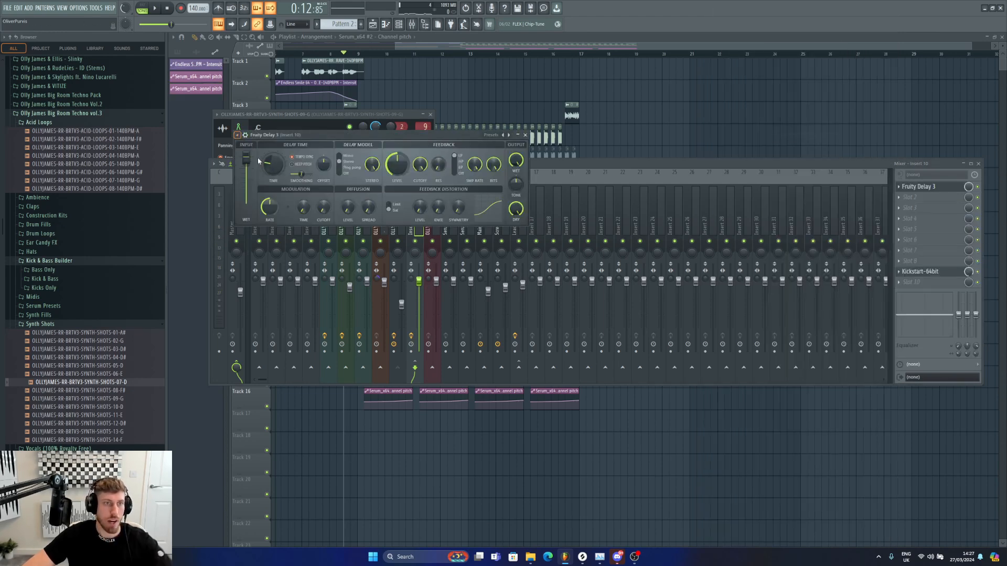
Step: Audition the synth shot through Fruity Delay 3 on insert 10 and lower the delay's feedback cutoff
{"action": "key", "text": "space"}
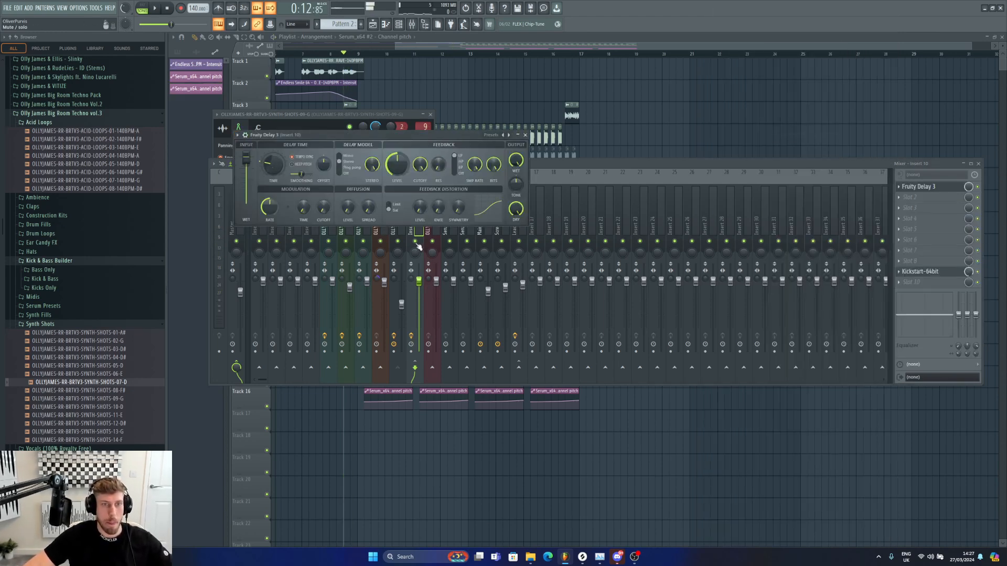
{"action": "right_click", "coordinate": [414, 241]}
{"action": "key", "text": "space"}
{"action": "left_click", "coordinate": [303, 115]}
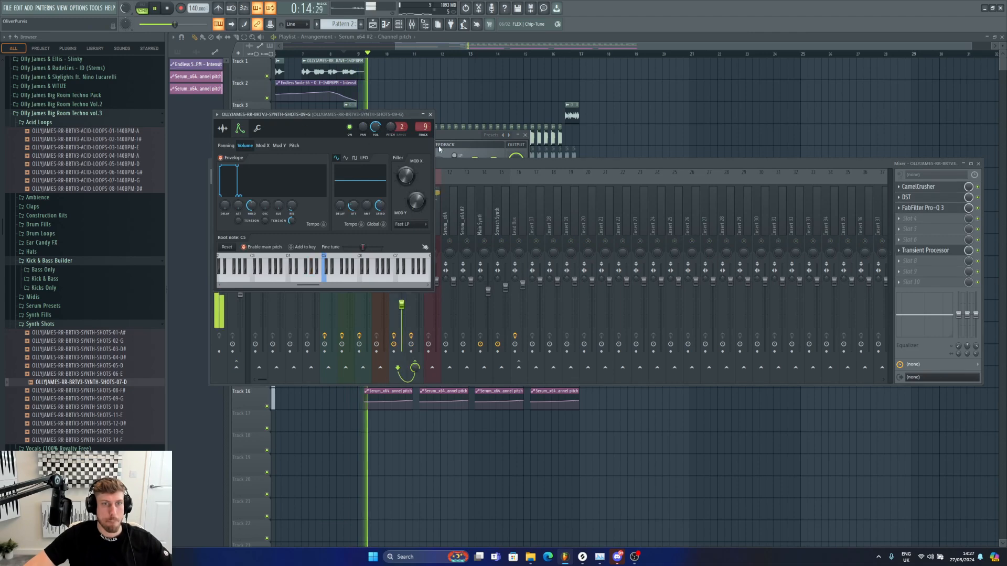
{"action": "left_click", "coordinate": [455, 136]}
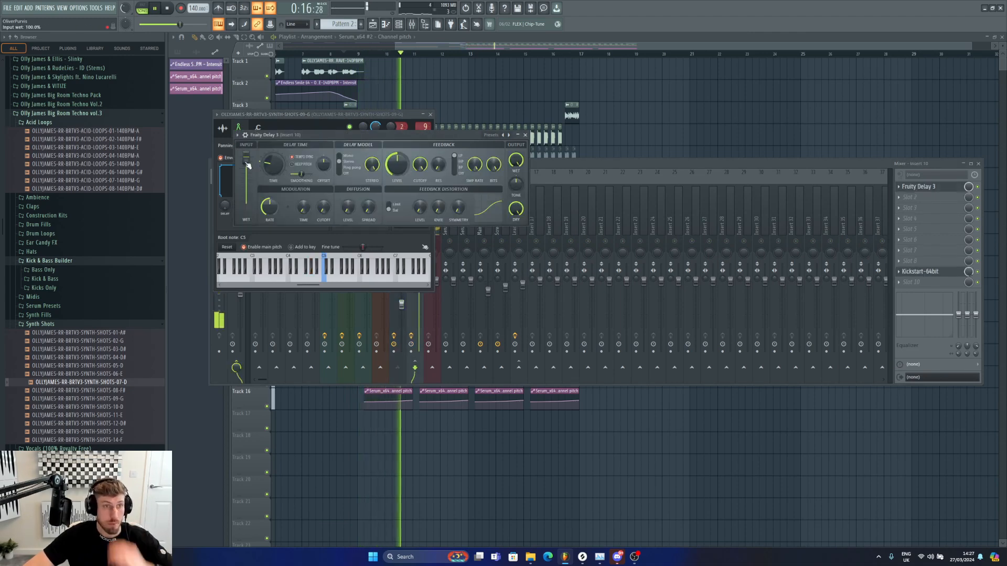
{"action": "key", "text": "space"}
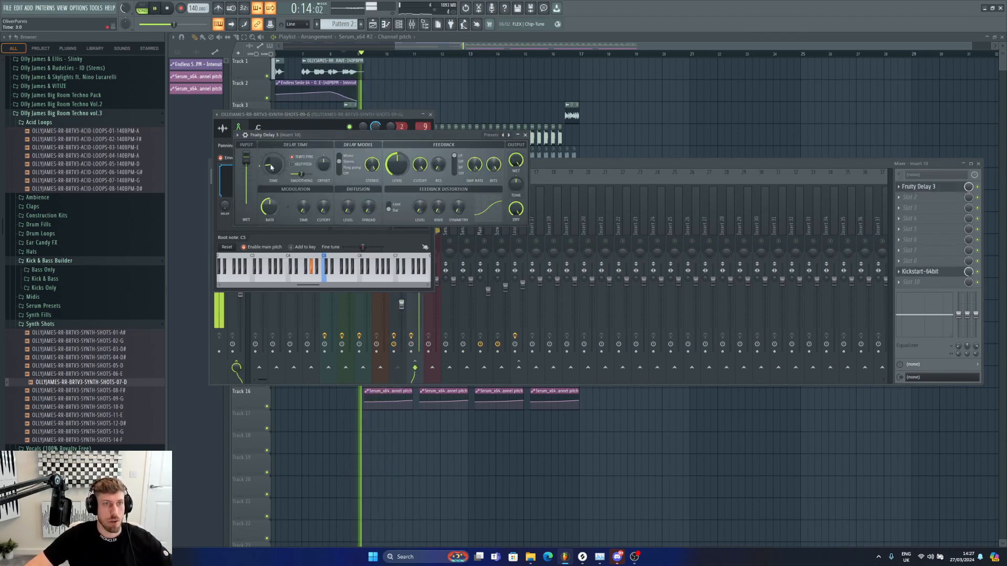
{"action": "key", "text": "space"}
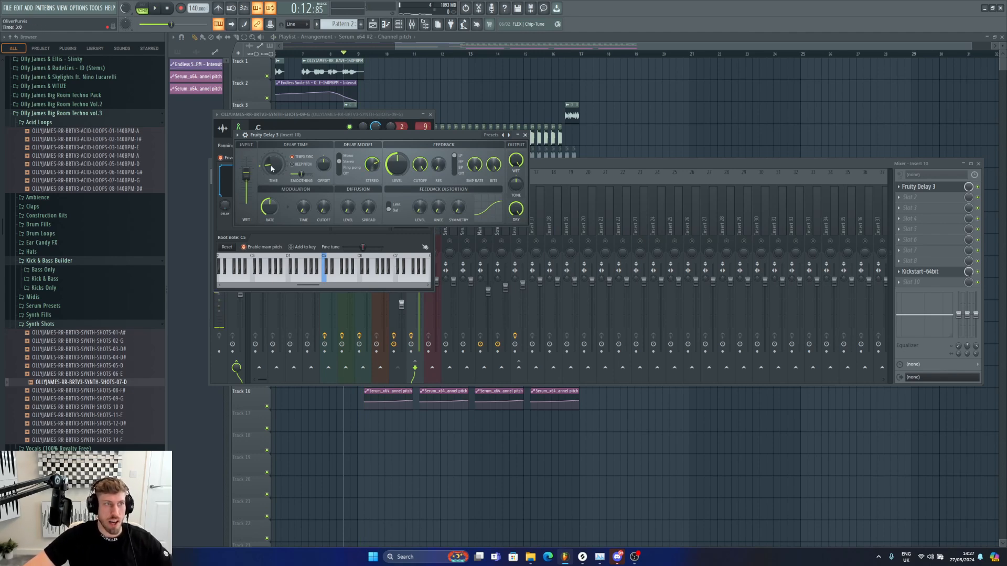
{"action": "key", "text": "space"}
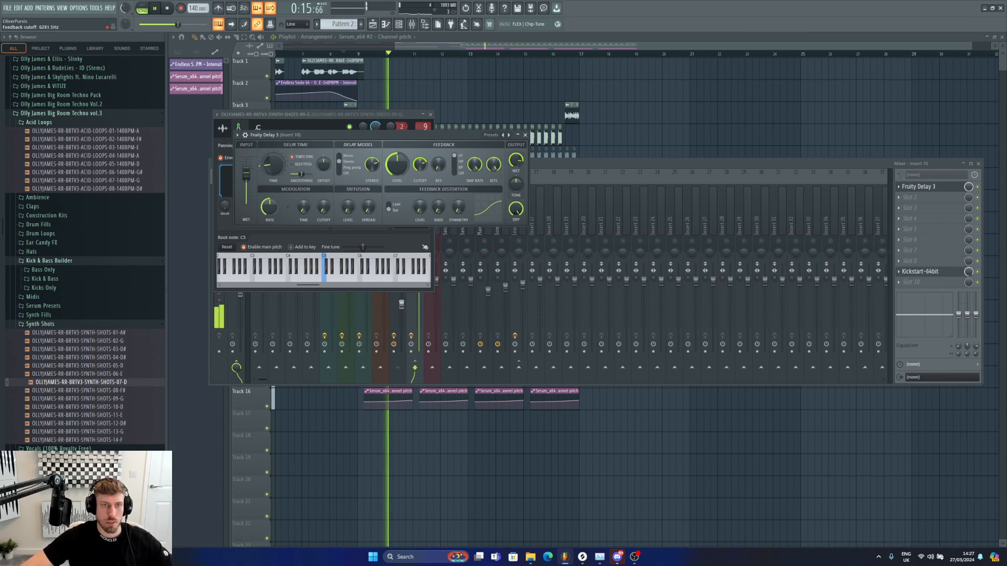
{"action": "key", "text": "space"}
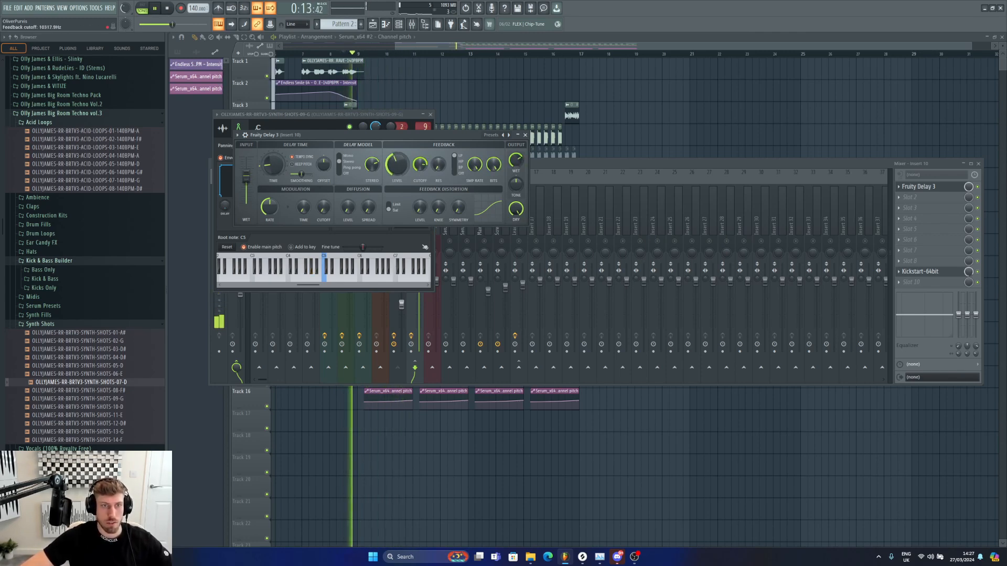
{"action": "left_click_drag", "start_coordinate": [438, 162], "coordinate": [438, 172]}
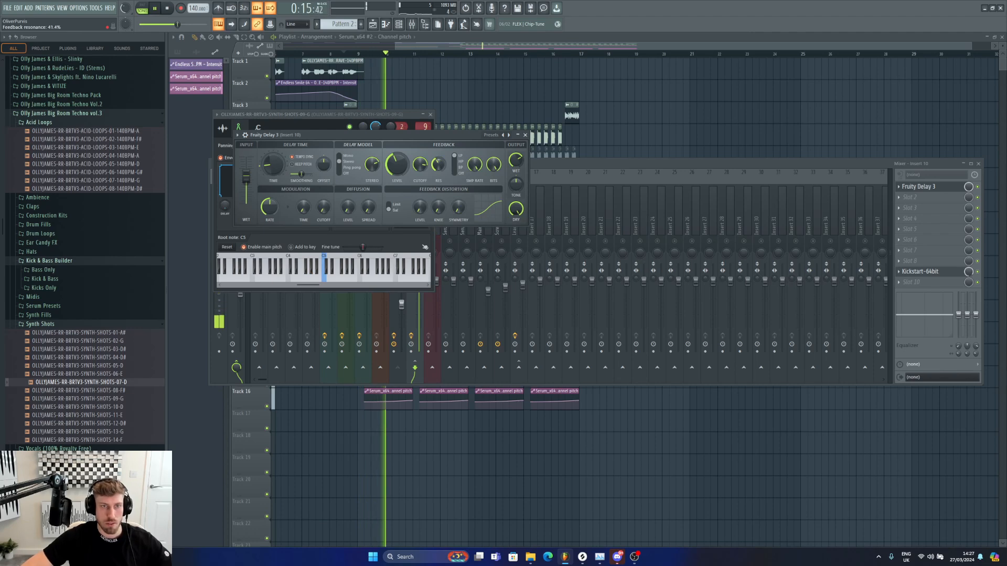
Step: Open the synth shot pattern on track 13 in the piano roll to review its notes
{"action": "left_click", "coordinate": [480, 242]}
{"action": "key", "text": "F9"}
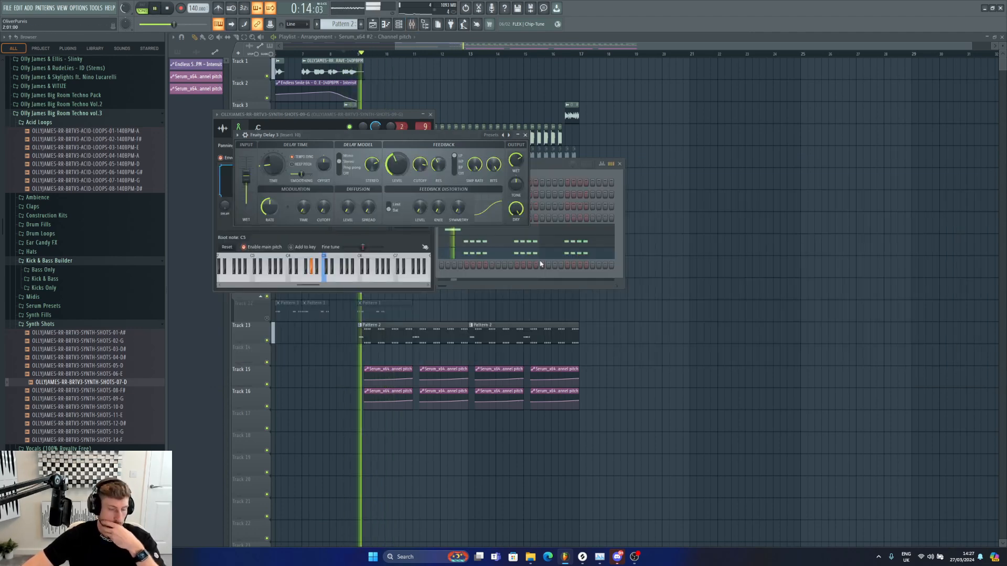
{"action": "key", "text": "F9"}
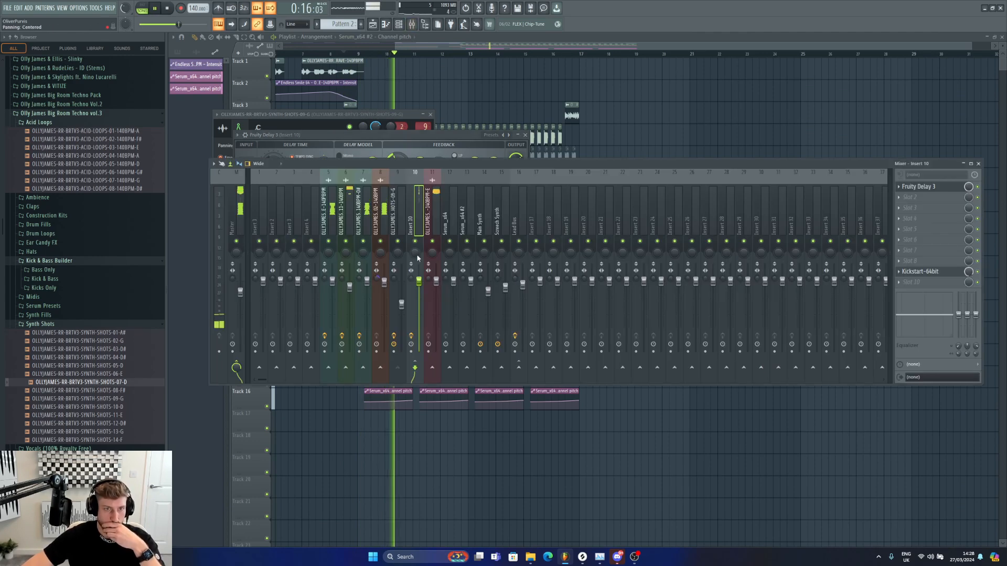
{"action": "left_click", "coordinate": [400, 46]}
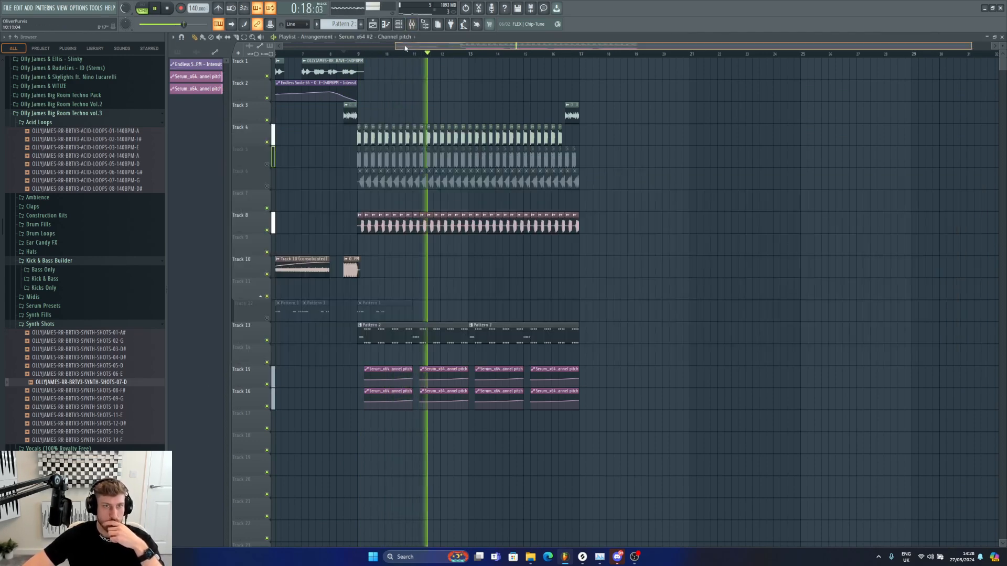
{"action": "double_click", "coordinate": [391, 323]}
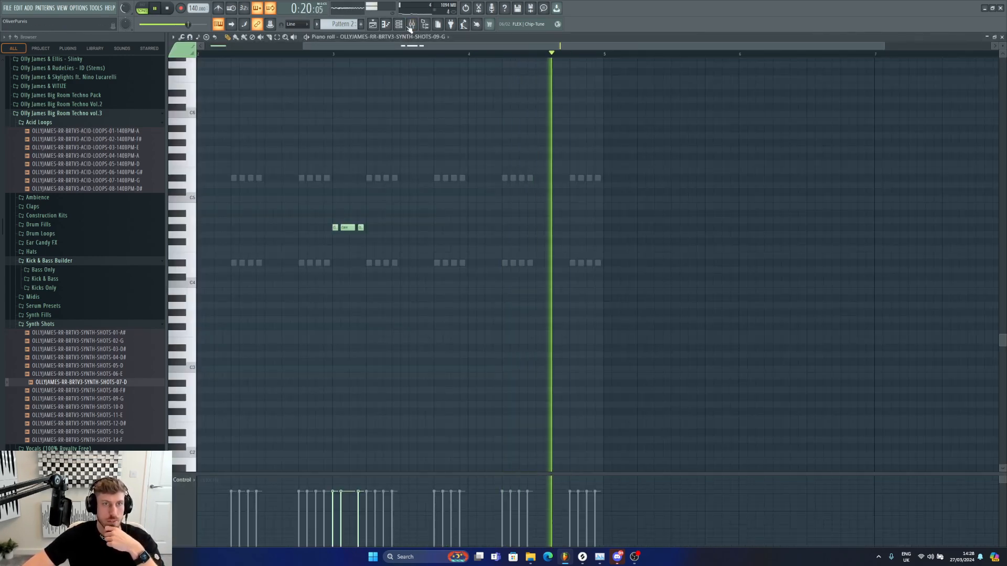
Step: Turn down the Serum_x64 and synth shot channel volumes in the channel rack and audition
{"action": "key", "text": "F9"}
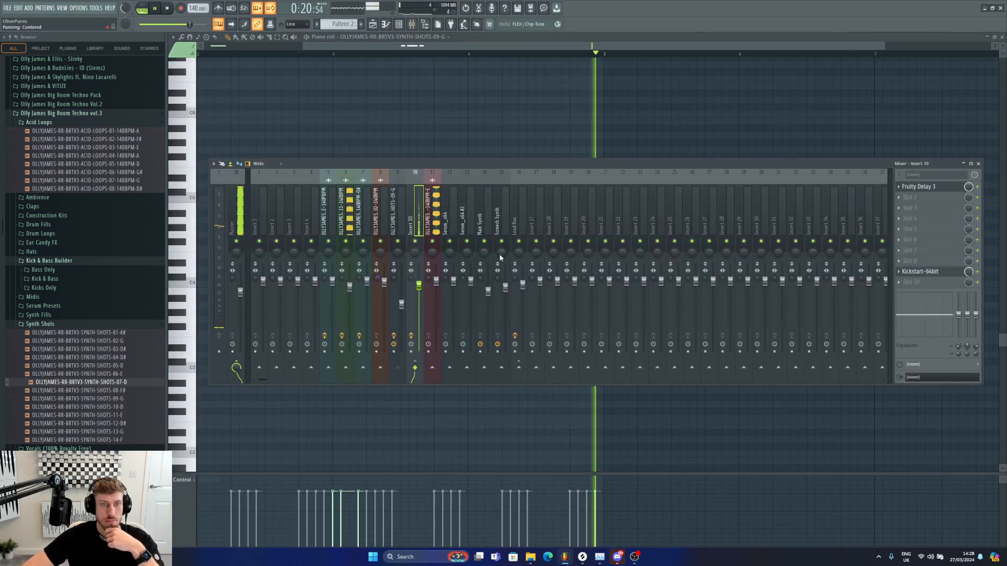
{"action": "left_click", "coordinate": [406, 26]}
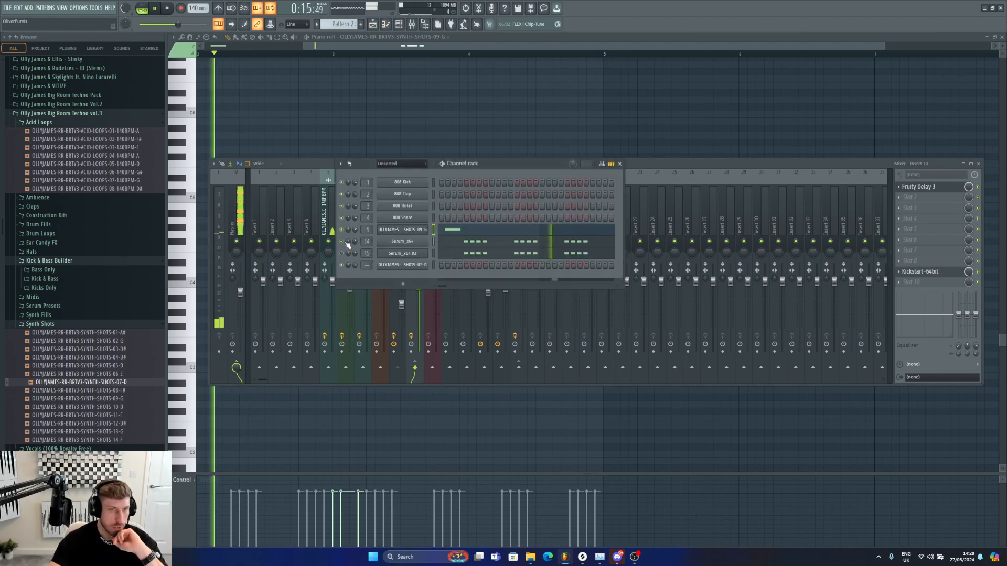
{"action": "left_click_drag", "start_coordinate": [355, 241], "coordinate": [355, 265]}
{"action": "left_click_drag", "start_coordinate": [355, 230], "coordinate": [355, 242]}
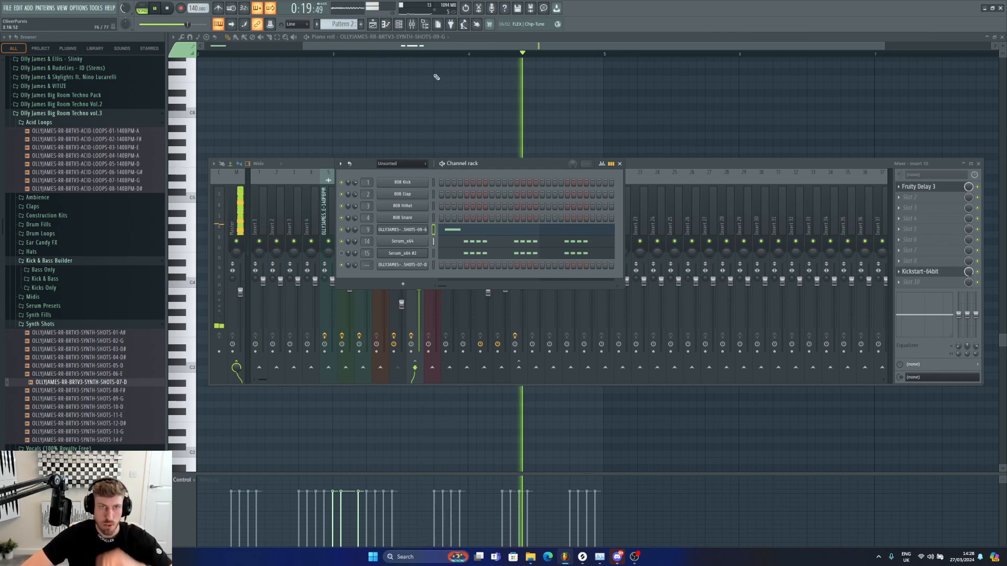
{"action": "key", "text": "space"}
Step: Create an automation clip for Fruity Delay 3's output wet on mixer insert 10
{"action": "left_click", "coordinate": [373, 24]}
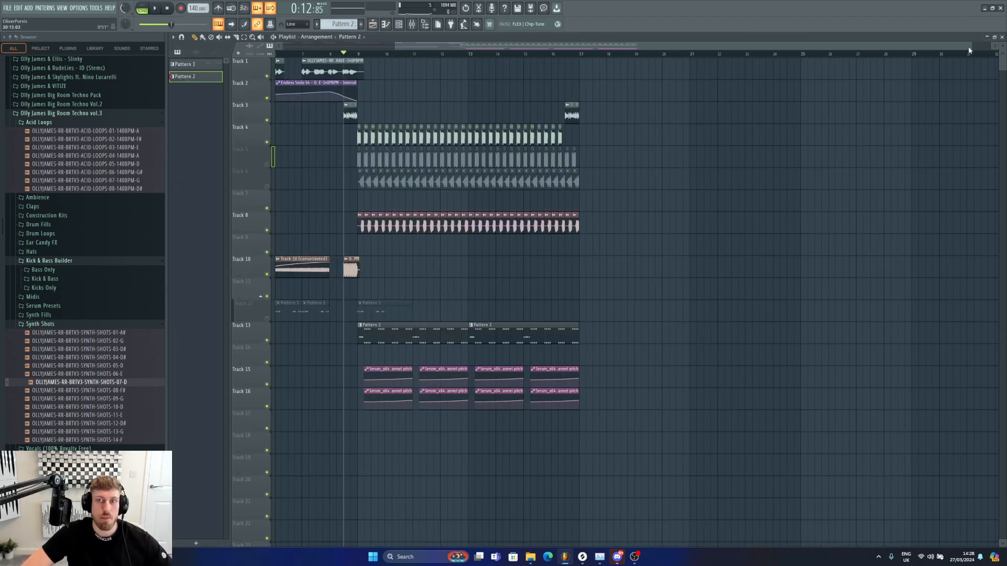
{"action": "left_click_drag", "start_coordinate": [970, 47], "coordinate": [813, 60]}
{"action": "left_click", "coordinate": [410, 25]}
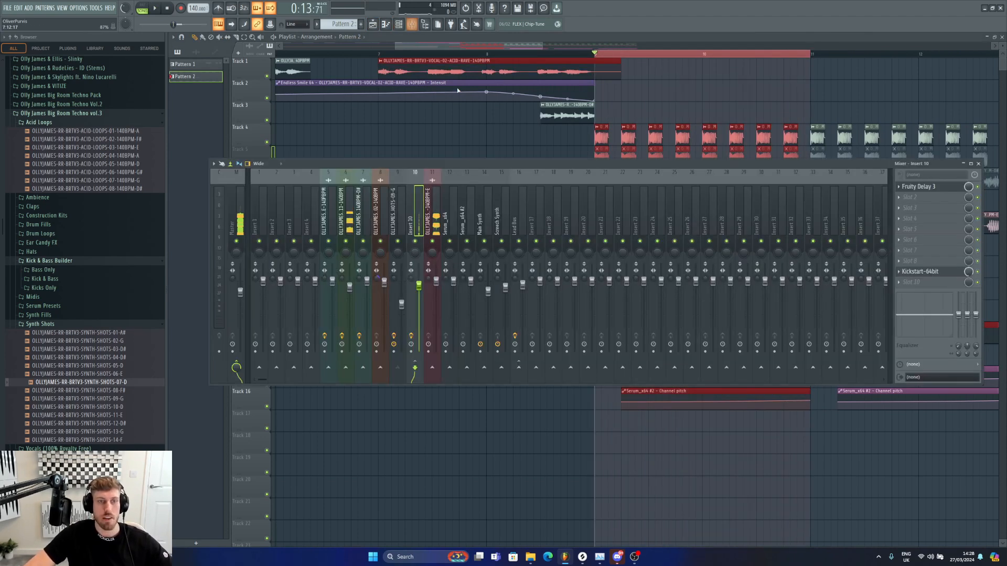
{"action": "left_click", "coordinate": [401, 224]}
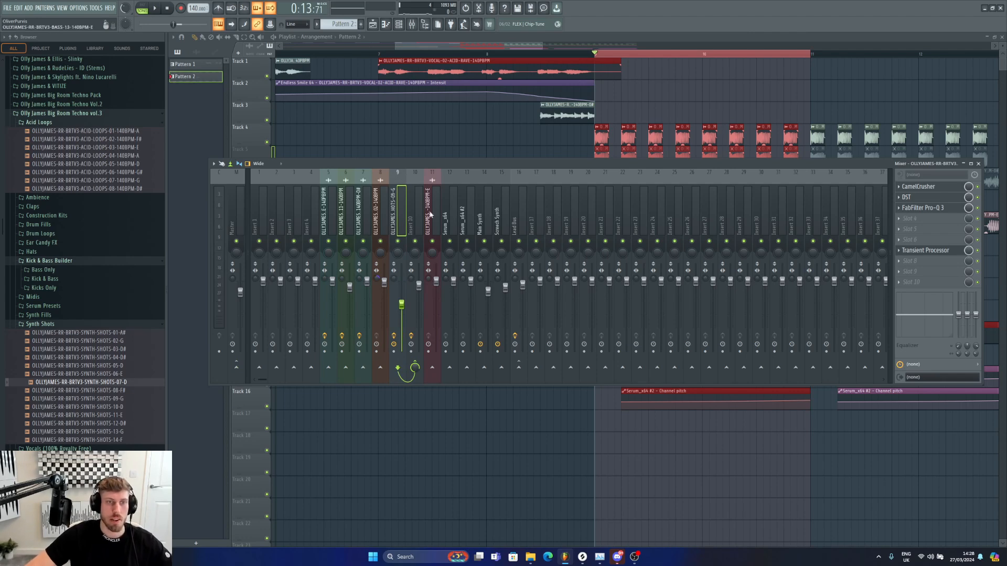
{"action": "left_click", "coordinate": [416, 225]}
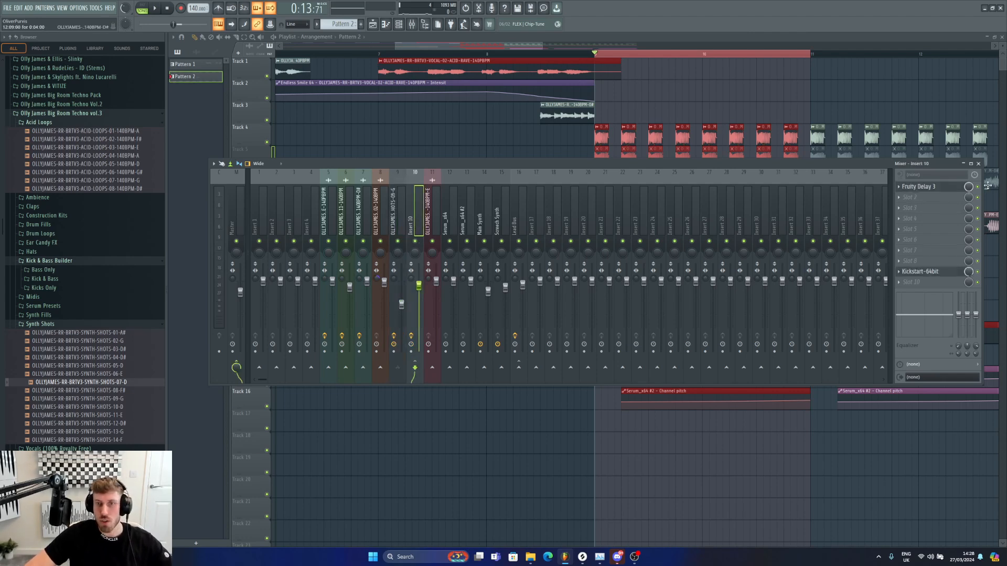
{"action": "left_click", "coordinate": [956, 188]}
{"action": "right_click", "coordinate": [516, 161]}
{"action": "left_click", "coordinate": [535, 218]}
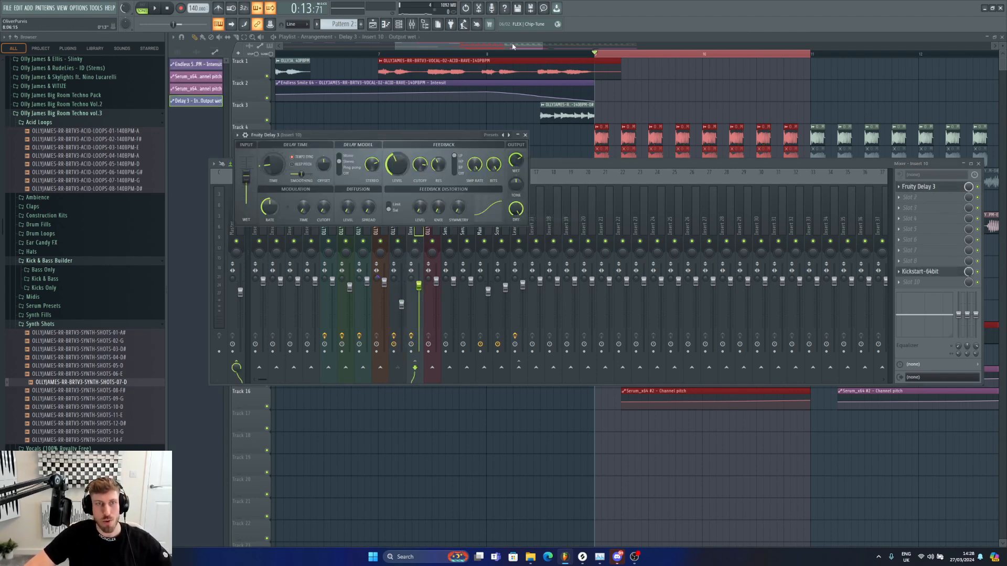
Step: Place the delay output wet automation clip on track 14 at the start of the section and play it
{"action": "left_click_drag", "start_coordinate": [513, 47], "coordinate": [557, 55]}
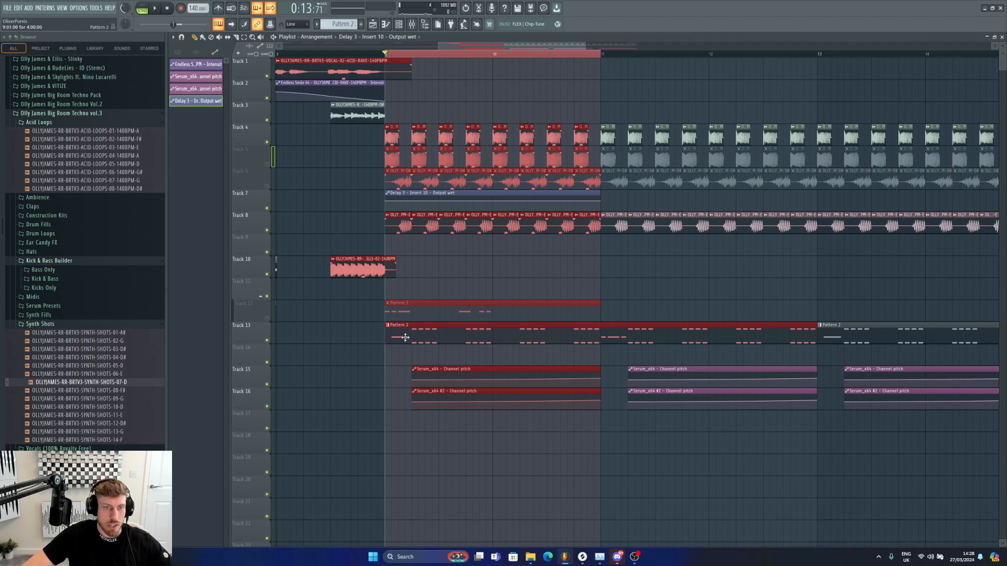
{"action": "left_click_drag", "start_coordinate": [386, 201], "coordinate": [418, 350]}
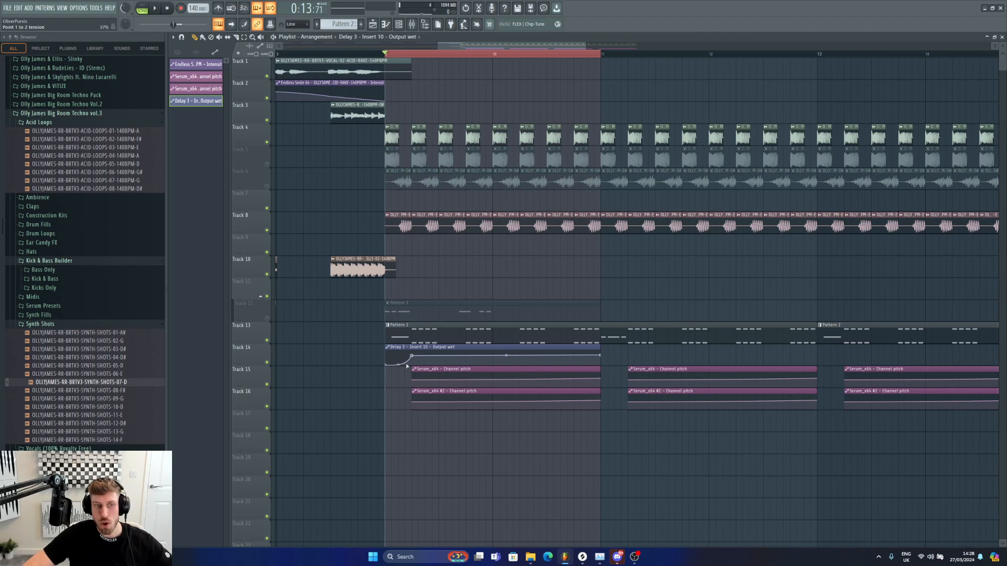
{"action": "key", "text": "space"}
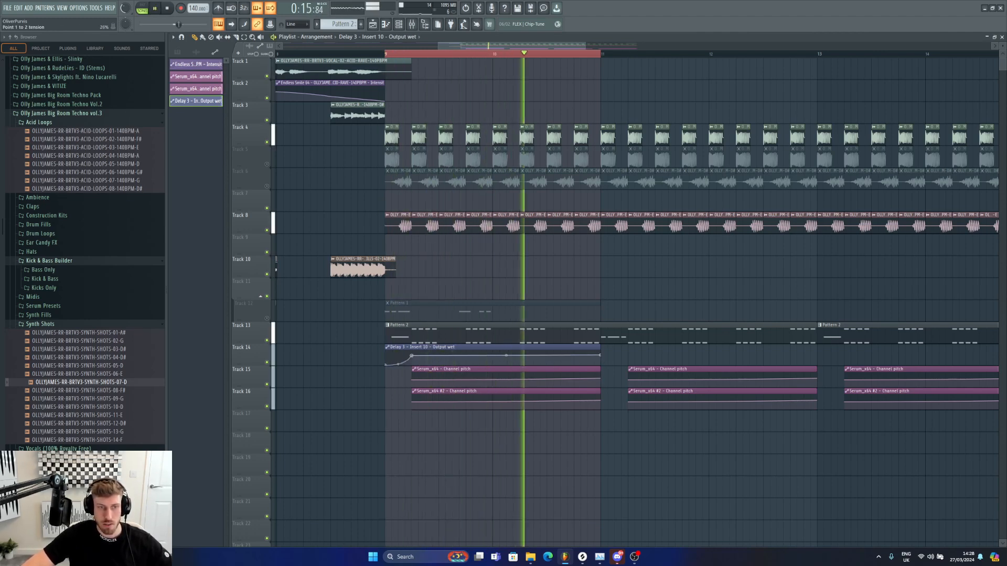
{"action": "key", "text": "space"}
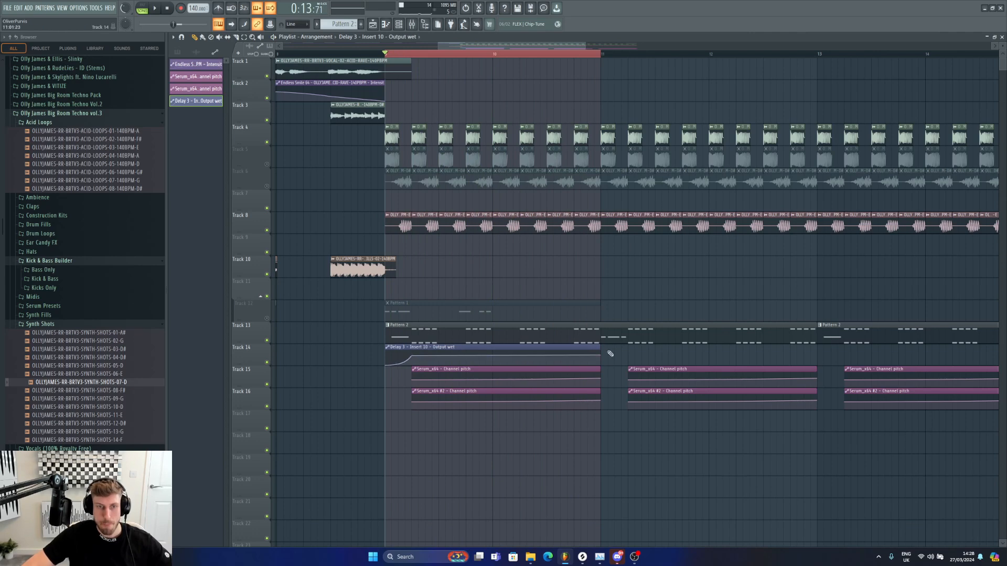
Step: Add a second delay output wet clip on track 14 in the following section and audition it
{"action": "left_click", "coordinate": [611, 354]}
{"action": "left_click_drag", "start_coordinate": [411, 54], "coordinate": [625, 60]}
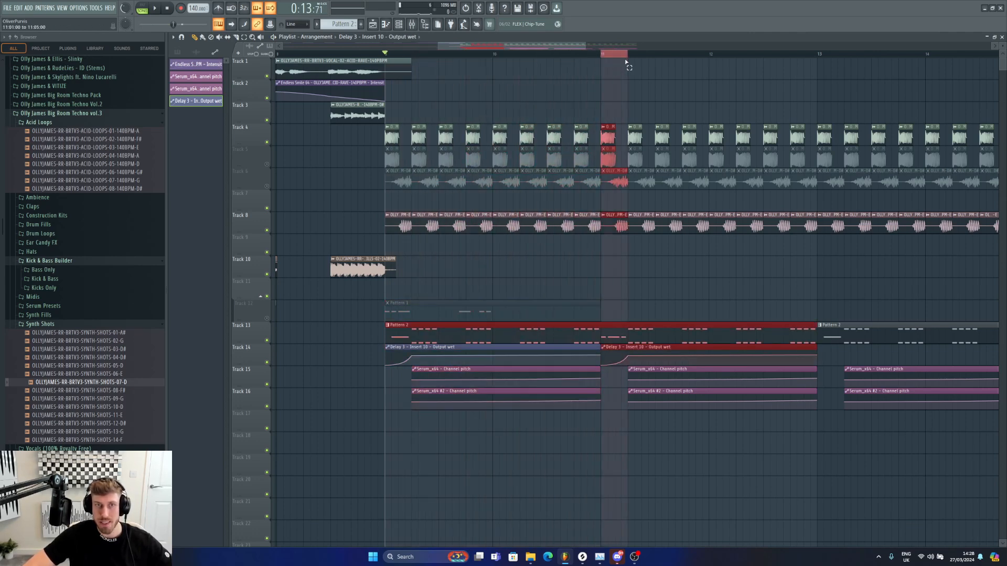
{"action": "key", "text": "space"}
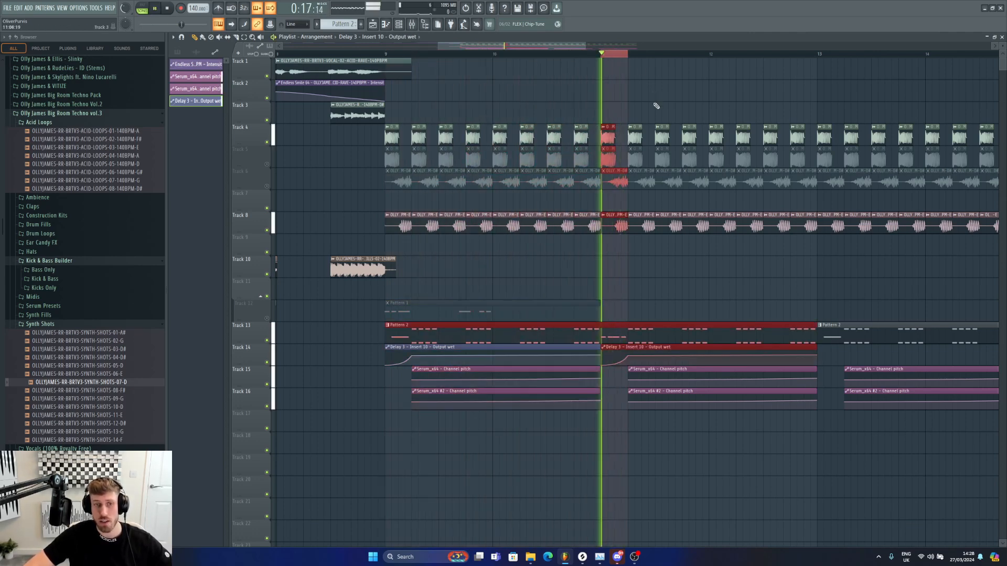
{"action": "right_click", "coordinate": [642, 349]}
{"action": "key", "text": "ctrl+z"}
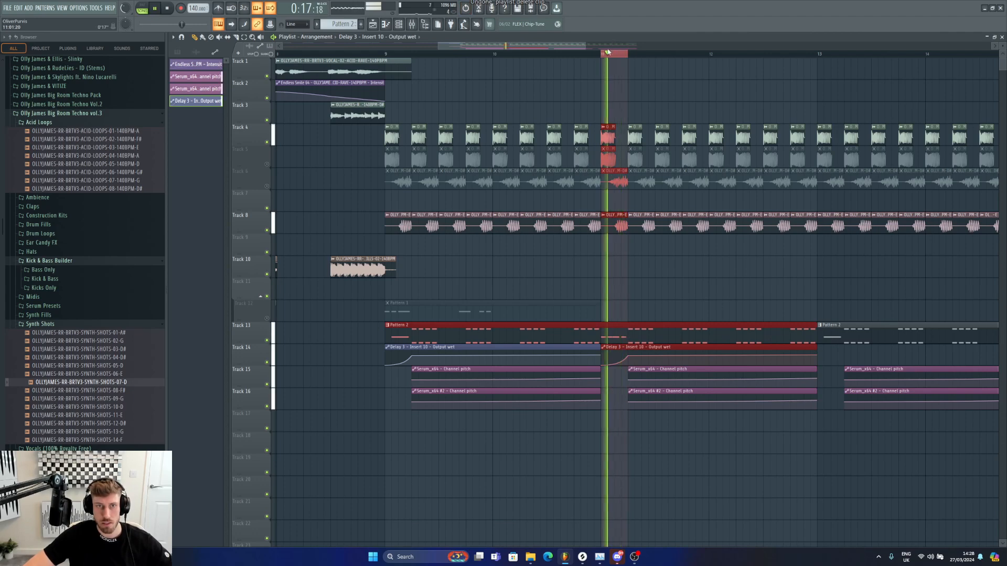
{"action": "left_click_drag", "start_coordinate": [629, 57], "coordinate": [633, 58]}
{"action": "key", "text": "space"}
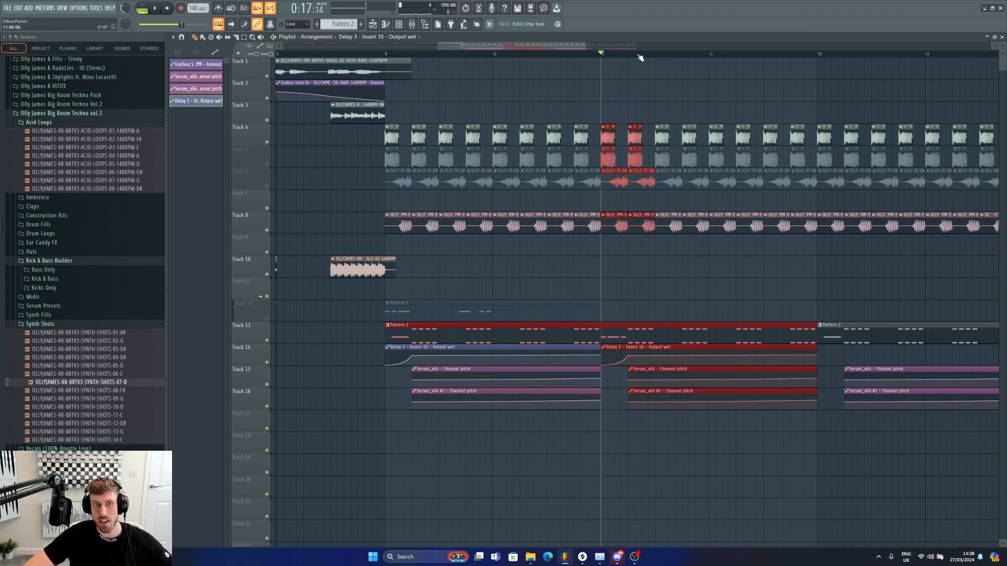
Step: Play back the section and check the Fruity Delay 3 slot on insert 10
{"action": "left_click", "coordinate": [574, 54]}
{"action": "key", "text": "space"}
{"action": "left_click", "coordinate": [672, 93]}
{"action": "right_click", "coordinate": [684, 95]}
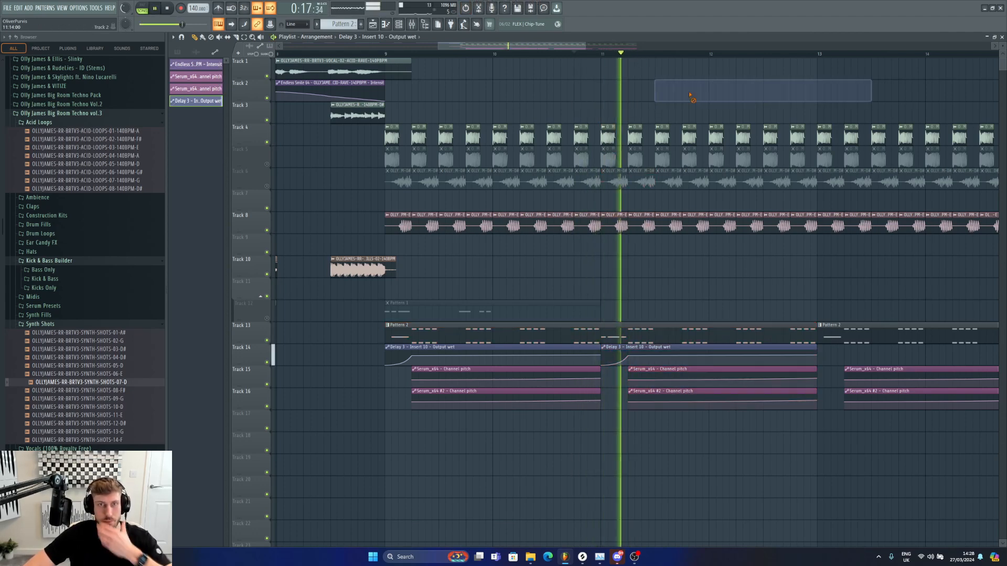
{"action": "left_click", "coordinate": [418, 30]}
{"action": "left_click", "coordinate": [920, 186]}
{"action": "key", "text": "space"}
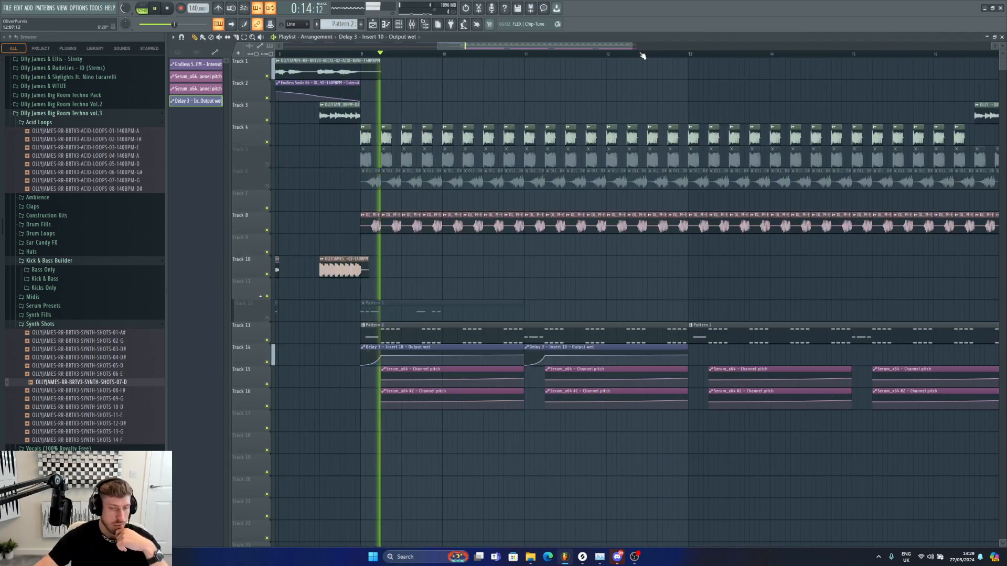
Step: Mute track 10 and play the arrangement from the section start
{"action": "left_click", "coordinate": [267, 274]}
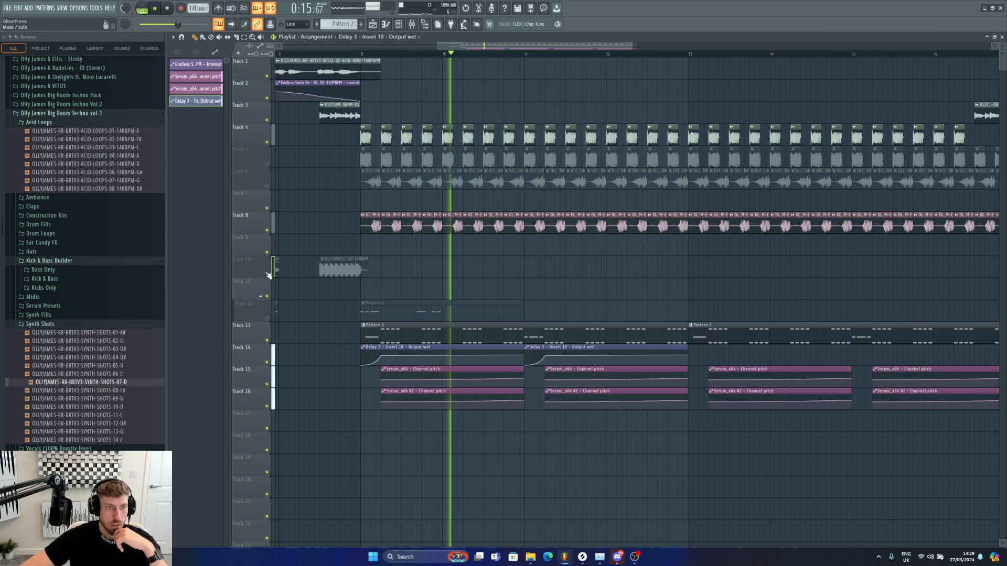
{"action": "left_click", "coordinate": [313, 55]}
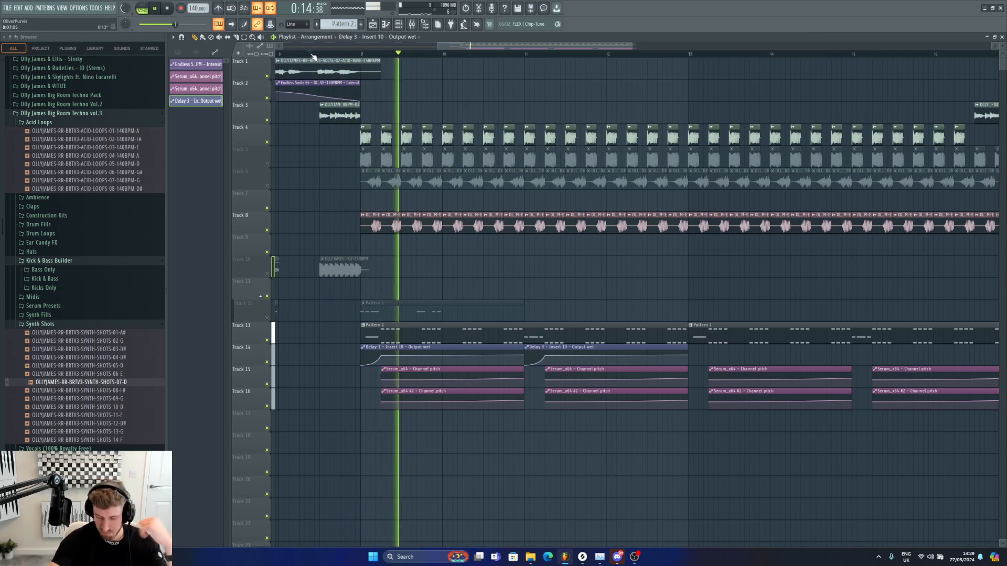
{"action": "left_click", "coordinate": [411, 25]}
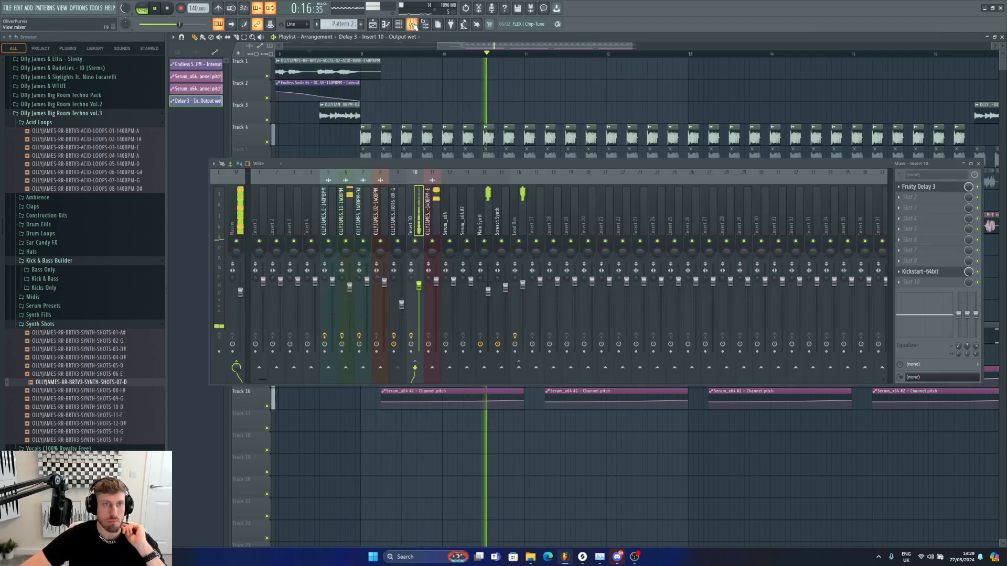
{"action": "left_click_drag", "start_coordinate": [633, 45], "coordinate": [713, 44]}
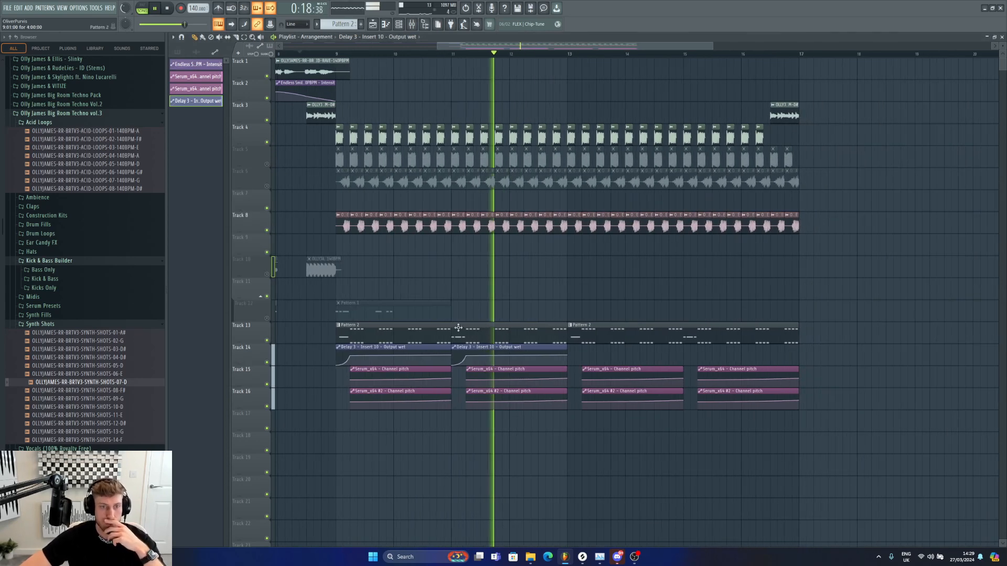
{"action": "key", "text": "space"}
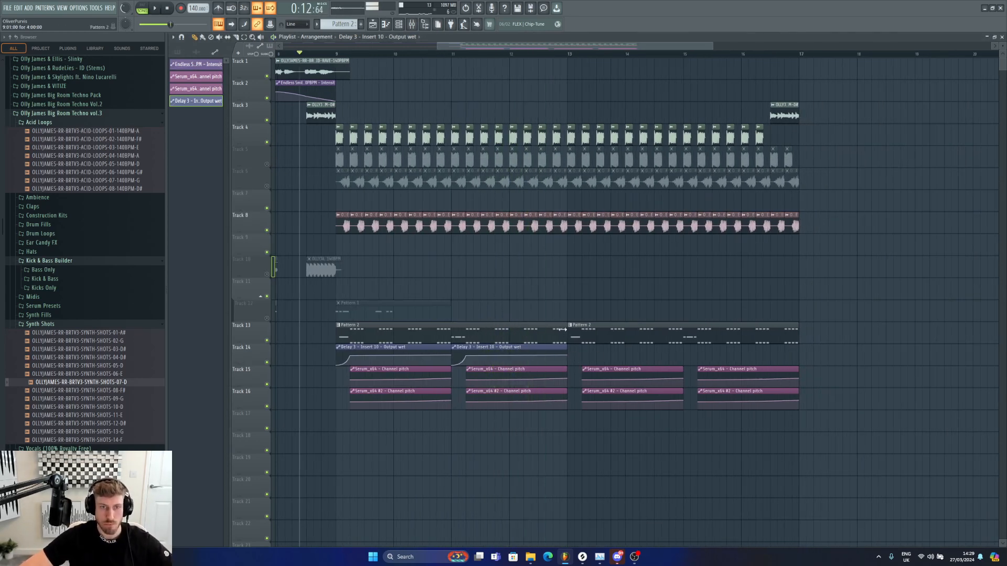
Step: Add two more delay output wet automation clips on track 14 in the next two sections
{"action": "left_click", "coordinate": [585, 357]}
{"action": "left_click", "coordinate": [700, 358]}
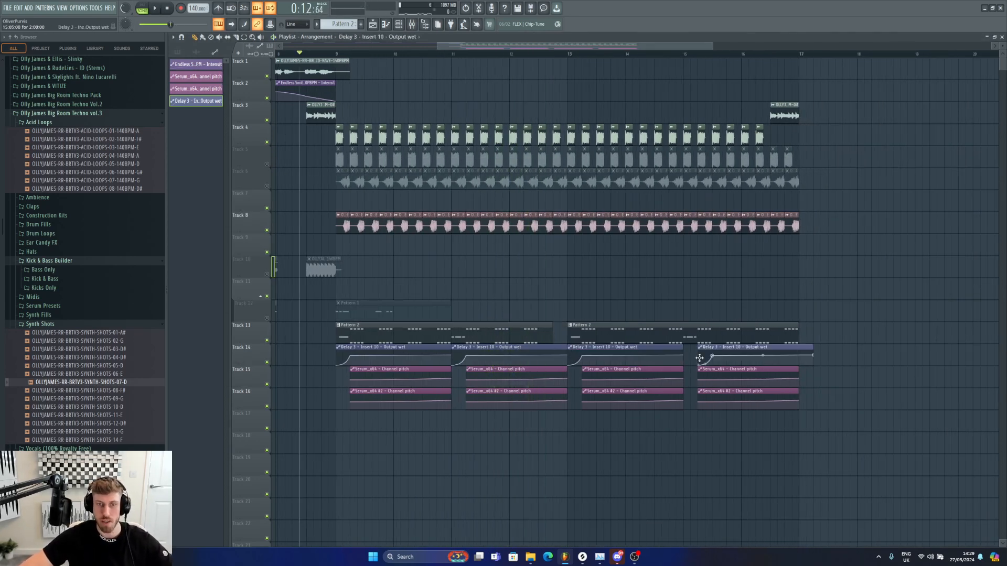
Step: Browse the Synth Fills folder, place OLLYJAMES-RR-BRTV3-SYNTH-FILLS-10-140BPM-E on track 11 before the second drop, and play
{"action": "left_click", "coordinate": [33, 315]}
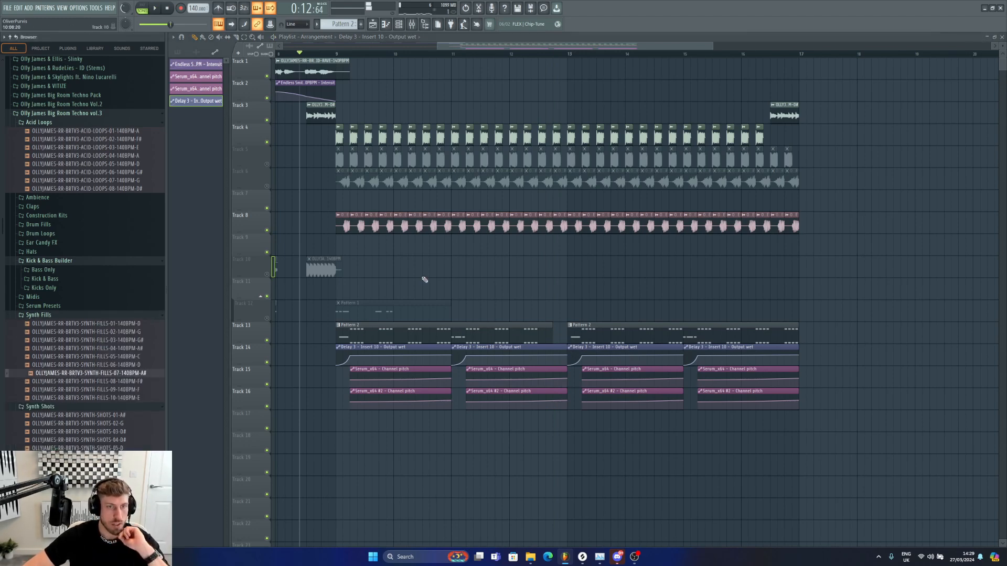
{"action": "double_click", "coordinate": [431, 219]}
{"action": "key", "text": "Escape"}
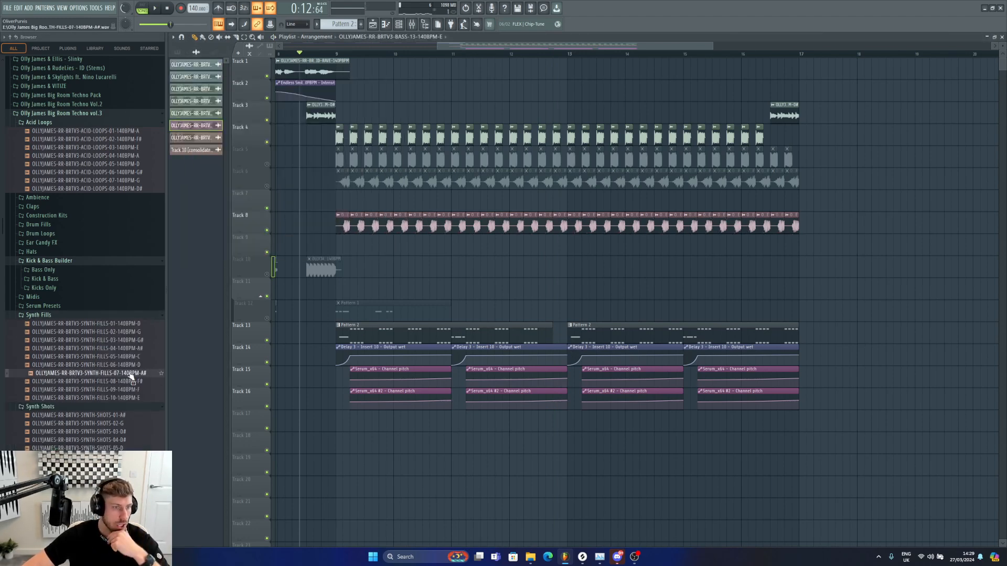
{"action": "left_click", "coordinate": [135, 398]}
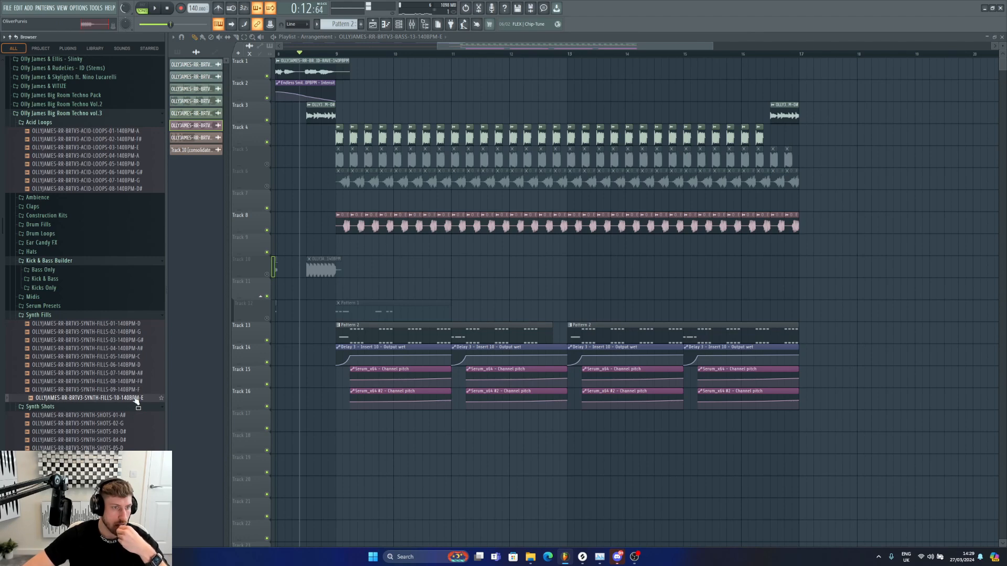
{"action": "left_click_drag", "start_coordinate": [135, 400], "coordinate": [560, 295]}
{"action": "key", "text": "space"}
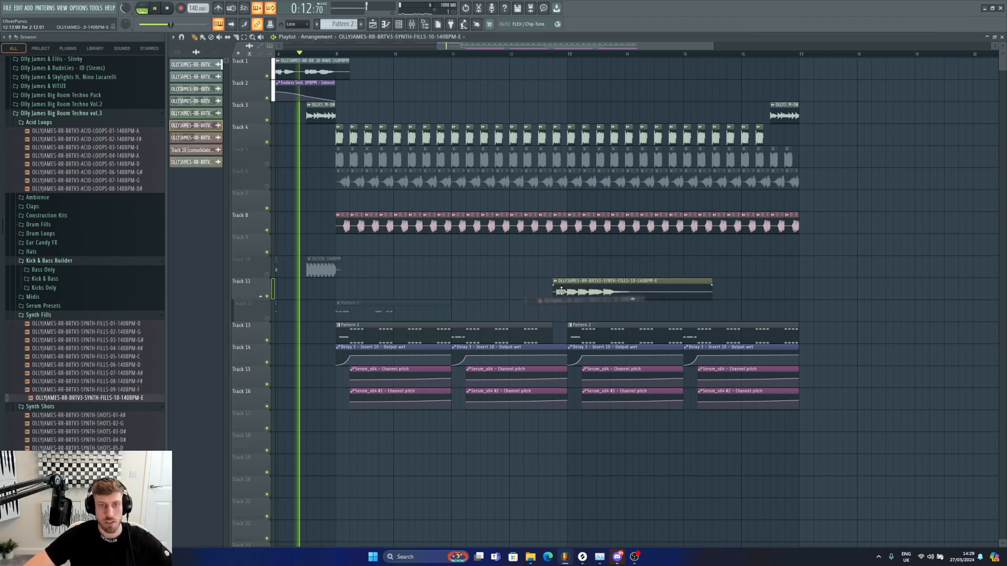
Step: Nudge the synth fill clip slightly earlier and audition it with its clip settings open
{"action": "double_click", "coordinate": [631, 297]}
{"action": "key", "text": "Escape"}
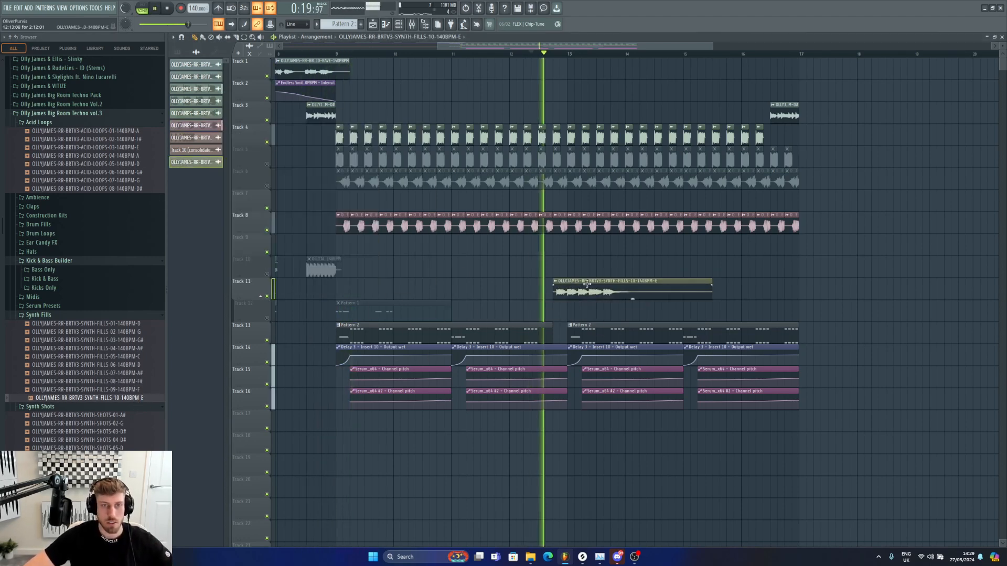
{"action": "left_click_drag", "start_coordinate": [589, 286], "coordinate": [575, 286]}
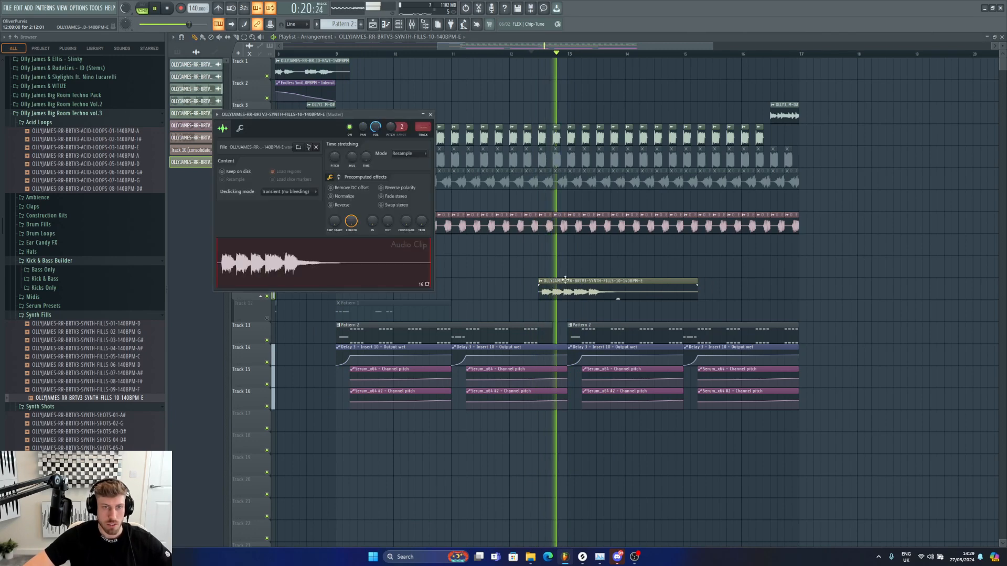
{"action": "double_click", "coordinate": [575, 286]}
{"action": "key", "text": "space"}
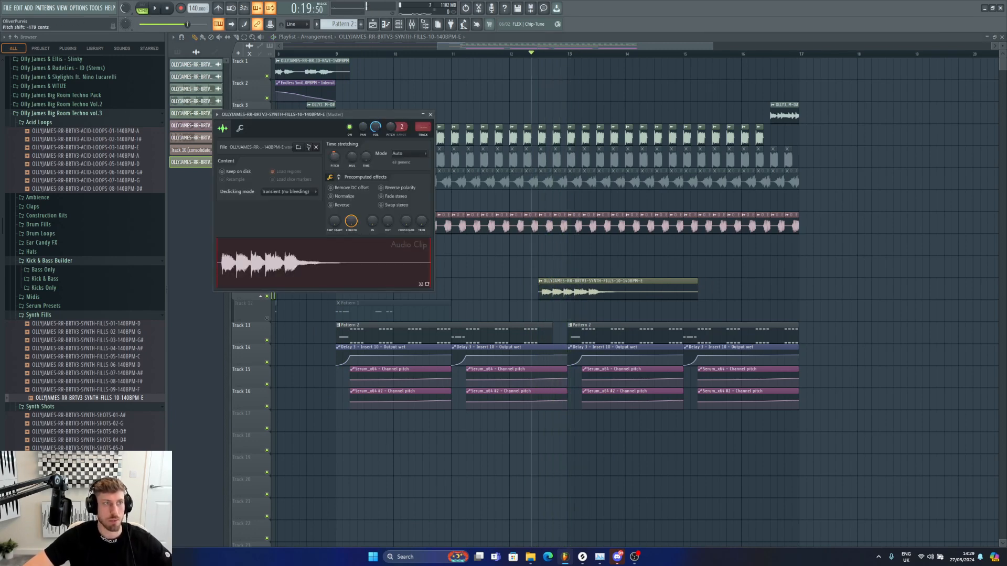
{"action": "key", "text": "space"}
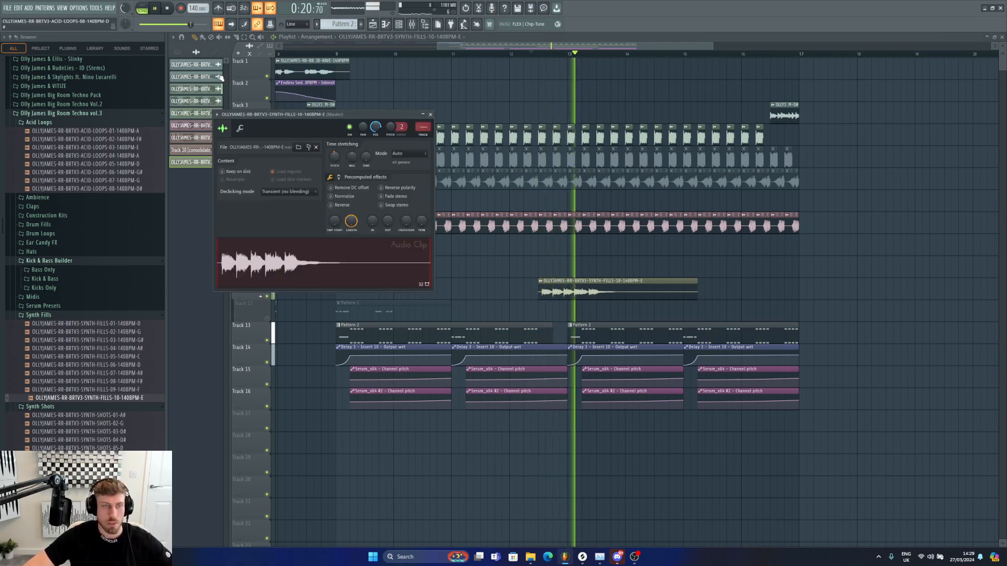
{"action": "key", "text": "space"}
{"action": "key", "text": "Escape"}
{"action": "key", "text": "space"}
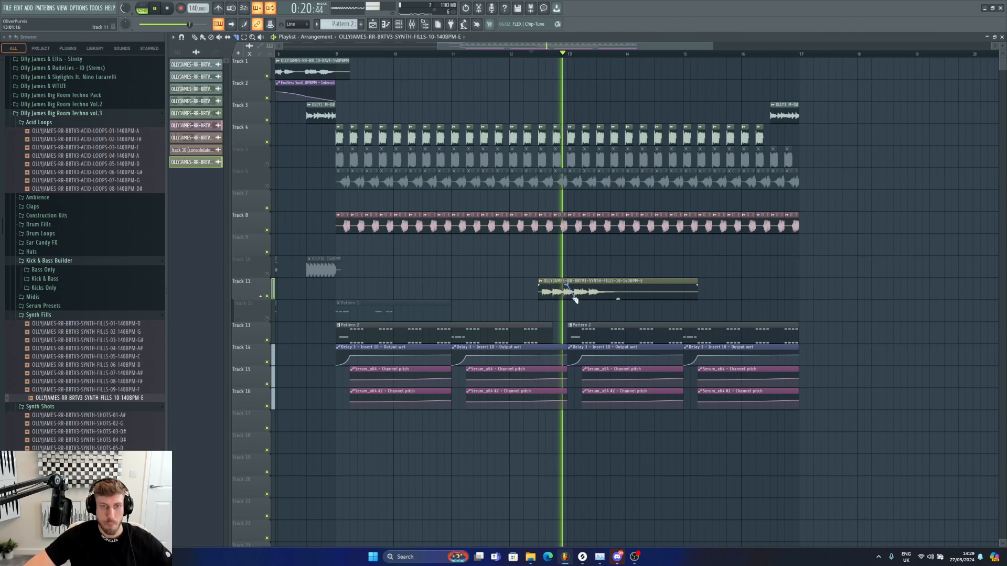
Step: Slice the synth fill clip after its first beat and delete the remaining tail
{"action": "left_click_drag", "start_coordinate": [576, 285], "coordinate": [576, 303]}
{"action": "key", "text": "space"}
{"action": "left_click", "coordinate": [194, 37]}
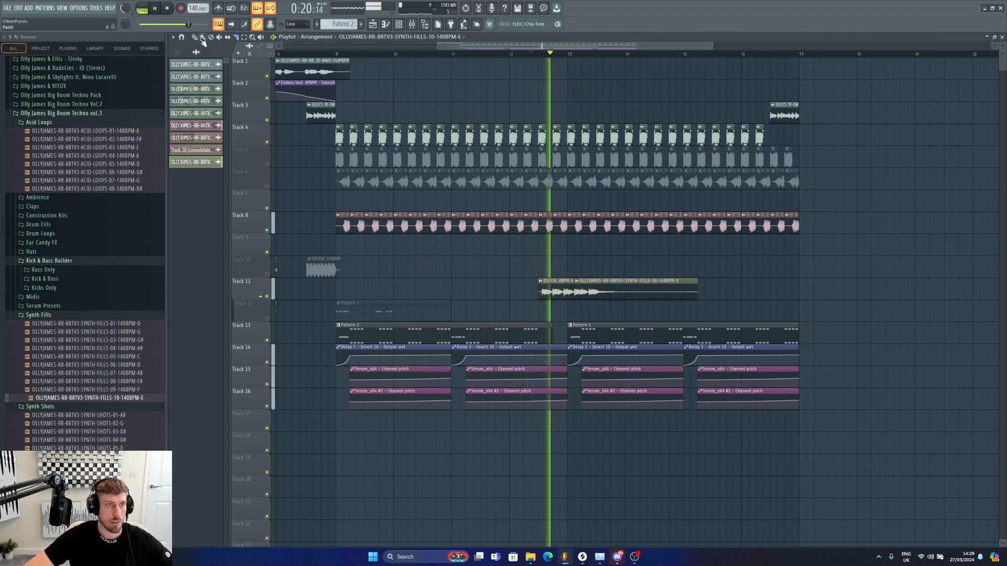
{"action": "right_click", "coordinate": [657, 295]}
Step: Set the shortened synth fill clip's time-stretch mode to e3 generic and play it back
{"action": "left_click", "coordinate": [453, 55]}
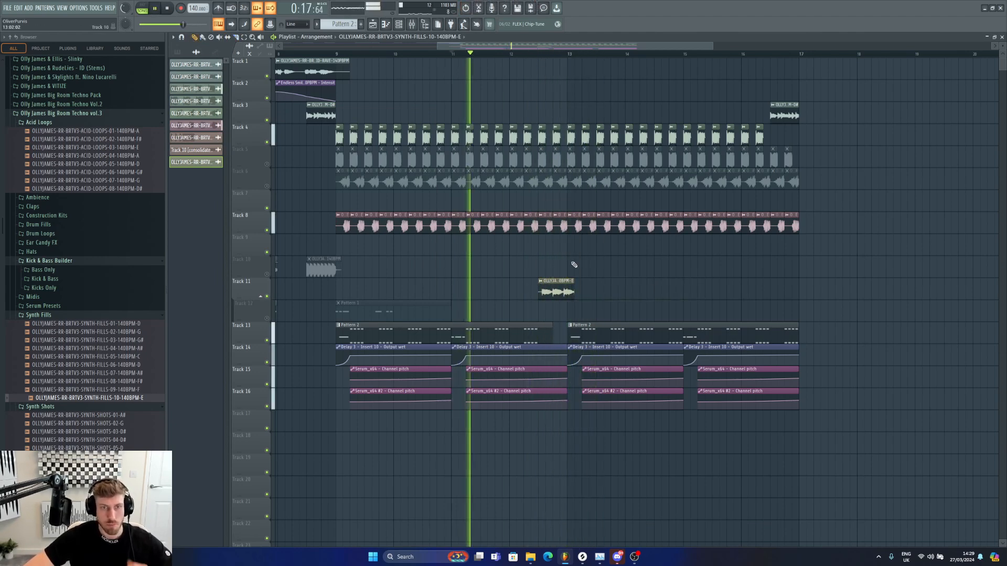
{"action": "double_click", "coordinate": [558, 281]}
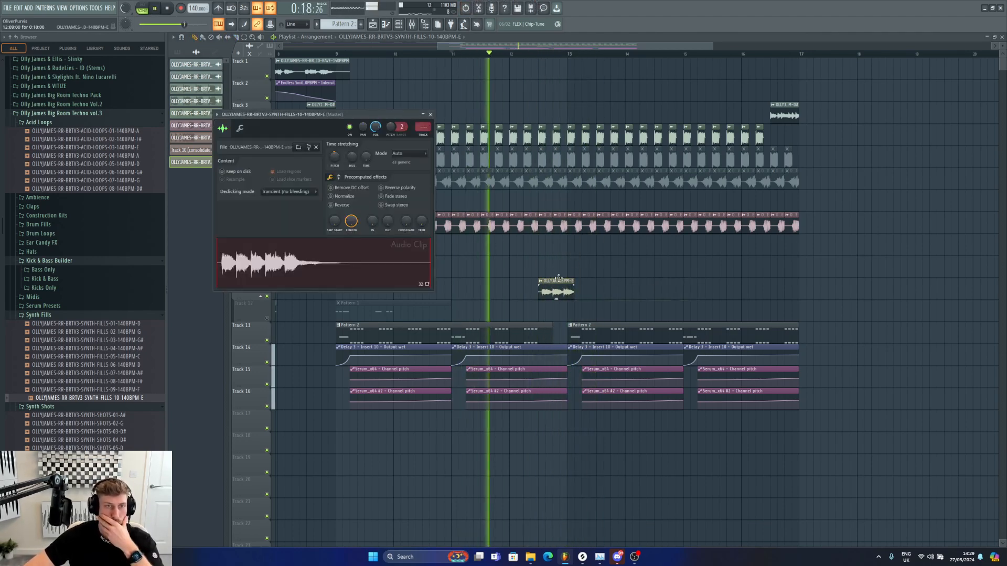
{"action": "left_click", "coordinate": [411, 153]}
{"action": "left_click", "coordinate": [442, 177]}
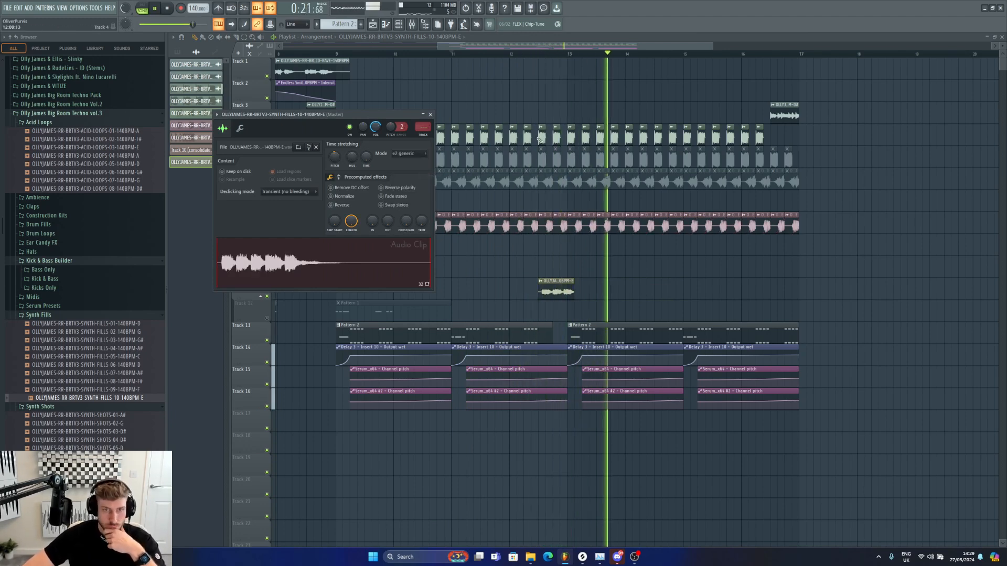
{"action": "left_click", "coordinate": [530, 55]}
{"action": "key", "text": "space"}
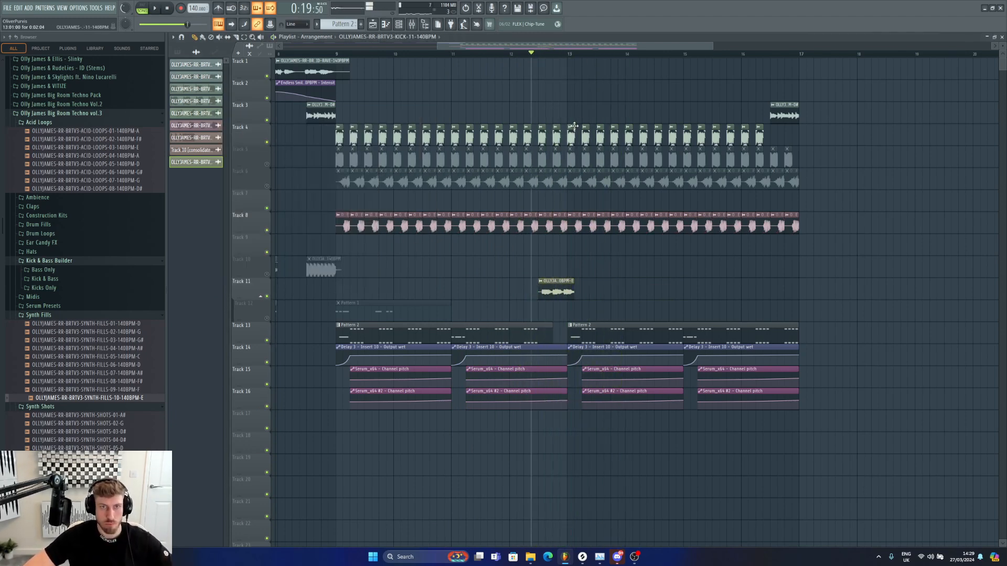
Step: Trim the start of the second Pattern 2 clip on track 13 slightly later and play the section
{"action": "key", "text": "space"}
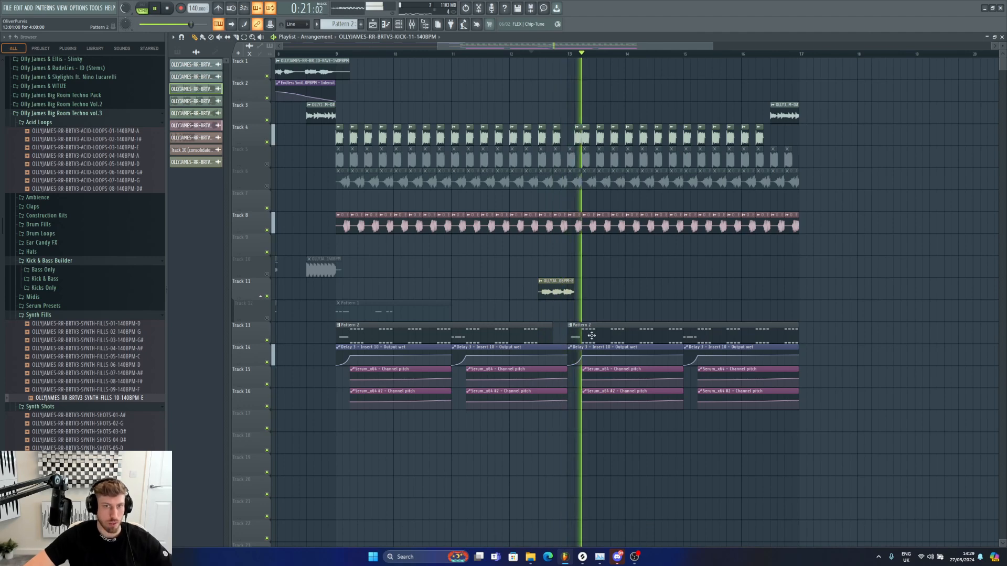
{"action": "key", "text": "space"}
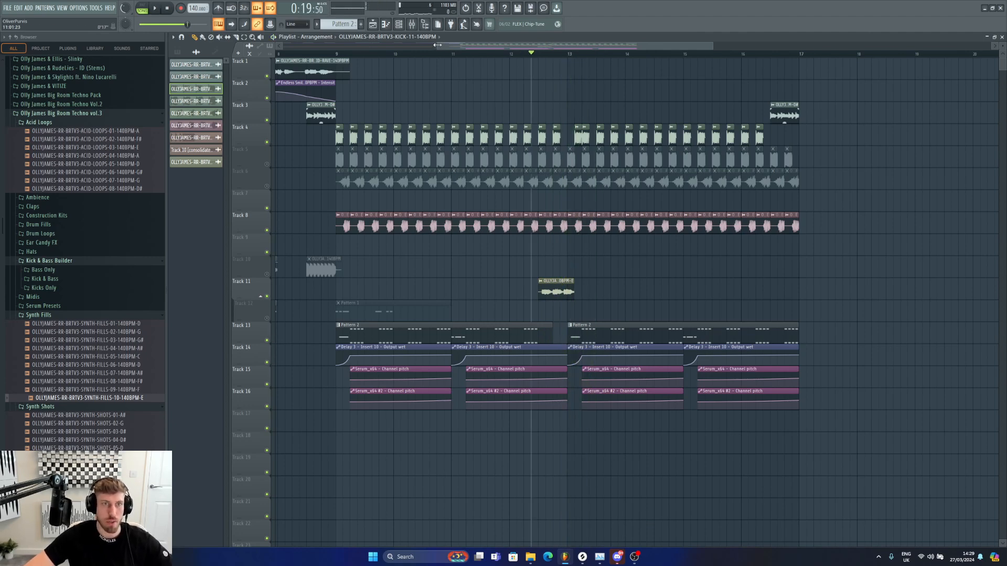
{"action": "key", "text": "space"}
{"action": "left_click_drag", "start_coordinate": [437, 46], "coordinate": [518, 46]}
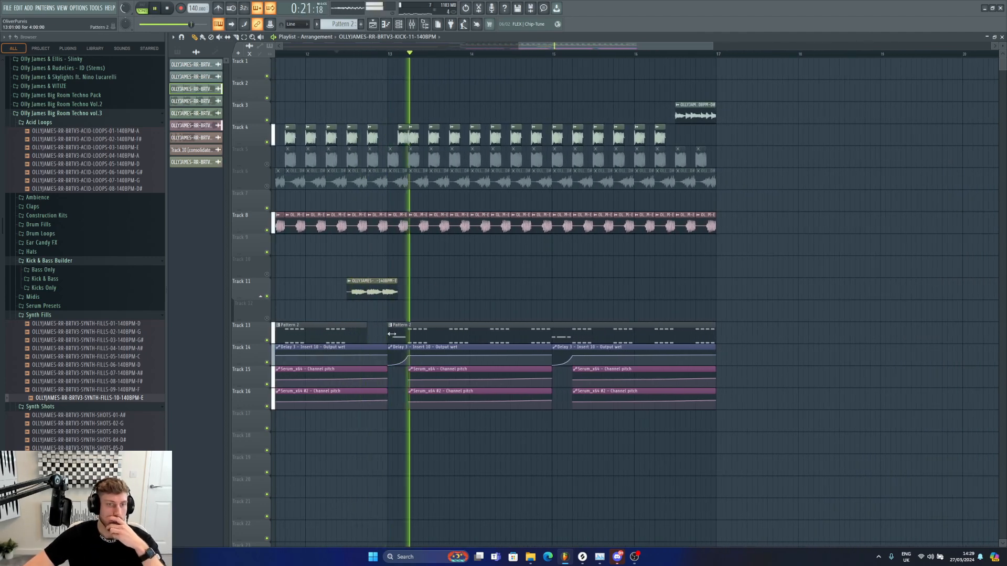
{"action": "left_click_drag", "start_coordinate": [391, 334], "coordinate": [411, 333]}
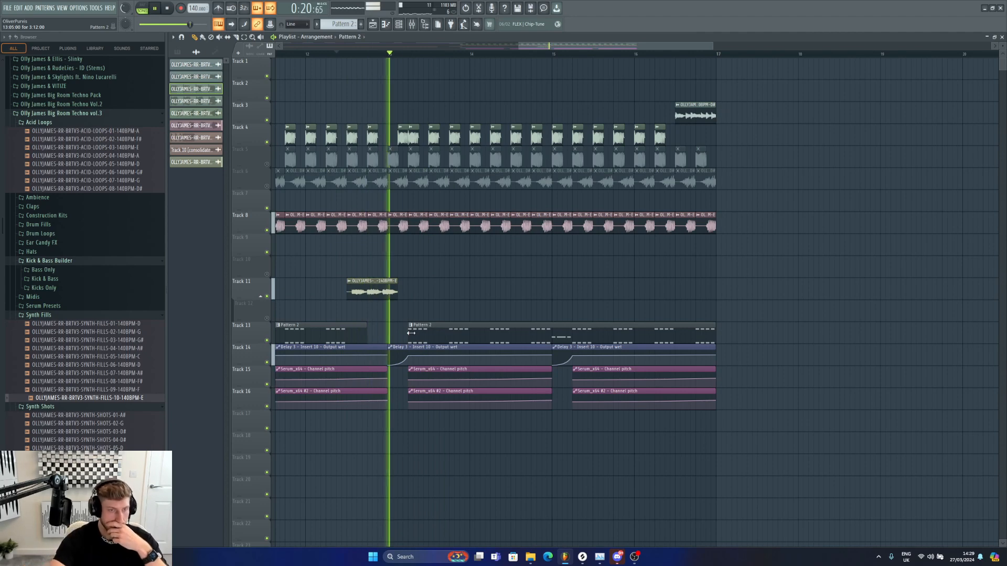
{"action": "key", "text": "space"}
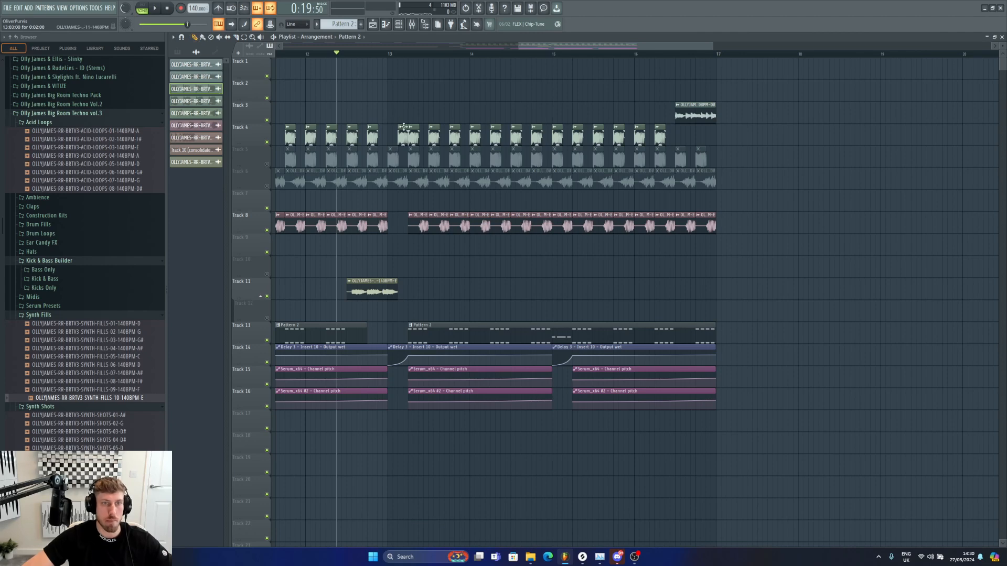
Step: Play back and scroll through the transition around the synth fill to review it
{"action": "key", "text": "space"}
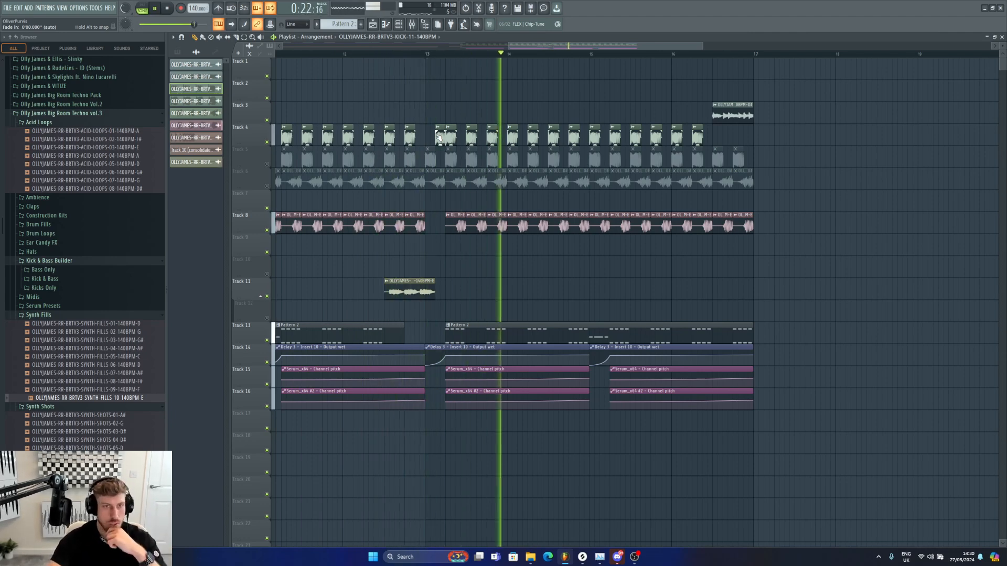
{"action": "key", "text": "space"}
{"action": "left_click_drag", "start_coordinate": [507, 47], "coordinate": [551, 46]}
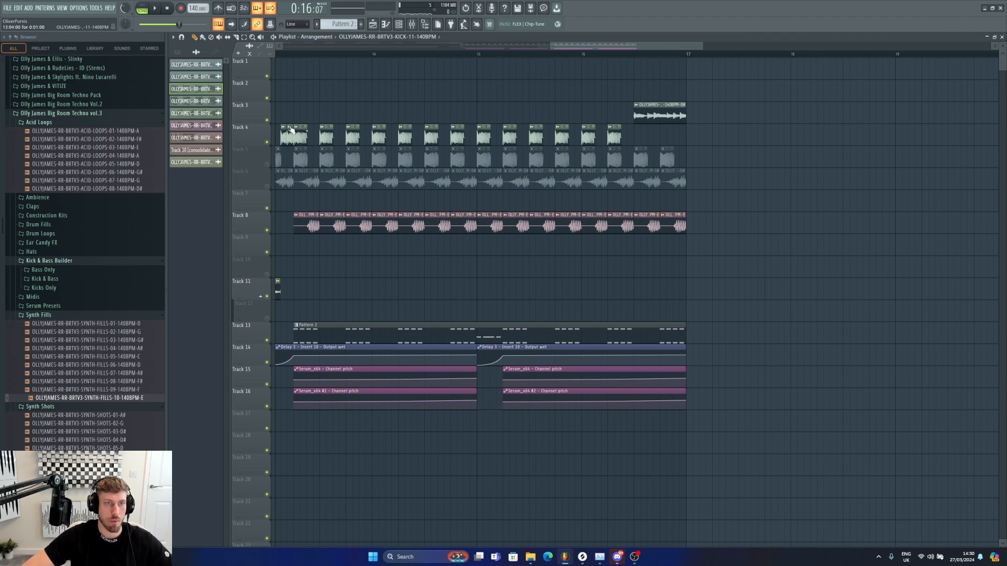
{"action": "key", "text": "space"}
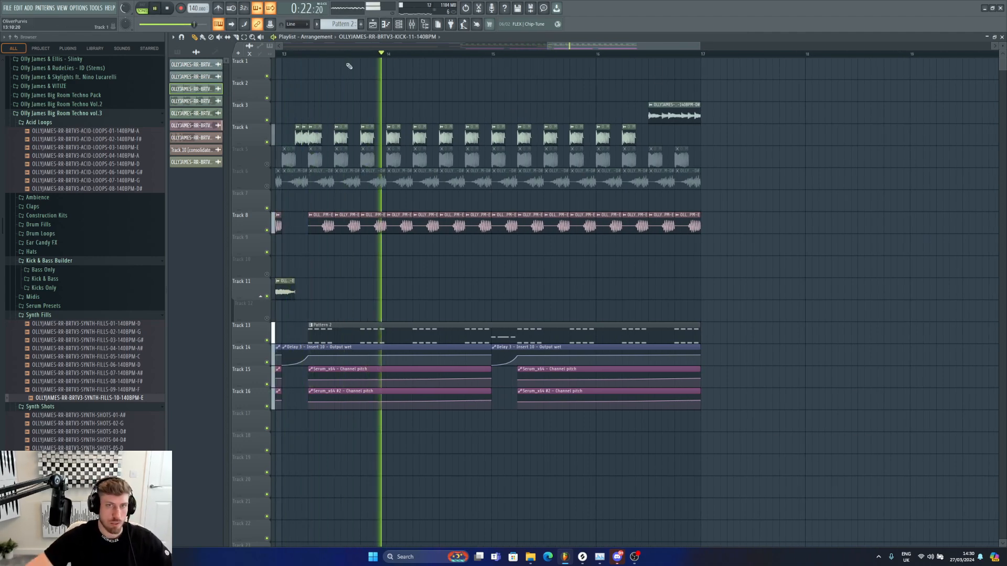
{"action": "key", "text": "space"}
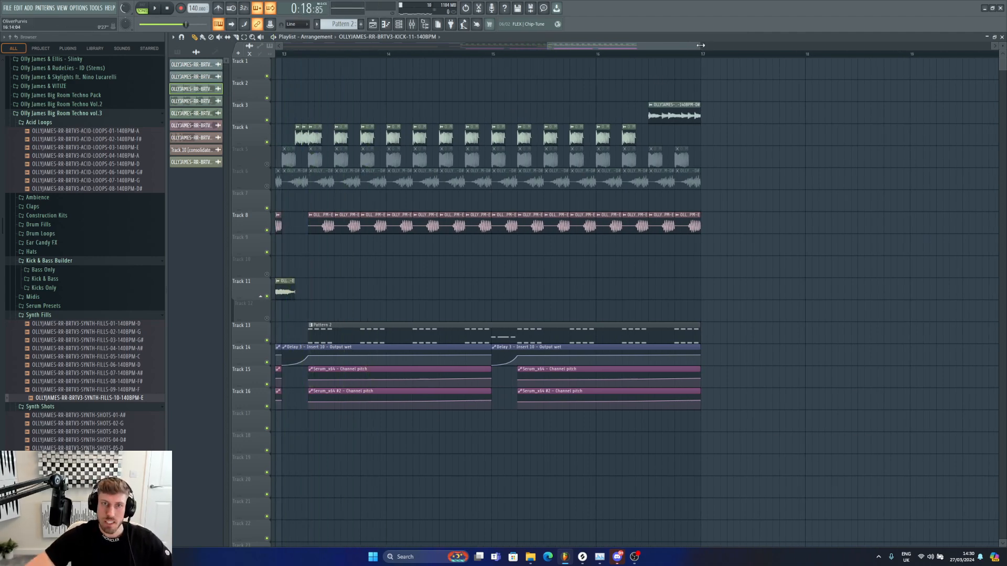
{"action": "left_click_drag", "start_coordinate": [701, 45], "coordinate": [575, 45]}
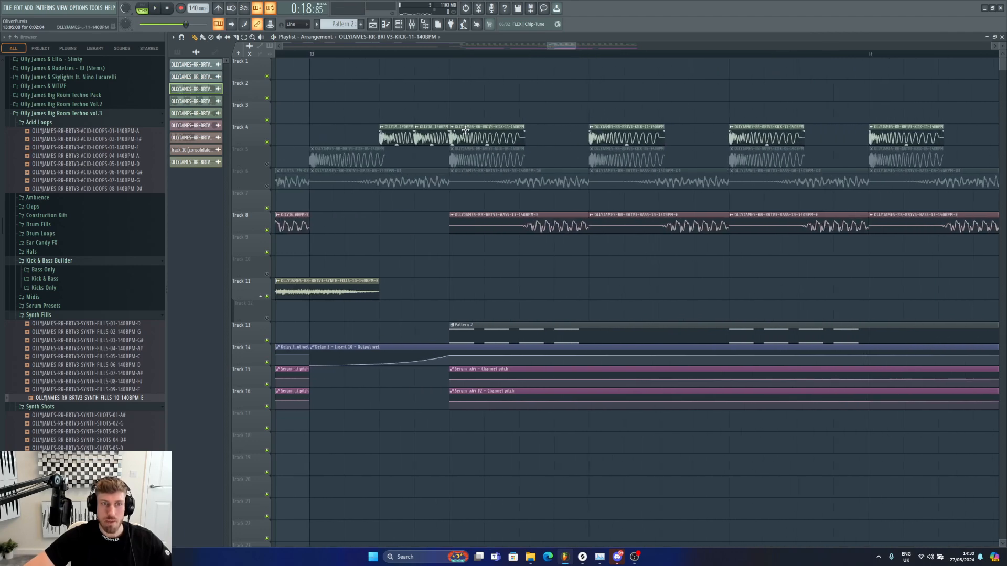
{"action": "left_click", "coordinate": [297, 24]}
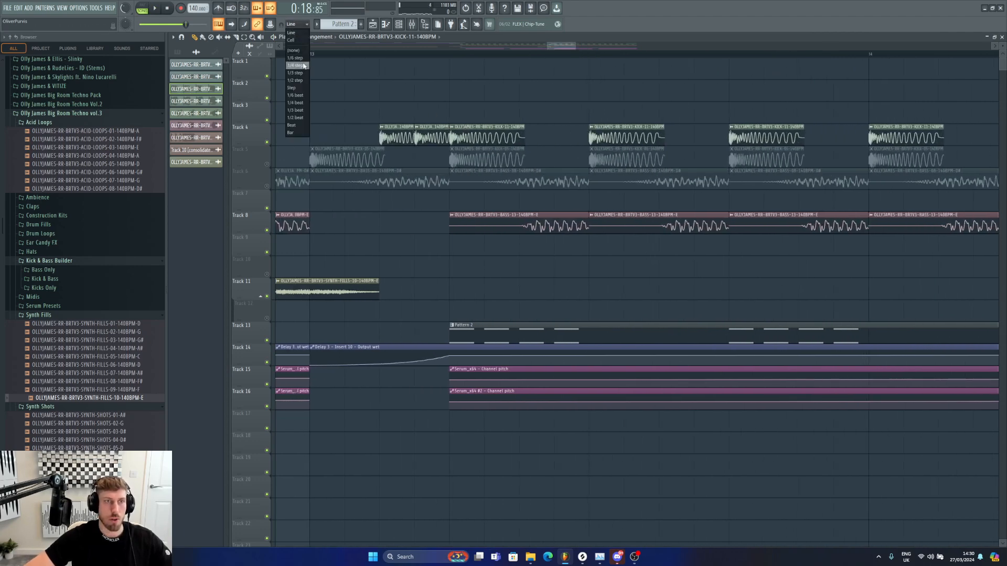
{"action": "left_click", "coordinate": [303, 65]}
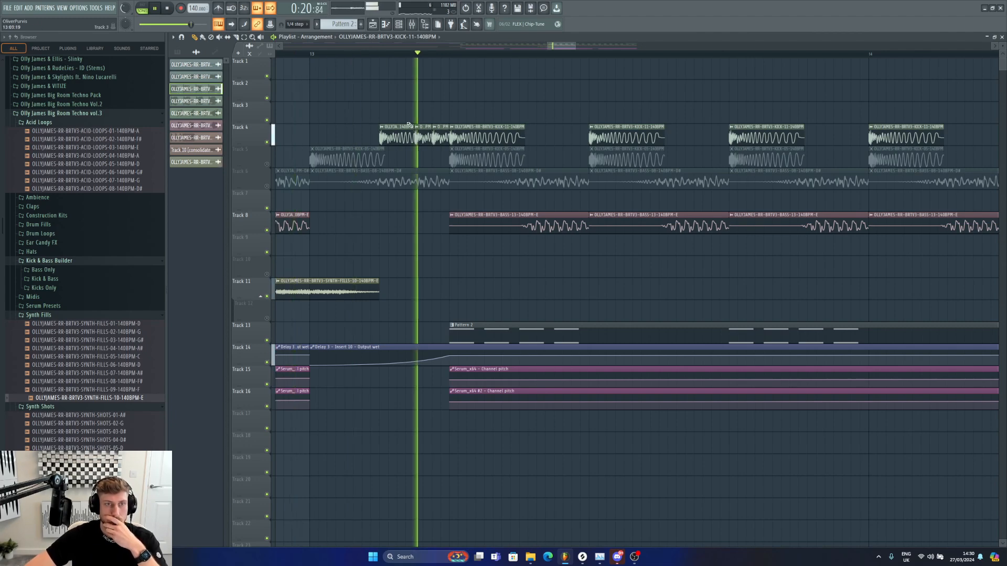
{"action": "left_click_drag", "start_coordinate": [377, 55], "coordinate": [226, 55]}
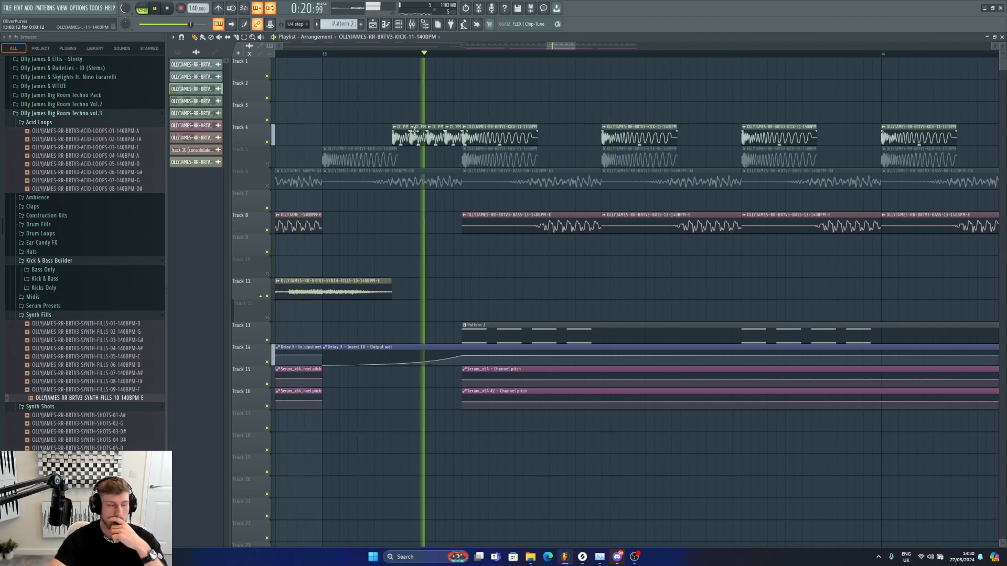
{"action": "left_click", "coordinate": [296, 24]}
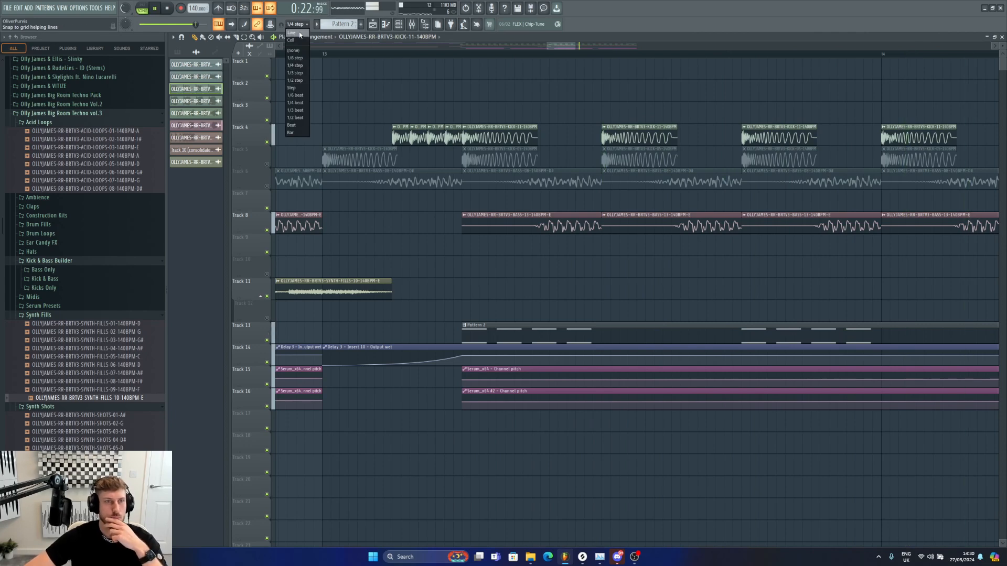
{"action": "left_click", "coordinate": [295, 31]}
Step: Select bars 9 to 11 on the timeline as the playback loop range
{"action": "left_click_drag", "start_coordinate": [548, 45], "coordinate": [409, 42]}
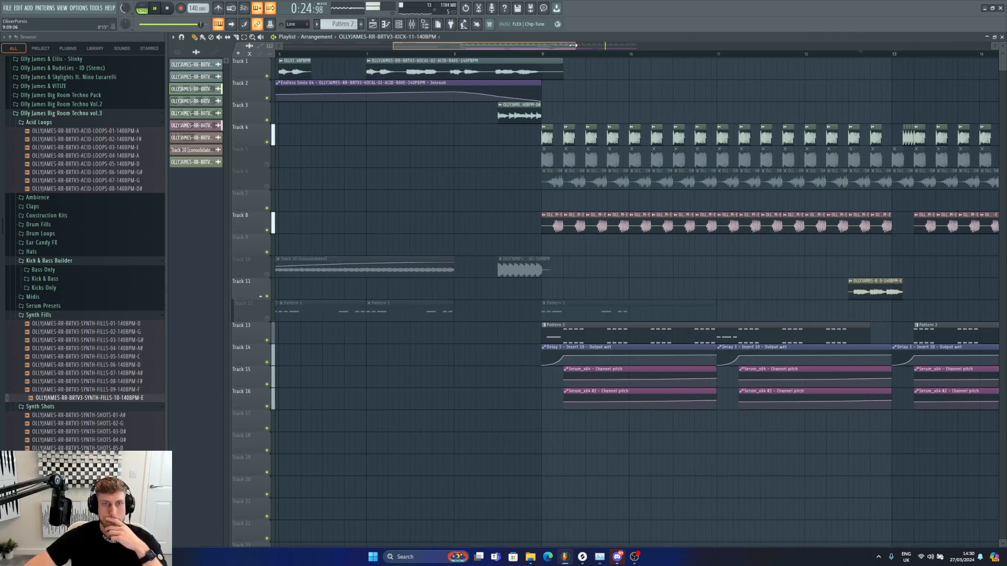
{"action": "left_click_drag", "start_coordinate": [572, 46], "coordinate": [766, 46]}
{"action": "key", "text": "space"}
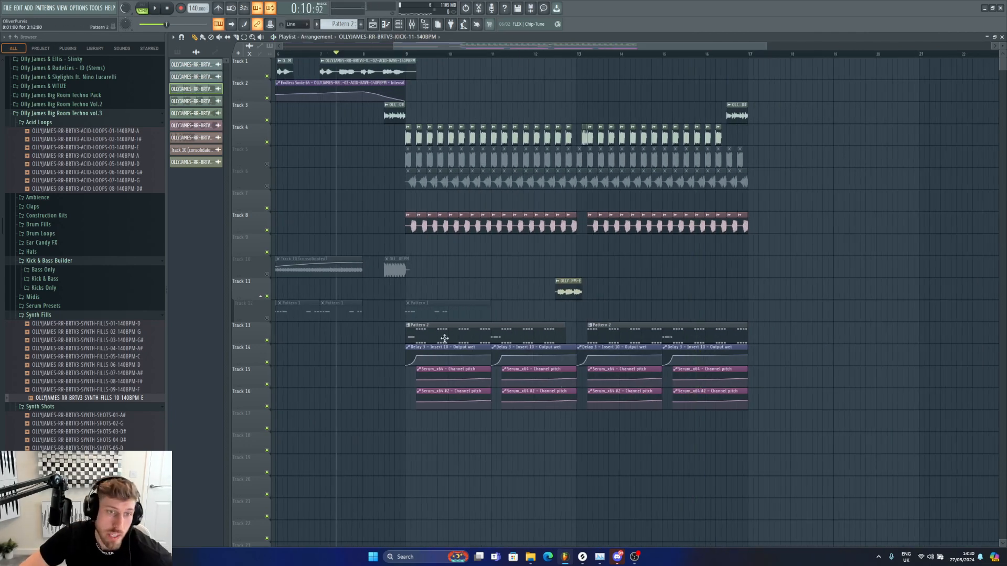
{"action": "left_click_drag", "start_coordinate": [413, 60], "coordinate": [492, 58]}
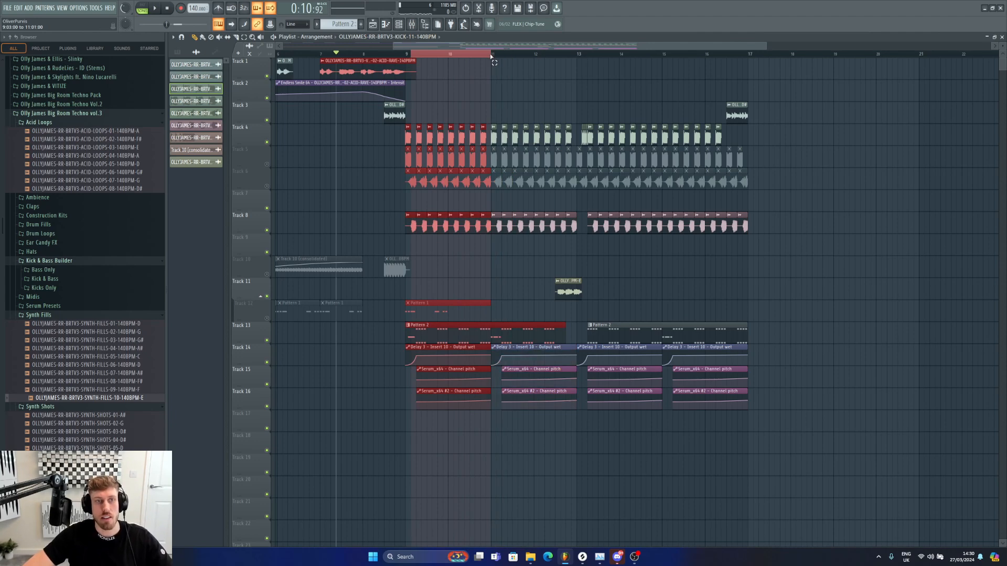
Step: Open the Pattern 2 clip in the piano roll, open the mixer, and play the loop
{"action": "double_click", "coordinate": [440, 331]}
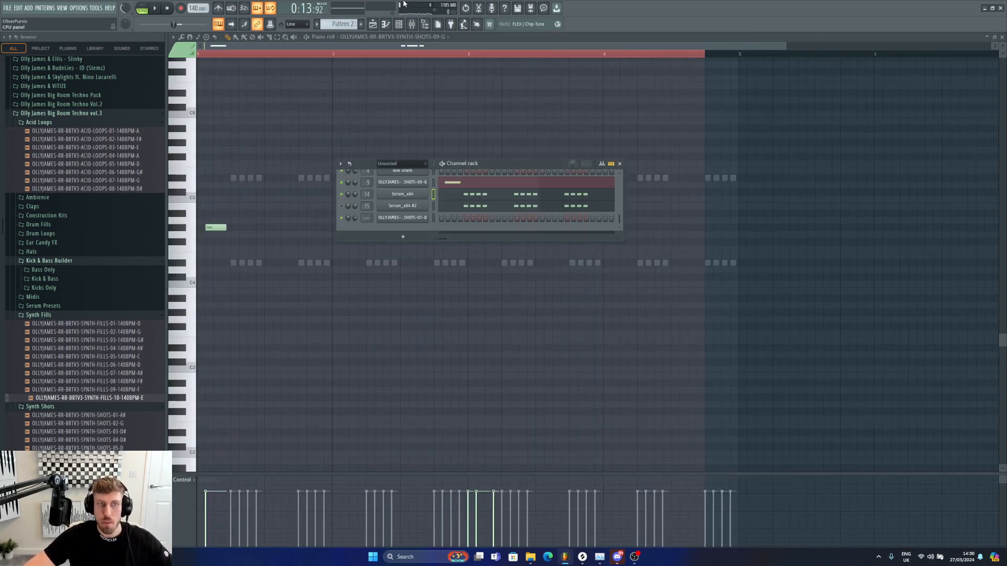
{"action": "left_click", "coordinate": [411, 25]}
{"action": "key", "text": "space"}
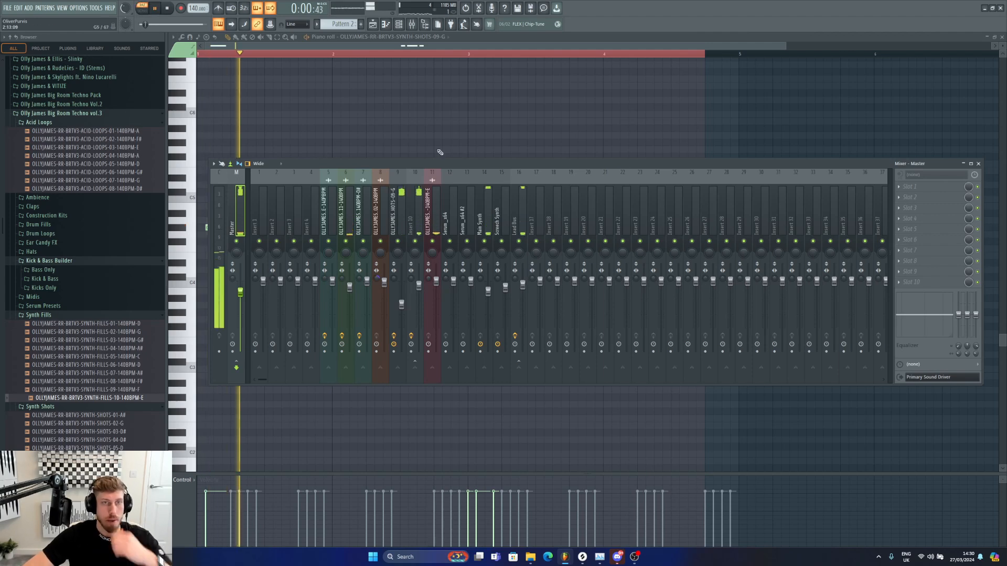
Step: Open the Serum_x64 channel and raise its envelope 1 attack to 20 ms
{"action": "key", "text": "F6"}
{"action": "left_click", "coordinate": [411, 198]}
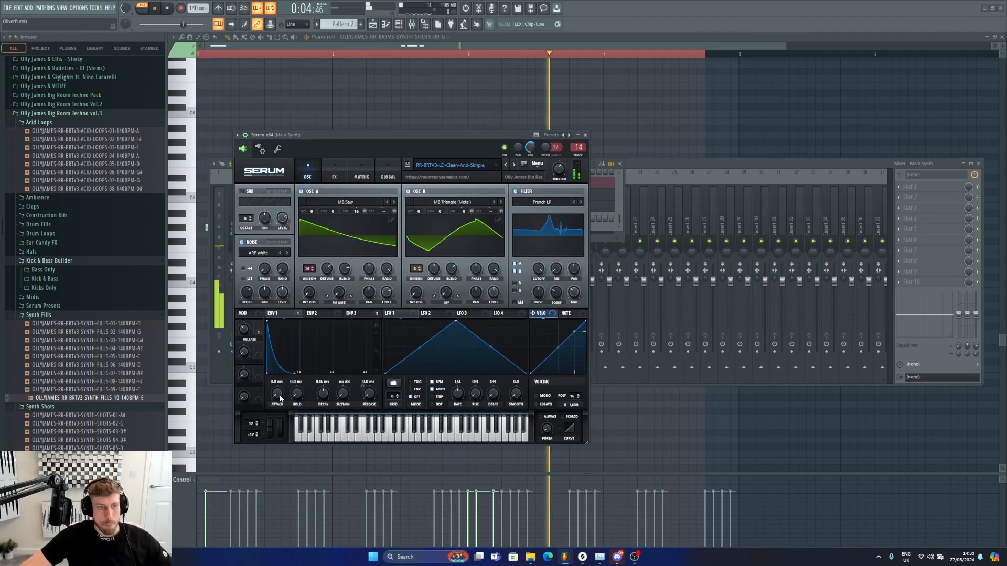
{"action": "scroll", "coordinate": [277, 398], "scroll_direction": "up", "scroll_amount": 3}
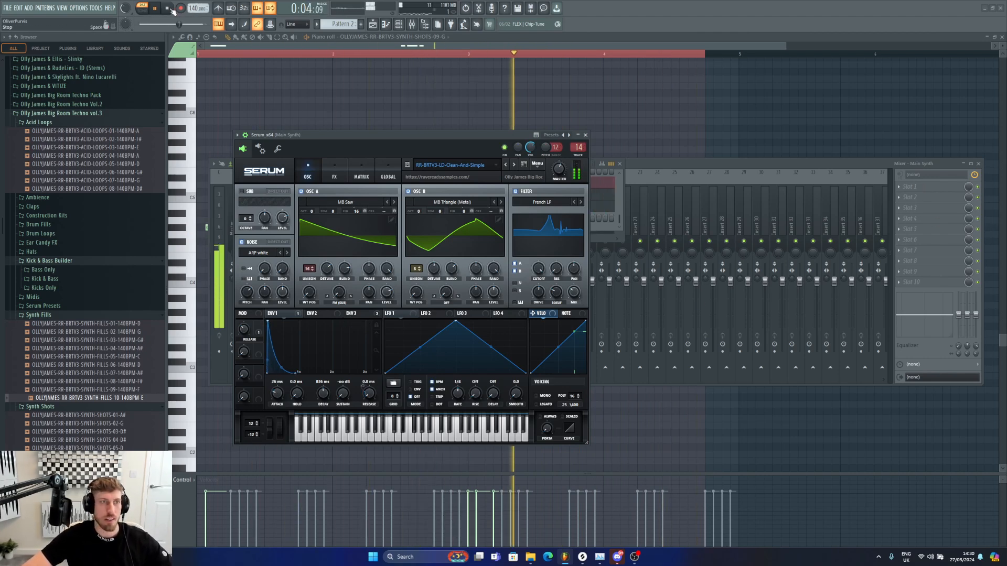
Step: Add CamelCrusher to the Main Synth mixer insert and load its British Clean preset
{"action": "left_click", "coordinate": [921, 187]}
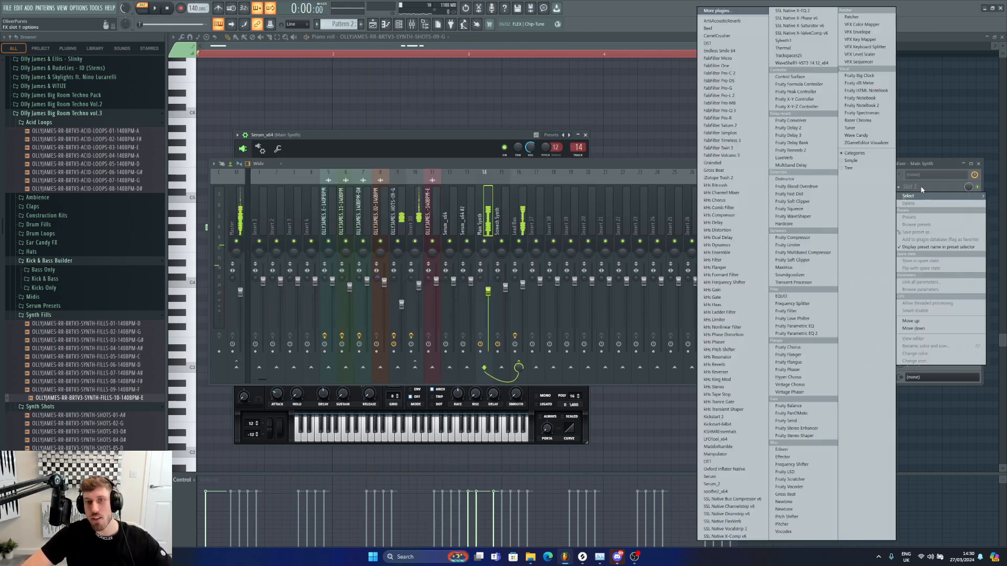
{"action": "left_click", "coordinate": [725, 37]}
{"action": "left_click", "coordinate": [307, 194]}
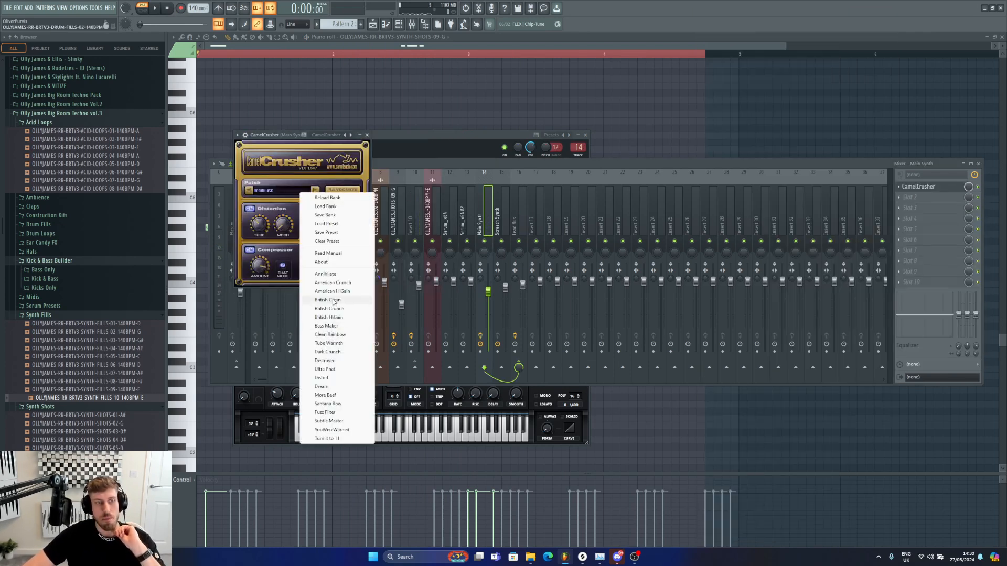
{"action": "left_click", "coordinate": [334, 301]}
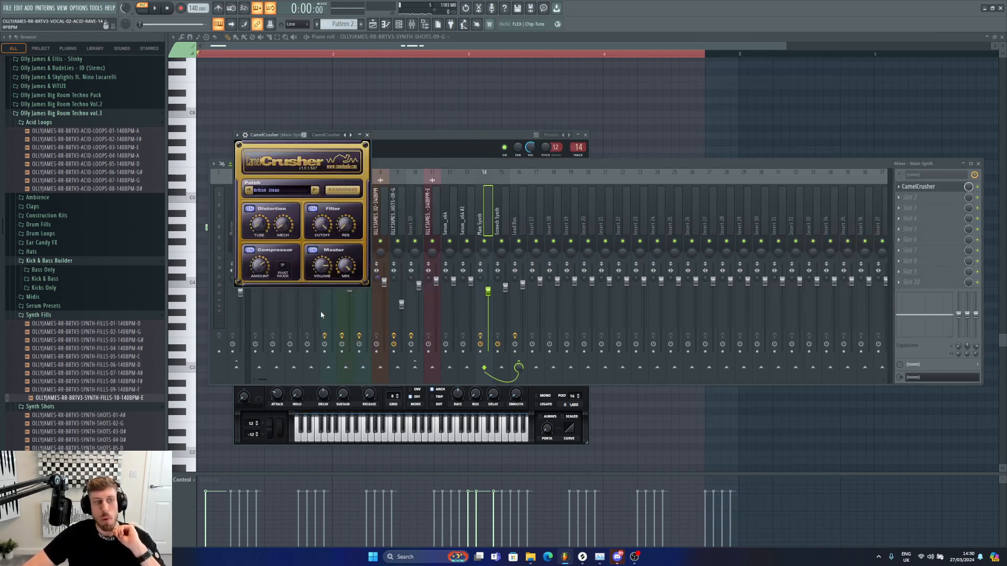
Step: Play the arrangement and lower the Main Synth mixer fader to about -4.1 dB
{"action": "left_click", "coordinate": [155, 9]}
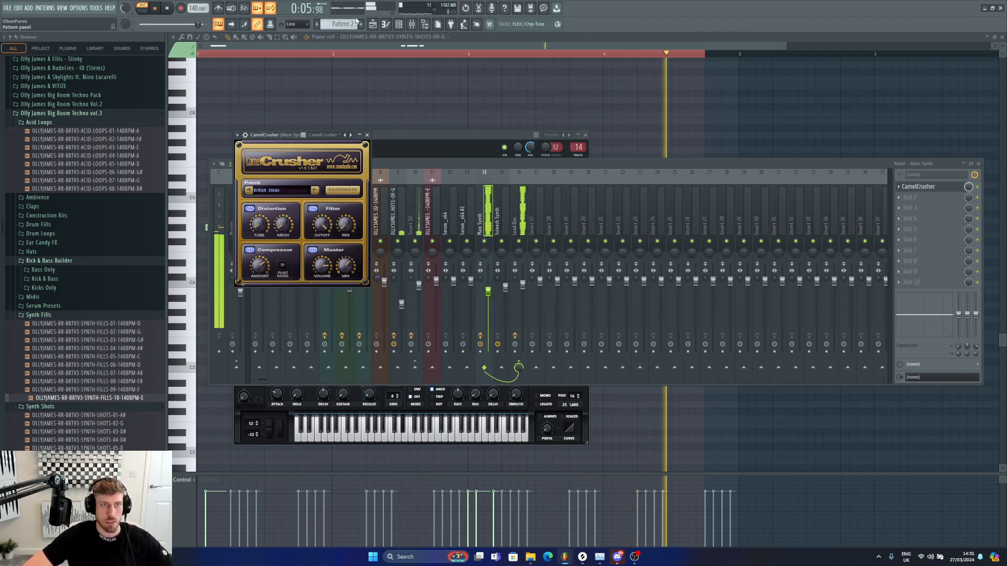
{"action": "left_click", "coordinate": [373, 25]}
{"action": "left_click", "coordinate": [411, 24]}
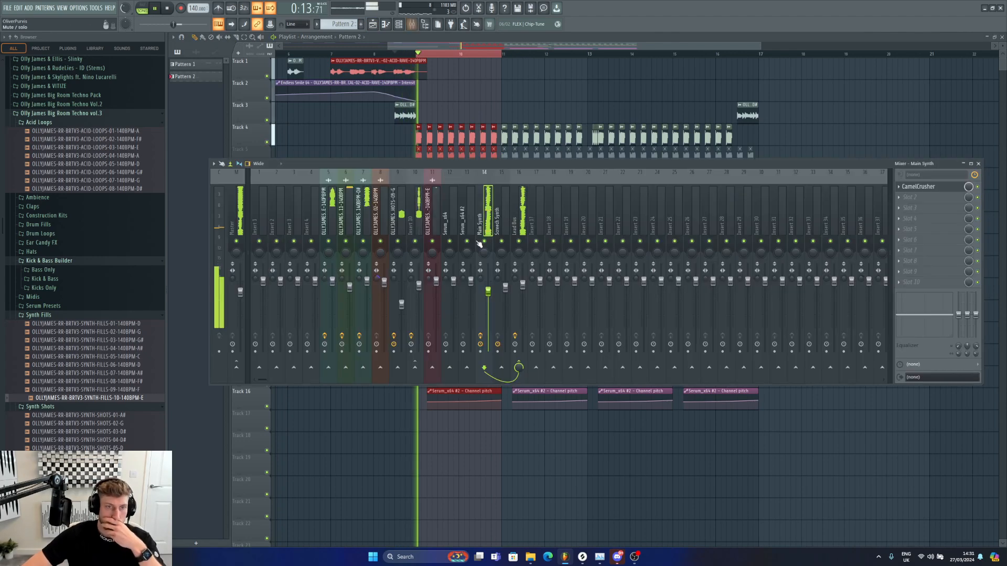
{"action": "left_click", "coordinate": [522, 288]}
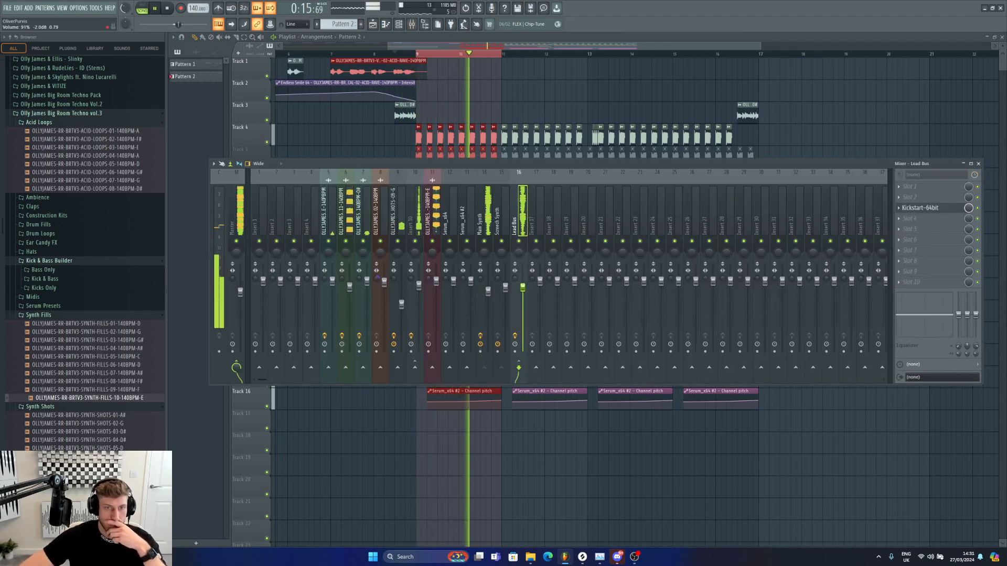
{"action": "left_click", "coordinate": [487, 291]}
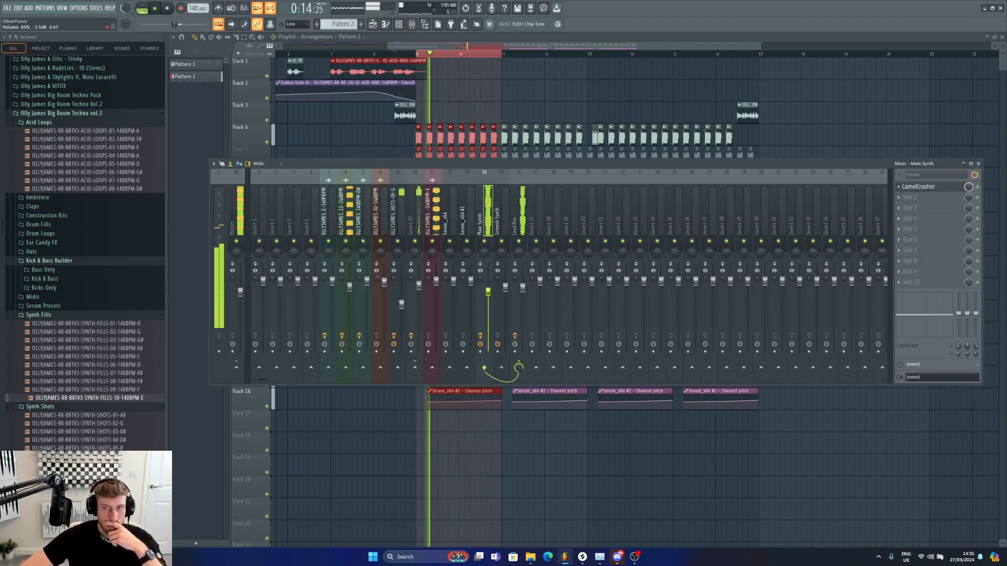
{"action": "scroll", "coordinate": [487, 291], "scroll_direction": "down", "scroll_amount": 1}
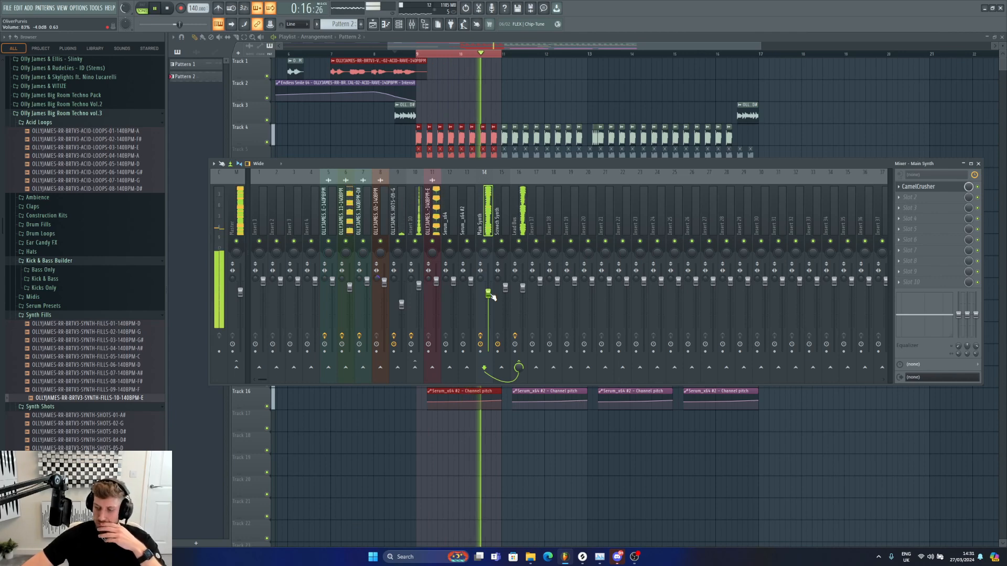
{"action": "scroll", "coordinate": [490, 295], "scroll_direction": "down", "scroll_amount": 1}
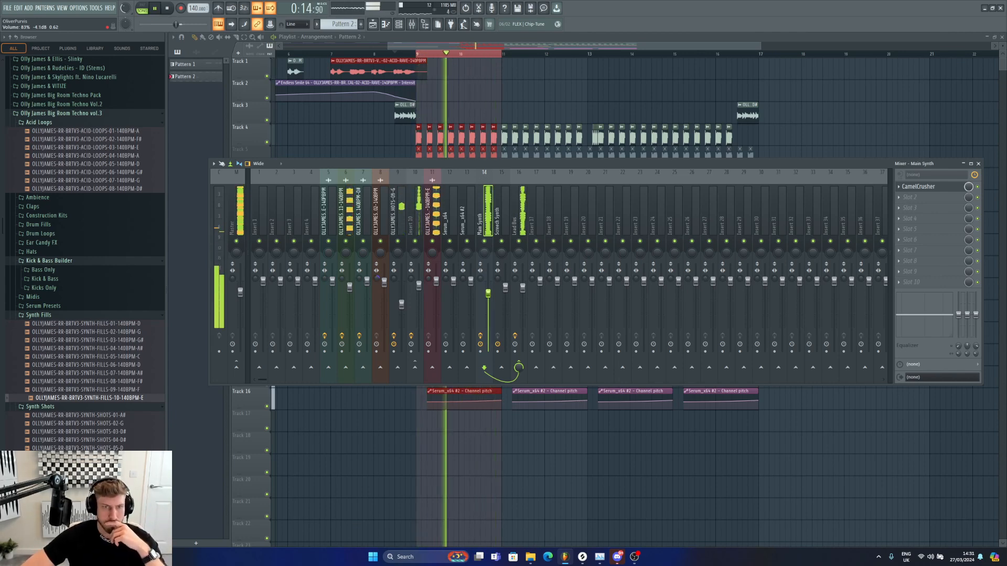
Step: Reopen Serum_x64 and create an automation clip for its RELEASE control from the last tweaked parameter
{"action": "key", "text": "space"}
{"action": "key", "text": "F6"}
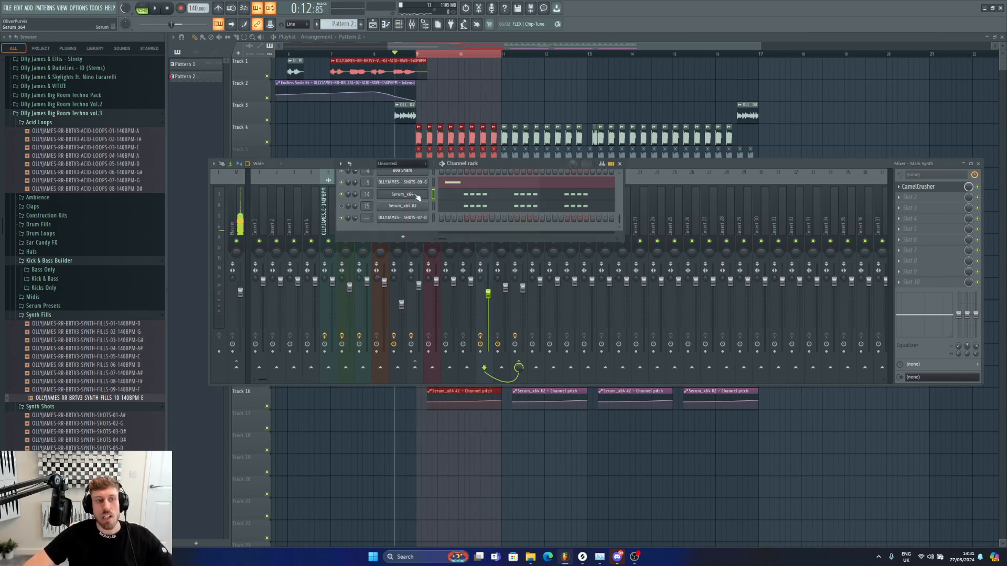
{"action": "left_click", "coordinate": [418, 195]}
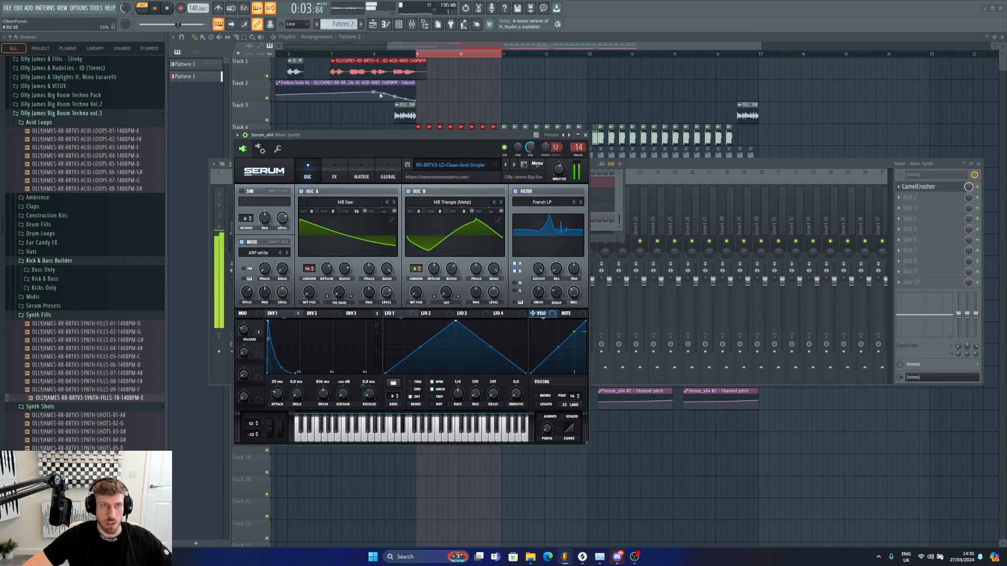
{"action": "left_click", "coordinate": [411, 53]}
{"action": "left_click", "coordinate": [400, 25]}
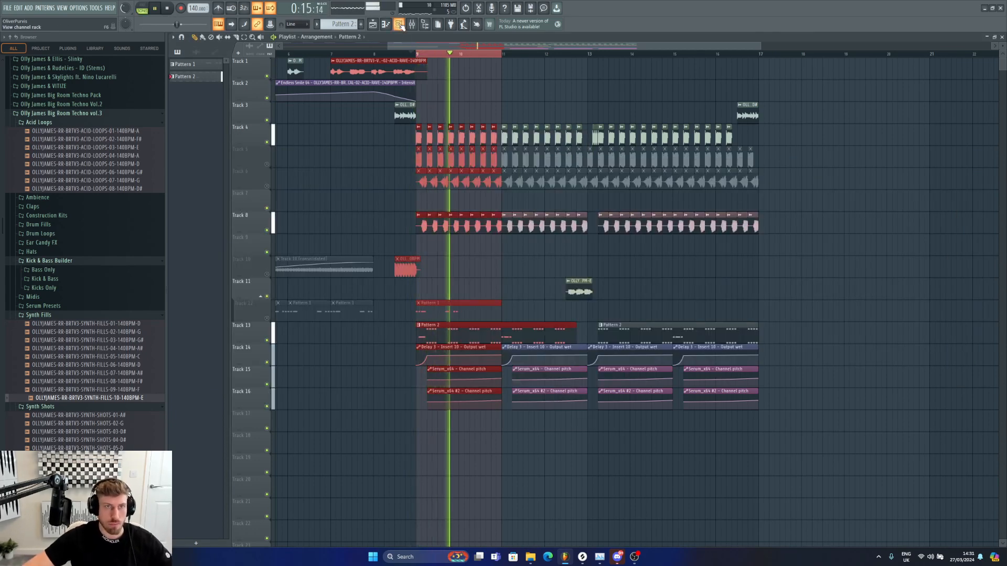
{"action": "left_click", "coordinate": [415, 226]}
{"action": "key", "text": "ctrl+z"}
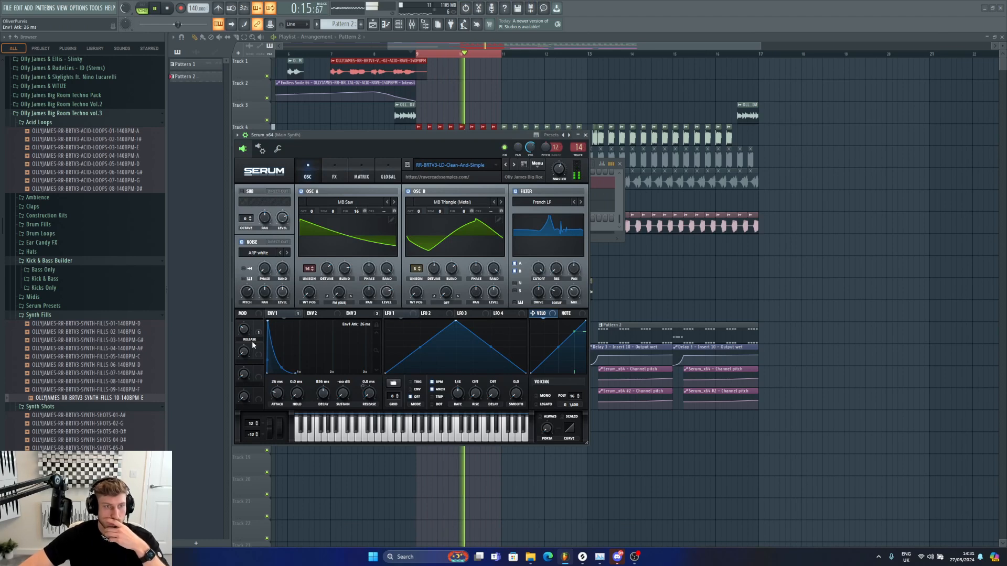
{"action": "mouse_move", "coordinate": [245, 337]}
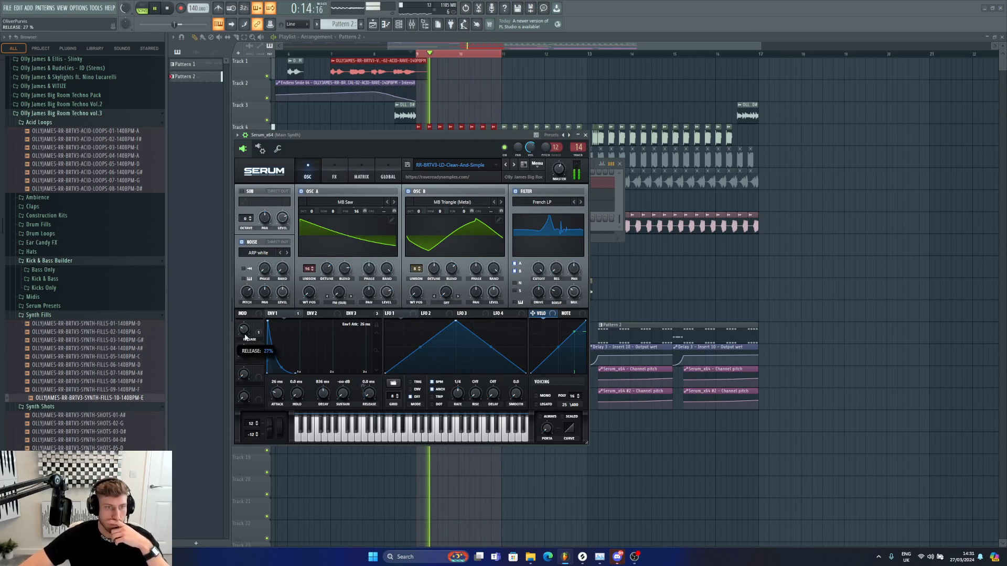
{"action": "left_click", "coordinate": [98, 9]}
{"action": "mouse_move", "coordinate": [134, 132]}
{"action": "left_click", "coordinate": [209, 190]}
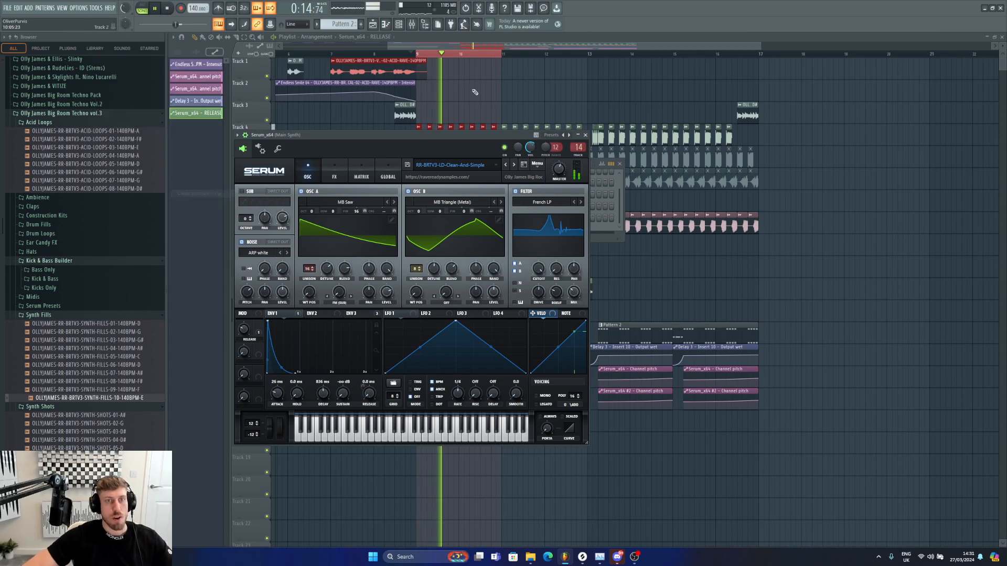
Step: Place the Serum_x64 RELEASE automation clip at bar 9 and lengthen it to about bar 17
{"action": "key", "text": "space"}
{"action": "left_click", "coordinate": [487, 51]}
{"action": "left_click_drag", "start_coordinate": [474, 191], "coordinate": [479, 213]}
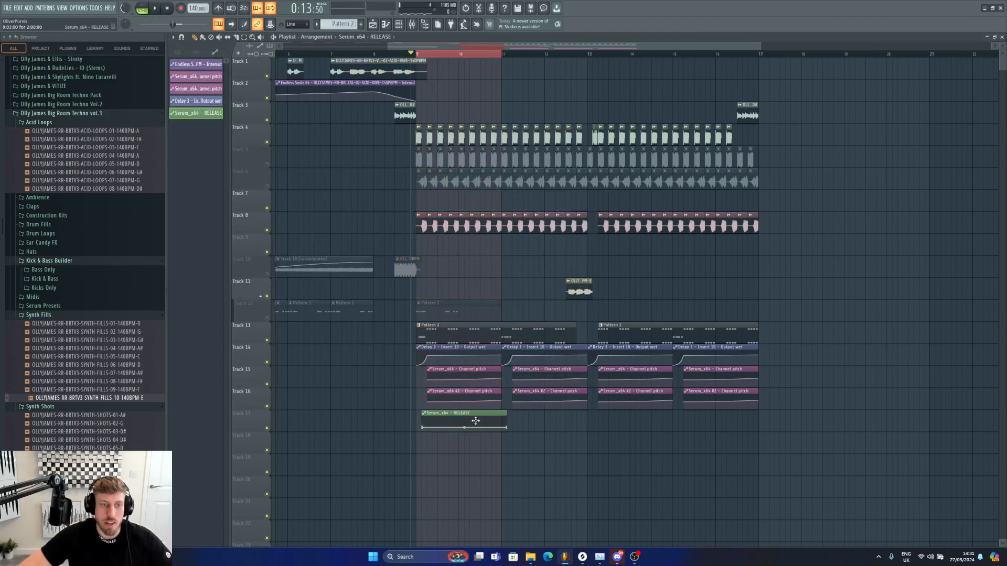
{"action": "left_click_drag", "start_coordinate": [511, 416], "coordinate": [785, 418]}
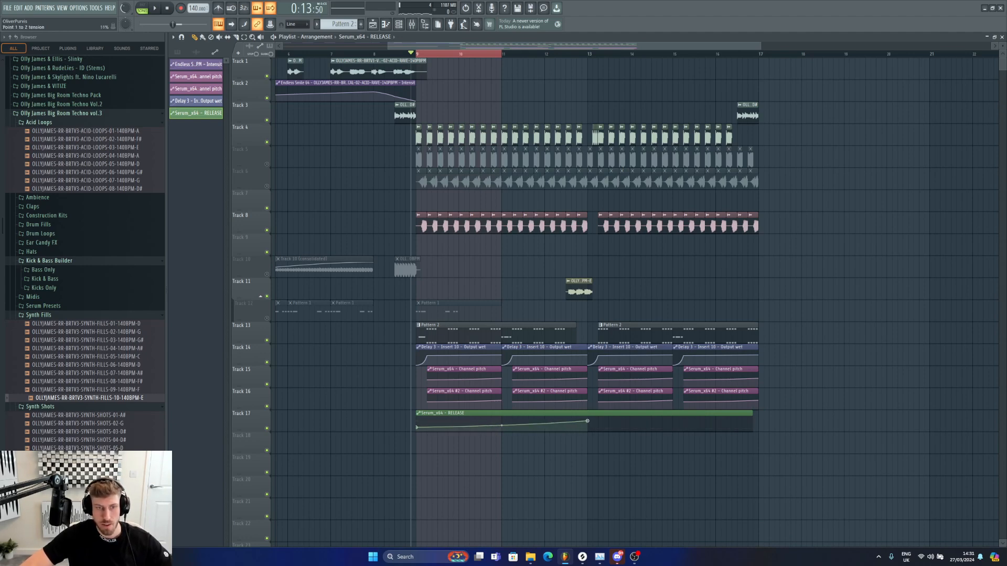
Step: Change the curve type of the automation points at bar 9 and bar 13
{"action": "right_click", "coordinate": [417, 428]}
{"action": "left_click", "coordinate": [450, 522]}
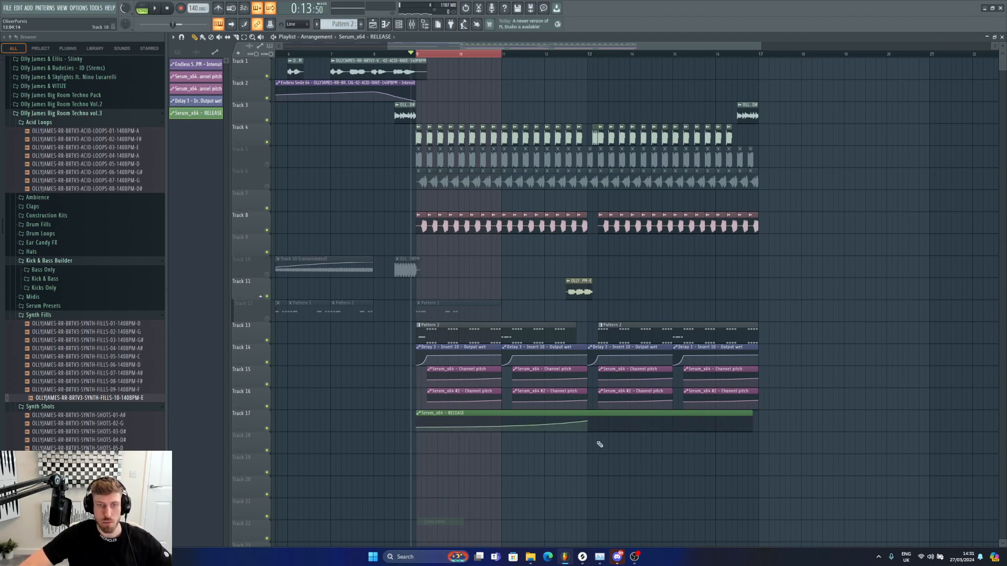
{"action": "right_click", "coordinate": [587, 428]}
{"action": "left_click", "coordinate": [622, 529]}
Step: Trim the RELEASE automation clip to end at bar 13 and add a copy spanning bars 13 to 17
{"action": "key", "text": "space"}
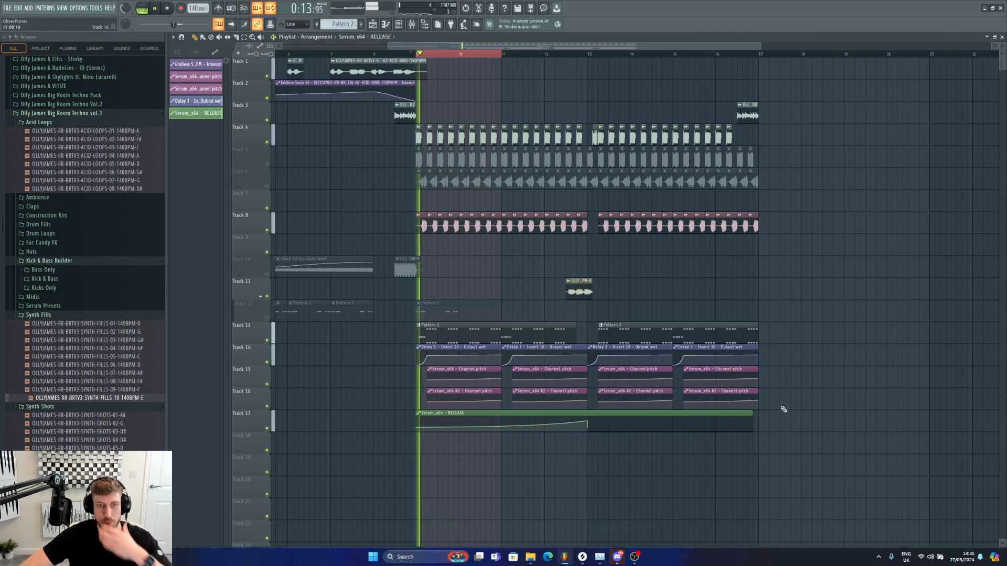
{"action": "left_click_drag", "start_coordinate": [753, 413], "coordinate": [587, 414]}
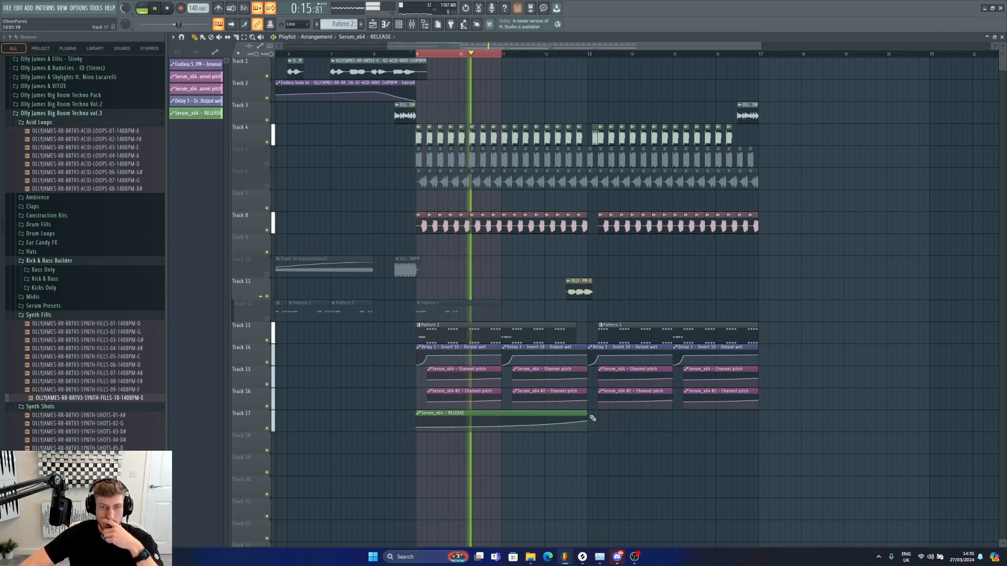
{"action": "left_click", "coordinate": [592, 418]}
{"action": "left_click_drag", "start_coordinate": [502, 427], "coordinate": [501, 429]}
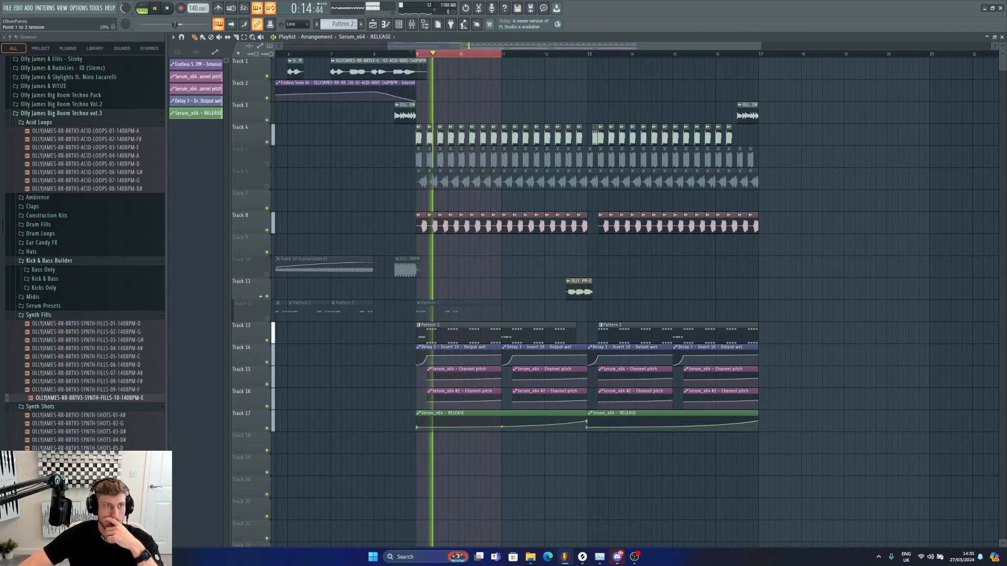
Step: Play from bar 11 and fine-tune the automation curve's midpoint
{"action": "left_click_drag", "start_coordinate": [503, 54], "coordinate": [505, 55]}
{"action": "left_click", "coordinate": [508, 54]}
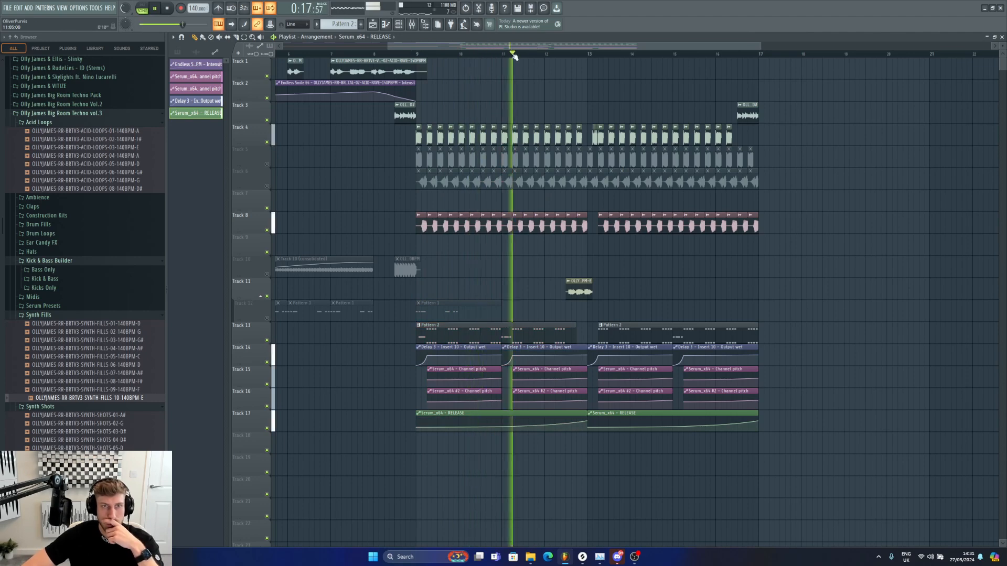
{"action": "left_click_drag", "start_coordinate": [501, 428], "coordinate": [501, 426]}
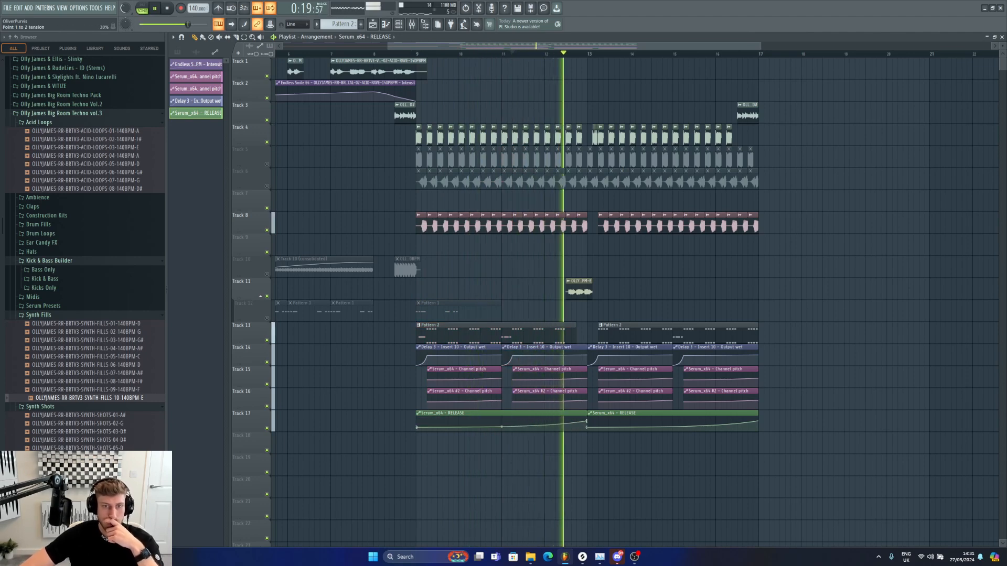
{"action": "key", "text": "space"}
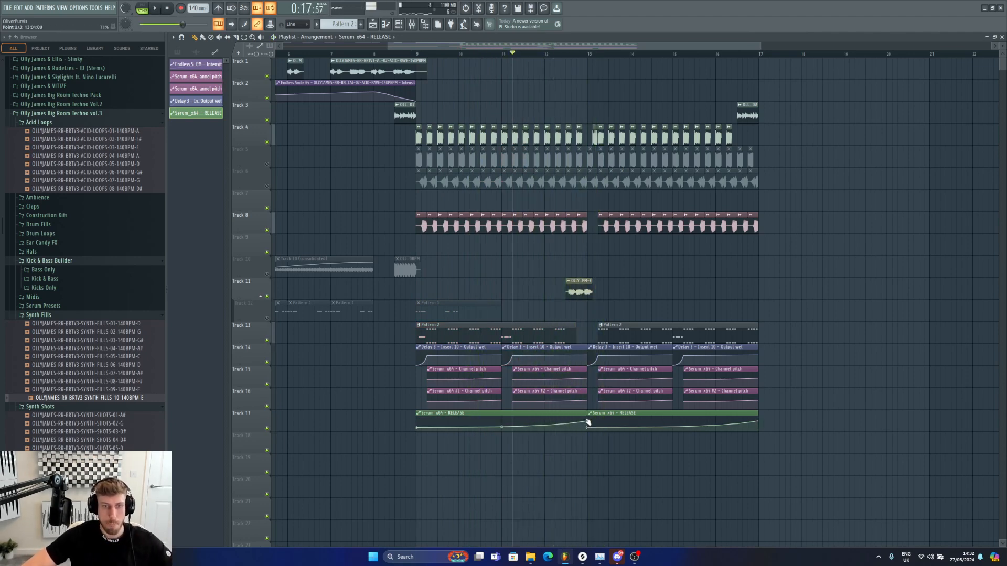
{"action": "key", "text": "space"}
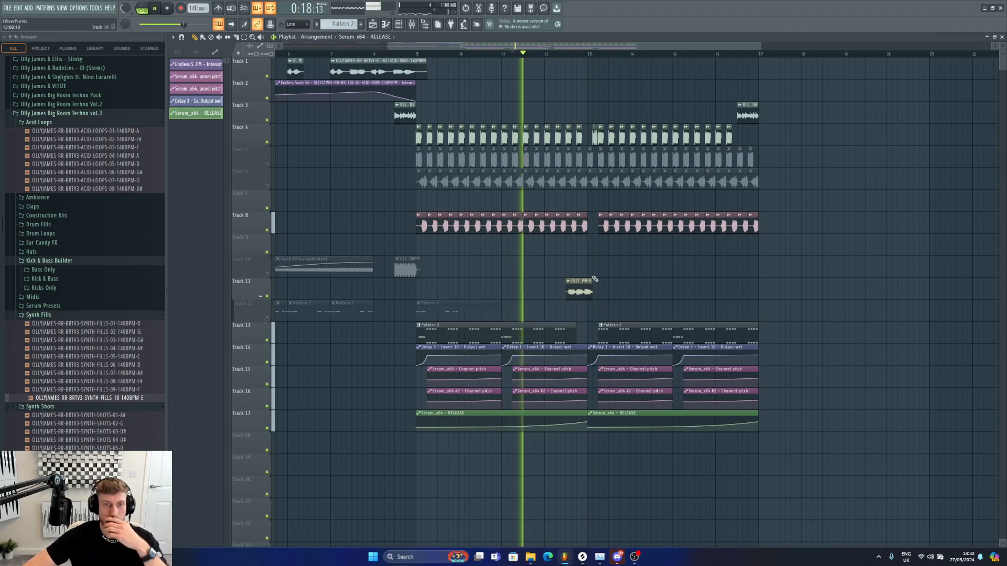
{"action": "double_click", "coordinate": [575, 285]}
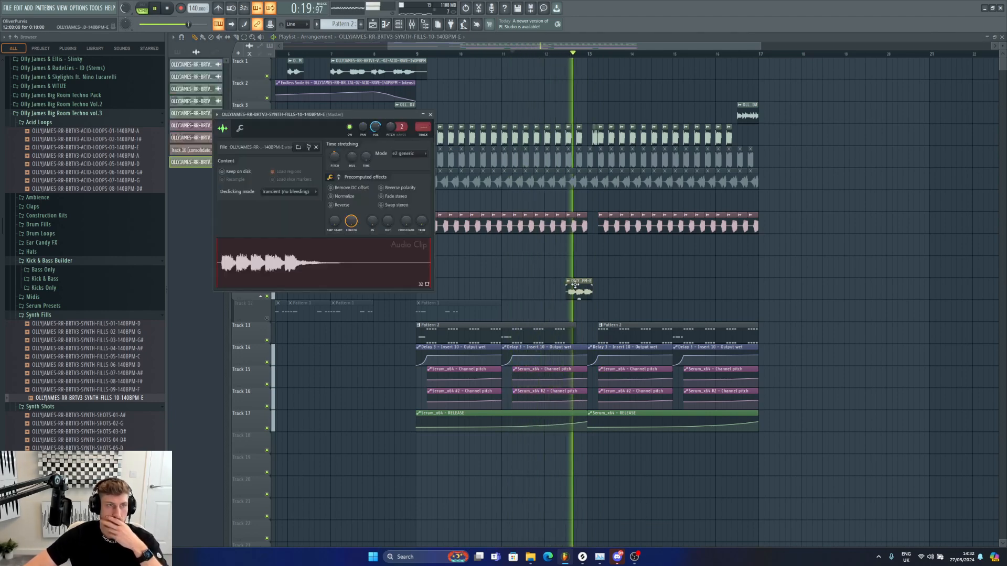
{"action": "left_click", "coordinate": [830, 267]}
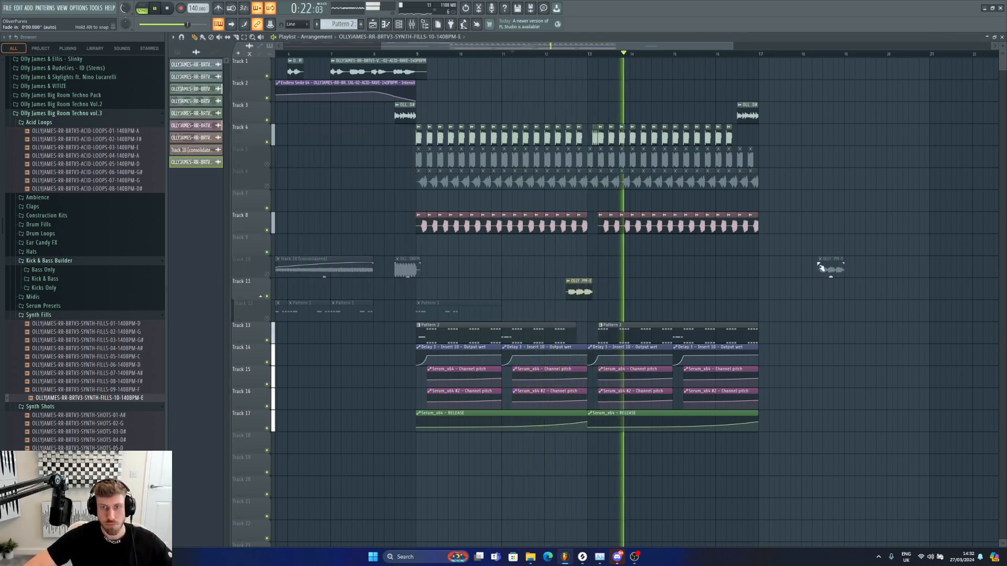
{"action": "right_click", "coordinate": [845, 269]}
{"action": "key", "text": "space"}
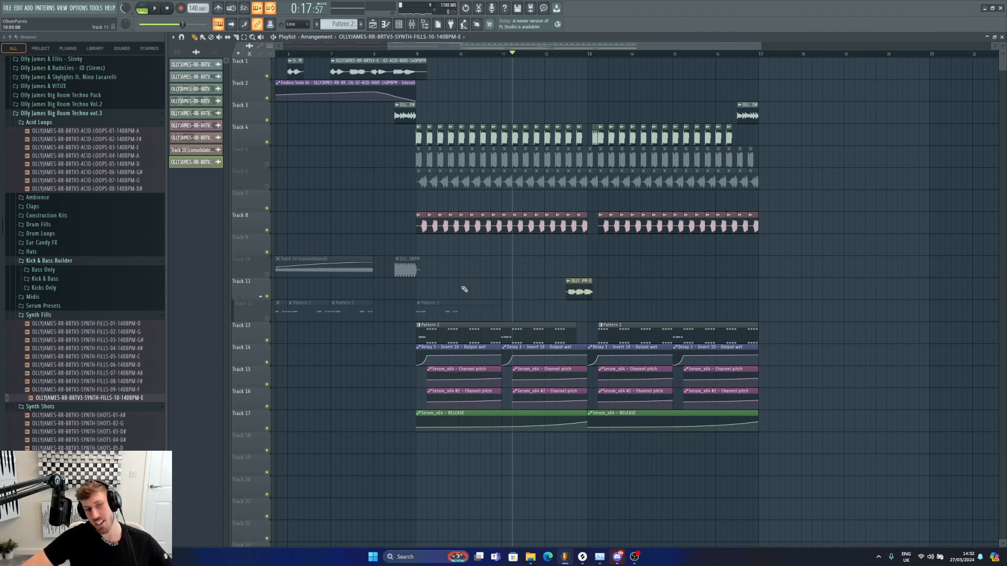
Step: Route the synth fill clip to its own mixer insert track and add Edison to that insert
{"action": "left_click_drag", "start_coordinate": [389, 47], "coordinate": [282, 48]}
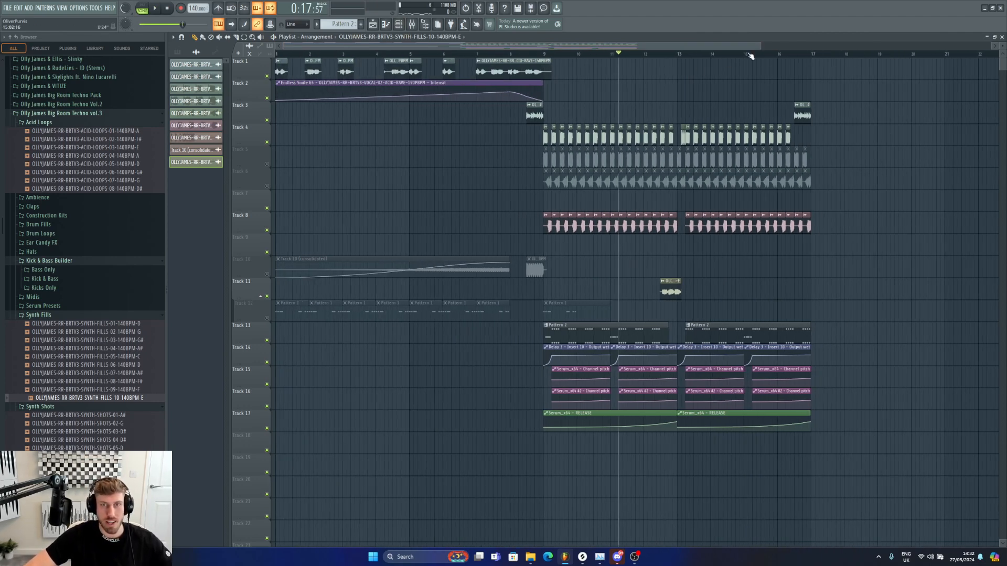
{"action": "left_click_drag", "start_coordinate": [762, 46], "coordinate": [813, 45]}
{"action": "double_click", "coordinate": [633, 281]}
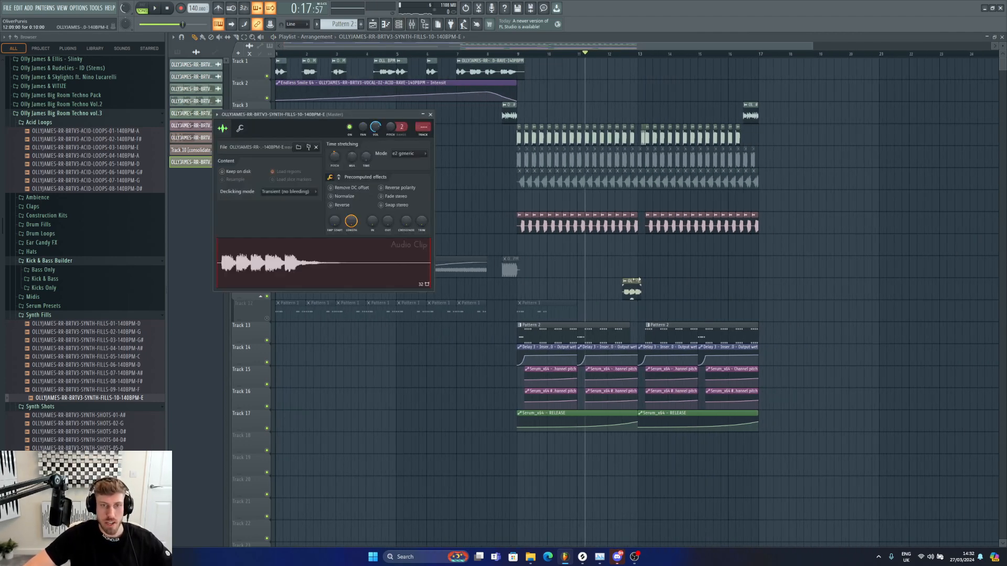
{"action": "key", "text": "ctrl+l"}
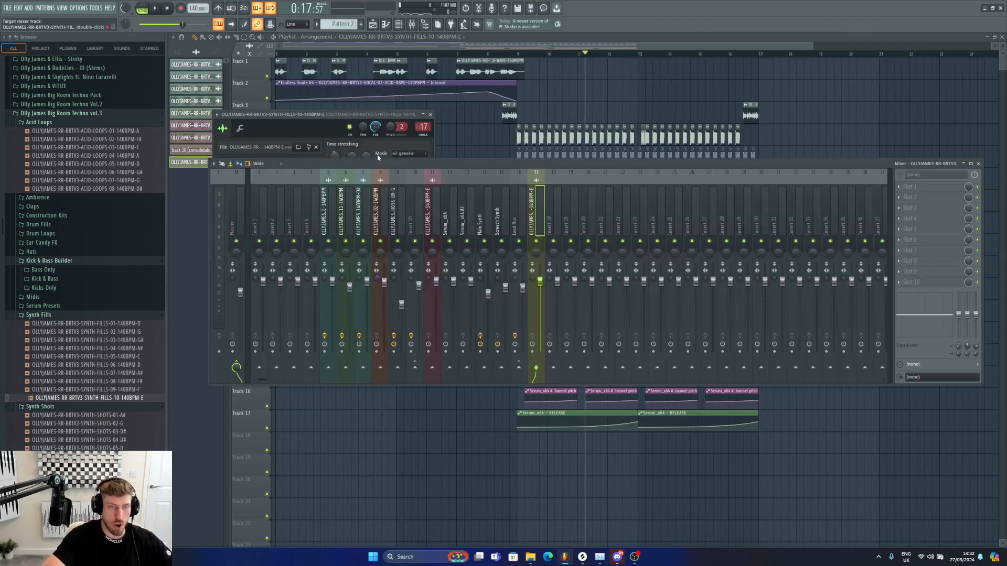
{"action": "left_click", "coordinate": [918, 239]}
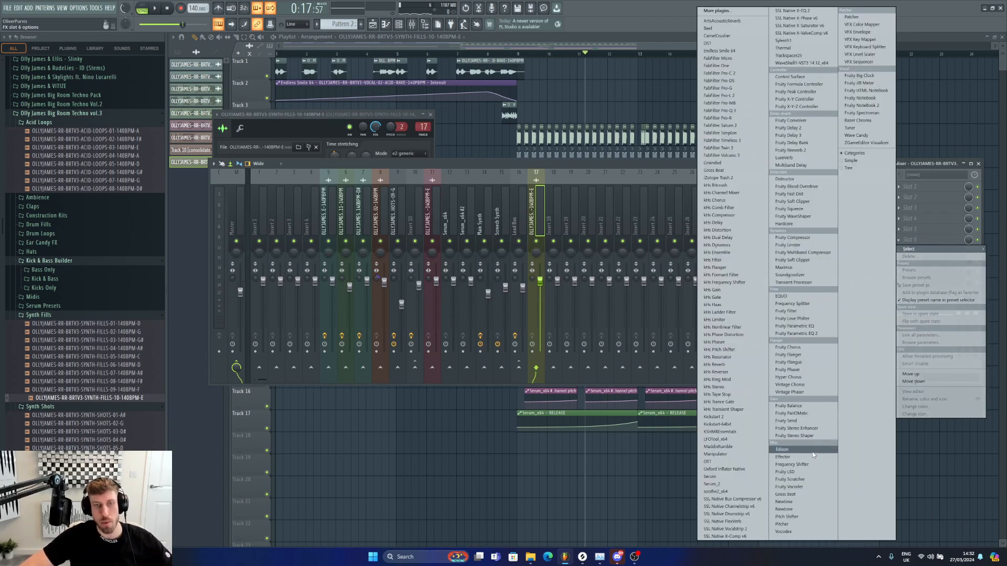
{"action": "left_click", "coordinate": [781, 450]}
Step: Load the synth fill sample into Edison and delete the selected part of the audio
{"action": "left_click_drag", "start_coordinate": [322, 86], "coordinate": [587, 179]}
{"action": "left_click", "coordinate": [373, 234]}
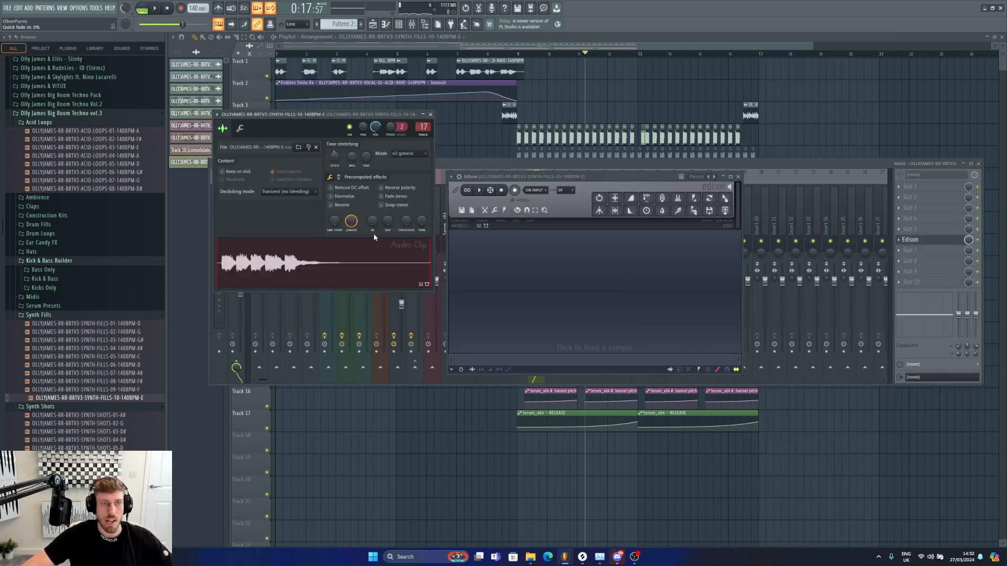
{"action": "left_click_drag", "start_coordinate": [338, 267], "coordinate": [569, 270]}
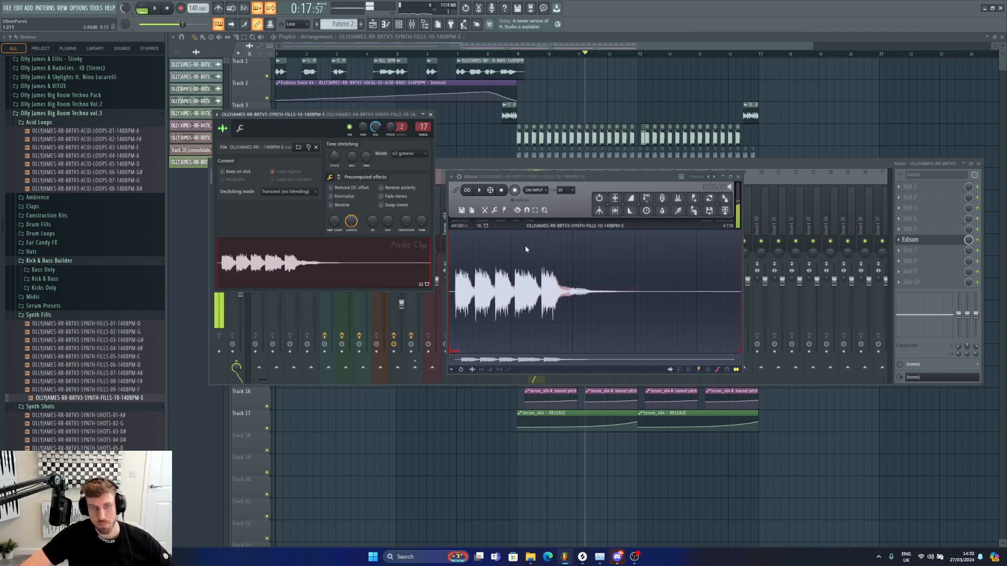
{"action": "key", "text": "Delete"}
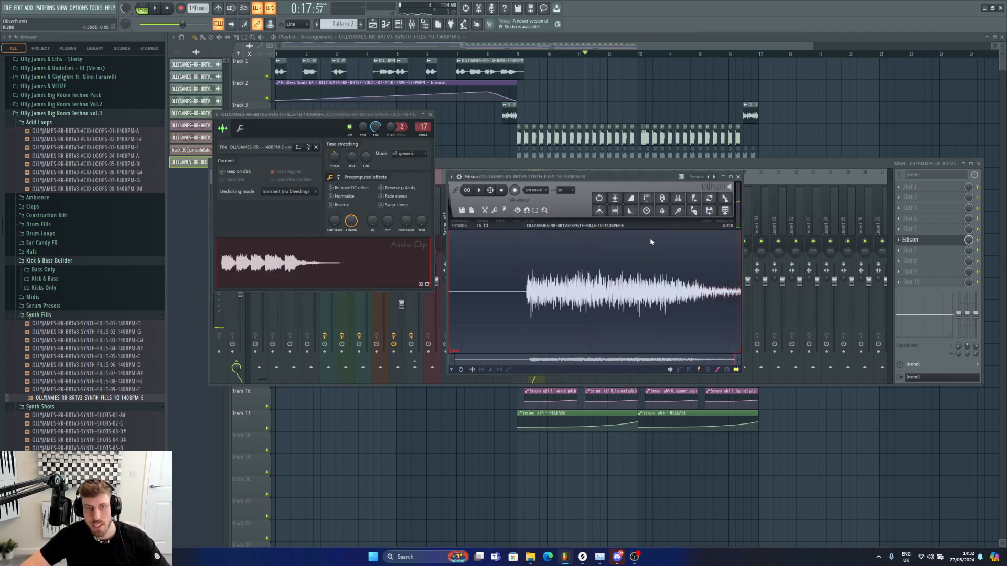
Step: Cut away the remaining leading section of the sample in Edison and apply Convolution reverb to it
{"action": "left_click_drag", "start_coordinate": [527, 273], "coordinate": [450, 277]}
{"action": "key", "text": "Delete"}
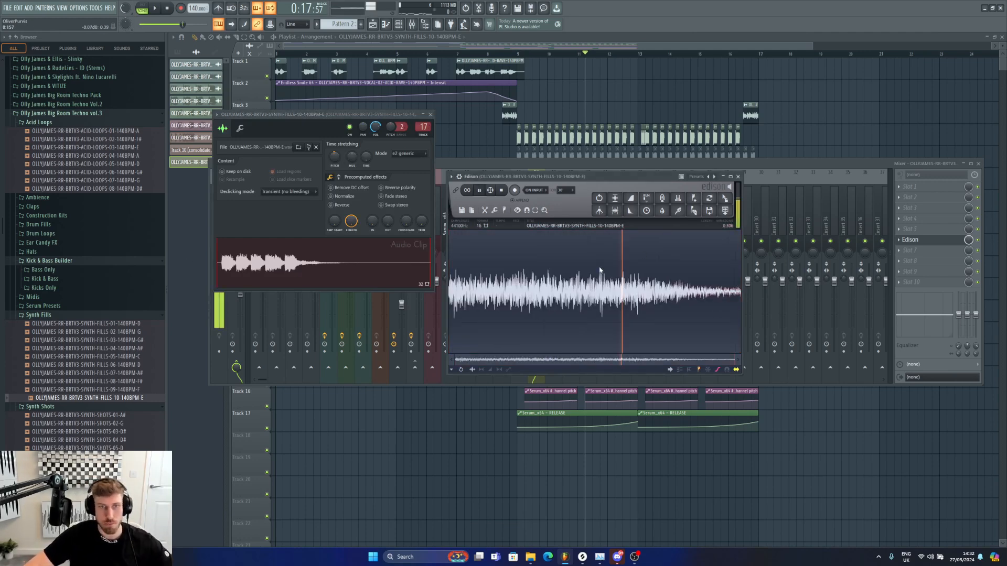
{"action": "left_click", "coordinate": [664, 201]}
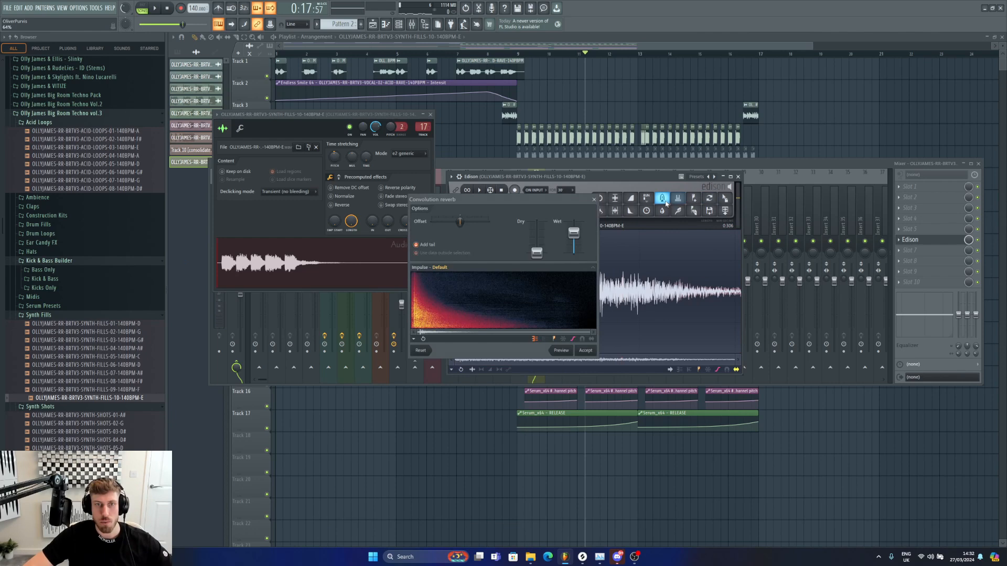
{"action": "left_click", "coordinate": [585, 351]}
Step: Reverse the reverbed sample and drag it from Edison into the playlist
{"action": "mouse_move", "coordinate": [621, 316]}
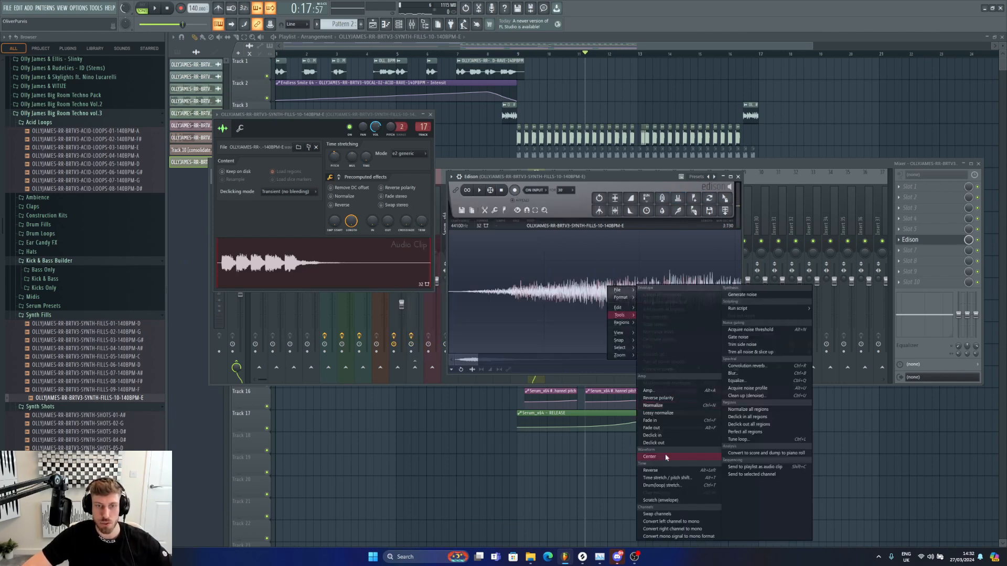
{"action": "left_click", "coordinate": [660, 472]}
{"action": "left_click_drag", "start_coordinate": [725, 200], "coordinate": [841, 111]}
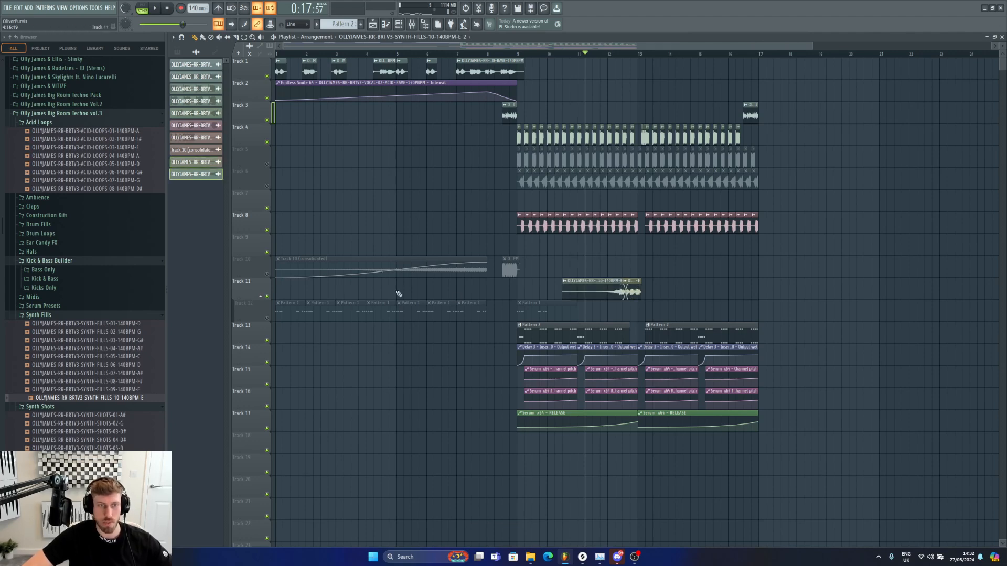
Step: Insert a new playlist track and move the reversed reverb clip onto it
{"action": "right_click", "coordinate": [256, 288]}
{"action": "left_click", "coordinate": [294, 427]}
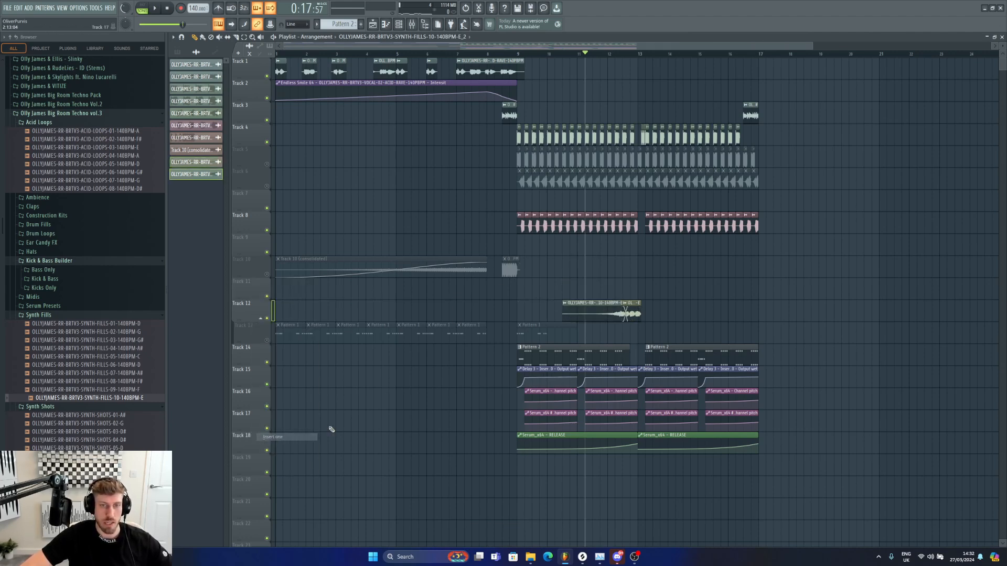
{"action": "left_click_drag", "start_coordinate": [605, 298], "coordinate": [605, 281]}
Step: Play back the reverse reverb clip in context and mute Track 14
{"action": "double_click", "coordinate": [598, 286]}
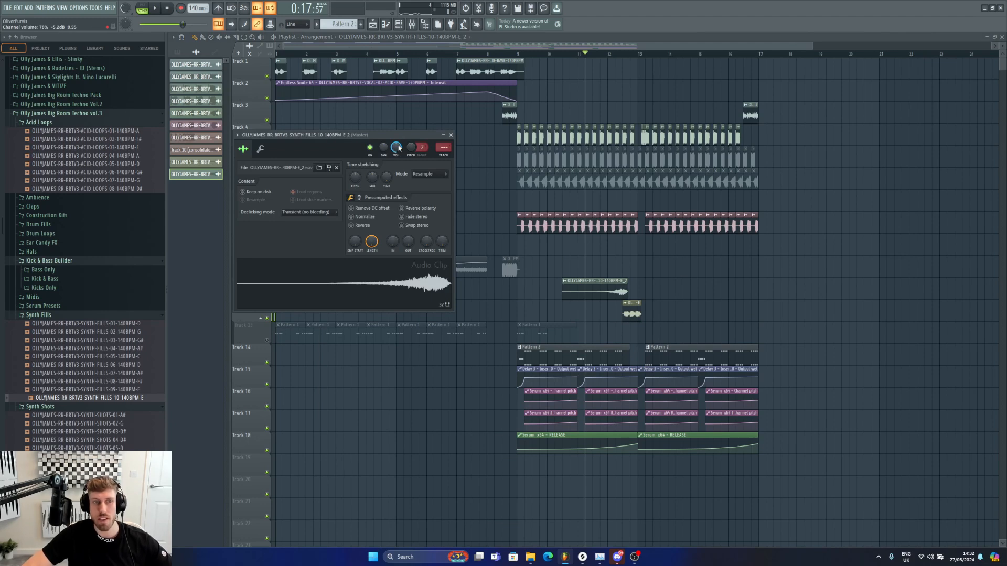
{"action": "key", "text": "space"}
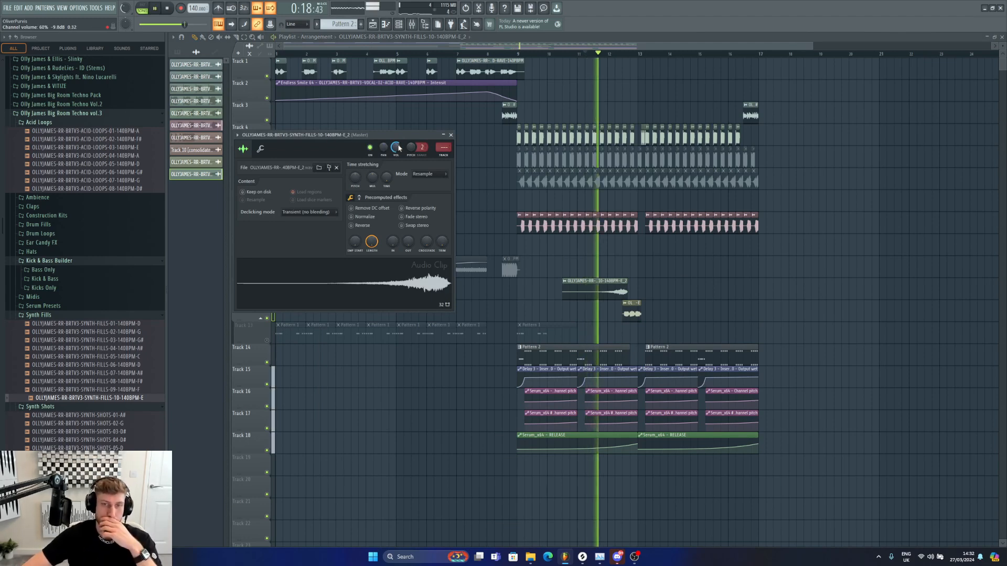
{"action": "left_click", "coordinate": [266, 362]}
{"action": "left_click", "coordinate": [266, 363]}
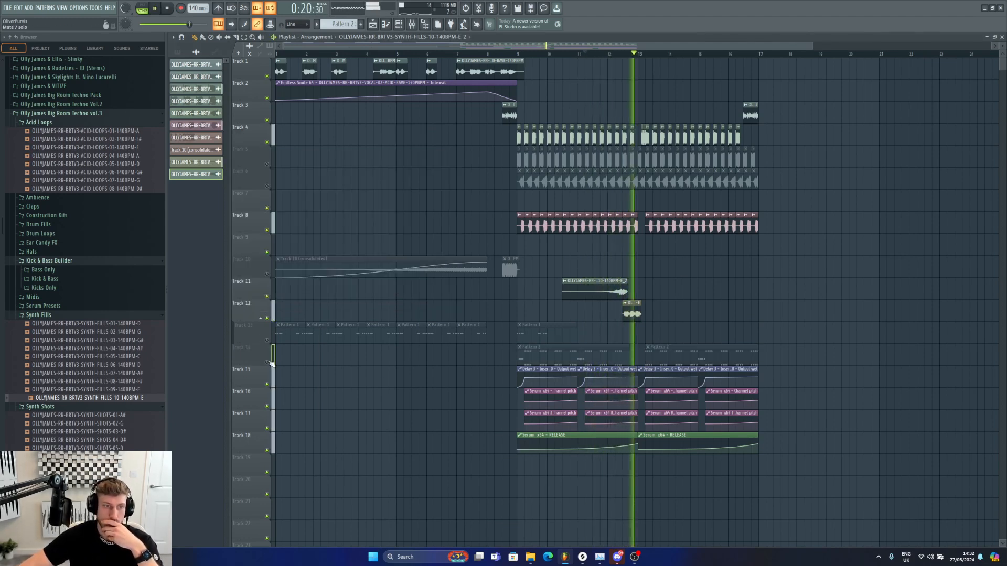
{"action": "key", "text": "space"}
Step: Set the reverse clip's time-stretching mode to e2 generic and play it back
{"action": "double_click", "coordinate": [617, 281]}
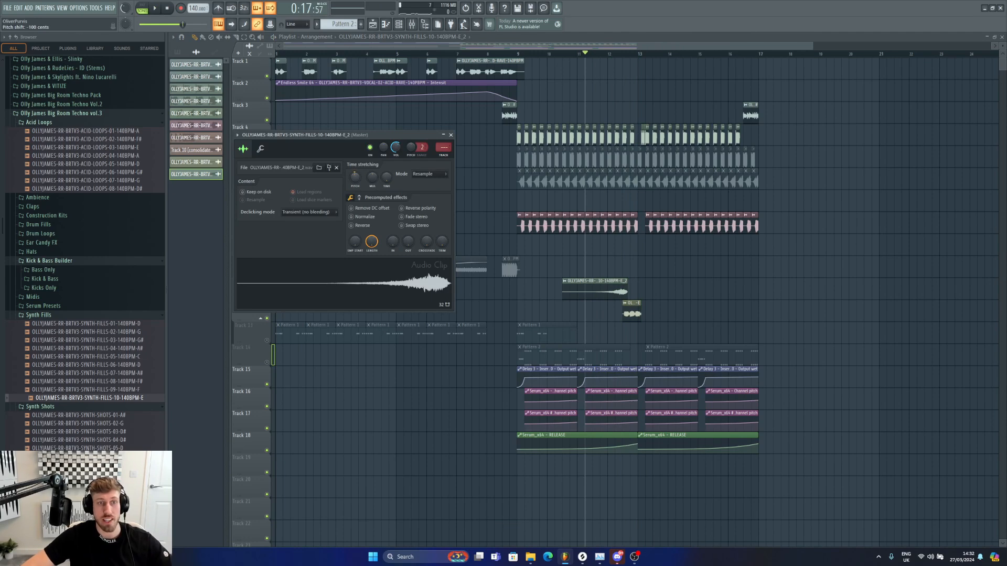
{"action": "left_click", "coordinate": [430, 175]}
{"action": "left_click", "coordinate": [458, 196]}
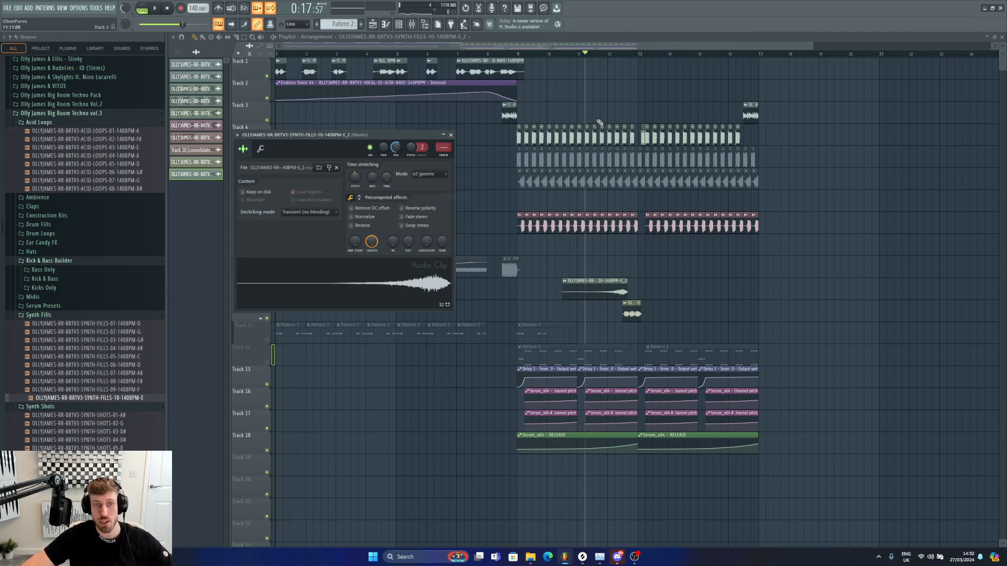
{"action": "key", "text": "space"}
Step: Zoom in around bars 11 to 13 and extend the reverse reverb clip's end slightly
{"action": "left_click", "coordinate": [617, 291]}
{"action": "double_click", "coordinate": [618, 290]}
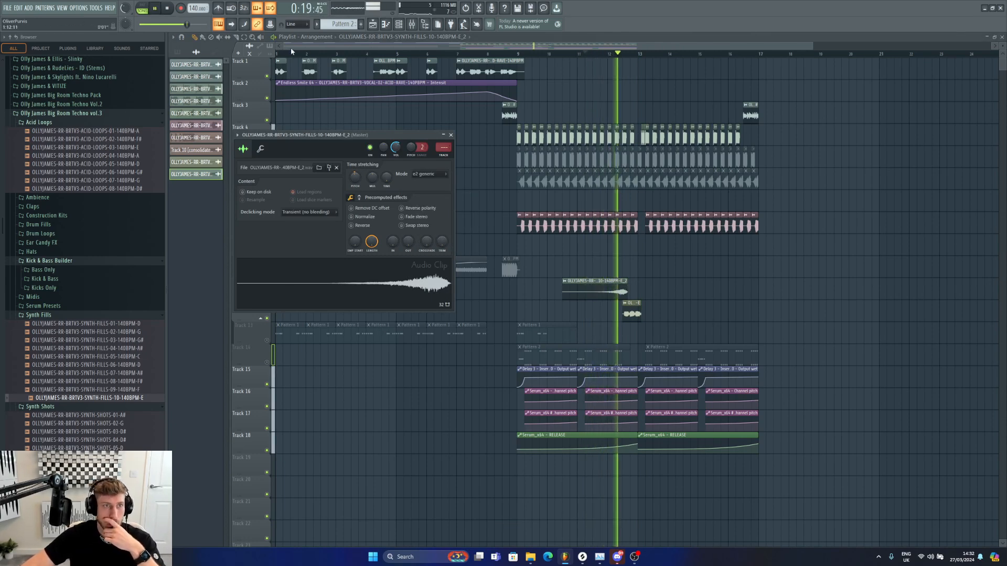
{"action": "left_click_drag", "start_coordinate": [287, 47], "coordinate": [520, 50]}
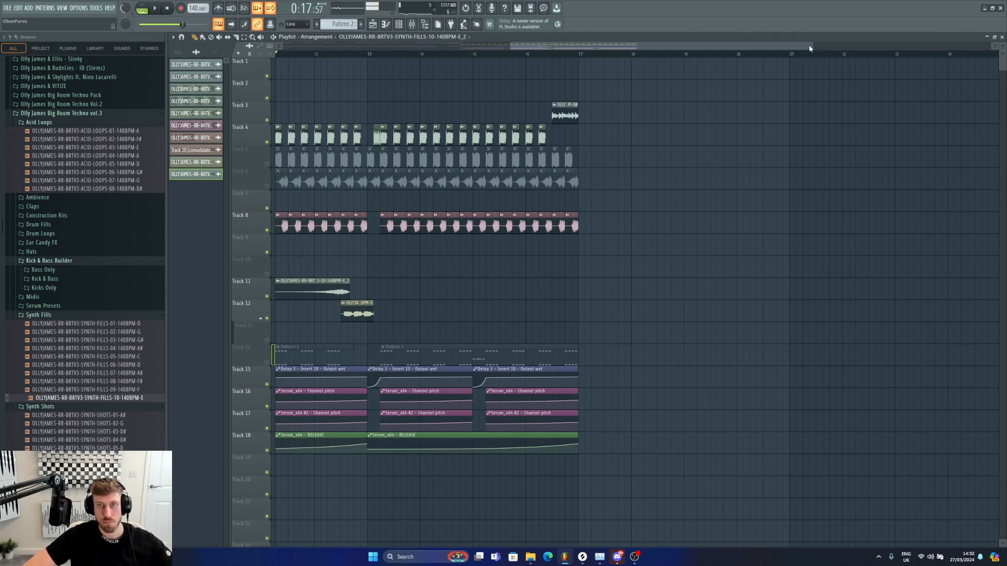
{"action": "left_click_drag", "start_coordinate": [813, 48], "coordinate": [594, 53]}
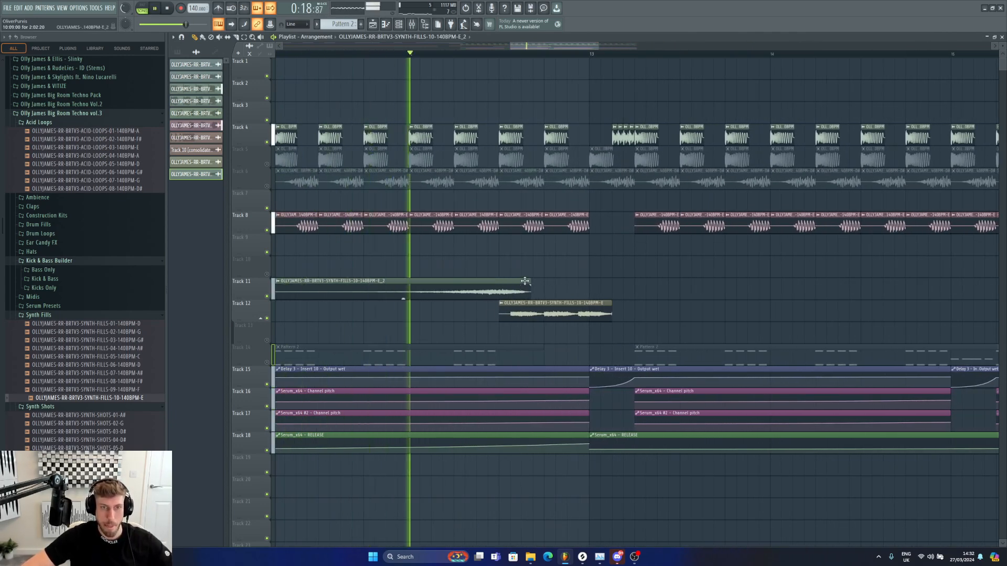
{"action": "double_click", "coordinate": [490, 295]}
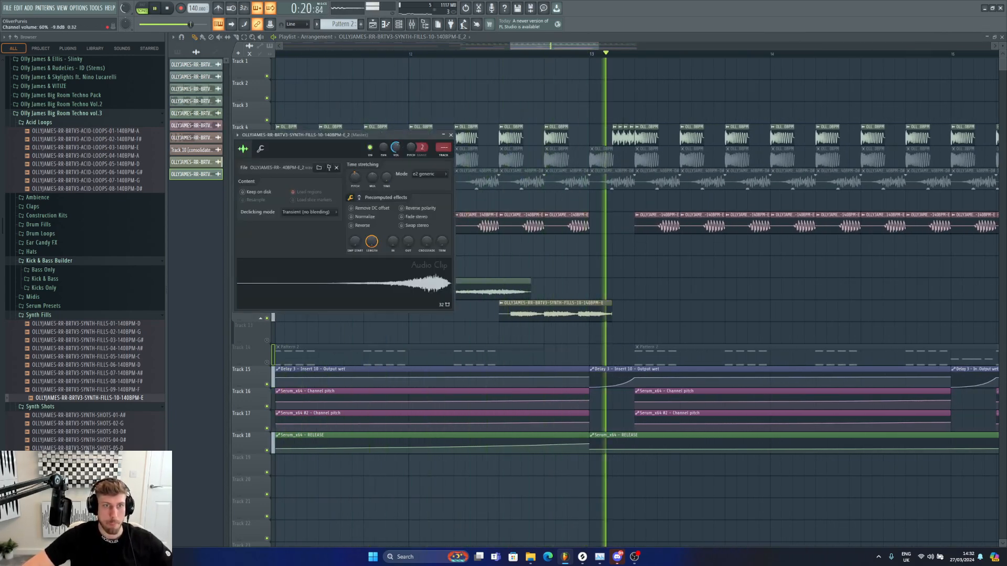
{"action": "left_click_drag", "start_coordinate": [503, 286], "coordinate": [515, 286]}
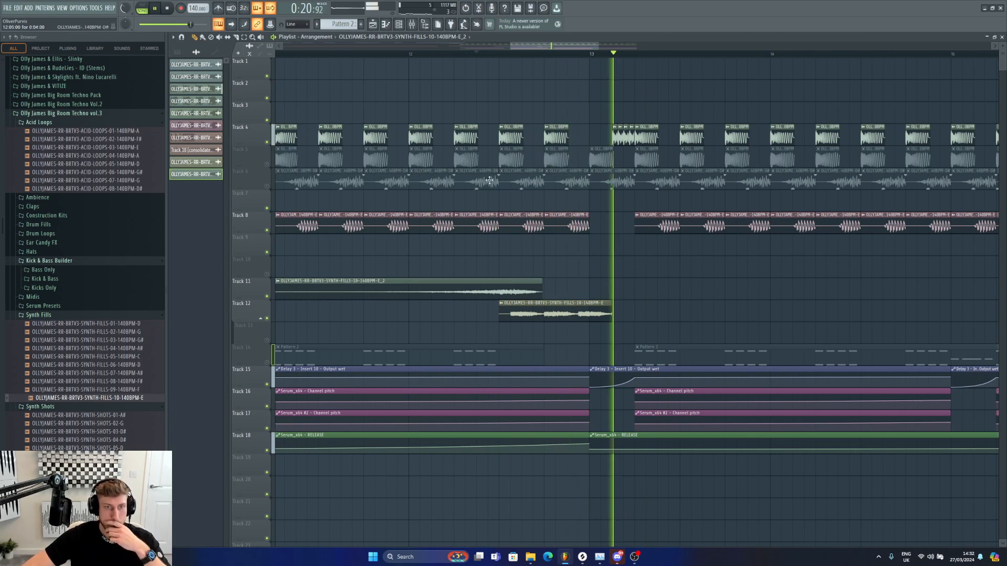
Step: Add a fade-out to the end of the reverse reverb clip and preview it
{"action": "left_click", "coordinate": [456, 54]}
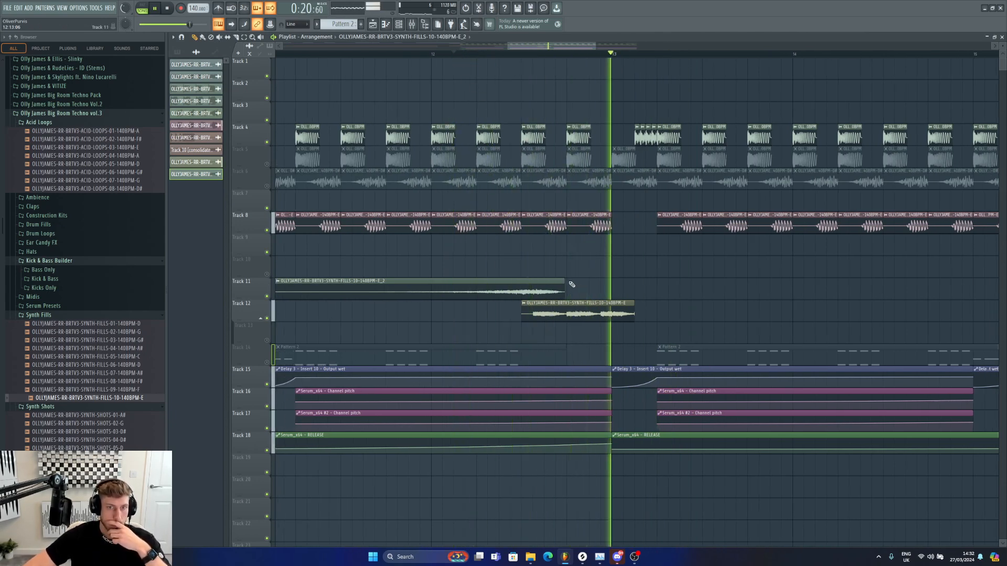
{"action": "key", "text": "space"}
{"action": "left_click_drag", "start_coordinate": [563, 282], "coordinate": [533, 284]}
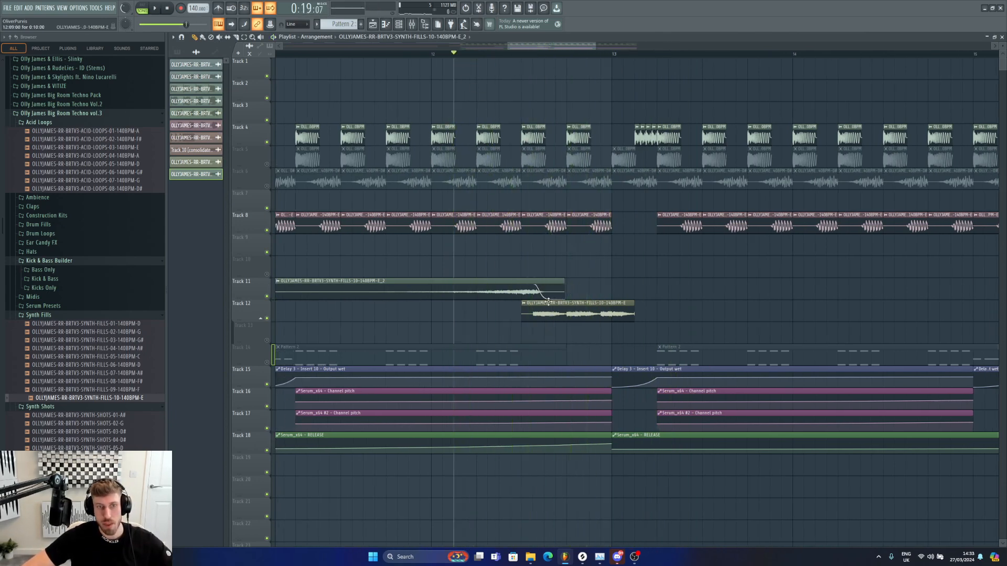
{"action": "key", "text": "space"}
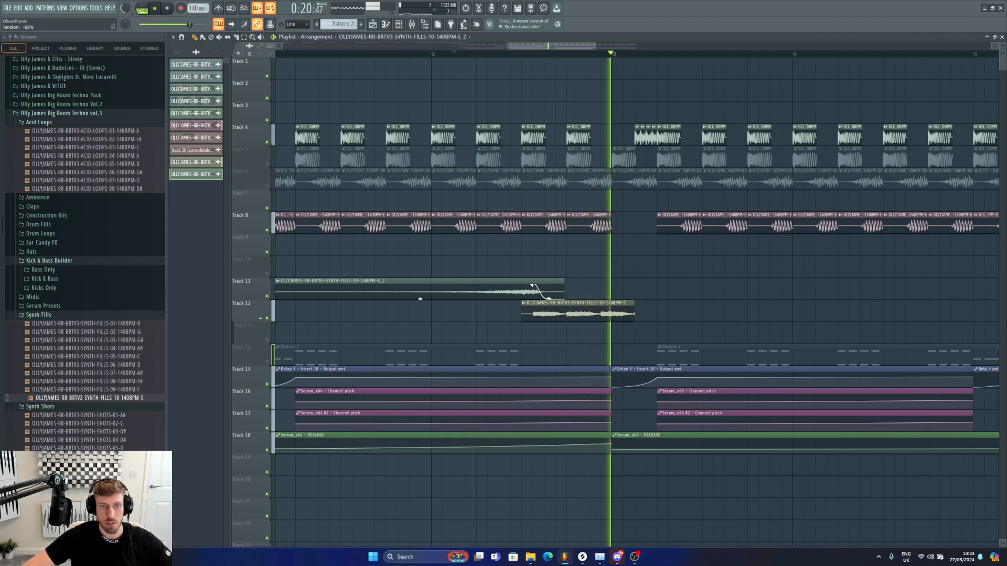
Step: Select the time range from bar 12 to just past bar 13 for looped playback
{"action": "double_click", "coordinate": [532, 286]}
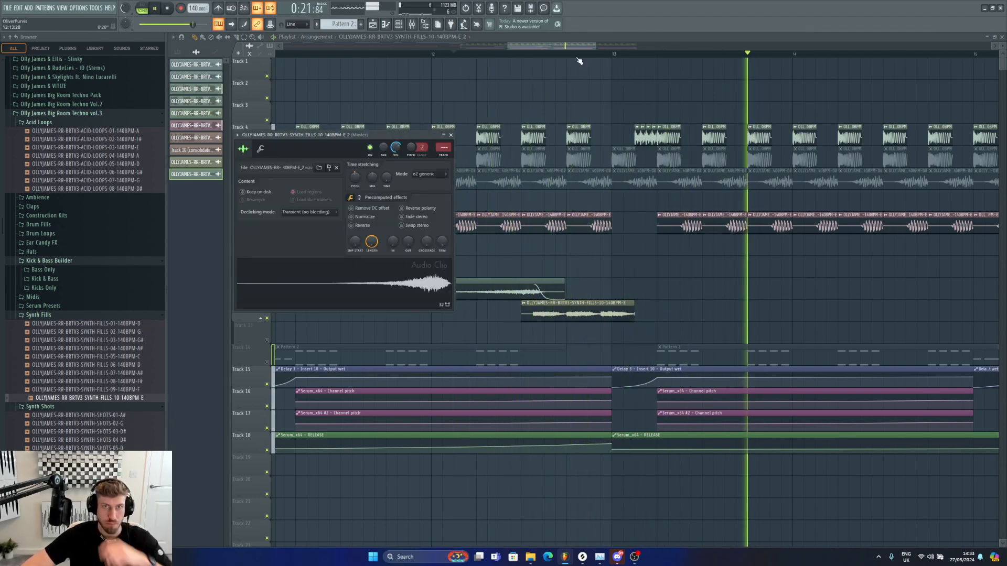
{"action": "key", "text": "space"}
{"action": "left_click", "coordinate": [525, 54]}
{"action": "left_click_drag", "start_coordinate": [526, 54], "coordinate": [646, 62]}
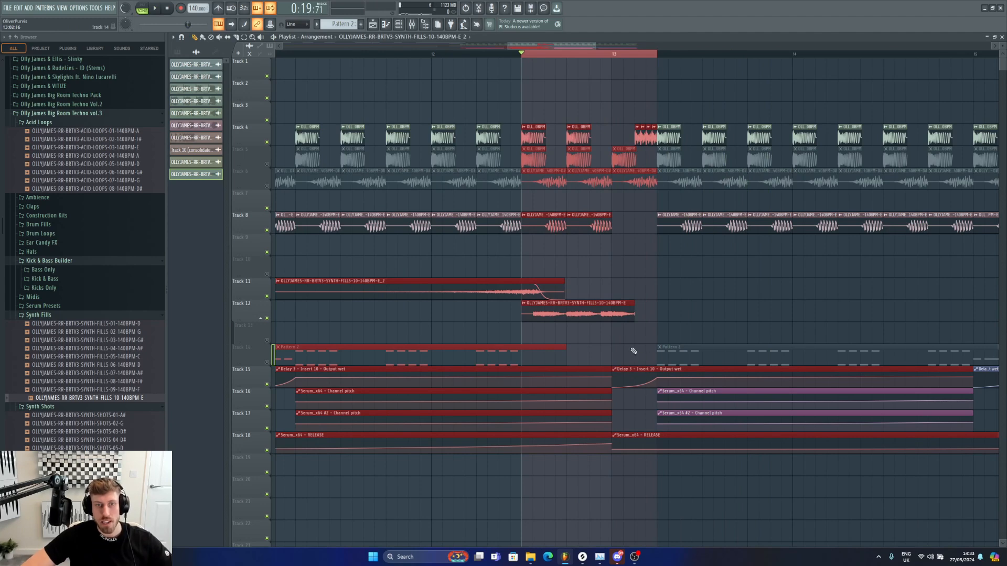
Step: Add Endless Smile 64 to the mixer insert of the synth fill clip on Track 12
{"action": "double_click", "coordinate": [623, 311]}
{"action": "key", "text": "F9"}
{"action": "left_click", "coordinate": [927, 197]}
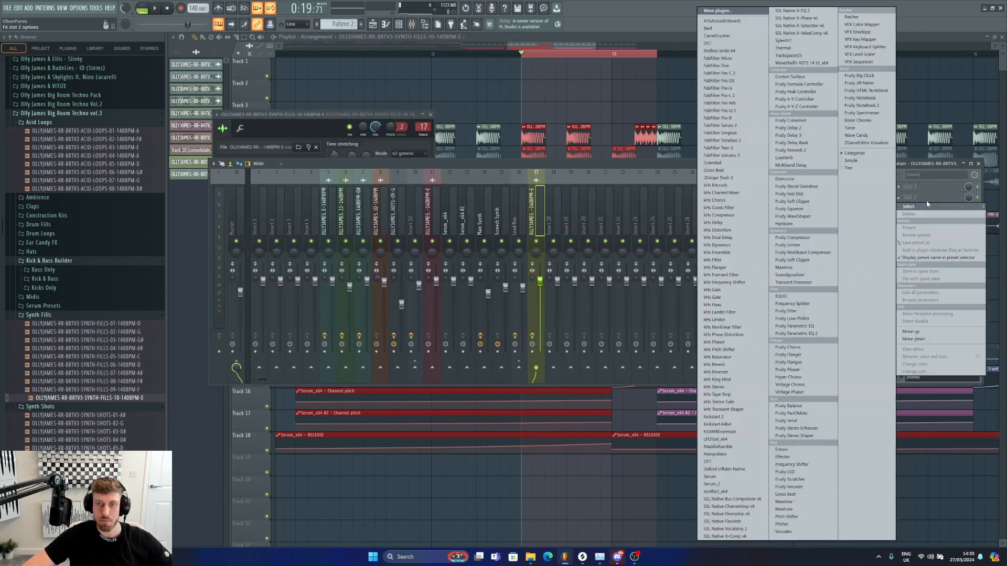
{"action": "left_click", "coordinate": [729, 50]}
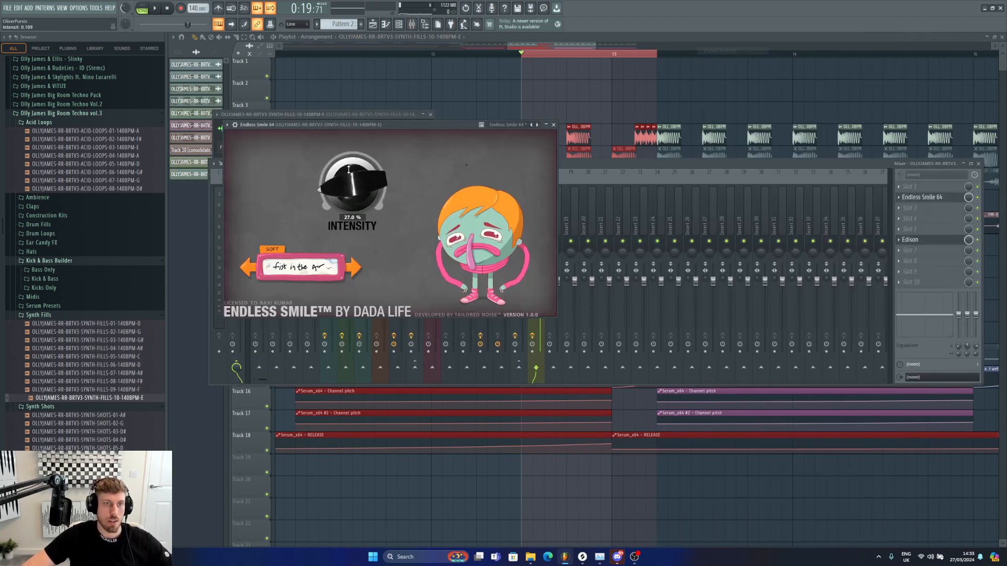
Step: Create an automation clip for Endless Smile's Intensity and place it on Track 11 after the reverse clip
{"action": "left_click", "coordinate": [97, 9]}
{"action": "mouse_move", "coordinate": [140, 146]}
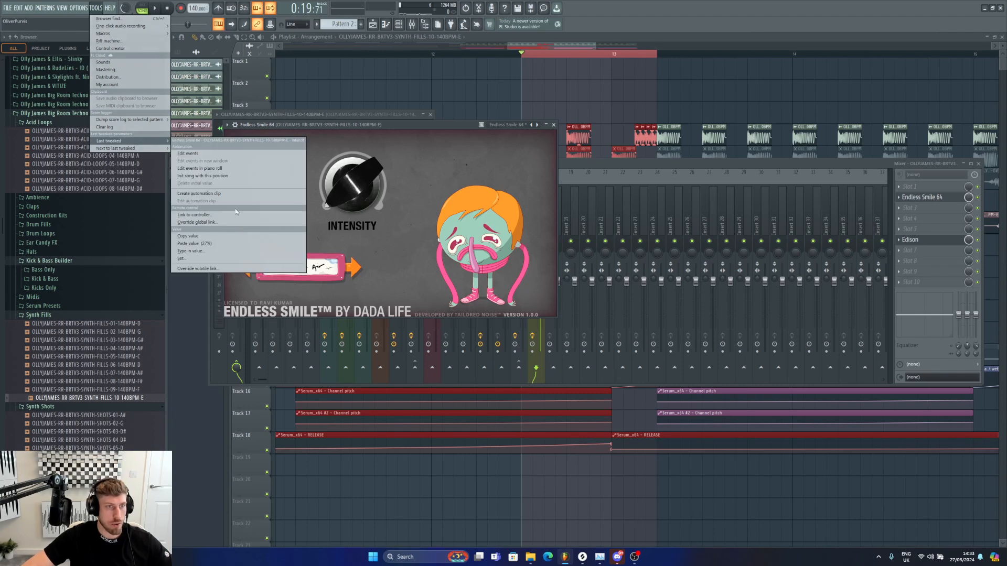
{"action": "left_click", "coordinate": [189, 193]}
{"action": "left_click_drag", "start_coordinate": [582, 334], "coordinate": [552, 285]}
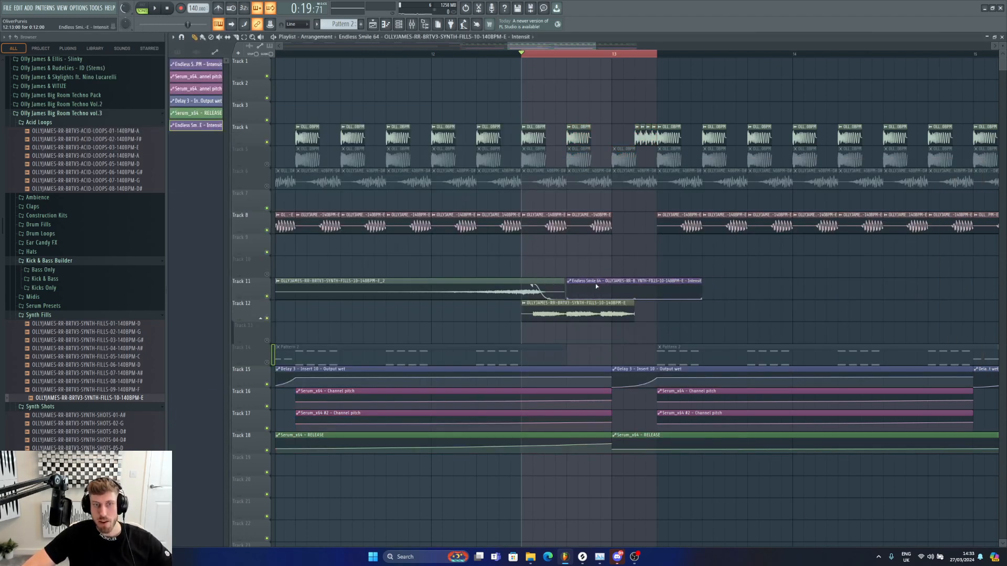
Step: Add a point to the Intensity automation and raise it into a rising curve, then preview
{"action": "right_click", "coordinate": [634, 297]}
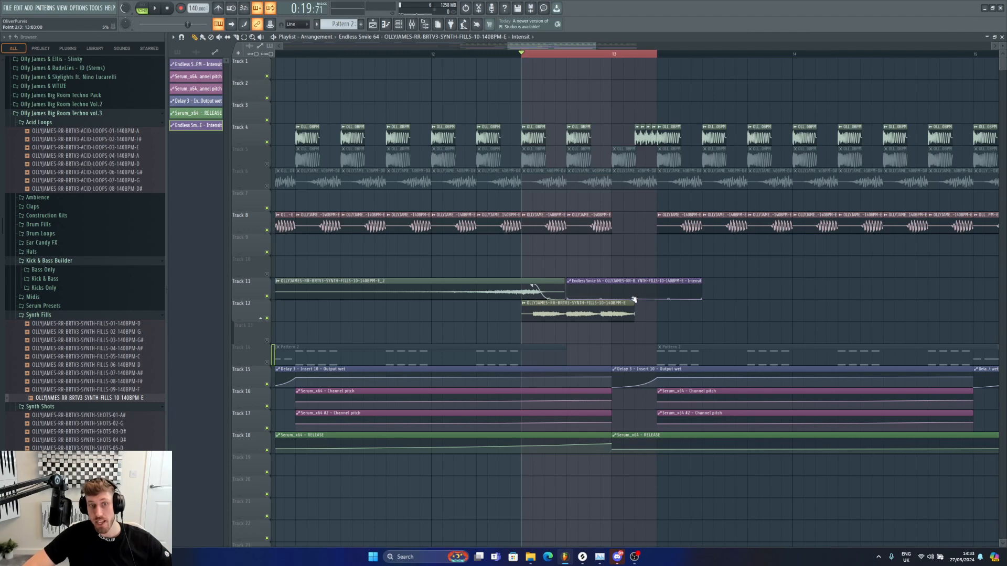
{"action": "left_click_drag", "start_coordinate": [633, 297], "coordinate": [632, 288]}
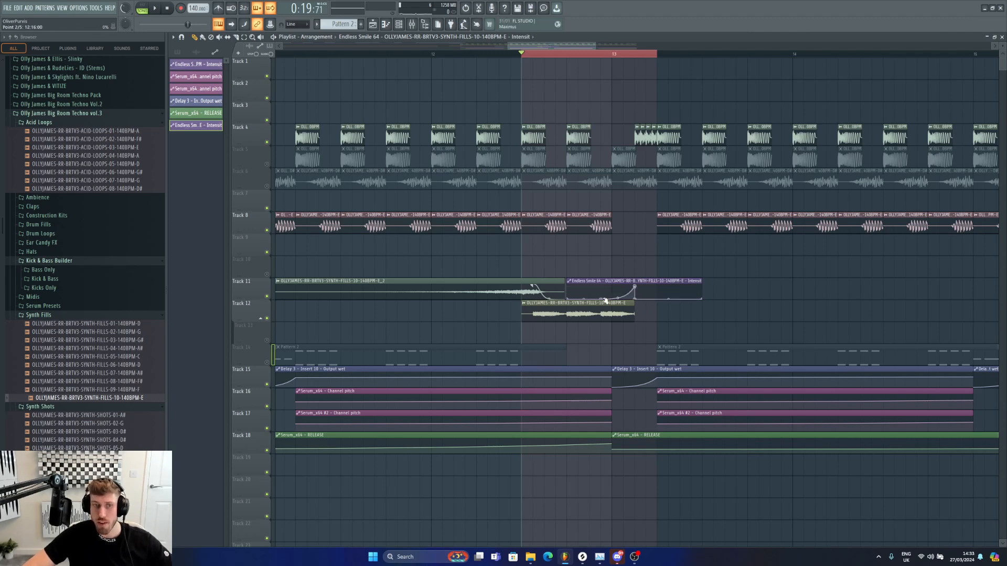
{"action": "key", "text": "space"}
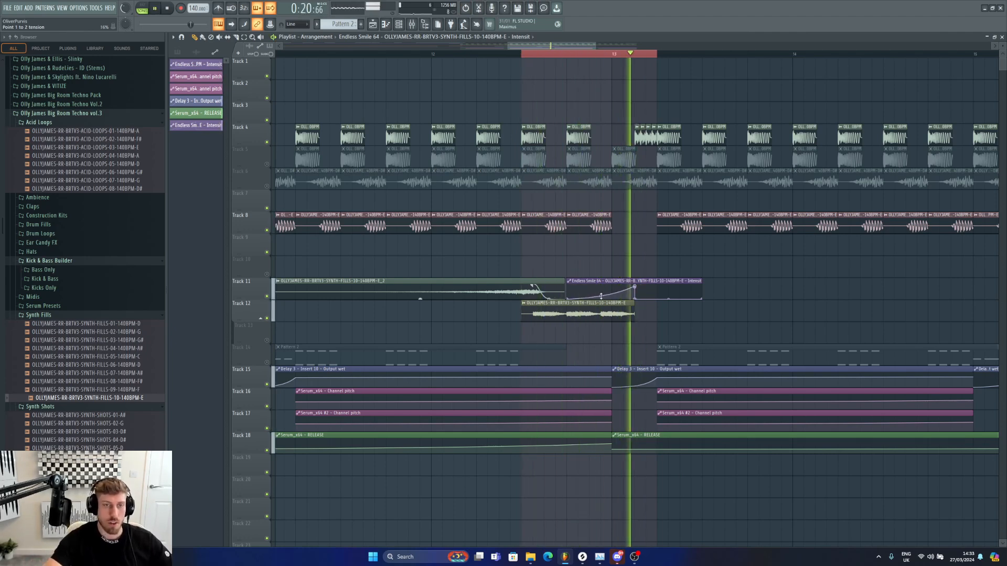
{"action": "key", "text": "space"}
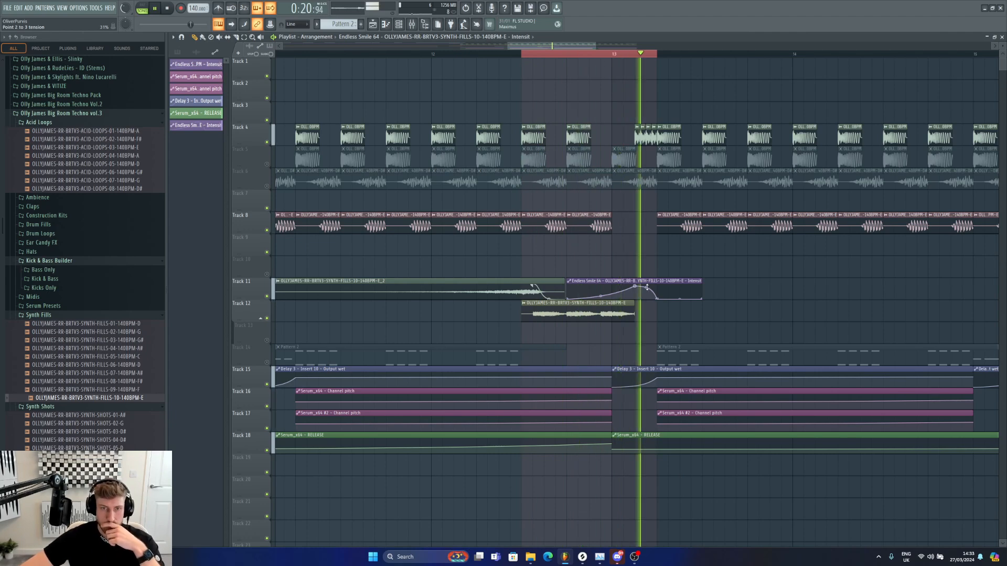
Step: Rework the Intensity automation points, moving the peak later toward bar 13, and preview the fill transition
{"action": "right_click", "coordinate": [634, 294]}
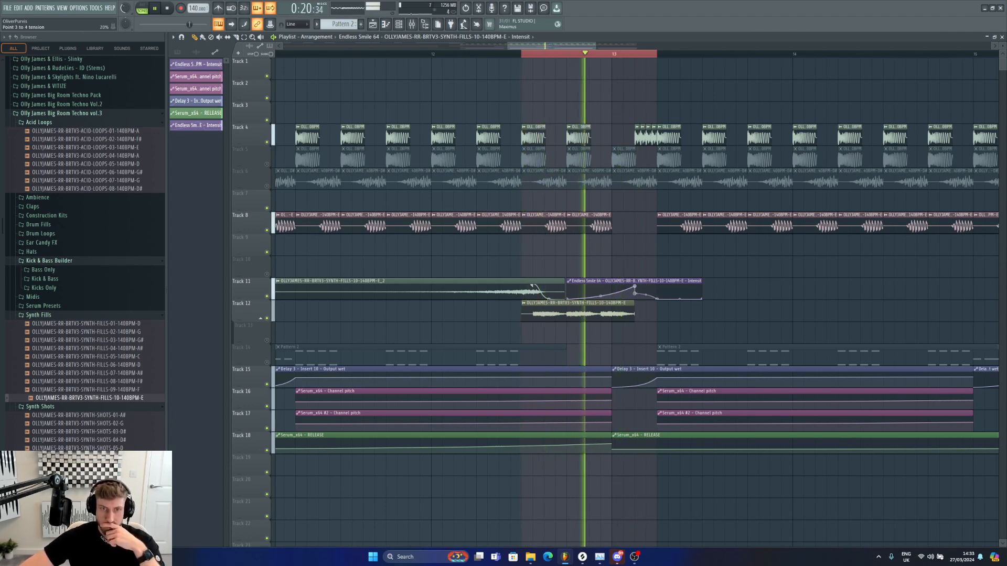
{"action": "left_click_drag", "start_coordinate": [638, 54], "coordinate": [655, 55]}
{"action": "left_click", "coordinate": [658, 57], "text": "ctrl"}
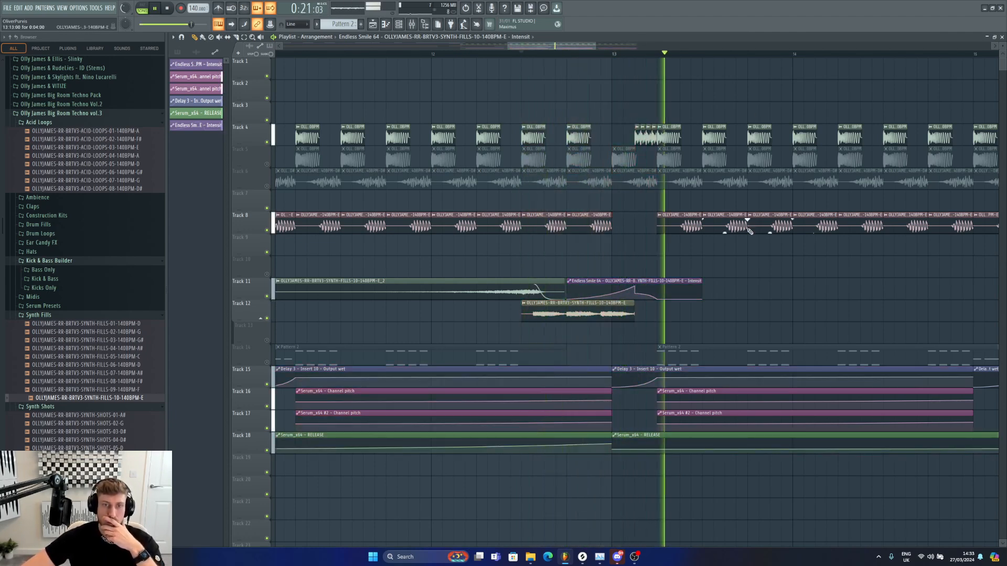
{"action": "left_click", "coordinate": [485, 48]}
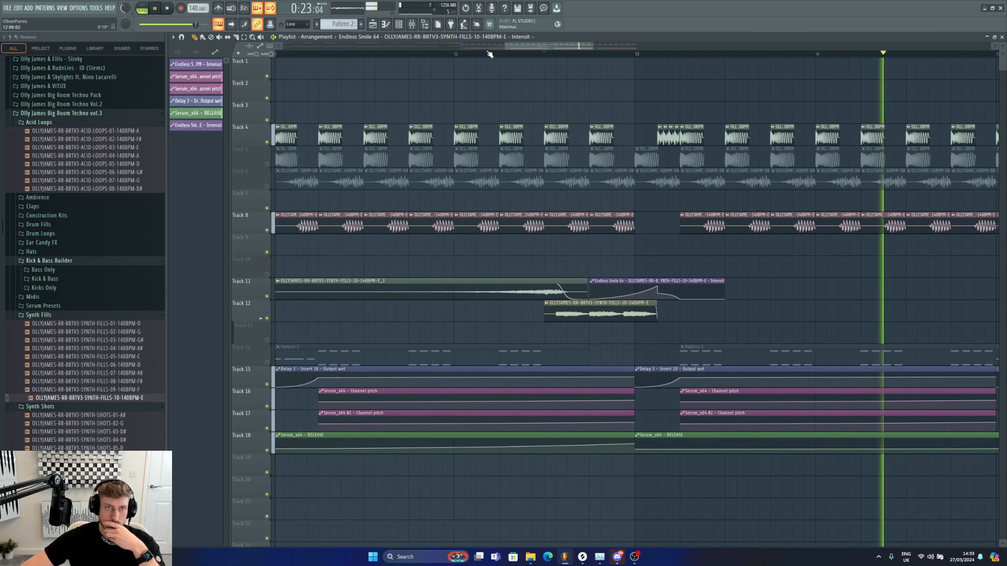
{"action": "left_click", "coordinate": [488, 55]}
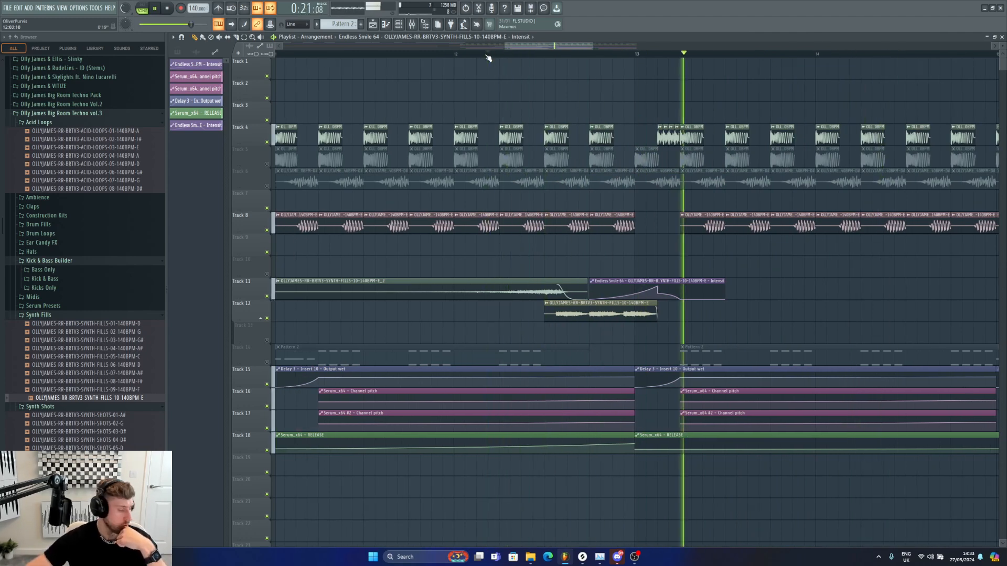
{"action": "key", "text": "space"}
{"action": "key", "text": "space"}
{"action": "left_click_drag", "start_coordinate": [624, 296], "coordinate": [659, 288]}
{"action": "key", "text": "space"}
{"action": "key", "text": "space"}
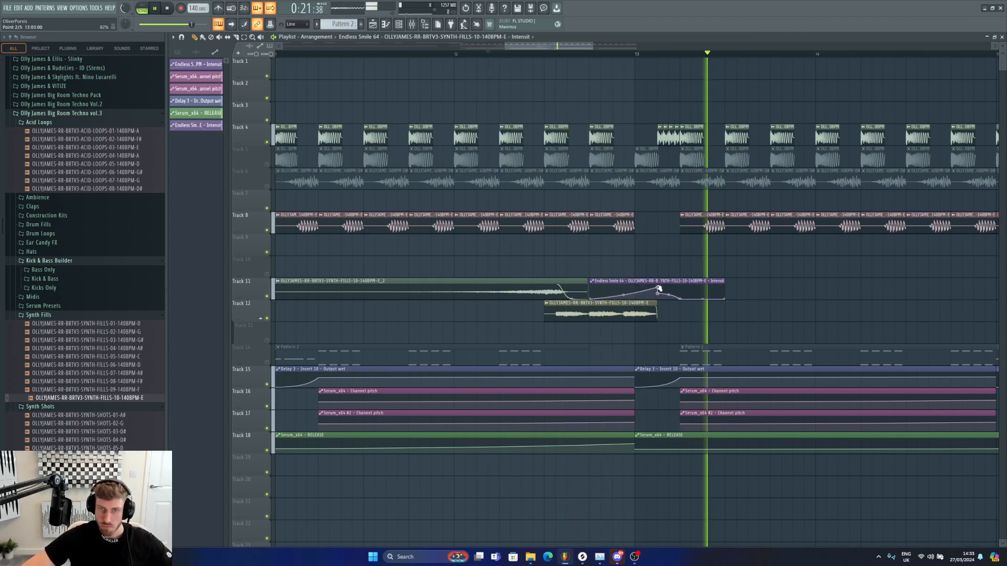
{"action": "key", "text": "space"}
{"action": "key", "text": "space"}
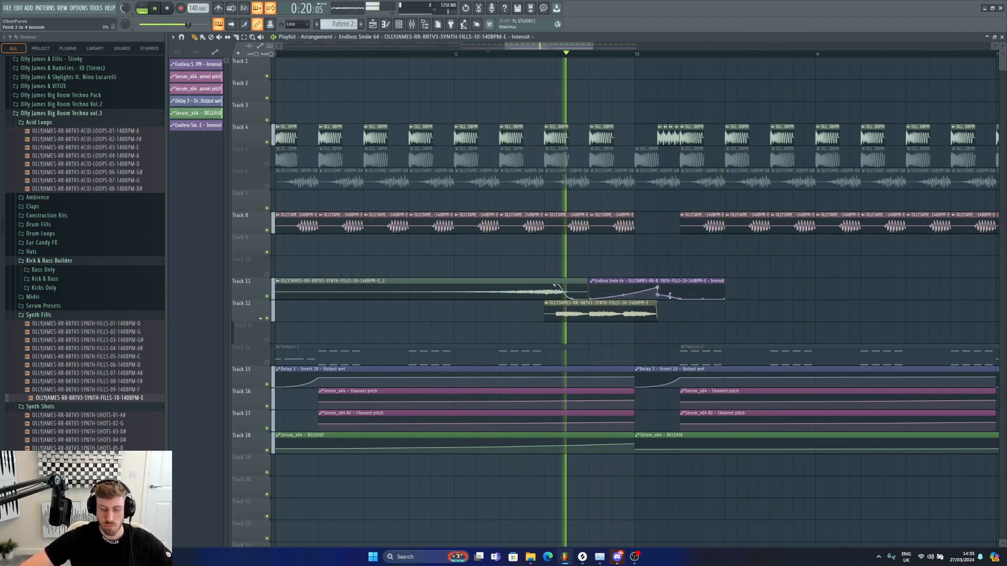
{"action": "key", "text": "space"}
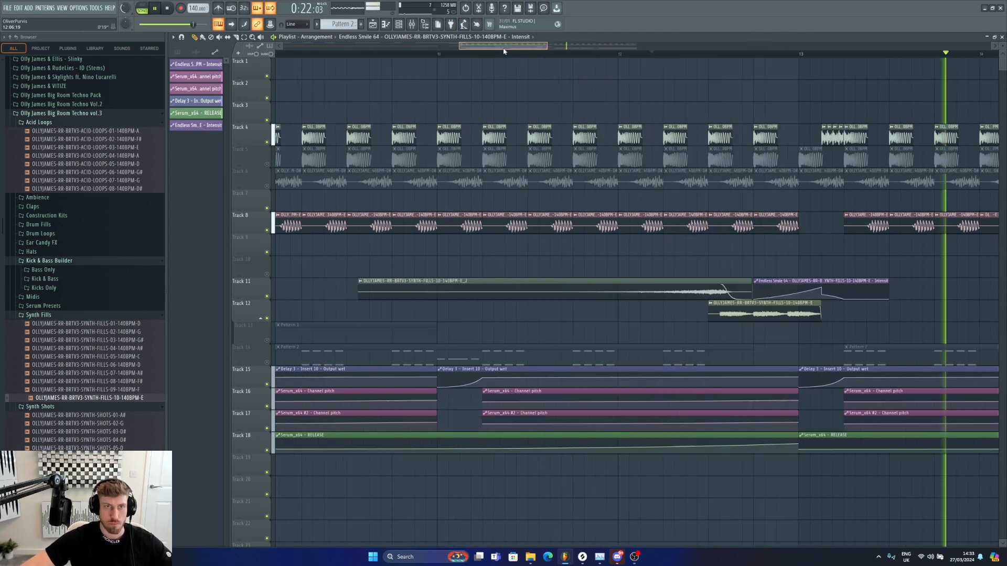
Step: Unmute Track 14, set a loop over bars 9 to 13 and play that drop section
{"action": "left_click_drag", "start_coordinate": [548, 46], "coordinate": [913, 46]}
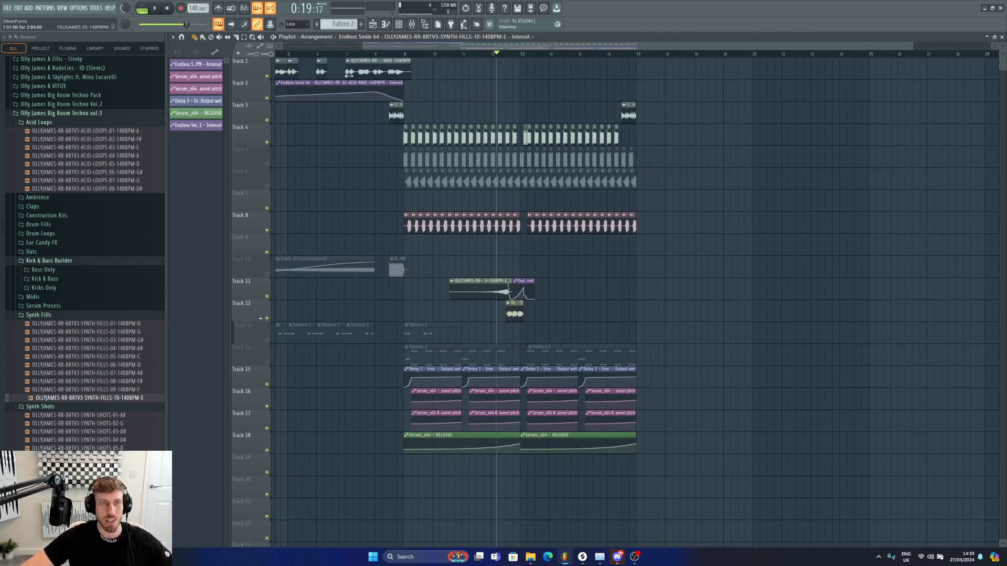
{"action": "key", "text": "Home"}
{"action": "left_click", "coordinate": [267, 274]}
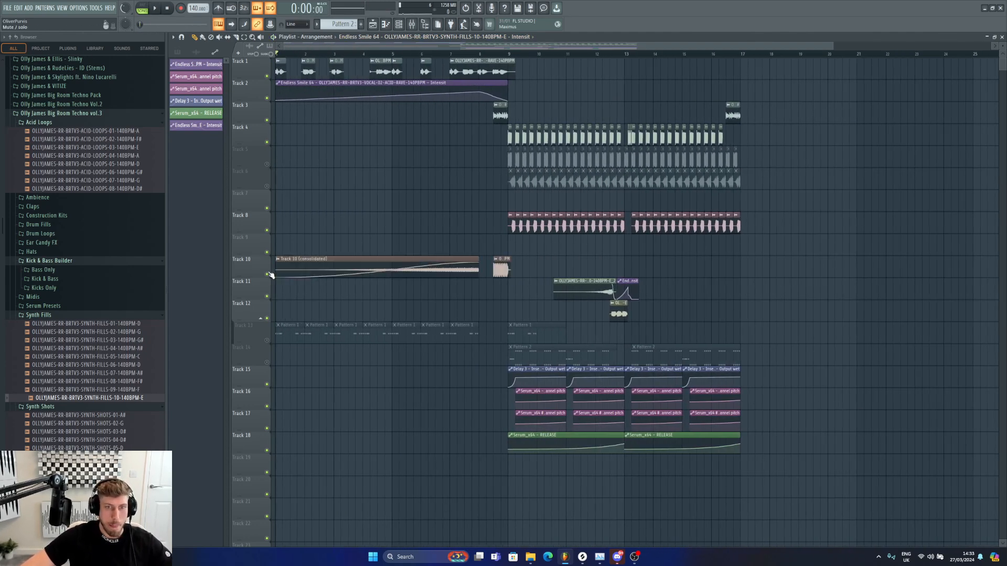
{"action": "left_click", "coordinate": [266, 363]}
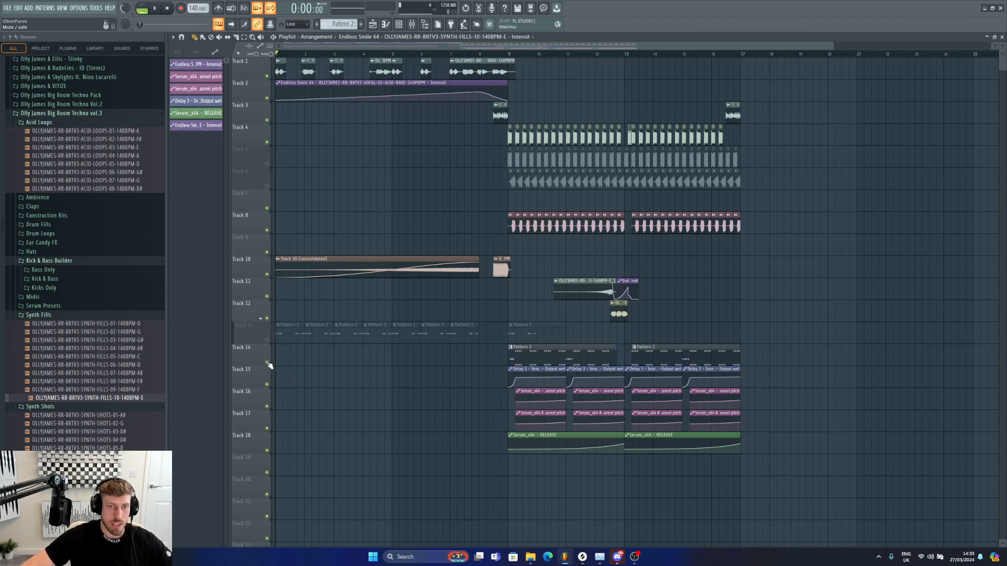
{"action": "left_click_drag", "start_coordinate": [508, 55], "coordinate": [624, 54]}
{"action": "key", "text": "space"}
Step: Open the synth shots pattern's Serum channel in the mixer and add DST to the Main Synth insert's second slot
{"action": "double_click", "coordinate": [577, 349]}
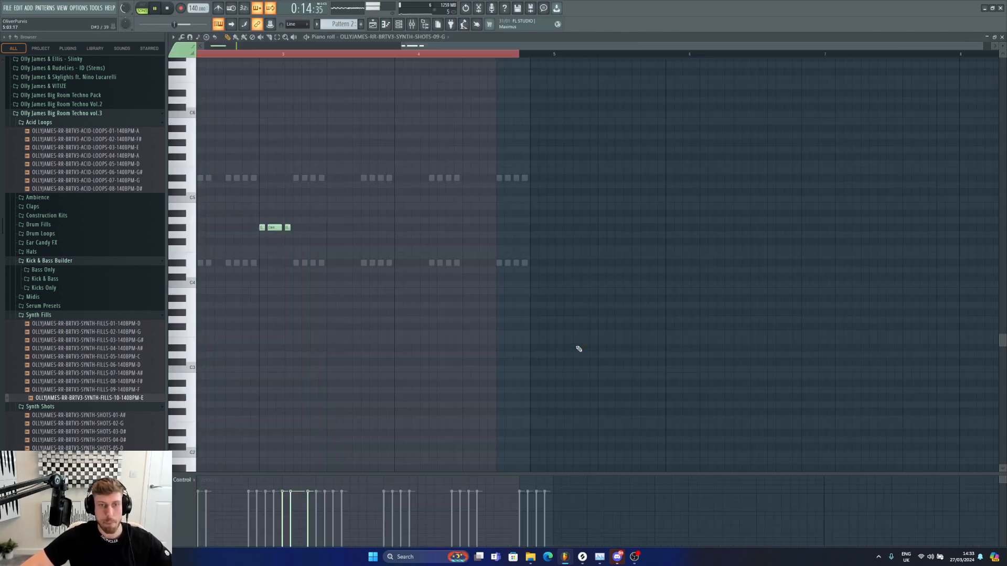
{"action": "left_click", "coordinate": [398, 24]}
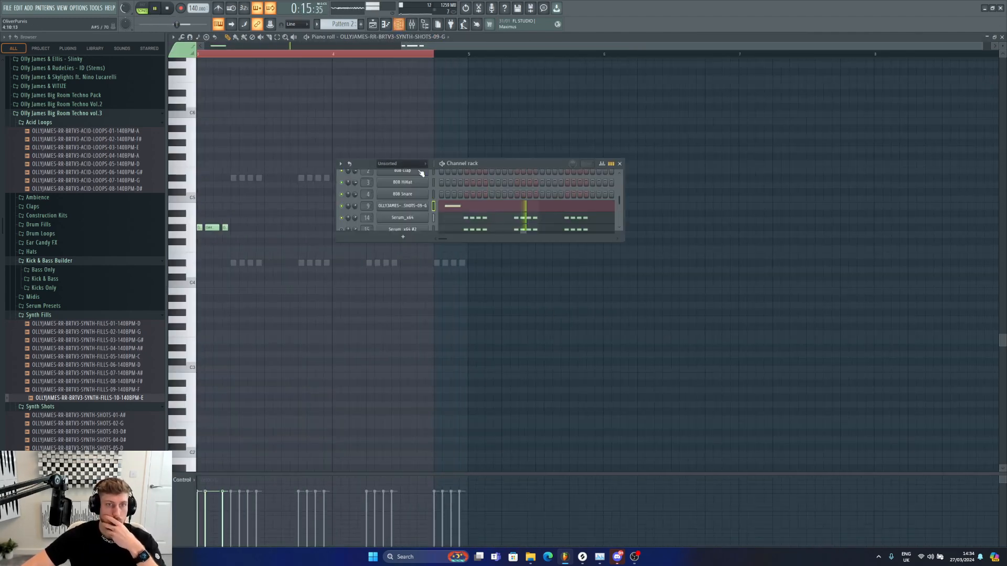
{"action": "left_click", "coordinate": [392, 217]}
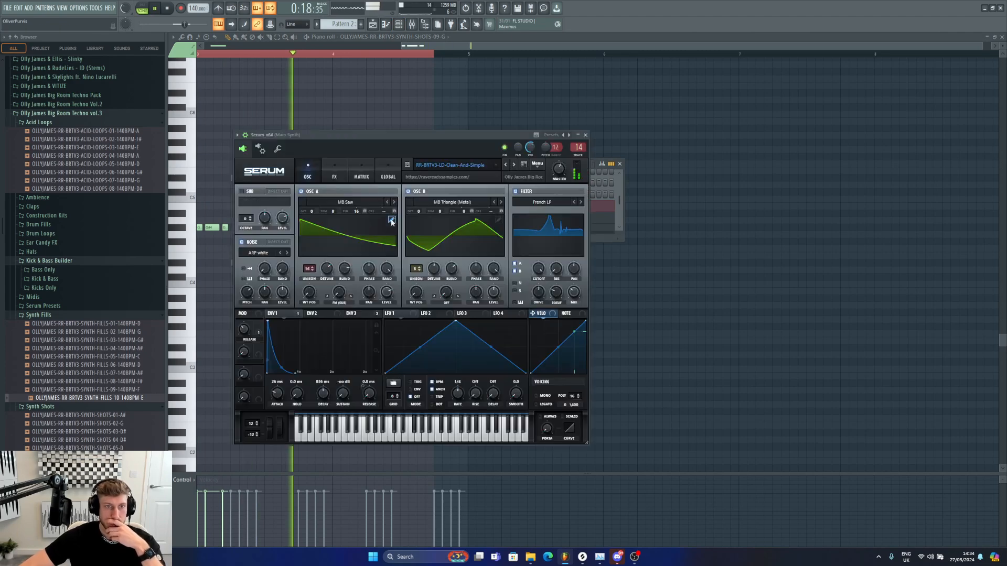
{"action": "left_click", "coordinate": [412, 24]}
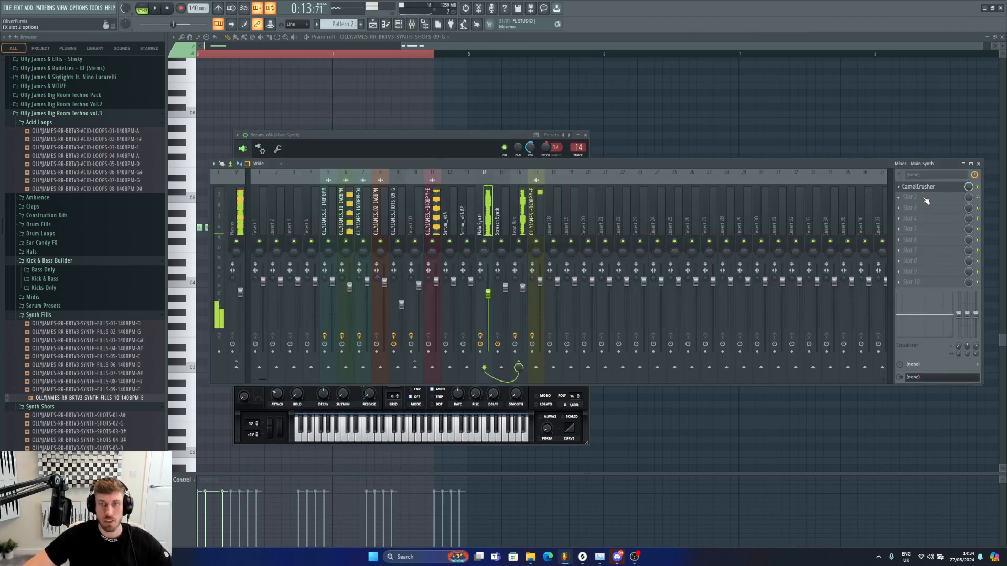
{"action": "left_click", "coordinate": [910, 197]}
{"action": "mouse_move", "coordinate": [909, 207]}
{"action": "left_click", "coordinate": [709, 43]}
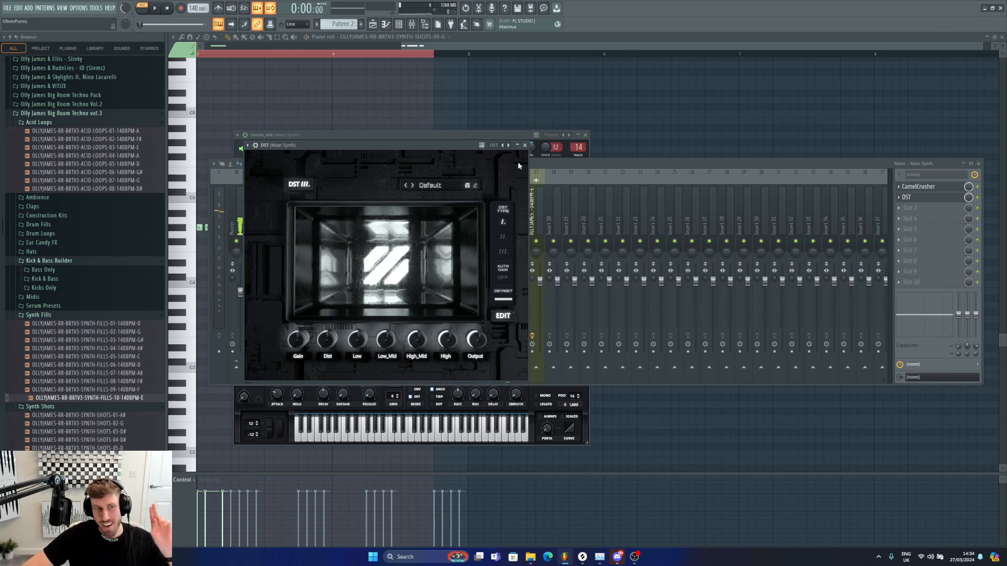
Step: Load the Subtle warm preset in DST and close the plugin window
{"action": "left_click", "coordinate": [430, 185]}
{"action": "left_click", "coordinate": [448, 320]}
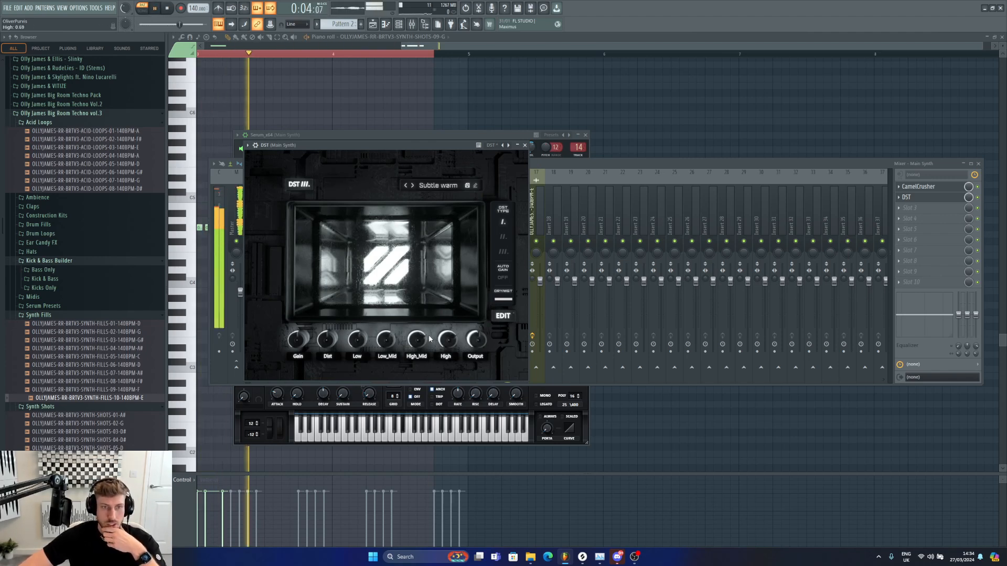
{"action": "left_click", "coordinate": [574, 176]}
Step: Adjust the fader levels of the Main Synth and neighbouring synth inserts in the mixer
{"action": "left_click_drag", "start_coordinate": [505, 288], "coordinate": [493, 305]}
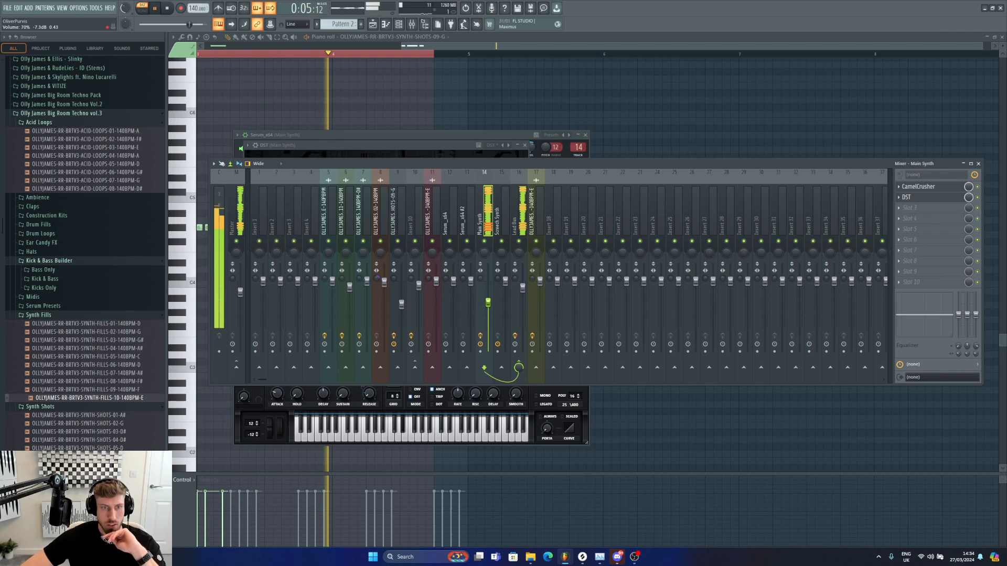
{"action": "left_click", "coordinate": [522, 289]}
{"action": "left_click", "coordinate": [488, 303]}
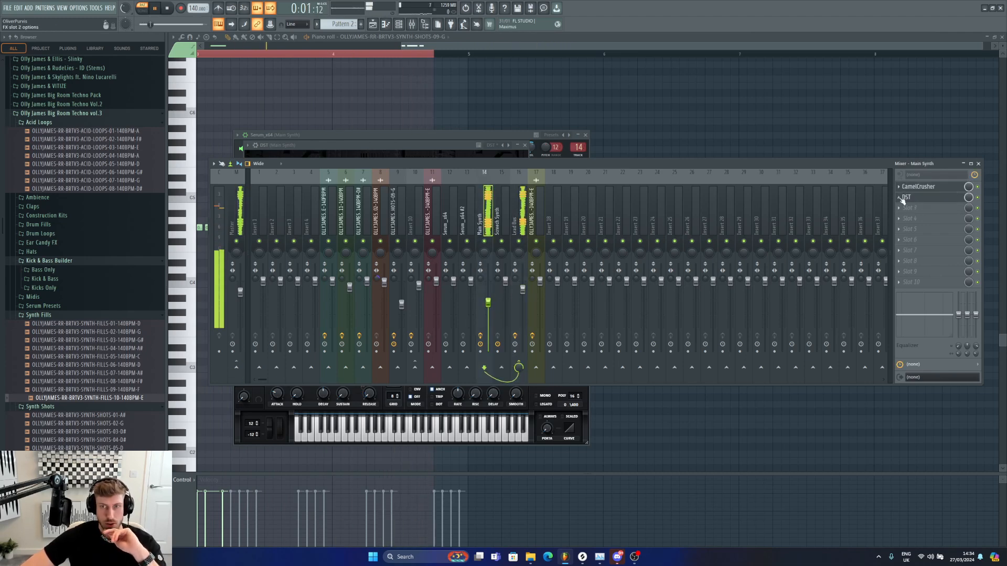
Step: Add FabFilter Pro-Q 3 to the third slot and shape a low cut with gentle mid and upper boosts
{"action": "left_click", "coordinate": [904, 208]}
{"action": "left_click", "coordinate": [719, 111]}
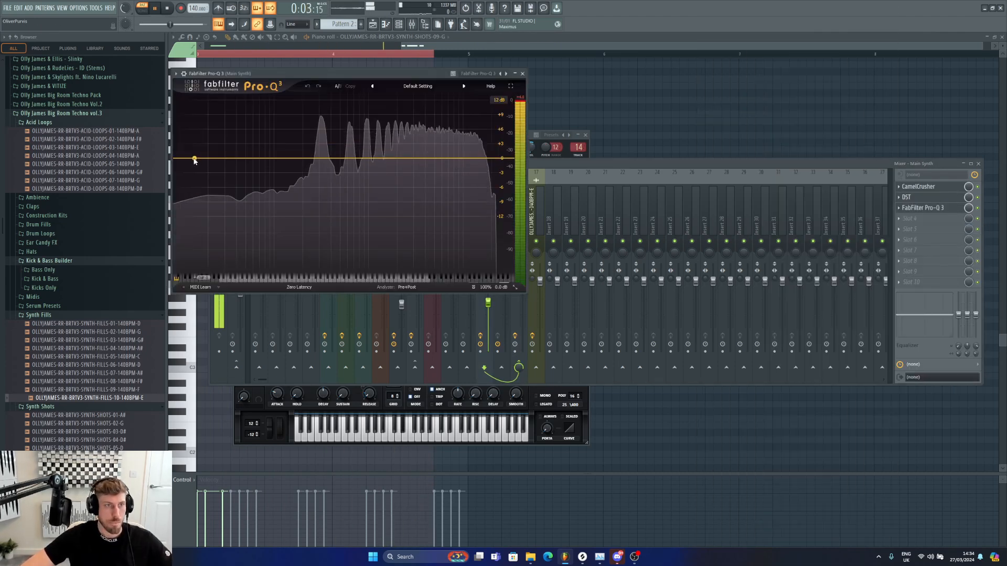
{"action": "left_click_drag", "start_coordinate": [247, 157], "coordinate": [276, 164]}
{"action": "mouse_move", "coordinate": [203, 252]}
{"action": "left_click", "coordinate": [199, 193]}
{"action": "left_click_drag", "start_coordinate": [341, 158], "coordinate": [382, 153]}
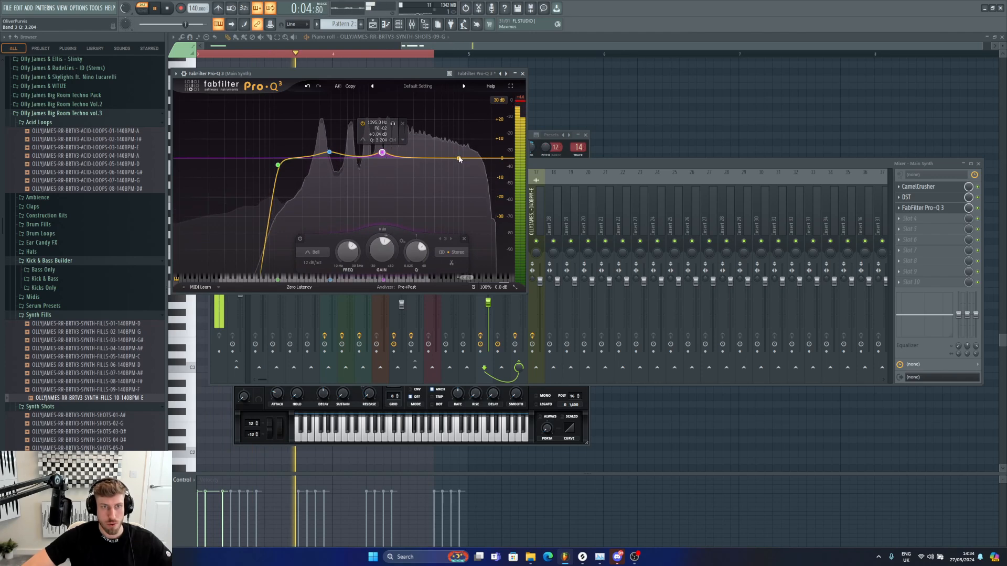
{"action": "left_click_drag", "start_coordinate": [460, 159], "coordinate": [430, 155]}
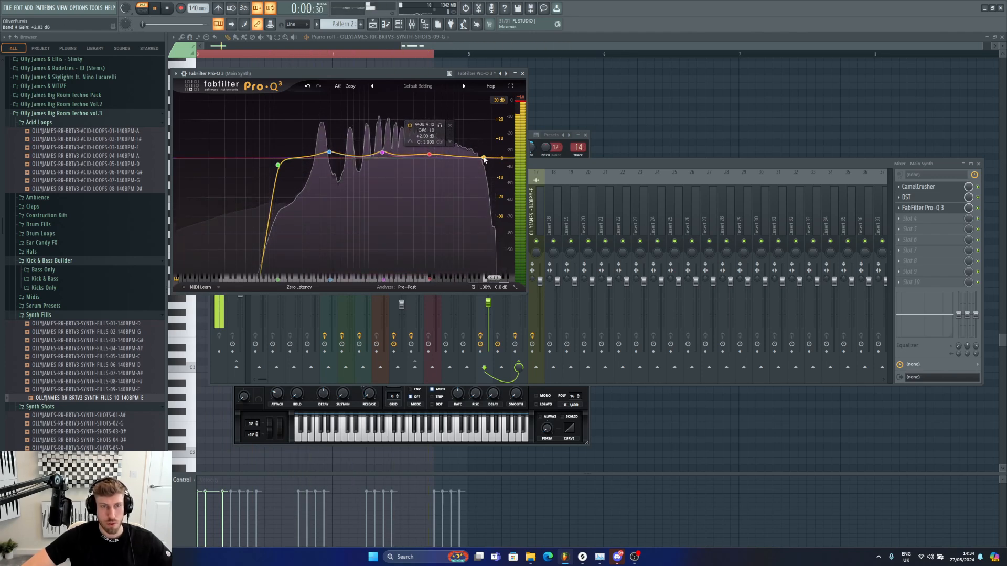
{"action": "left_click_drag", "start_coordinate": [492, 157], "coordinate": [480, 154]}
Step: Return to the playlist and preview the drop from bar 9 with the mixer shown
{"action": "left_click", "coordinate": [377, 27]}
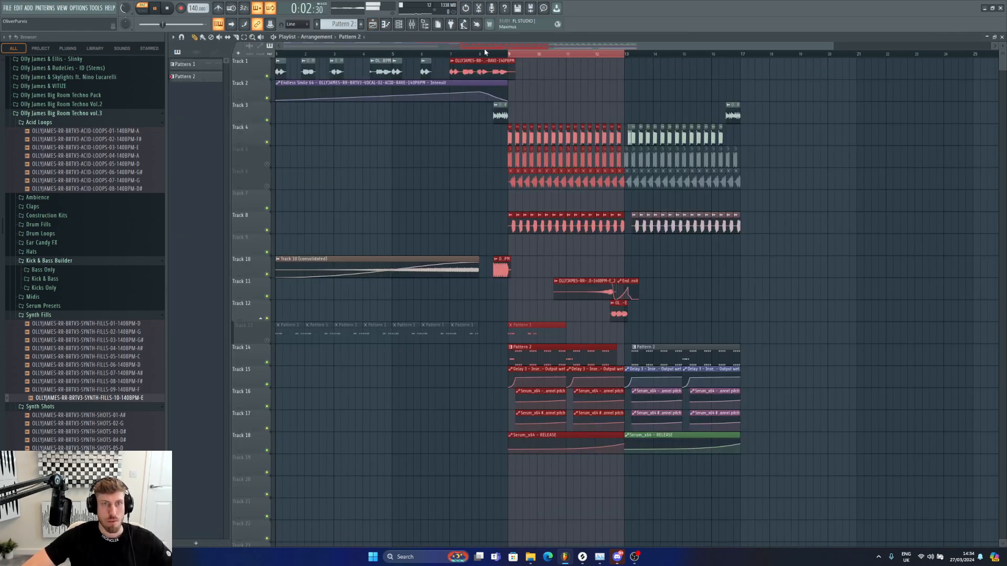
{"action": "left_click", "coordinate": [491, 54]}
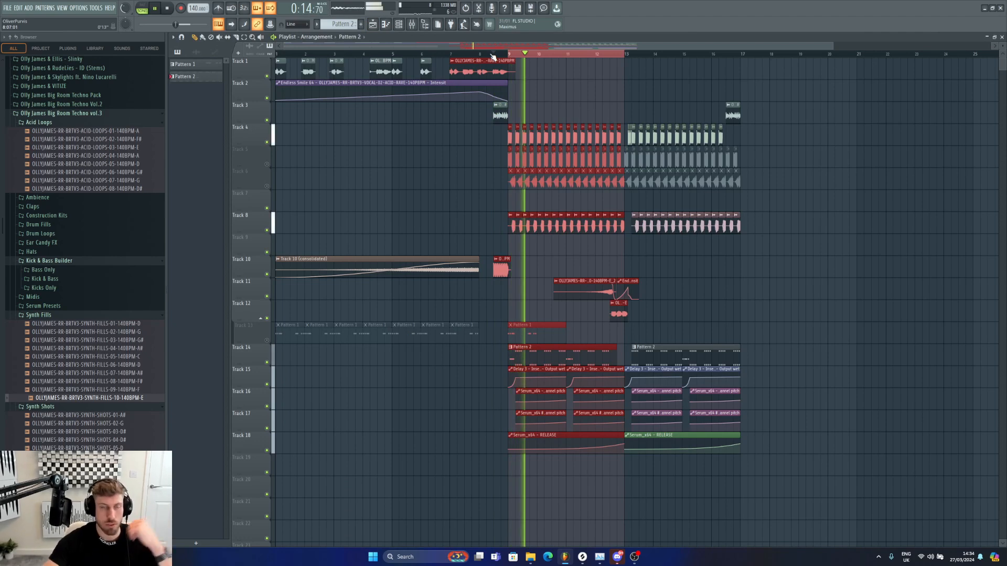
{"action": "key", "text": "F9"}
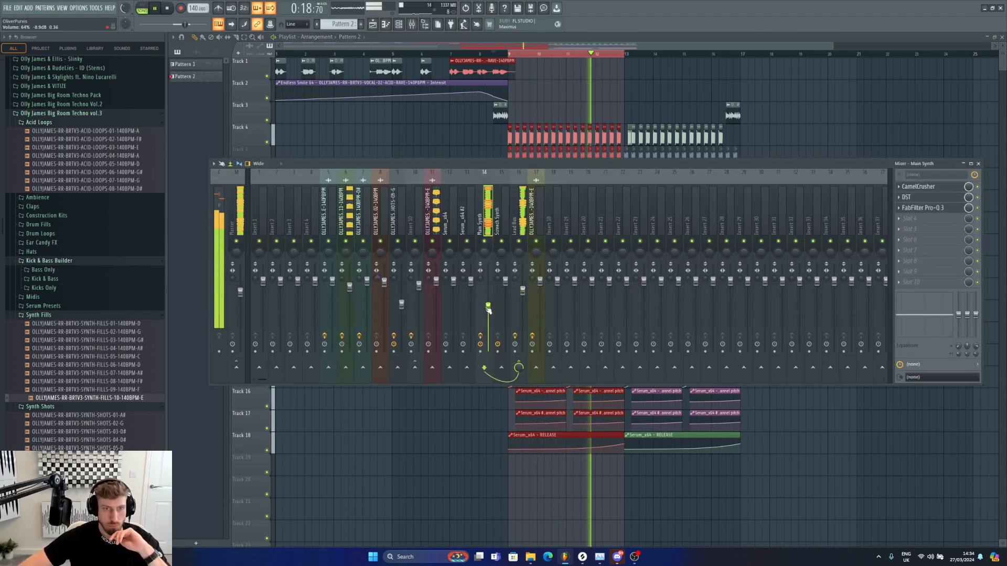
{"action": "key", "text": "space"}
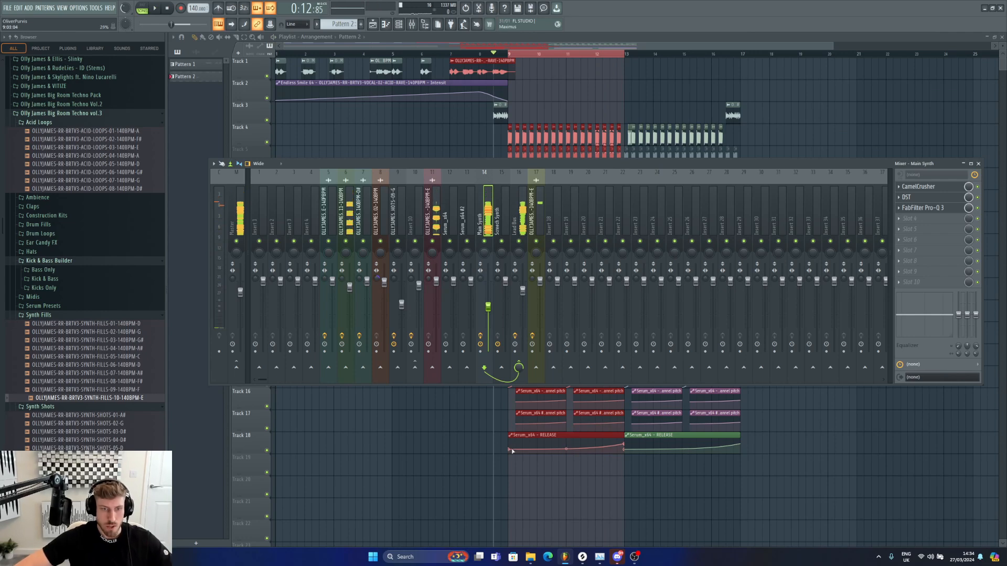
Step: Change the curve type of two points in the Serum RELEASE automation on Track 18, then preview it
{"action": "right_click", "coordinate": [512, 451]}
{"action": "left_click", "coordinate": [537, 522]}
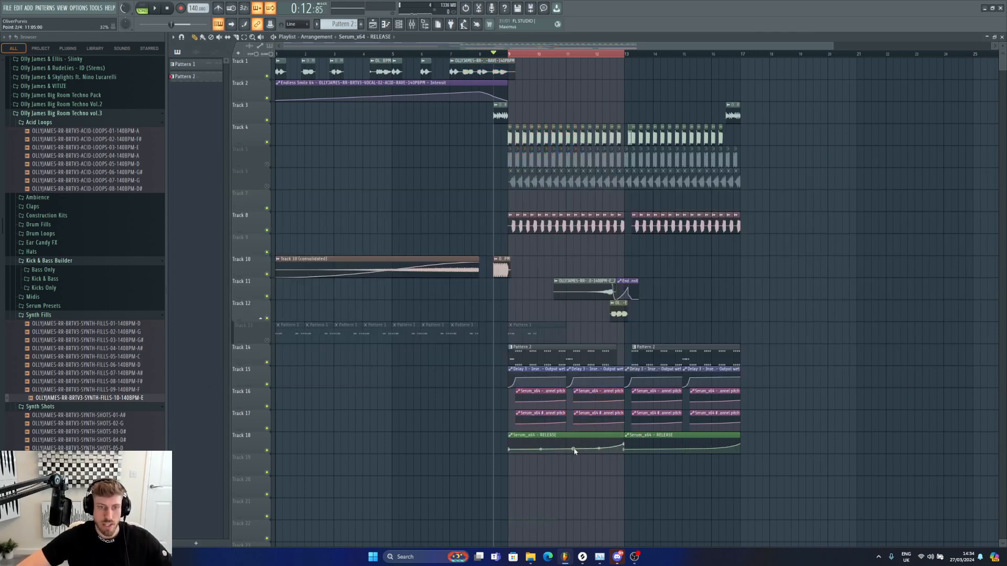
{"action": "right_click", "coordinate": [574, 451]}
{"action": "left_click", "coordinate": [580, 527]}
{"action": "key", "text": "space"}
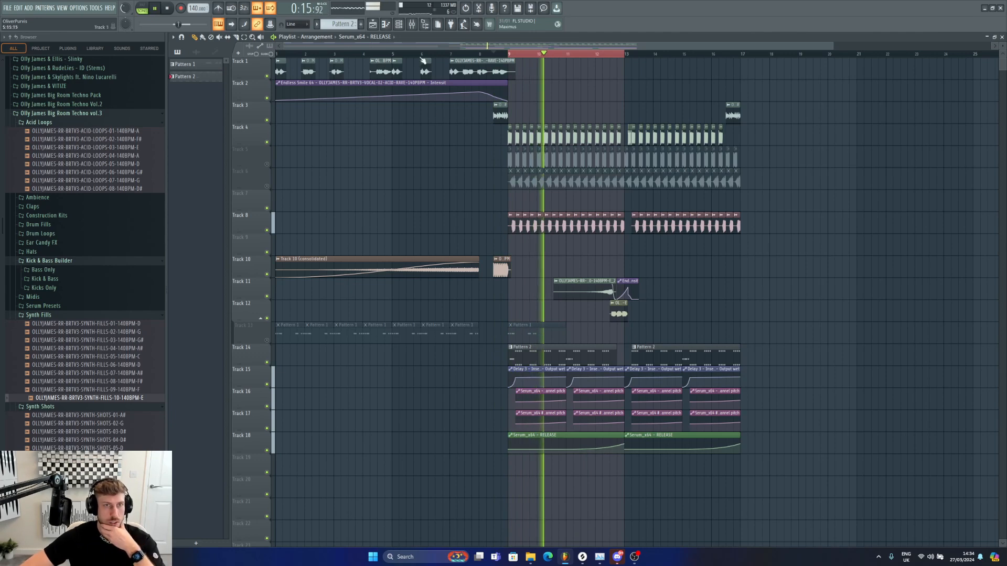
{"action": "key", "text": "F9"}
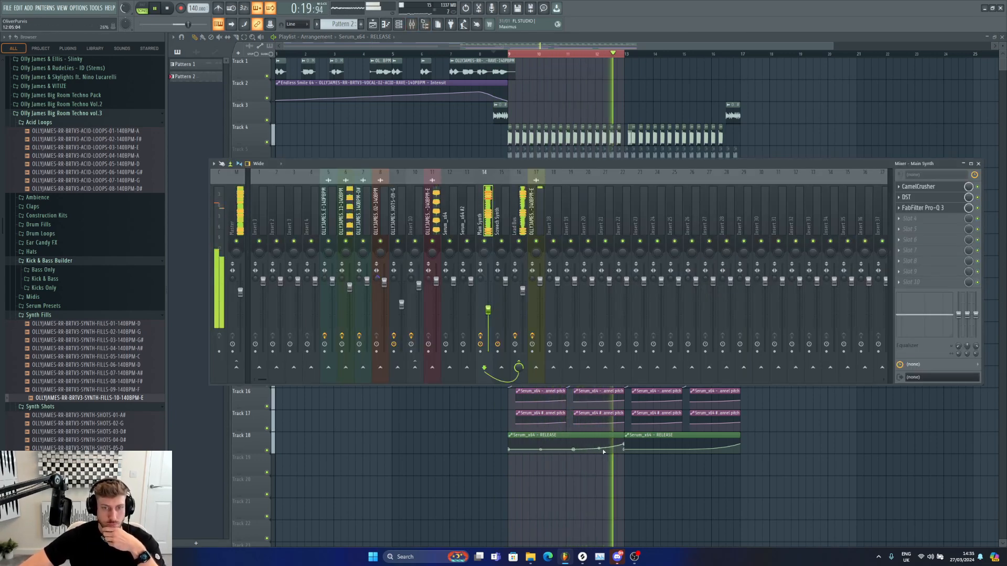
{"action": "key", "text": "F9"}
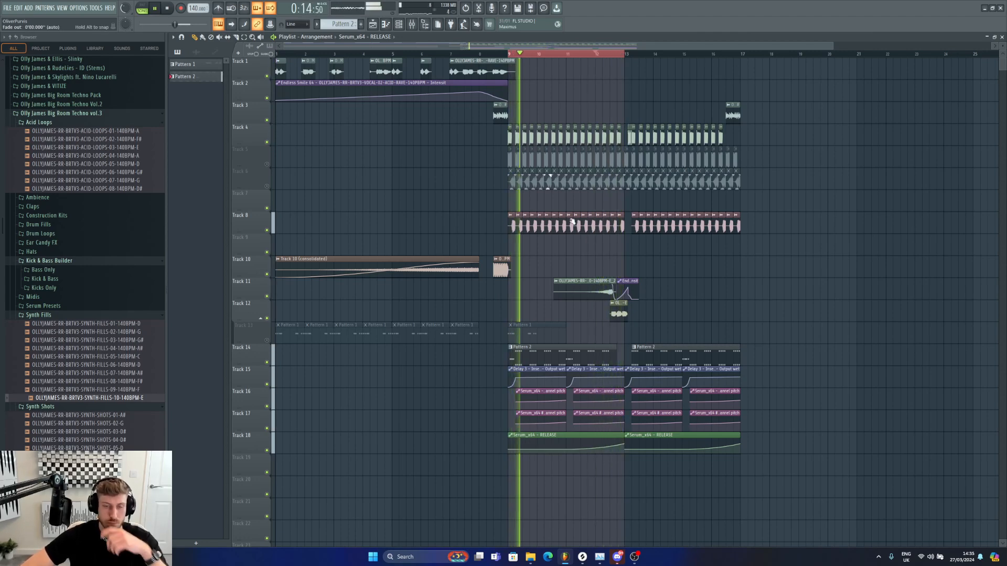
{"action": "key", "text": "space"}
Step: Add Endless Smile 64 to the Lead Bus mixer insert and touch its Intensity knob
{"action": "left_click", "coordinate": [413, 26]}
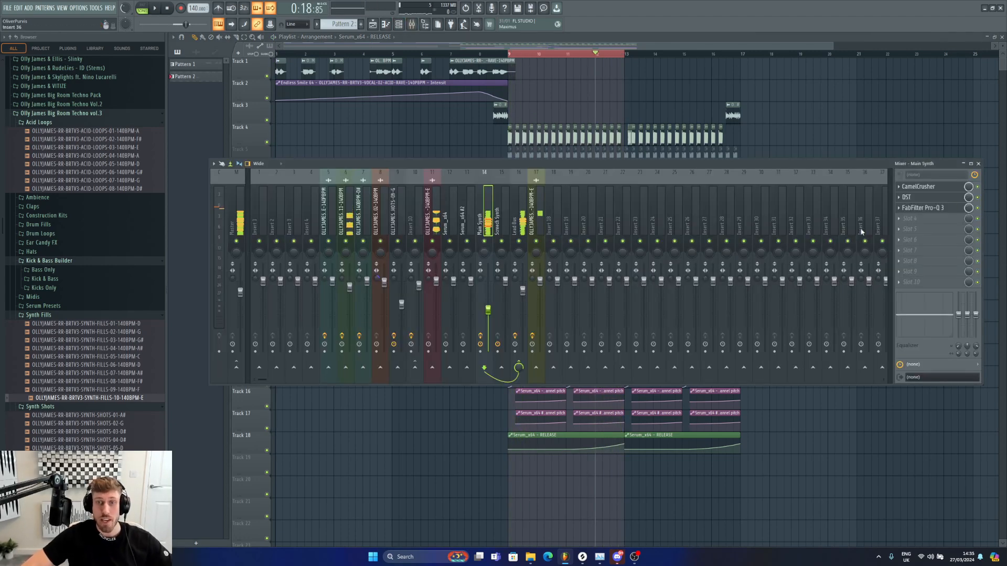
{"action": "left_click", "coordinate": [506, 239]}
{"action": "left_click", "coordinate": [931, 231]}
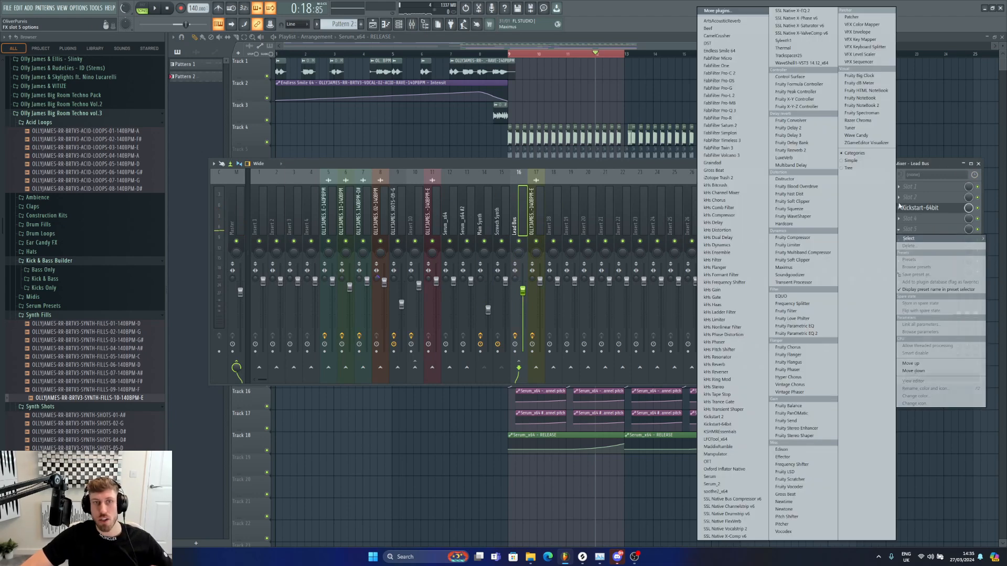
{"action": "left_click", "coordinate": [718, 50]}
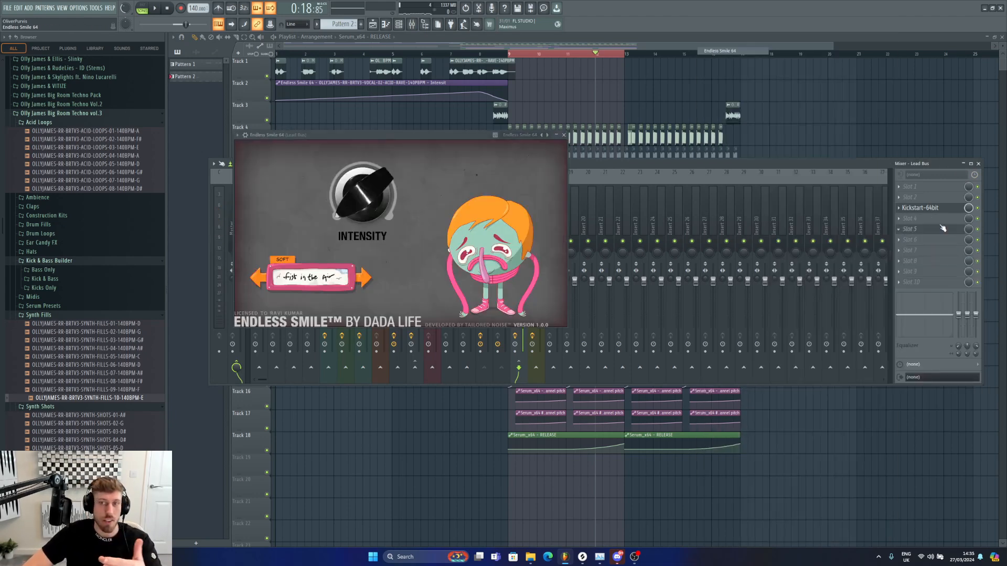
{"action": "left_click", "coordinate": [384, 196]}
Step: Create an automation clip for the last tweaked Intensity control and move it onto Track 14 at bar 9
{"action": "left_click", "coordinate": [96, 8]}
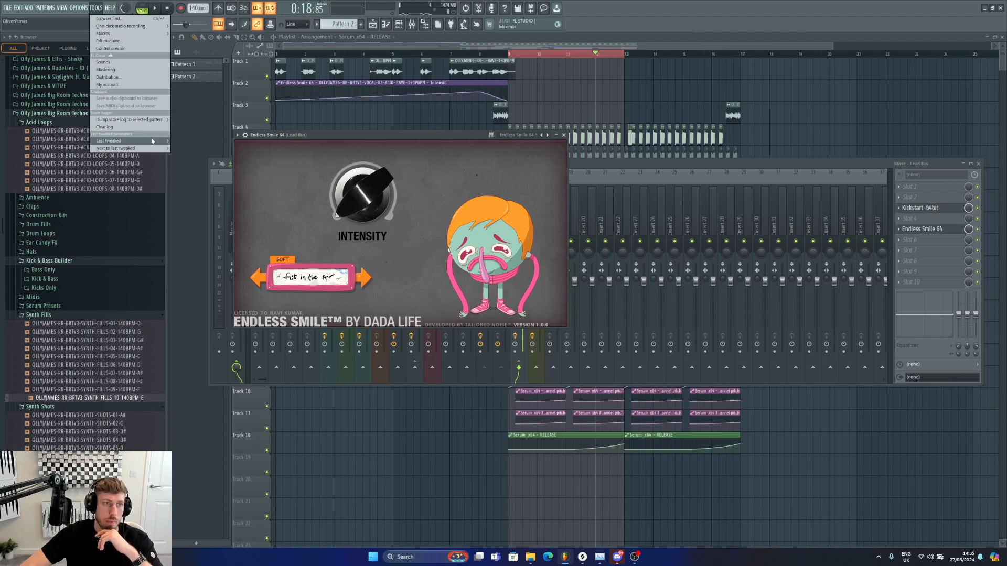
{"action": "mouse_move", "coordinate": [151, 141]}
{"action": "left_click", "coordinate": [206, 194]}
{"action": "left_click", "coordinate": [600, 55]}
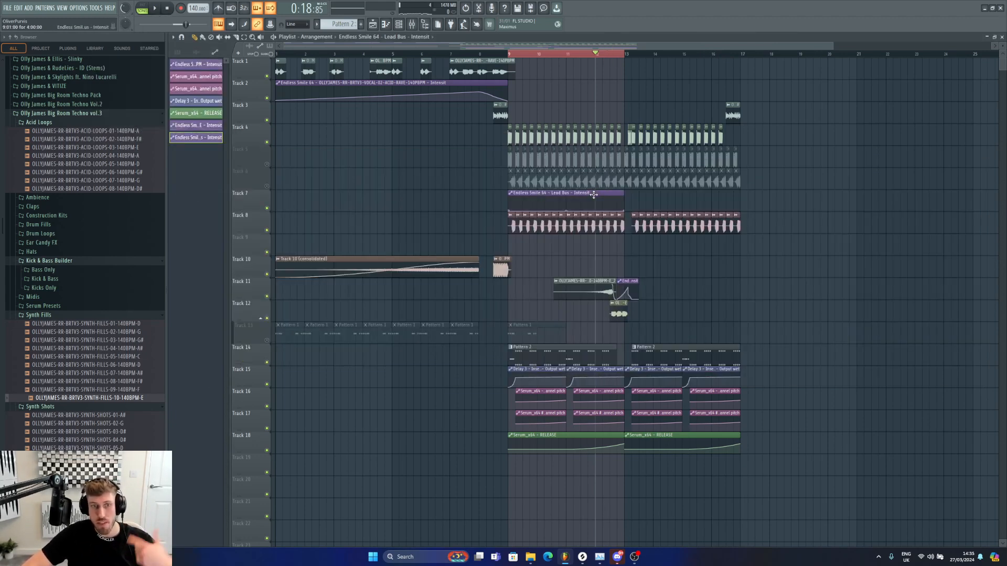
{"action": "left_click_drag", "start_coordinate": [594, 195], "coordinate": [605, 421]}
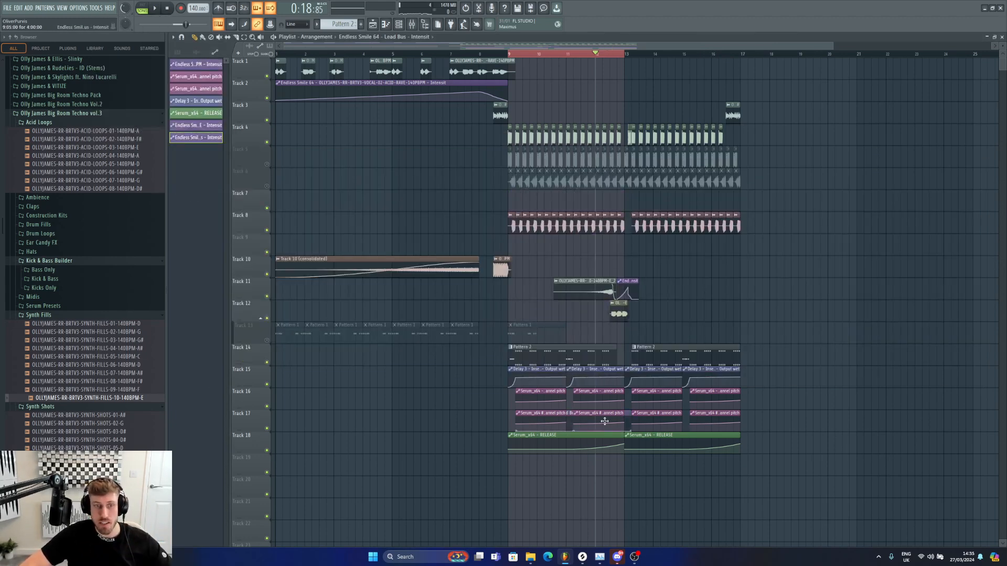
Step: Insert a new track below the Intensity automation, then play and lower the automation's peak point
{"action": "right_click", "coordinate": [247, 349]}
{"action": "left_click", "coordinate": [276, 503]}
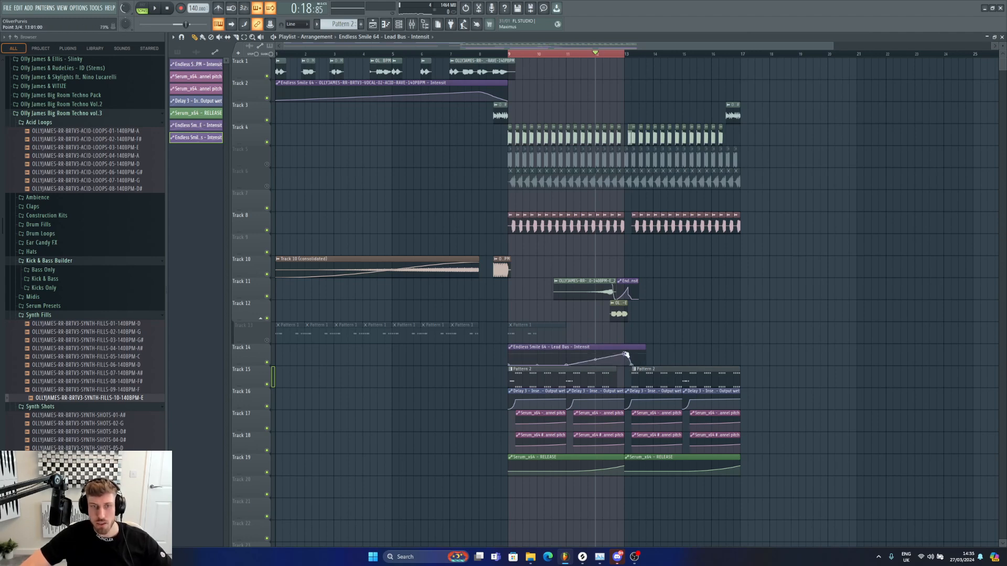
{"action": "key", "text": "space"}
{"action": "left_click_drag", "start_coordinate": [625, 354], "coordinate": [601, 366]}
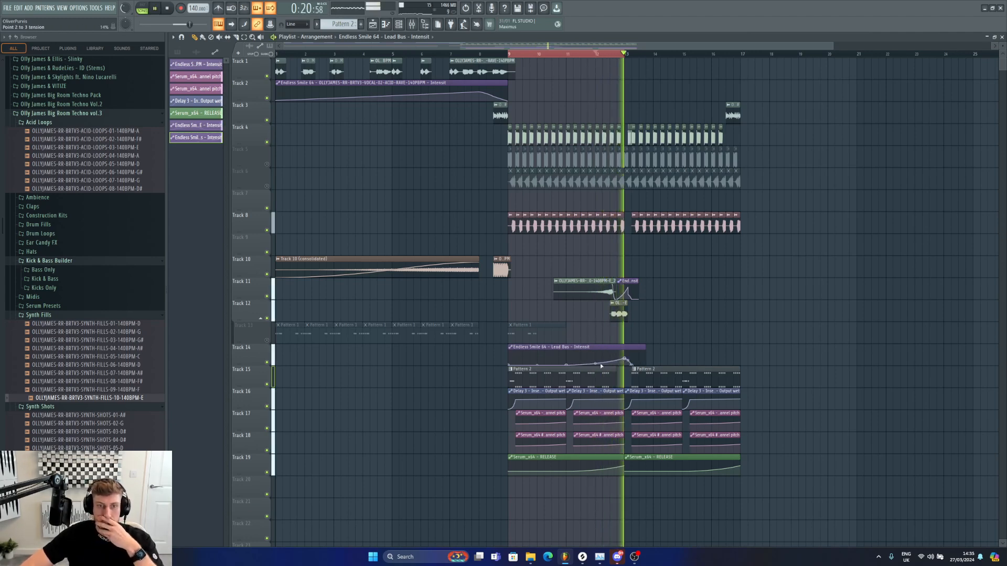
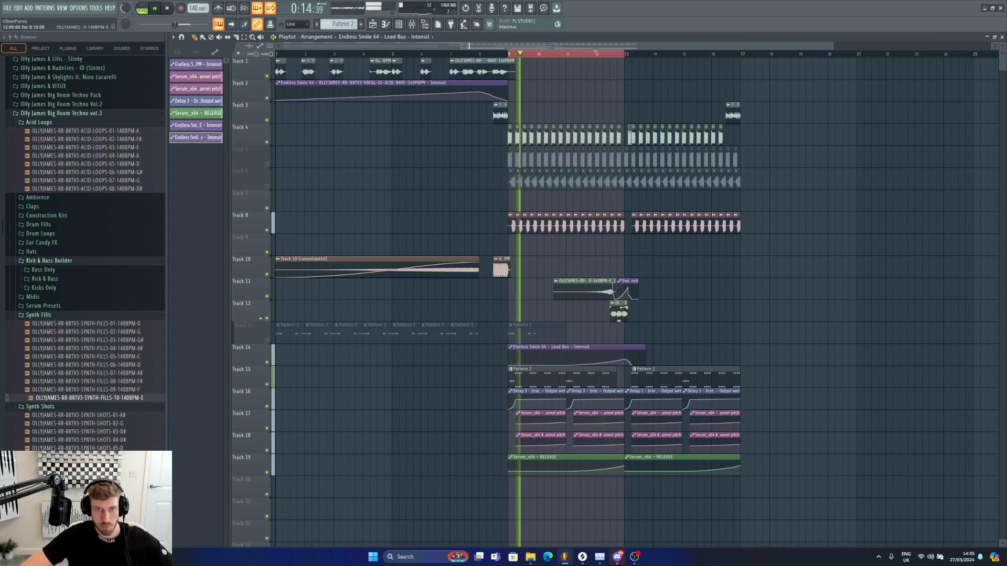
Step: Open the synth fill clip's settings on Track 11 and review them
{"action": "double_click", "coordinate": [557, 286]}
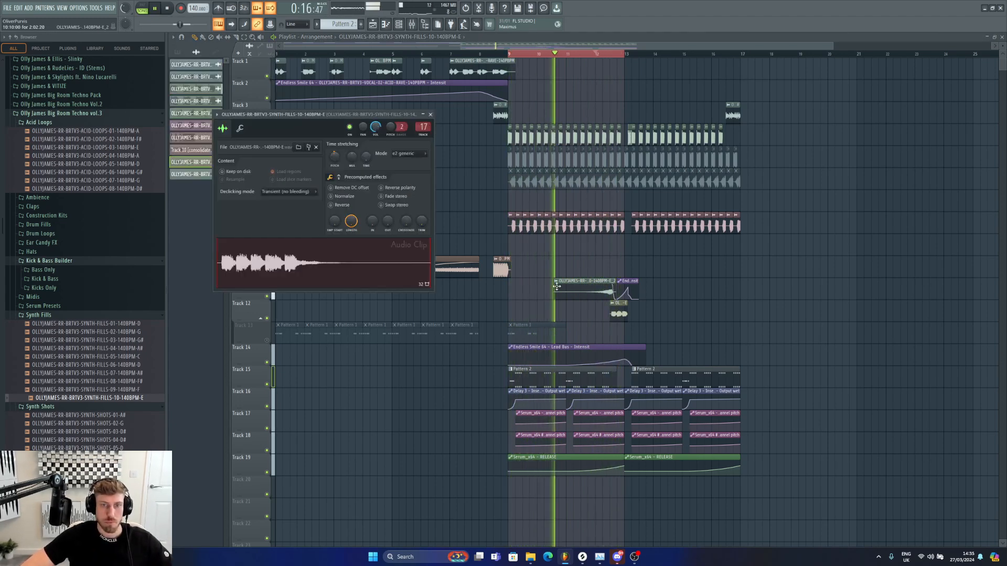
{"action": "double_click", "coordinate": [585, 292]}
{"action": "left_click_drag", "start_coordinate": [397, 148], "coordinate": [399, 152]}
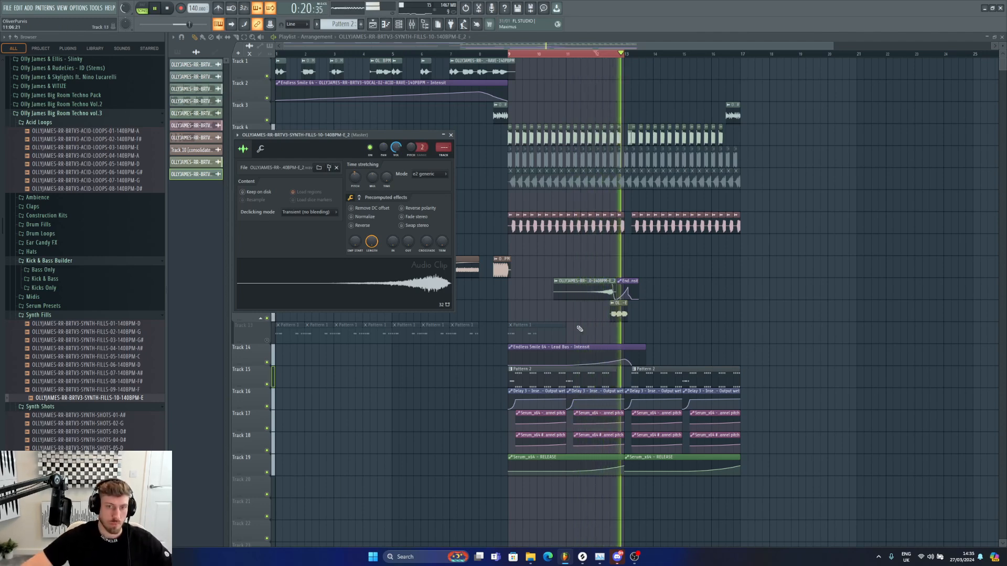
{"action": "left_click", "coordinate": [599, 470]}
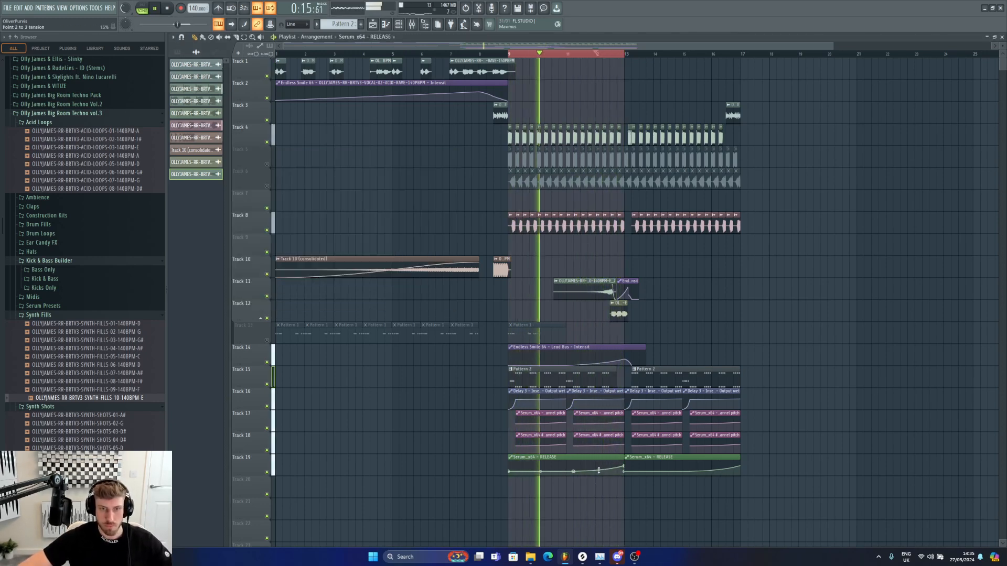
Step: Set the playback position just before bar 12 and play the arrangement section
{"action": "left_click", "coordinate": [595, 364]}
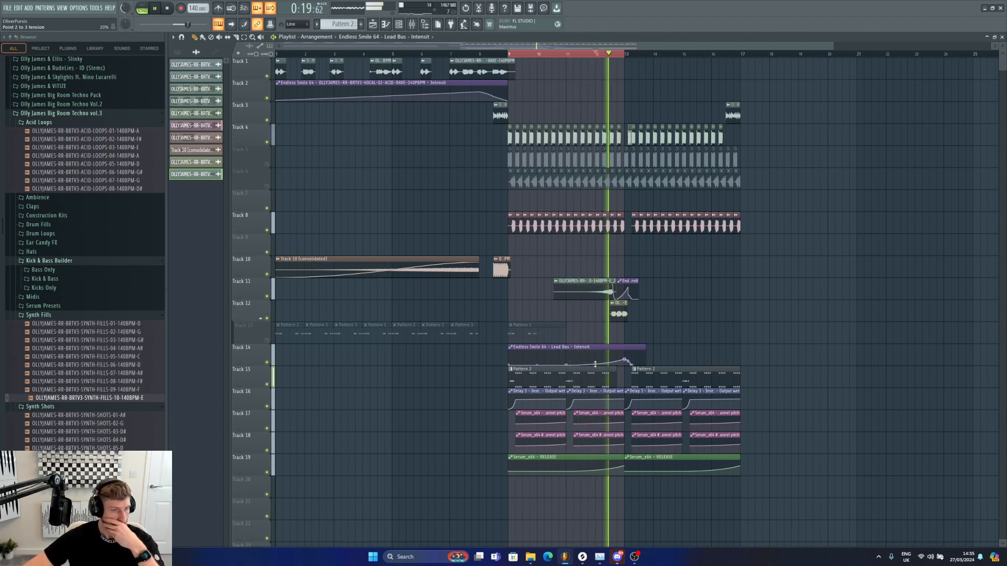
{"action": "right_click", "coordinate": [541, 55]}
{"action": "left_click", "coordinate": [573, 54]}
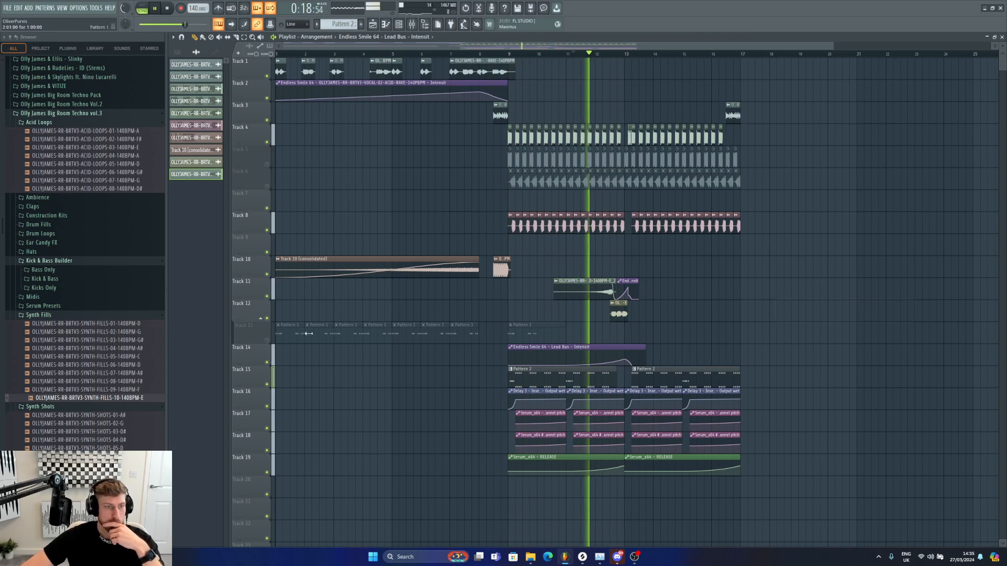
{"action": "key", "text": "space"}
Step: Place OLLYJAMES-RR-BRTV3-DRUM-FILLS-09-140BPM from the Drum Fills folder onto Track 10 near bar 12, then play
{"action": "scroll", "coordinate": [47, 252], "scroll_direction": "up", "scroll_amount": 3}
{"action": "left_click", "coordinate": [48, 274]}
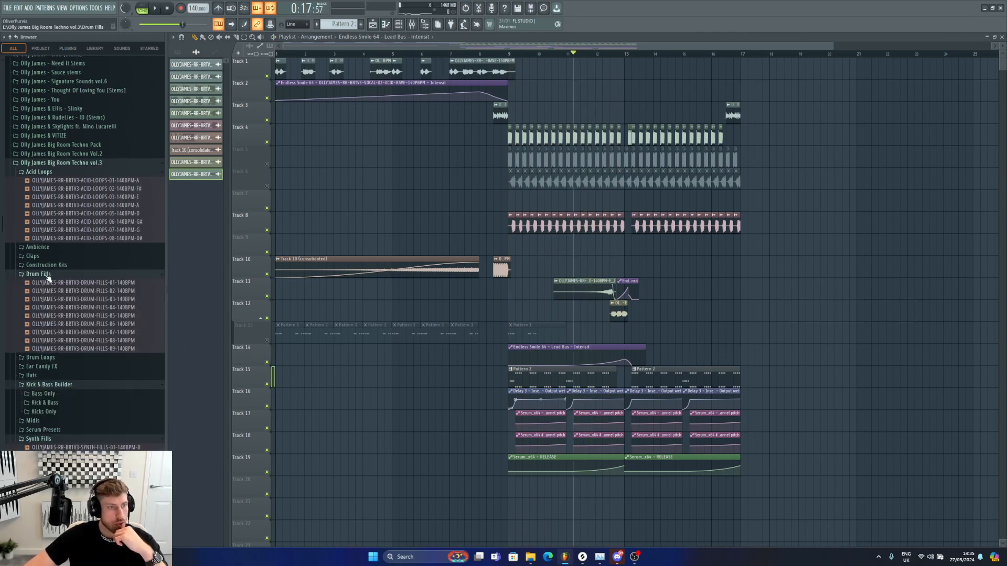
{"action": "left_click_drag", "start_coordinate": [98, 350], "coordinate": [615, 261]}
{"action": "key", "text": "space"}
Step: Nudge the drum fill clip slightly later on Track 10 and play it back
{"action": "double_click", "coordinate": [615, 261]}
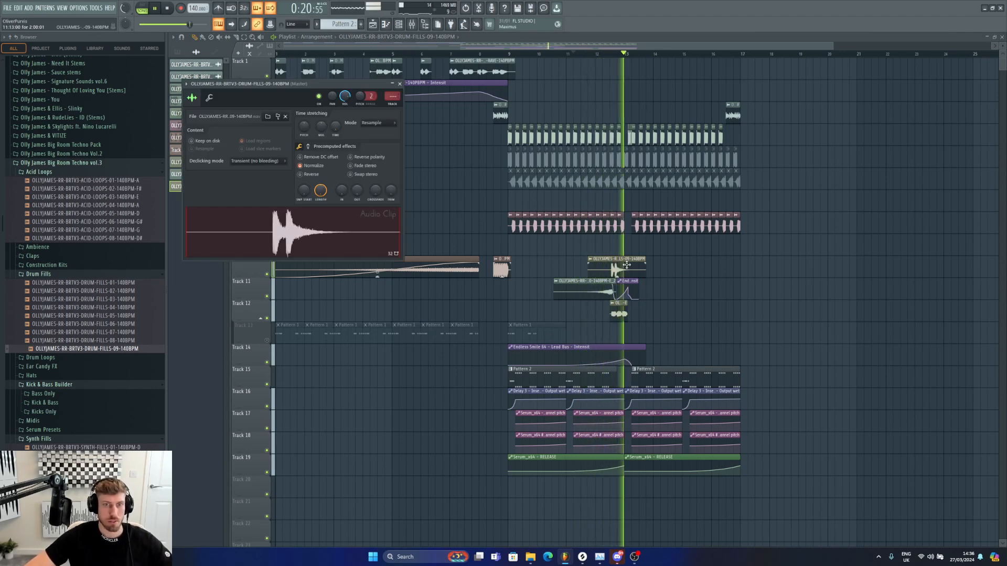
{"action": "left_click_drag", "start_coordinate": [629, 272], "coordinate": [636, 272]}
{"action": "key", "text": "space"}
{"action": "key", "text": "space"}
{"action": "left_click", "coordinate": [614, 54]}
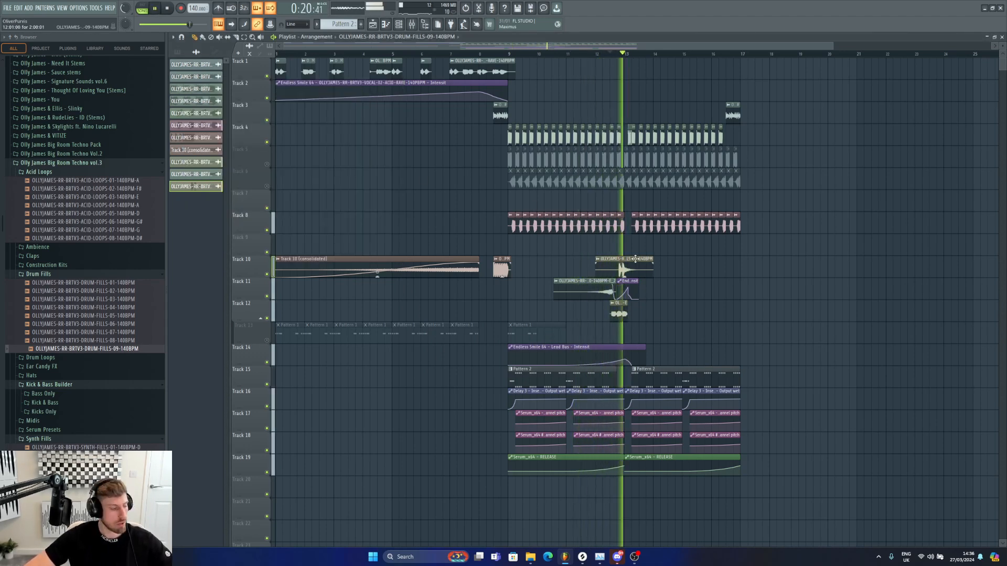
{"action": "key", "text": "space"}
Step: Zoom into bars 11 to 13 and shift the drum fill clip slightly earlier on Track 10
{"action": "left_click_drag", "start_coordinate": [288, 47], "coordinate": [506, 71]}
{"action": "left_click_drag", "start_coordinate": [829, 48], "coordinate": [596, 247]}
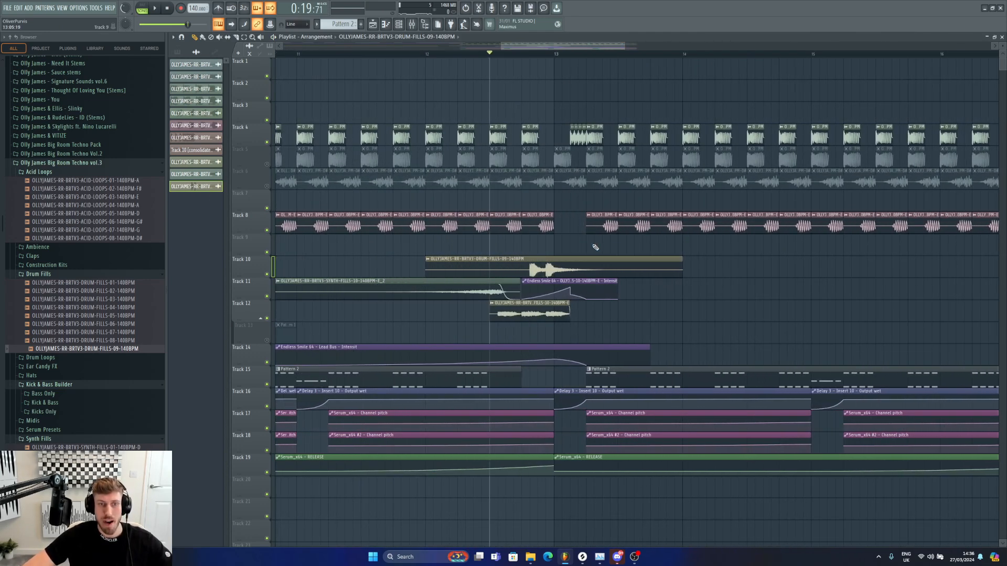
{"action": "double_click", "coordinate": [518, 268]}
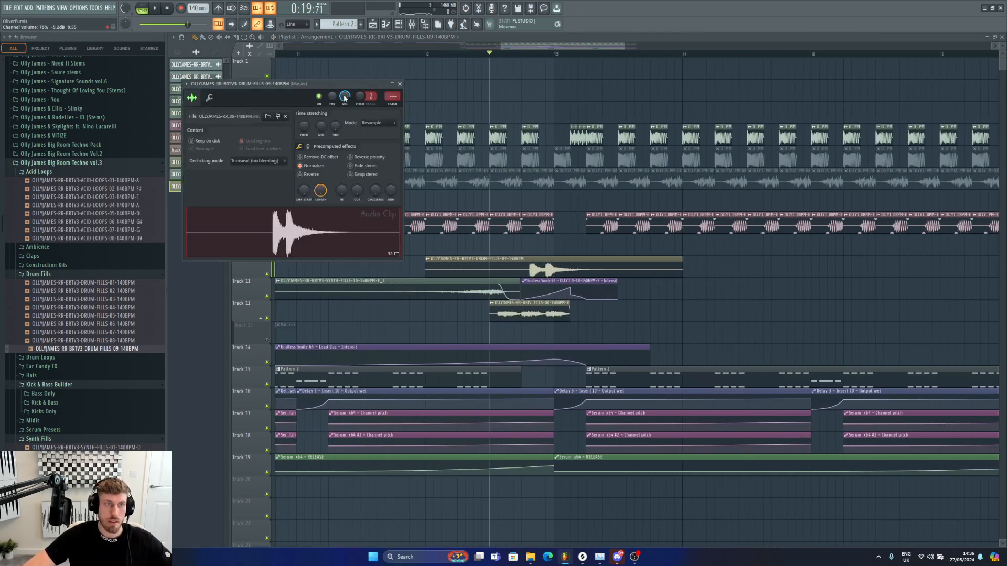
{"action": "left_click_drag", "start_coordinate": [556, 276], "coordinate": [541, 270]}
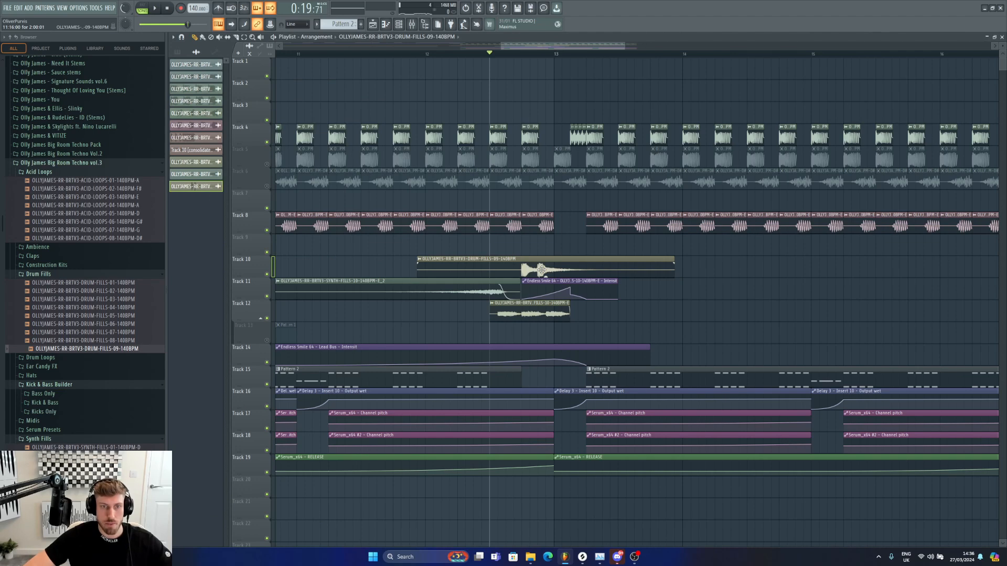
Step: Add kHs Haas to the drum fill's mixer insert
{"action": "key", "text": "F9"}
{"action": "left_click", "coordinate": [897, 240]}
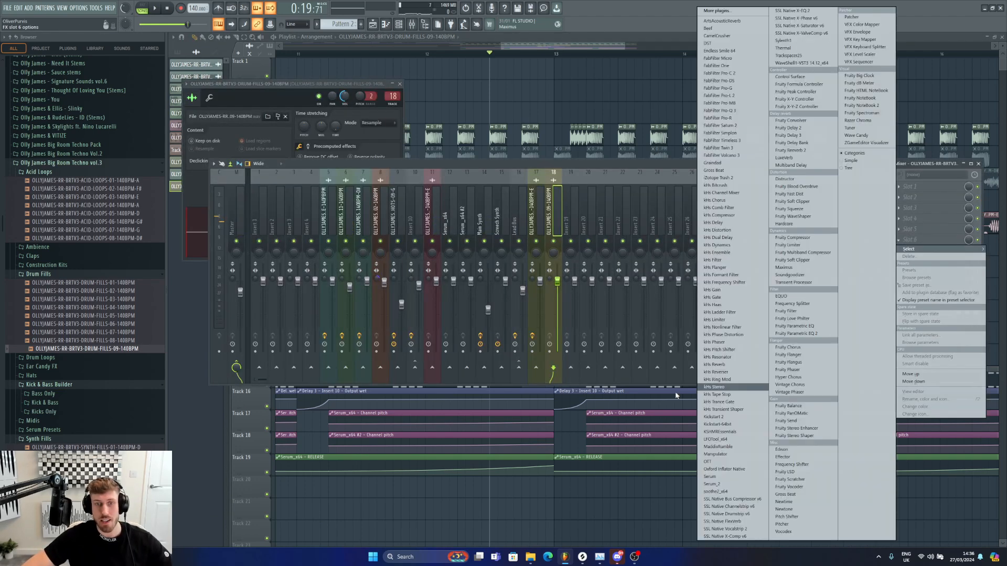
{"action": "left_click", "coordinate": [718, 306]}
Step: Select bar 12 as the loop section and solo the fill tracks 10 to 12, then play
{"action": "left_click_drag", "start_coordinate": [428, 54], "coordinate": [555, 57]}
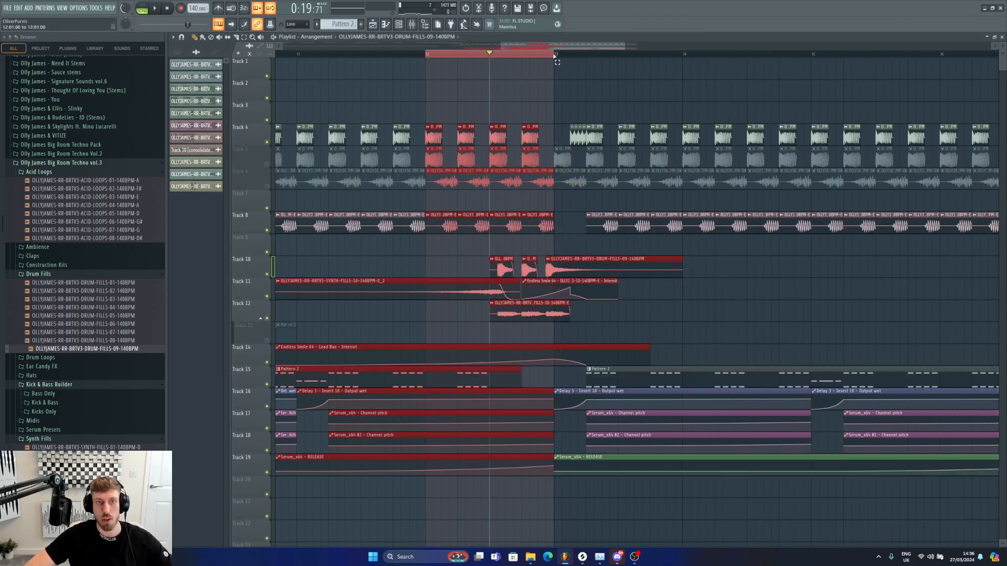
{"action": "right_click", "coordinate": [267, 319]}
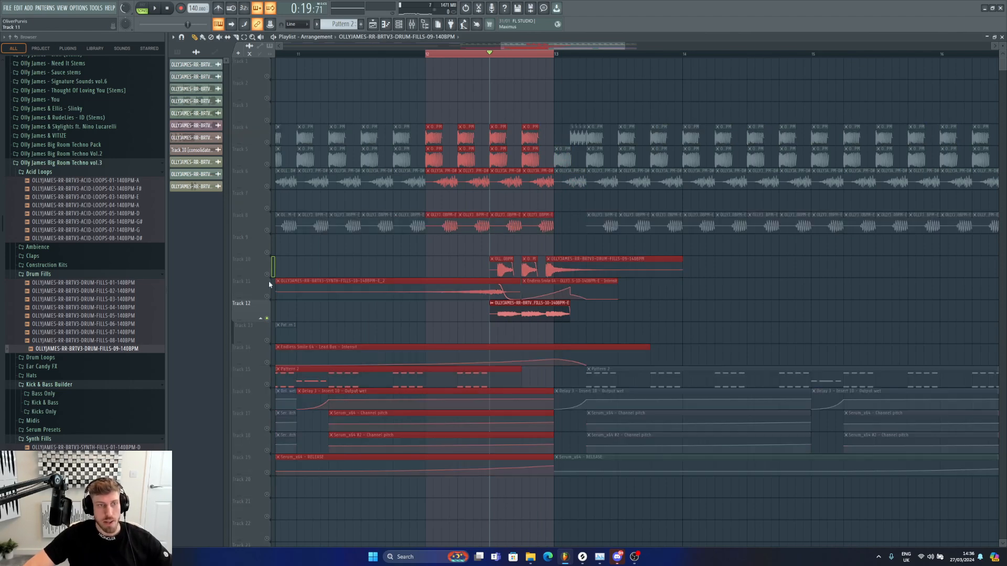
{"action": "left_click", "coordinate": [268, 275]}
{"action": "key", "text": "space"}
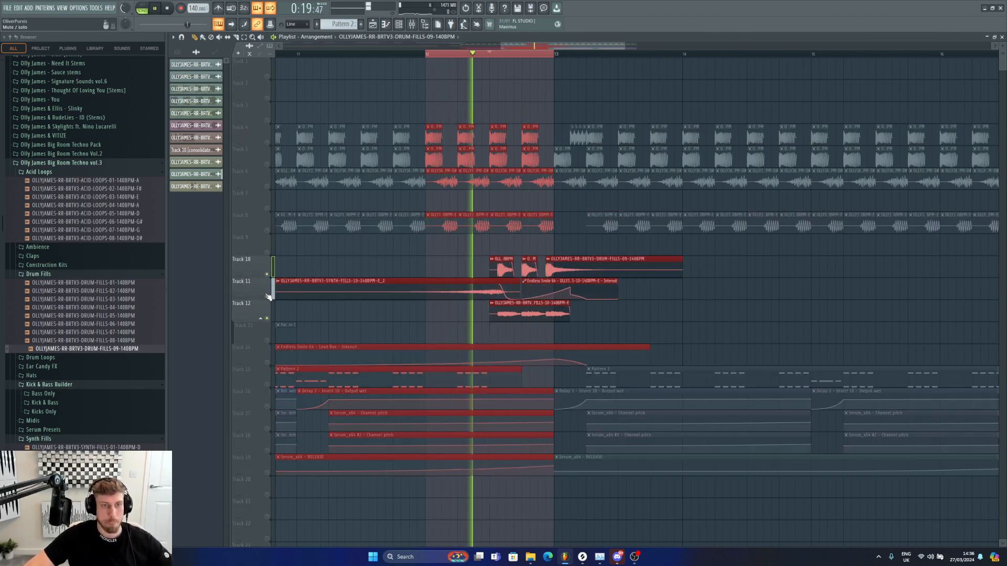
Step: Add Transient Processor to the synth fill's mixer insert and play the section
{"action": "key", "text": "F9"}
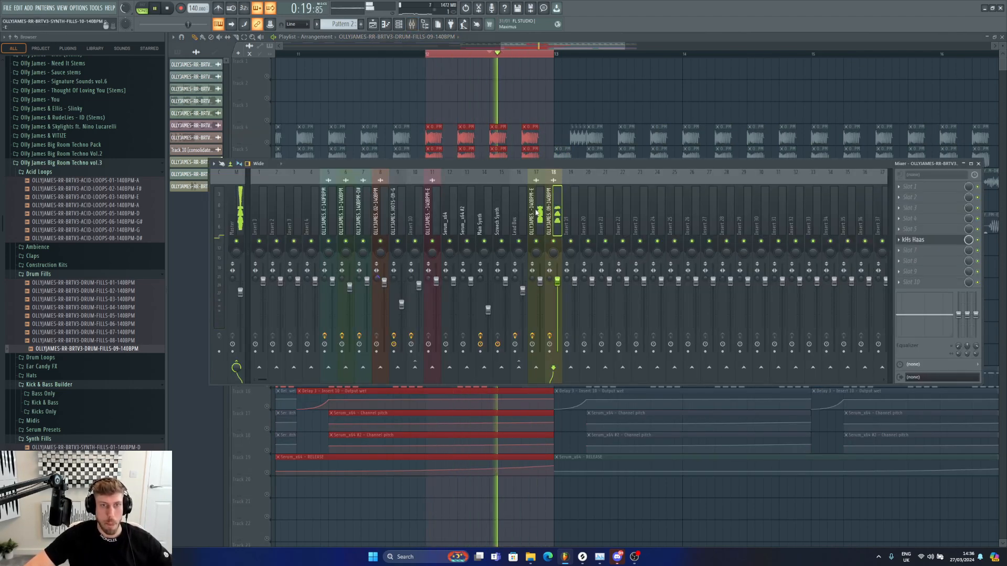
{"action": "left_click", "coordinate": [535, 228]}
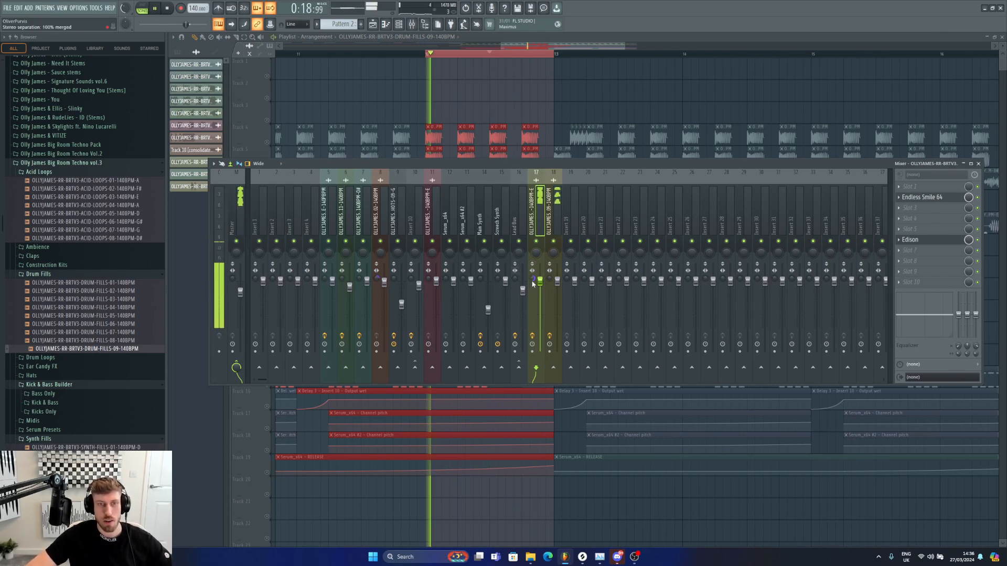
{"action": "left_click", "coordinate": [922, 220]}
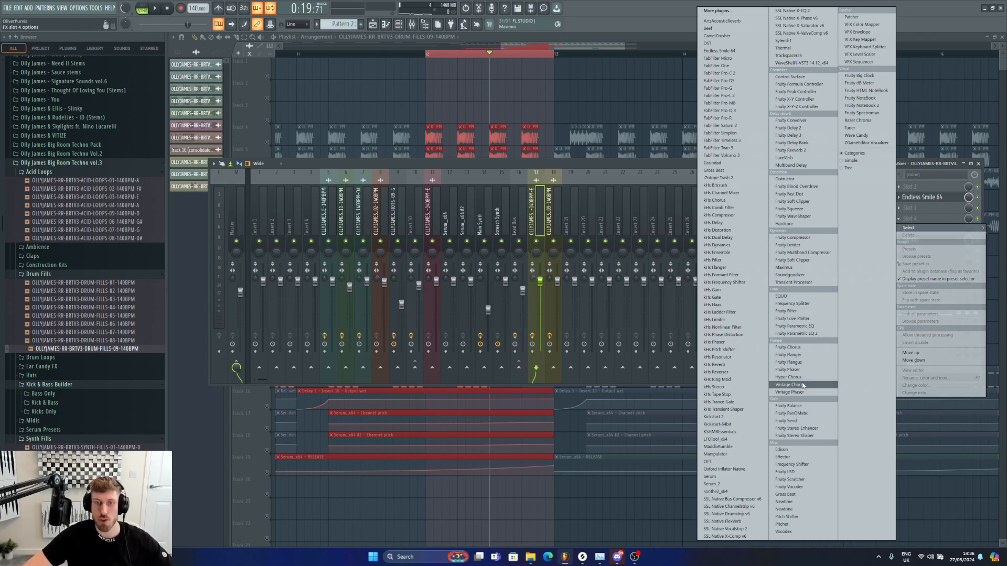
{"action": "left_click", "coordinate": [802, 284]}
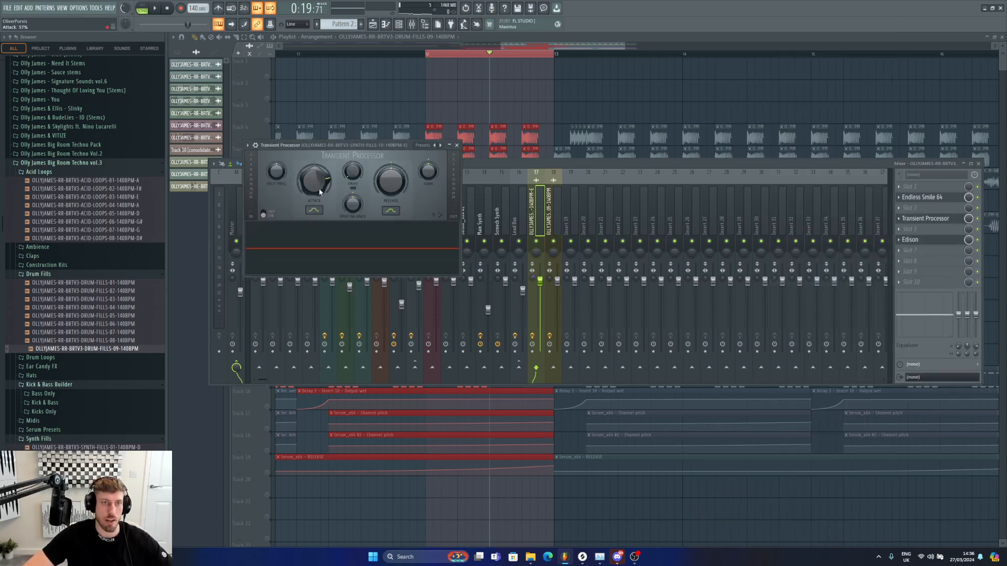
{"action": "key", "text": "space"}
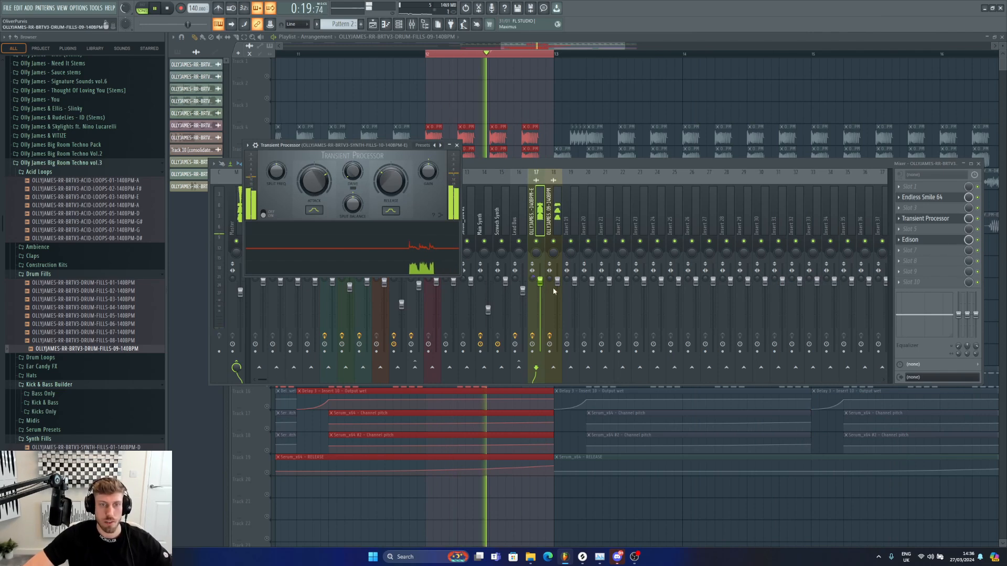
Step: Raise the drum fill insert's fader slightly
{"action": "left_click_drag", "start_coordinate": [540, 283], "coordinate": [541, 282]}
{"action": "left_click", "coordinate": [553, 200]}
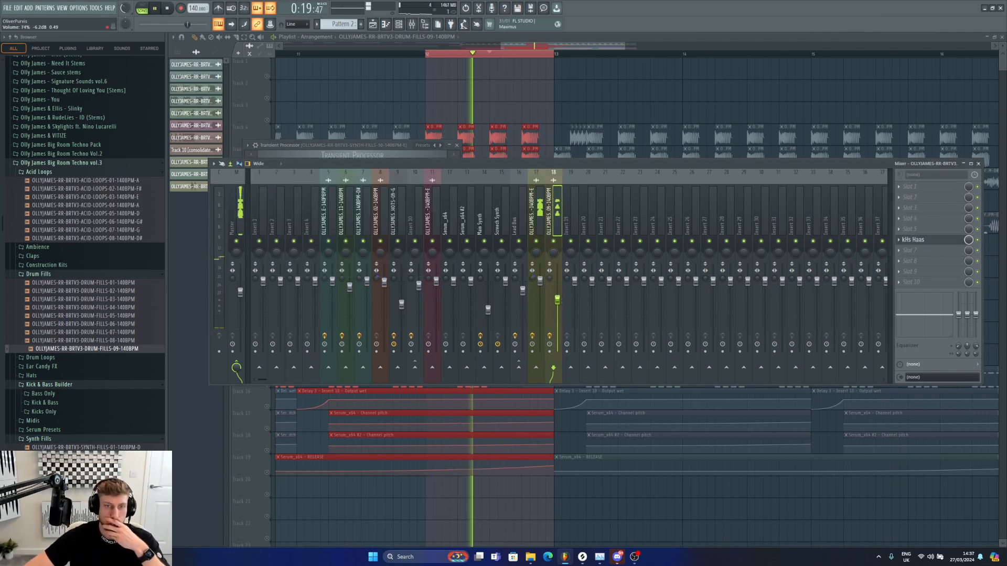
{"action": "left_click_drag", "start_coordinate": [557, 299], "coordinate": [557, 295]}
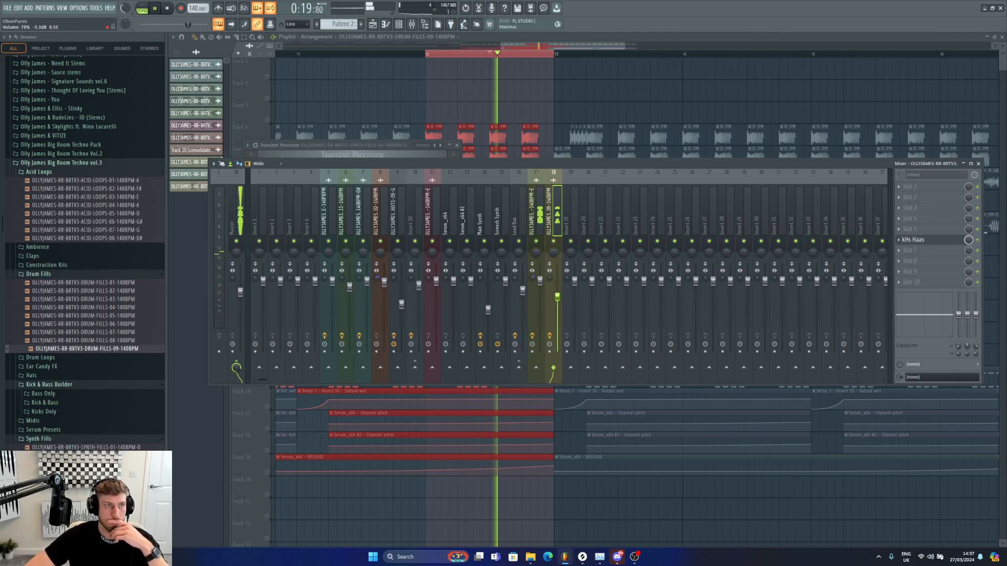
Step: Scroll the playlist to bars 11 to 17 and play the section
{"action": "right_click", "coordinate": [557, 54]}
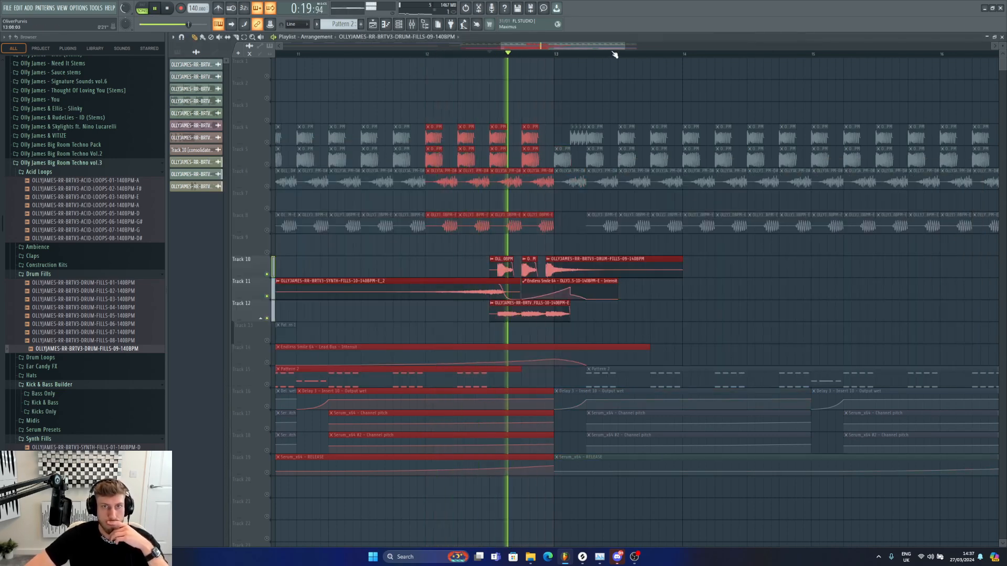
{"action": "left_click_drag", "start_coordinate": [624, 46], "coordinate": [644, 46]}
{"action": "left_click", "coordinate": [692, 308]}
{"action": "right_click", "coordinate": [692, 308]}
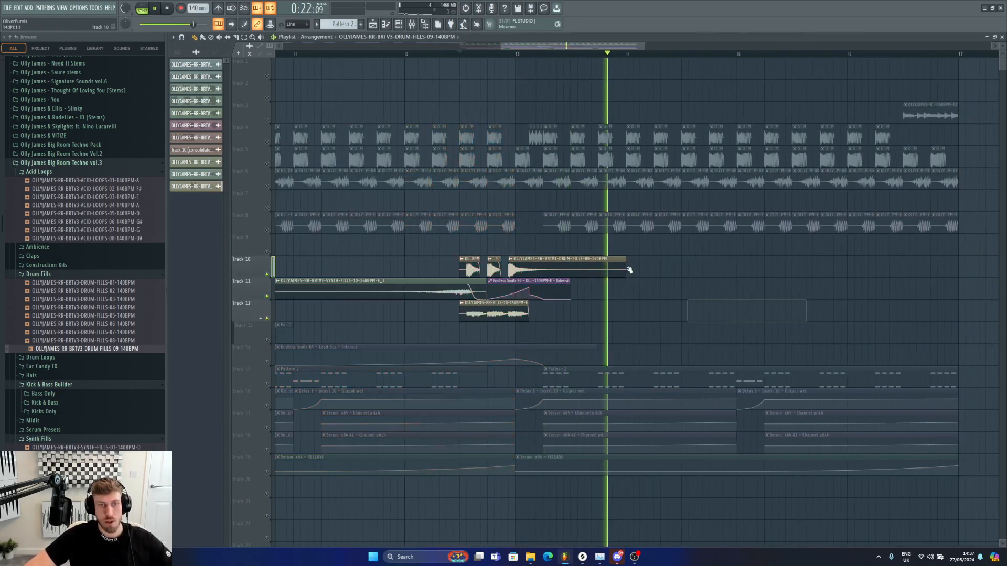
{"action": "key", "text": "space"}
Step: Make a unique copy of the drum fill clip on Track 9
{"action": "right_click", "coordinate": [551, 242]}
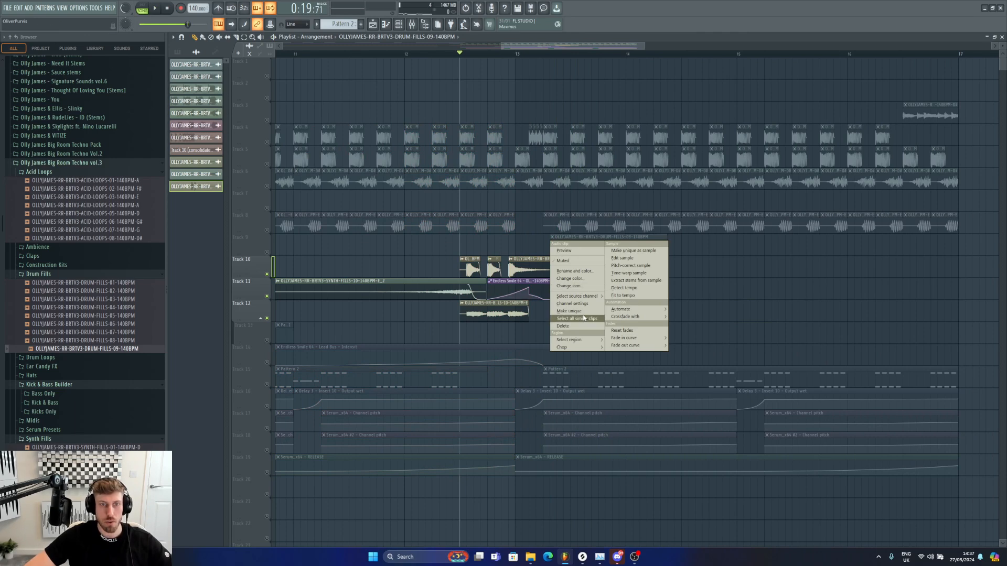
{"action": "left_click", "coordinate": [569, 311]}
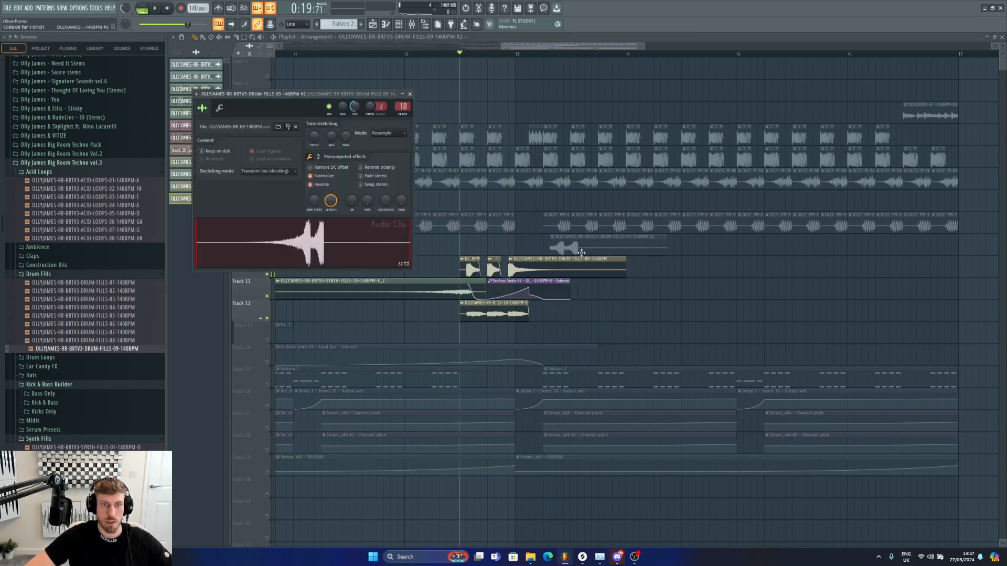
{"action": "key", "text": "Escape"}
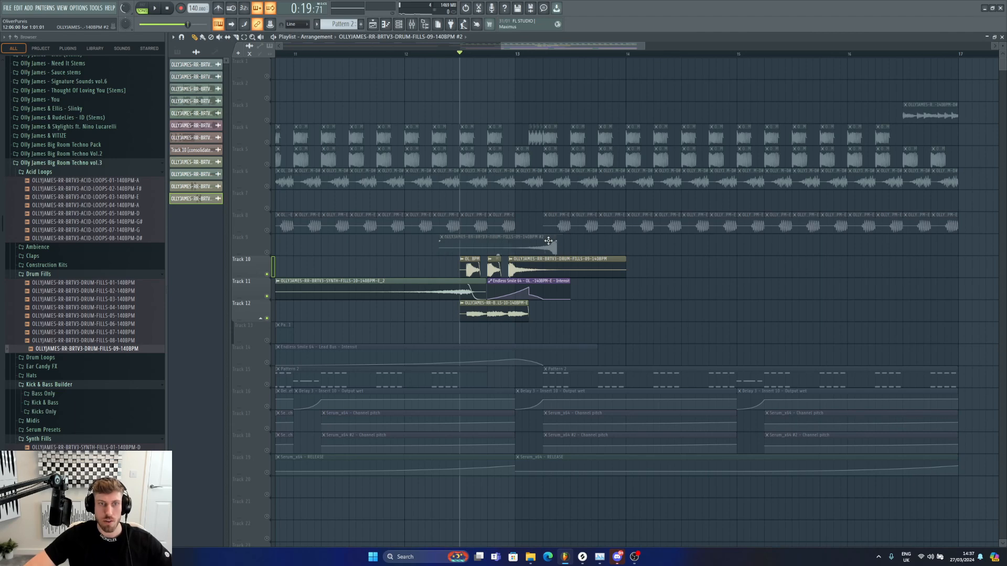
Step: Unmute Tracks 6 and 9 and play the section
{"action": "left_click", "coordinate": [267, 143]}
{"action": "key", "text": "space"}
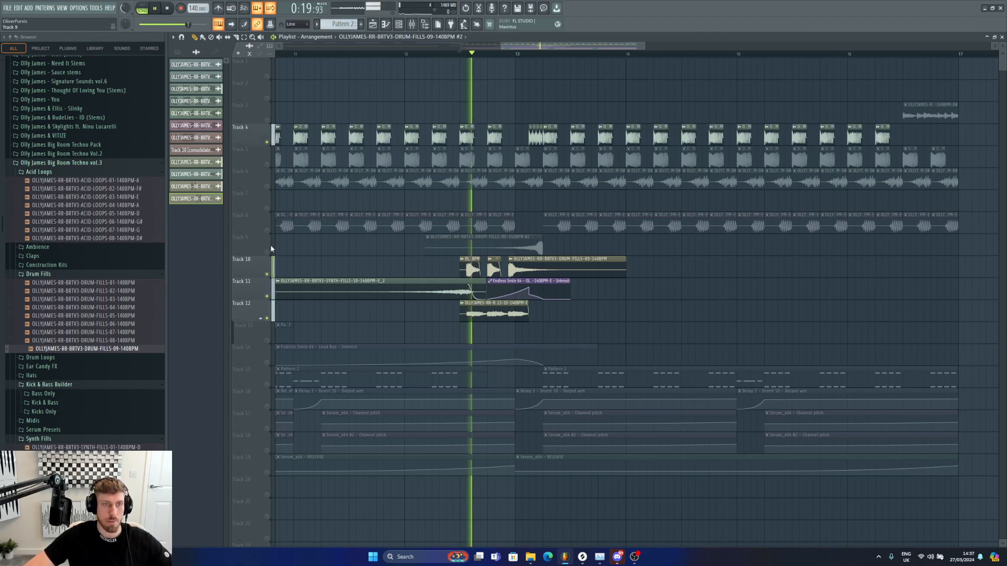
{"action": "left_click", "coordinate": [267, 252]}
{"action": "key", "text": "space"}
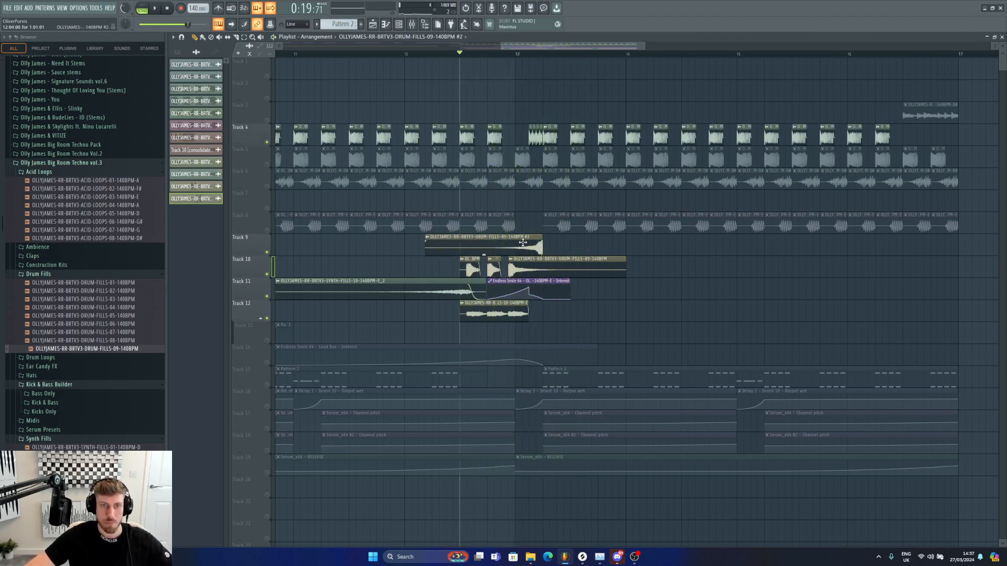
{"action": "key", "text": "space"}
Step: Add a fade-in across the Track 9 drum fill copy with tension about -37%, then play
{"action": "left_click_drag", "start_coordinate": [426, 242], "coordinate": [543, 242]}
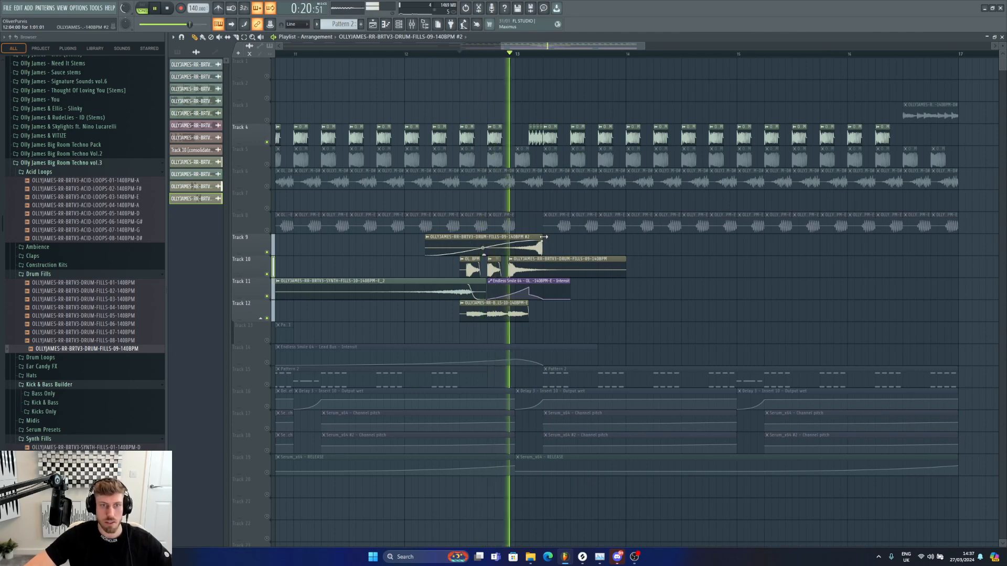
{"action": "left_click_drag", "start_coordinate": [483, 248], "coordinate": [483, 252]}
{"action": "key", "text": "space"}
{"action": "key", "text": "space"}
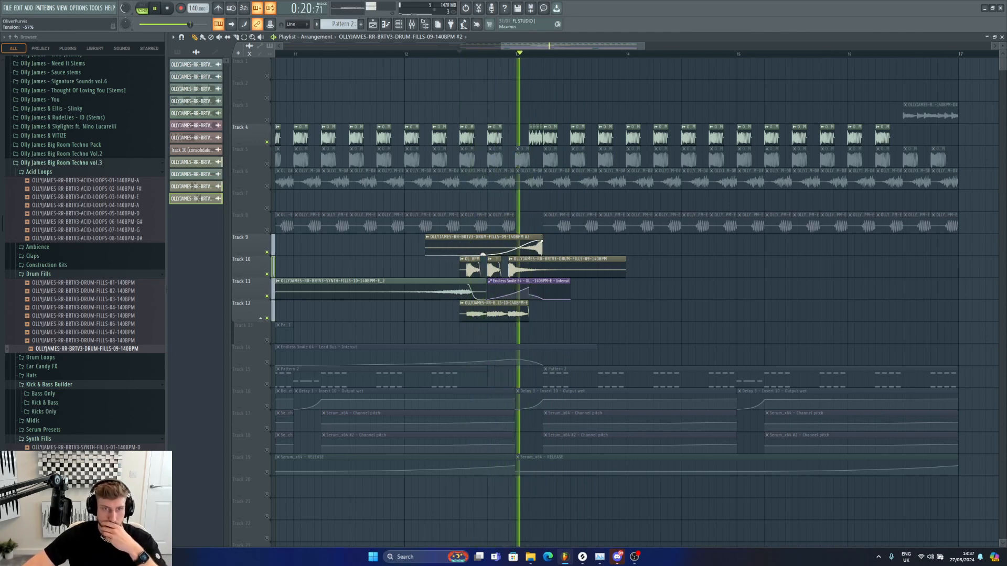
Step: Trim the start of the Track 9 drum fill copy to just before bar 13
{"action": "right_click", "coordinate": [439, 243]}
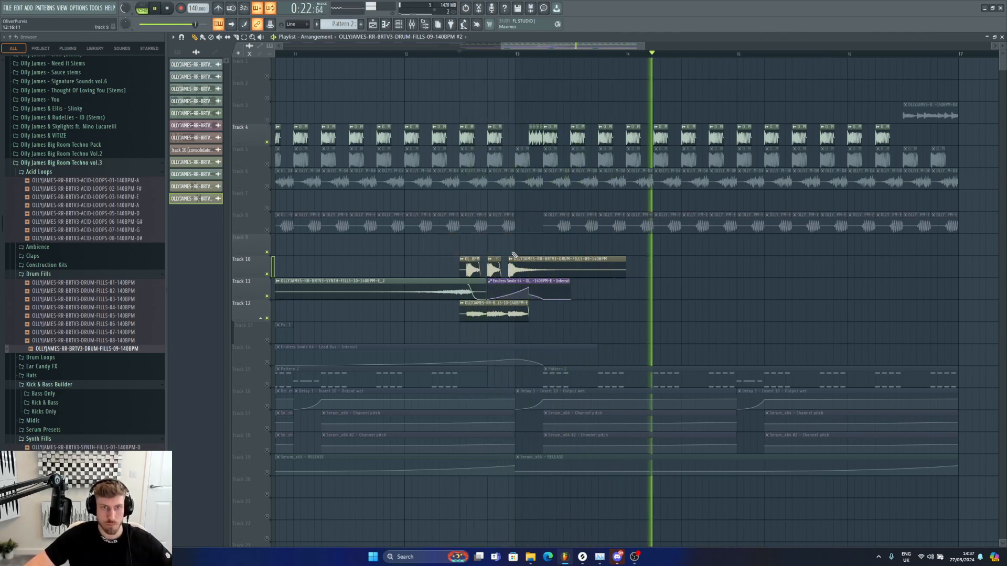
{"action": "key", "text": "ctrl+z"}
{"action": "left_click_drag", "start_coordinate": [426, 239], "coordinate": [502, 239]}
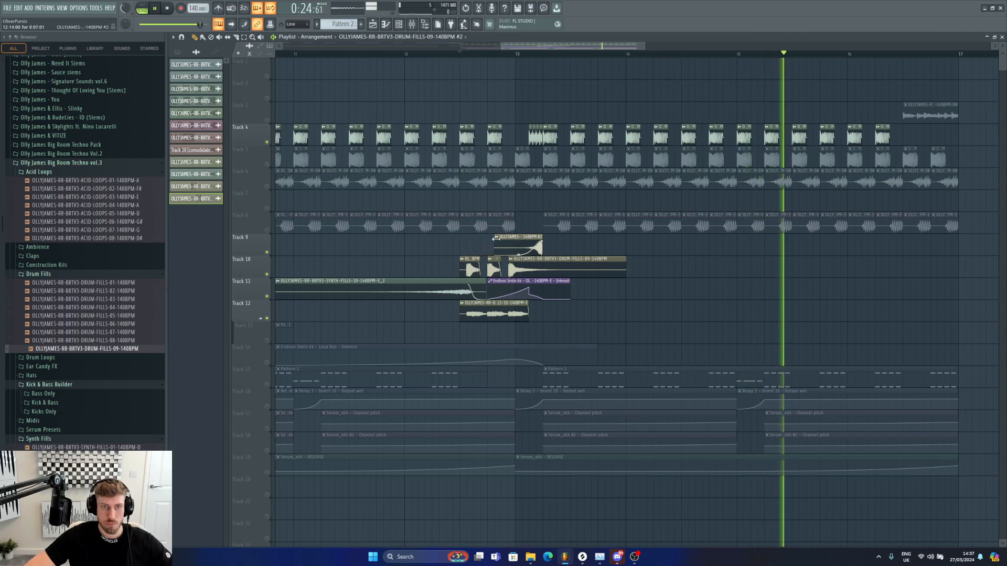
{"action": "key", "text": "space"}
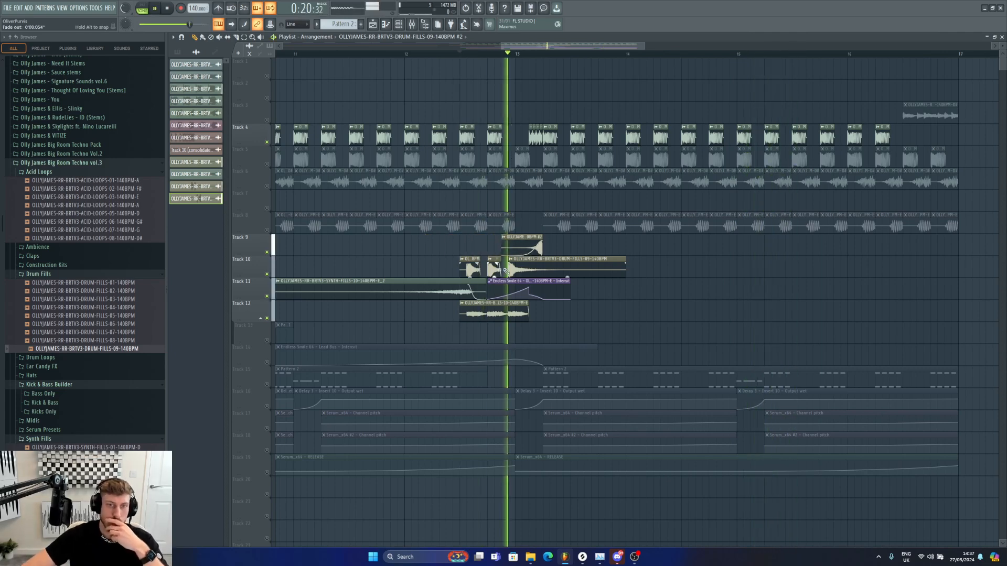
Step: Adjust the fade-out of the Track 9 drum fill copy and play it back
{"action": "left_click_drag", "start_coordinate": [626, 250], "coordinate": [574, 247]}
{"action": "right_click", "coordinate": [599, 246]}
{"action": "key", "text": "space"}
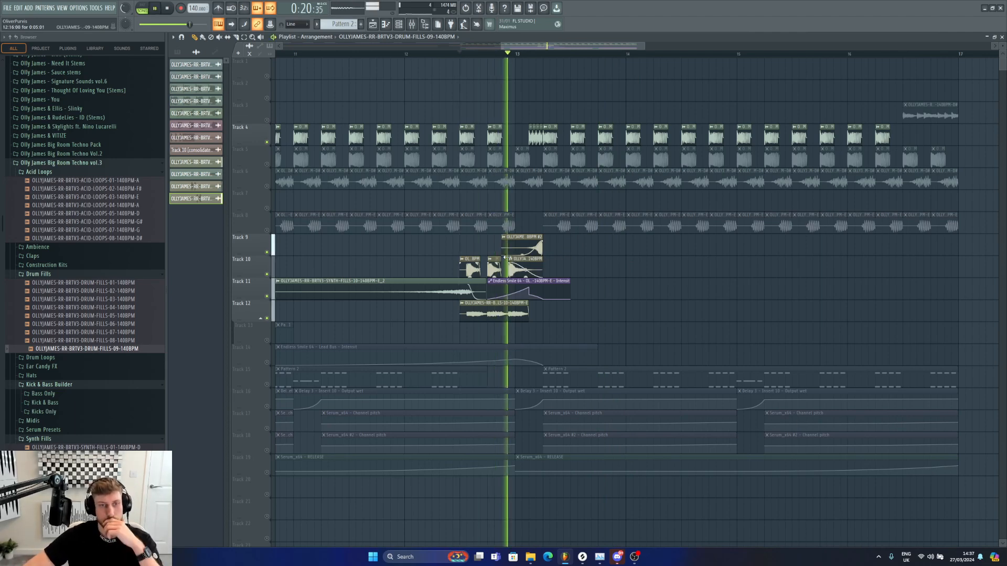
Step: Mute Track 8 and play the arrangement from just before bar 9
{"action": "left_click_drag", "start_coordinate": [499, 44], "coordinate": [427, 44]}
{"action": "key", "text": "space"}
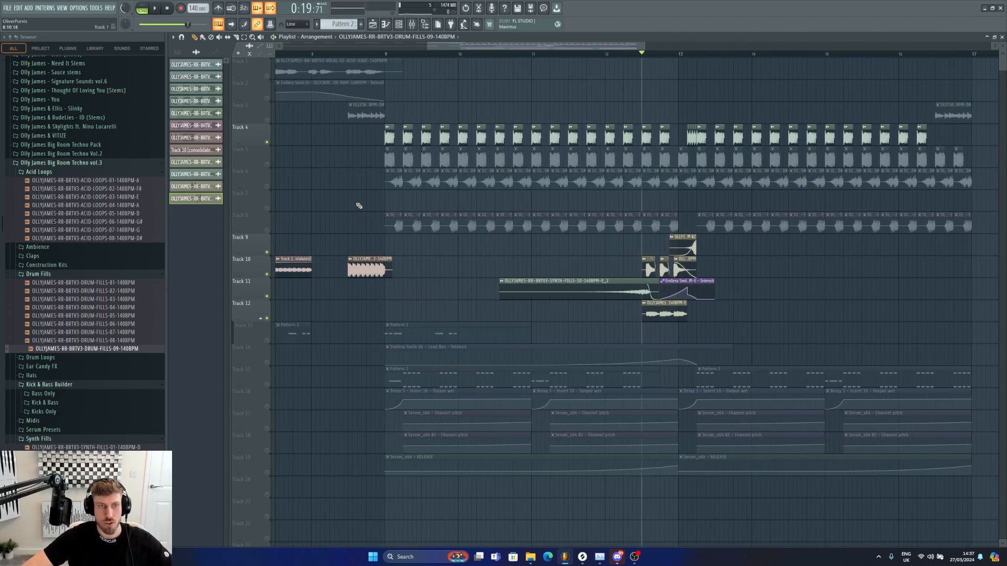
{"action": "left_click", "coordinate": [266, 163]}
{"action": "left_click", "coordinate": [267, 164]}
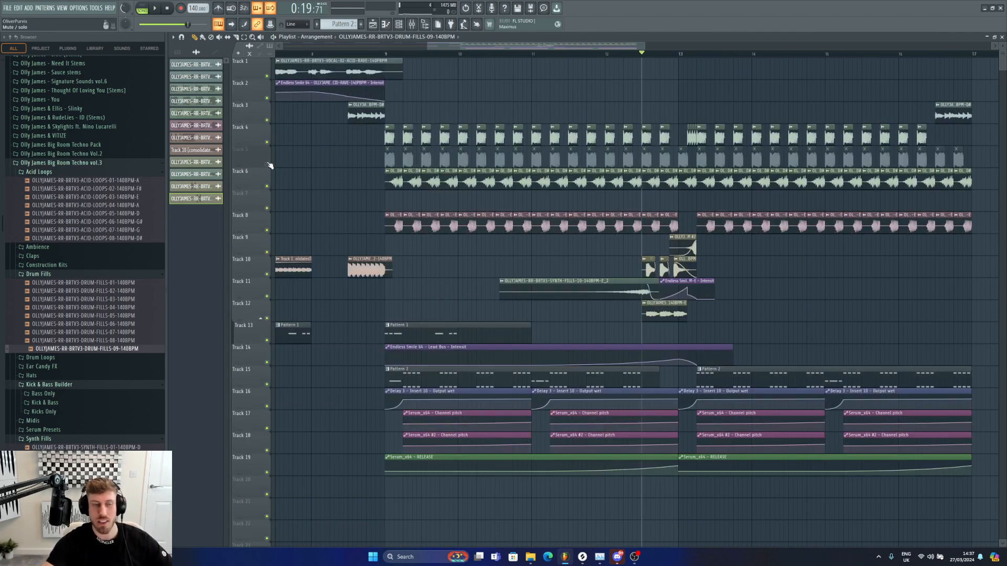
{"action": "left_click", "coordinate": [267, 230]}
{"action": "left_click", "coordinate": [370, 54]}
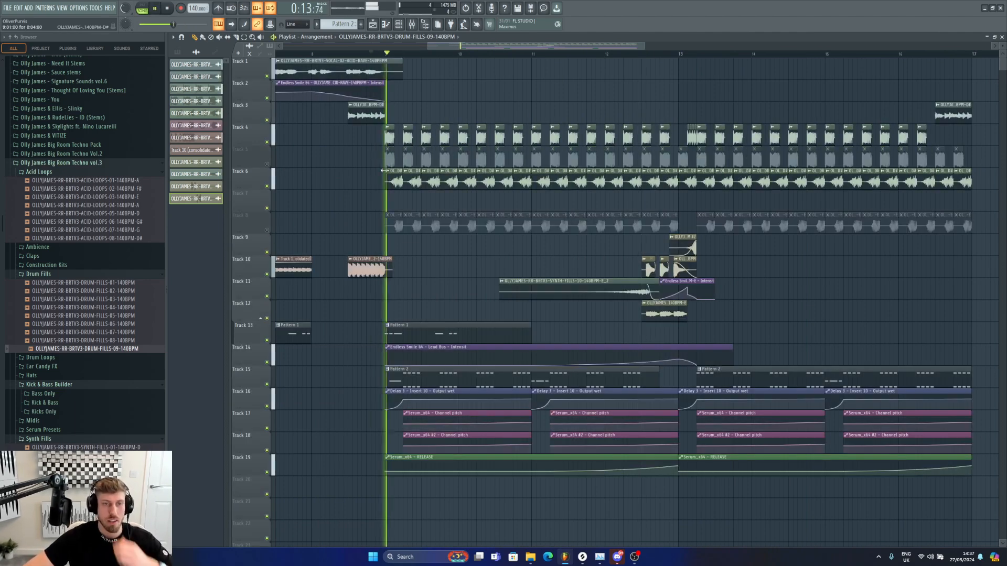
{"action": "left_click_drag", "start_coordinate": [645, 46], "coordinate": [714, 51]}
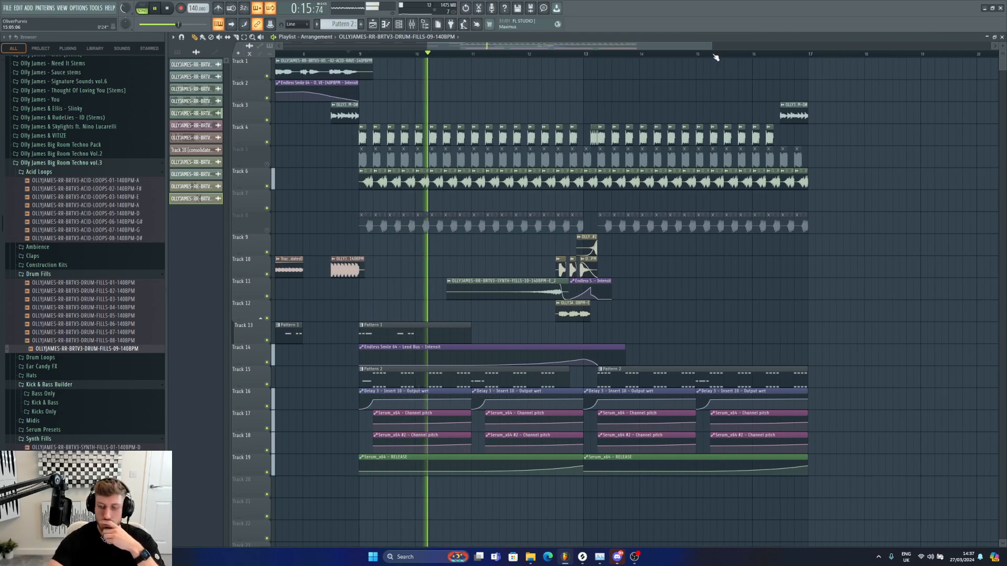
{"action": "key", "text": "space"}
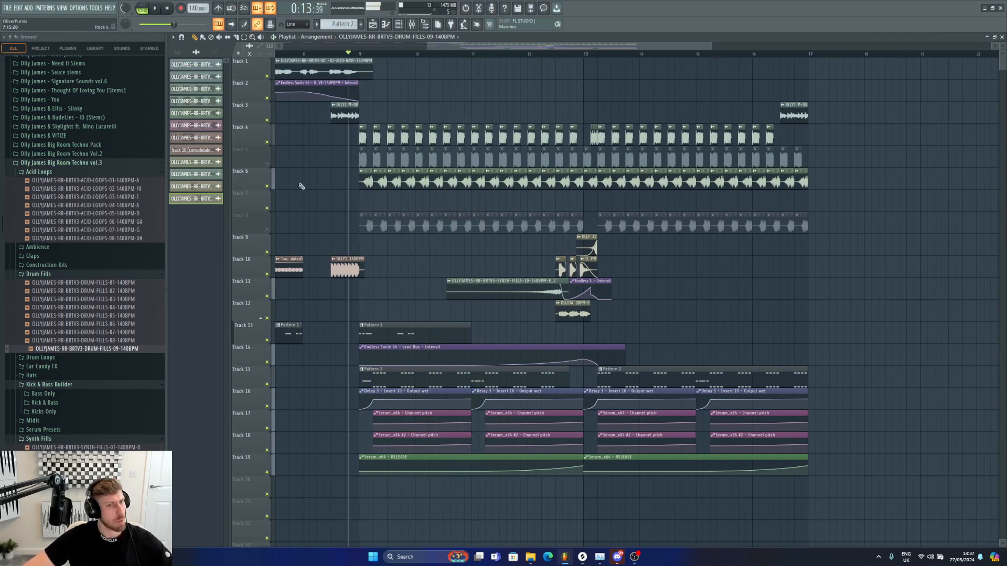
Step: Compare the mix by toggling the mutes of Tracks 6 and 8 during playback
{"action": "left_click", "coordinate": [267, 186]}
{"action": "left_click", "coordinate": [267, 230]}
{"action": "key", "text": "space"}
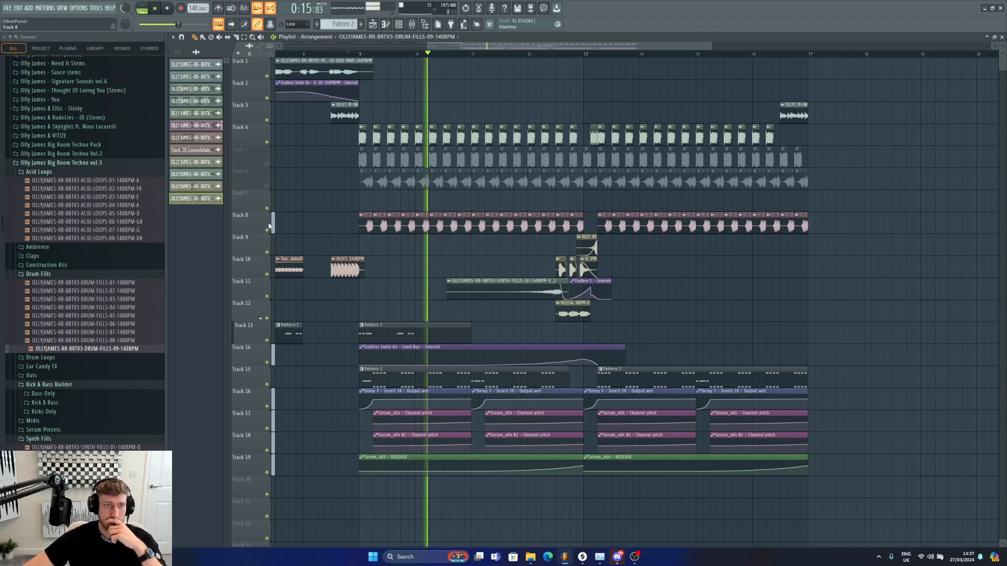
{"action": "left_click", "coordinate": [267, 231]}
{"action": "left_click", "coordinate": [267, 186]}
{"action": "key", "text": "space"}
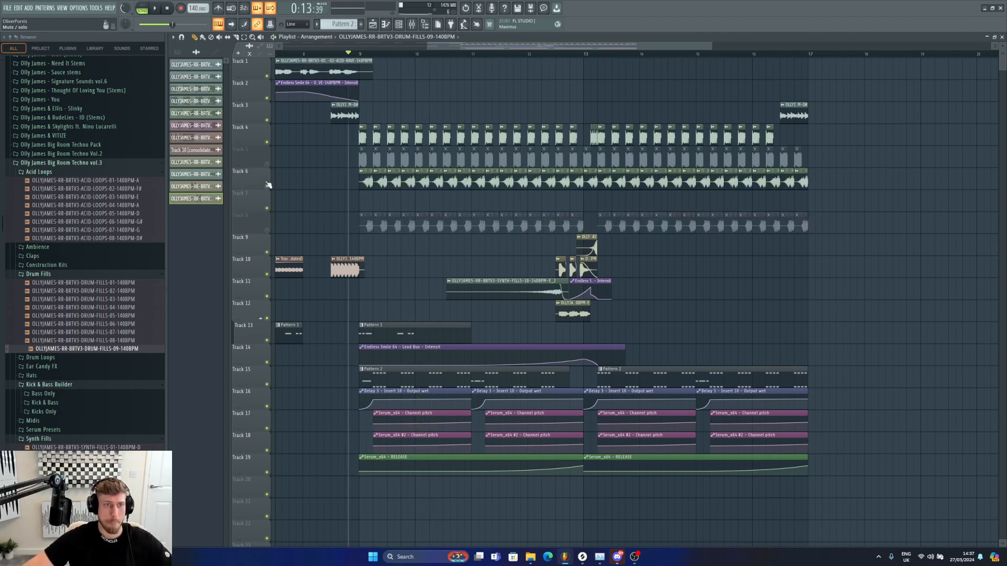
Step: Open the Track 6 bass clip's channel and raise its mixer insert 19 fader, then play the section
{"action": "double_click", "coordinate": [400, 171]}
{"action": "key", "text": "space"}
{"action": "key", "text": "F9"}
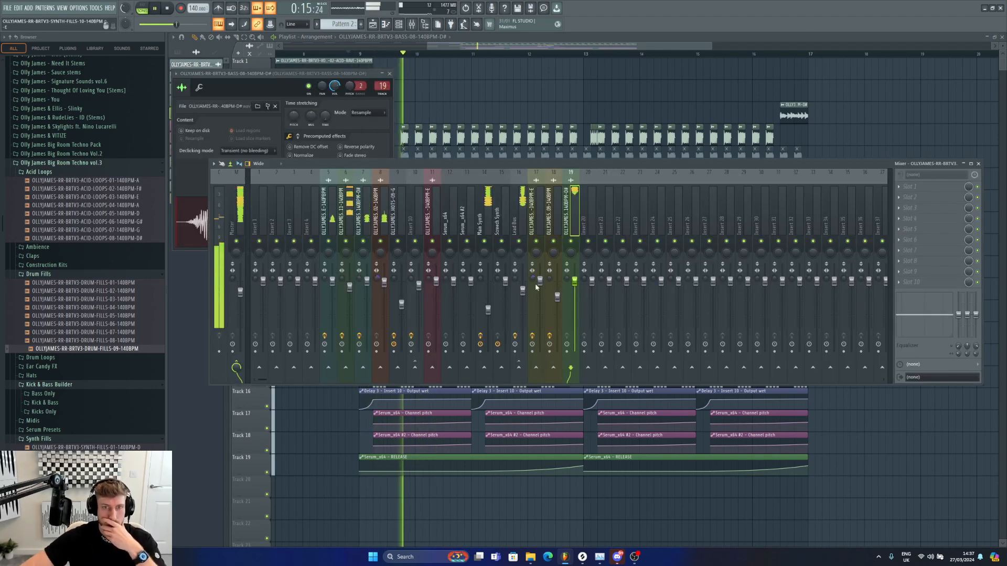
{"action": "left_click_drag", "start_coordinate": [574, 281], "coordinate": [567, 257]}
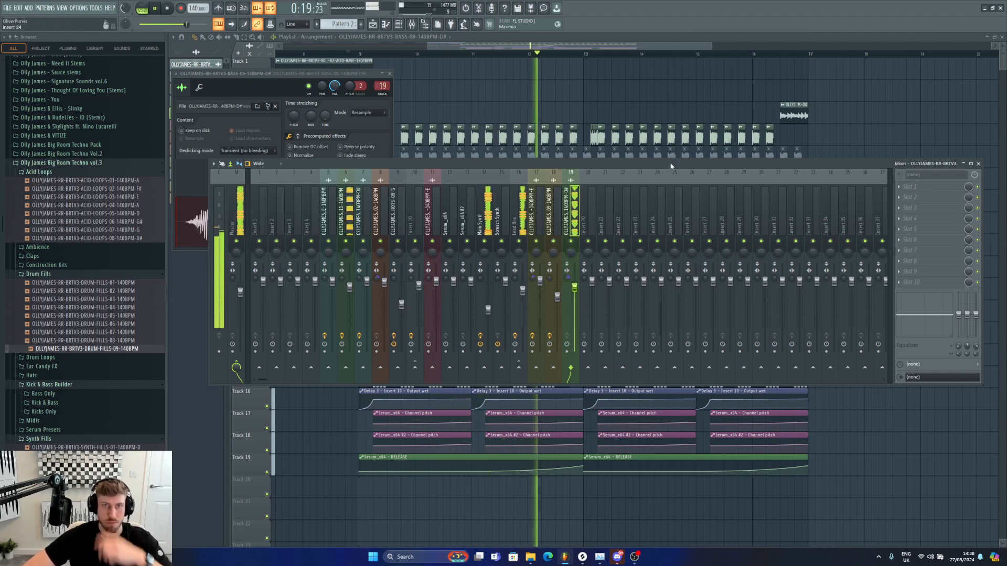
{"action": "key", "text": "space"}
Step: Duplicate the Track 4 and Track 6 loops from bars 9–17 so the copies continue from bar 17
{"action": "left_click_drag", "start_coordinate": [712, 46], "coordinate": [992, 46]}
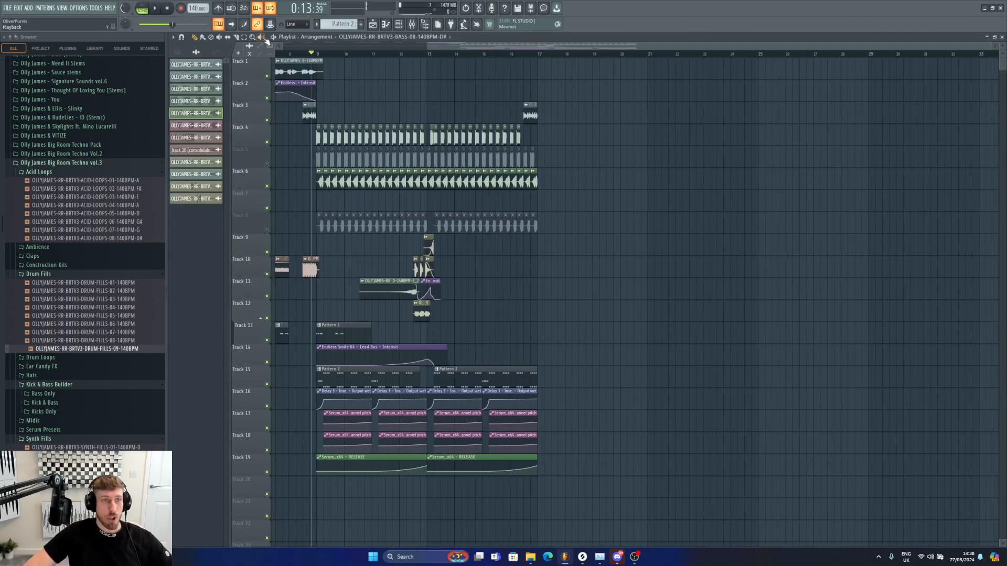
{"action": "left_click_drag", "start_coordinate": [349, 193], "coordinate": [349, 194]}
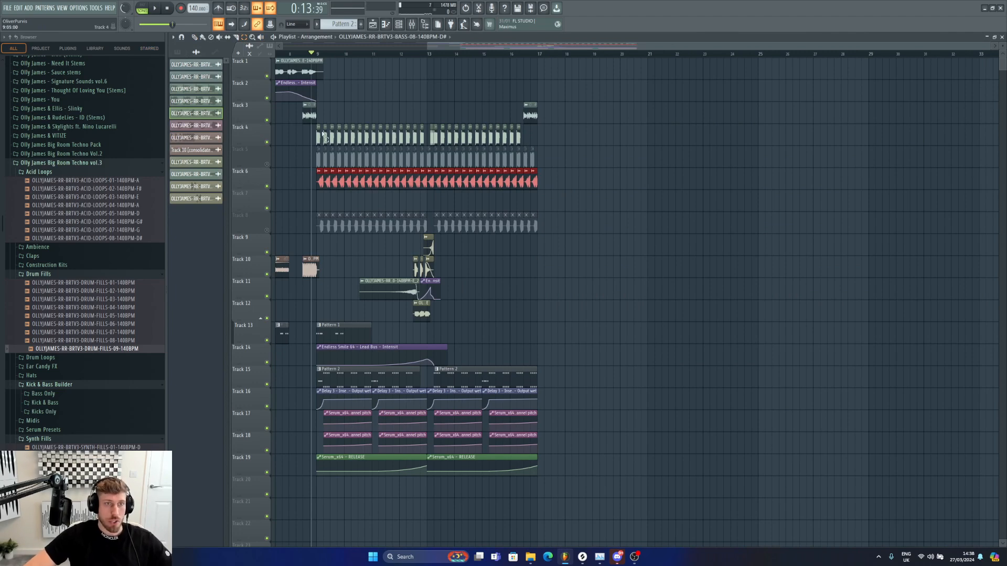
{"action": "left_click_drag", "start_coordinate": [313, 127], "coordinate": [578, 142]}
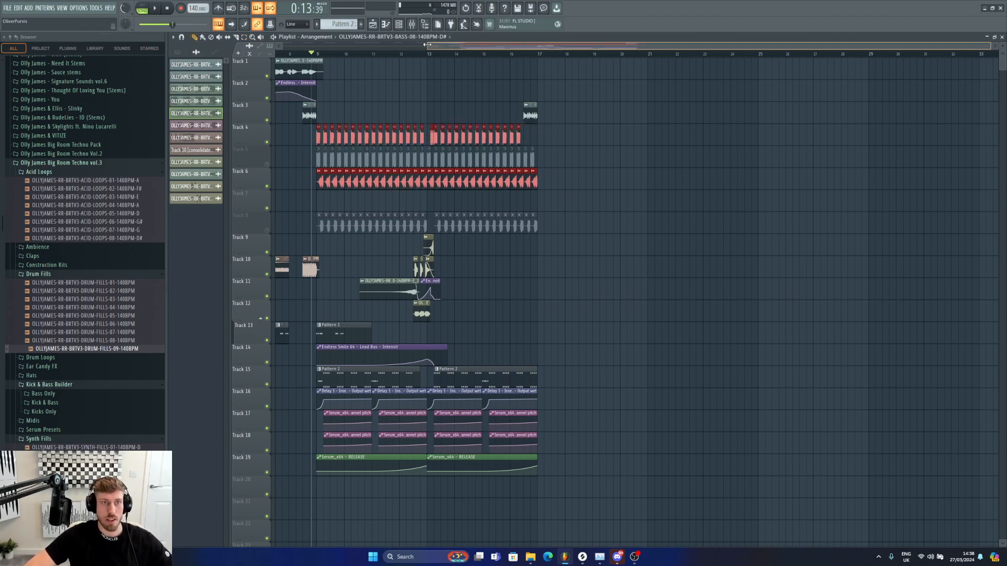
{"action": "left_click_drag", "start_coordinate": [427, 44], "coordinate": [279, 45]}
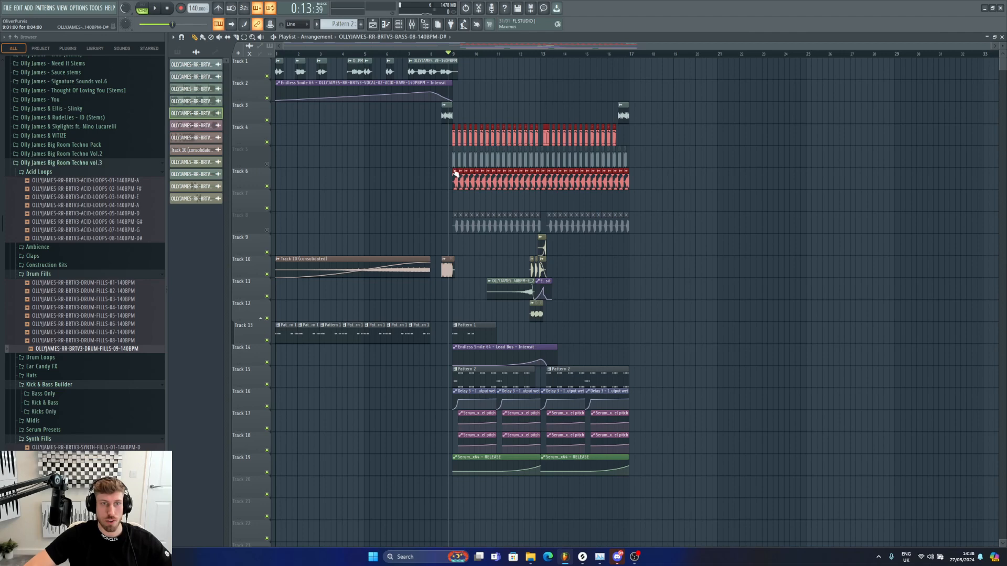
{"action": "left_click_drag", "start_coordinate": [429, 51], "coordinate": [574, 50]}
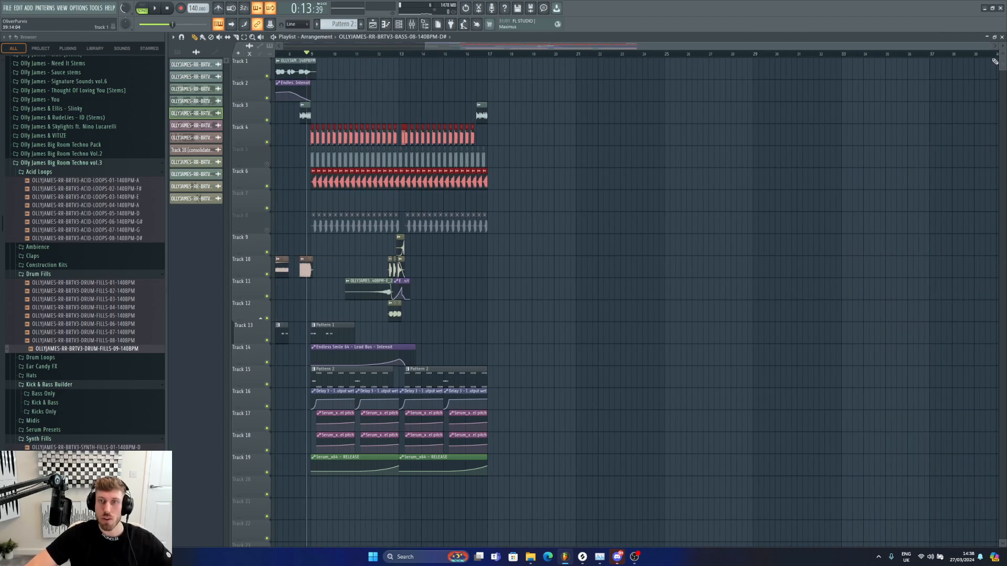
{"action": "left_click_drag", "start_coordinate": [989, 50], "coordinate": [626, 126]}
{"action": "mouse_move", "coordinate": [556, 184]}
{"action": "left_mouse_down"}
{"action": "mouse_move", "coordinate": [1005, 193]}
{"action": "mouse_move", "coordinate": [936, 180]}
{"action": "left_mouse_up"}
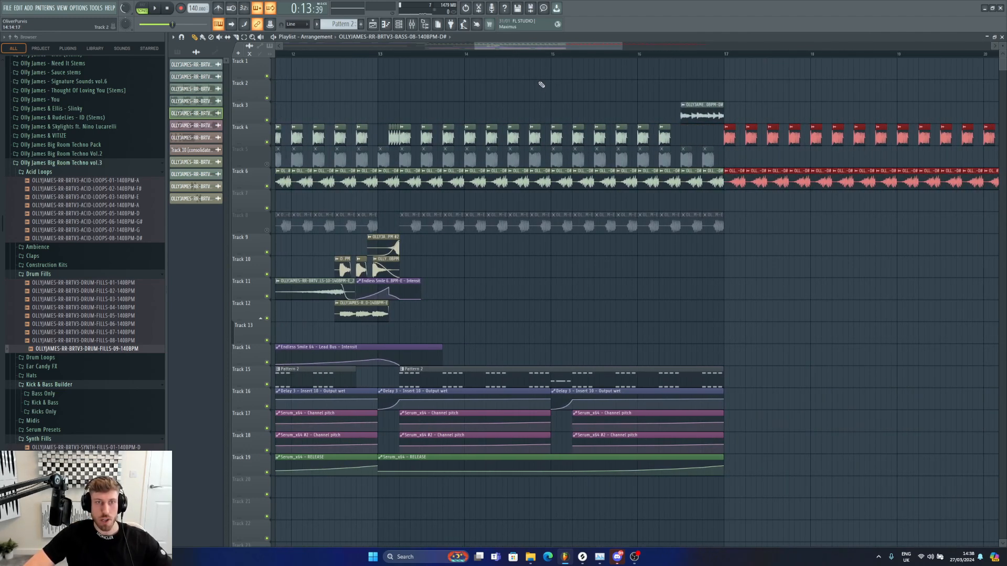
{"action": "left_click_drag", "start_coordinate": [475, 47], "coordinate": [279, 52]}
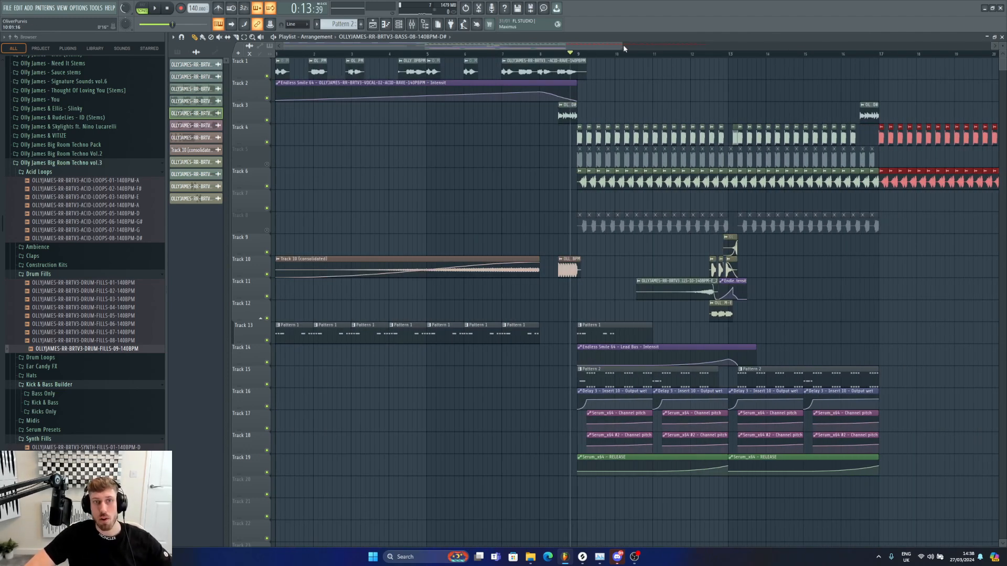
{"action": "left_click", "coordinate": [624, 46]}
{"action": "left_click_drag", "start_coordinate": [629, 47], "coordinate": [849, 78]}
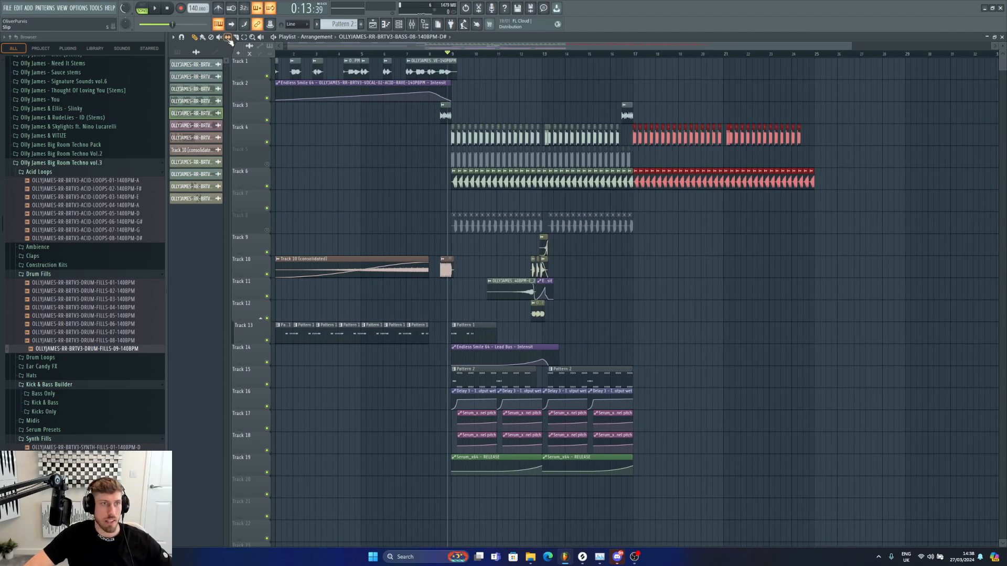
{"action": "left_click", "coordinate": [631, 187]}
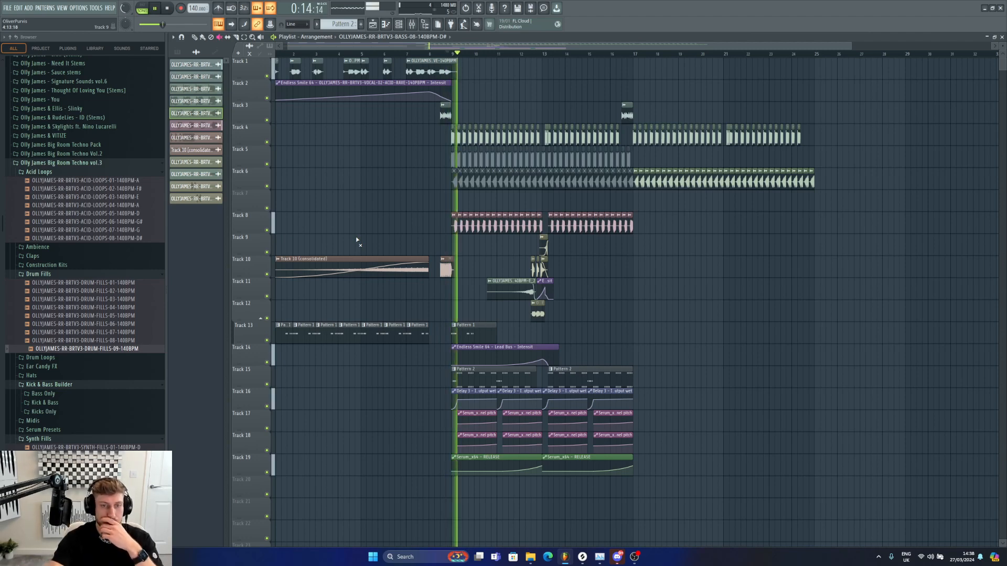
Step: Open Pattern 2 on Track 15 in the piano roll to review its notes, then close it
{"action": "left_click", "coordinate": [474, 334]}
{"action": "left_click_drag", "start_coordinate": [413, 330], "coordinate": [285, 339]}
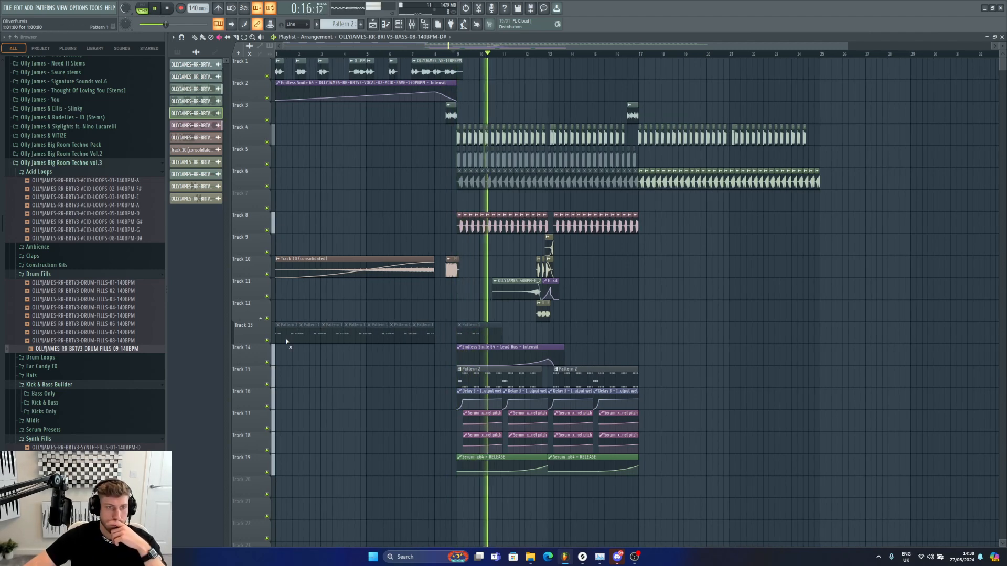
{"action": "double_click", "coordinate": [522, 387]}
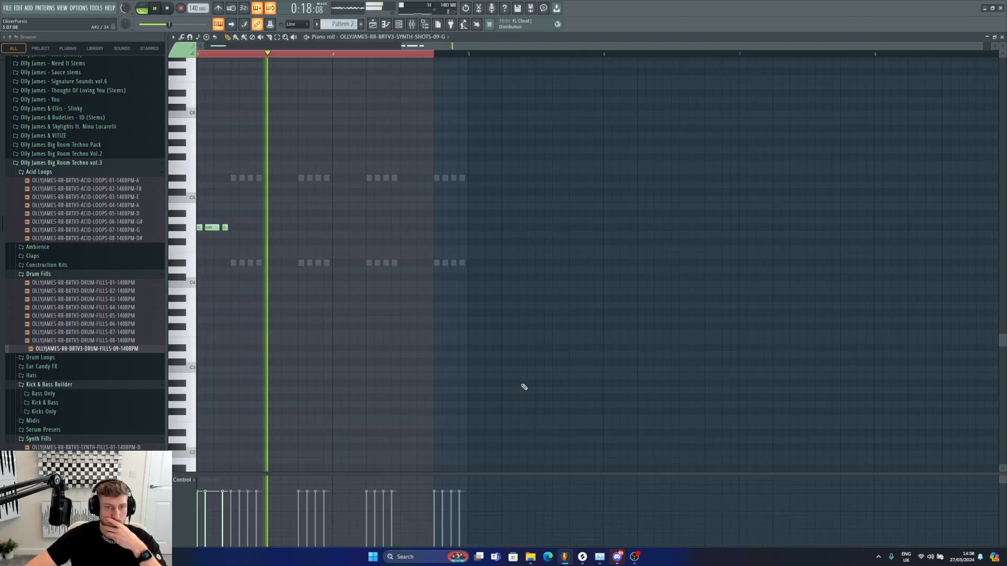
{"action": "left_click", "coordinate": [1002, 38]}
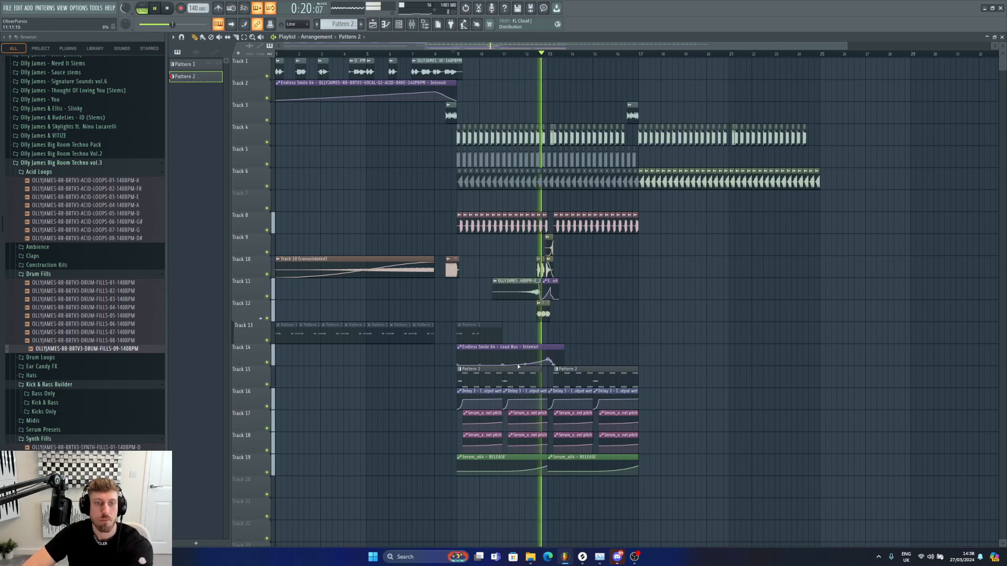
Step: Add the OLLYJAMES-RR-BRTV3-HATS-02-140BPM loop to Track 21 at bar 13 and play it
{"action": "left_click", "coordinate": [551, 260]}
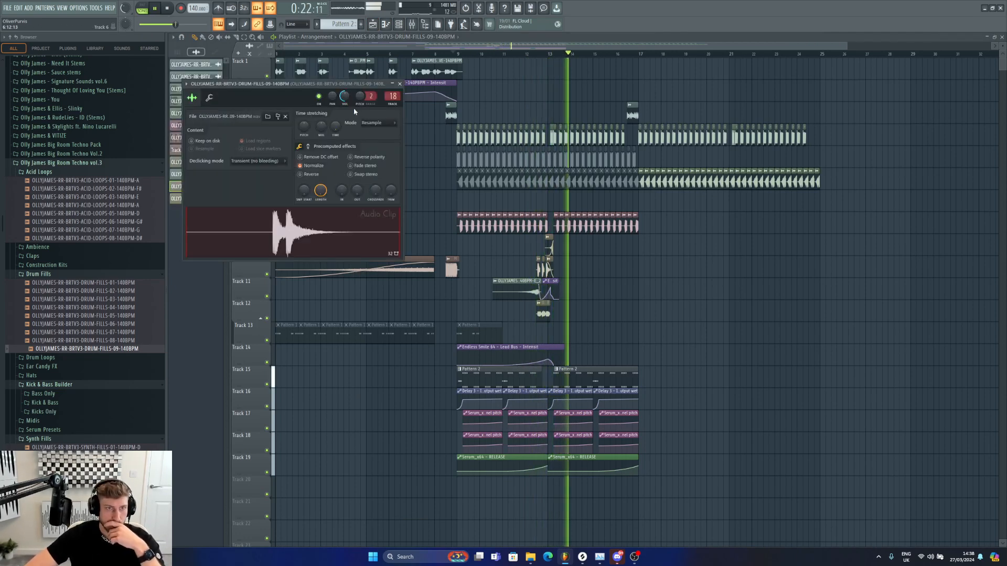
{"action": "key", "text": "space"}
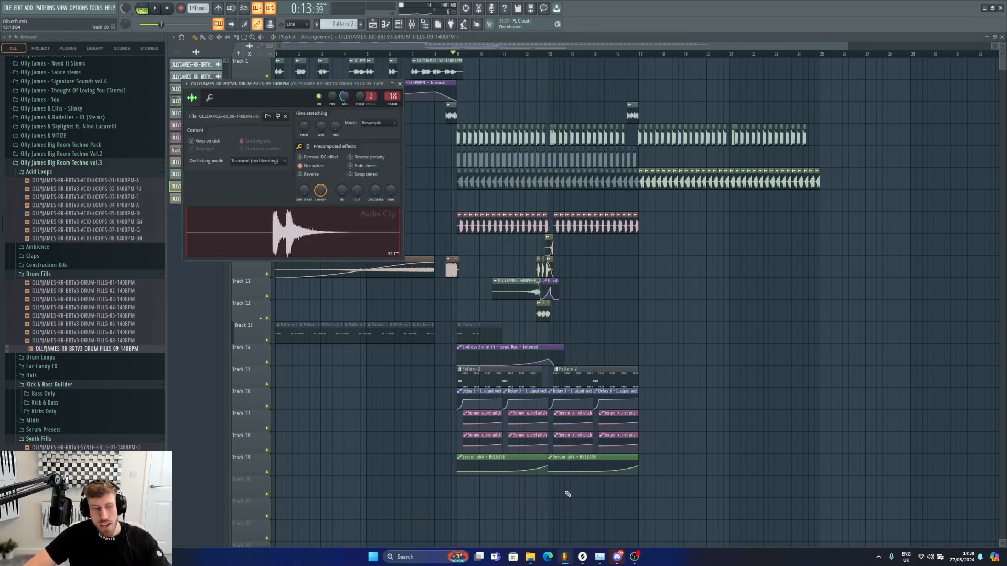
{"action": "left_click", "coordinate": [38, 274]}
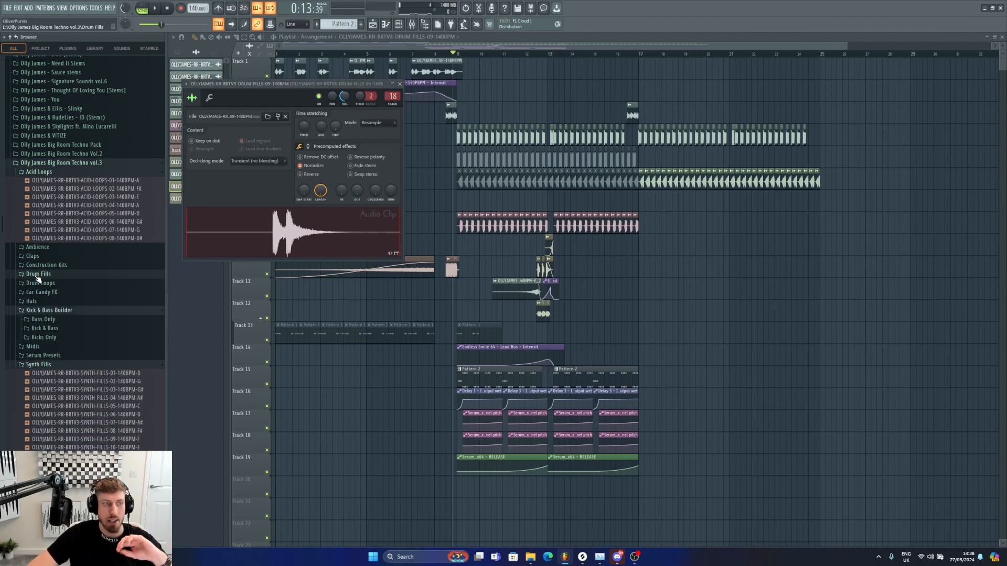
{"action": "left_click", "coordinate": [32, 302]}
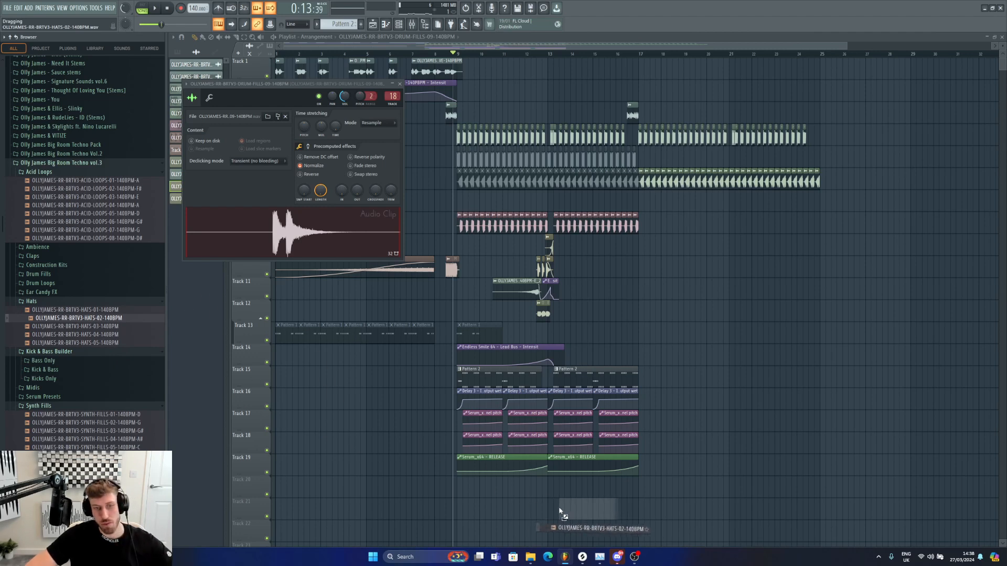
{"action": "left_click_drag", "start_coordinate": [559, 511], "coordinate": [550, 508]}
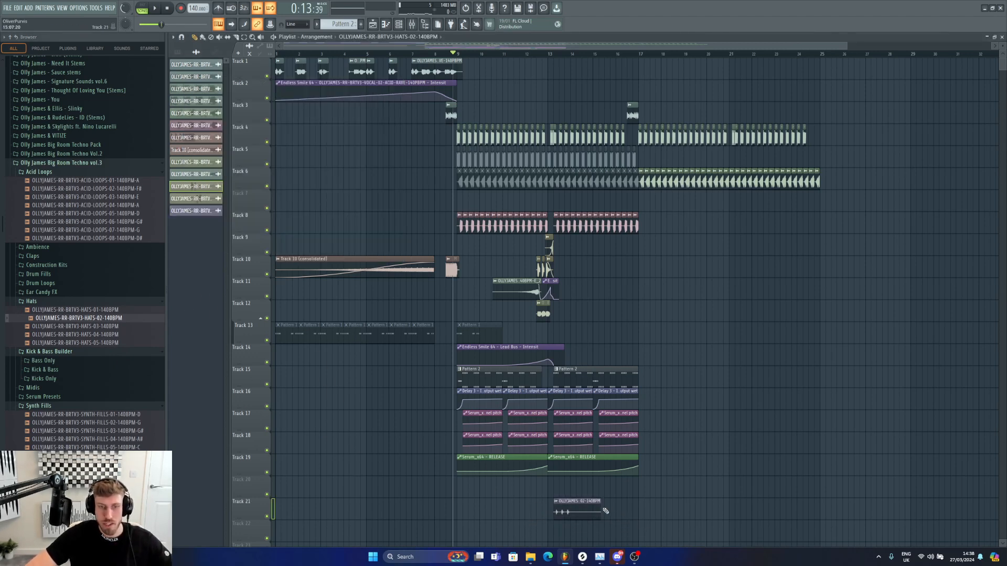
{"action": "key", "text": "space"}
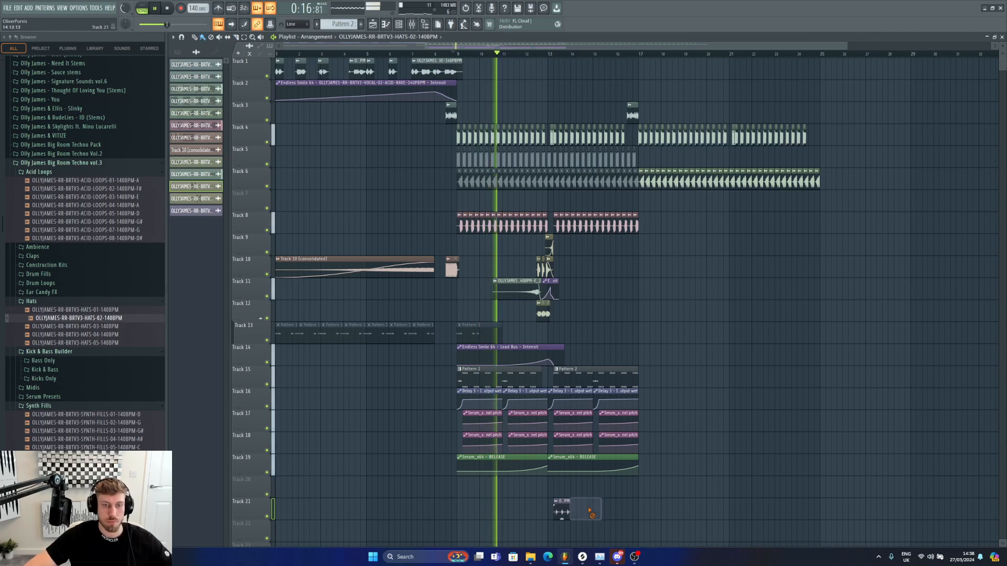
Step: Add a second hats clip right after the first on Track 21, enable Normalize on it, and play
{"action": "right_click", "coordinate": [580, 502]}
{"action": "left_click", "coordinate": [580, 502]}
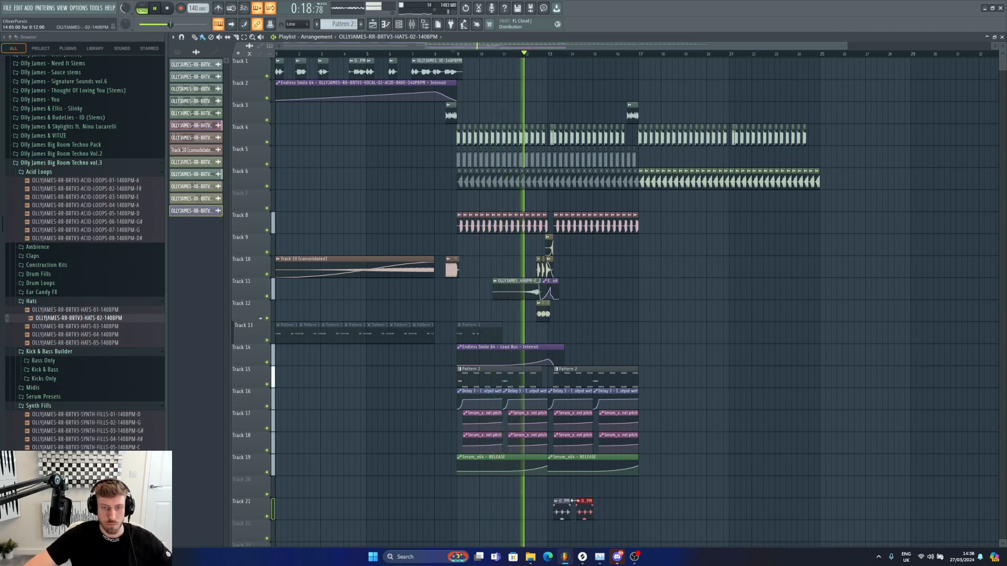
{"action": "double_click", "coordinate": [579, 502]}
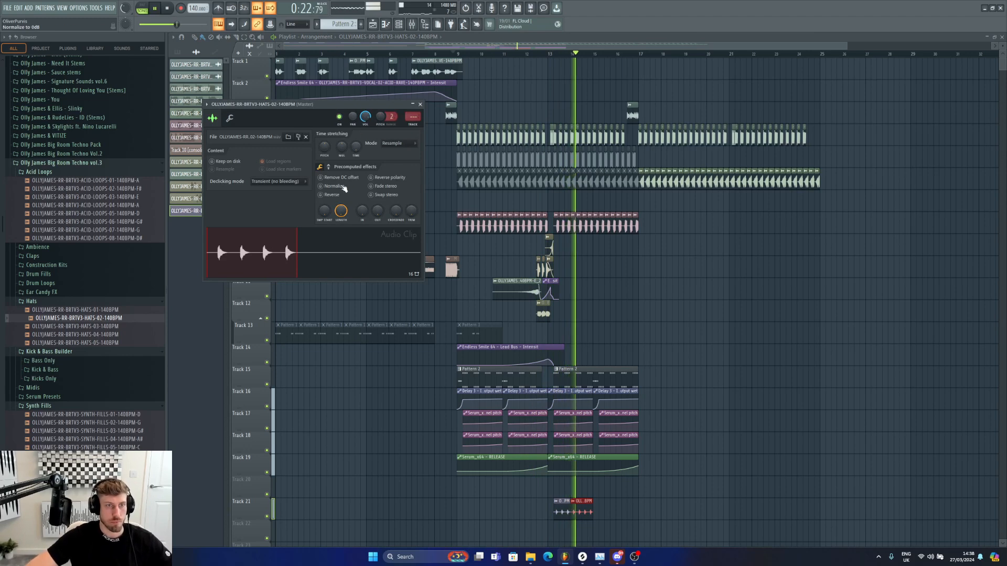
{"action": "left_click", "coordinate": [338, 187]}
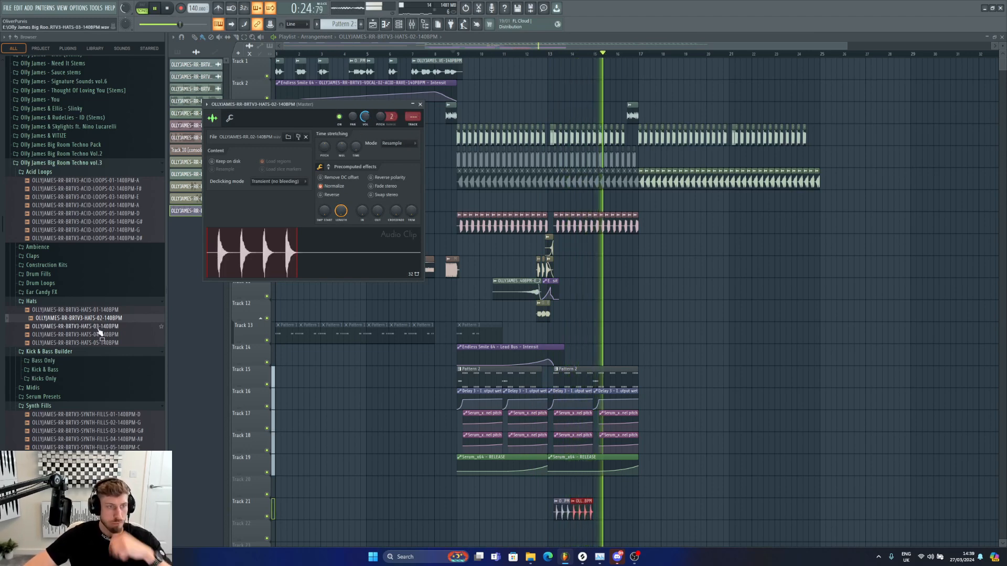
{"action": "key", "text": "space"}
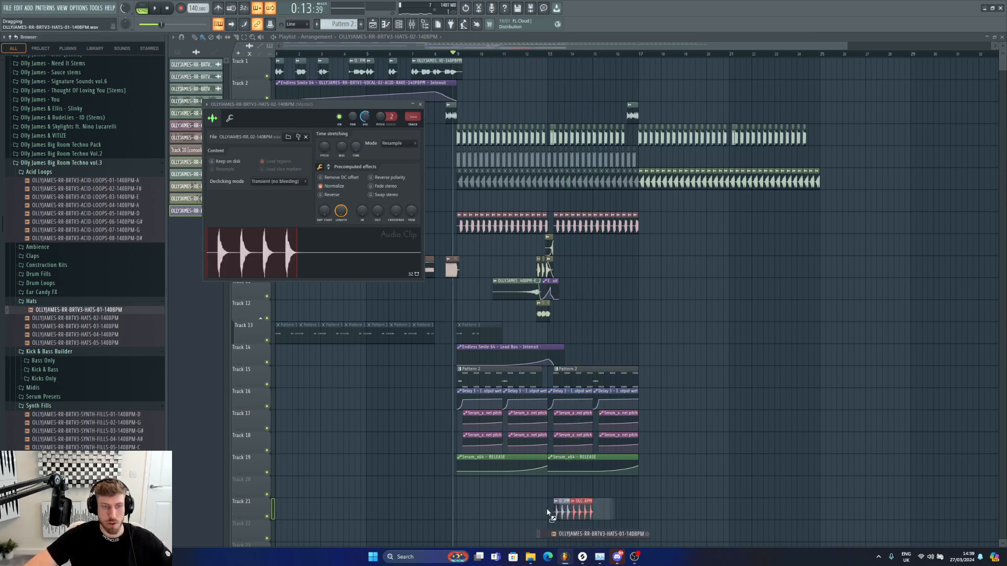
Step: Swap the hats clip's sample for OLLYJAMES-RR-BRTV3-HATS-04-140BPM and play it
{"action": "left_click_drag", "start_coordinate": [56, 334], "coordinate": [564, 452]}
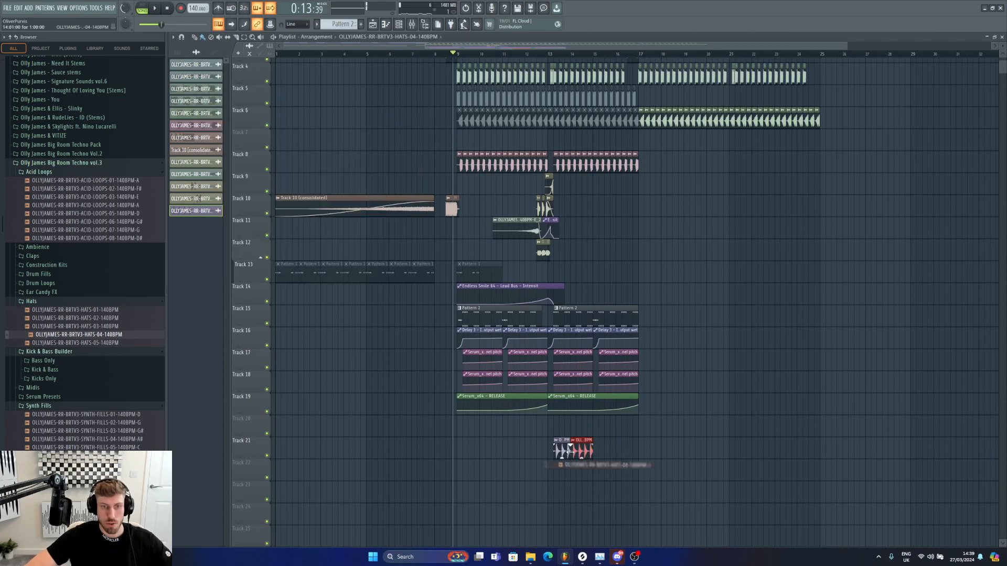
{"action": "key", "text": "space"}
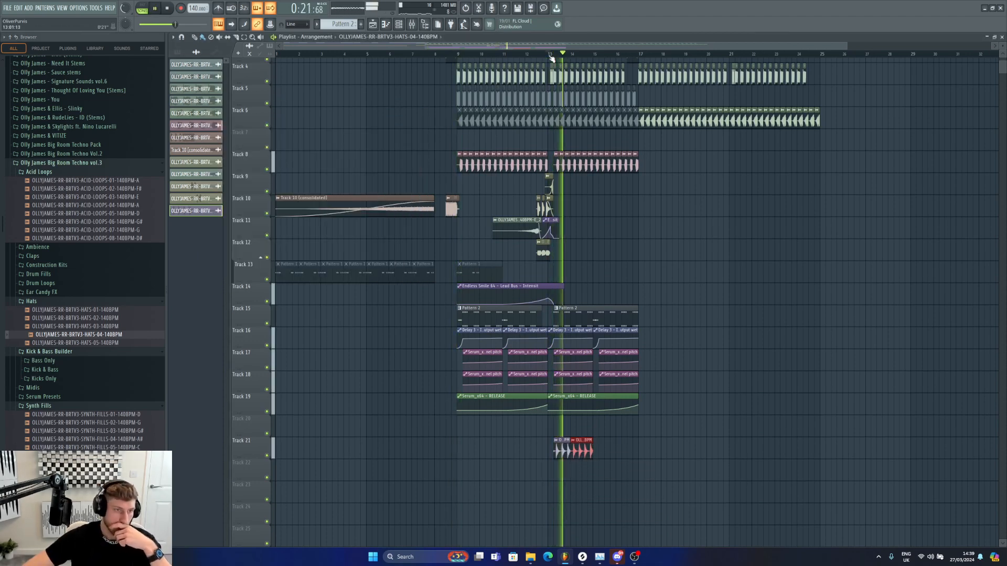
Step: Swap the hats clip's sample for OLLYJAMES-RR-BRTV3-HATS-05-140BPM and play it back
{"action": "left_click_drag", "start_coordinate": [73, 342], "coordinate": [566, 448]}
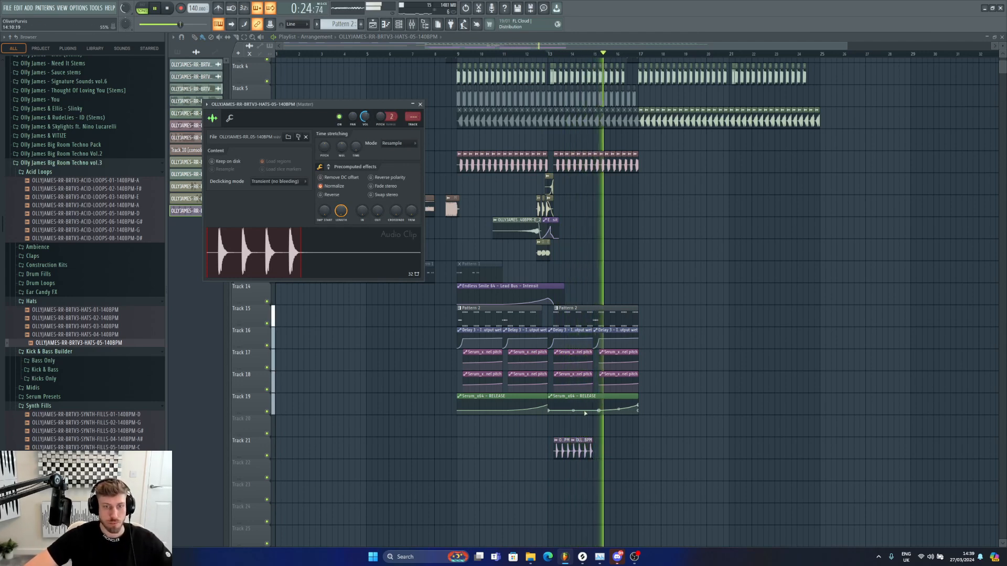
{"action": "key", "text": "space"}
{"action": "key", "text": "Escape"}
{"action": "key", "text": "space"}
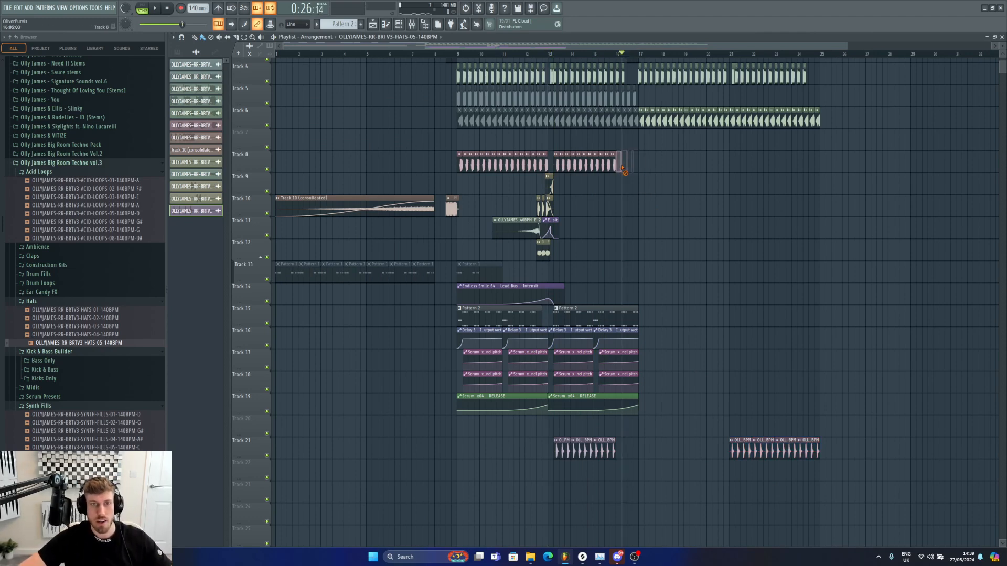
Step: Make the Pattern 2 clip copy at bar 17 on Track 15 unique as Pattern 3
{"action": "key", "text": "space"}
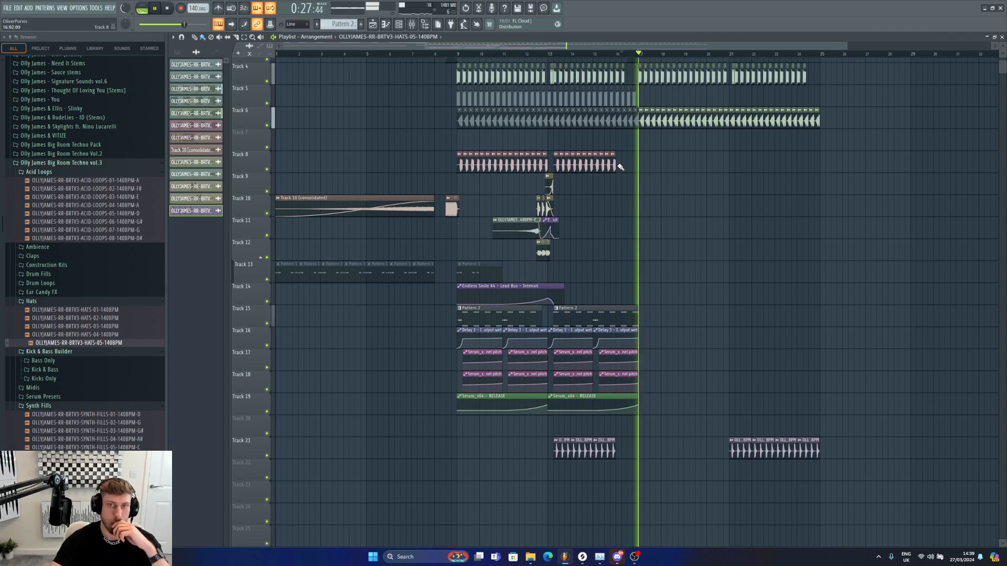
{"action": "scroll", "coordinate": [620, 167], "scroll_direction": "up", "scroll_amount": 3}
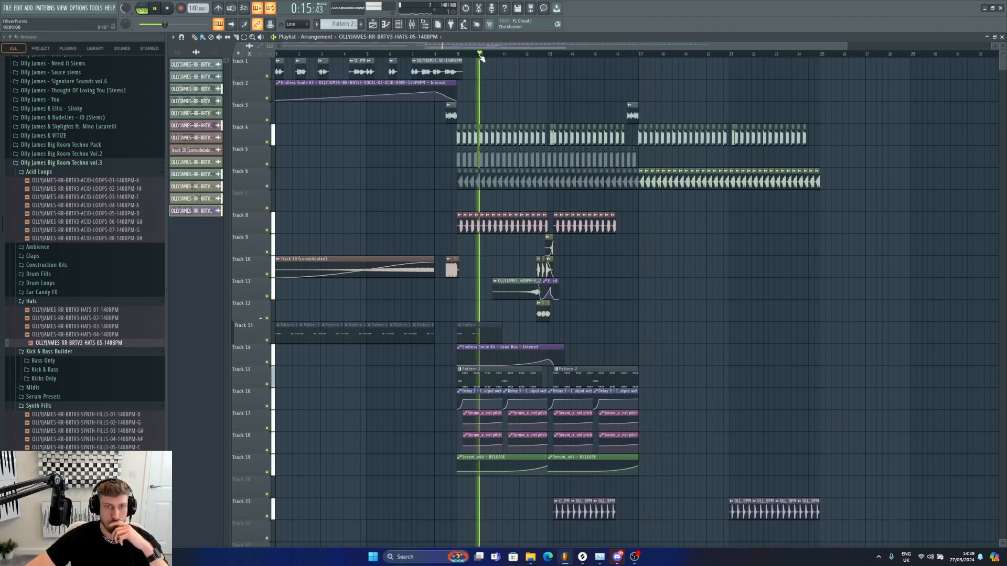
{"action": "key", "text": "space"}
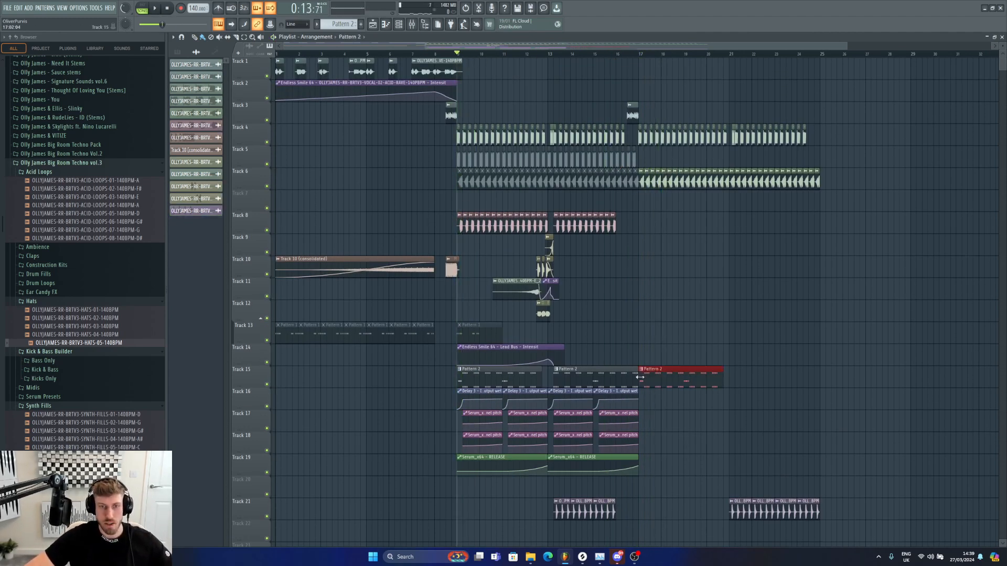
{"action": "left_click", "coordinate": [641, 370]}
{"action": "left_click", "coordinate": [660, 436]}
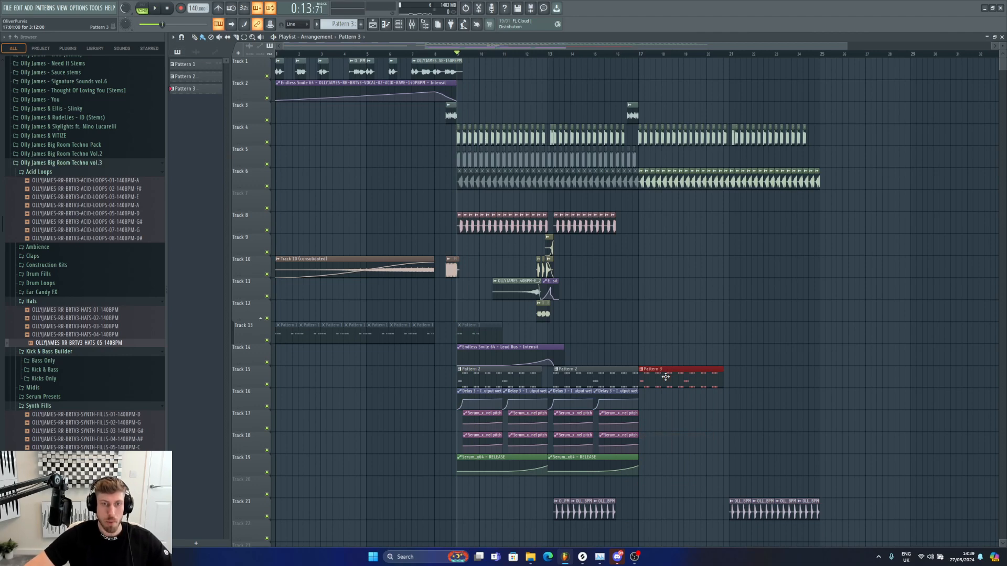
Step: Open Pattern 3's Serum_x64 channel in the piano roll and paint a continuous run of short notes across the pattern
{"action": "double_click", "coordinate": [666, 377]}
{"action": "left_click", "coordinate": [386, 25]}
{"action": "left_click", "coordinate": [399, 25]}
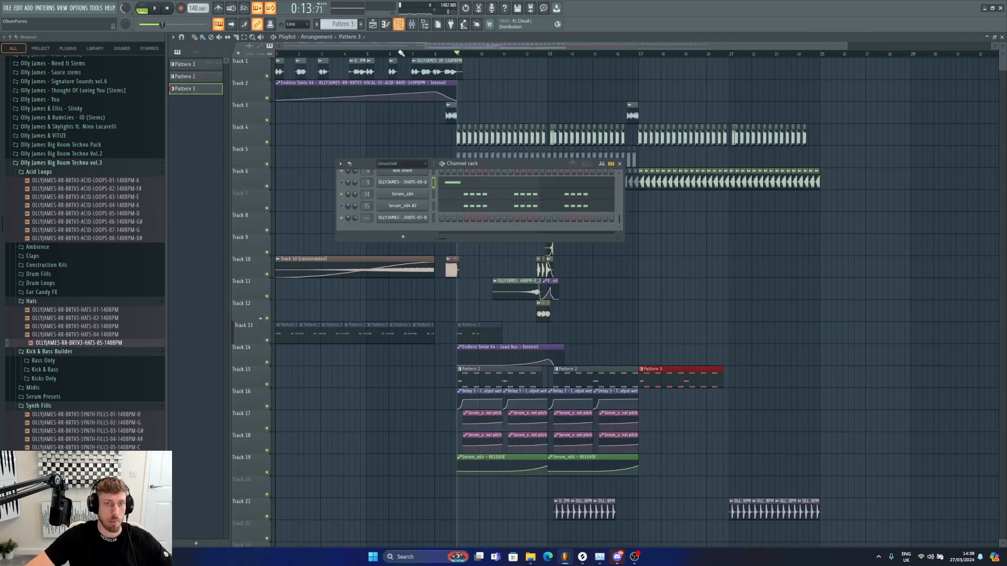
{"action": "right_click", "coordinate": [404, 194]}
{"action": "left_click", "coordinate": [439, 194]}
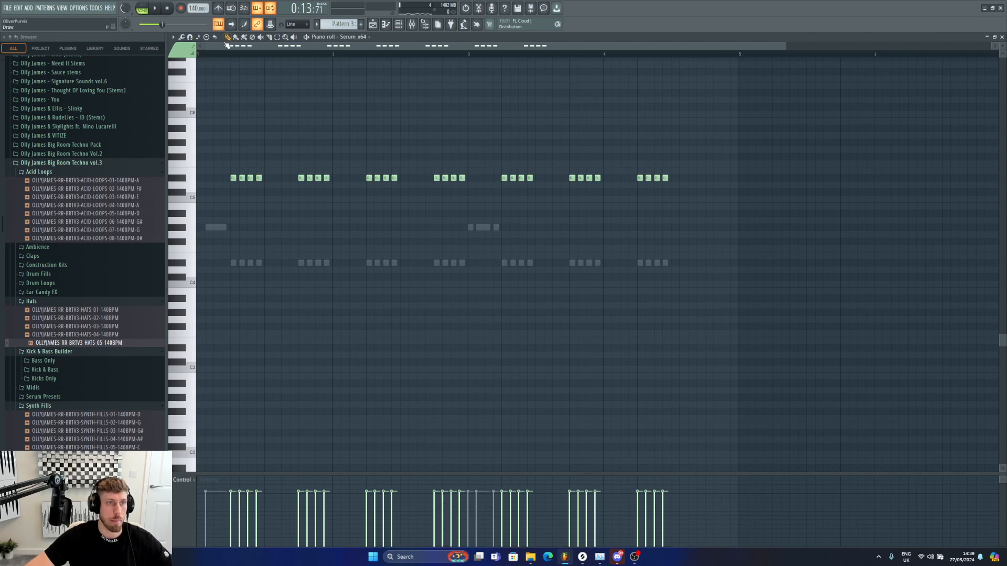
{"action": "left_click_drag", "start_coordinate": [268, 180], "coordinate": [719, 179]}
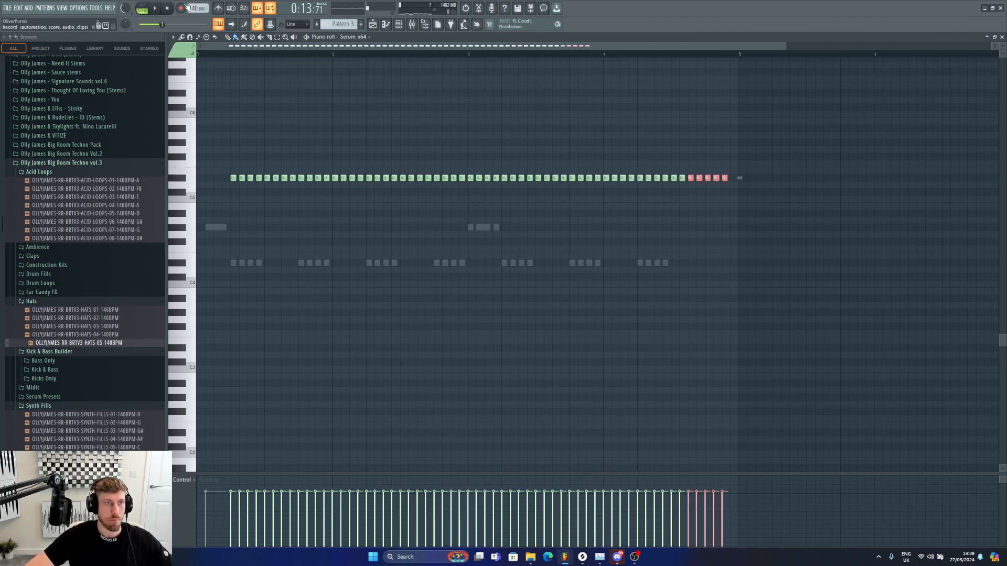
{"action": "left_click", "coordinate": [733, 179]}
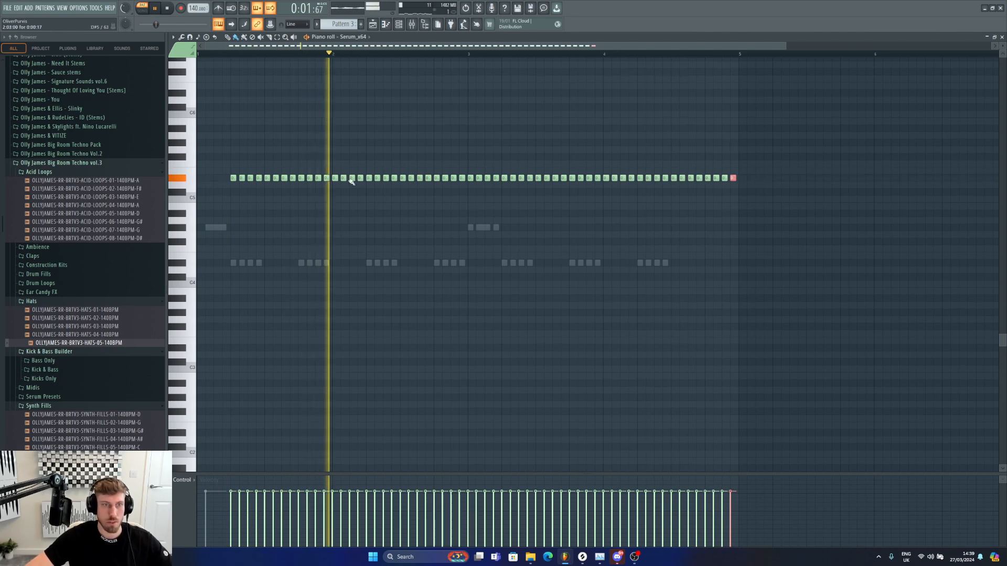
Step: Set the piano roll snap to 1/6 step, audition the pattern, and nudge one note slightly later
{"action": "left_click", "coordinate": [297, 24]}
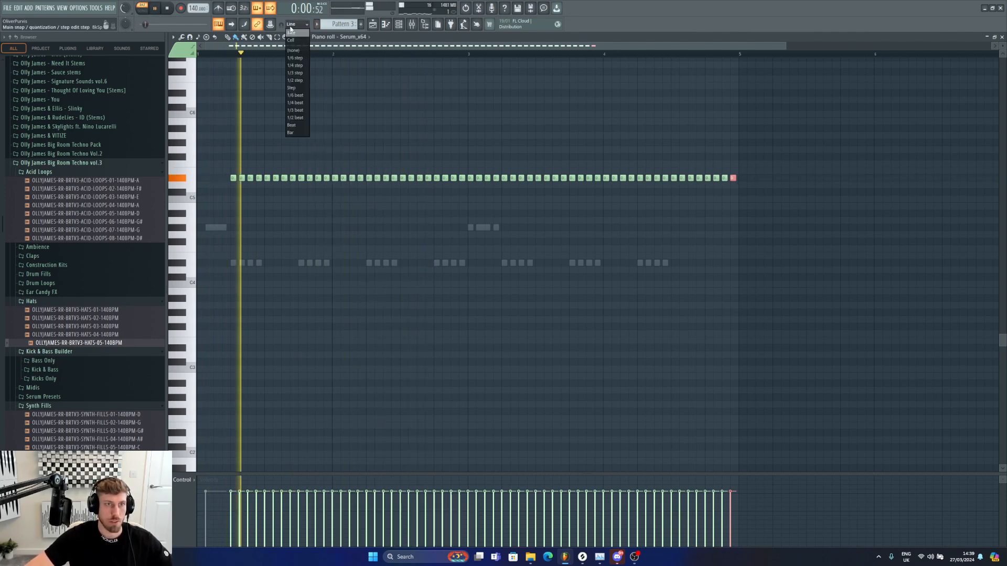
{"action": "left_click", "coordinate": [296, 57]}
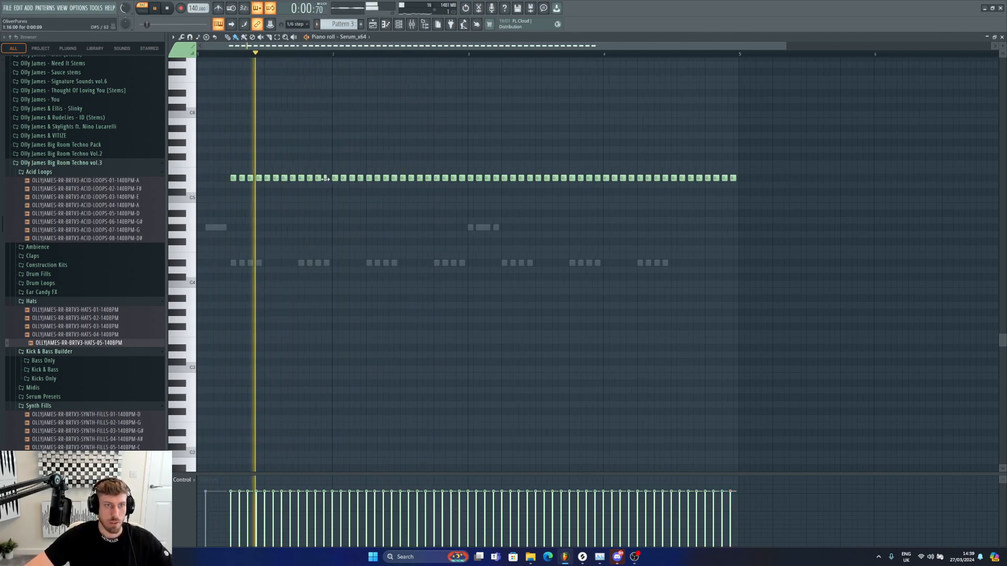
{"action": "key", "text": "space"}
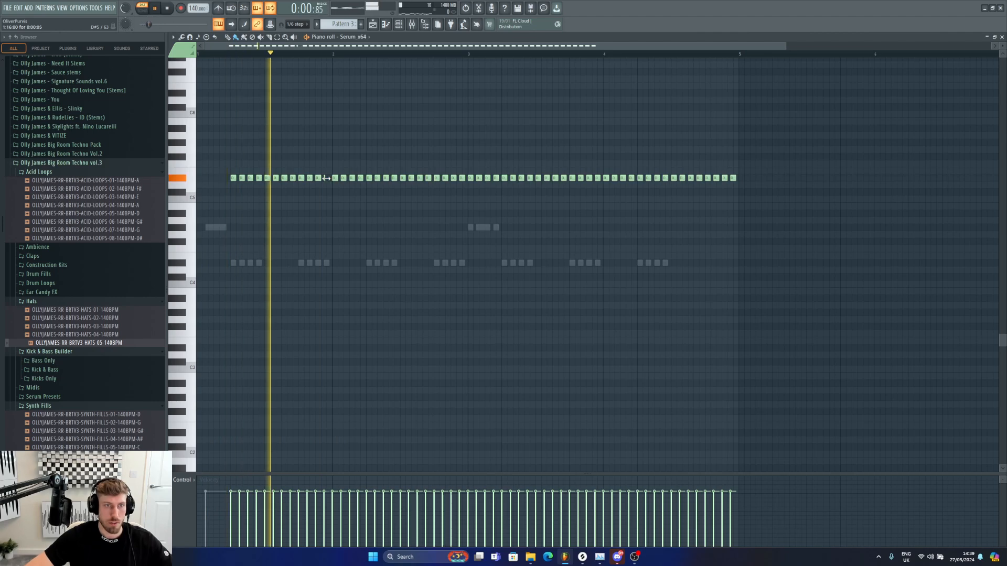
{"action": "key", "text": "space"}
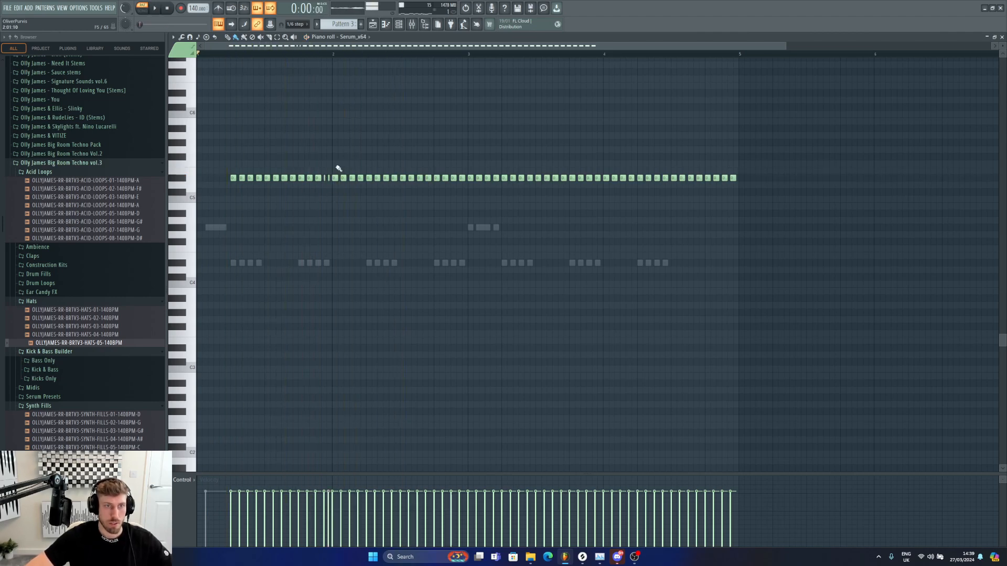
{"action": "left_click_drag", "start_coordinate": [788, 47], "coordinate": [325, 48]}
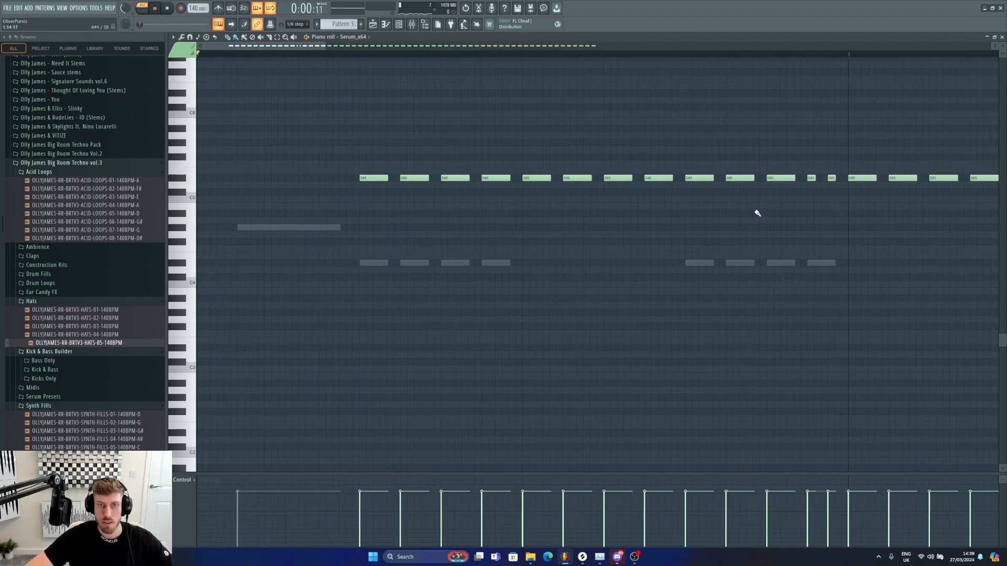
{"action": "key", "text": "space"}
{"action": "left_click_drag", "start_coordinate": [827, 180], "coordinate": [834, 179]}
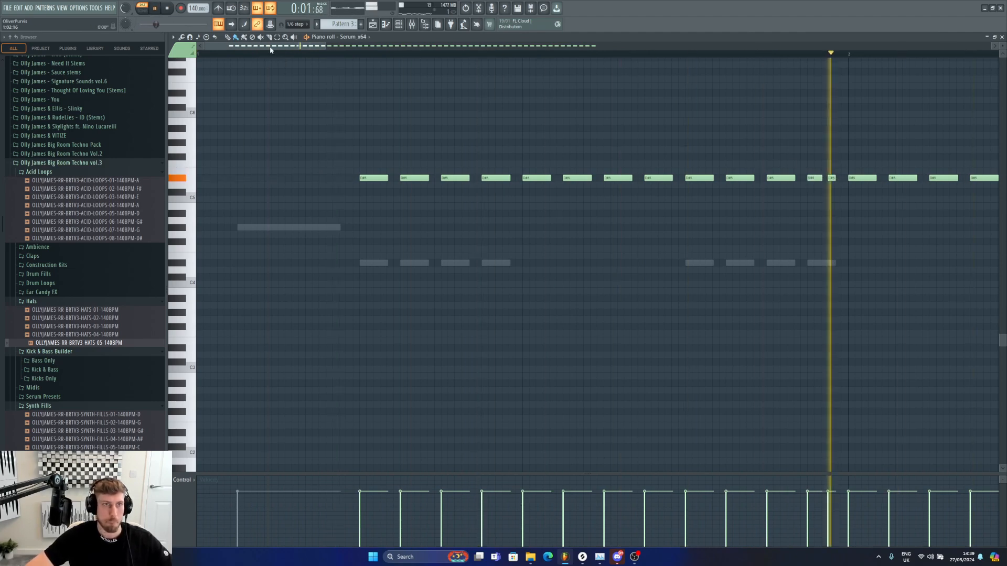
Step: With snap turned off, delete a few notes mid-pattern to open a gap, then restore snap to Line
{"action": "left_click", "coordinate": [297, 24]}
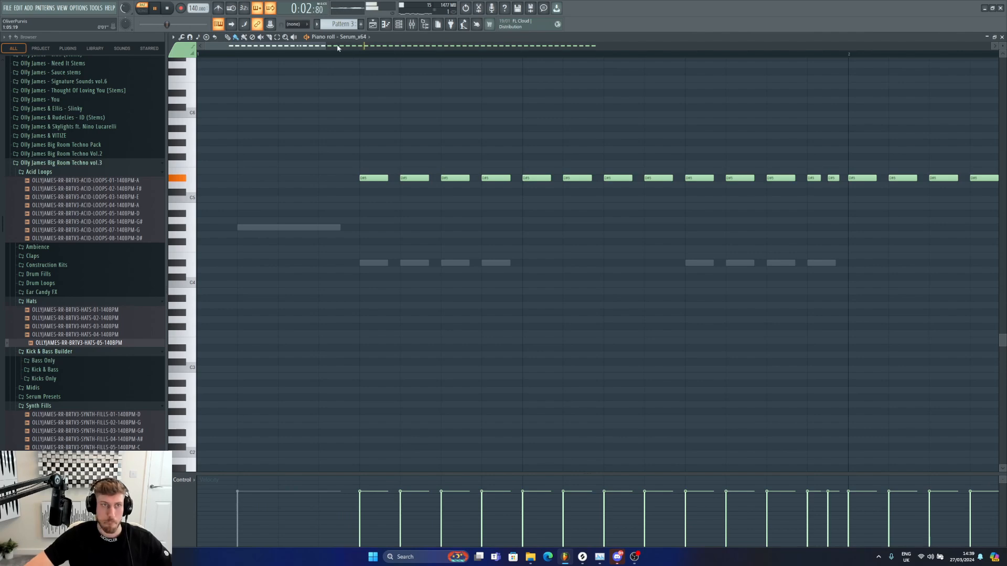
{"action": "left_click_drag", "start_coordinate": [326, 45], "coordinate": [671, 46]}
{"action": "right_click", "coordinate": [539, 178]}
{"action": "right_click", "coordinate": [549, 178]}
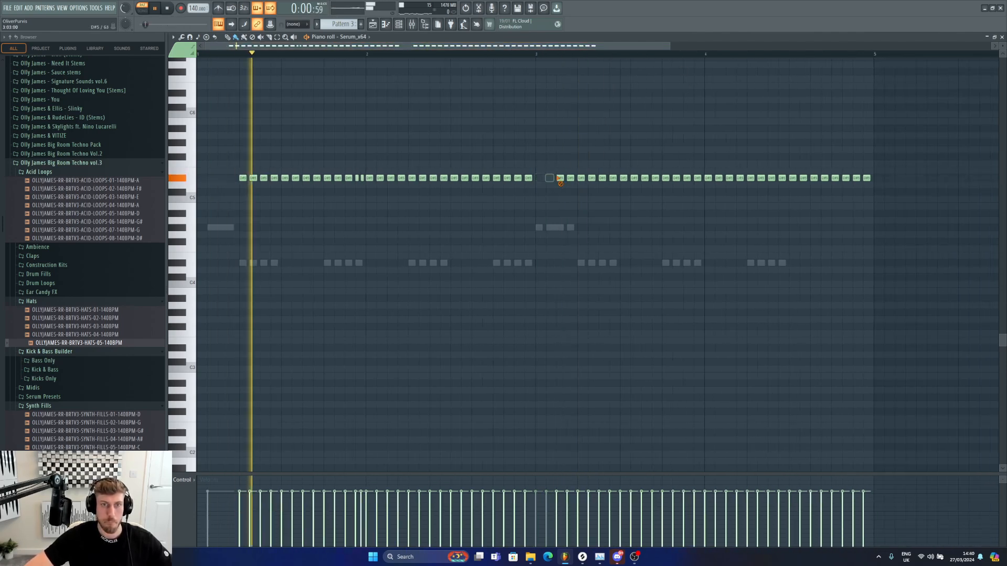
{"action": "right_click", "coordinate": [560, 178]}
{"action": "right_click", "coordinate": [571, 179]}
{"action": "left_click", "coordinate": [297, 24]}
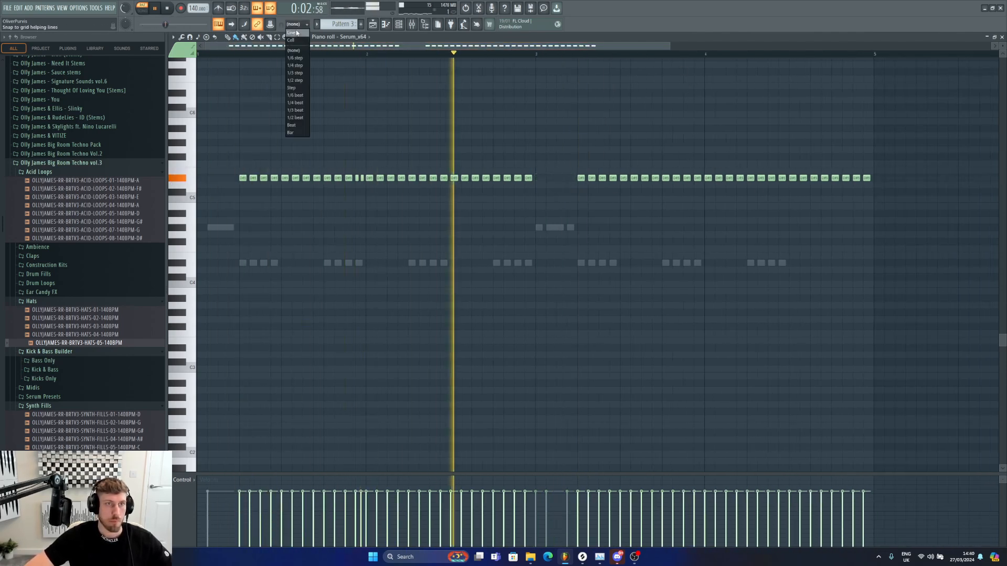
{"action": "left_click", "coordinate": [296, 33]}
Step: Return to the playlist and extend the Serum automation clips on Tracks 17 to 19 through bars 17 to 25
{"action": "key", "text": "space"}
{"action": "key", "text": "F5"}
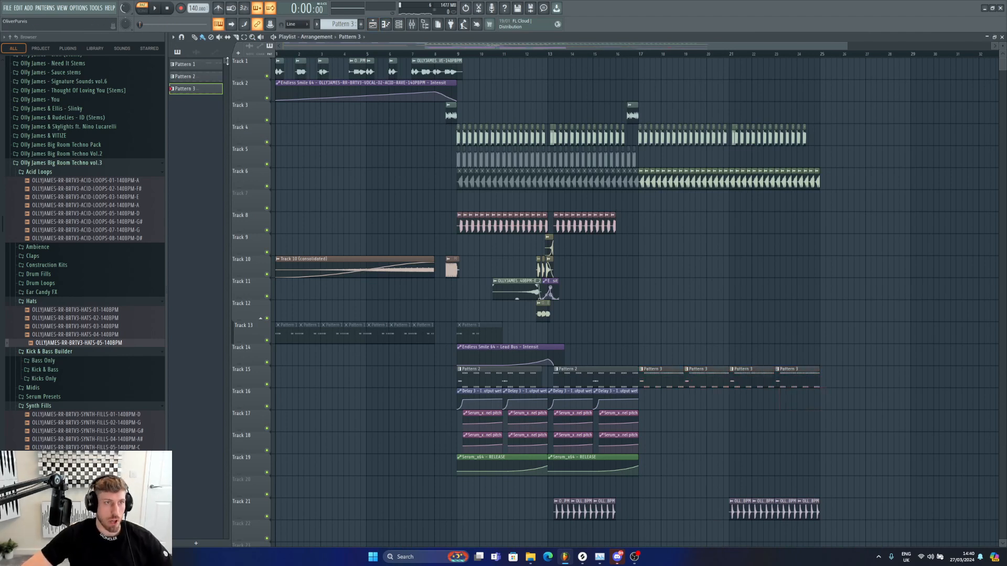
{"action": "left_click_drag", "start_coordinate": [656, 451], "coordinate": [647, 398]}
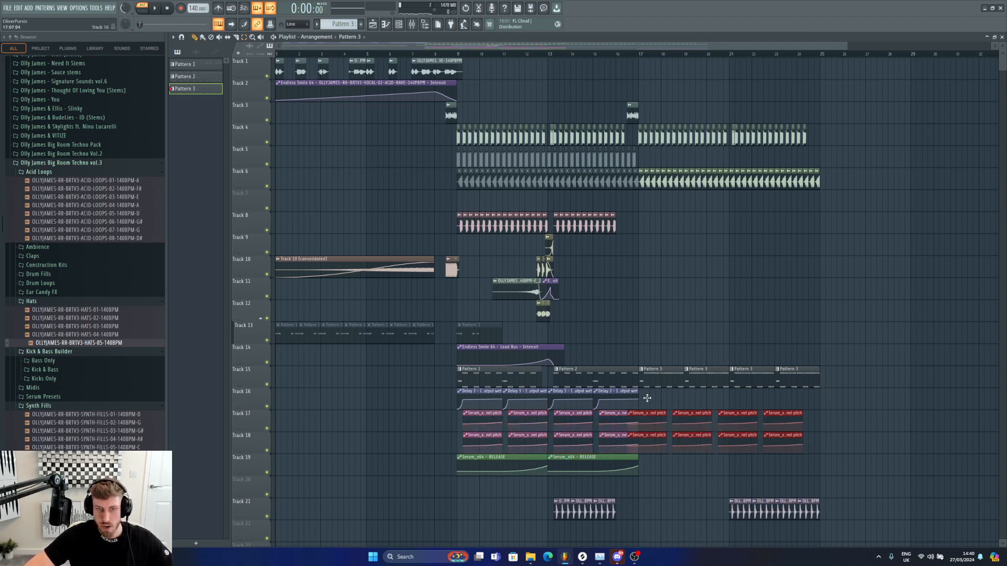
{"action": "left_click", "coordinate": [619, 458]}
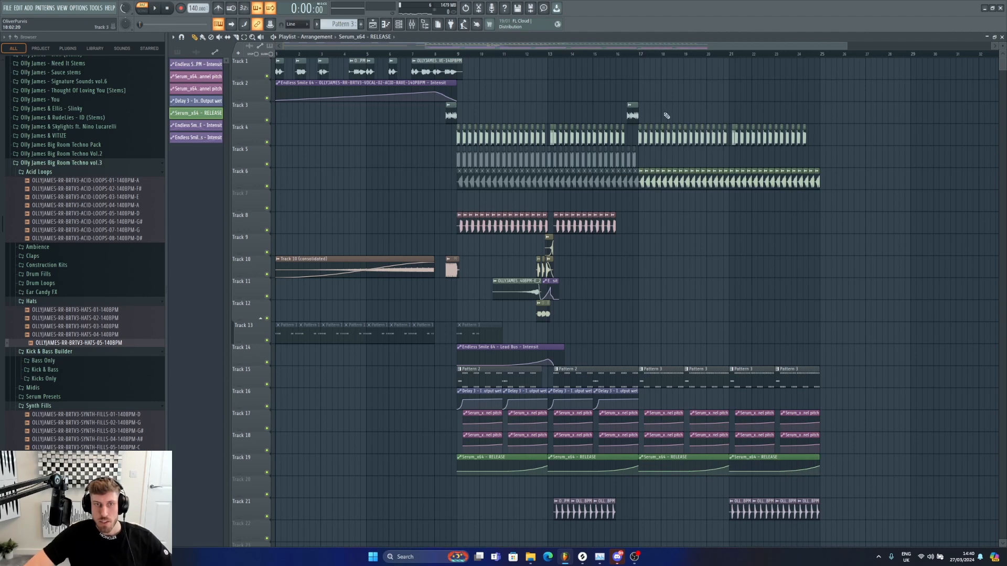
Step: Play the arrangement from bar 16 to review the new section
{"action": "left_click", "coordinate": [605, 52]}
{"action": "key", "text": "space"}
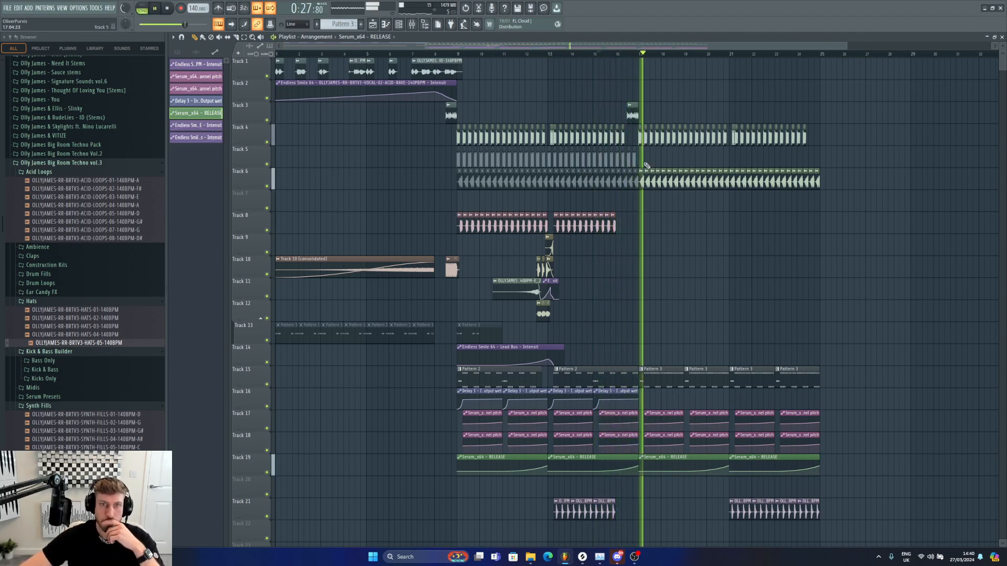
{"action": "right_click", "coordinate": [618, 139]}
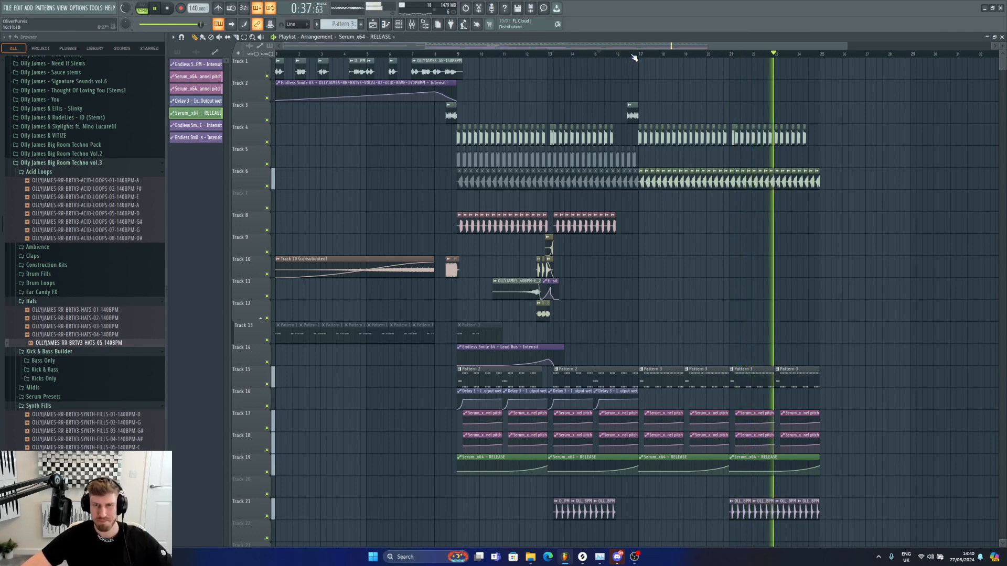
{"action": "key", "text": "space"}
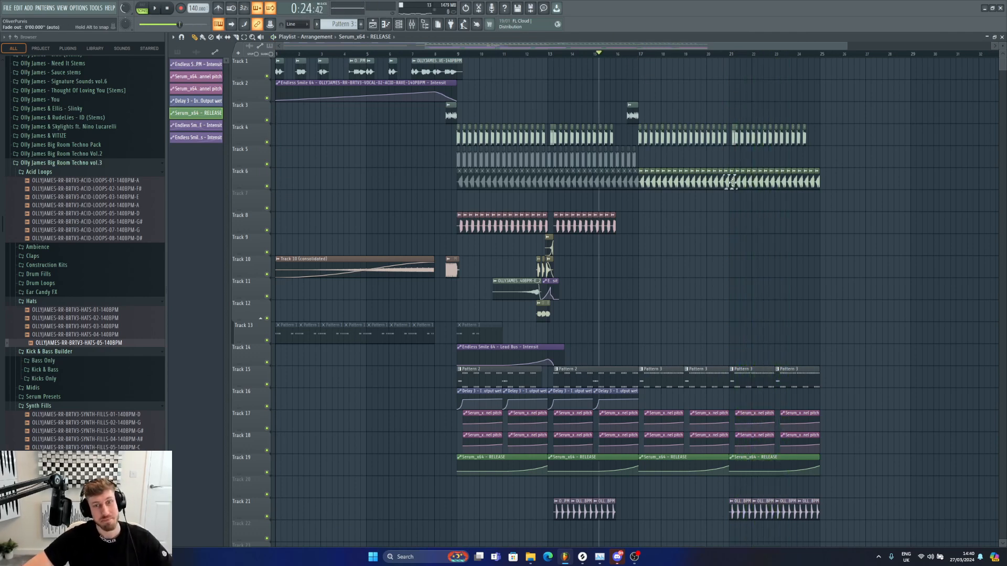
{"action": "key", "text": "space"}
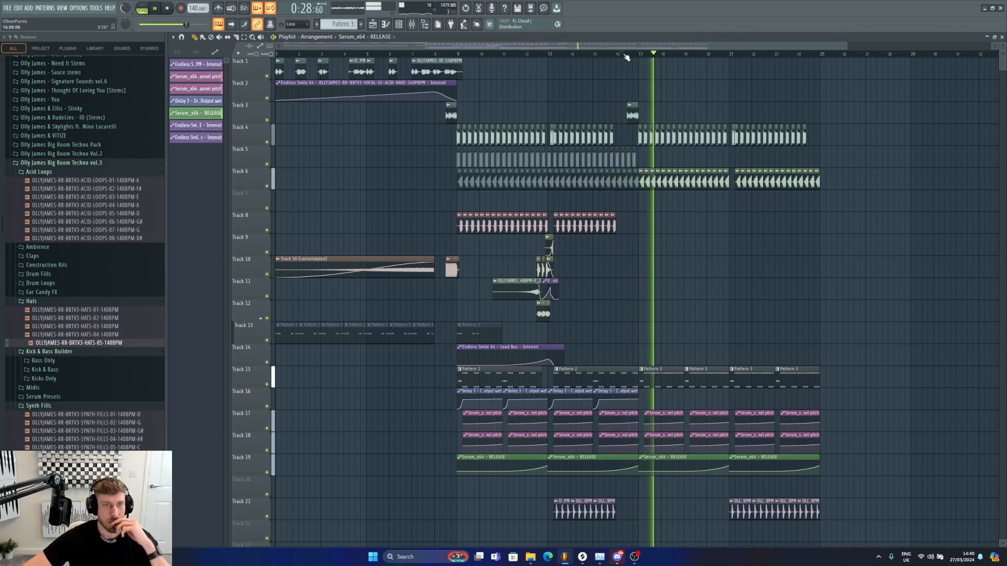
Step: Trim the bass clip on Track 6 so it ends at bar 21, then play it back
{"action": "double_click", "coordinate": [728, 173]}
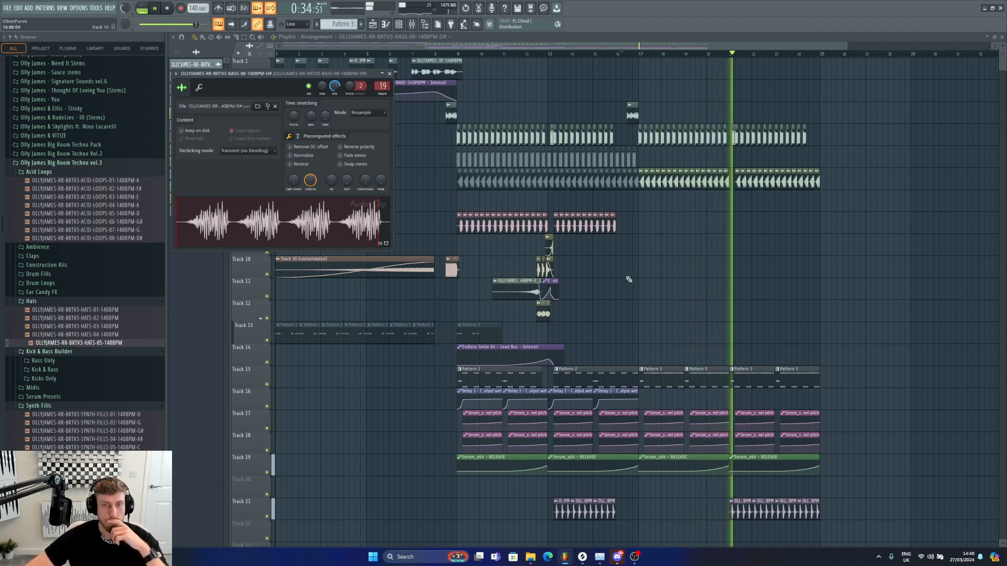
{"action": "key", "text": "Escape"}
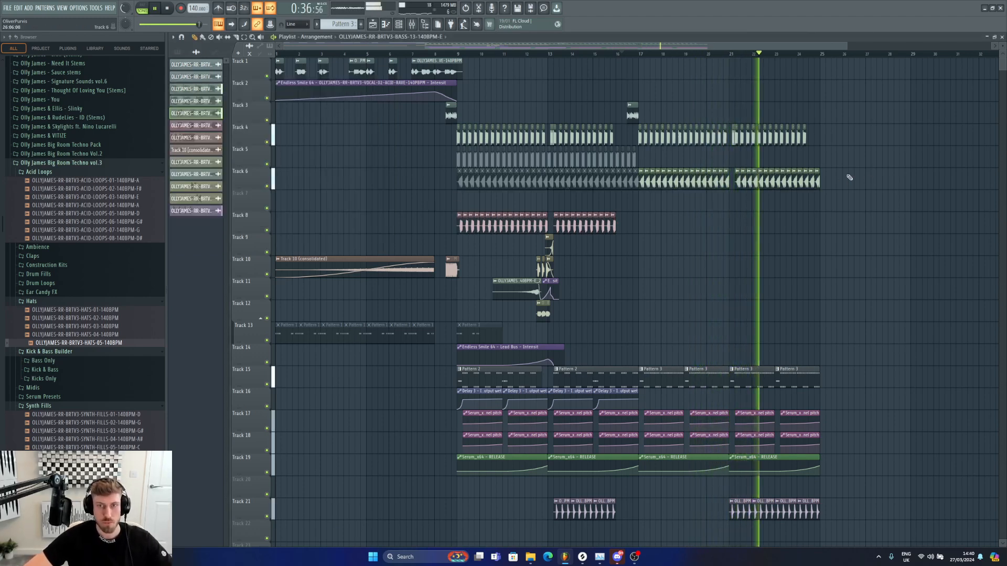
{"action": "left_click_drag", "start_coordinate": [848, 176], "coordinate": [735, 181]}
{"action": "key", "text": "space"}
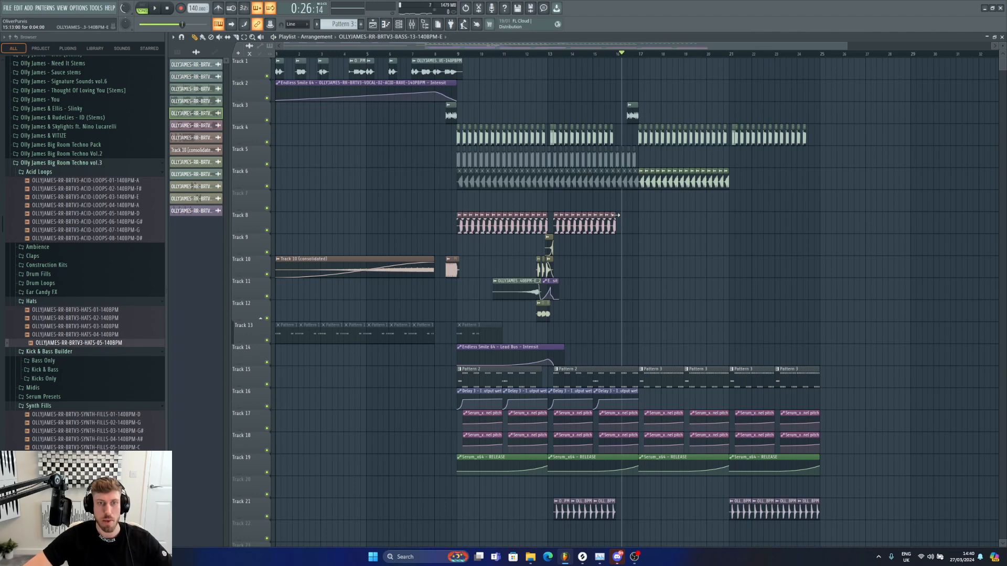
Step: Try placing a kick clip on Track 8 at bar 21, listen, then remove it
{"action": "left_click", "coordinate": [751, 224]}
{"action": "key", "text": "space"}
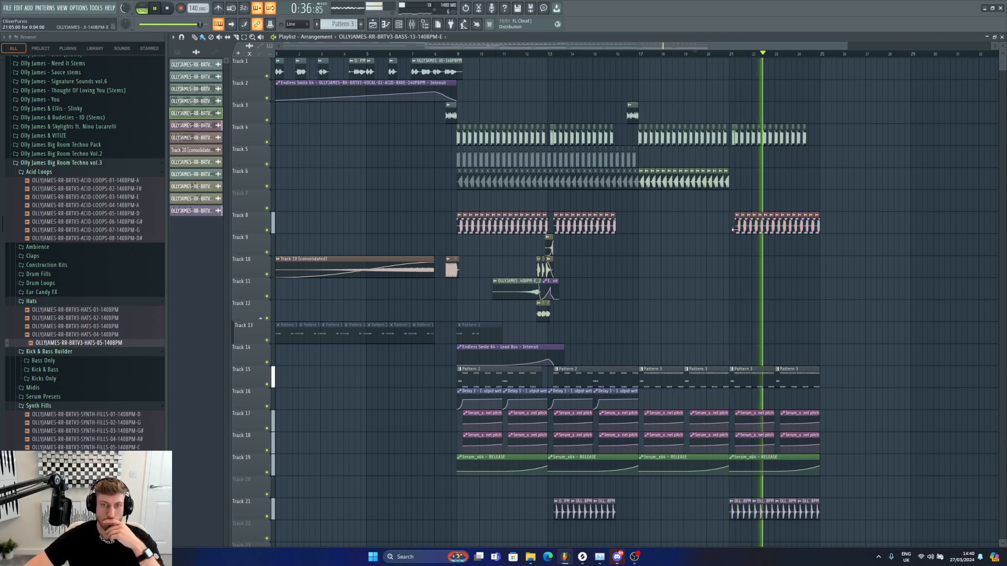
{"action": "right_click", "coordinate": [817, 228]}
{"action": "right_click", "coordinate": [744, 227]}
{"action": "key", "text": "space"}
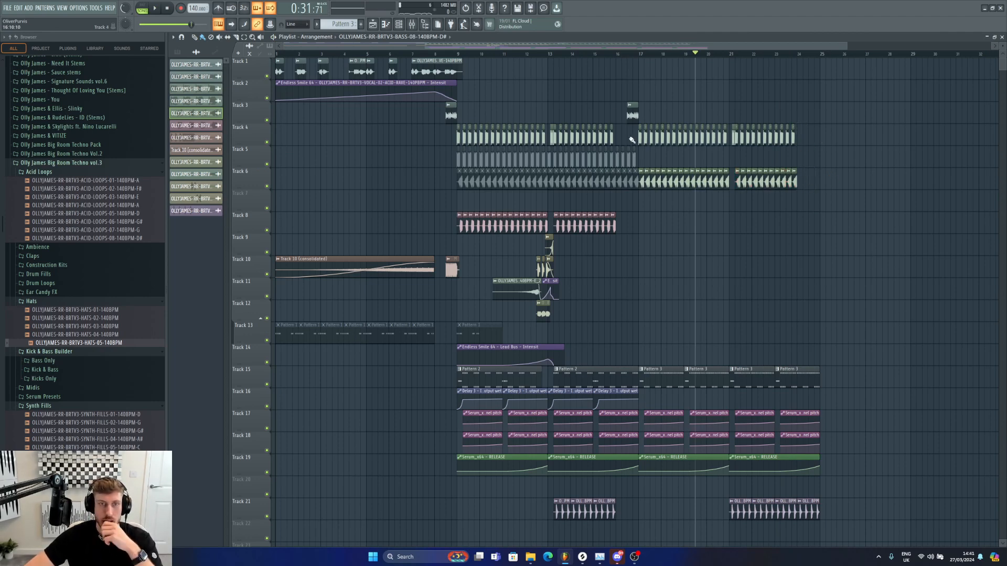
Step: Inspect Pattern 2's synth shot notes in the piano roll and play the arrangement from bar 9
{"action": "scroll", "coordinate": [749, 466], "scroll_direction": "down", "scroll_amount": 5}
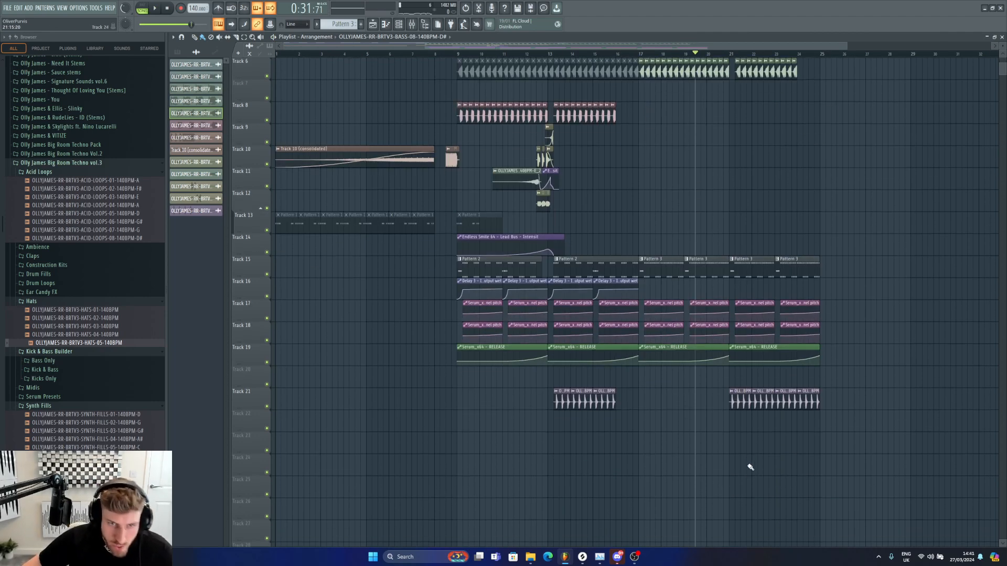
{"action": "double_click", "coordinate": [493, 267]}
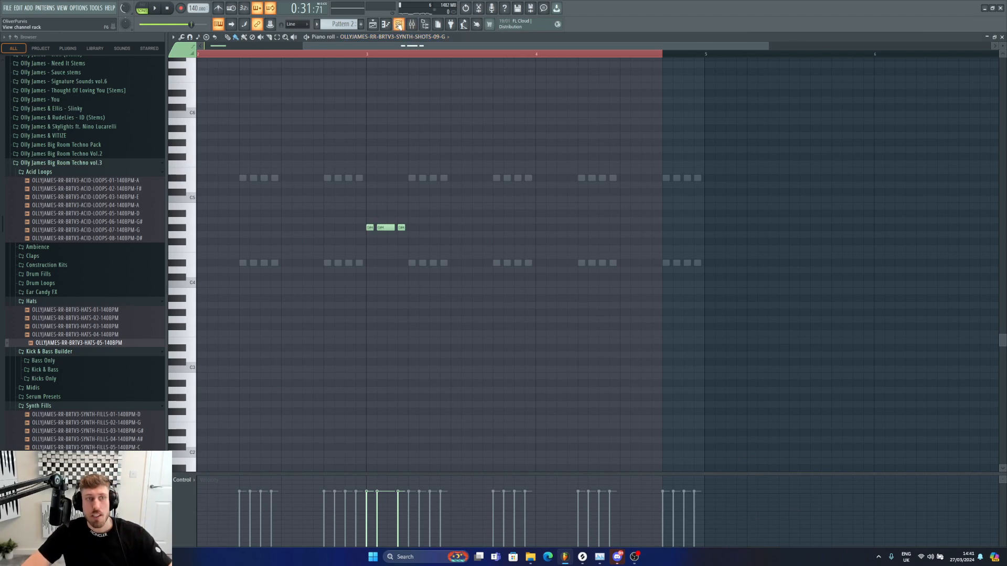
{"action": "left_click", "coordinate": [399, 25]}
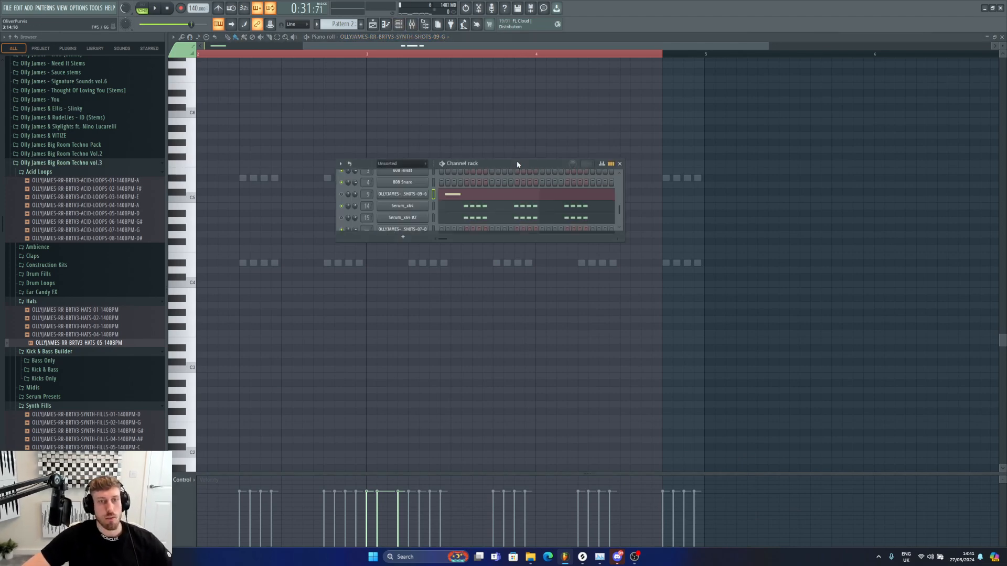
{"action": "right_click", "coordinate": [427, 194]}
{"action": "left_click", "coordinate": [440, 195]}
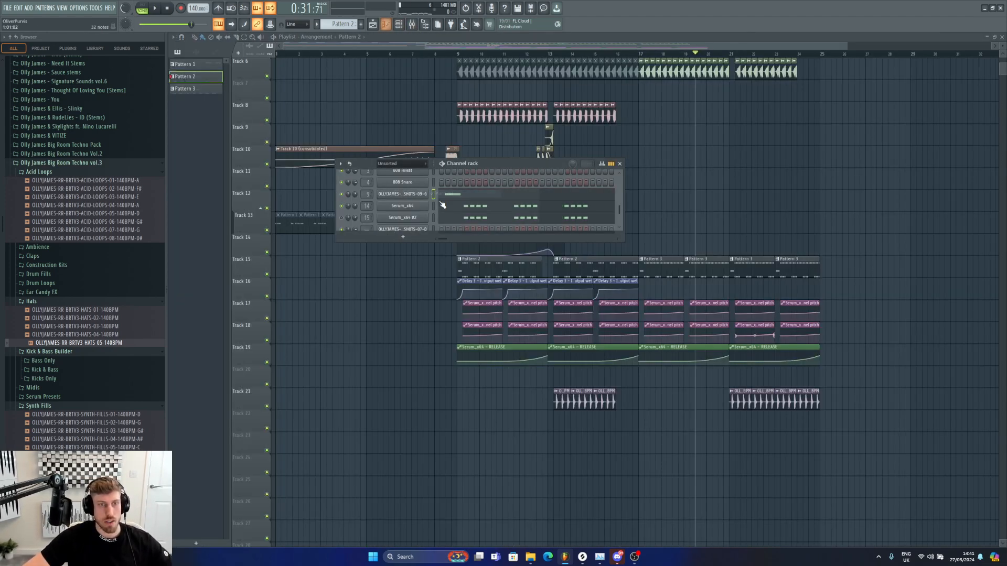
{"action": "left_click", "coordinate": [457, 55]}
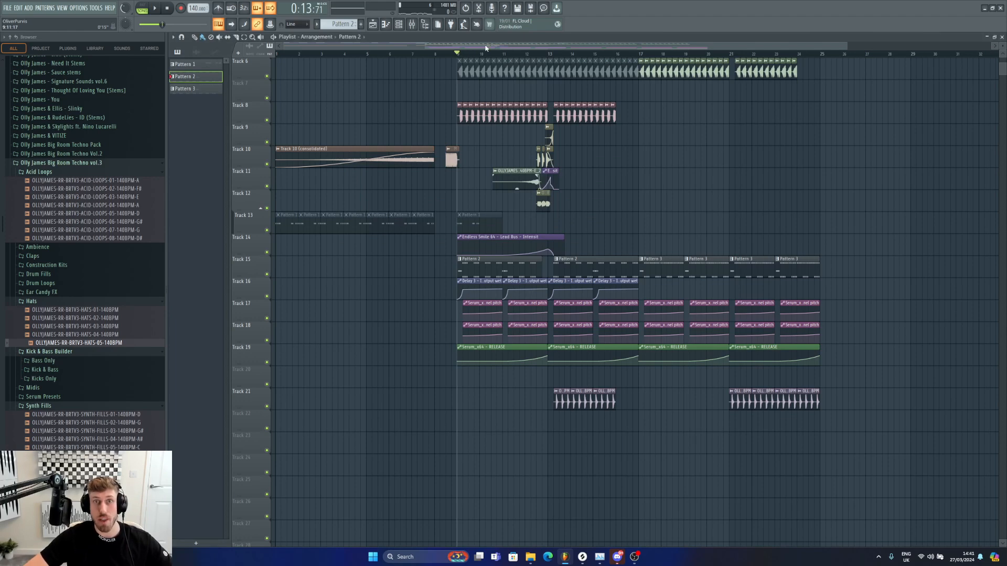
{"action": "key", "text": "space"}
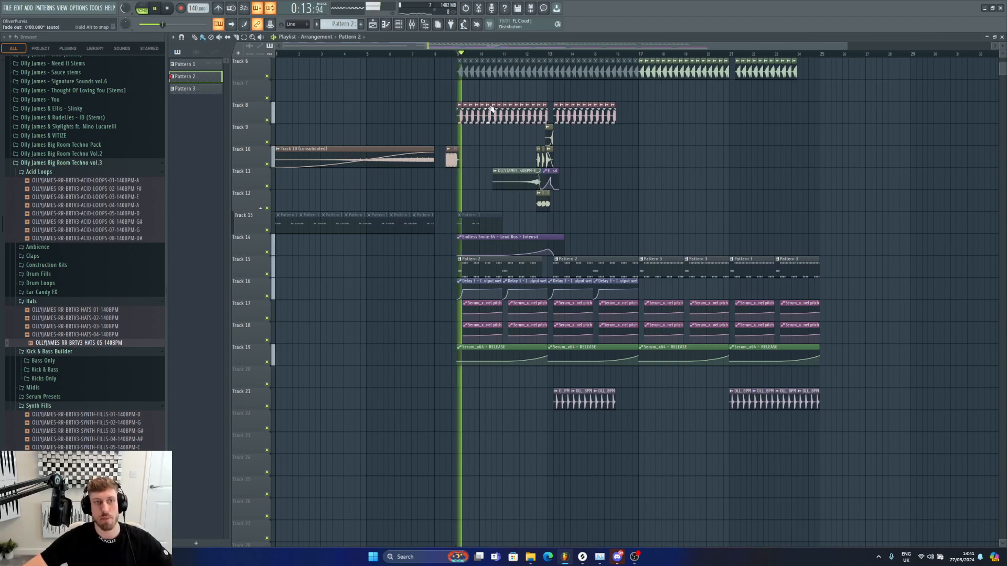
Step: Review the Main Synth's Serum patch, then add a kHs Haas effect to the Scratch Synth mixer insert
{"action": "key", "text": "F7"}
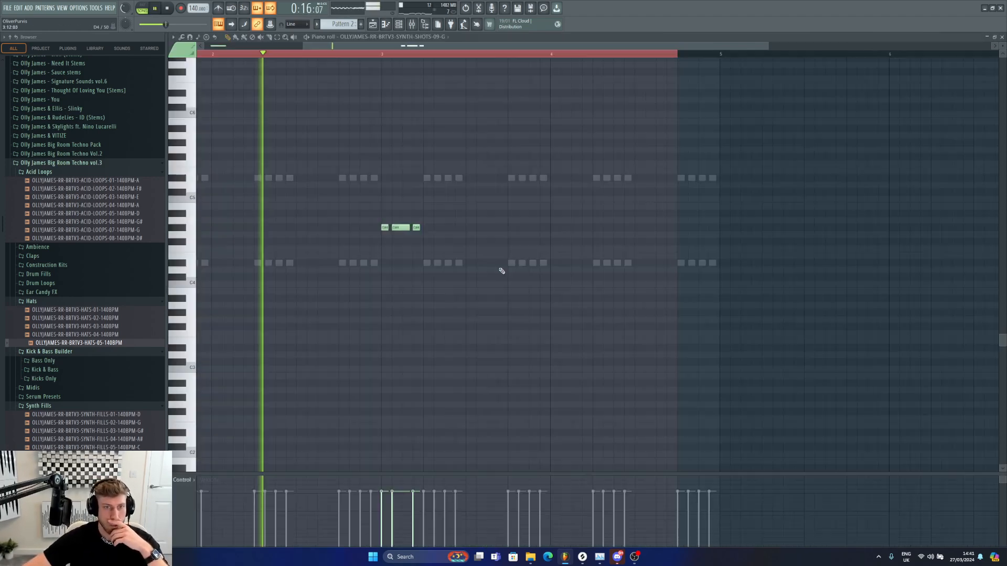
{"action": "key", "text": "F6"}
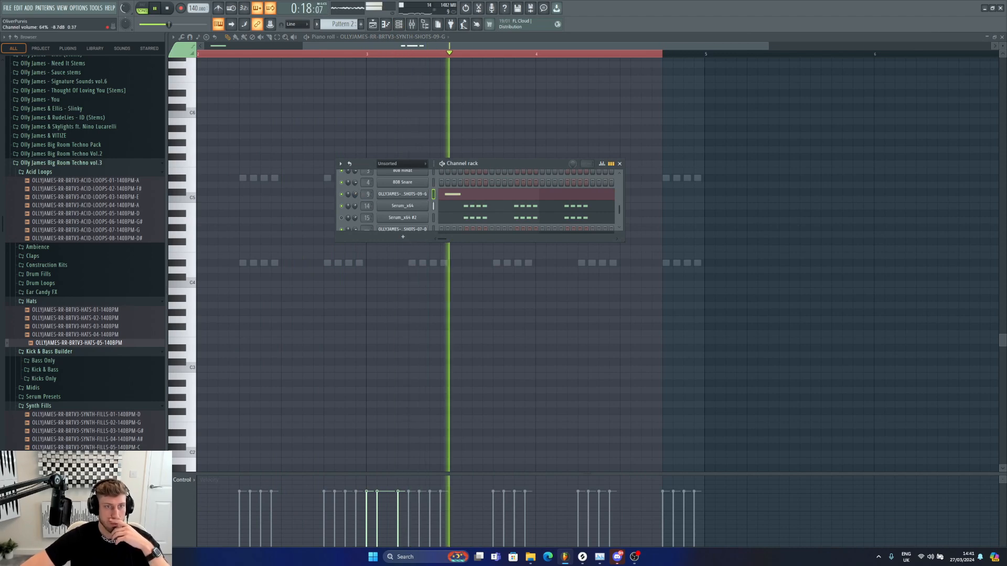
{"action": "left_click", "coordinate": [402, 205]}
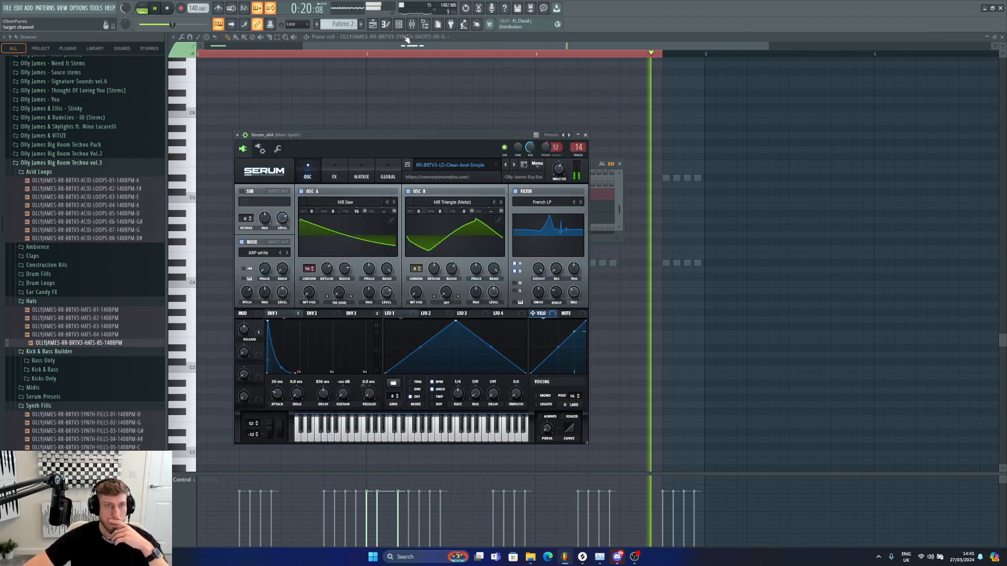
{"action": "left_click", "coordinate": [412, 24]}
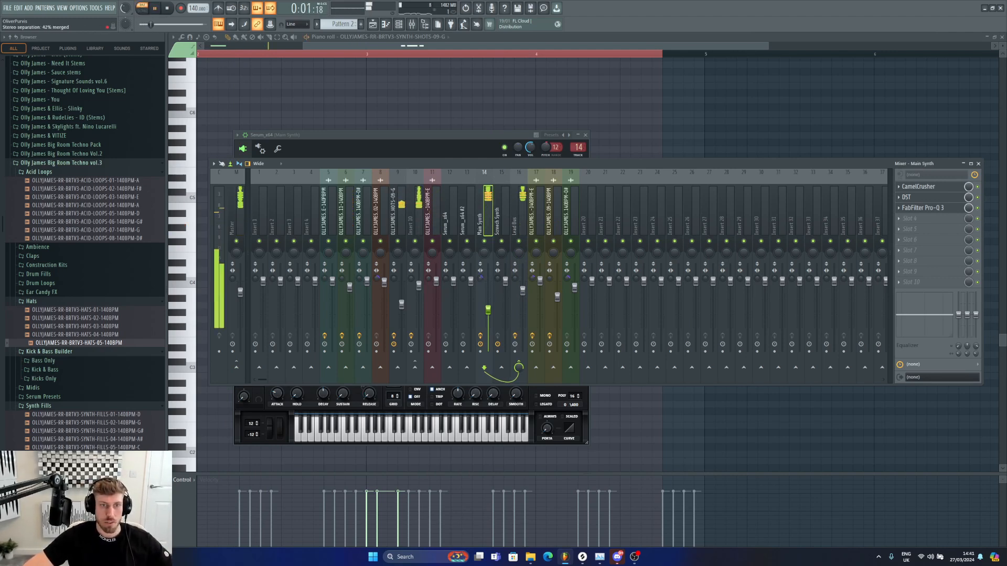
{"action": "key", "text": "space"}
{"action": "left_click", "coordinate": [505, 259]}
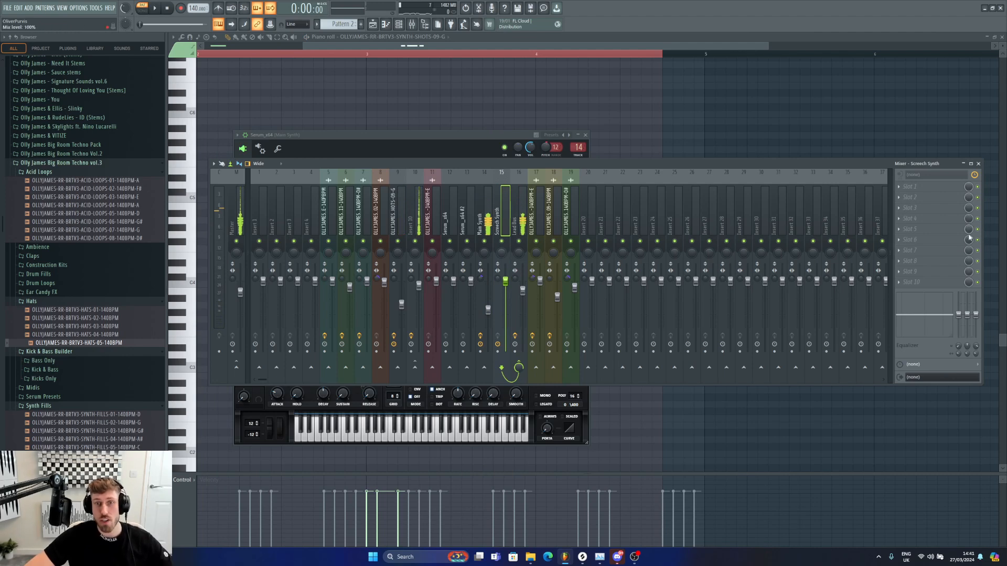
{"action": "left_click", "coordinate": [939, 250]}
{"action": "left_click", "coordinate": [712, 305]}
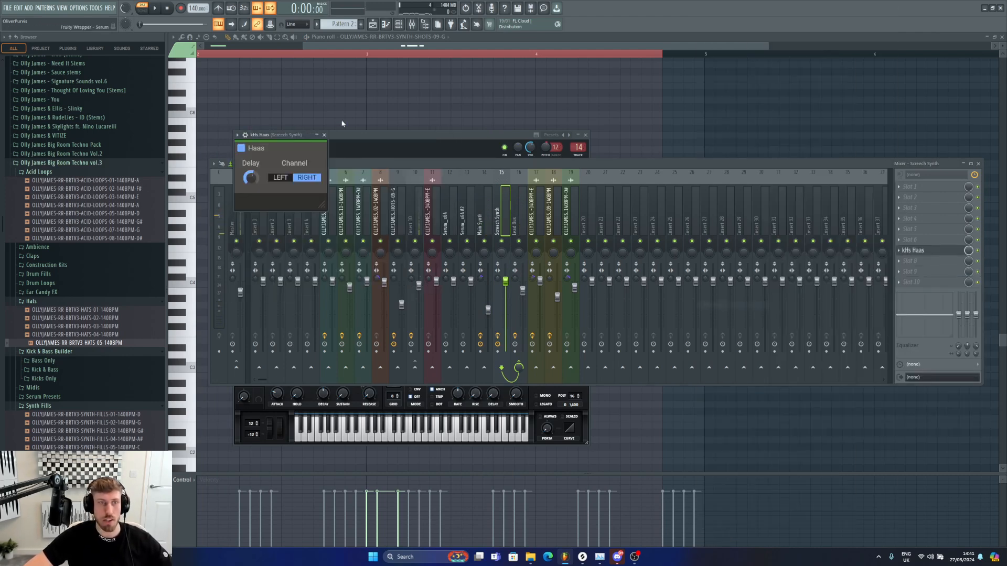
Step: Open the Serum_x64 #2 channel's notes in the piano roll
{"action": "left_click", "coordinate": [398, 24]}
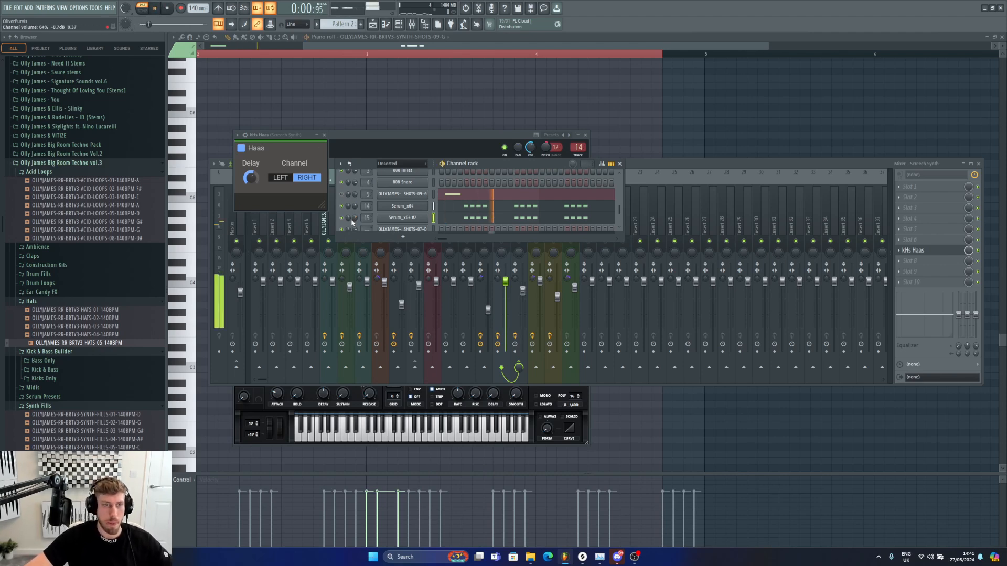
{"action": "right_click", "coordinate": [424, 216]}
{"action": "left_click", "coordinate": [465, 218]}
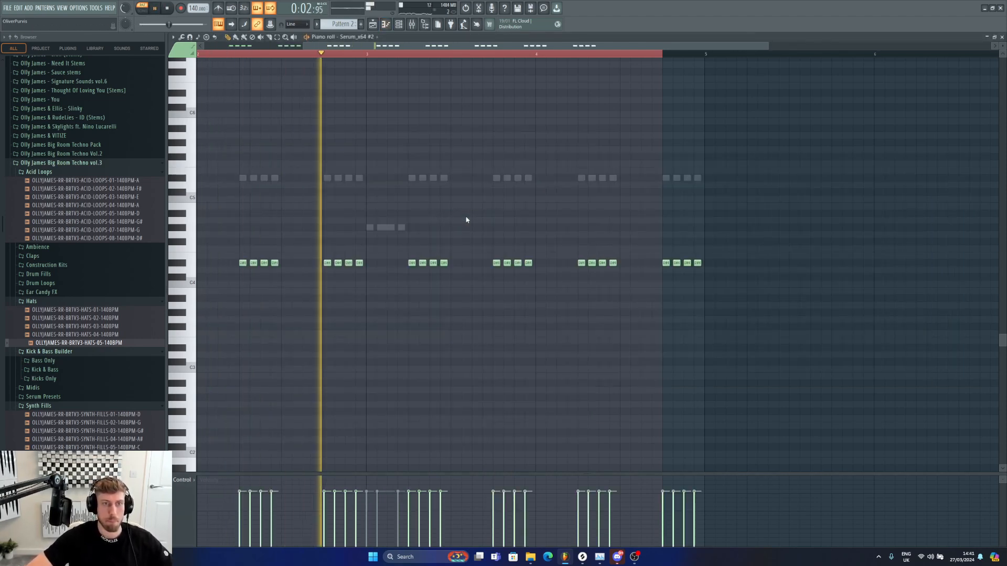
Step: Set the Scratch Synth Serum's Env1 attack to 26 ms to match the Main Synth
{"action": "left_click", "coordinate": [398, 24]}
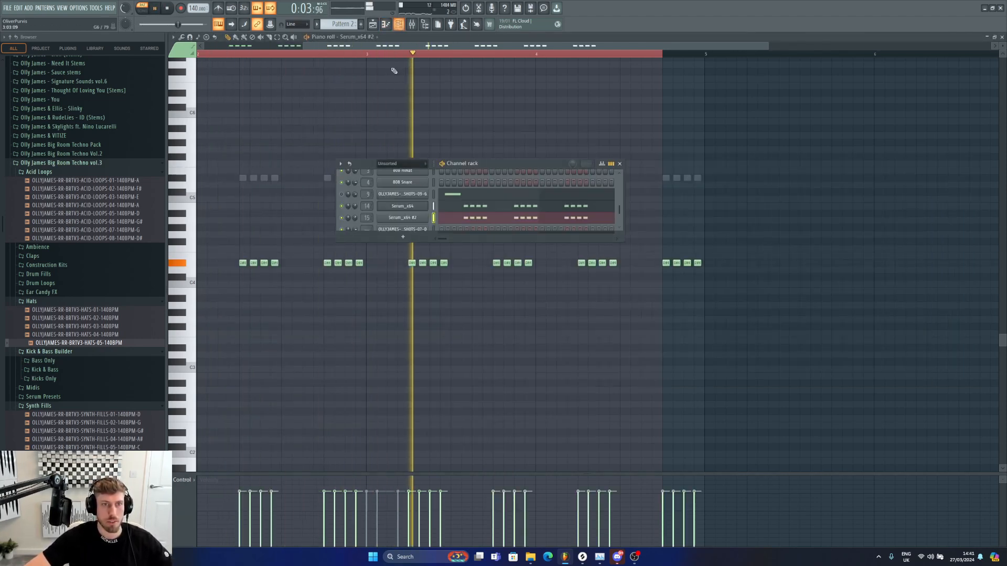
{"action": "left_click", "coordinate": [424, 216]}
{"action": "key", "text": "space"}
{"action": "left_click_drag", "start_coordinate": [380, 157], "coordinate": [675, 137]}
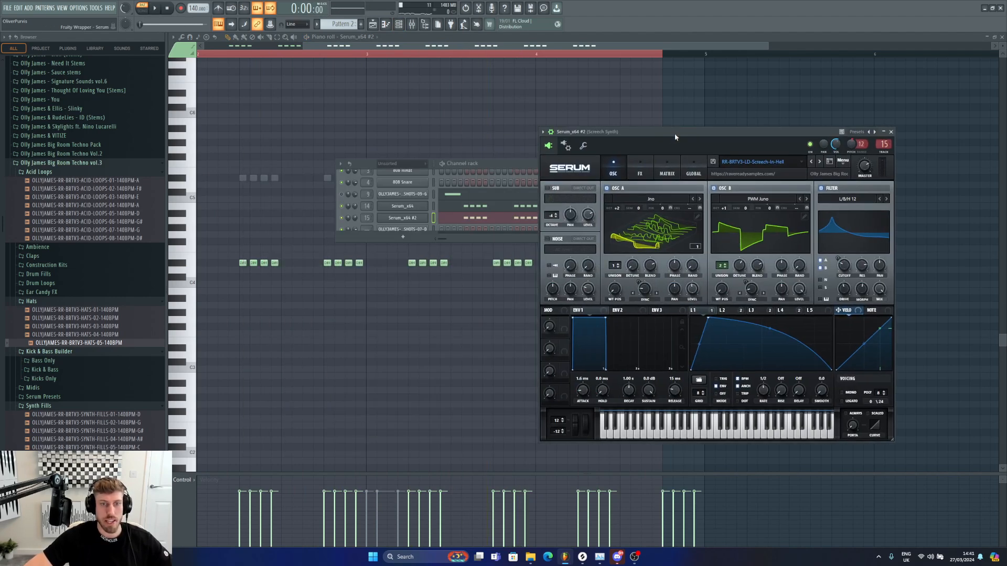
{"action": "left_click", "coordinate": [343, 208]}
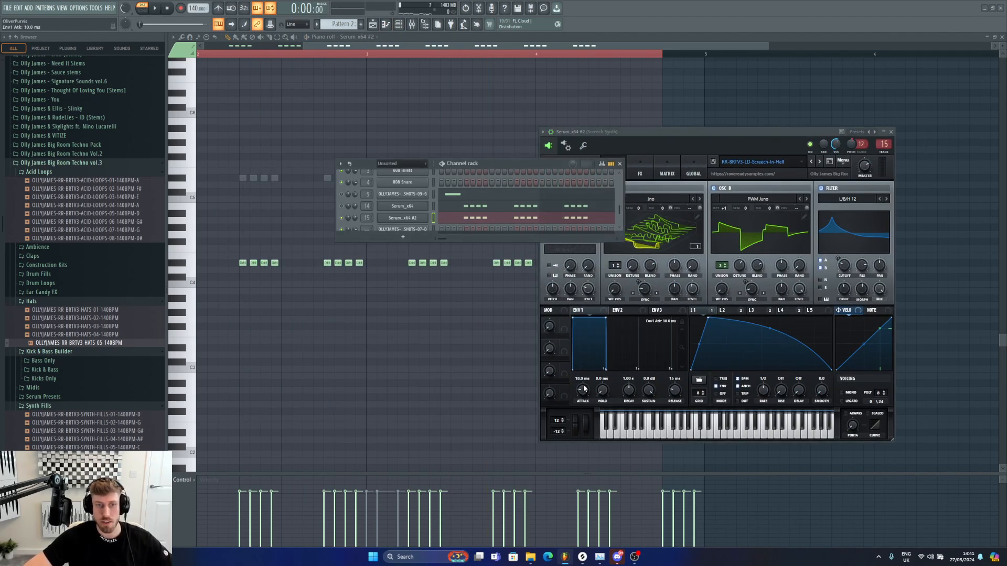
{"action": "left_click", "coordinate": [414, 207]}
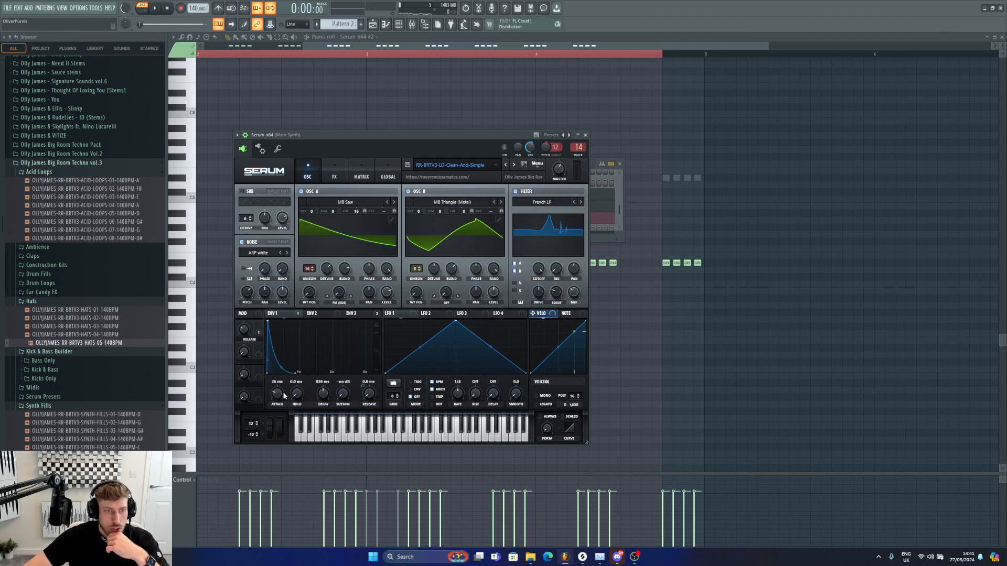
{"action": "left_click", "coordinate": [402, 26]}
{"action": "left_click", "coordinate": [423, 219]}
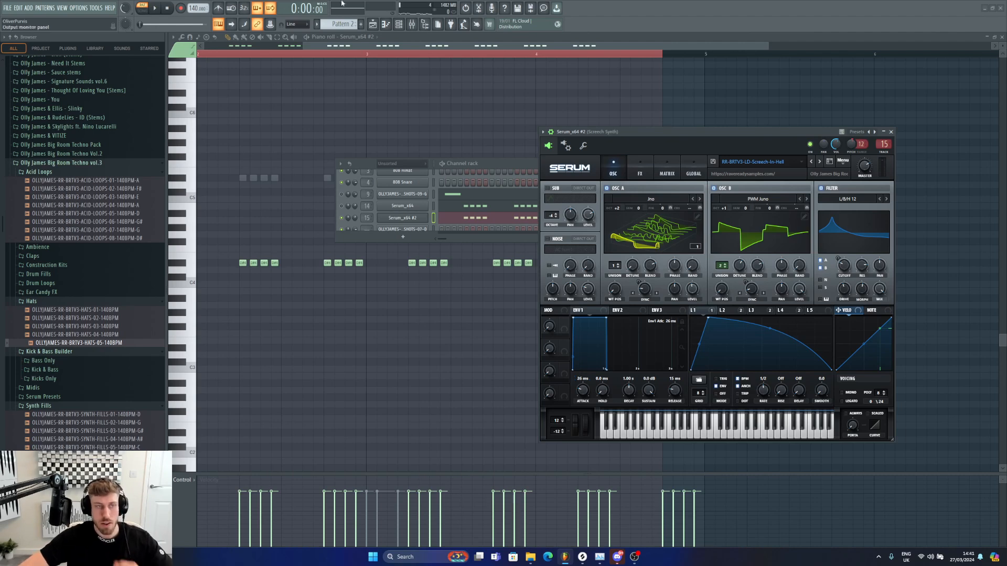
{"action": "left_click", "coordinate": [352, 224]}
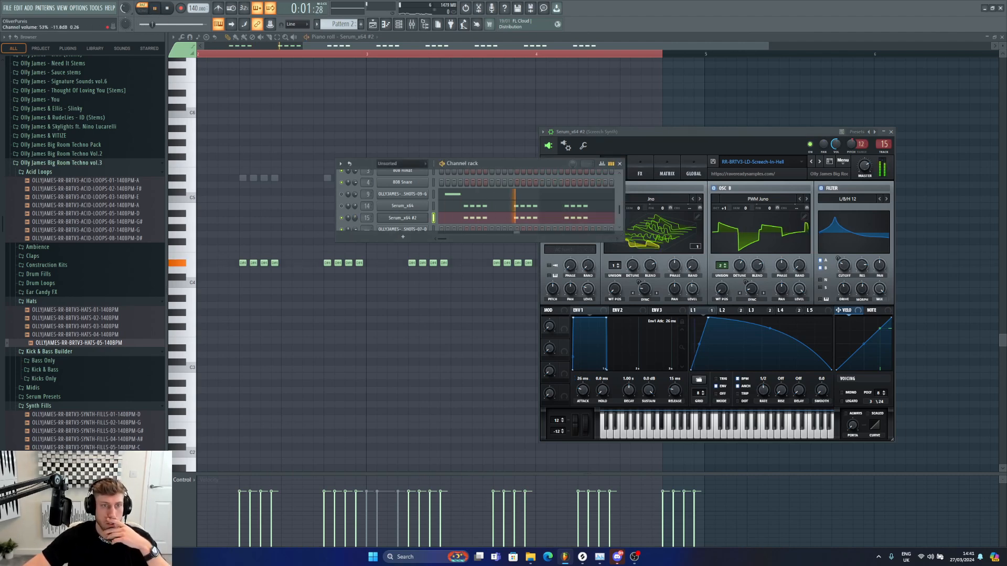
Step: Copy the CamelCrusher effect from the Main Synth insert onto the Scratch Synth insert
{"action": "key", "text": "F9"}
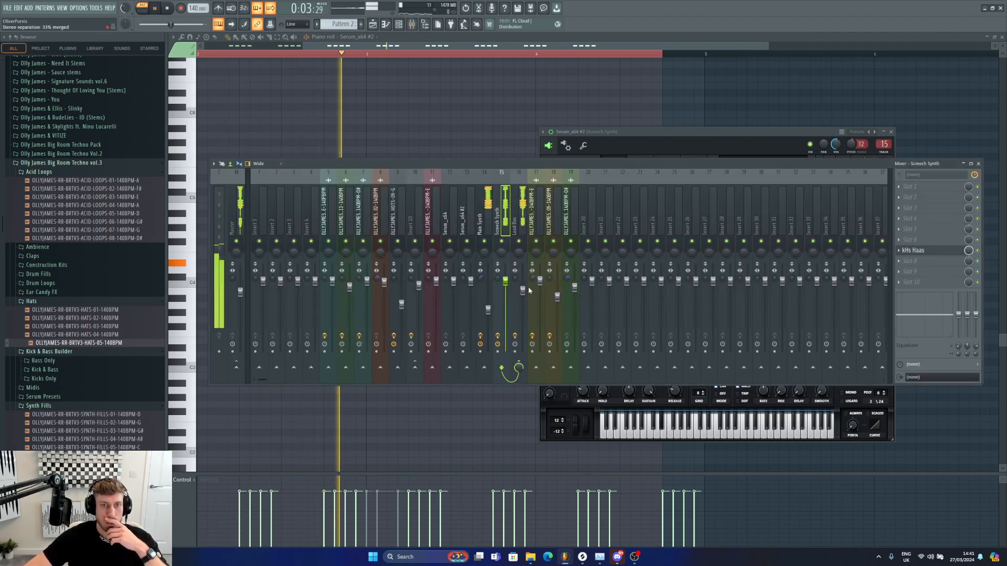
{"action": "key", "text": "space"}
{"action": "left_click", "coordinate": [489, 212]}
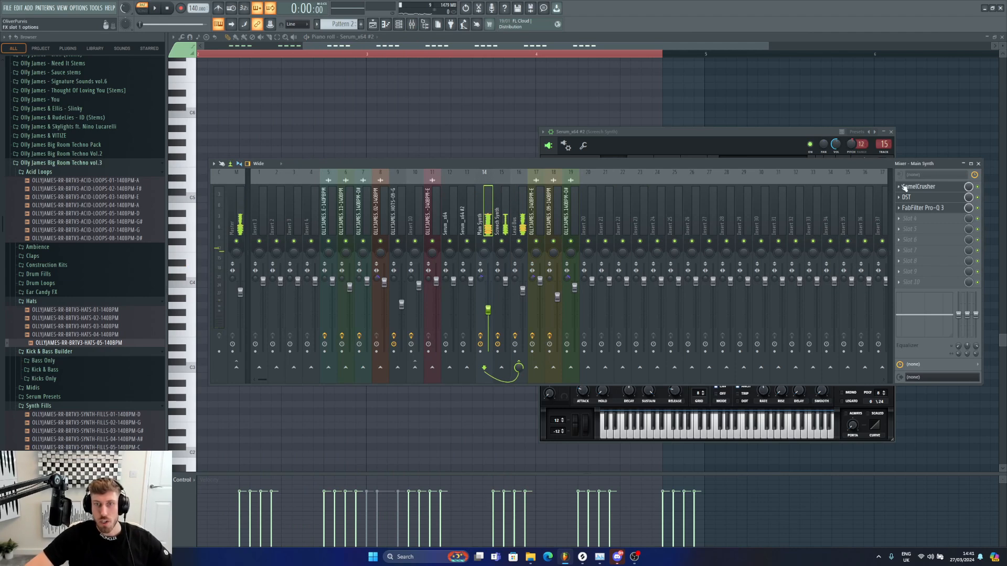
{"action": "left_click", "coordinate": [904, 188]}
{"action": "left_click_drag", "start_coordinate": [926, 235], "coordinate": [500, 218]}
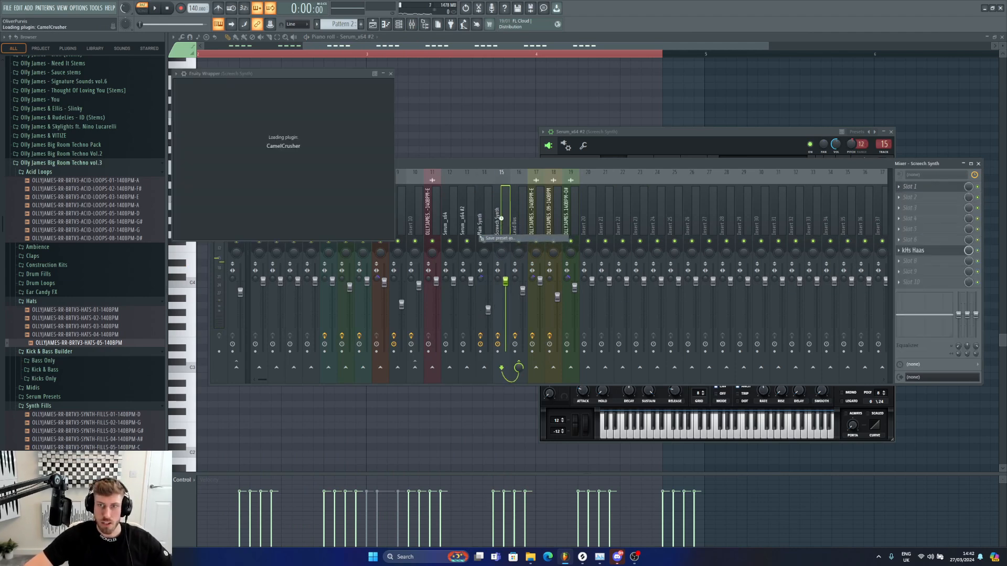
Step: Add FabFilter Pro-Q 3 to the next effect slot of the Scratch Synth insert
{"action": "key", "text": "space"}
{"action": "left_click", "coordinate": [952, 207]}
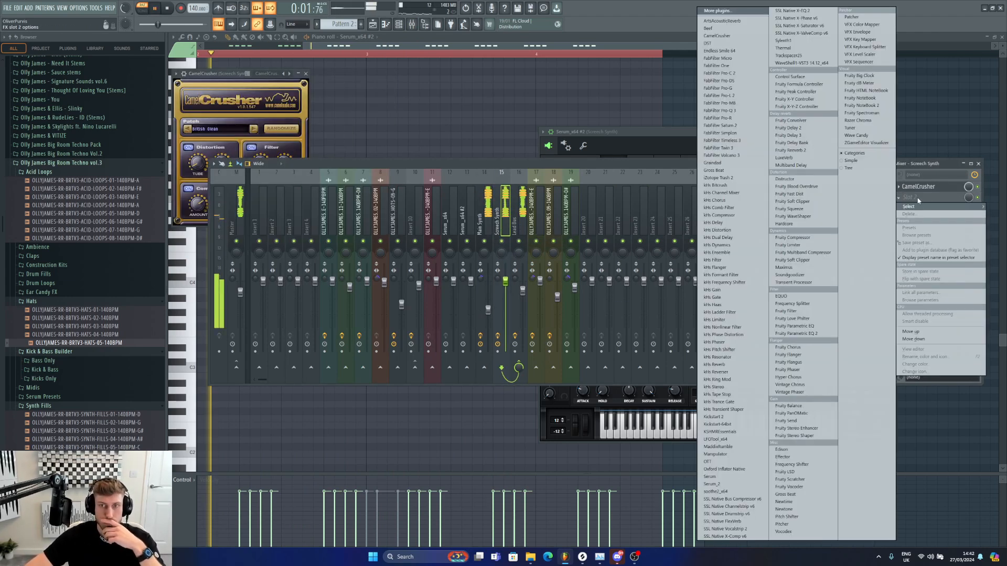
{"action": "left_click", "coordinate": [734, 110]}
{"action": "left_click", "coordinate": [579, 168]}
{"action": "key", "text": "space"}
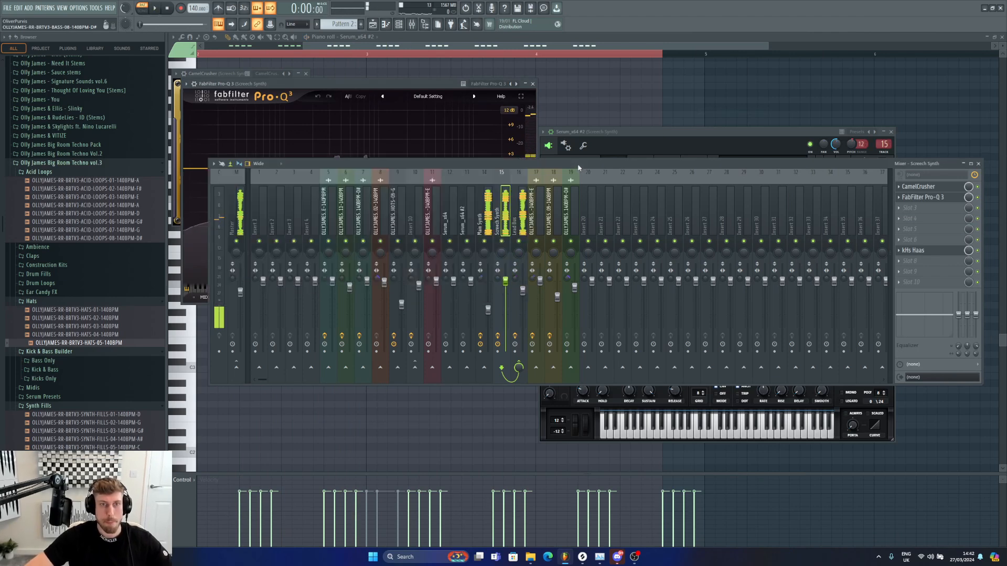
Step: Create a 36 dB/oct high-cut band in Pro-Q 3 at about 7300 Hz
{"action": "key", "text": "space"}
{"action": "left_click", "coordinate": [922, 198]}
{"action": "left_click", "coordinate": [922, 198]}
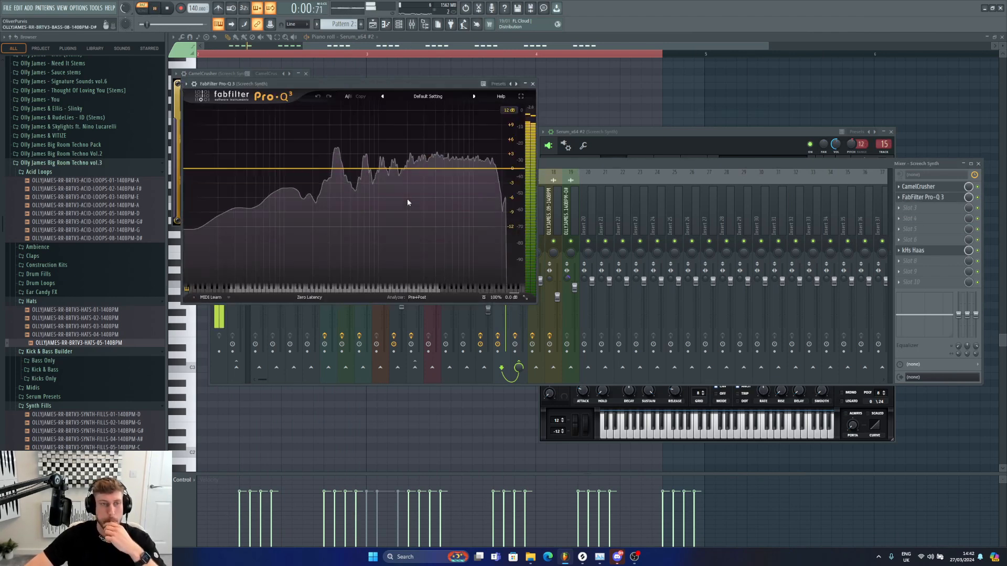
{"action": "left_click_drag", "start_coordinate": [499, 170], "coordinate": [477, 216]}
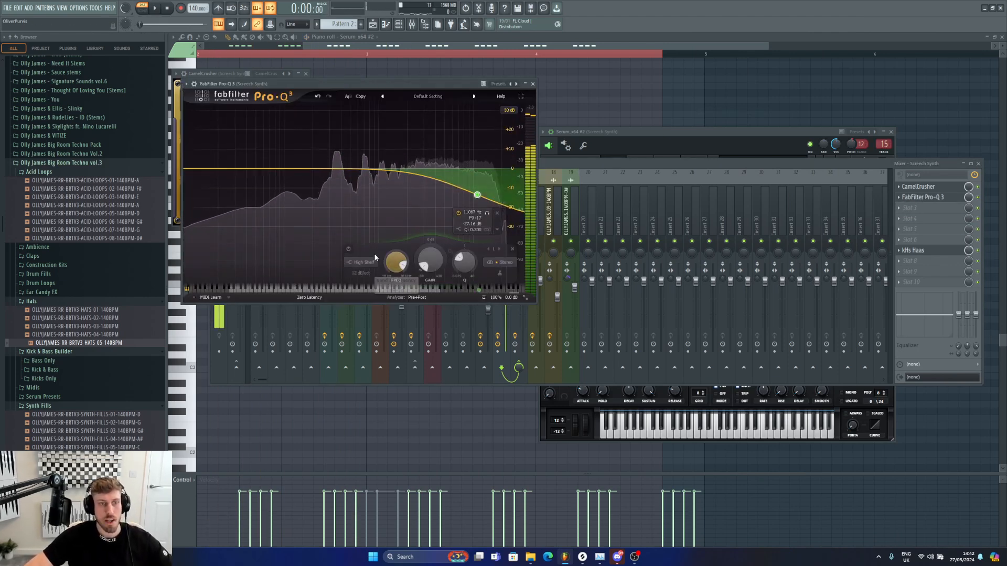
{"action": "key", "text": "space"}
{"action": "left_click", "coordinate": [362, 262]}
{"action": "left_click", "coordinate": [363, 220]}
{"action": "scroll", "coordinate": [477, 190], "scroll_direction": "up", "scroll_amount": 4}
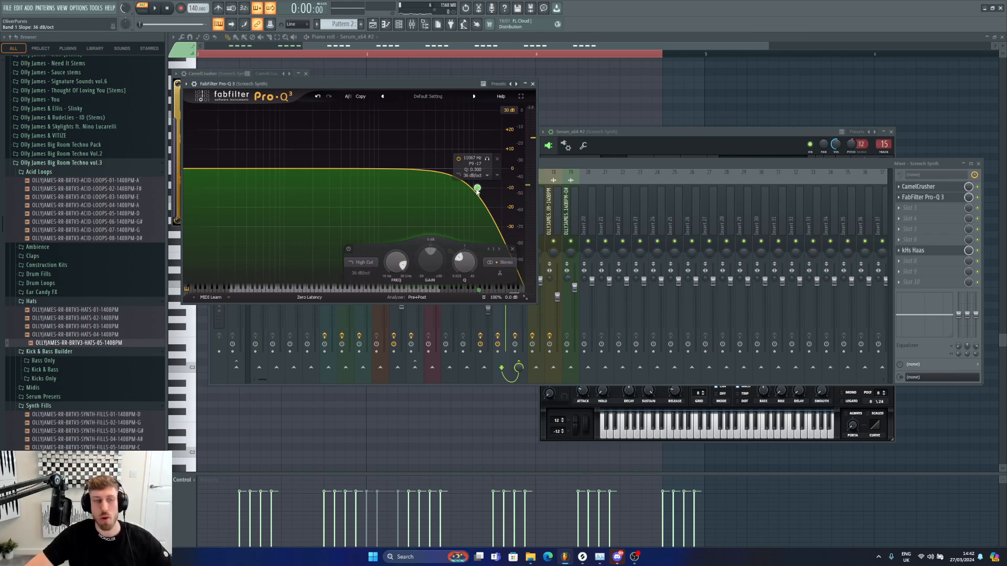
{"action": "left_click_drag", "start_coordinate": [477, 190], "coordinate": [459, 175]}
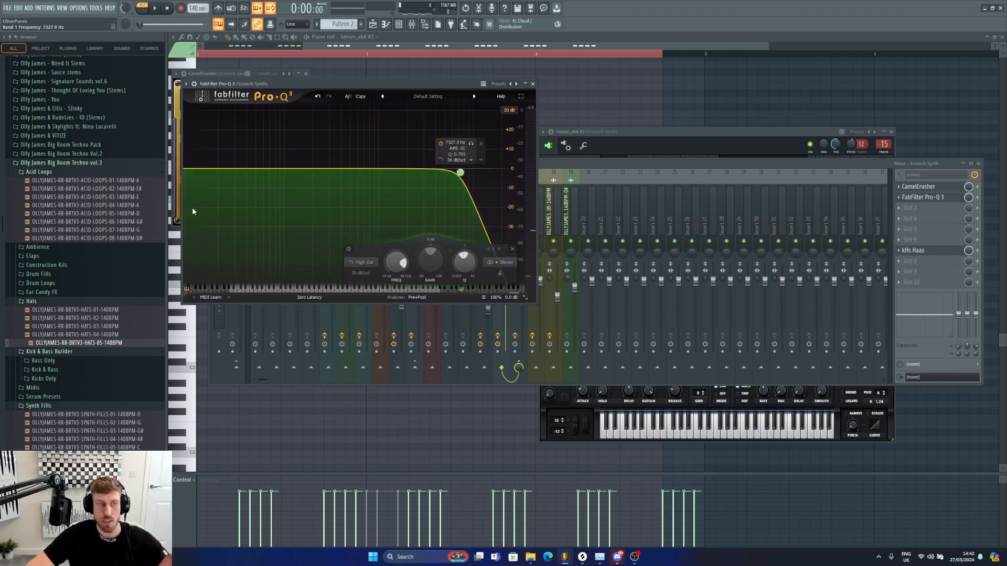
Step: Add a low-cut at about 136 Hz and move the high-cut to about 12 kHz
{"action": "double_click", "coordinate": [261, 191]}
{"action": "key", "text": "space"}
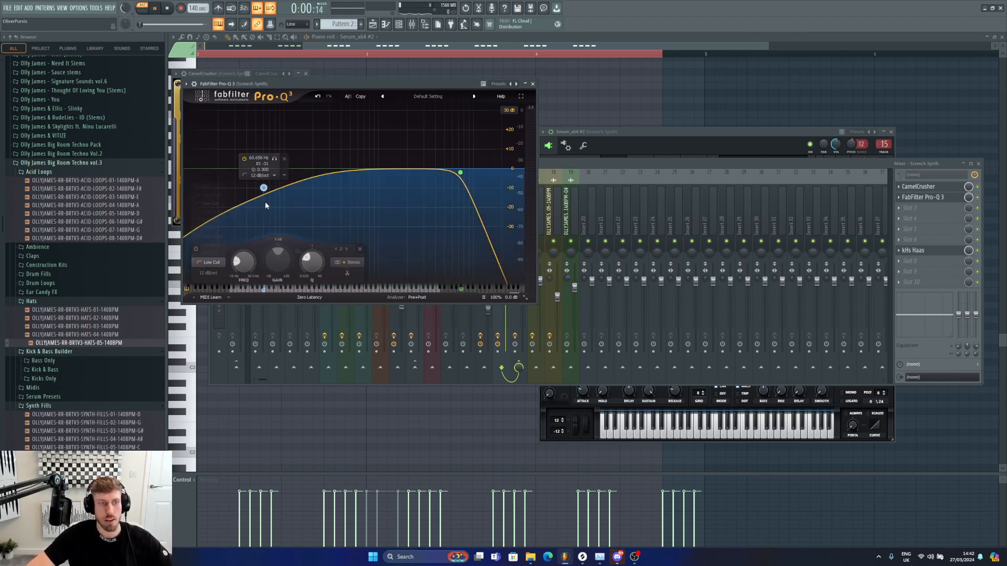
{"action": "scroll", "coordinate": [263, 188], "scroll_direction": "up", "scroll_amount": 6}
{"action": "left_click_drag", "start_coordinate": [263, 189], "coordinate": [296, 170]}
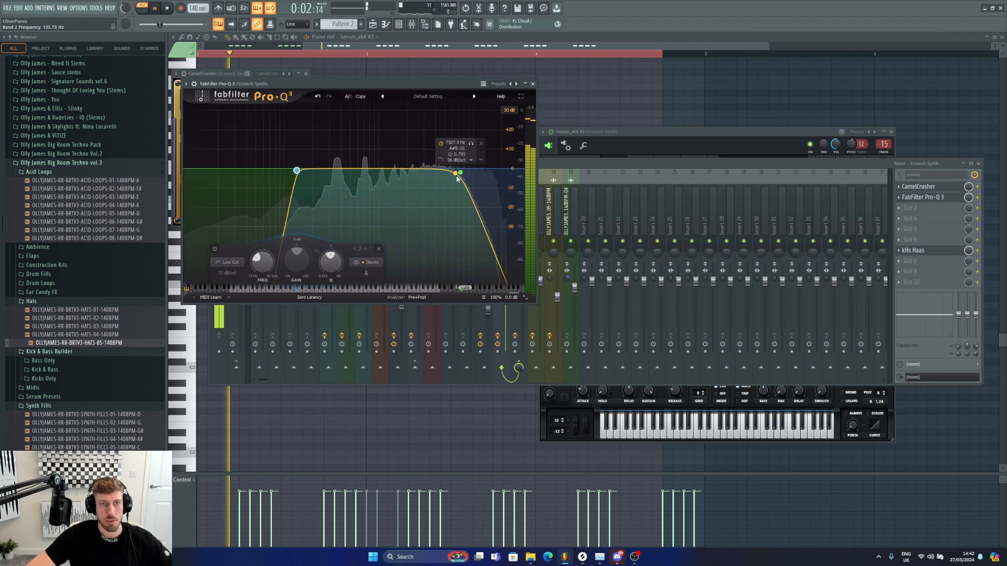
{"action": "left_click_drag", "start_coordinate": [456, 178], "coordinate": [480, 174]}
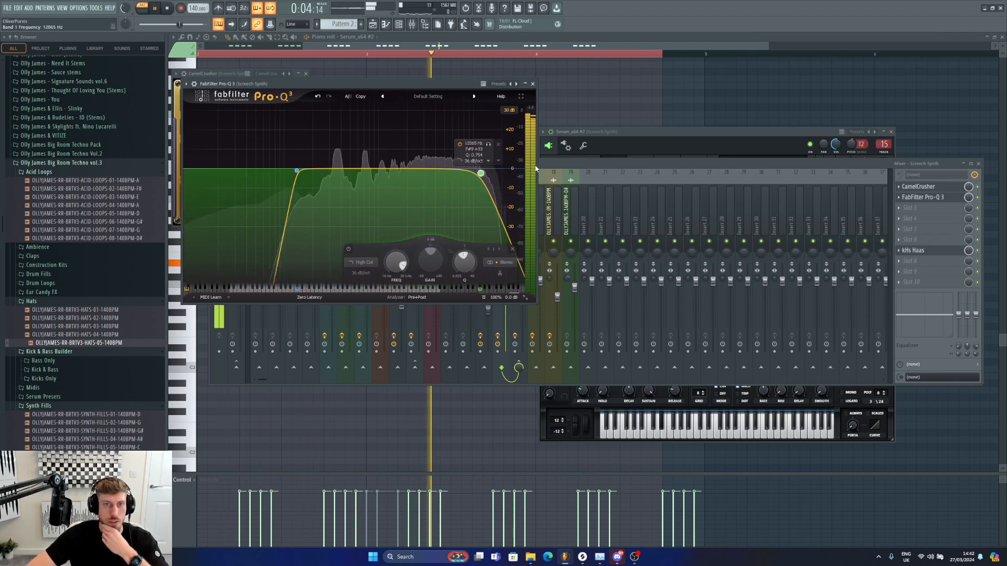
Step: Turn off the delay and reverb in the Scratch Synth Serum's FX section
{"action": "left_click", "coordinate": [400, 27]}
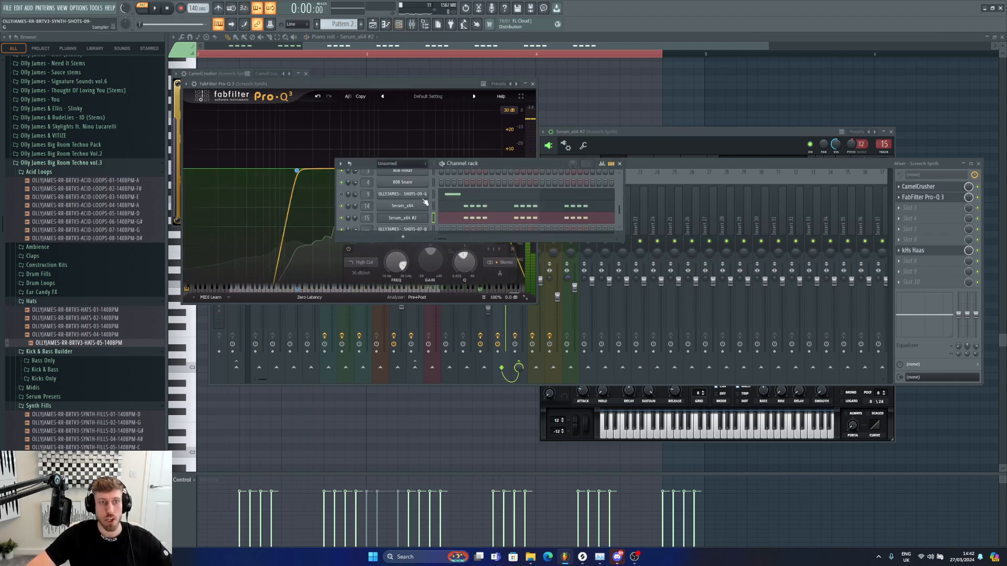
{"action": "left_click", "coordinate": [411, 220]}
{"action": "left_click", "coordinate": [647, 172]}
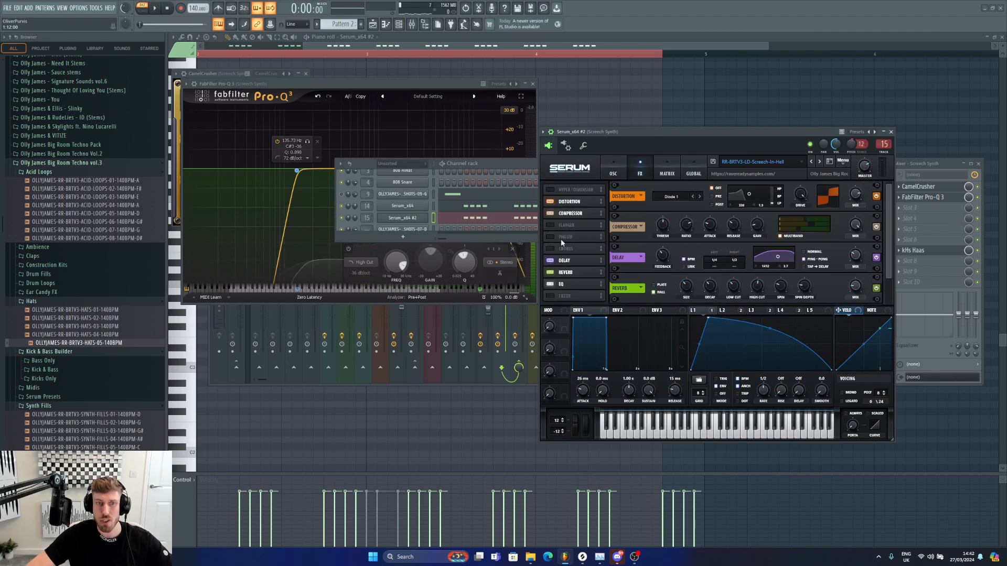
{"action": "left_click", "coordinate": [550, 274]}
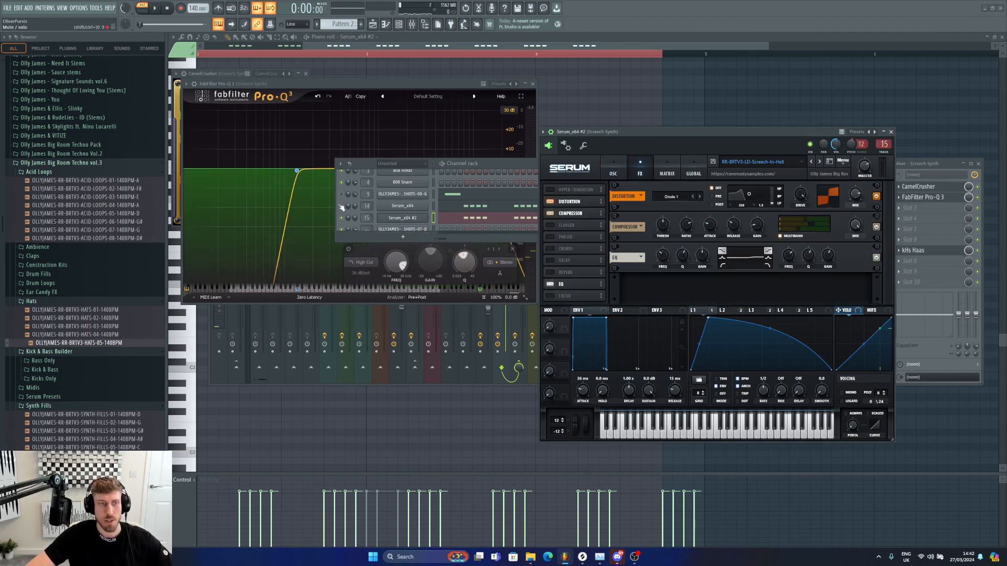
{"action": "left_click", "coordinate": [483, 314]}
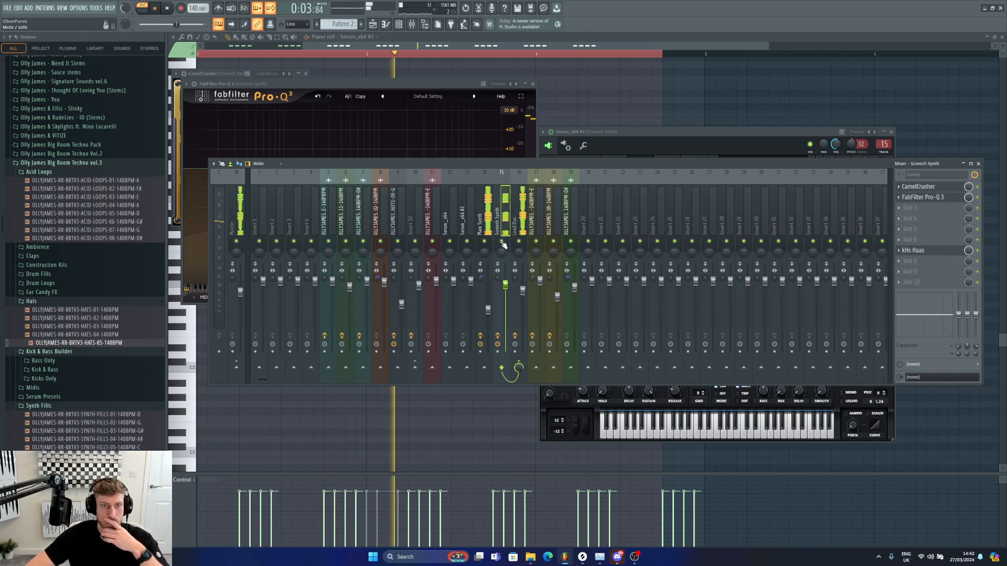
Step: Boost two mid bands in the Scratch Synth's Pro-Q 3, the upper one about 3.7 dB near 1950 Hz
{"action": "left_click", "coordinate": [938, 198]}
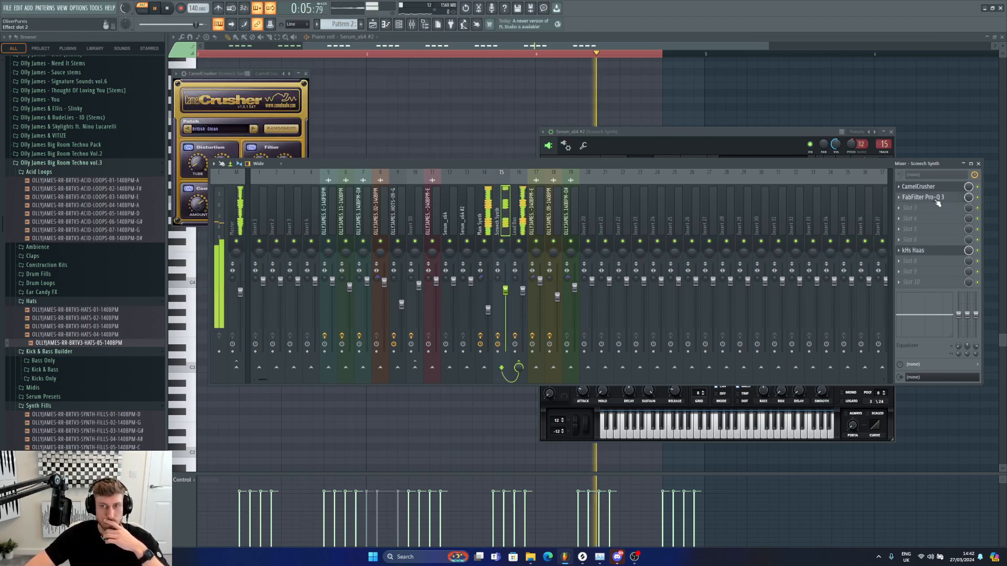
{"action": "left_click", "coordinate": [937, 198]}
{"action": "left_click_drag", "start_coordinate": [373, 168], "coordinate": [344, 164]}
{"action": "left_click_drag", "start_coordinate": [408, 167], "coordinate": [409, 162]}
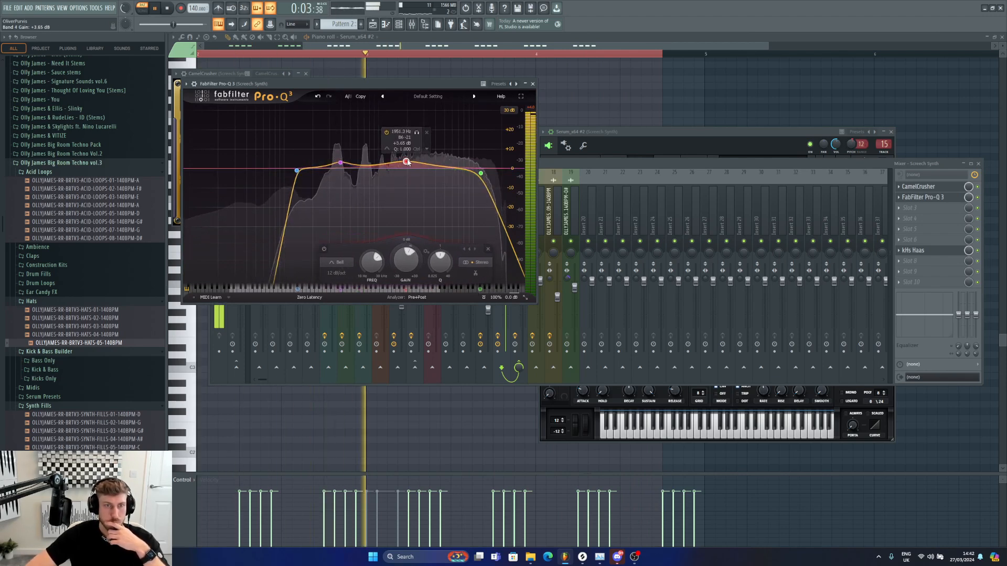
Step: Return to the playlist and listen to the arrangement playing
{"action": "left_click", "coordinate": [373, 24]}
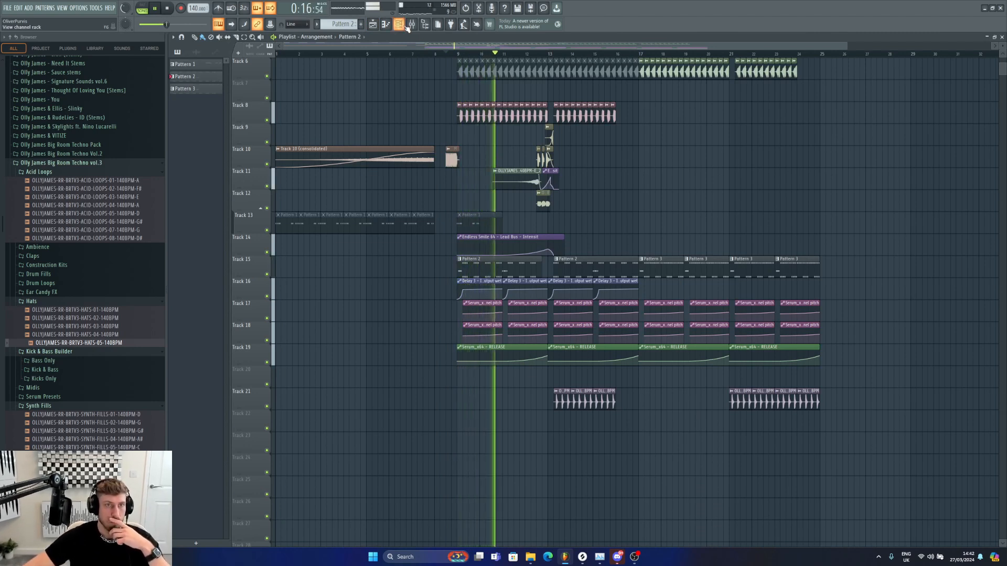
{"action": "key", "text": "F6"}
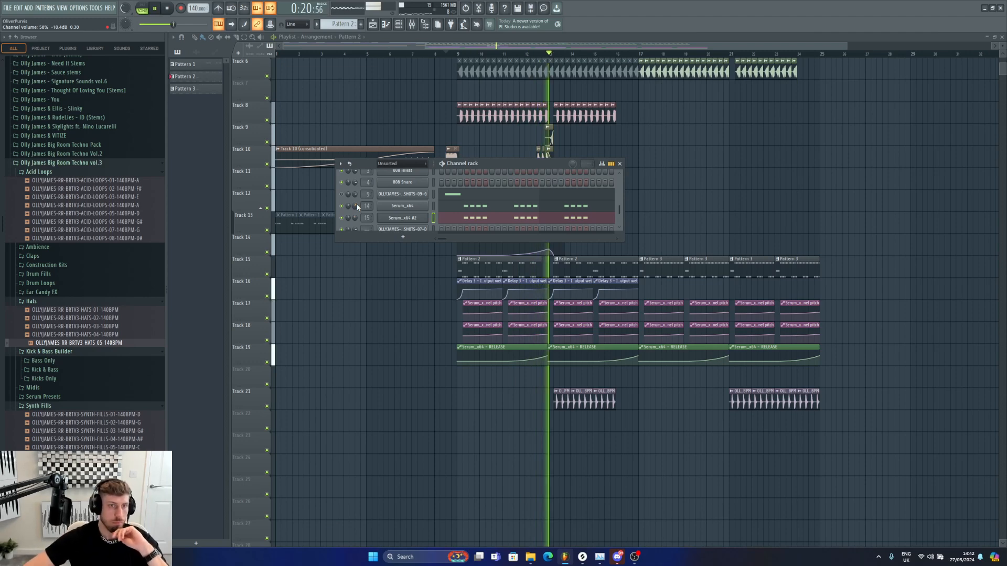
{"action": "key", "text": "F6"}
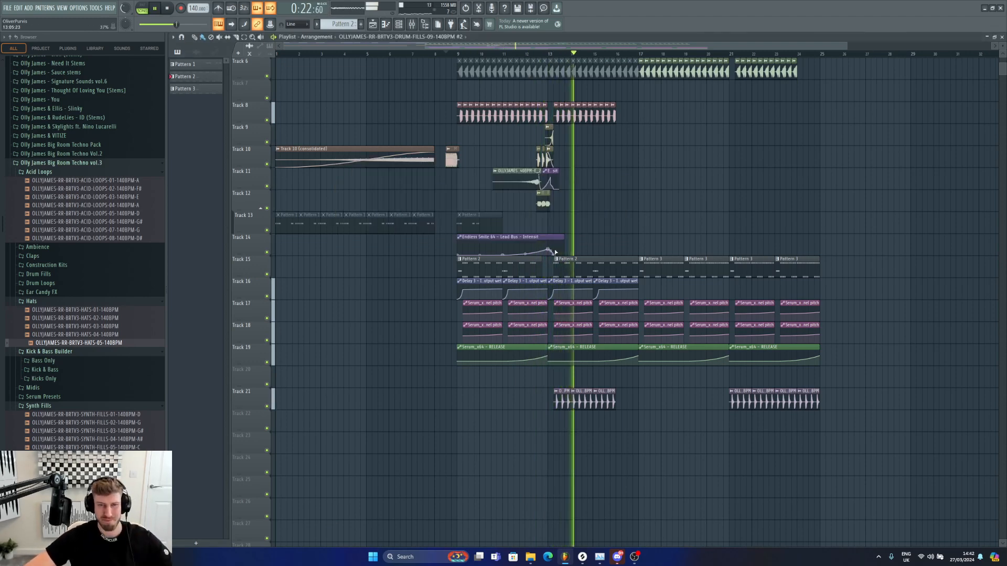
Step: Audition the drum and synth fill clips around bar 12 during playback
{"action": "double_click", "coordinate": [542, 188]}
{"action": "key", "text": "space"}
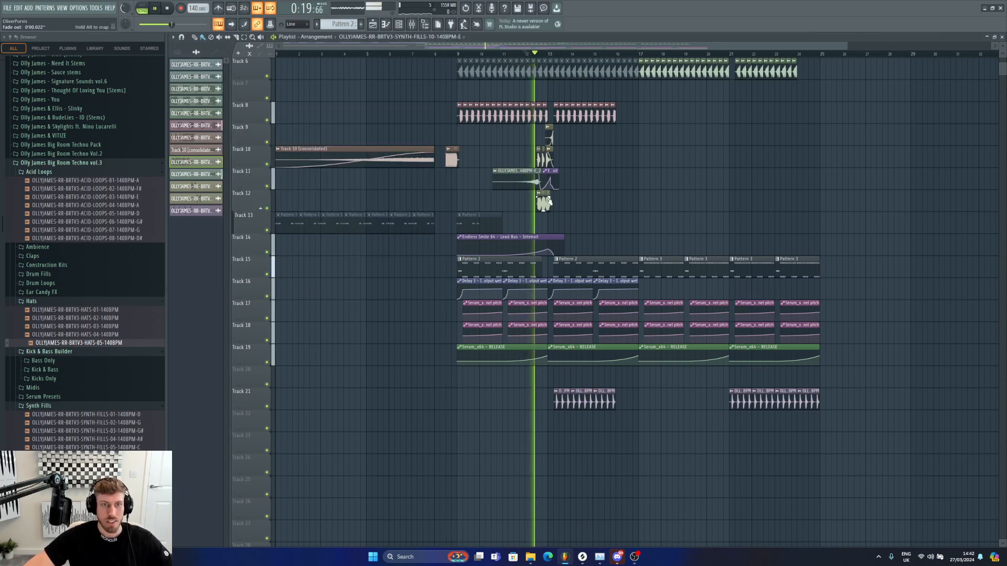
{"action": "double_click", "coordinate": [544, 194]}
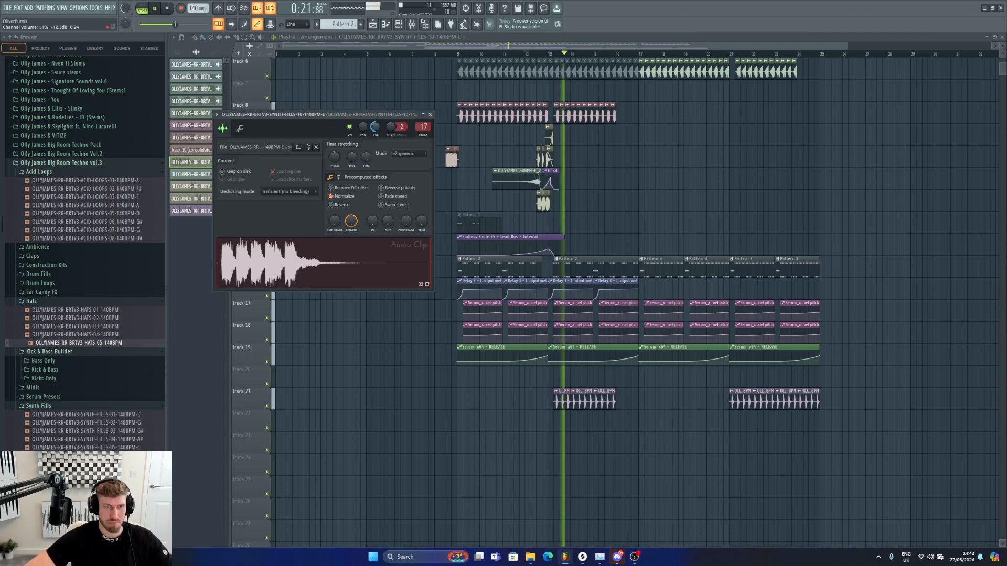
{"action": "left_click", "coordinate": [531, 54]}
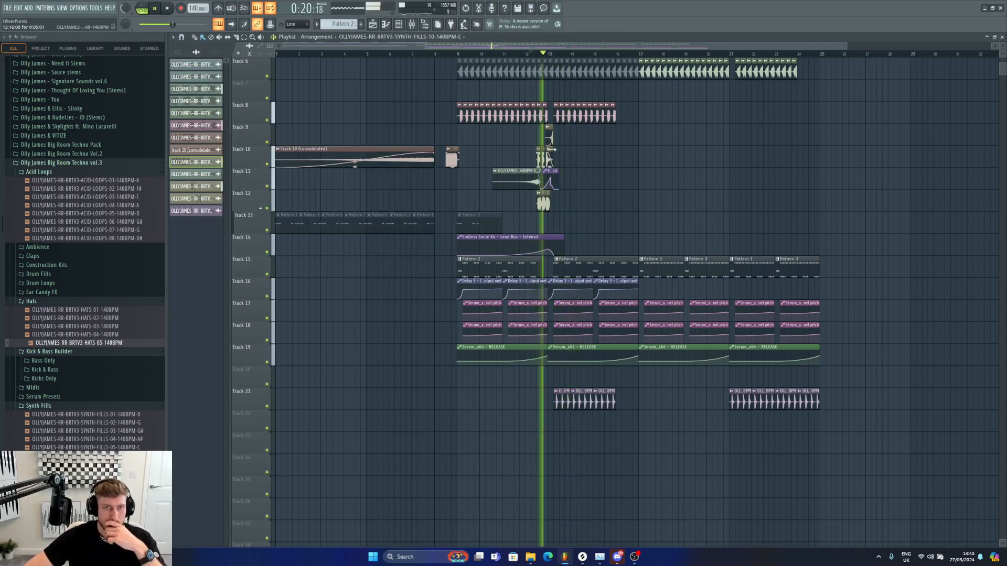
{"action": "left_click", "coordinate": [562, 158]}
{"action": "right_click", "coordinate": [565, 157]}
{"action": "key", "text": "space"}
{"action": "left_click", "coordinate": [548, 150]}
{"action": "double_click", "coordinate": [550, 158]}
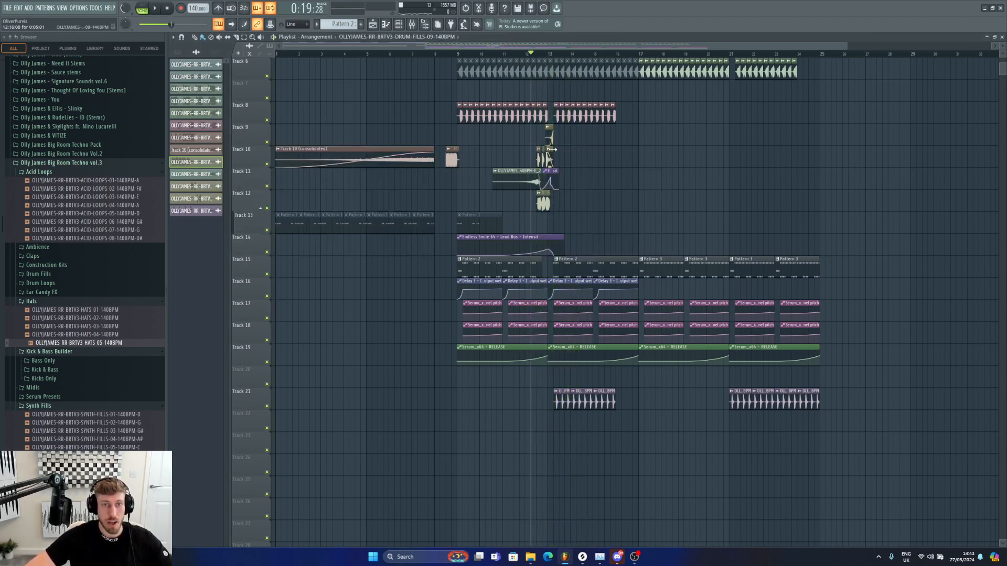
{"action": "key", "text": "space"}
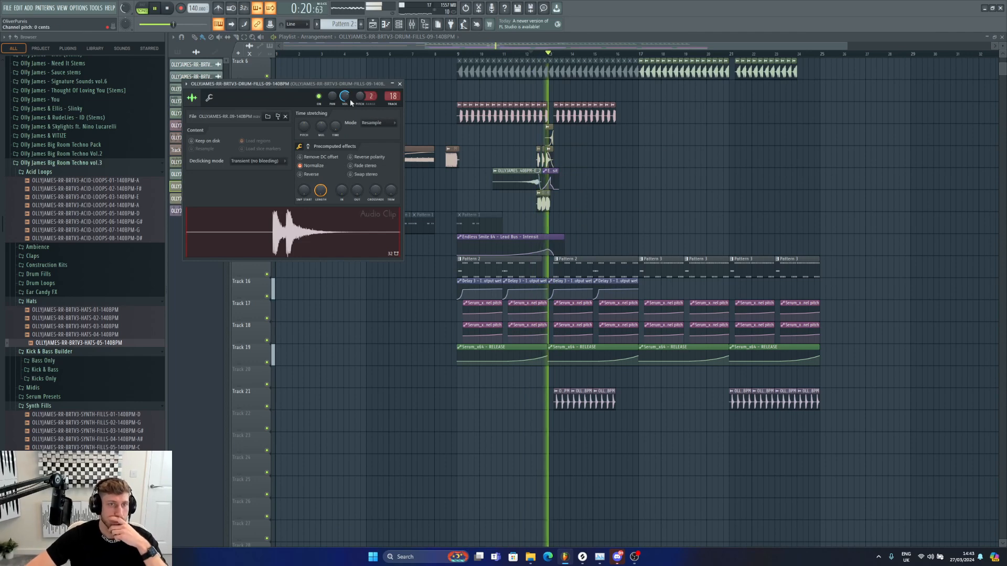
Step: Reverse the drum fill clip before the drop and select Pattern 2 in the playlist
{"action": "double_click", "coordinate": [549, 137]}
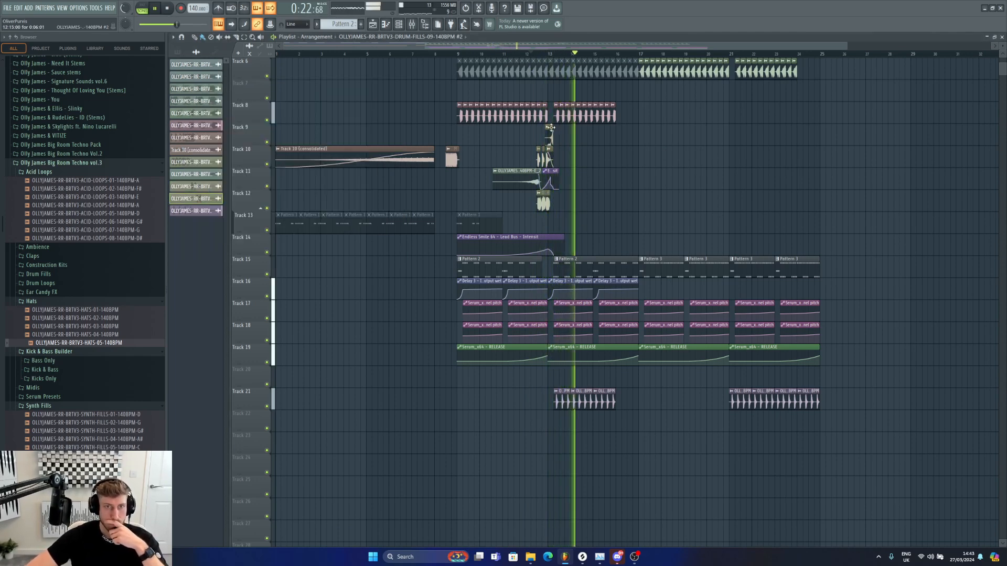
{"action": "double_click", "coordinate": [566, 262]}
{"action": "left_click", "coordinate": [401, 25]}
{"action": "left_click", "coordinate": [372, 25]}
{"action": "key", "text": "space"}
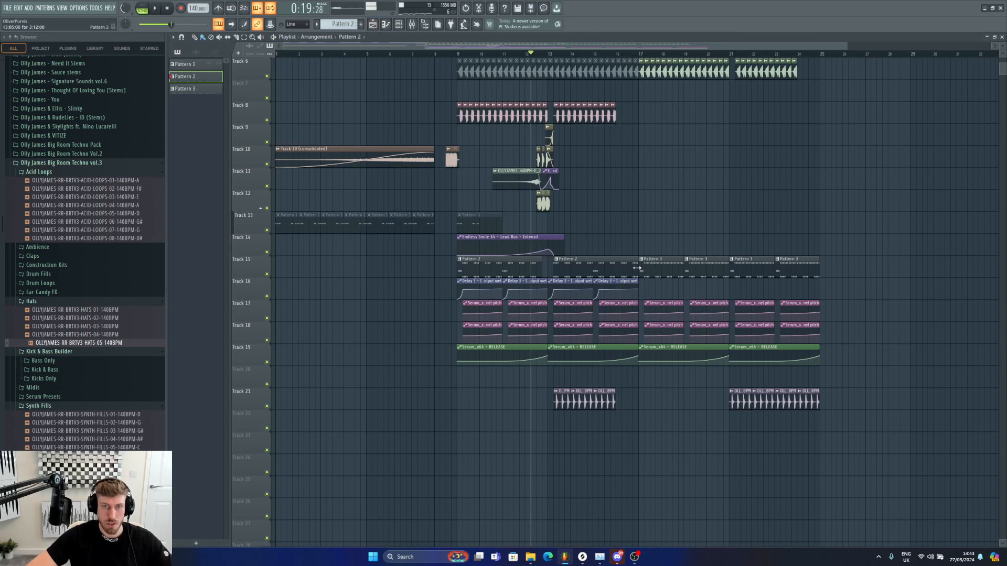
Step: Place the SYNTH-FILLS-01 sample on Track 12 around bar 15 and set its time stretching mode to Auto
{"action": "left_click", "coordinate": [544, 199]}
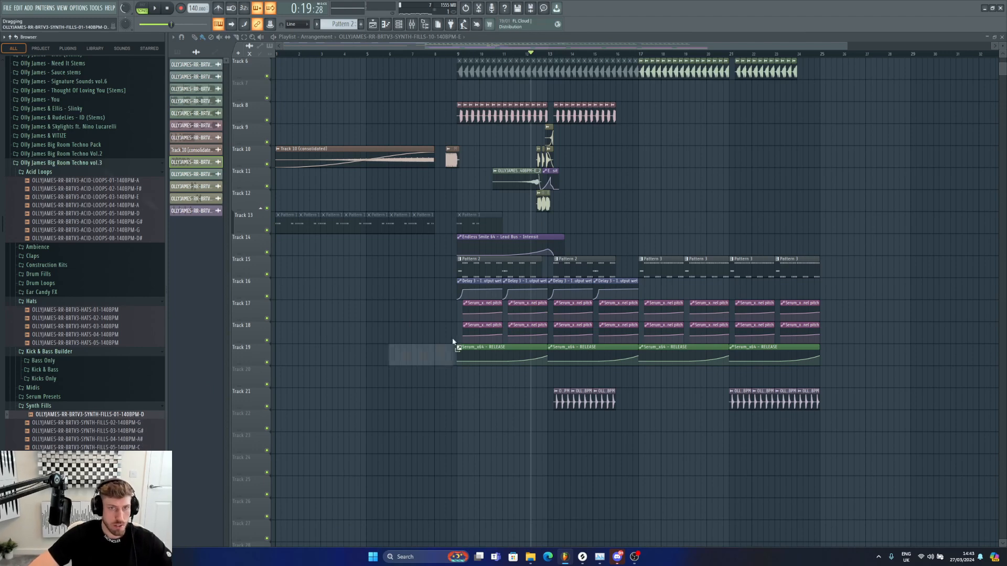
{"action": "left_click_drag", "start_coordinate": [452, 342], "coordinate": [620, 198]}
{"action": "double_click", "coordinate": [620, 197]}
{"action": "key", "text": "space"}
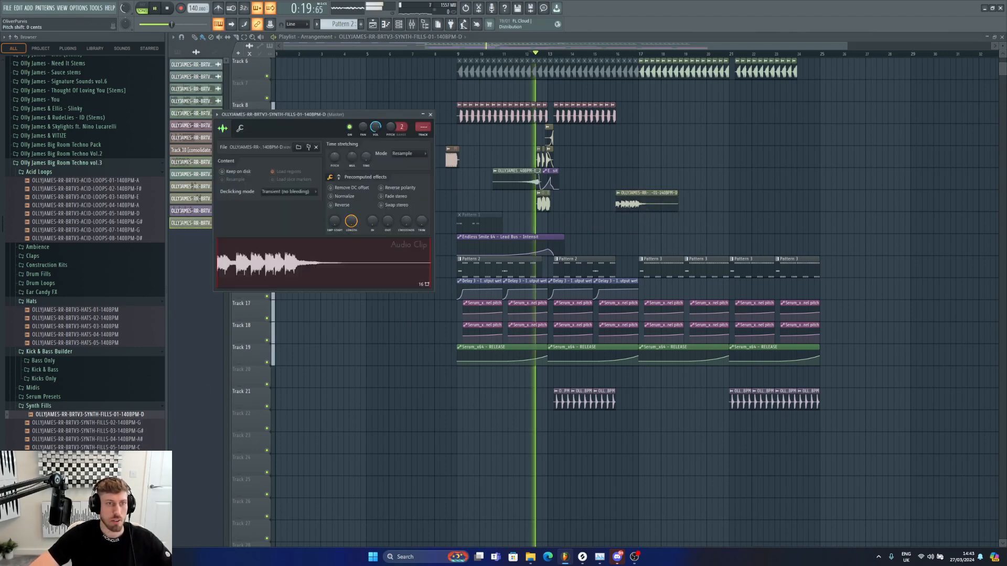
{"action": "left_click_drag", "start_coordinate": [334, 157], "coordinate": [335, 149]}
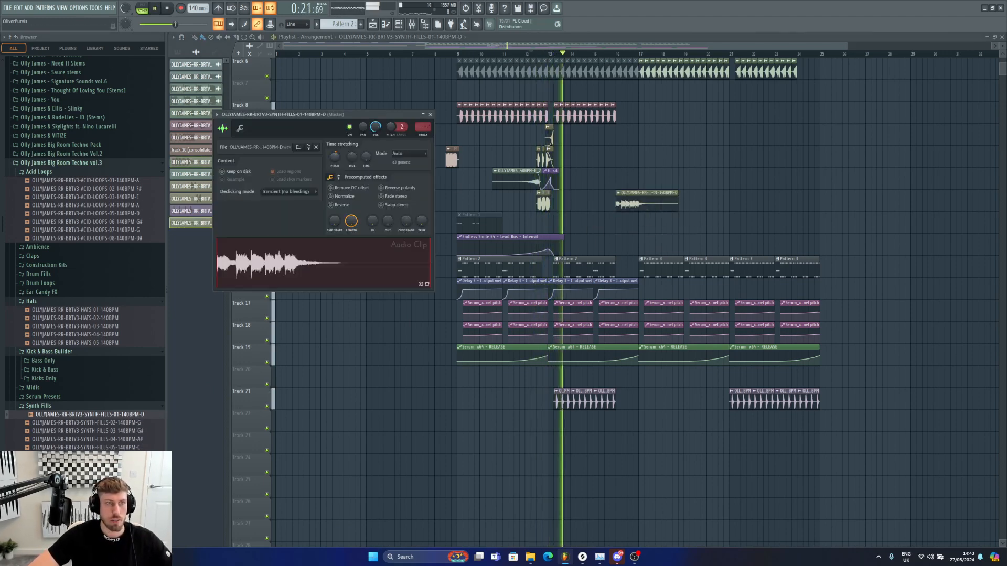
{"action": "left_click", "coordinate": [608, 54]}
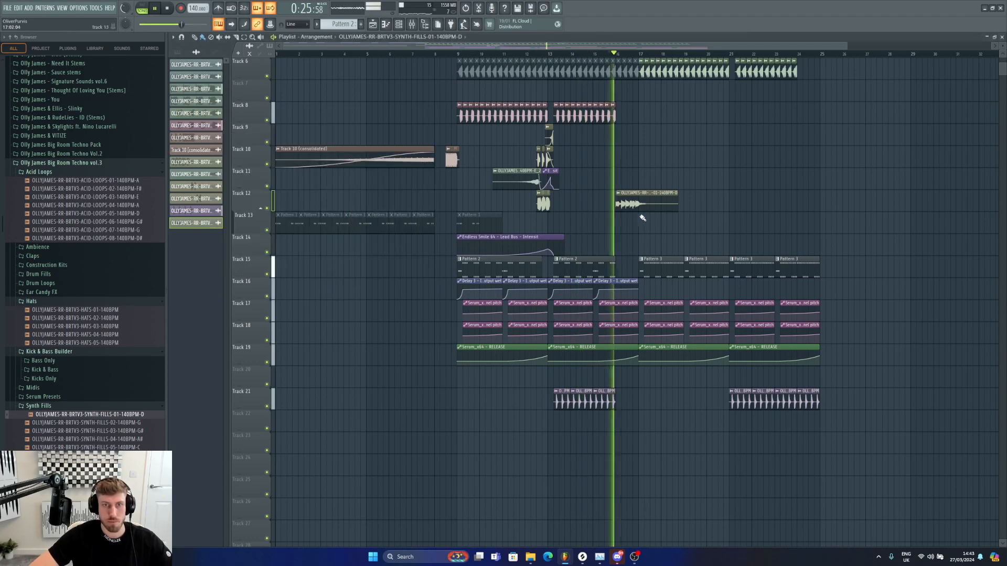
Step: Normalize the new synth fill clip and change its time stretching mode
{"action": "double_click", "coordinate": [638, 203]}
{"action": "left_click", "coordinate": [342, 196]}
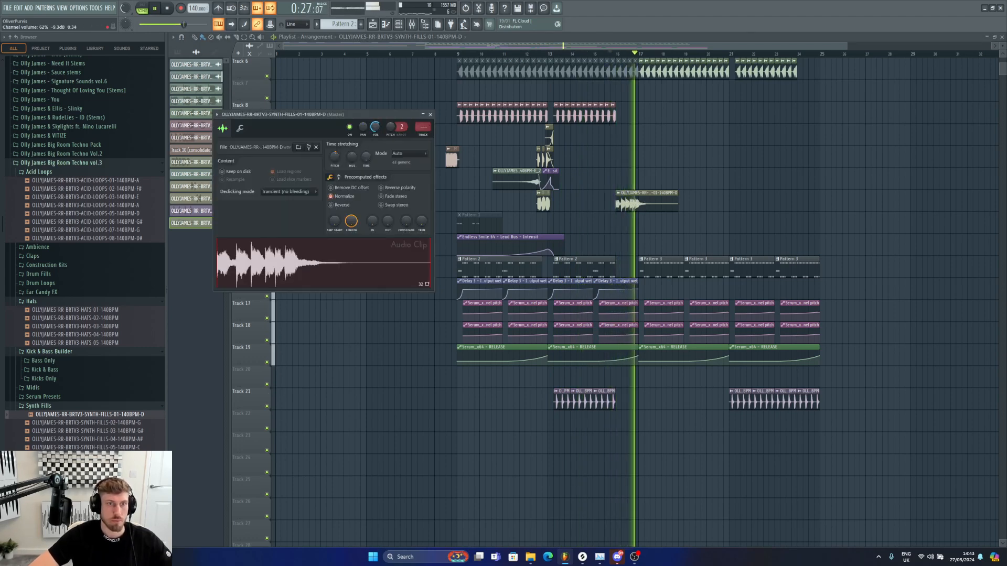
{"action": "left_click", "coordinate": [413, 155]}
{"action": "left_click", "coordinate": [431, 175]}
{"action": "left_click", "coordinate": [237, 37]}
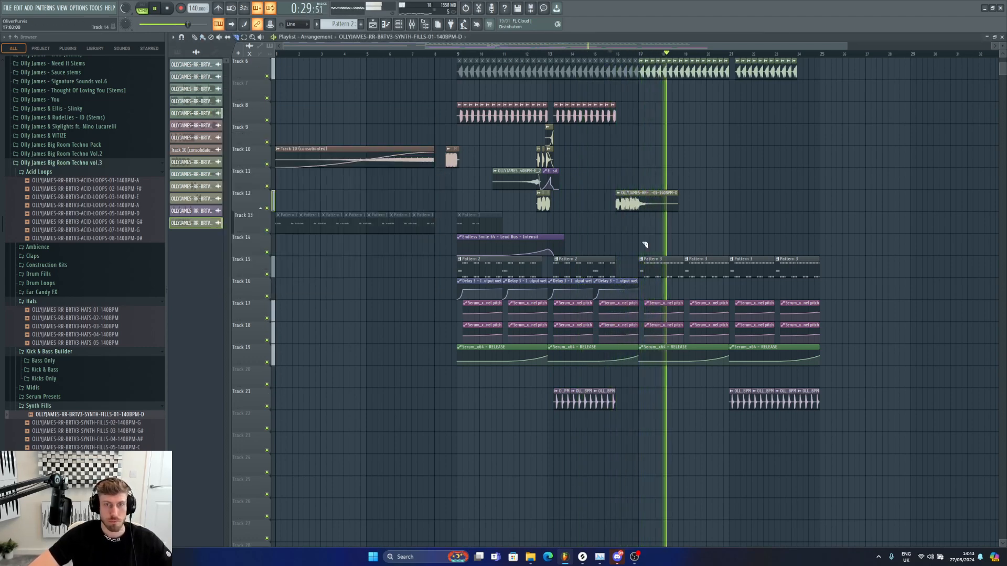
{"action": "left_click", "coordinate": [196, 37]}
Step: Open Pattern 3 in the piano roll and view the Serum_x64 #2 channel's notes
{"action": "double_click", "coordinate": [699, 262]}
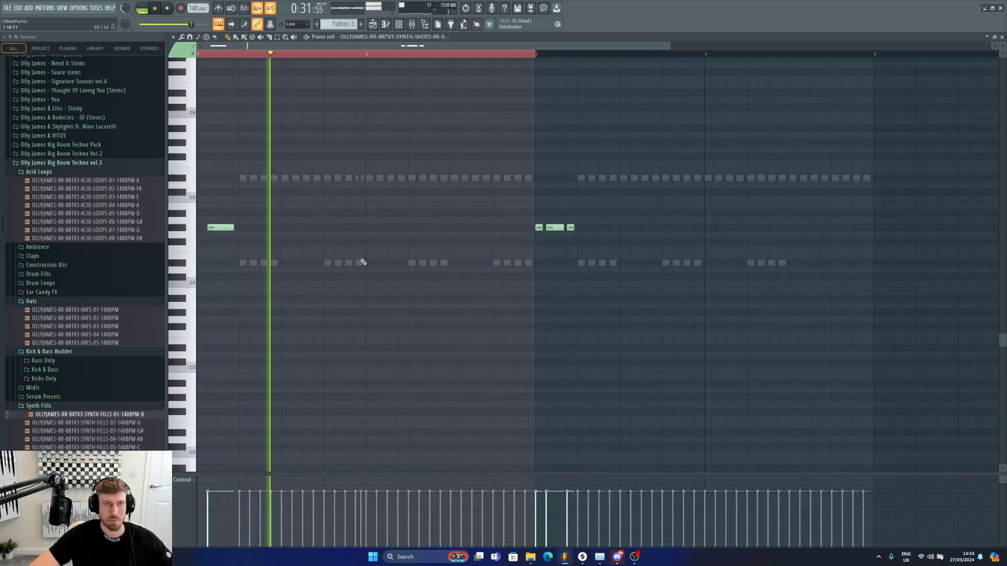
{"action": "key", "text": "F6"}
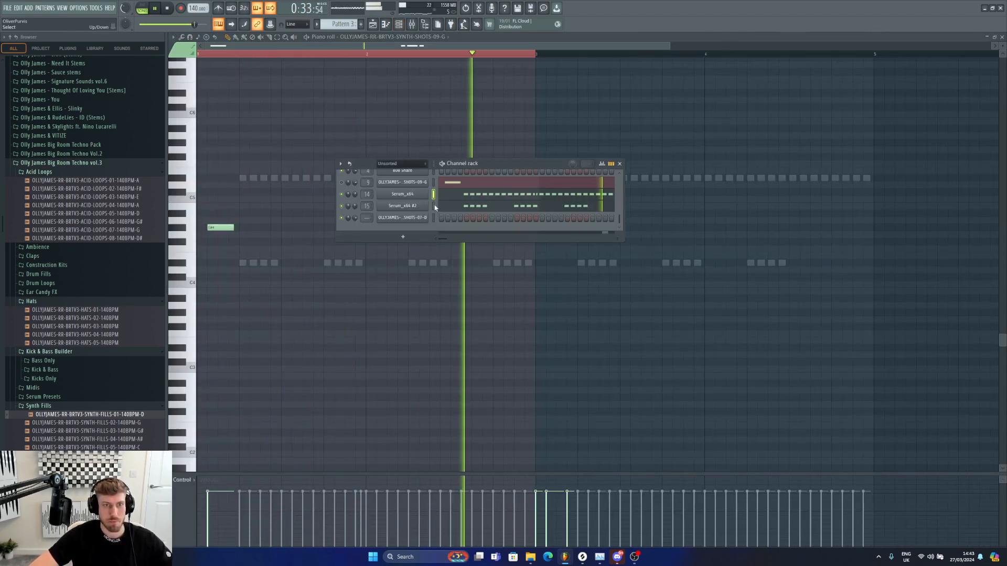
{"action": "right_click", "coordinate": [434, 208]}
{"action": "left_click", "coordinate": [447, 209]}
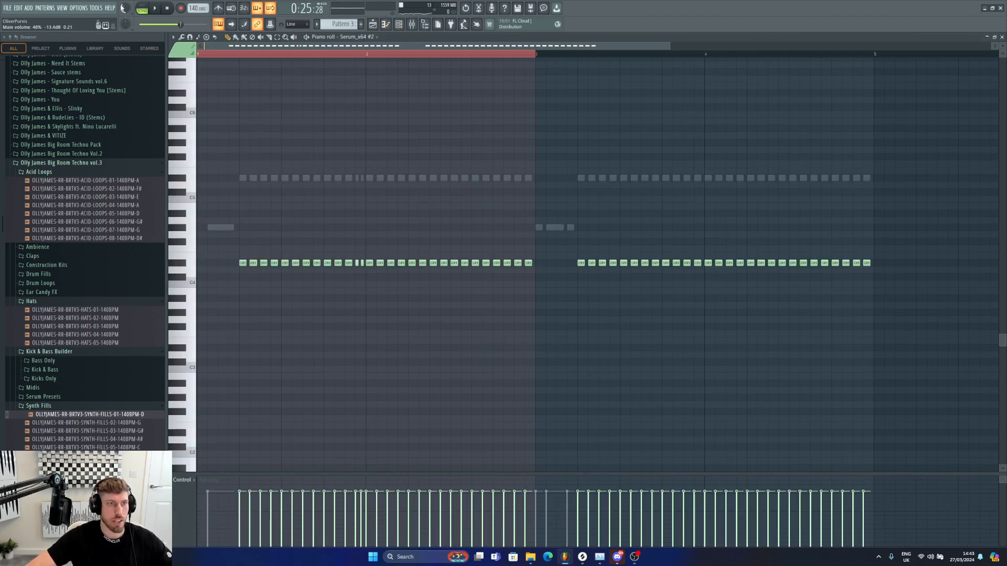
{"action": "left_click", "coordinate": [372, 24]}
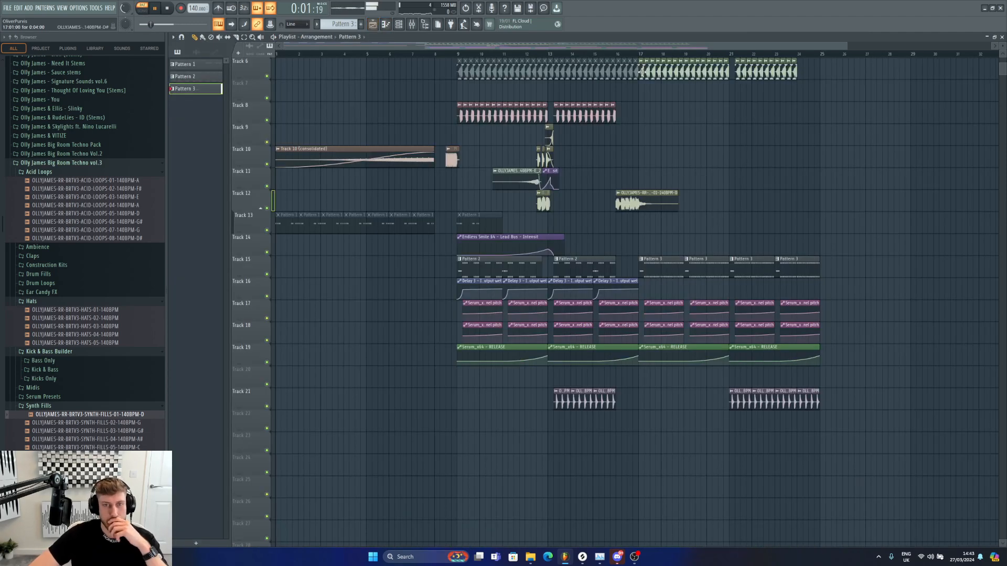
Step: Add EAR-CANDY-FX-01 from the Ear Candy FX folder to Track 26 at bar 1 and repeat it twice
{"action": "left_click", "coordinate": [633, 55]}
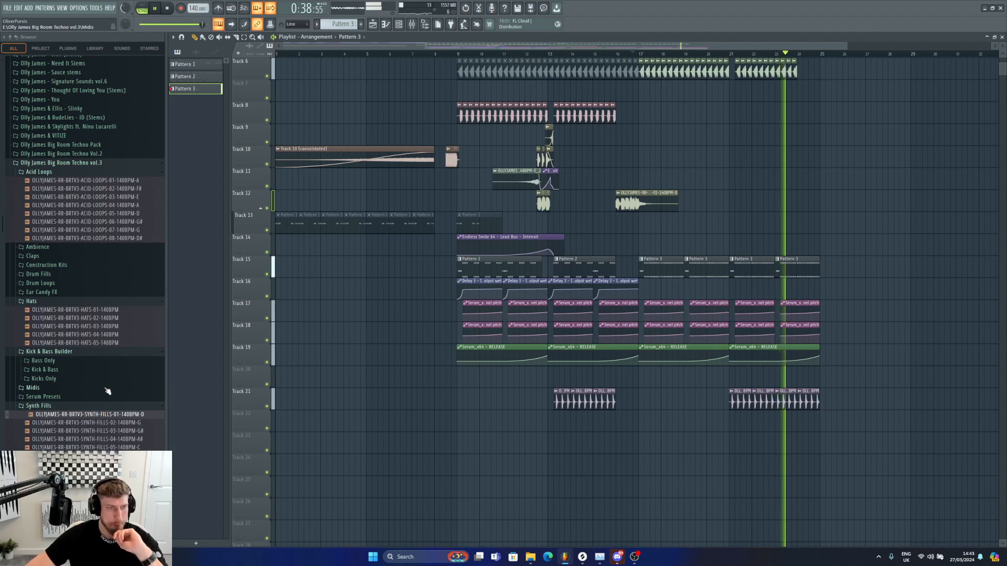
{"action": "left_click", "coordinate": [41, 292]}
{"action": "key", "text": "space"}
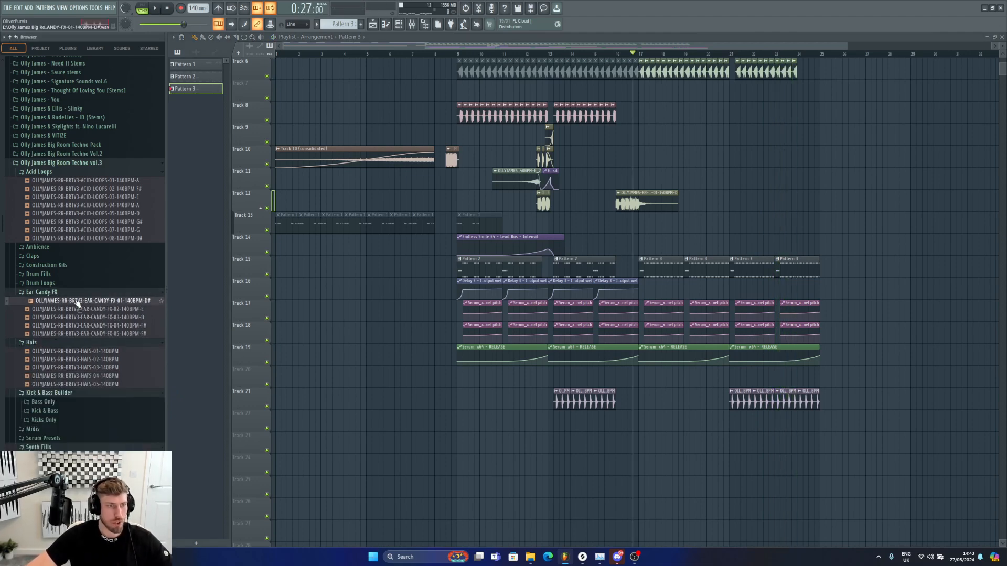
{"action": "left_click_drag", "start_coordinate": [77, 303], "coordinate": [295, 468]}
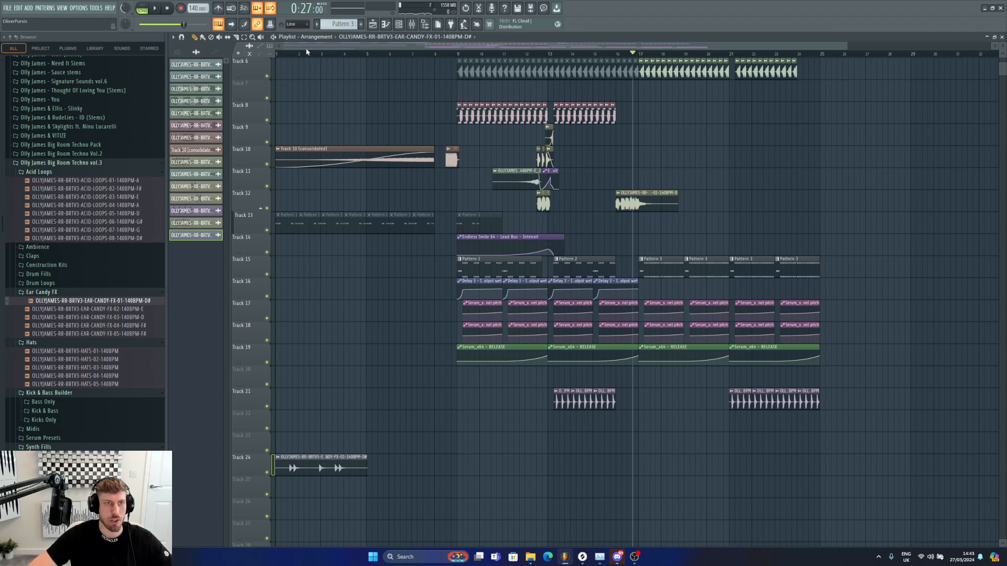
{"action": "left_click", "coordinate": [370, 465]}
{"action": "left_click", "coordinate": [460, 465]}
{"action": "double_click", "coordinate": [492, 465]}
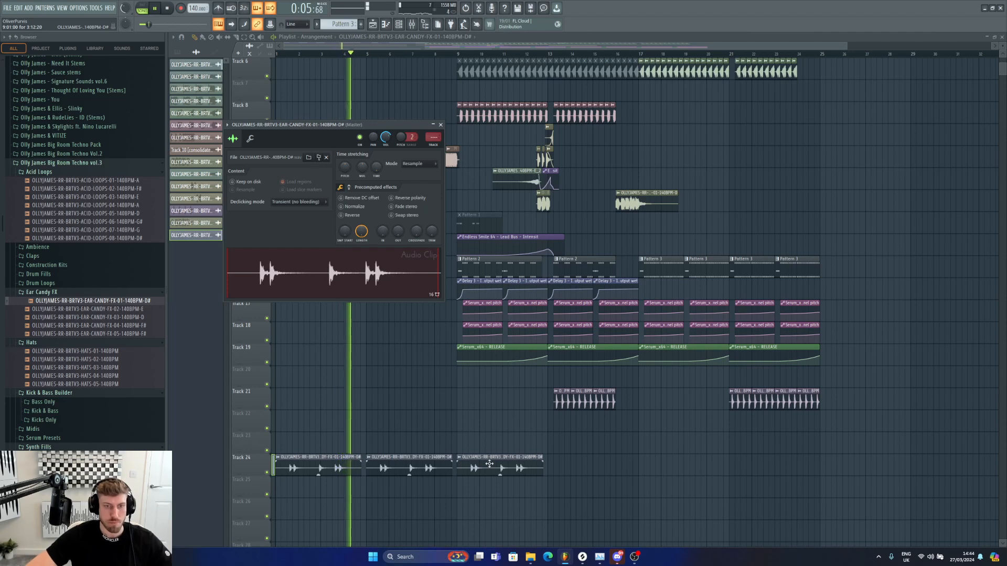
Step: Undo the last added ear-candy clip and replay the section
{"action": "left_click", "coordinate": [452, 54]}
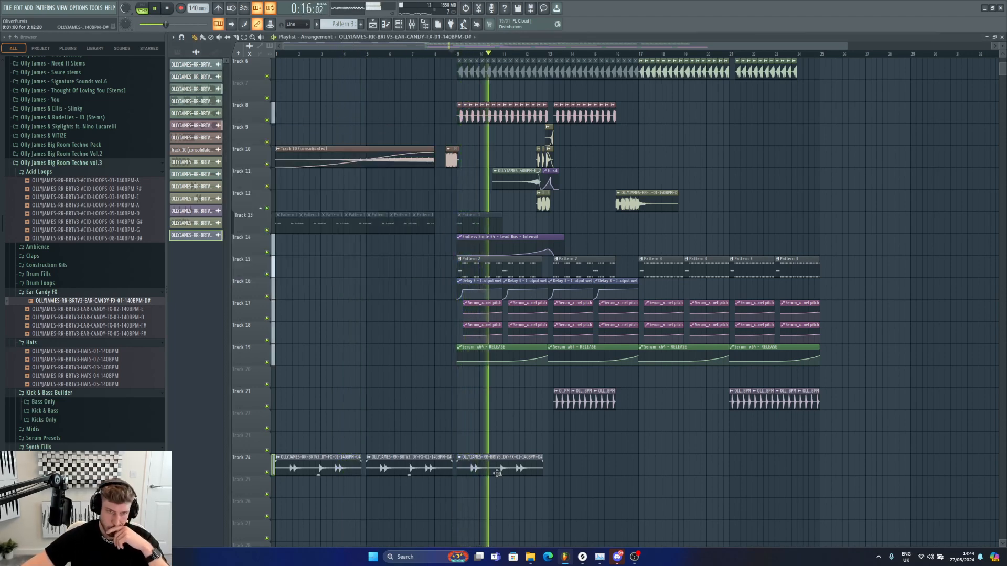
{"action": "key", "text": "ctrl+z"}
{"action": "key", "text": "space"}
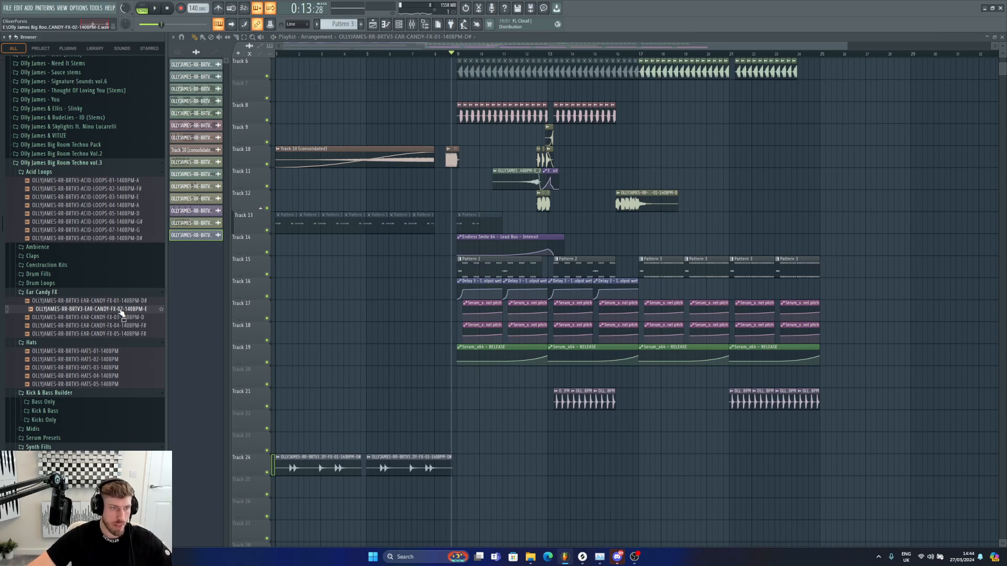
Step: Place EAR-CANDY-FX-03 on Track 26 near bar 10 and delete the two FX-01 clips
{"action": "left_click_drag", "start_coordinate": [205, 350], "coordinate": [563, 452]}
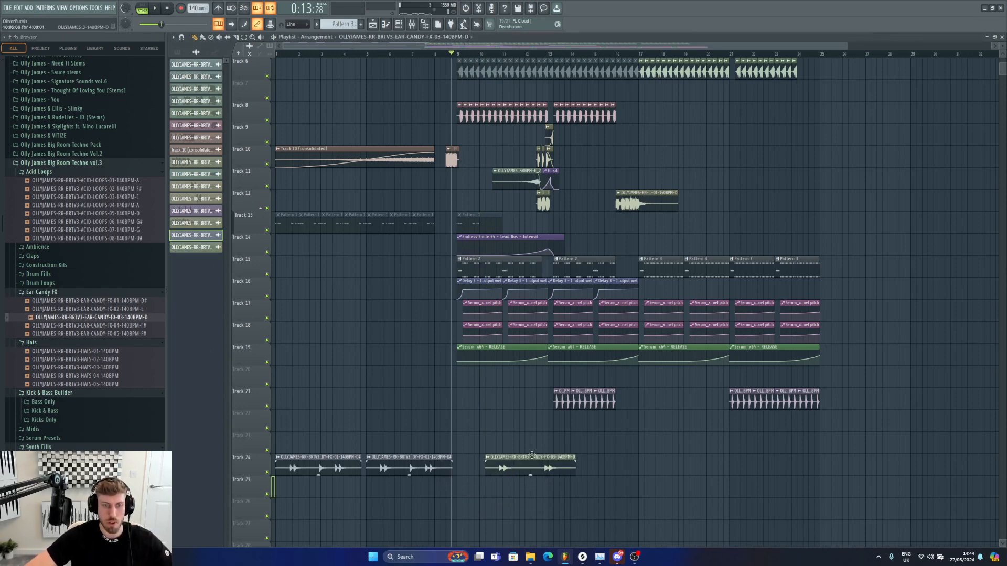
{"action": "left_click", "coordinate": [482, 54]}
{"action": "right_click", "coordinate": [409, 469]}
{"action": "right_click", "coordinate": [328, 472]}
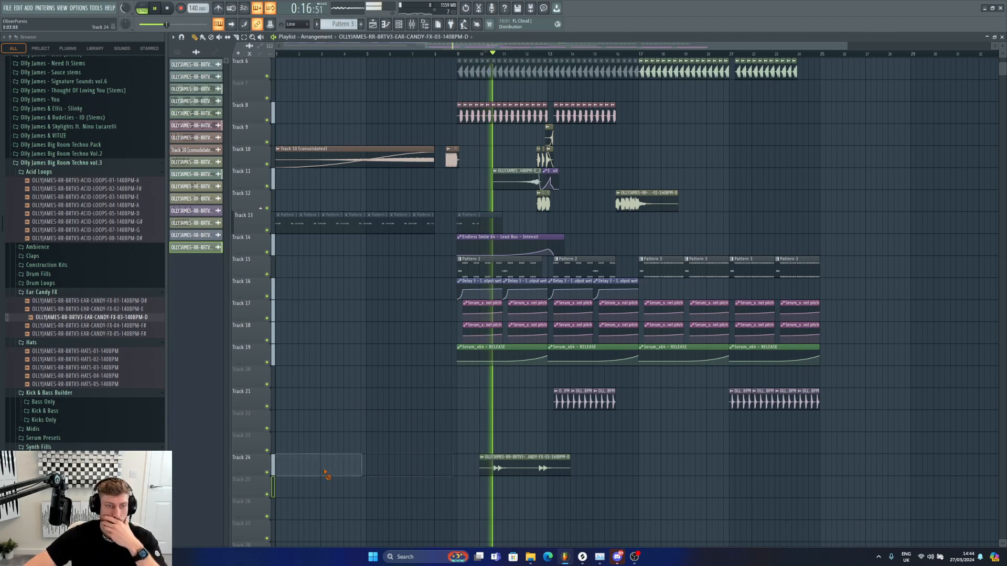
Step: Shorten the FX-03 clip and add a second copy near bar 13 on Track 26
{"action": "left_click", "coordinate": [512, 459]}
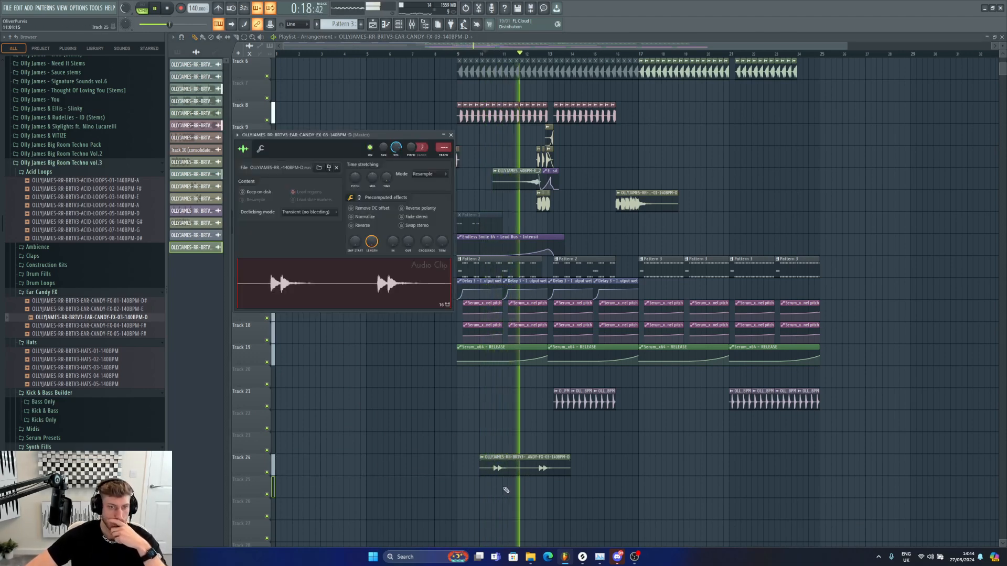
{"action": "left_click_drag", "start_coordinate": [480, 461], "coordinate": [524, 459]}
{"action": "key", "text": "ctrl+z"}
{"action": "key", "text": "space"}
{"action": "left_click", "coordinate": [548, 461]}
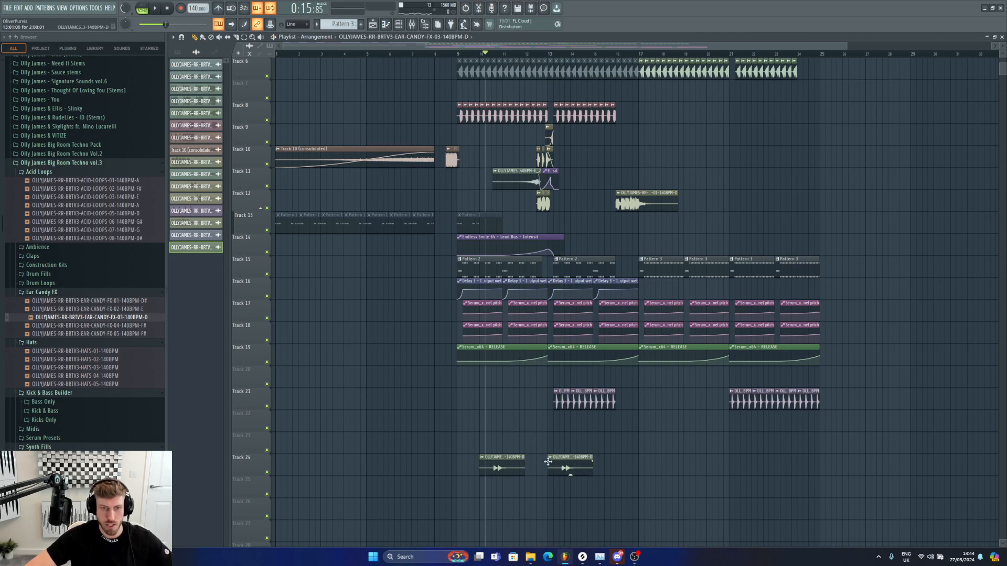
{"action": "key", "text": "space"}
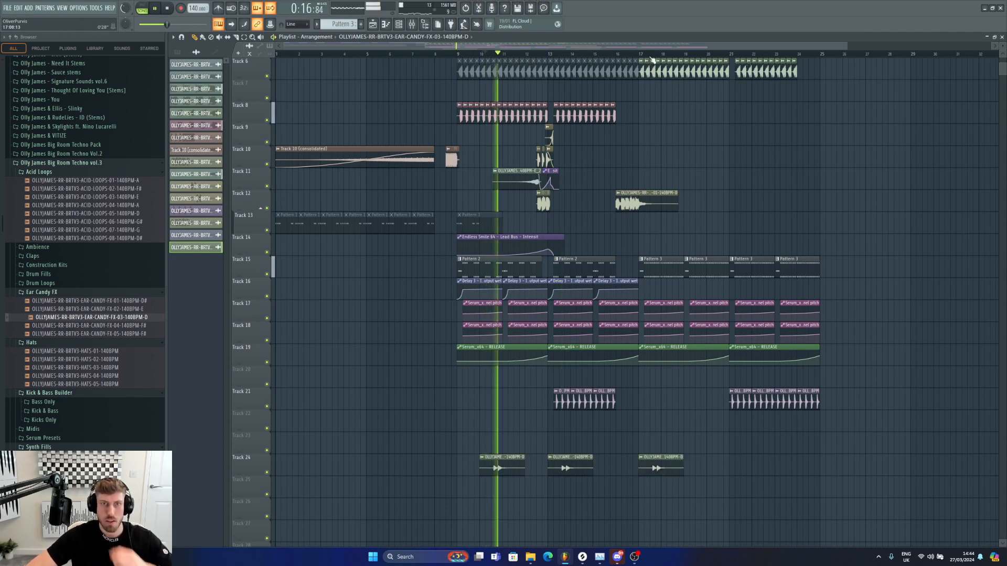
Step: Add two more FX-03 clips on Track 26 around bars 18 and 22, then play the arrangement
{"action": "left_click", "coordinate": [650, 55]}
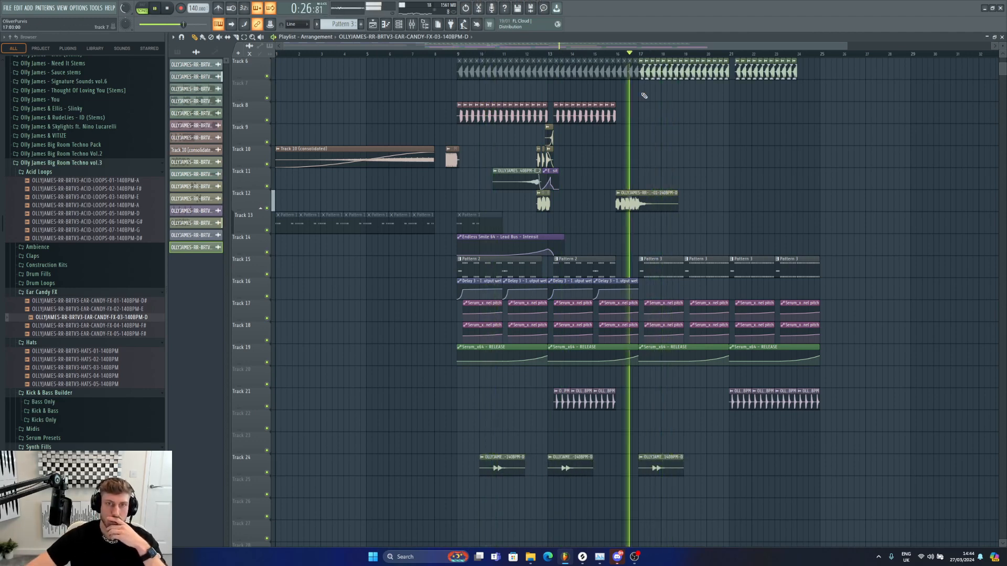
{"action": "double_click", "coordinate": [659, 460]}
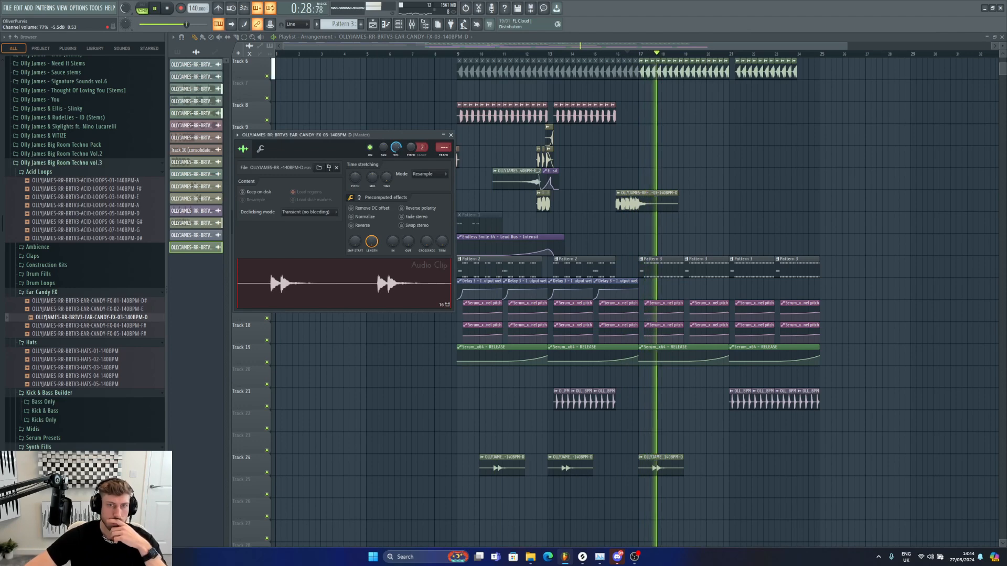
{"action": "scroll", "coordinate": [723, 445], "scroll_direction": "up", "scroll_amount": 1}
{"action": "scroll", "coordinate": [723, 444], "scroll_direction": "down", "scroll_amount": 1}
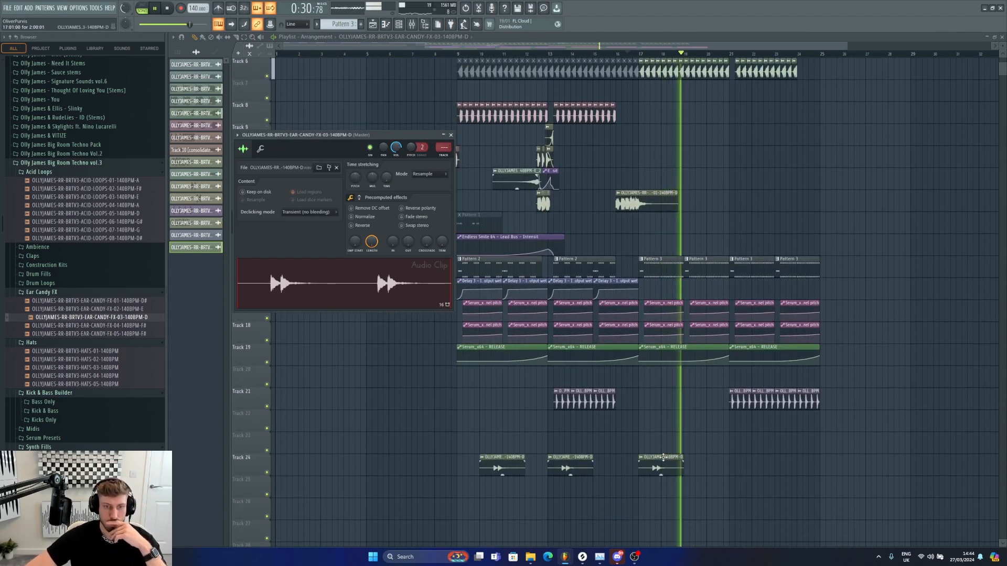
{"action": "left_click_drag", "start_coordinate": [663, 467], "coordinate": [685, 467]}
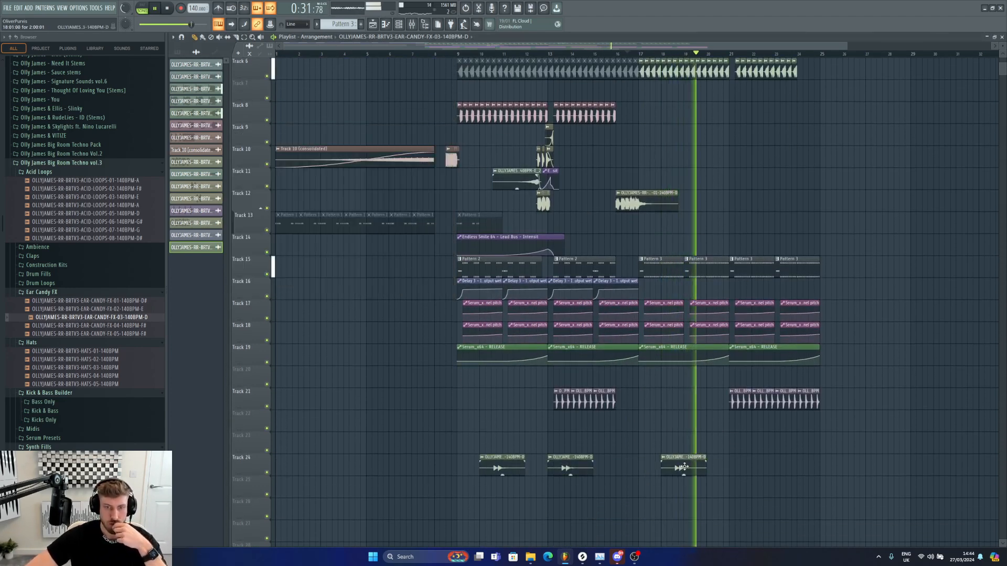
{"action": "left_click", "coordinate": [757, 463]}
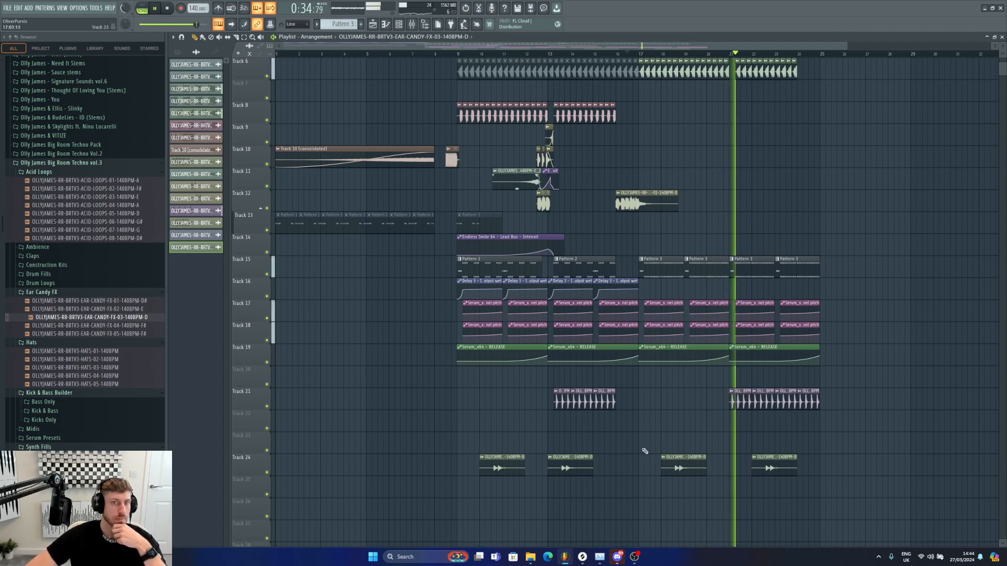
{"action": "scroll", "coordinate": [682, 236], "scroll_direction": "up", "scroll_amount": 3}
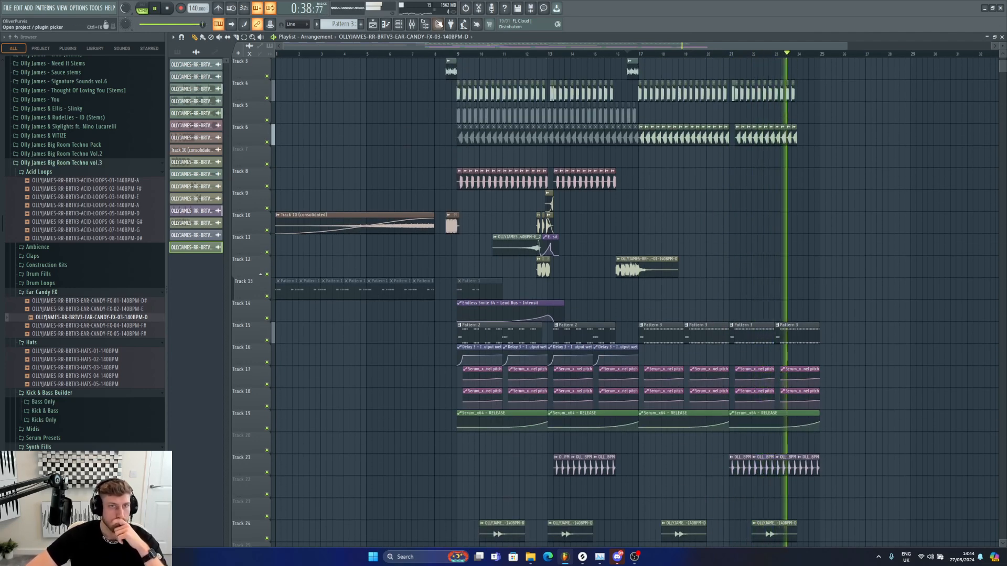
{"action": "key", "text": "space"}
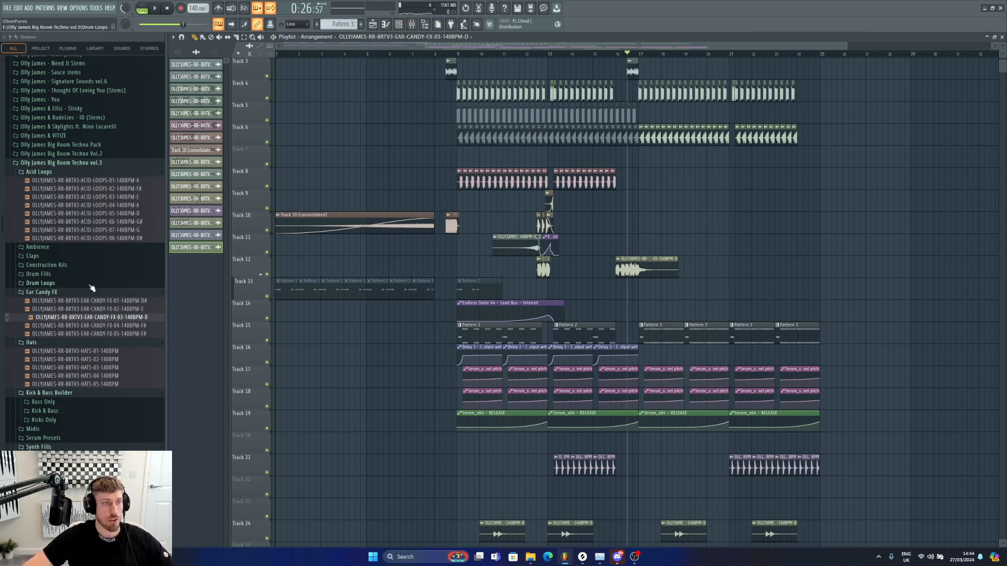
Step: Browse the sample folders, then extend the ACID-LOOPS-08 clip on Track 2 from bar 17 to about bar 24 and play it
{"action": "left_click", "coordinate": [66, 294]}
{"action": "left_click", "coordinate": [62, 283]}
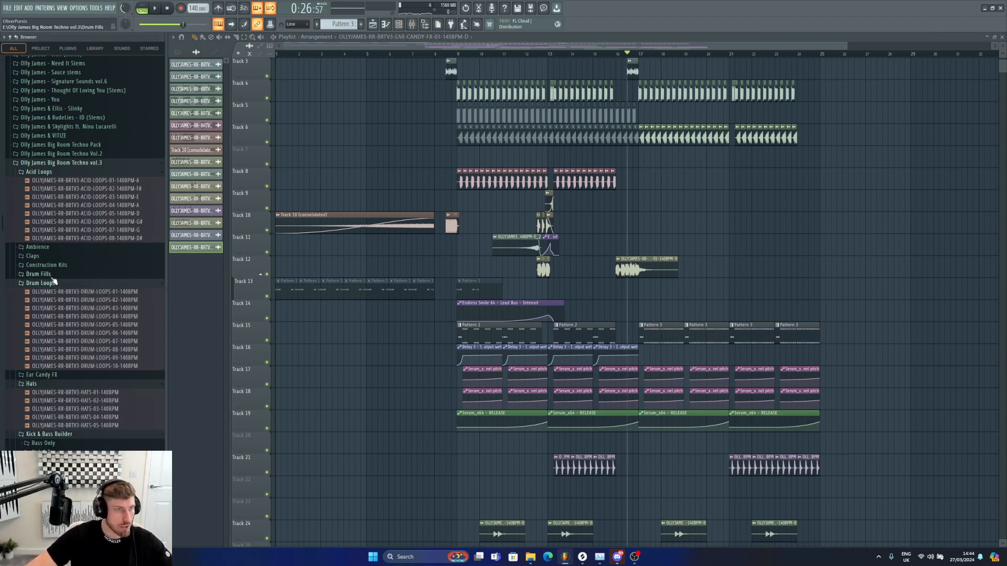
{"action": "left_click", "coordinate": [53, 283]}
{"action": "left_click", "coordinate": [51, 267]}
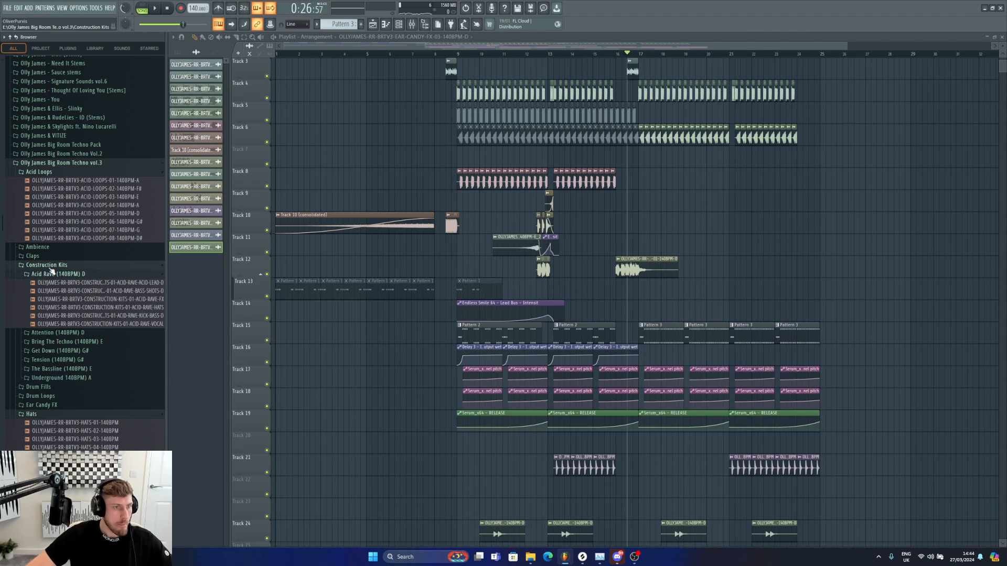
{"action": "left_click", "coordinate": [50, 267]}
{"action": "scroll", "coordinate": [451, 58], "scroll_direction": "up", "scroll_amount": 2}
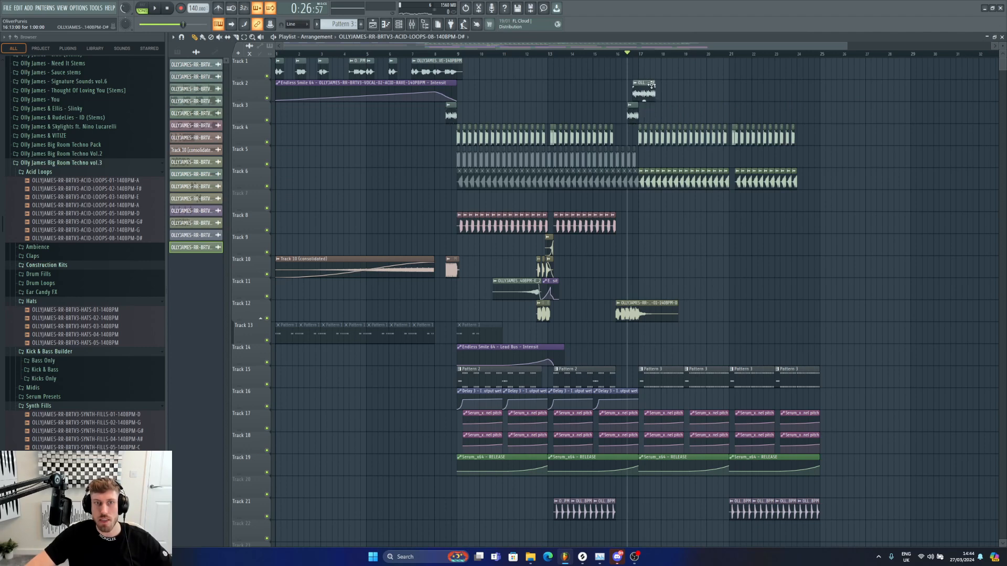
{"action": "left_click", "coordinate": [641, 83]}
{"action": "left_click", "coordinate": [670, 158]}
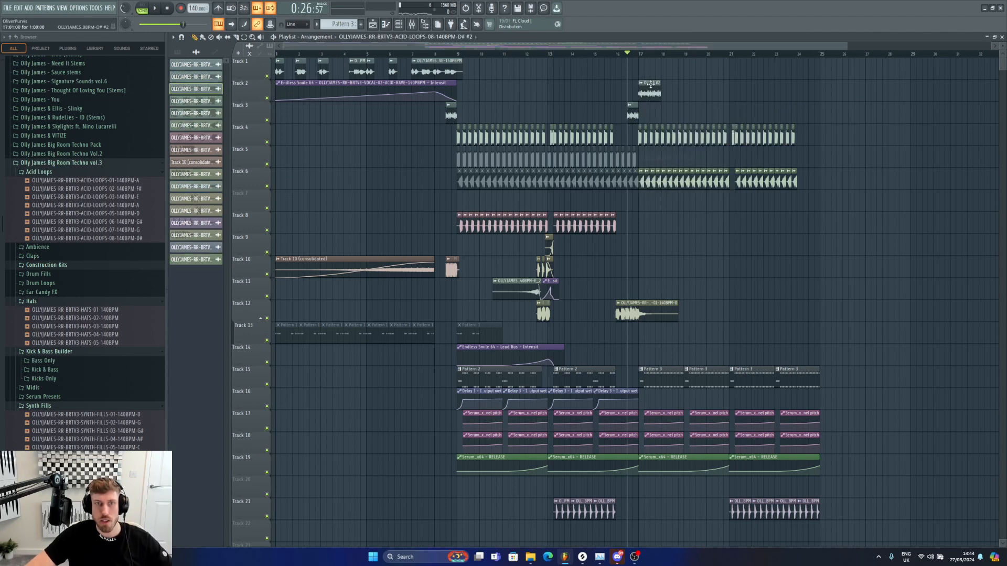
{"action": "left_click_drag", "start_coordinate": [655, 87], "coordinate": [797, 93]}
{"action": "key", "text": "space"}
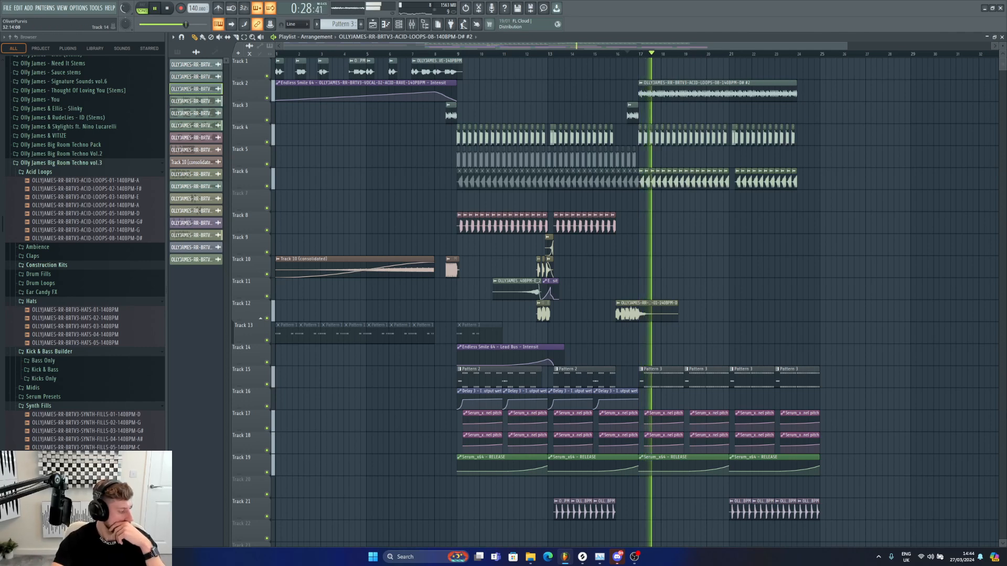
Step: Trim the ACID-LOOPS-08 clip's start to about bar 21, then delete it from Track 2
{"action": "double_click", "coordinate": [737, 99]}
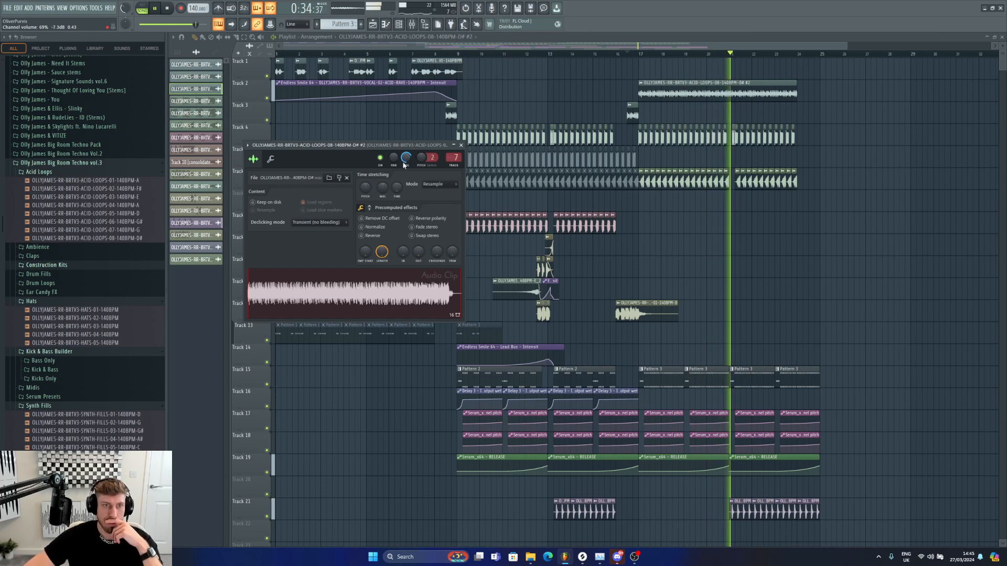
{"action": "left_click", "coordinate": [461, 144]}
{"action": "left_click_drag", "start_coordinate": [639, 94], "coordinate": [737, 95]}
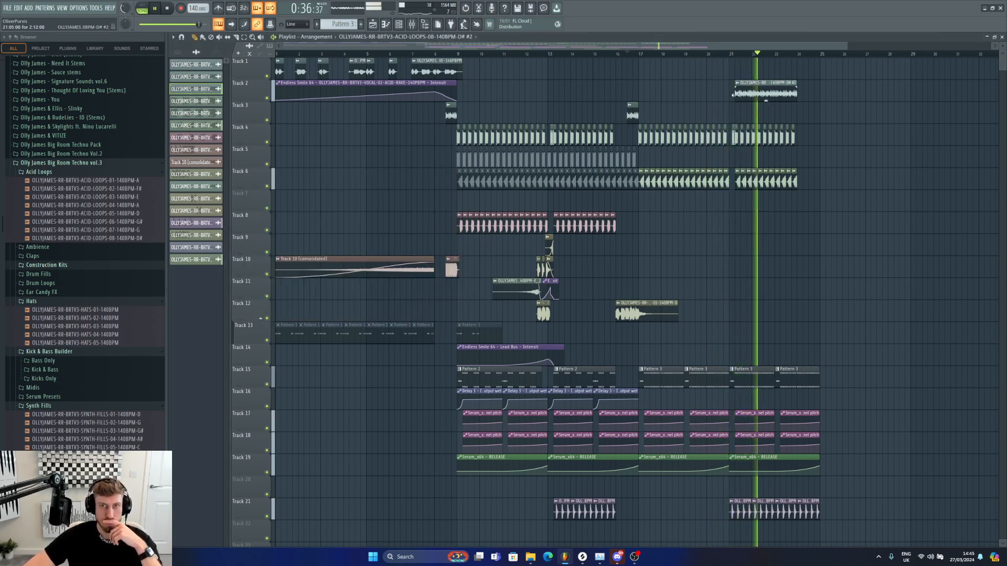
{"action": "right_click", "coordinate": [755, 95]}
{"action": "key", "text": "space"}
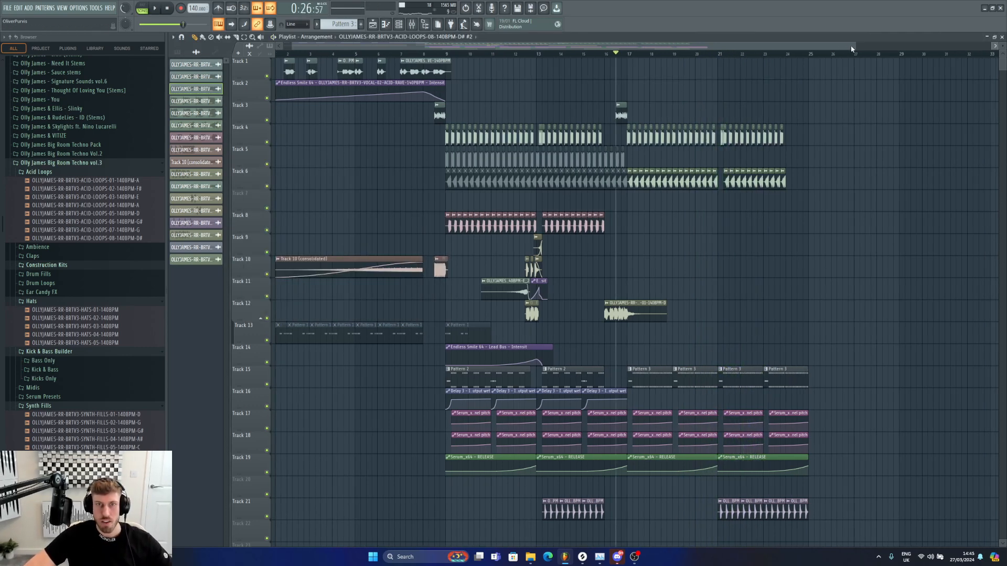
Step: Place an ACID-LOOPS-08 clip around bar 25 and move it onto Track 3
{"action": "left_click_drag", "start_coordinate": [854, 46], "coordinate": [907, 46]}
{"action": "left_click", "coordinate": [755, 157]}
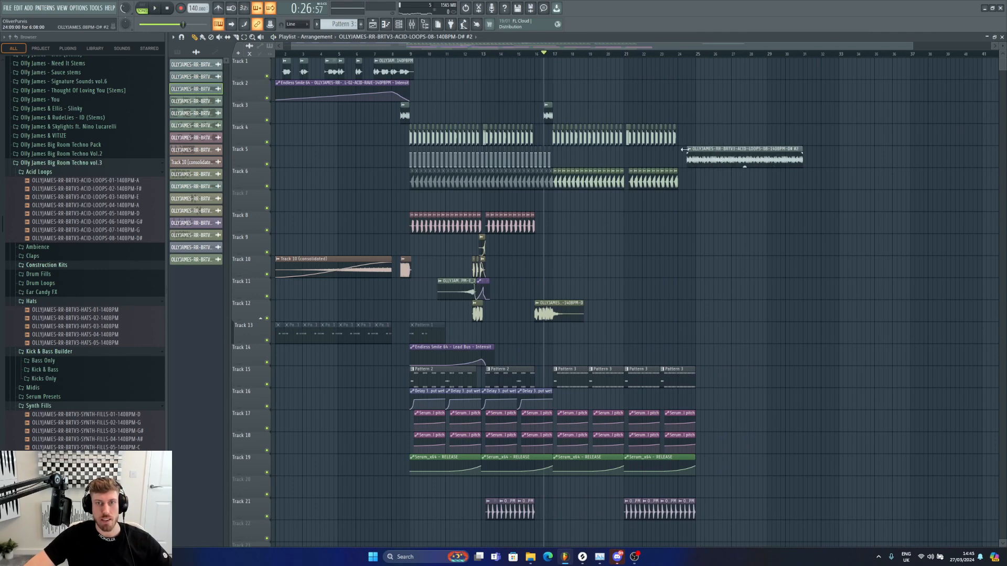
{"action": "left_click_drag", "start_coordinate": [707, 162], "coordinate": [720, 109]}
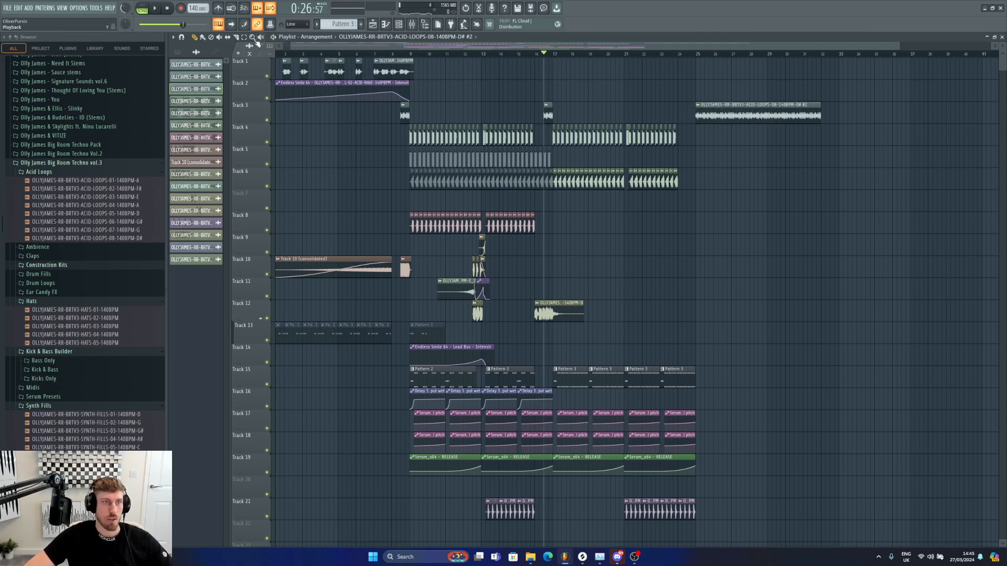
Step: Select the Track 4 and Track 6 clips from bar 17 to 24 and duplicate them twice
{"action": "left_click_drag", "start_coordinate": [559, 142], "coordinate": [697, 225]}
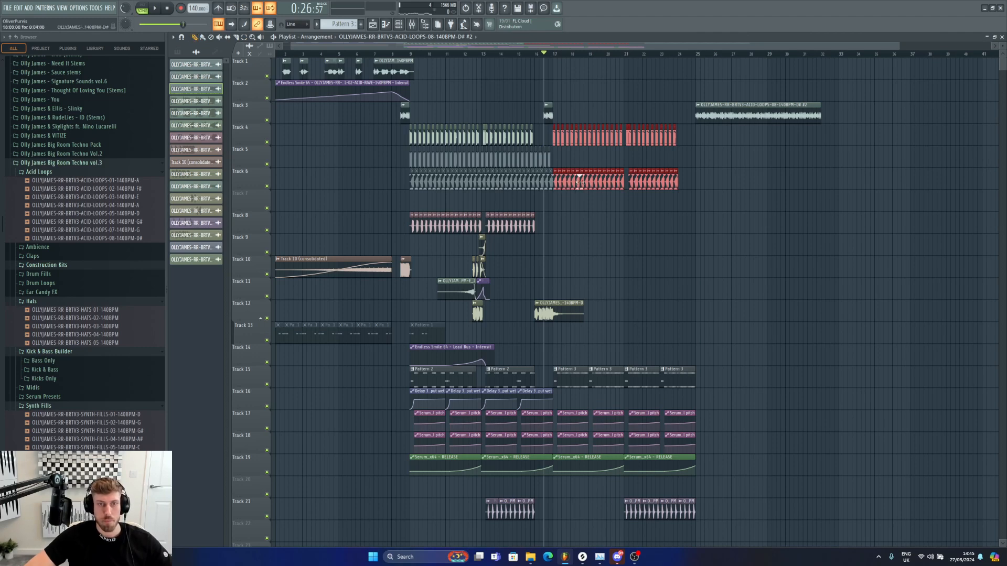
{"action": "left_click_drag", "start_coordinate": [294, 46], "coordinate": [586, 76]}
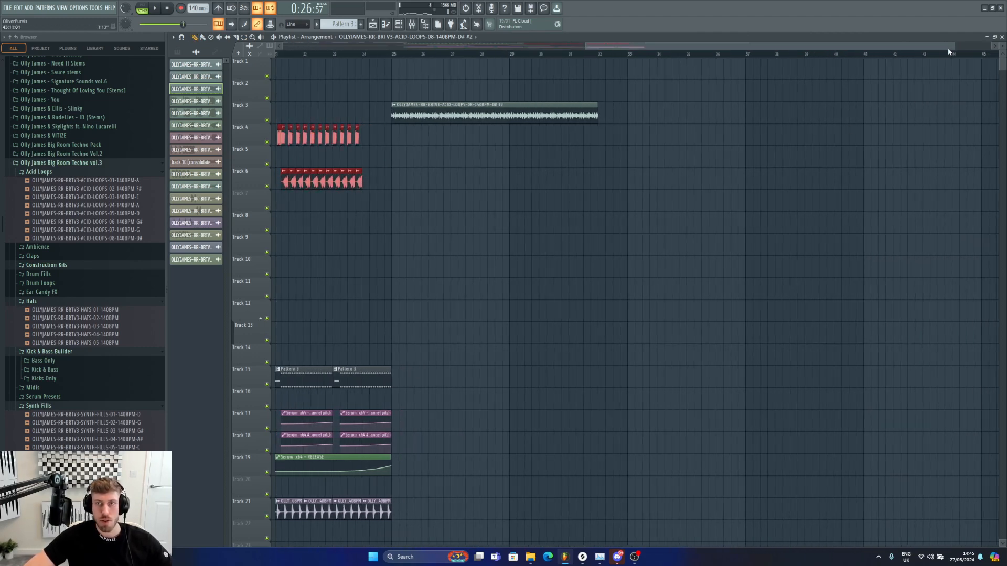
{"action": "left_click_drag", "start_coordinate": [954, 45], "coordinate": [750, 45]}
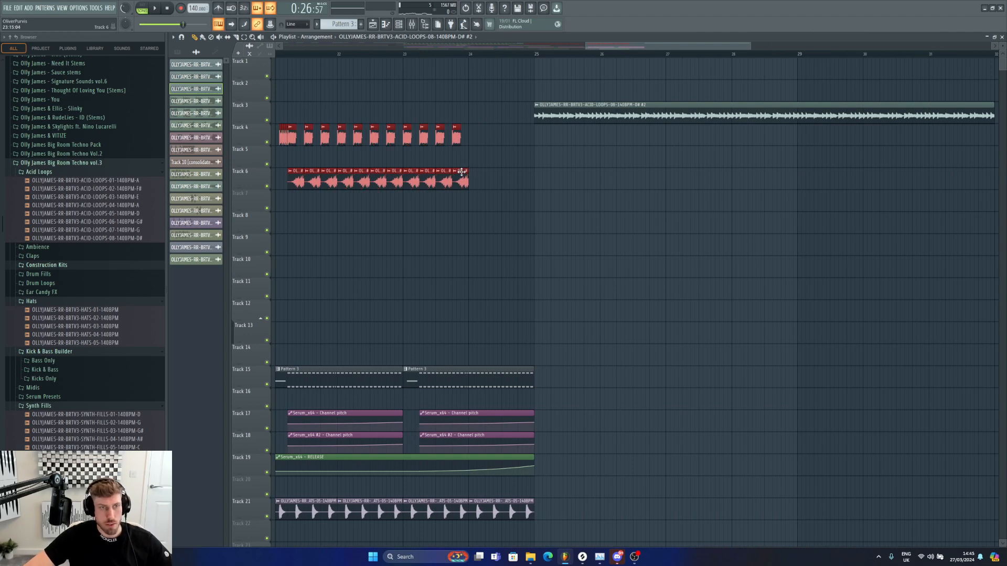
{"action": "key", "text": "ctrl+b"}
{"action": "key", "text": "ctrl+b"}
Step: Play the arrangement from around bar 24 to hear the extended section
{"action": "left_click", "coordinate": [486, 54]}
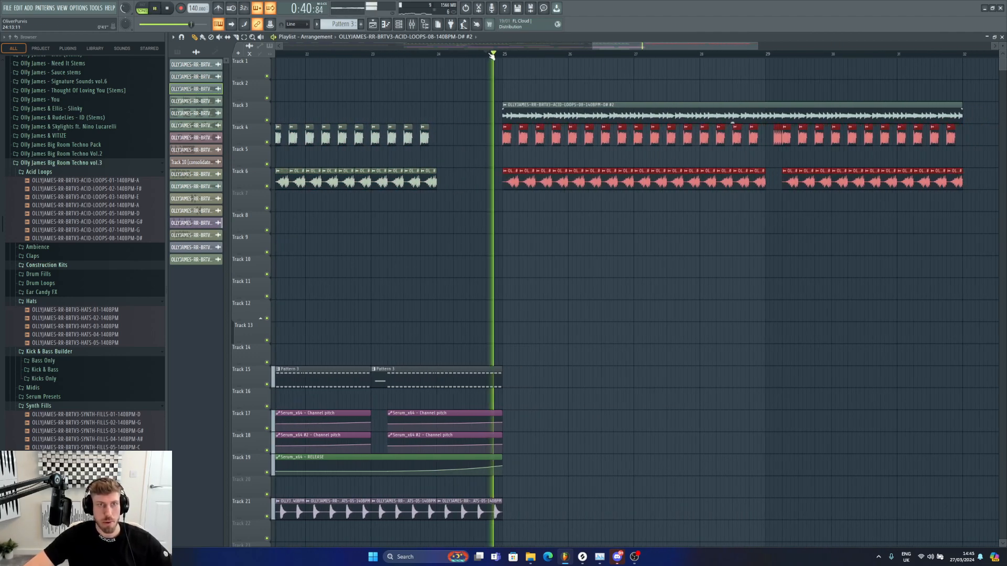
{"action": "left_click_drag", "start_coordinate": [593, 46], "coordinate": [281, 46]}
{"action": "scroll", "coordinate": [757, 236], "scroll_direction": "down", "scroll_amount": 4}
{"action": "scroll", "coordinate": [758, 239], "scroll_direction": "down", "scroll_amount": 3}
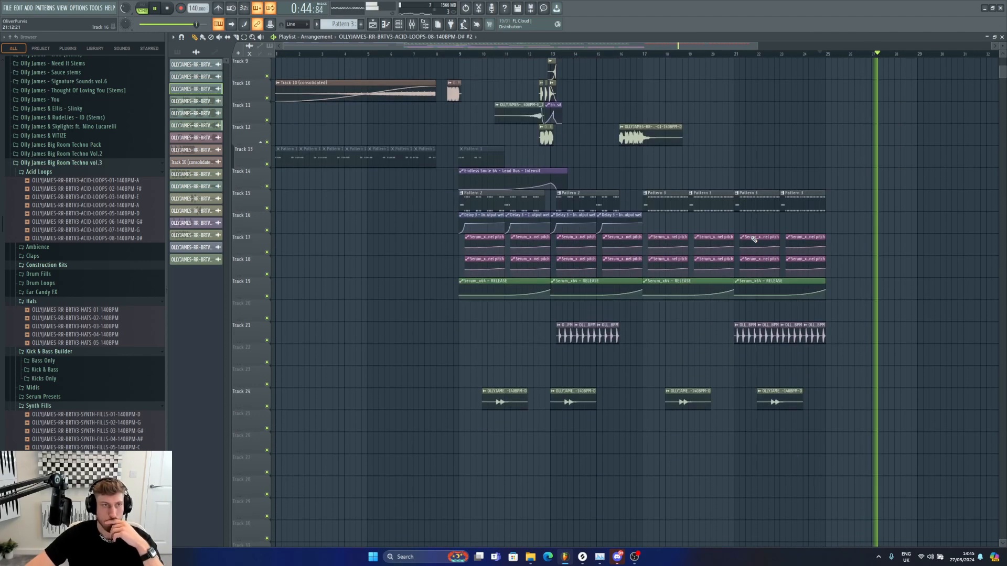
{"action": "scroll", "coordinate": [752, 236], "scroll_direction": "up", "scroll_amount": 8}
{"action": "left_click_drag", "start_coordinate": [756, 47], "coordinate": [993, 46]}
{"action": "key", "text": "space"}
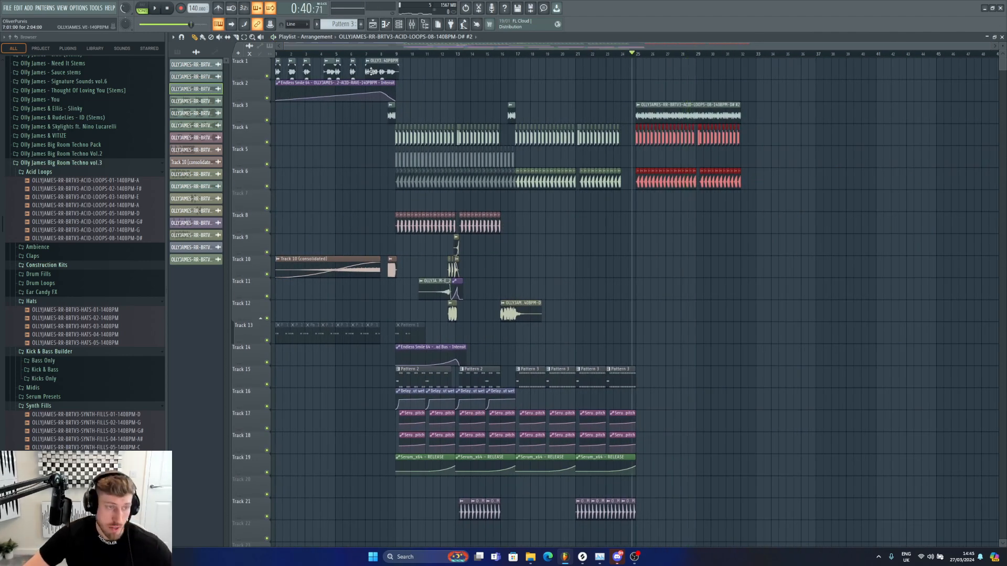
Step: Open Pattern 2 and inspect the SYNTH-SHOTS-09-G channel's settings while playing it
{"action": "left_click", "coordinate": [56, 352]}
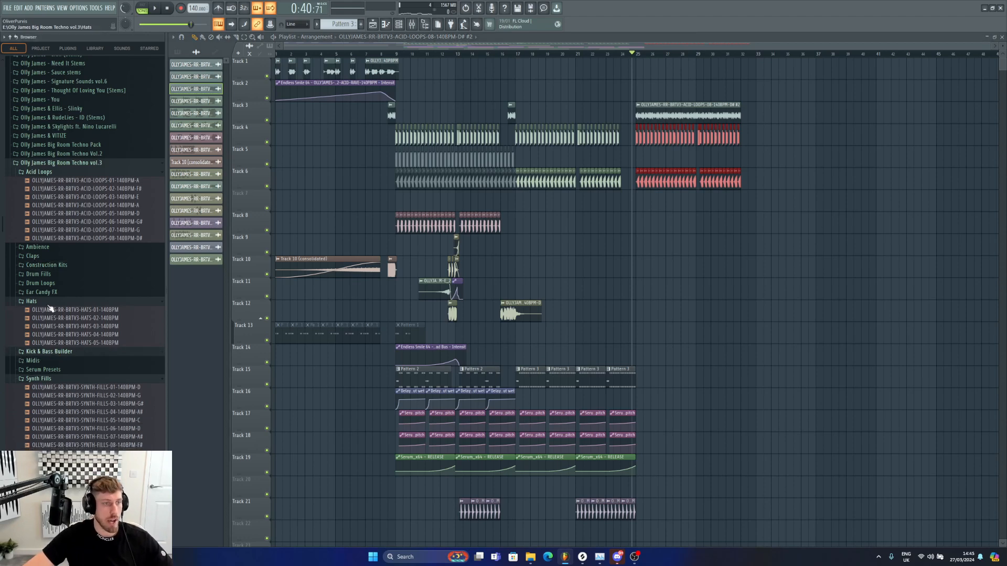
{"action": "left_click", "coordinate": [51, 303]}
{"action": "left_click", "coordinate": [50, 338]}
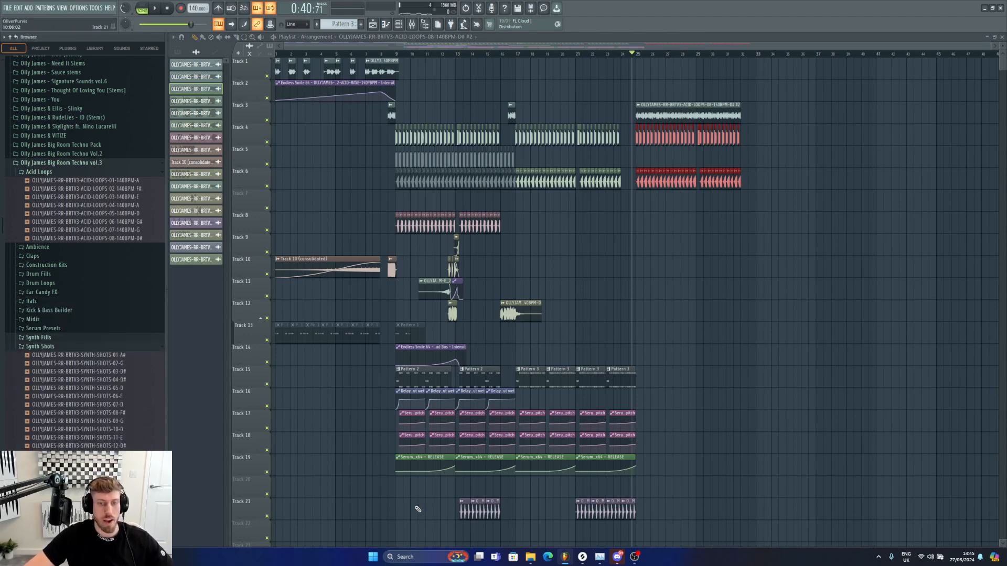
{"action": "double_click", "coordinate": [439, 376]}
{"action": "left_click", "coordinate": [399, 25]}
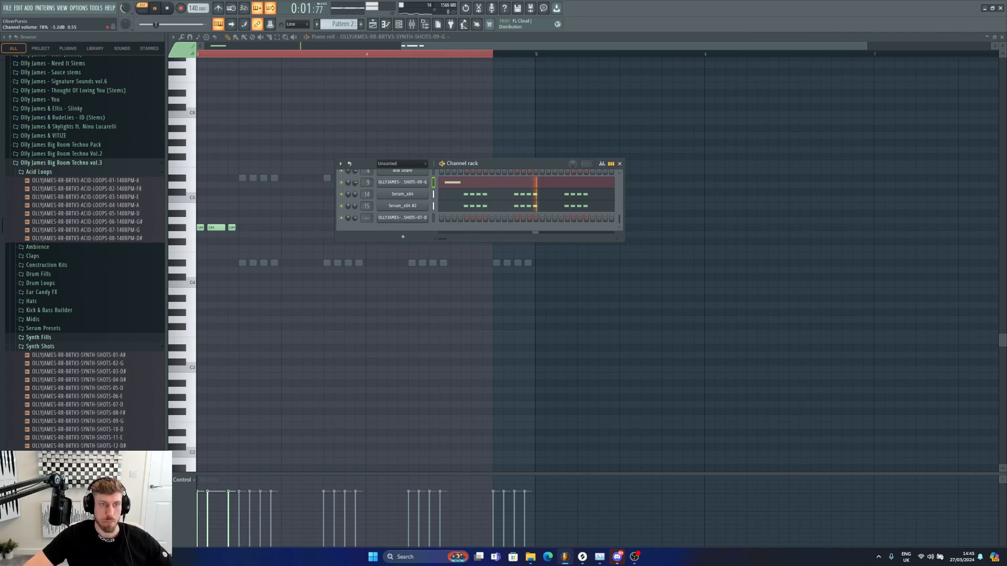
{"action": "right_click", "coordinate": [398, 183]}
{"action": "left_click", "coordinate": [449, 183]}
{"action": "left_click", "coordinate": [411, 181]}
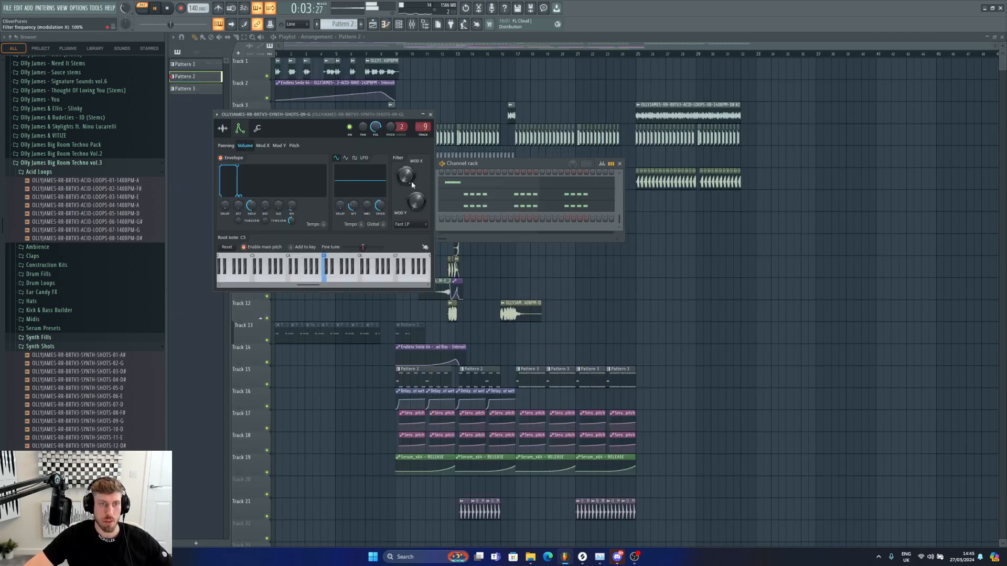
{"action": "left_click", "coordinate": [457, 184]}
{"action": "key", "text": "space"}
Step: Add ArtsAcousticReverb to mixer insert 10 and load its W&V Reverb 2 preset
{"action": "left_click", "coordinate": [412, 24]}
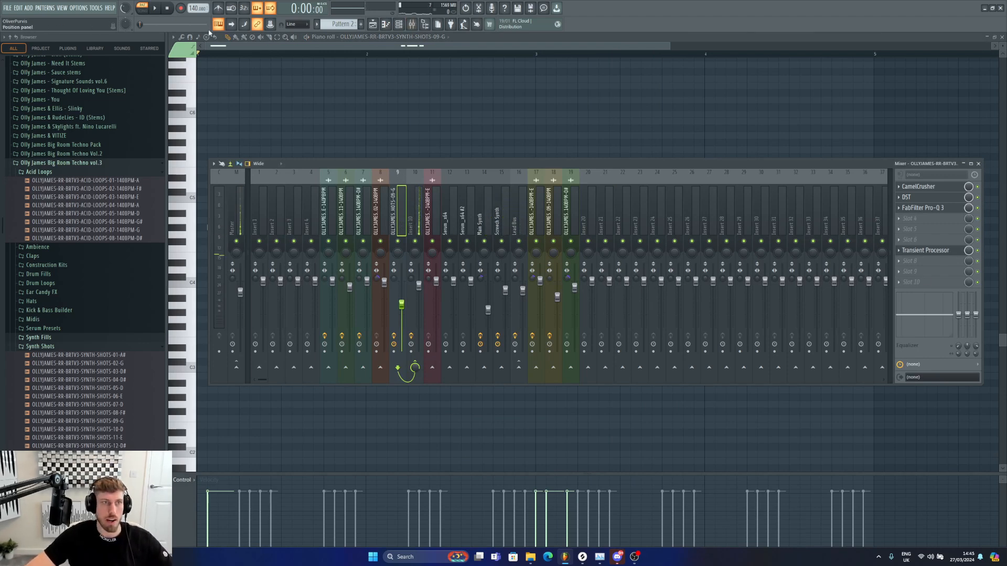
{"action": "key", "text": "space"}
{"action": "right_click", "coordinate": [398, 241]}
{"action": "key", "text": "space"}
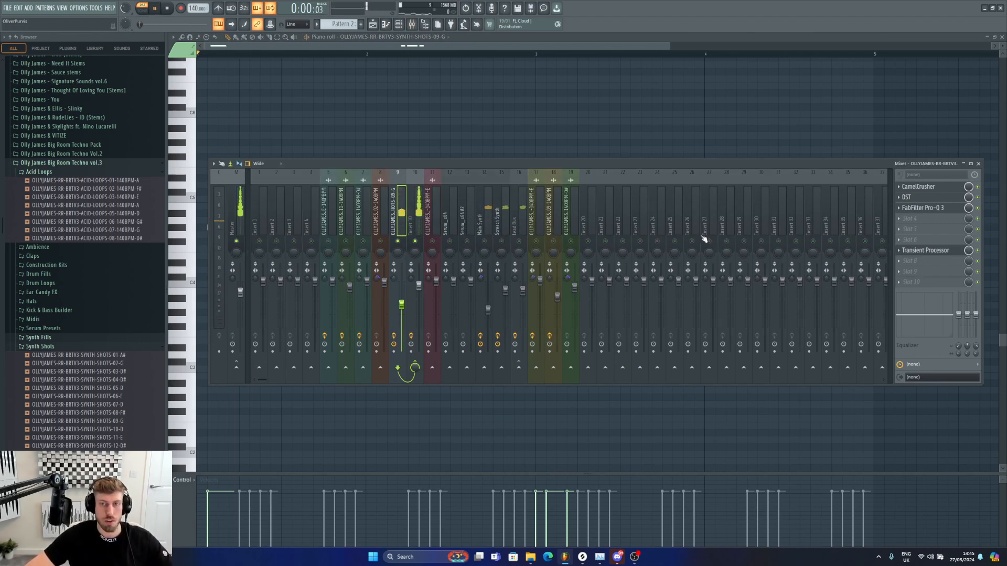
{"action": "key", "text": "Right"}
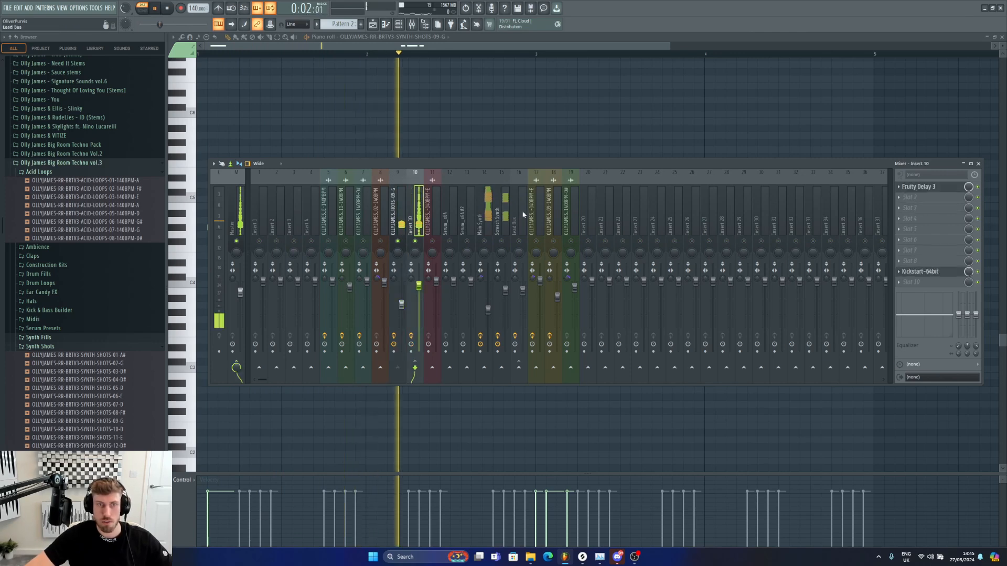
{"action": "key", "text": "space"}
{"action": "left_click", "coordinate": [967, 197]}
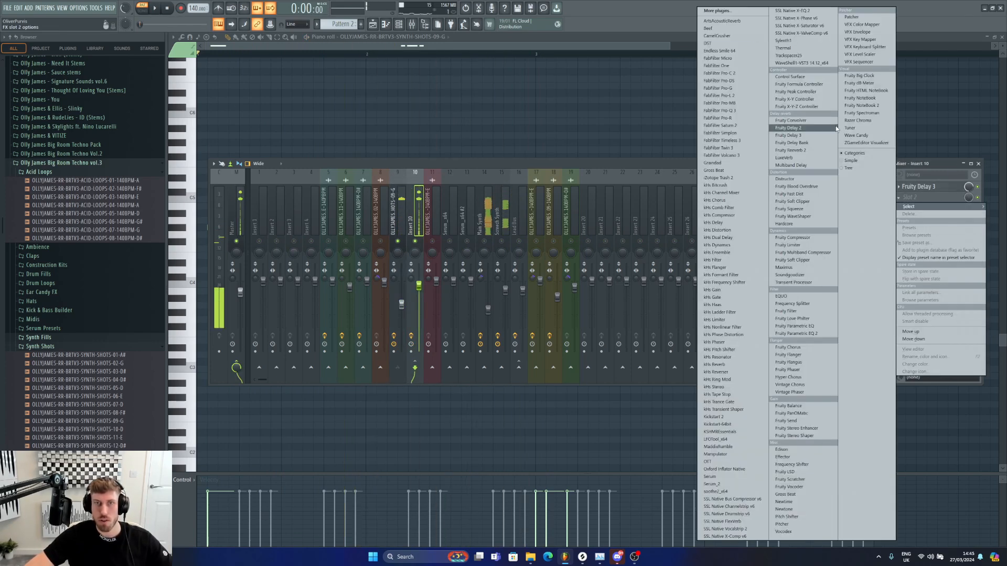
{"action": "left_click", "coordinate": [744, 21]}
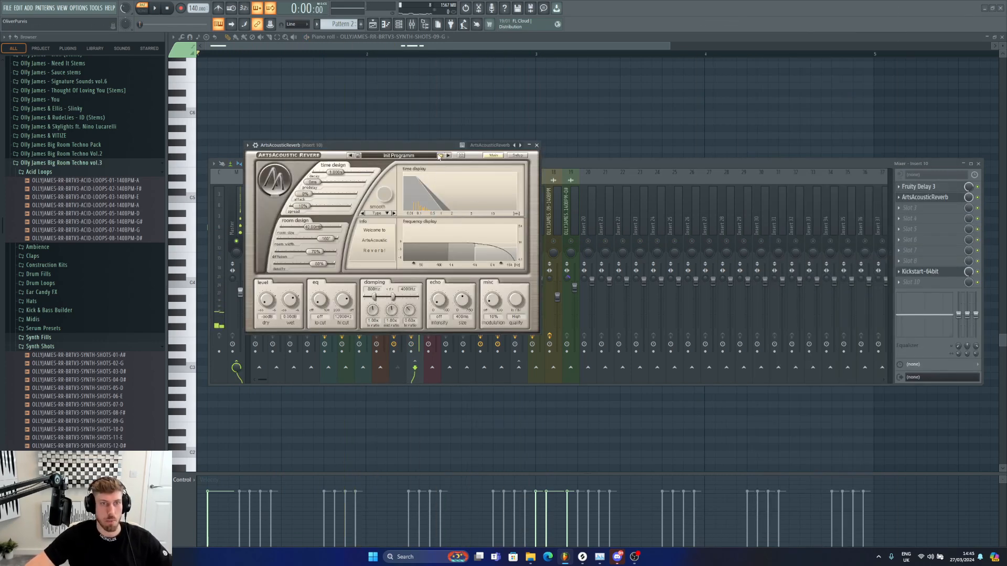
{"action": "left_click", "coordinate": [439, 156]}
{"action": "double_click", "coordinate": [281, 191]}
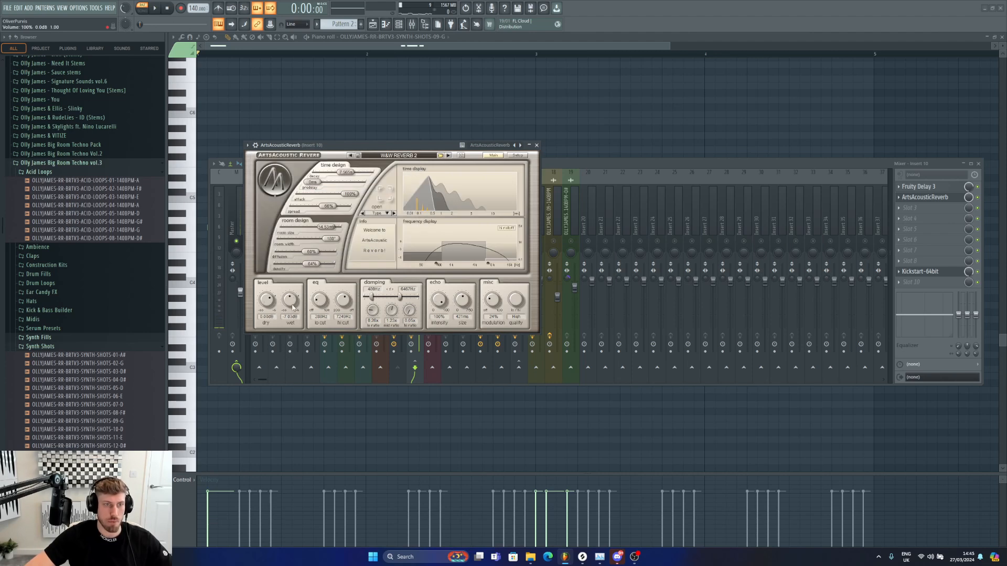
Step: Set the reverb's hi cut to about 4238 Hz, decay to about 4.15 s and lo cut to about 339 Hz
{"action": "left_click_drag", "start_coordinate": [341, 303], "coordinate": [342, 308]}
{"action": "right_click", "coordinate": [341, 307]}
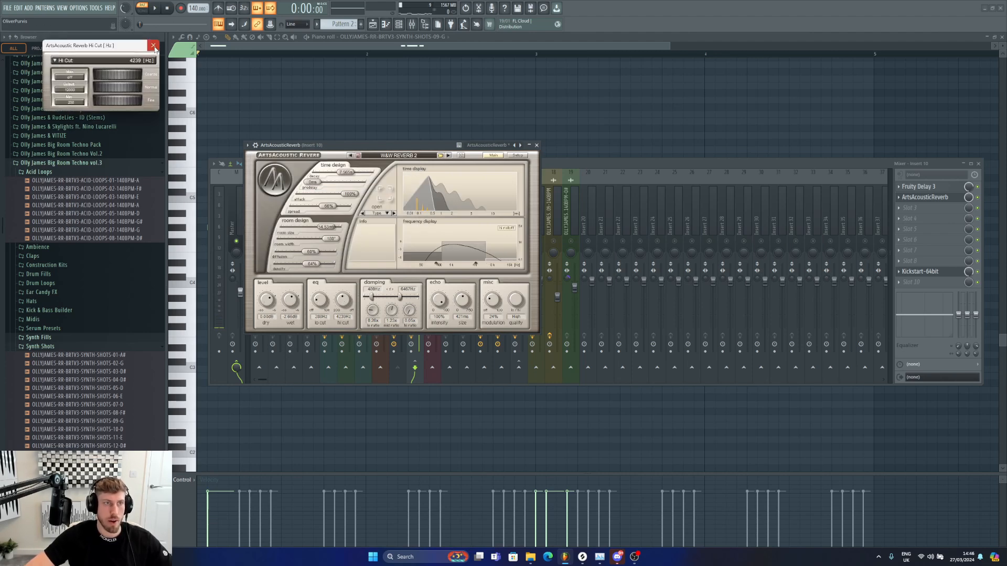
{"action": "left_click", "coordinate": [153, 46]}
{"action": "key", "text": "space"}
{"action": "left_click_drag", "start_coordinate": [346, 172], "coordinate": [338, 175]}
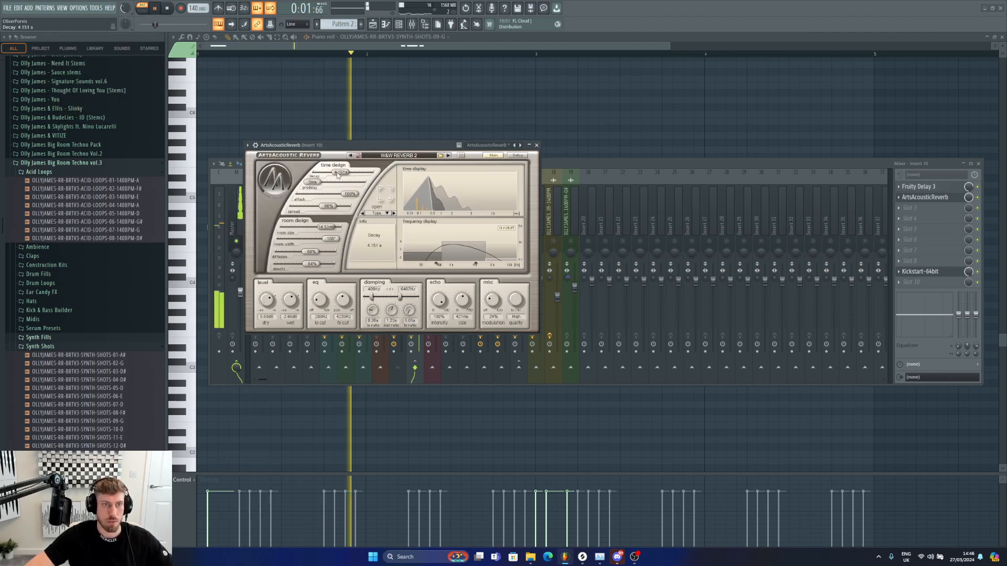
{"action": "left_click_drag", "start_coordinate": [320, 301], "coordinate": [343, 299]}
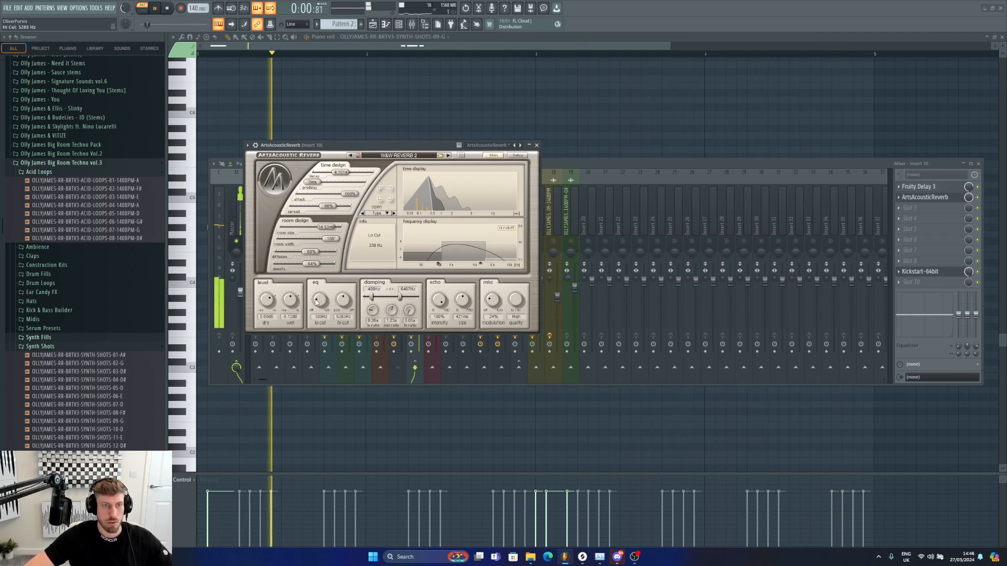
Step: Play the arrangement from bar 9 to check the reverb on the synth shots
{"action": "left_click", "coordinate": [372, 24]}
{"action": "left_click_drag", "start_coordinate": [432, 55], "coordinate": [389, 55]}
{"action": "key", "text": "F9"}
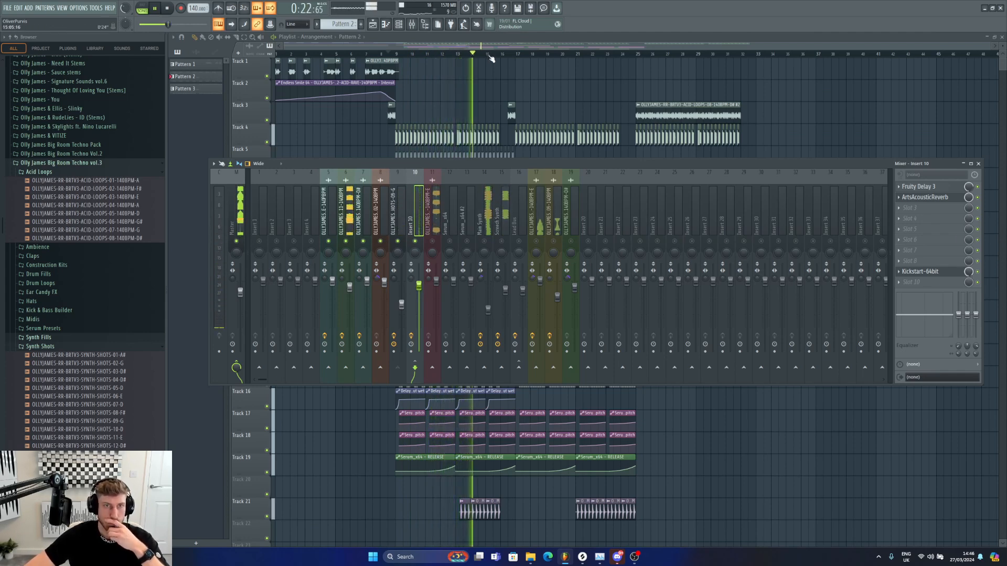
{"action": "key", "text": "F9"}
{"action": "left_click", "coordinate": [380, 54]}
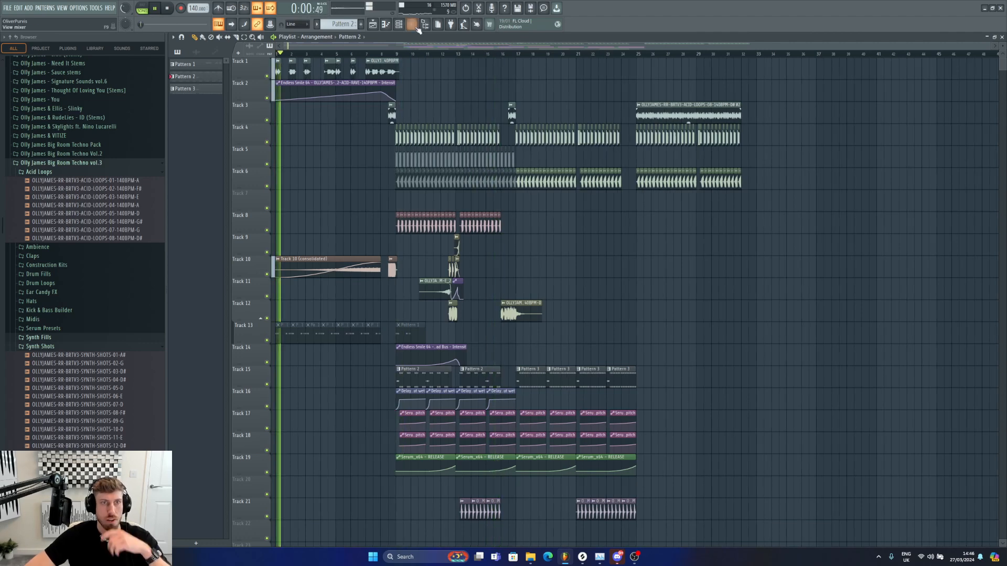
{"action": "left_click", "coordinate": [412, 24]}
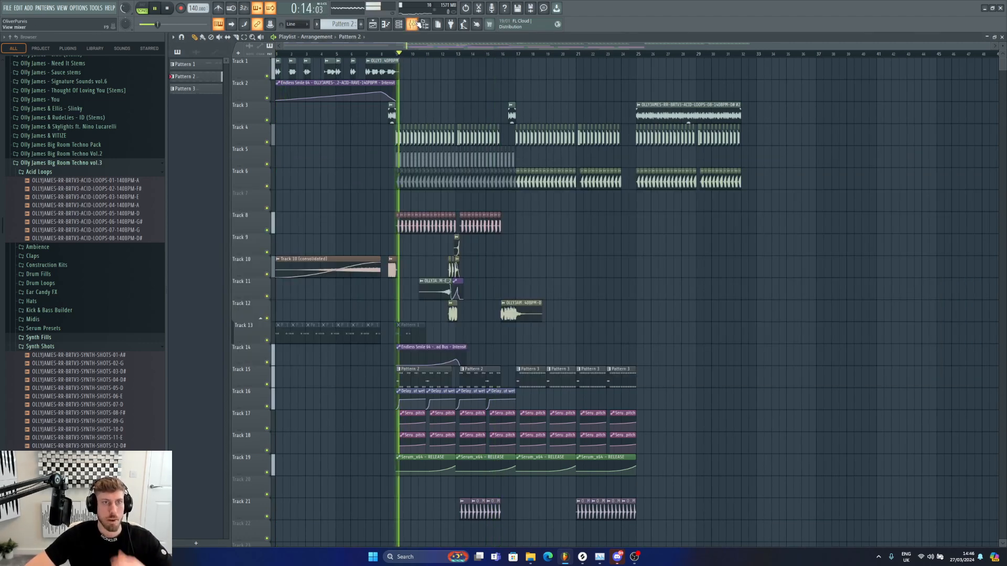
{"action": "key", "text": "F9"}
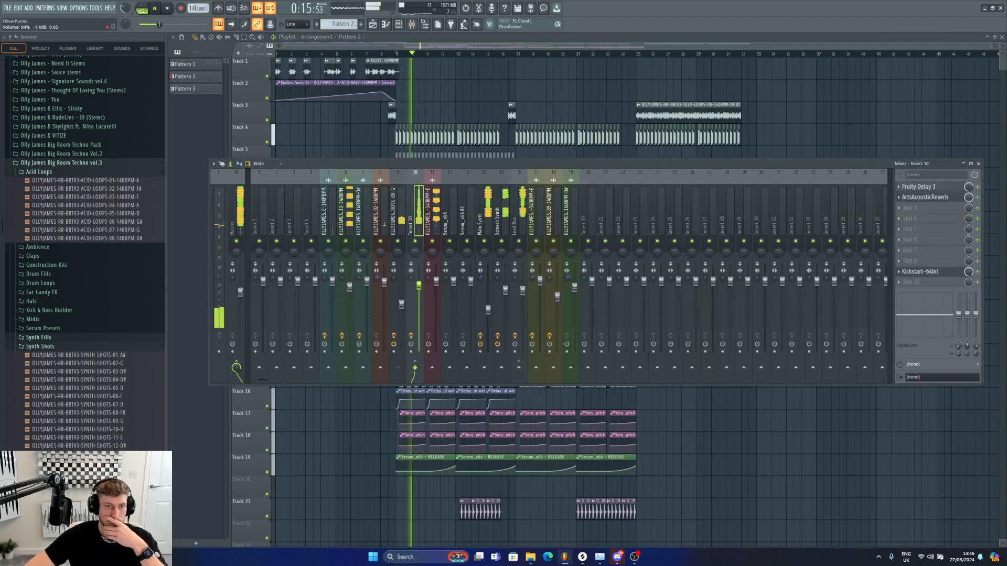
{"action": "left_click", "coordinate": [947, 201]}
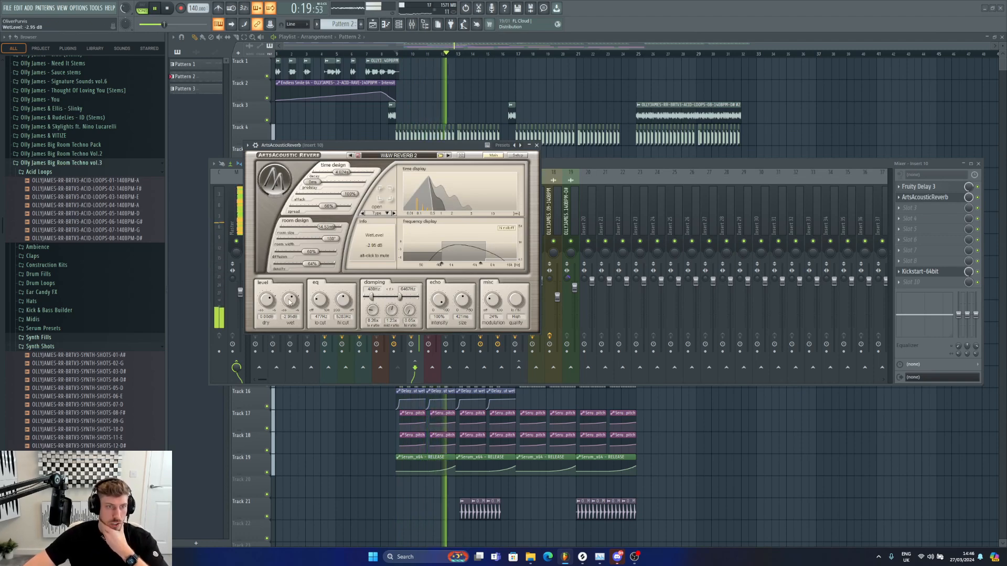
{"action": "left_click_drag", "start_coordinate": [988, 47], "coordinate": [574, 83]}
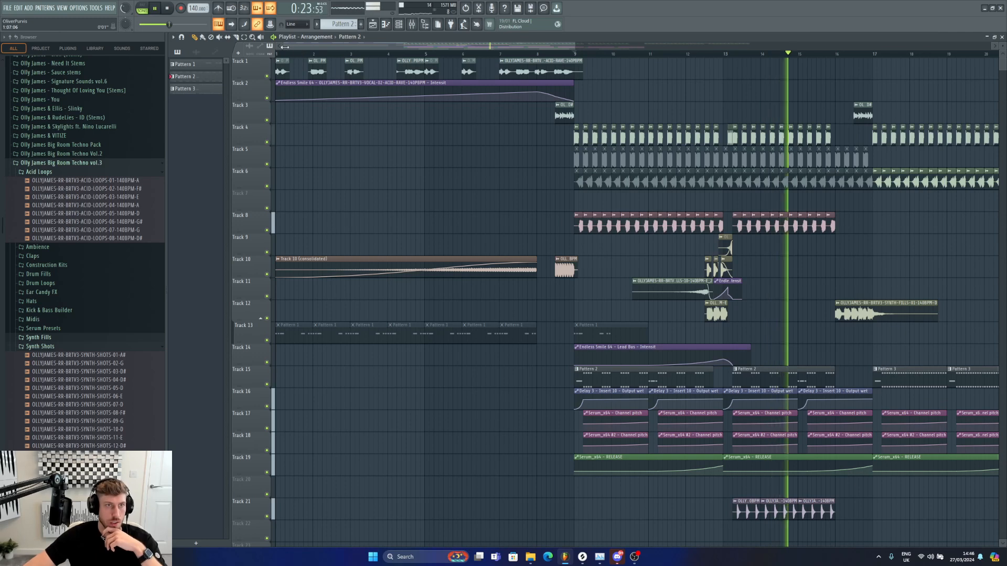
Step: Route the EAR-CANDY-FX-03 sample to its own mixer insert, add kHs Haas there and nudge its fader down slightly
{"action": "left_click_drag", "start_coordinate": [283, 48], "coordinate": [386, 50]}
{"action": "scroll", "coordinate": [540, 469], "scroll_direction": "down", "scroll_amount": 6}
{"action": "key", "text": "space"}
{"action": "double_click", "coordinate": [467, 359]}
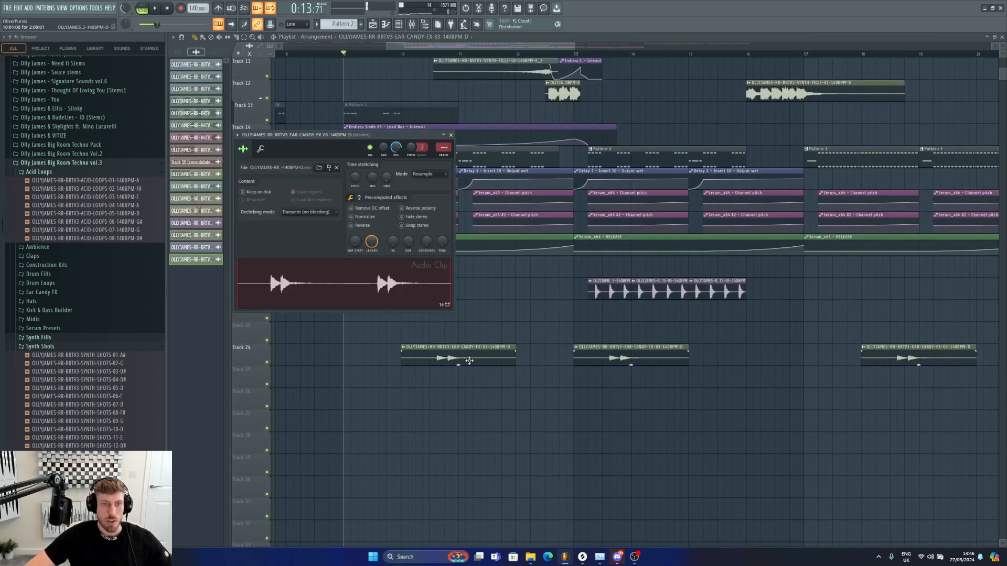
{"action": "key", "text": "ctrl+l"}
{"action": "left_click", "coordinate": [898, 251]}
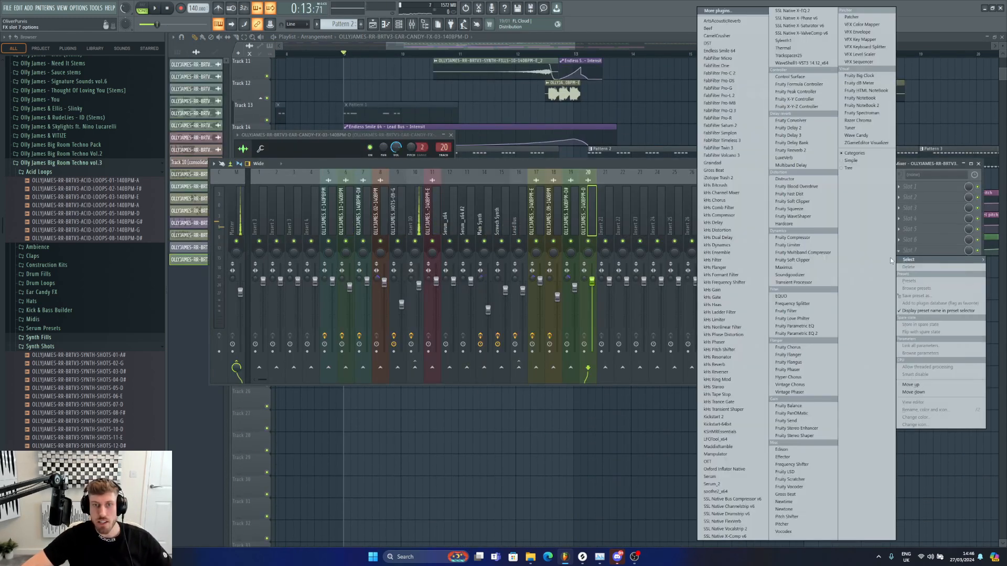
{"action": "left_click", "coordinate": [715, 304]}
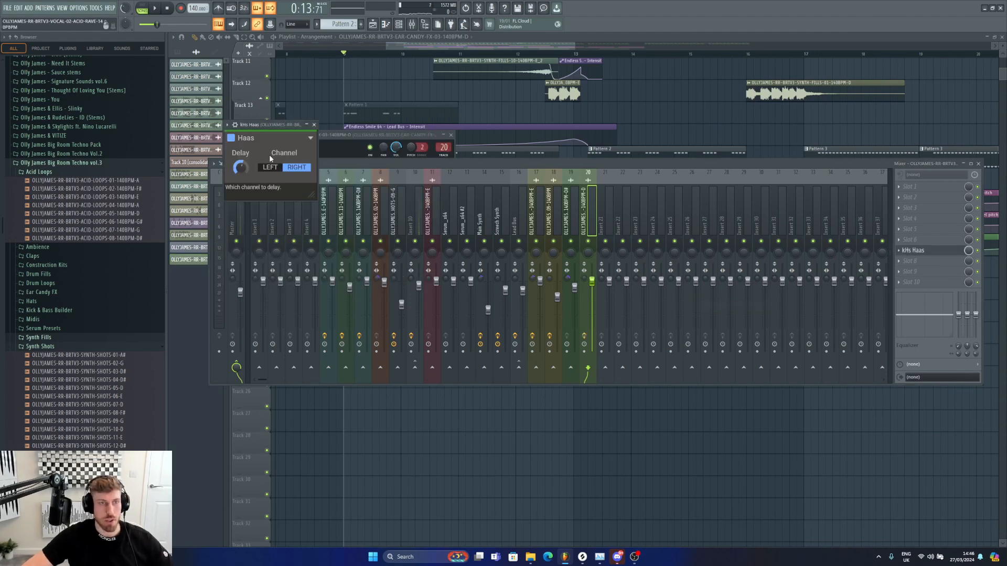
{"action": "left_click_drag", "start_coordinate": [594, 286], "coordinate": [594, 293]}
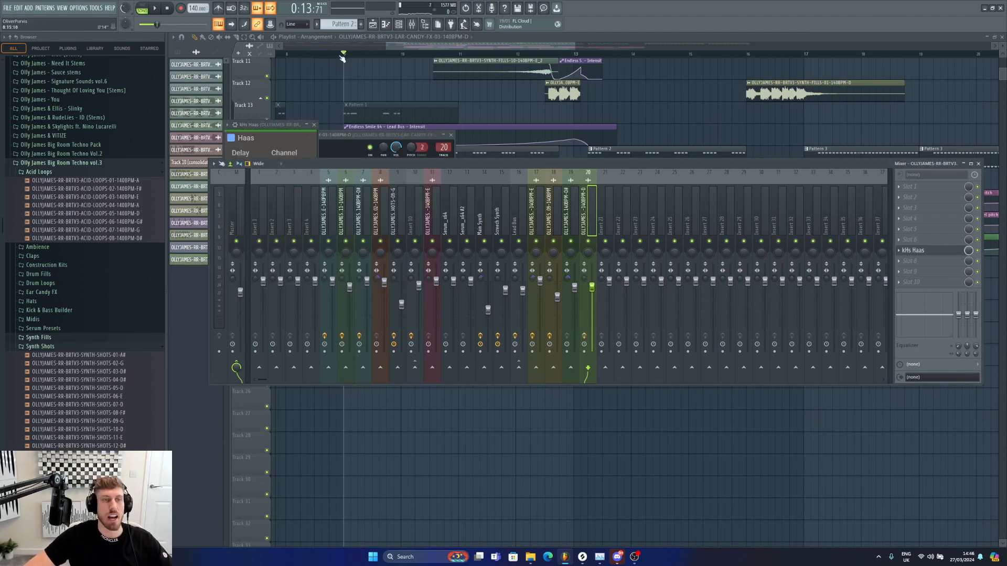
Step: Insert a new empty playlist track above Track 15 within the bar 9 to 13 section
{"action": "left_click_drag", "start_coordinate": [342, 57], "coordinate": [577, 66]}
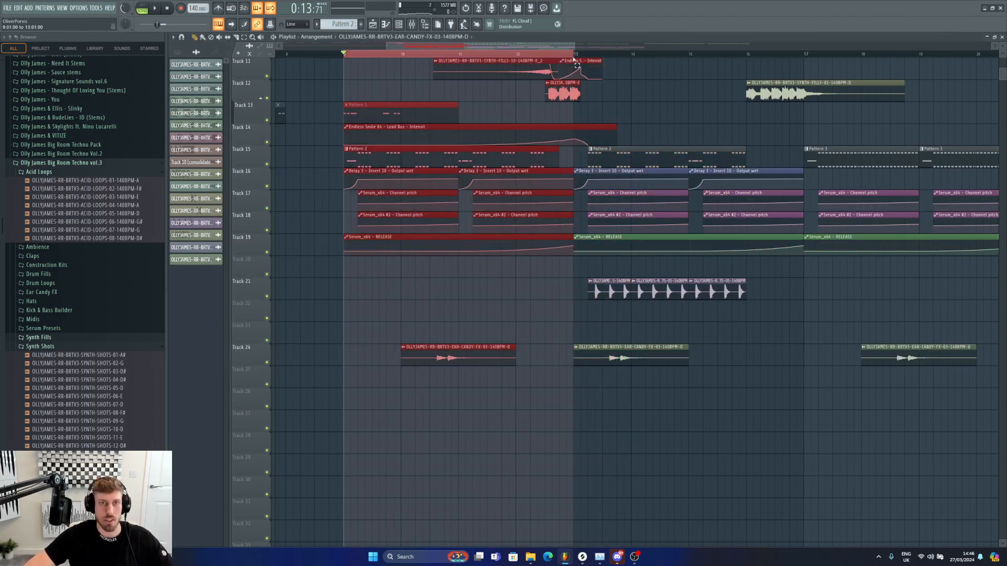
{"action": "right_click", "coordinate": [266, 164]}
{"action": "right_click", "coordinate": [257, 149]}
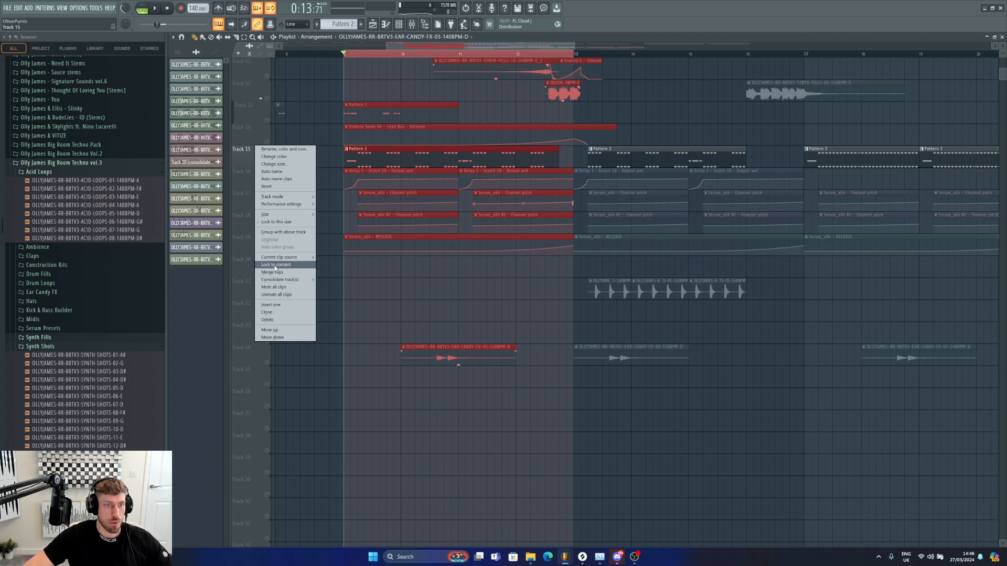
{"action": "left_click", "coordinate": [280, 306]}
{"action": "left_click", "coordinate": [394, 163]}
{"action": "key", "text": "ctrl+z"}
{"action": "key", "text": "space"}
Step: Add ArtsAcousticReverb to the Lead Bus mixer insert and load its W&V Reverb 2 preset
{"action": "left_click", "coordinate": [413, 25]}
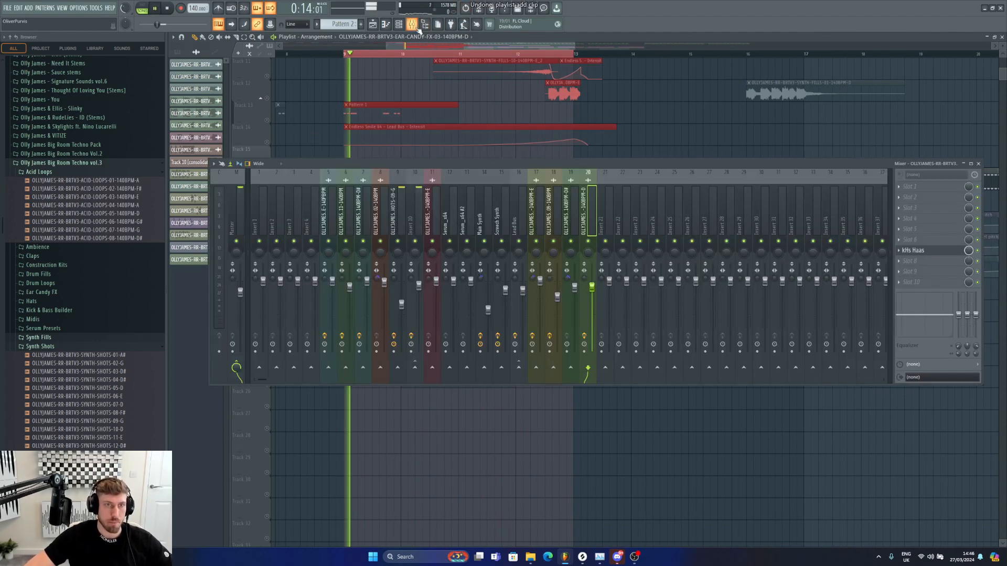
{"action": "left_click", "coordinate": [501, 215]}
{"action": "left_click", "coordinate": [522, 221]}
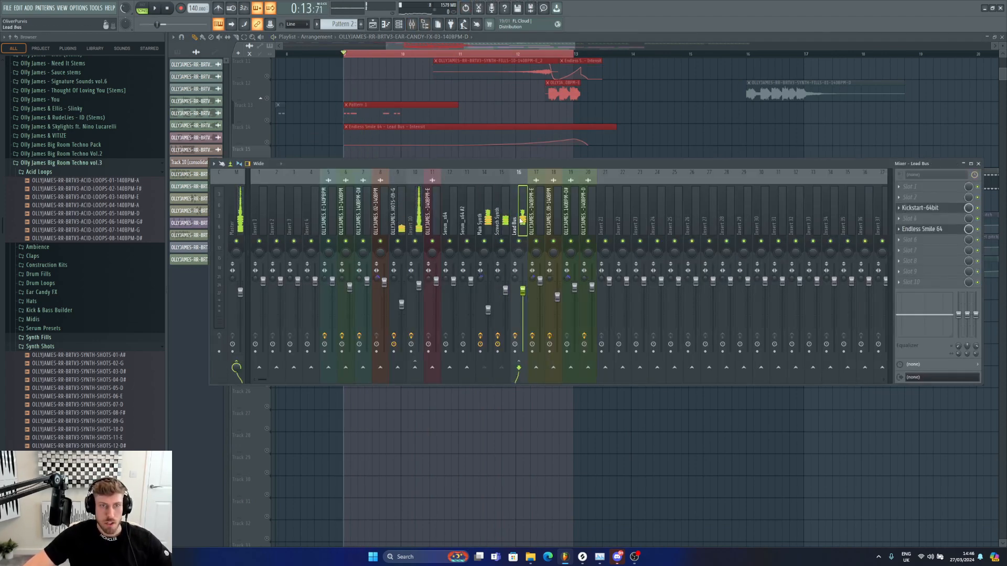
{"action": "left_click", "coordinate": [923, 192]}
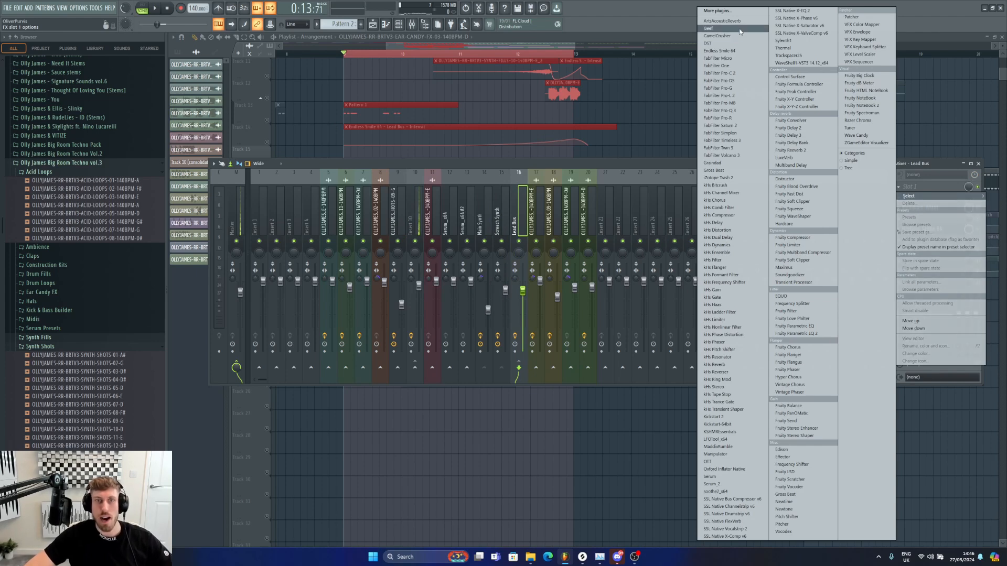
{"action": "left_click", "coordinate": [731, 21]}
{"action": "left_click", "coordinate": [389, 106]}
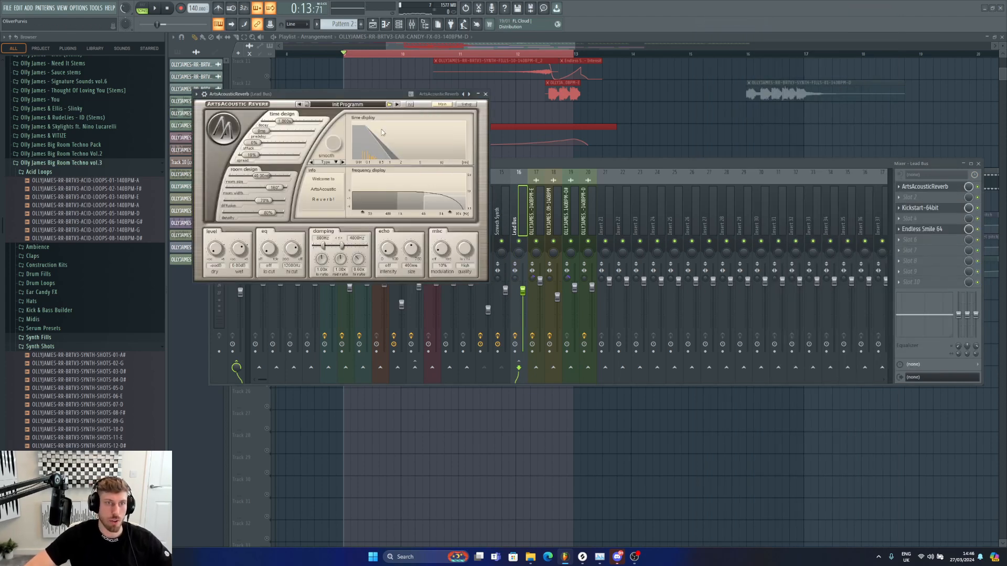
{"action": "double_click", "coordinate": [255, 139]}
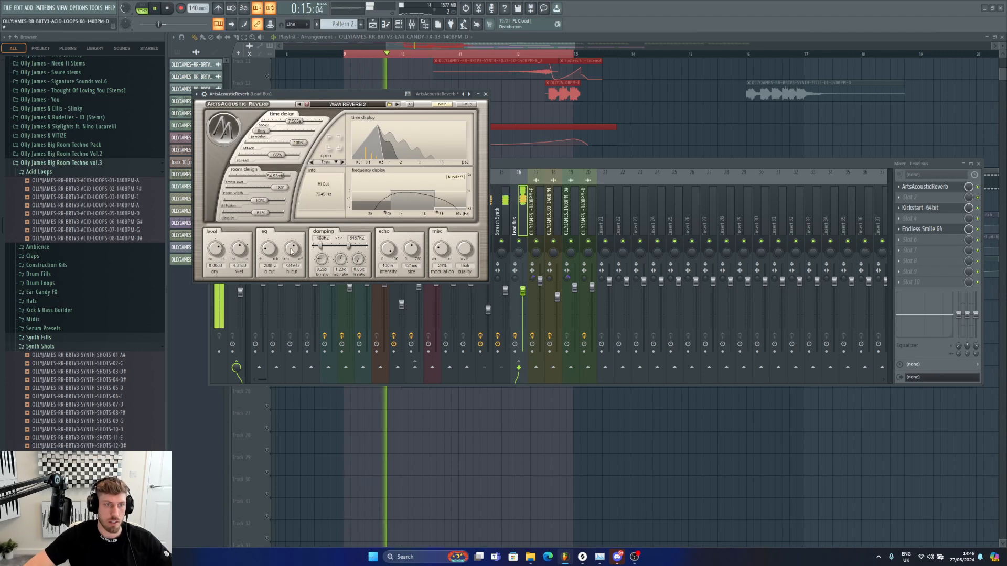
Step: Set the Lead Bus reverb's decay to about 3.93 s and its wet level to about -10.79 dB
{"action": "left_click_drag", "start_coordinate": [265, 251], "coordinate": [289, 125]}
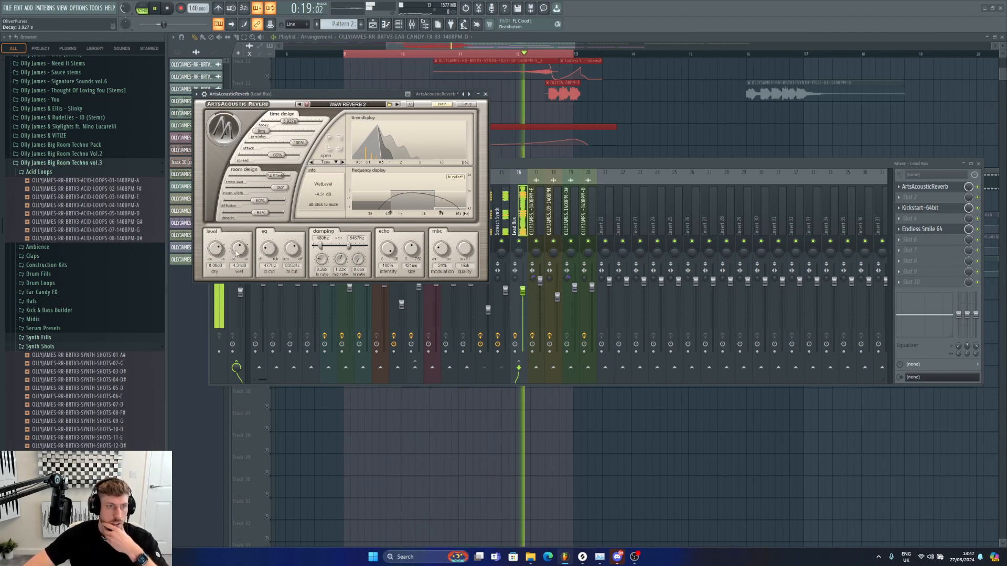
{"action": "left_click_drag", "start_coordinate": [240, 251], "coordinate": [267, 257]}
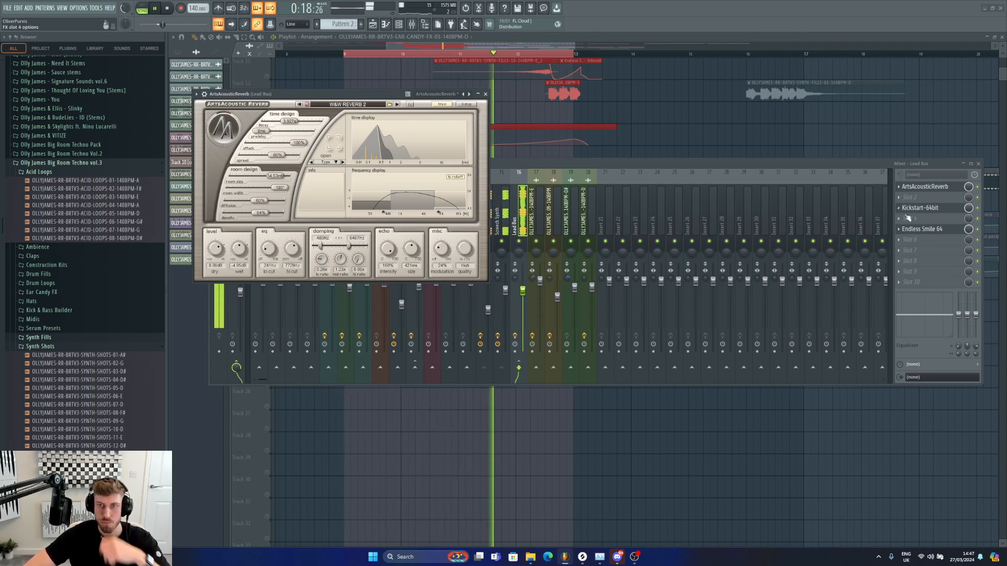
{"action": "mouse_move", "coordinate": [239, 251]}
{"action": "left_mouse_down"}
{"action": "mouse_move", "coordinate": [242, 258]}
{"action": "mouse_move", "coordinate": [242, 244]}
{"action": "left_mouse_up"}
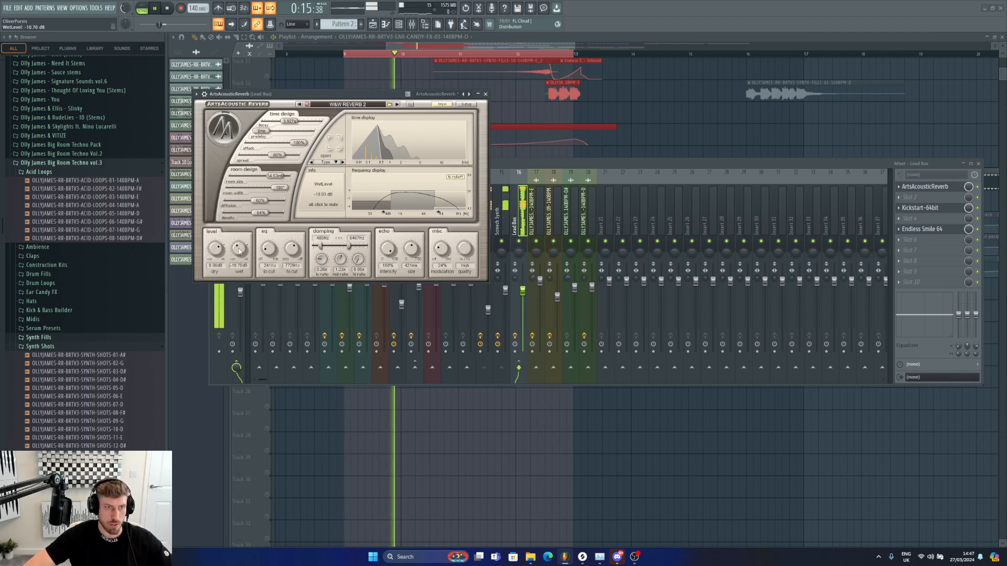
Step: Create an automation clip for the reverb's wet level and move it onto a newly inserted empty track
{"action": "left_click", "coordinate": [95, 7]}
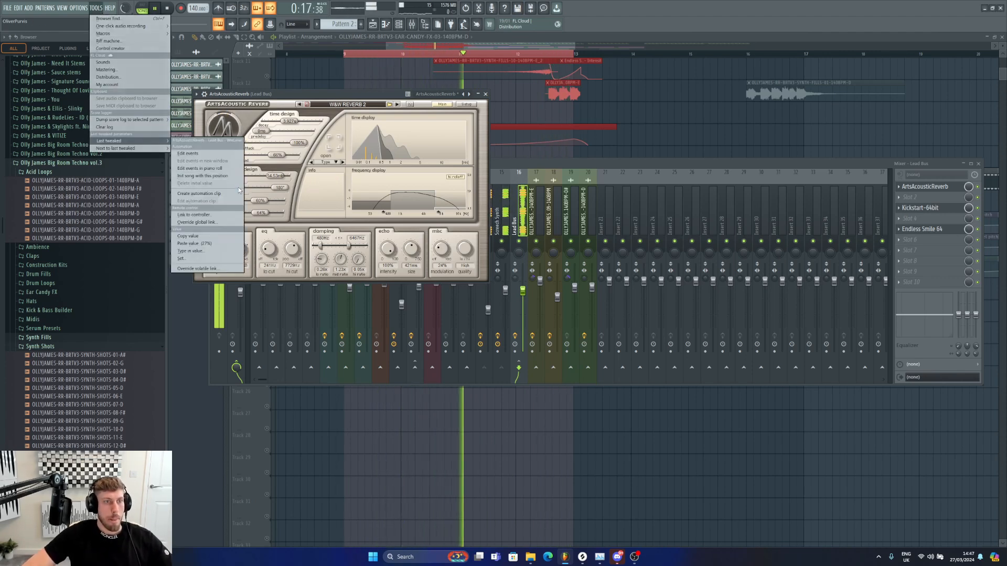
{"action": "left_click", "coordinate": [194, 193]}
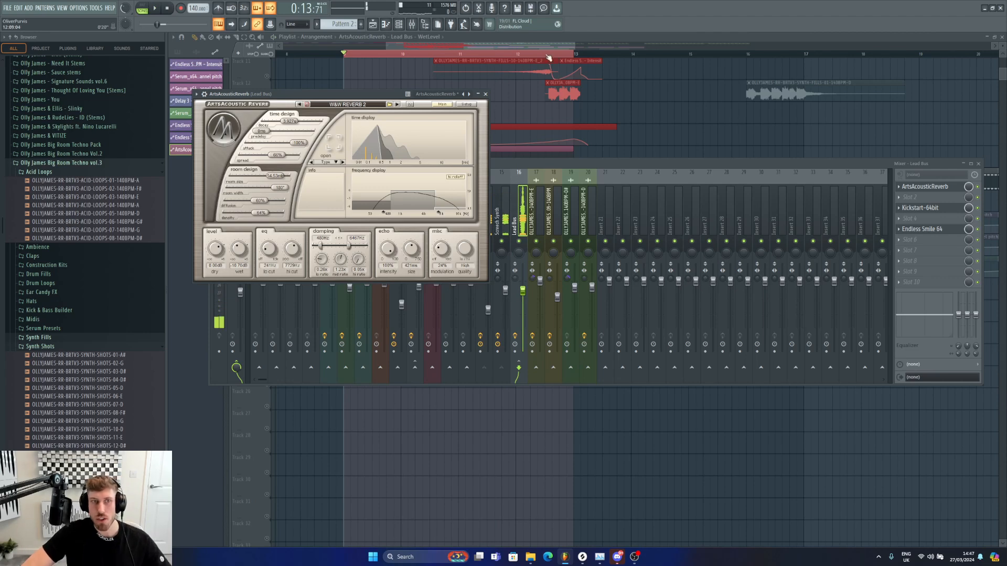
{"action": "left_click_drag", "start_coordinate": [574, 46], "coordinate": [490, 47]}
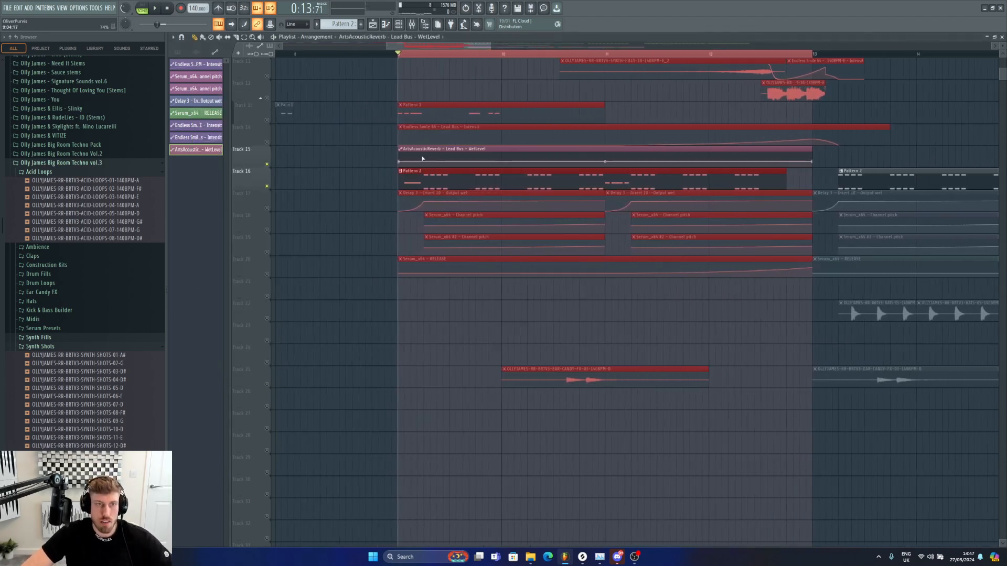
{"action": "right_click", "coordinate": [246, 181]}
{"action": "left_click", "coordinate": [263, 326]}
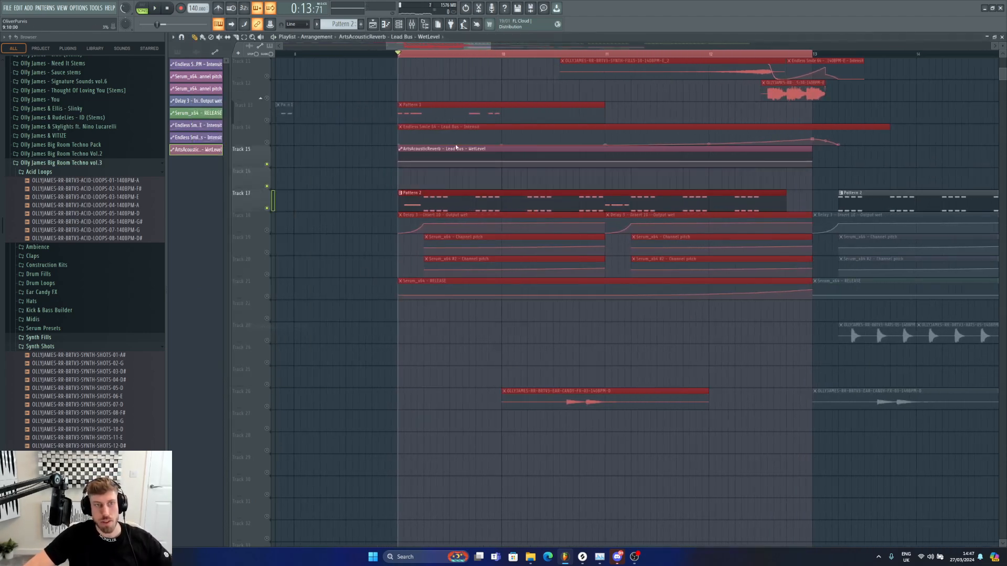
{"action": "left_click_drag", "start_coordinate": [454, 163], "coordinate": [455, 184]}
Step: Add points to the wet level automation to shape a rising curve, then play it back
{"action": "right_click", "coordinate": [400, 185]}
{"action": "left_click", "coordinate": [423, 308]}
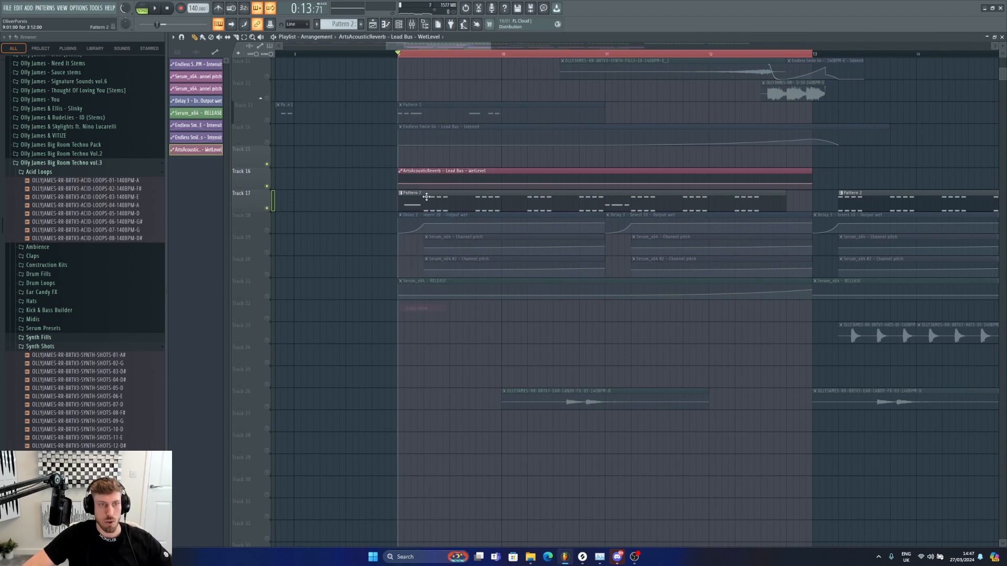
{"action": "right_click", "coordinate": [425, 187]}
{"action": "left_click", "coordinate": [458, 317]}
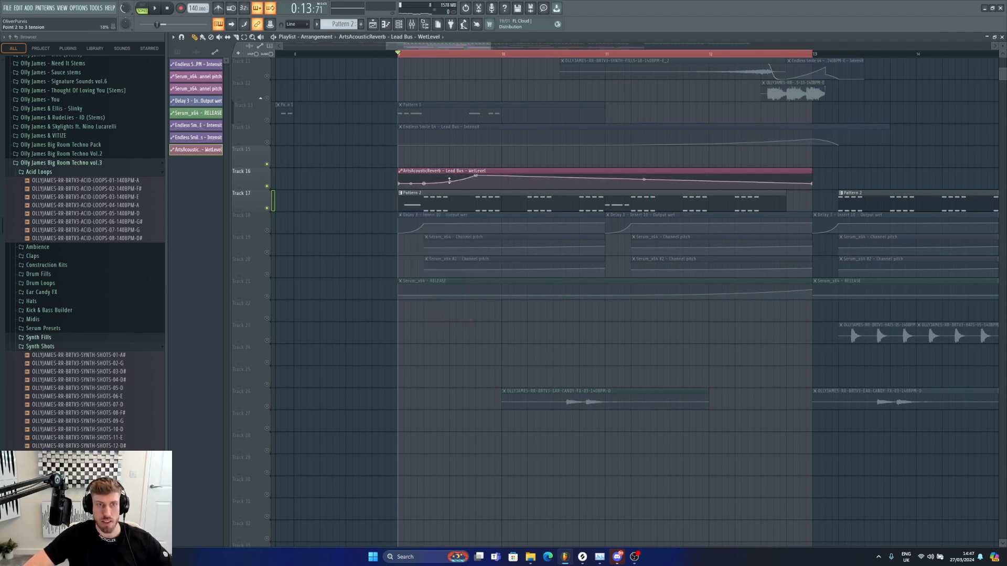
{"action": "right_click", "coordinate": [477, 186]}
{"action": "left_click", "coordinate": [500, 318]}
{"action": "key", "text": "space"}
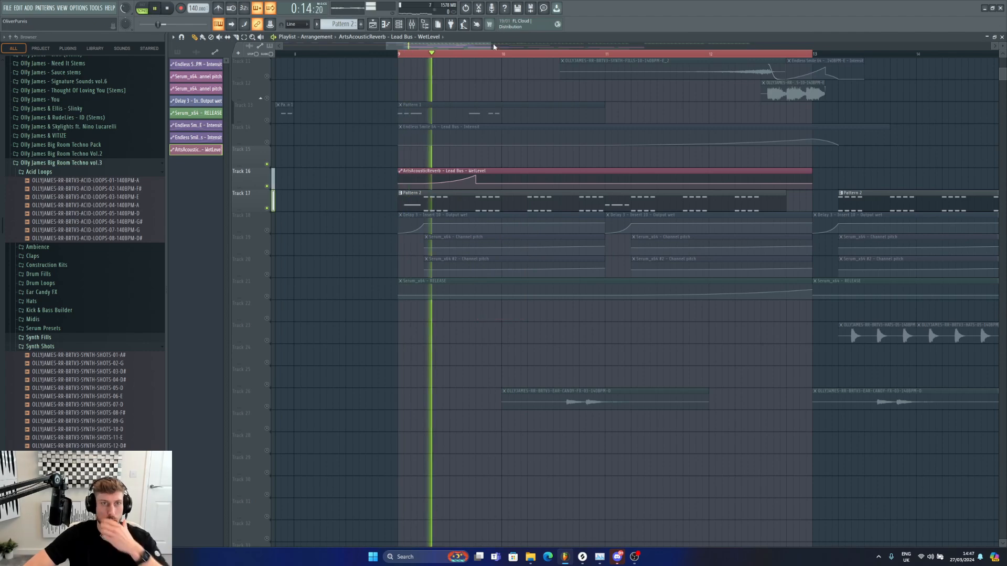
Step: Shorten the wet level automation clip to about one bar and paint repeated copies through to bar 13
{"action": "left_click_drag", "start_coordinate": [491, 47], "coordinate": [566, 49]}
{"action": "left_click_drag", "start_coordinate": [593, 180], "coordinate": [403, 182]}
{"action": "key", "text": "space"}
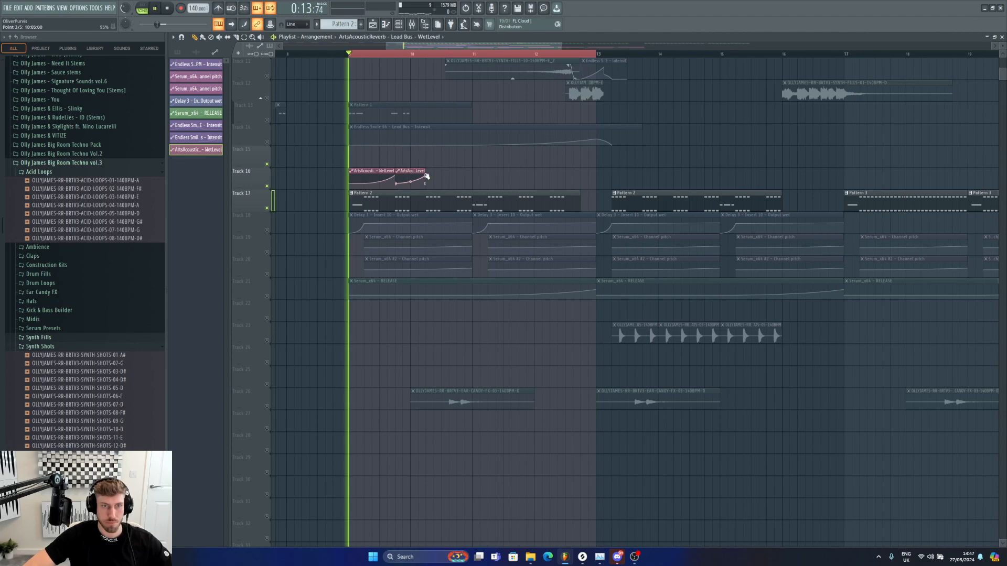
{"action": "left_click", "coordinate": [430, 176]}
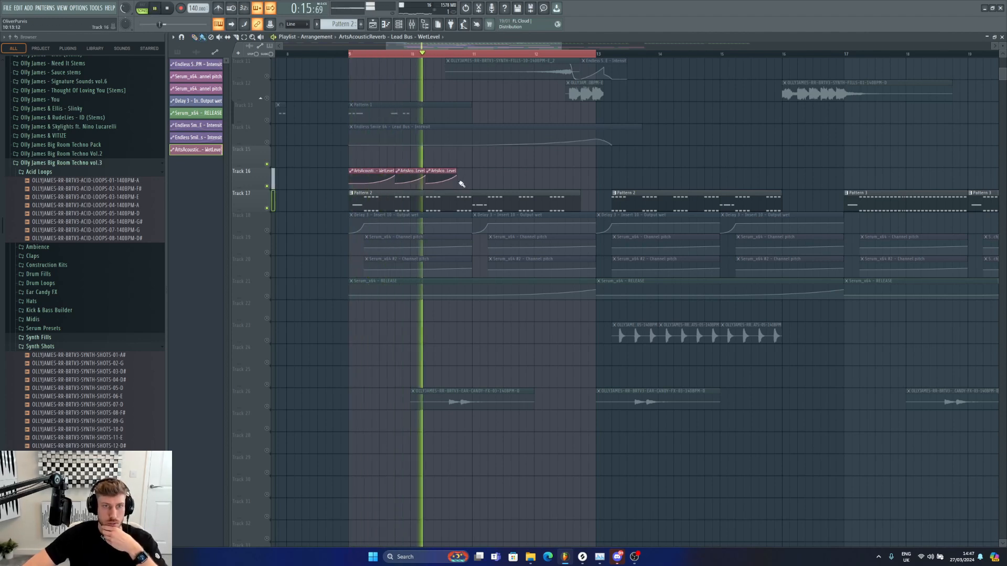
{"action": "left_click_drag", "start_coordinate": [461, 184], "coordinate": [603, 176]}
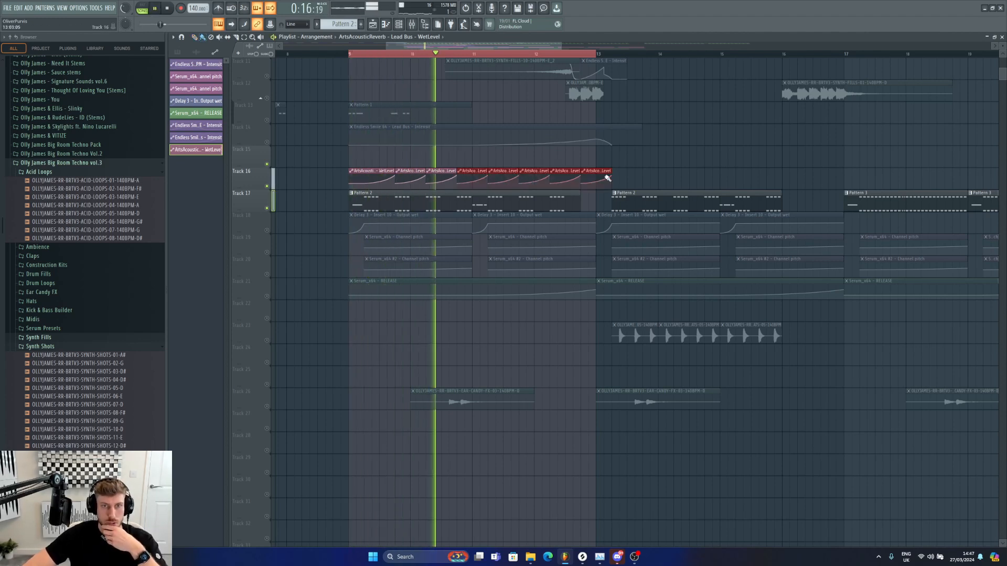
Step: Make the final wet level automation clip unique and extend it toward bar 13
{"action": "left_click", "coordinate": [552, 172]}
{"action": "left_click", "coordinate": [572, 251]}
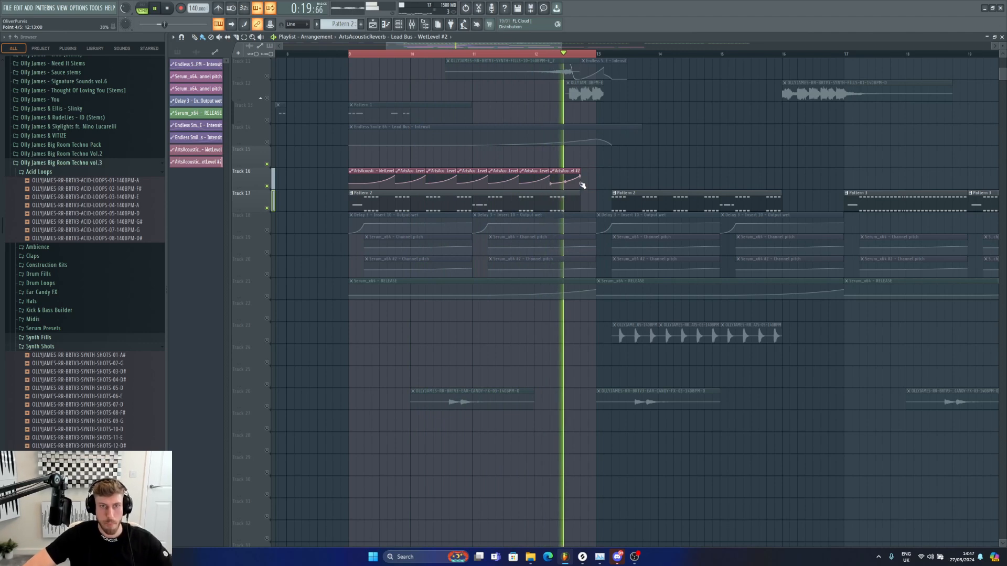
{"action": "key", "text": "space"}
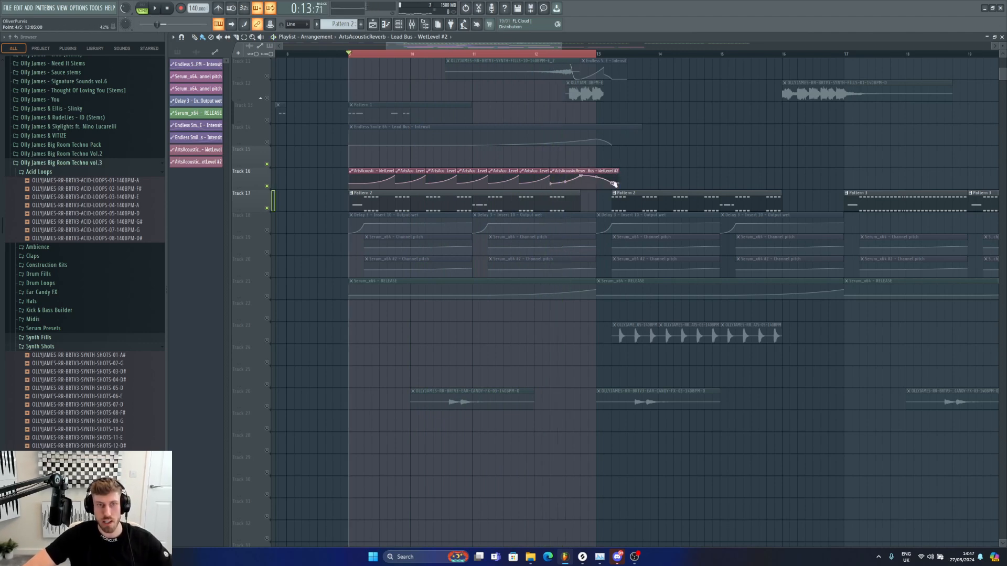
Step: Unmute tracks 11 and 12 and play the section to hear the reverb automation
{"action": "left_click", "coordinate": [594, 54], "text": "ctrl"}
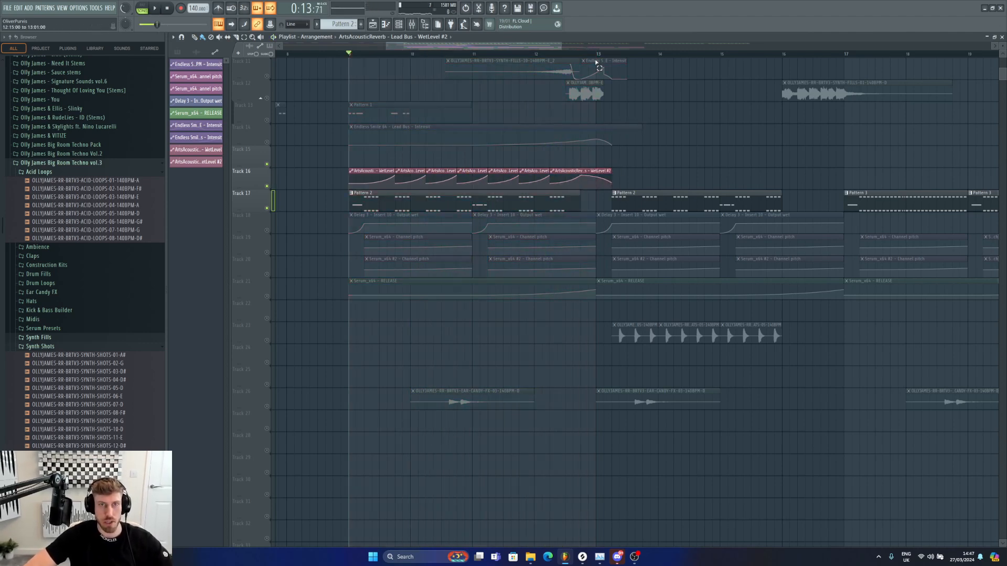
{"action": "left_click", "coordinate": [266, 98]}
{"action": "left_click", "coordinate": [267, 76]}
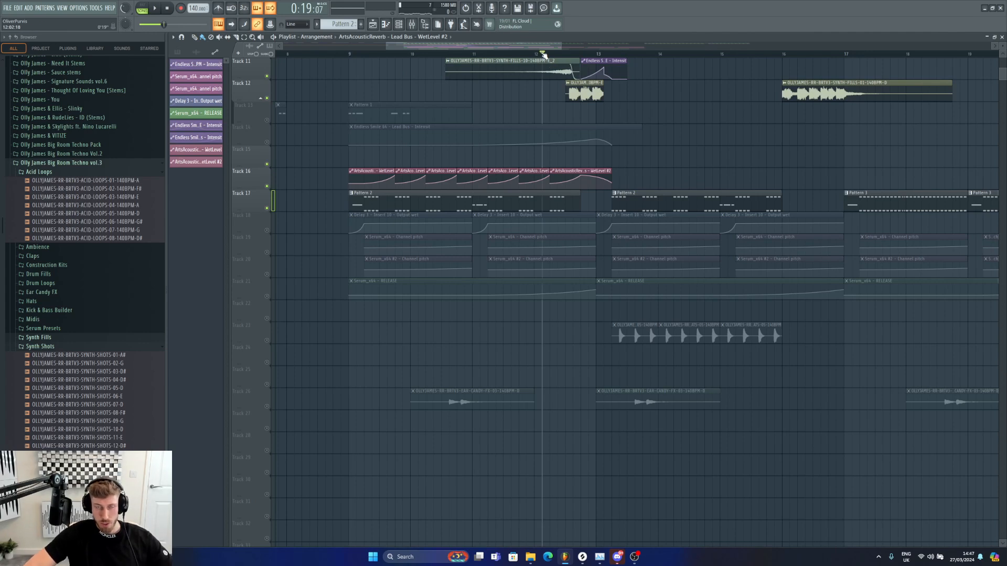
{"action": "key", "text": "space"}
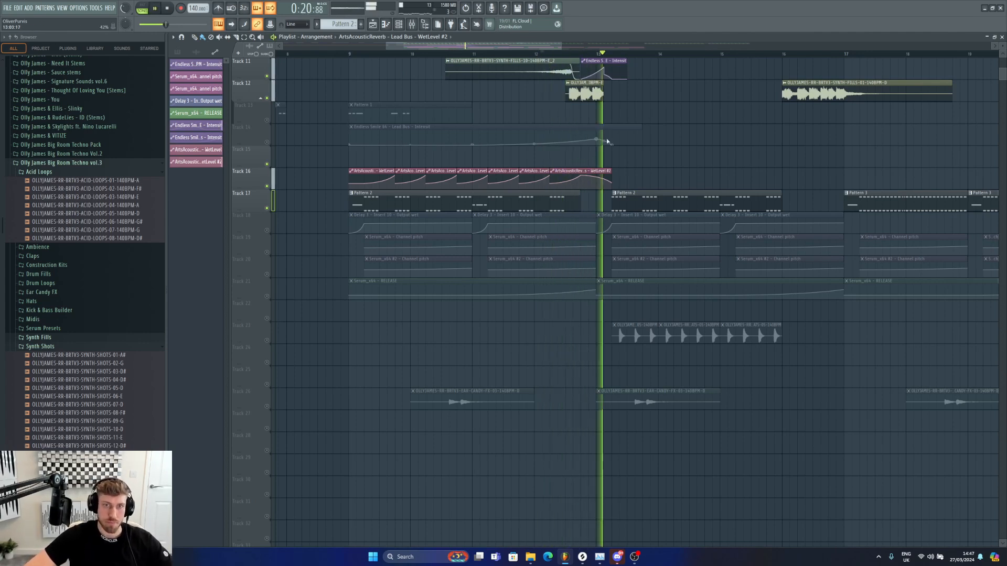
{"action": "key", "text": "space"}
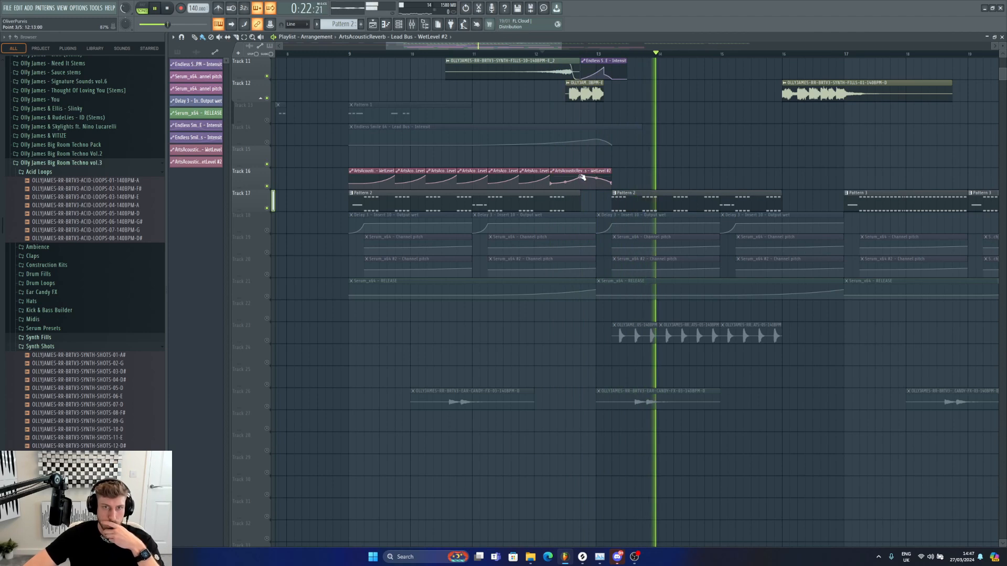
{"action": "left_click", "coordinate": [244, 37]}
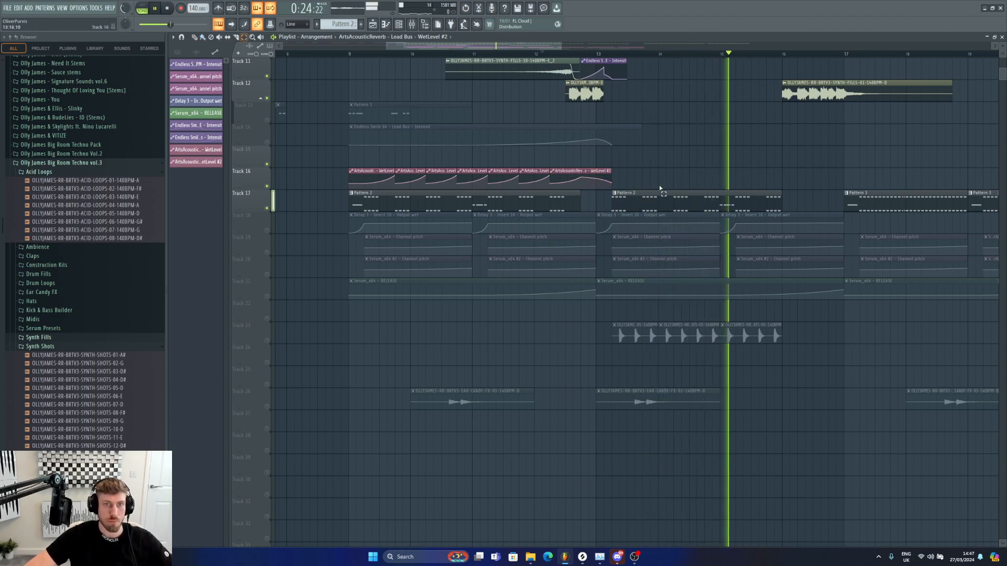
Step: Copy the wet level automation clips to bars 13 to 17 and place them on the automation track
{"action": "left_click_drag", "start_coordinate": [641, 189], "coordinate": [616, 143]}
{"action": "key", "text": "space"}
{"action": "left_click", "coordinate": [687, 120]}
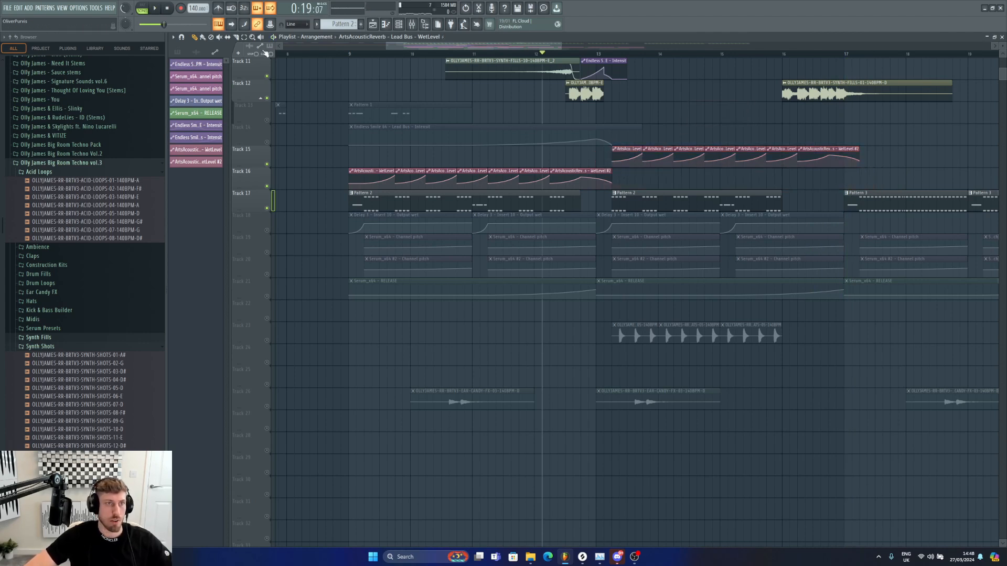
{"action": "left_click", "coordinate": [628, 157]}
{"action": "left_click_drag", "start_coordinate": [835, 152], "coordinate": [835, 171]}
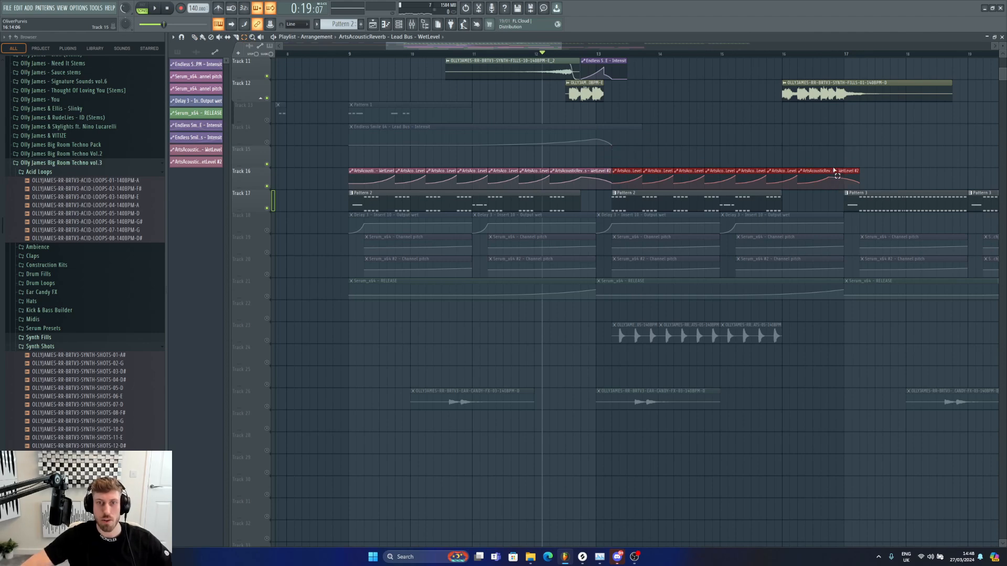
{"action": "key", "text": "space"}
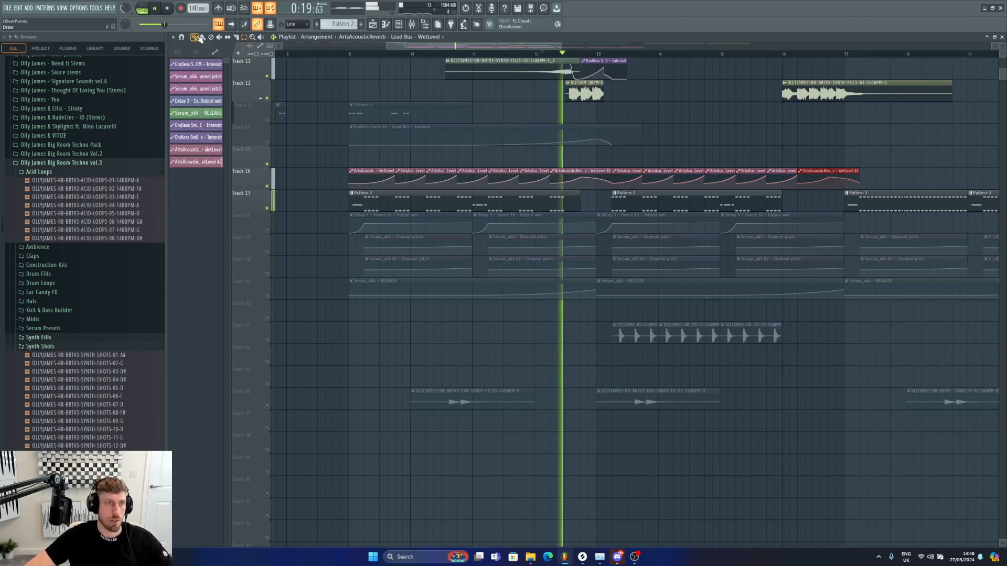
{"action": "left_click_drag", "start_coordinate": [563, 46], "coordinate": [738, 46]}
{"action": "left_click", "coordinate": [537, 159]}
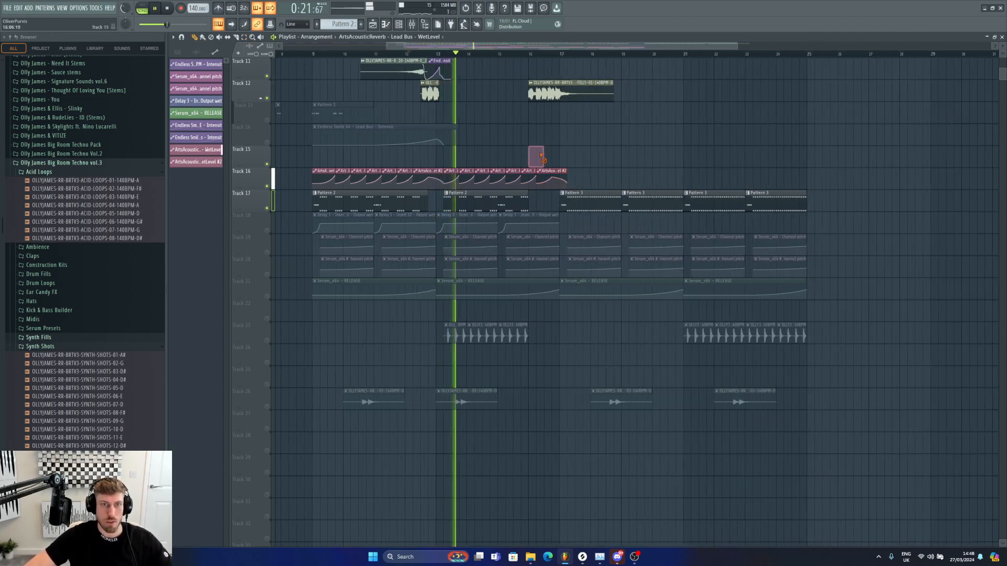
Step: Make the final wet level automation clip unique and reshape its closing curve point
{"action": "right_click", "coordinate": [536, 160]}
{"action": "right_click", "coordinate": [528, 179]}
{"action": "left_click", "coordinate": [542, 172]}
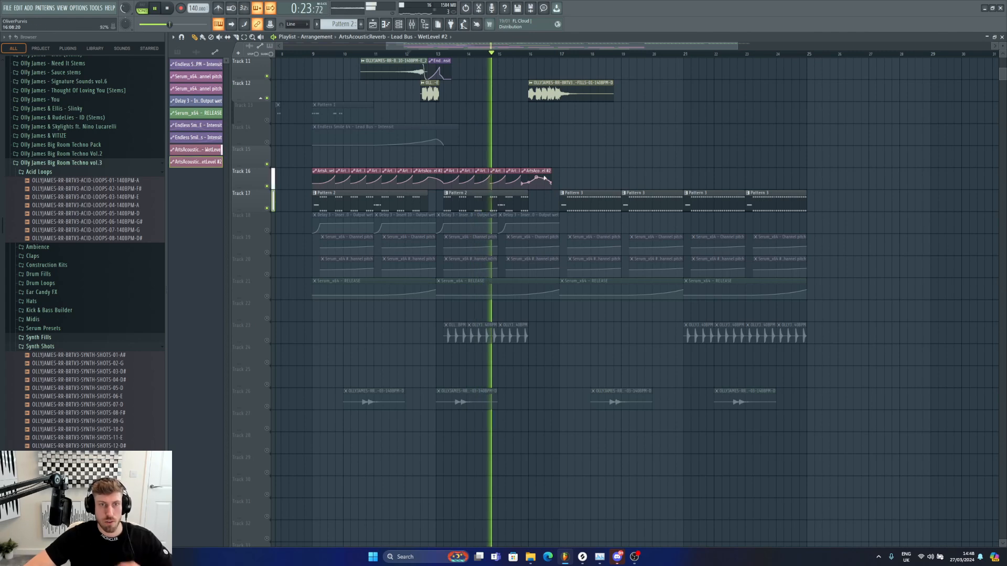
{"action": "left_click_drag", "start_coordinate": [542, 172], "coordinate": [527, 172]}
{"action": "right_click", "coordinate": [523, 175]}
{"action": "left_click", "coordinate": [540, 252]}
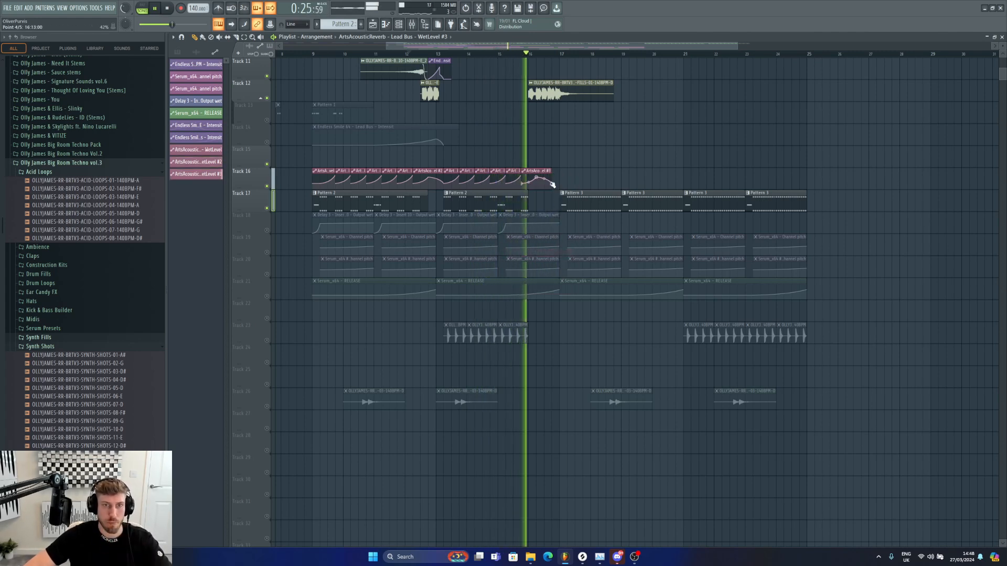
{"action": "left_click_drag", "start_coordinate": [558, 181], "coordinate": [560, 181]}
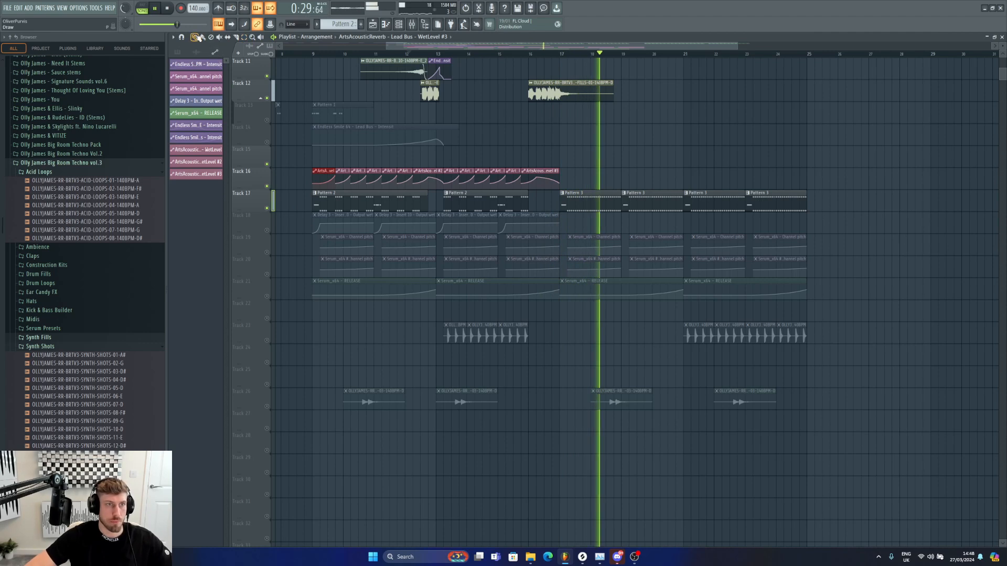
Step: Paint short wet level automation clips at about bars 19, 21 and 23, previewing the section between them
{"action": "left_click", "coordinate": [575, 171]}
{"action": "key", "text": "space"}
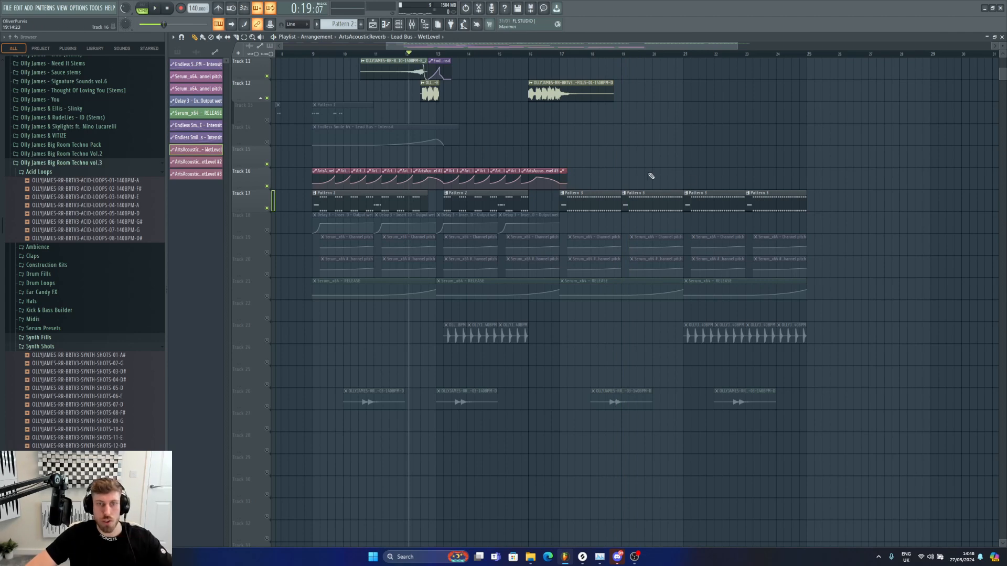
{"action": "left_click", "coordinate": [606, 55]}
{"action": "key", "text": "space"}
{"action": "left_click", "coordinate": [620, 171]}
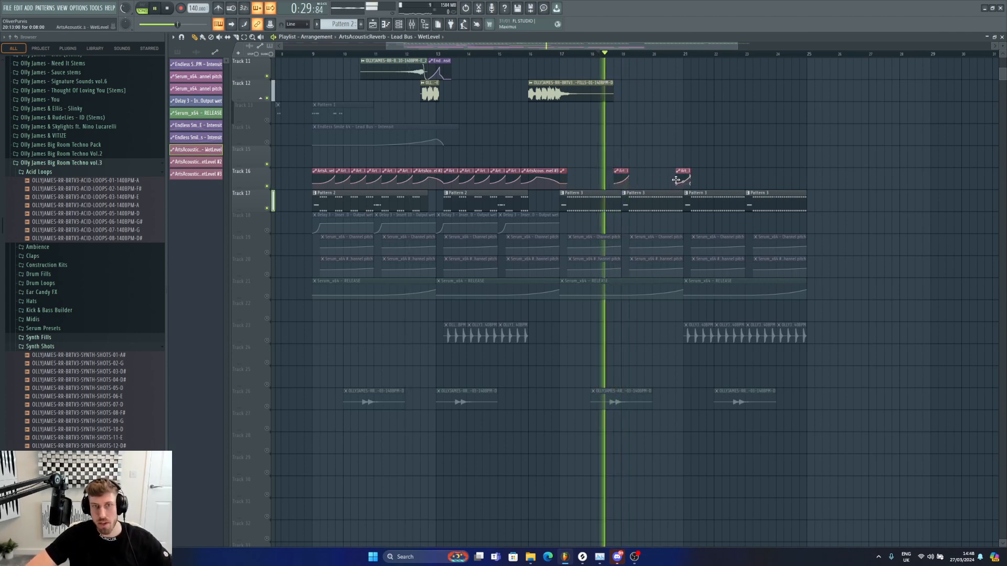
{"action": "left_click", "coordinate": [745, 173]}
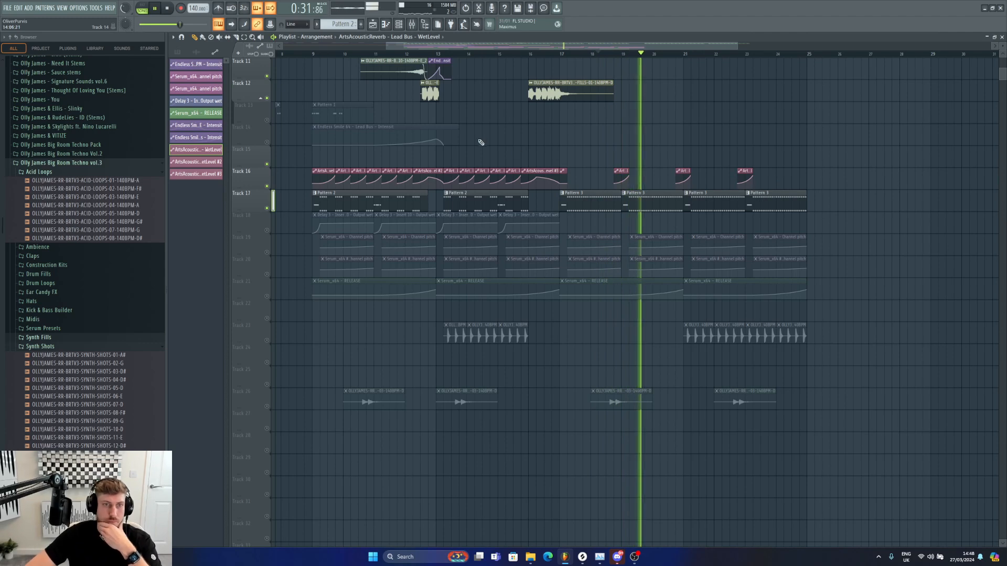
Step: Unmute tracks 18 to 21 holding the delay and Serum automation clips
{"action": "left_click", "coordinate": [266, 230]}
{"action": "left_click", "coordinate": [267, 252]}
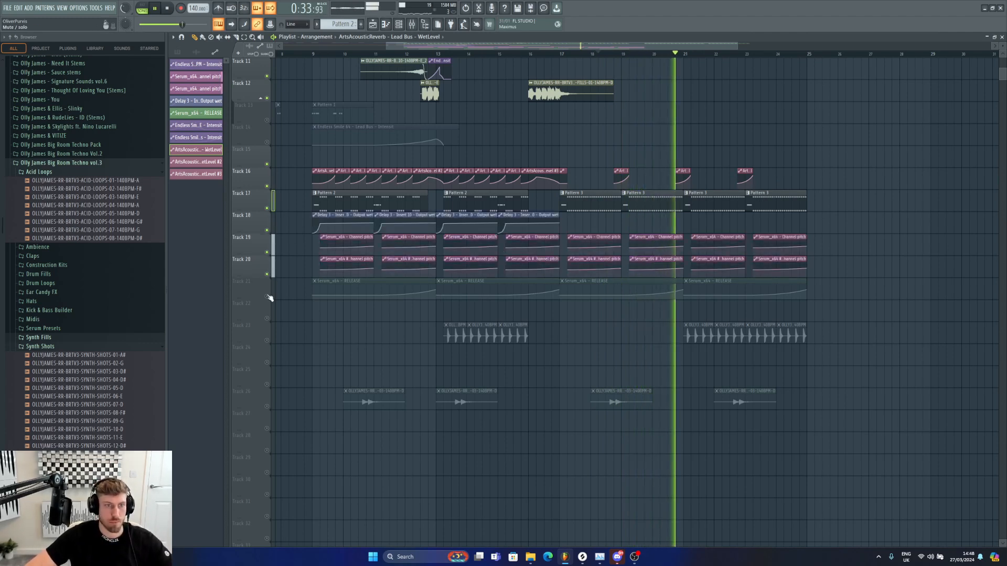
{"action": "left_click", "coordinate": [266, 274]}
{"action": "left_click", "coordinate": [266, 296]}
Step: Paint Delay 3 output wet automation clips on track 18 at about bars 17, 19, 21 and 23
{"action": "left_click", "coordinate": [565, 218]}
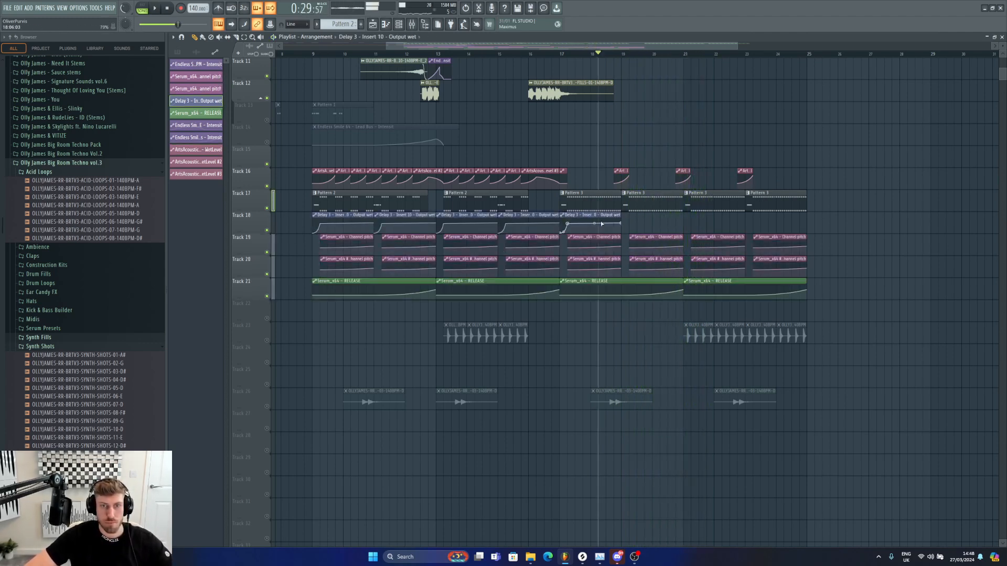
{"action": "left_click", "coordinate": [625, 220]}
{"action": "left_click", "coordinate": [685, 221]}
{"action": "left_click", "coordinate": [746, 220]}
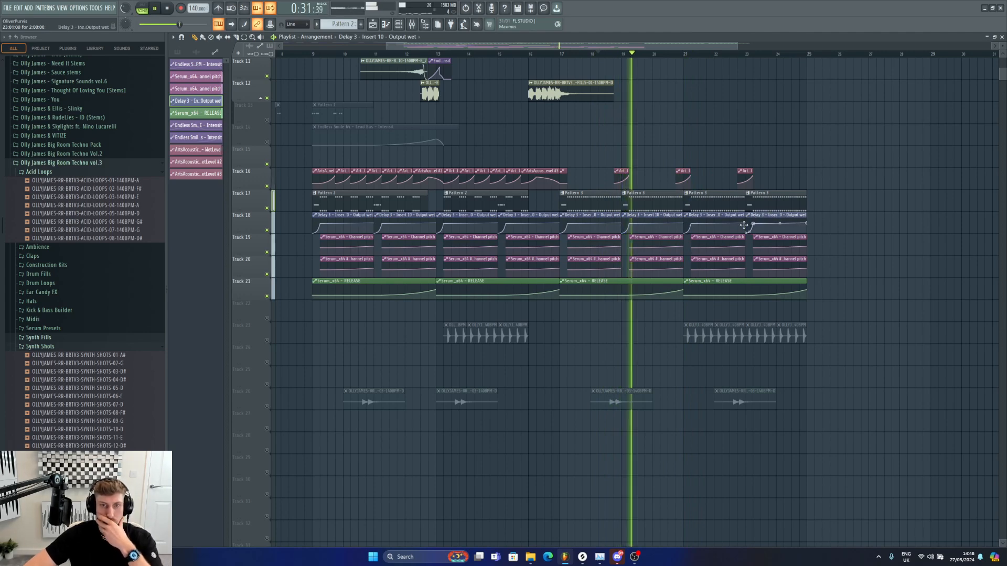
Step: Unmute tracks 13 and 14 and zoom out to show the arrangement from bar 1
{"action": "right_click", "coordinate": [269, 120]}
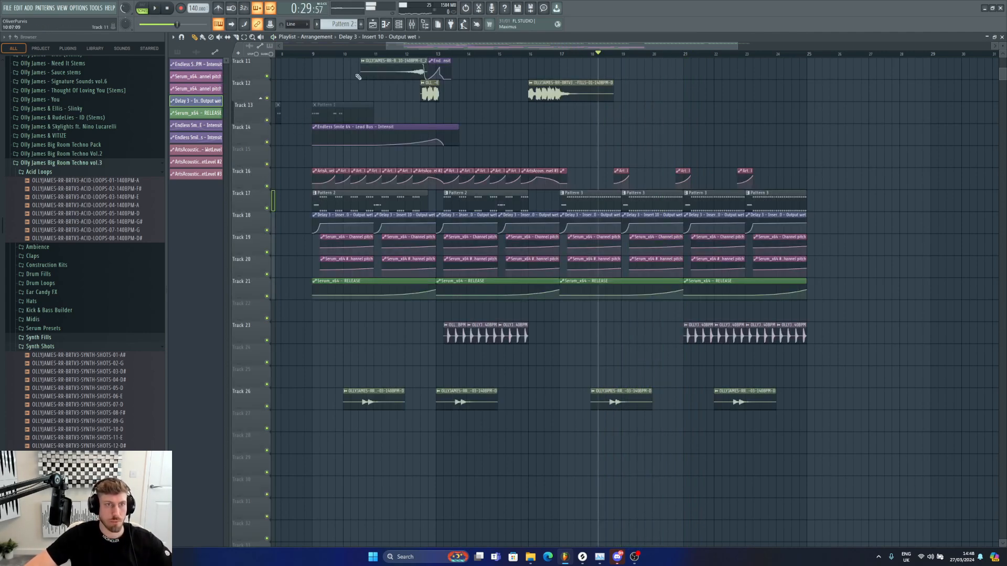
{"action": "left_click_drag", "start_coordinate": [387, 45], "coordinate": [283, 45]}
{"action": "left_click_drag", "start_coordinate": [389, 216], "coordinate": [273, 195]}
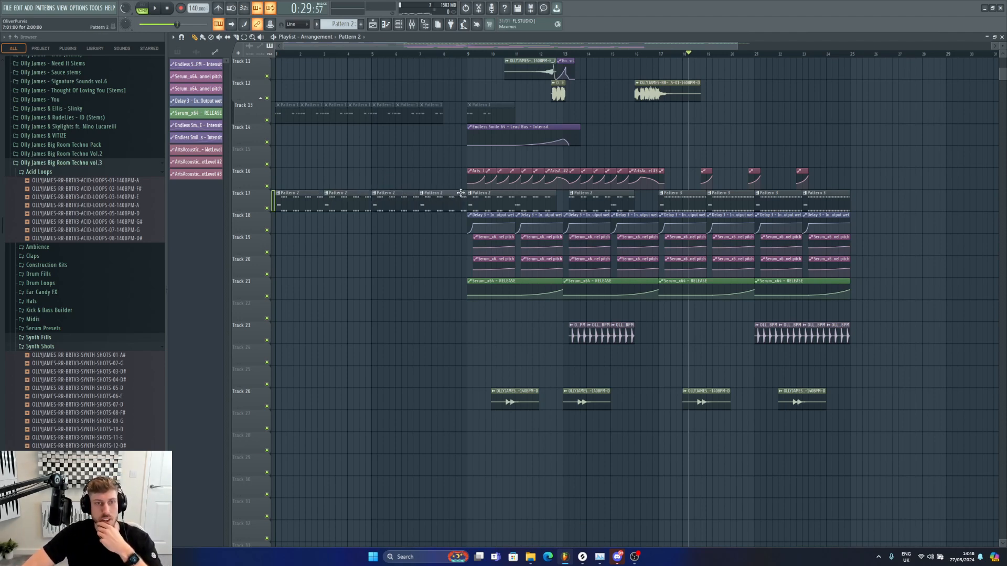
{"action": "left_click", "coordinate": [495, 124]}
{"action": "scroll", "coordinate": [495, 124], "scroll_direction": "up", "scroll_amount": 3}
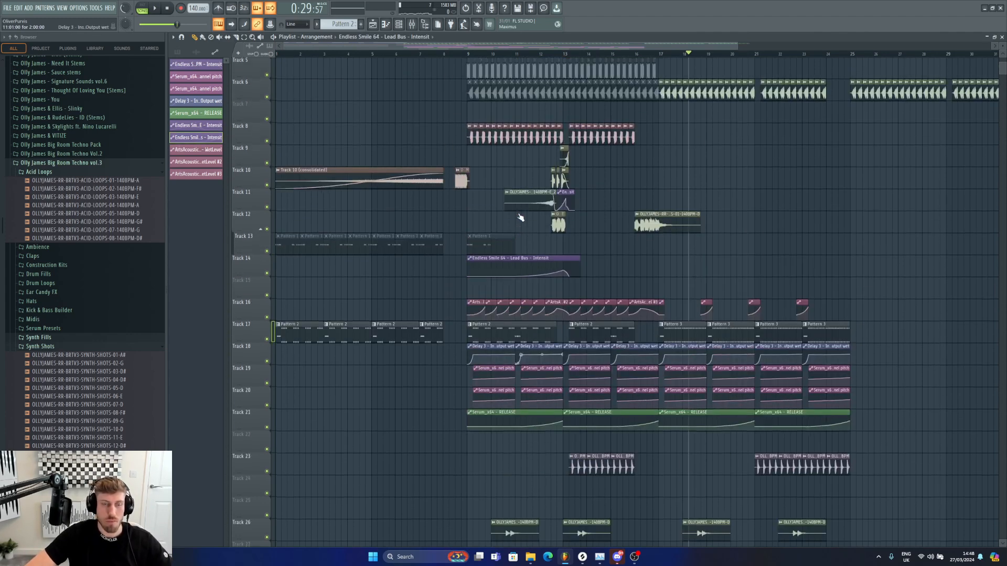
Step: Add a unique Endless Smile intensity automation clip on track 14 across bars 1 to 9 and shape its curve
{"action": "left_click", "coordinate": [283, 257]}
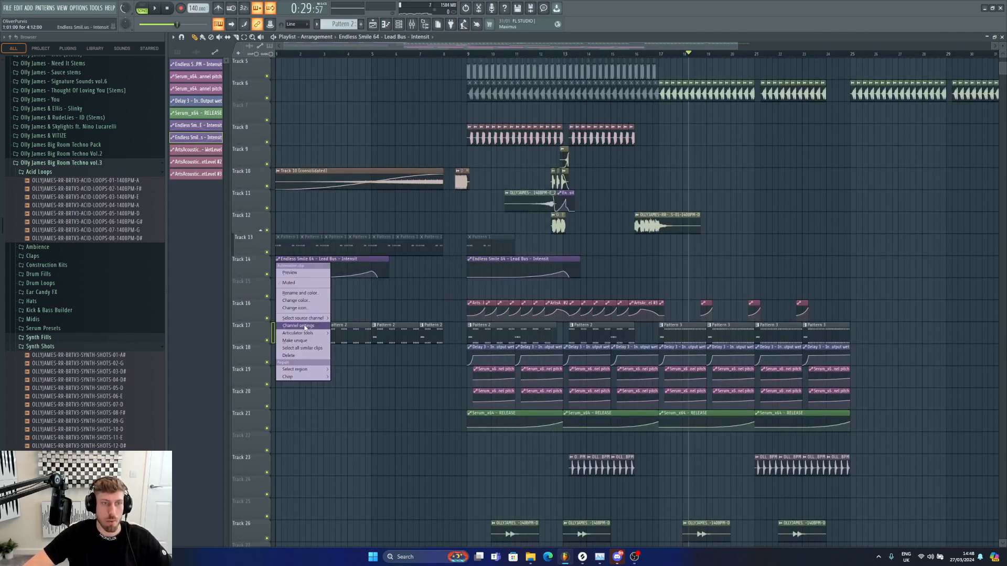
{"action": "left_click", "coordinate": [305, 339]}
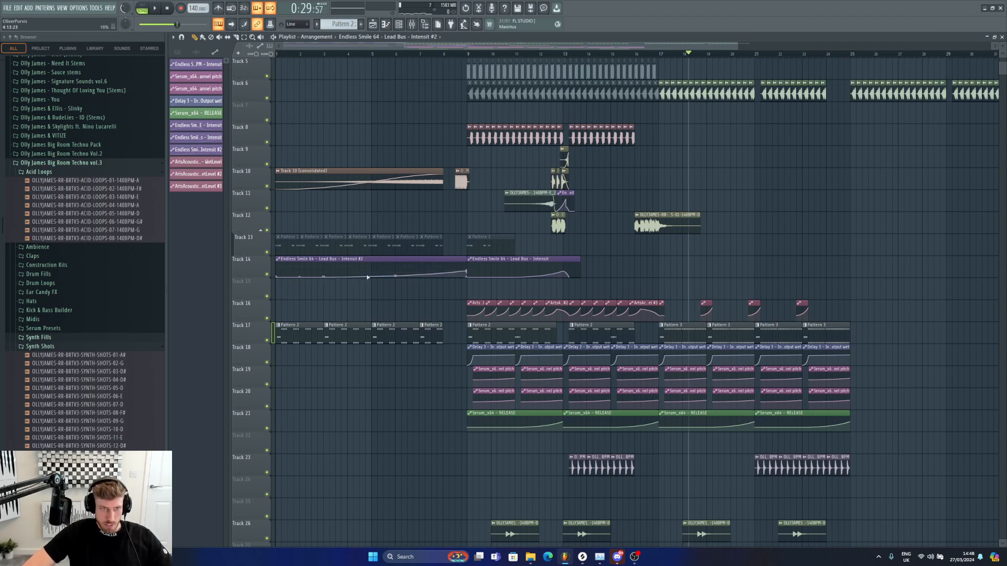
{"action": "right_click", "coordinate": [326, 277]}
{"action": "left_click", "coordinate": [332, 287]}
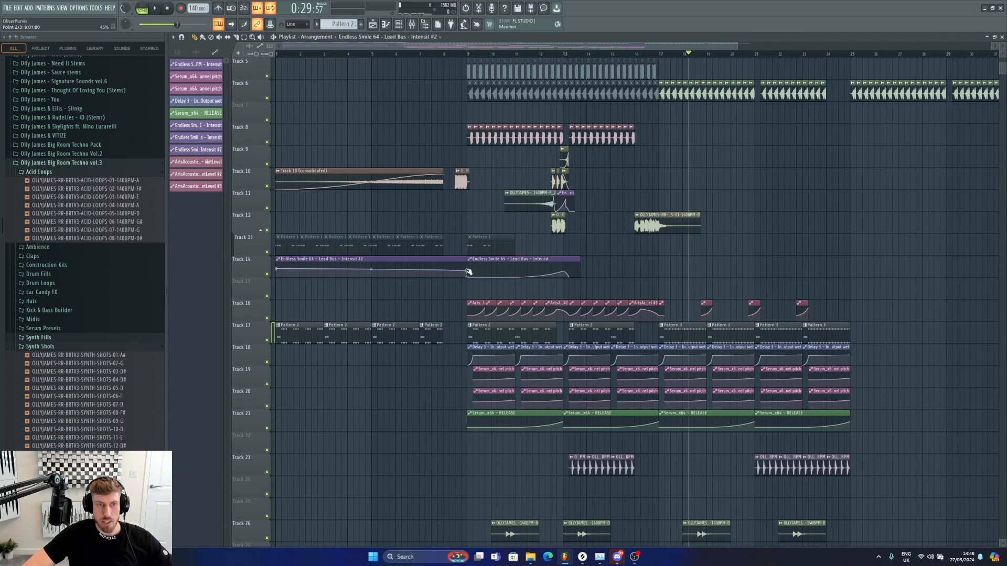
Step: Open the mixer and load FabFilter Simplon into an empty effect slot on the Lead Bus
{"action": "key", "text": "F9"}
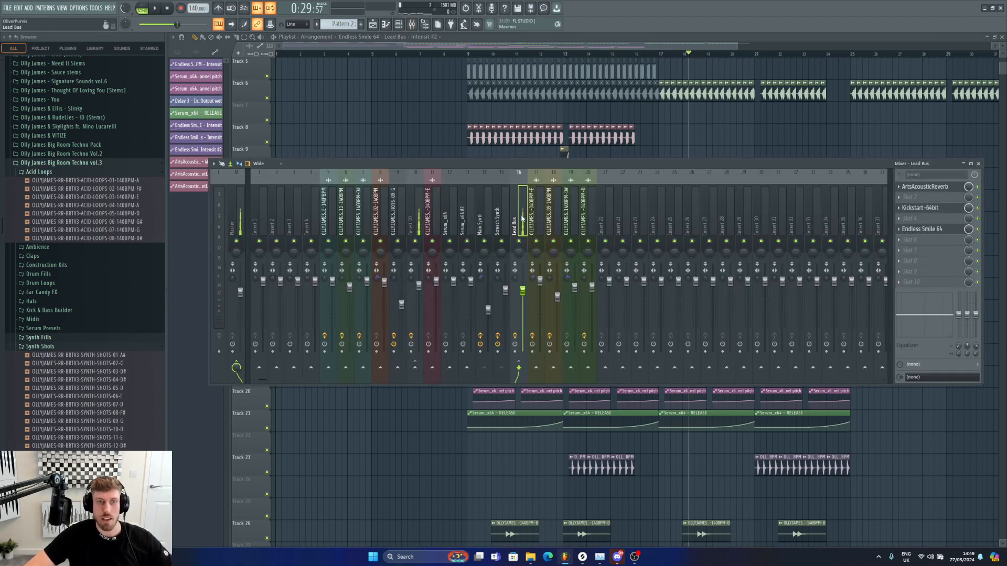
{"action": "left_click", "coordinate": [941, 219]}
{"action": "left_click", "coordinate": [722, 132]}
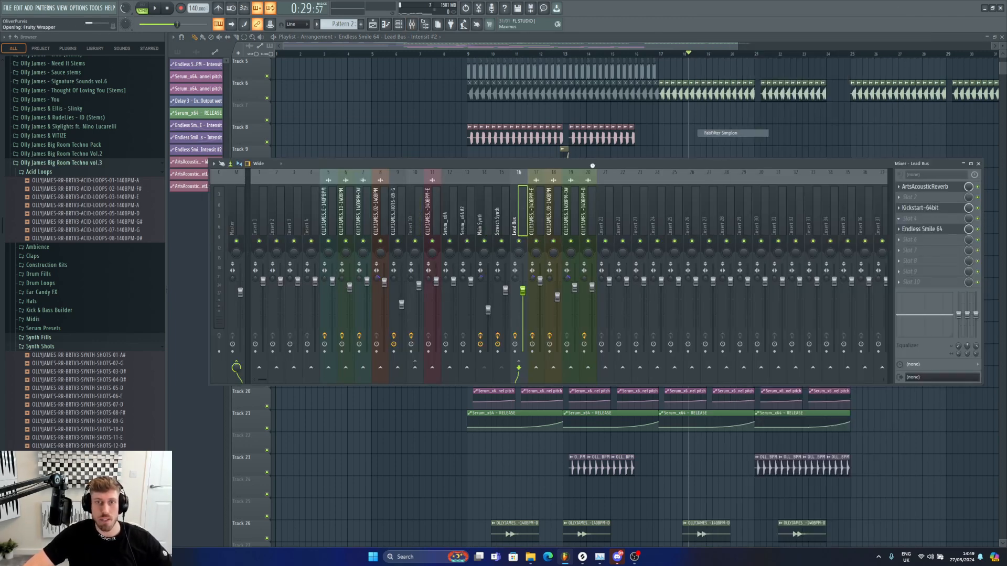
Step: Create automation clips for Simplon's filter 1 and filter 2 frequency knobs
{"action": "right_click", "coordinate": [369, 163]}
{"action": "left_click", "coordinate": [407, 212]}
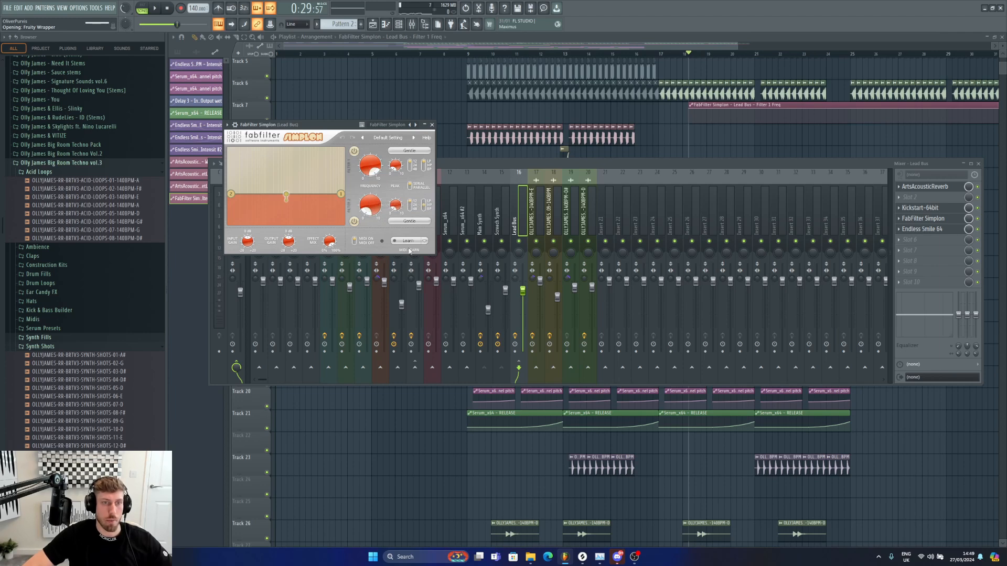
{"action": "right_click", "coordinate": [370, 206]}
{"action": "left_click", "coordinate": [407, 255]}
Step: Move the filter 2 and filter 1 frequency automation clips onto tracks 15 and 16 starting at bar 1
{"action": "left_click", "coordinate": [398, 49]}
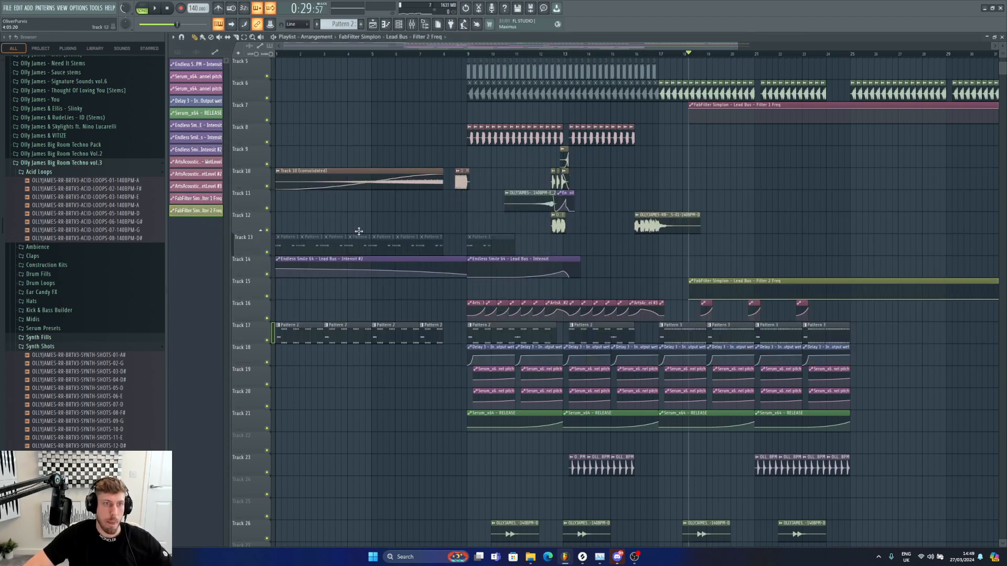
{"action": "left_click_drag", "start_coordinate": [788, 280], "coordinate": [384, 278]}
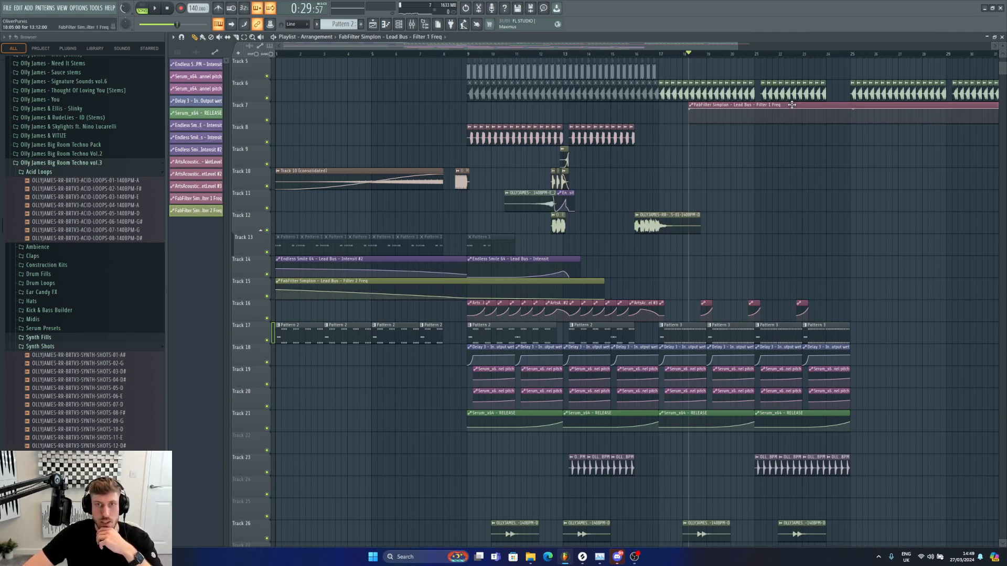
{"action": "left_click_drag", "start_coordinate": [791, 105], "coordinate": [330, 307]}
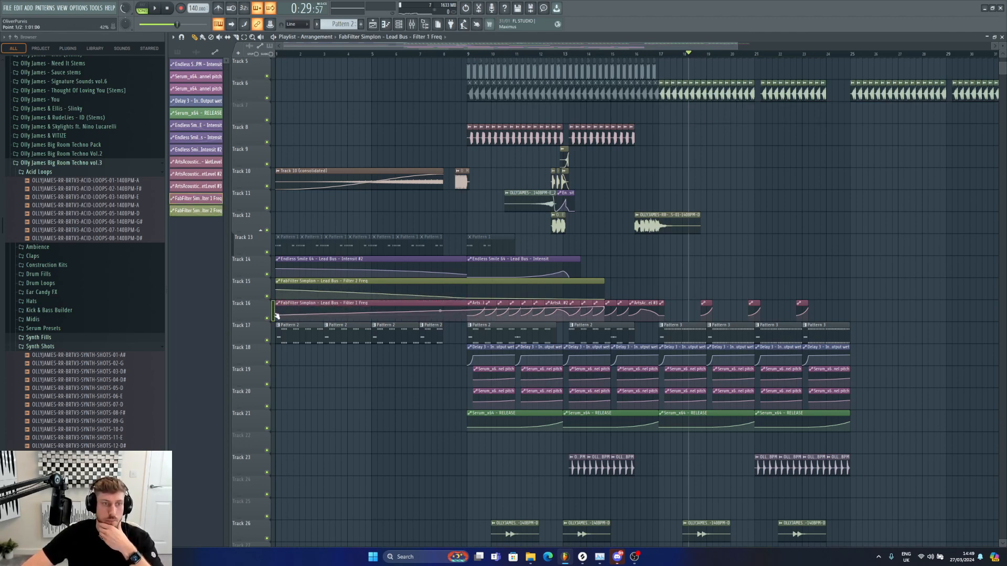
Step: Shorten the filter 1 frequency automation clip to end at bar 9 and keep it on track 16
{"action": "left_click_drag", "start_coordinate": [451, 305], "coordinate": [421, 439]}
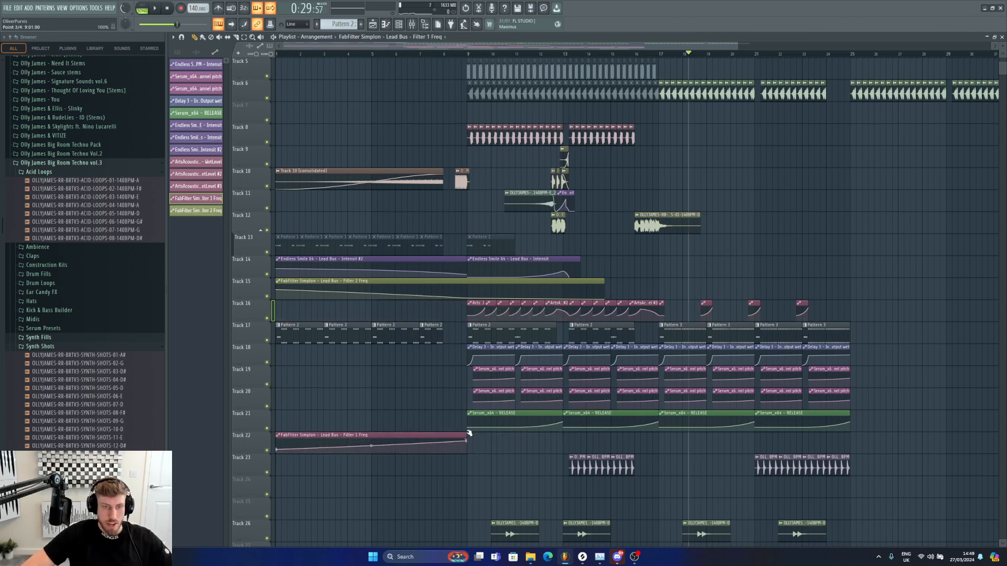
{"action": "key", "text": "space"}
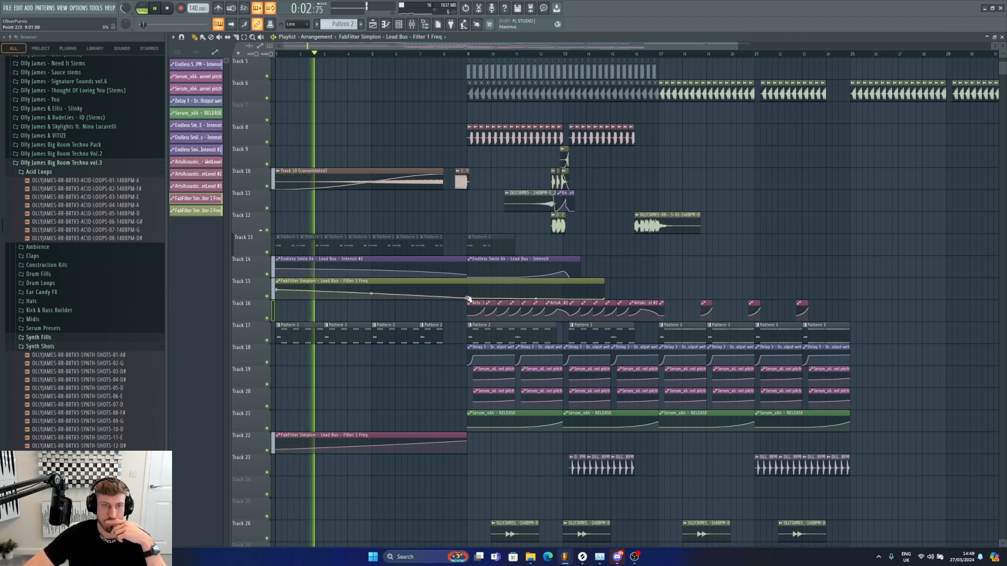
{"action": "left_click_drag", "start_coordinate": [362, 436], "coordinate": [361, 302]}
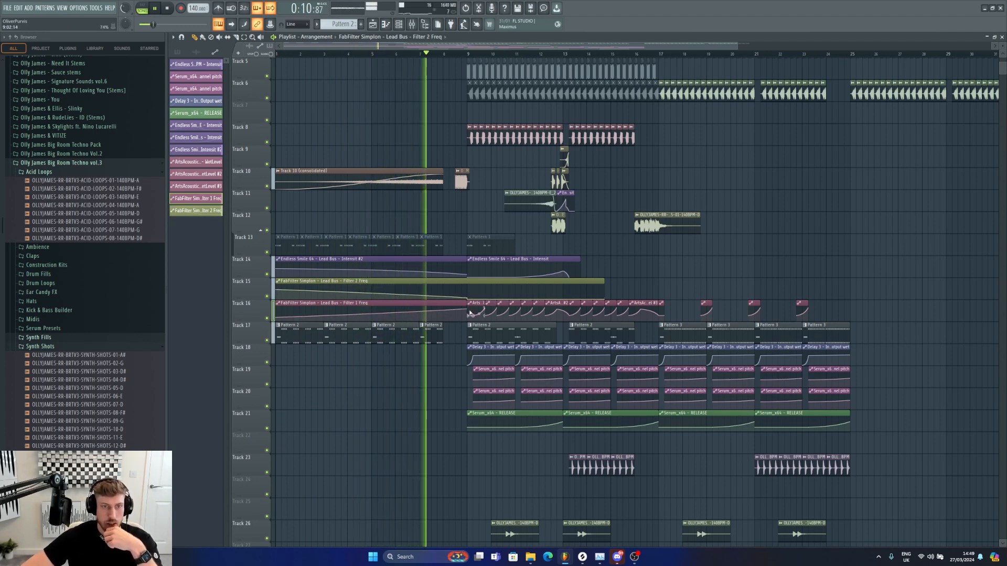
Step: Insert a new track at track 16 and move the filter 1 frequency automation clip onto it
{"action": "right_click", "coordinate": [257, 302]}
{"action": "left_click", "coordinate": [282, 454]}
{"action": "key", "text": "space"}
{"action": "left_click_drag", "start_coordinate": [341, 328], "coordinate": [338, 293]}
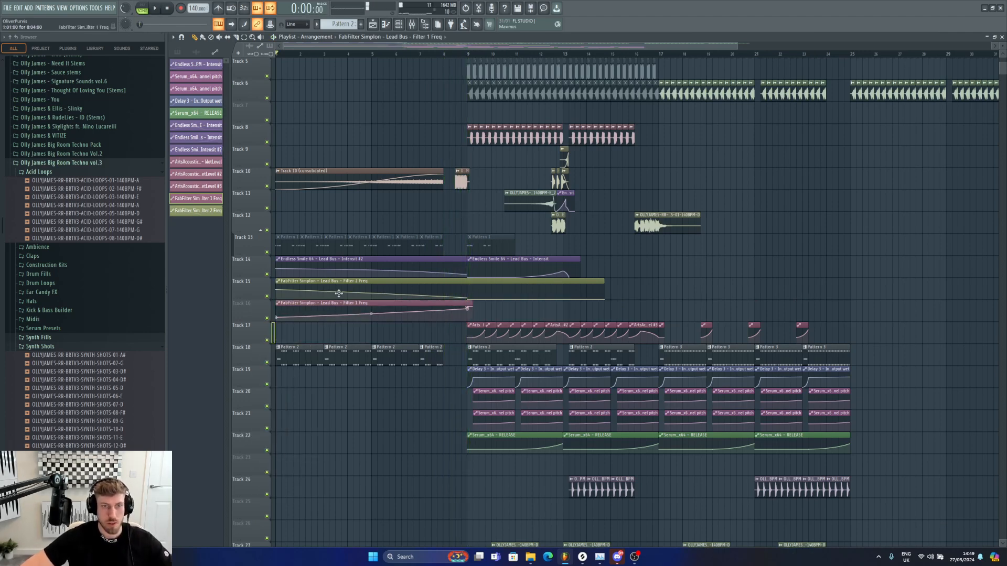
{"action": "key", "text": "alt+F8"}
{"action": "key", "text": "F9"}
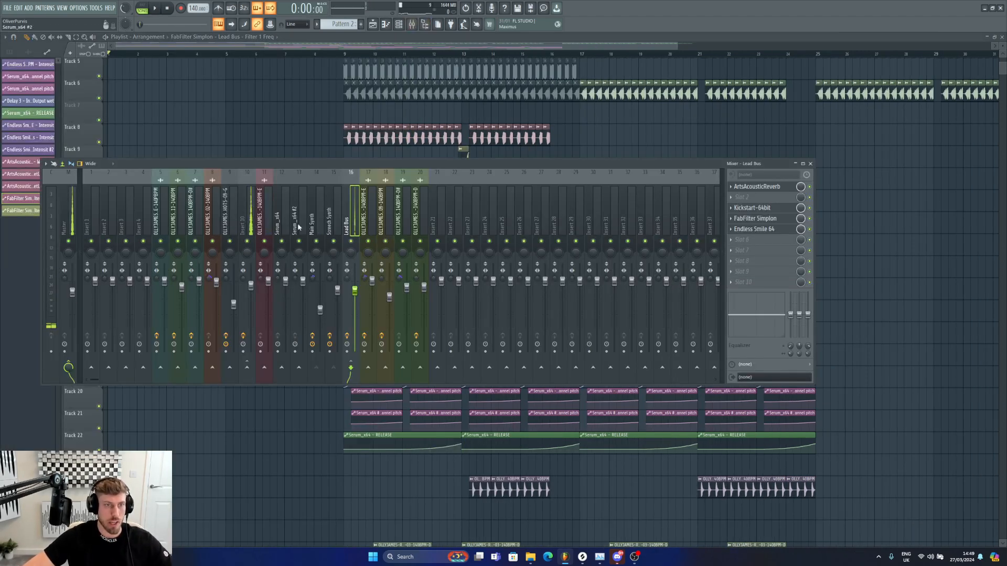
{"action": "left_click", "coordinate": [250, 219]}
{"action": "key", "text": "F9"}
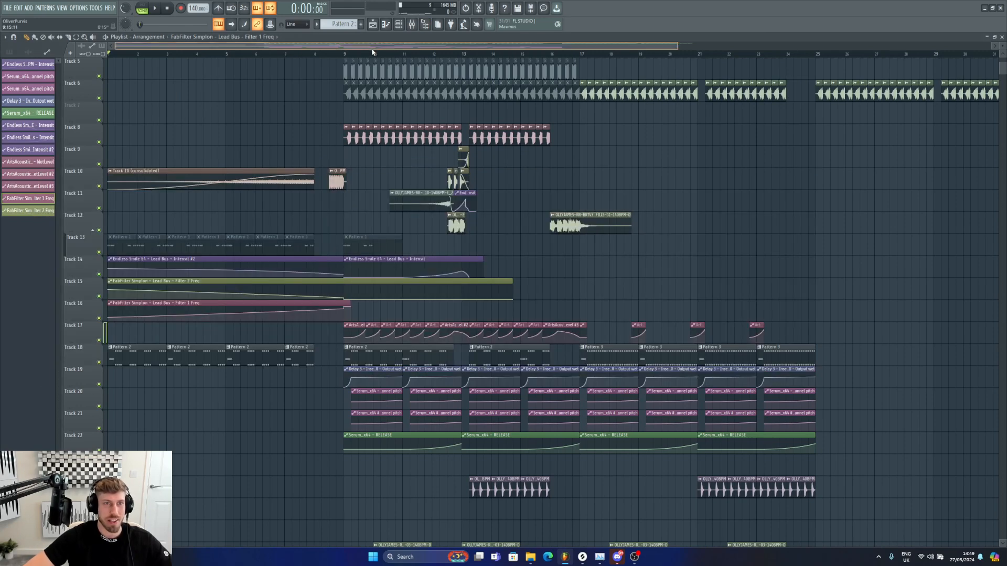
Step: Lower the acid rave vocal clip's channel volume to about 52% and play it back
{"action": "scroll", "coordinate": [336, 262], "scroll_direction": "up", "scroll_amount": 4}
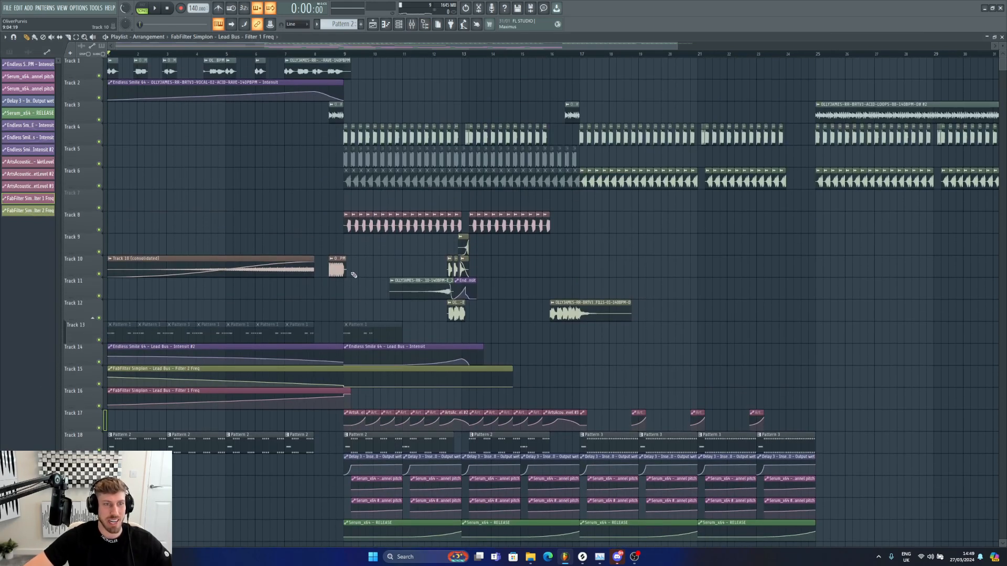
{"action": "left_click", "coordinate": [425, 25]}
{"action": "double_click", "coordinate": [308, 61]}
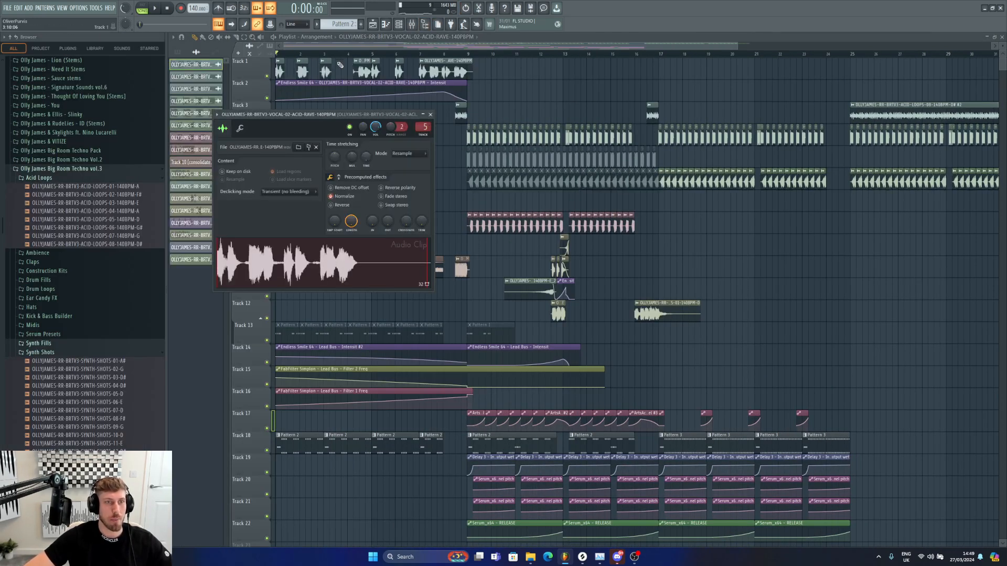
{"action": "left_click", "coordinate": [467, 55]}
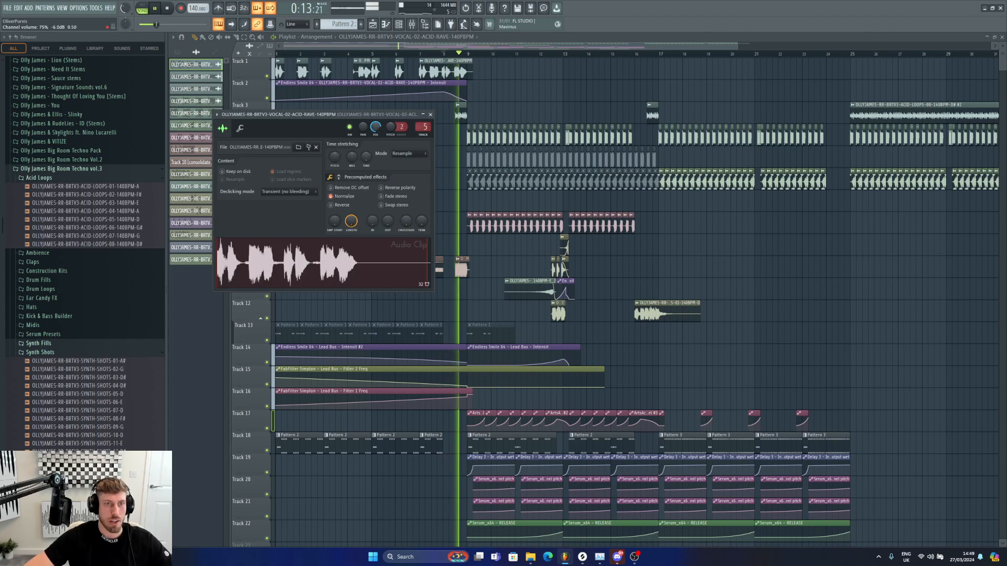
{"action": "scroll", "coordinate": [378, 132], "scroll_direction": "down", "scroll_amount": 4}
{"action": "key", "text": "space"}
{"action": "key", "text": "space"}
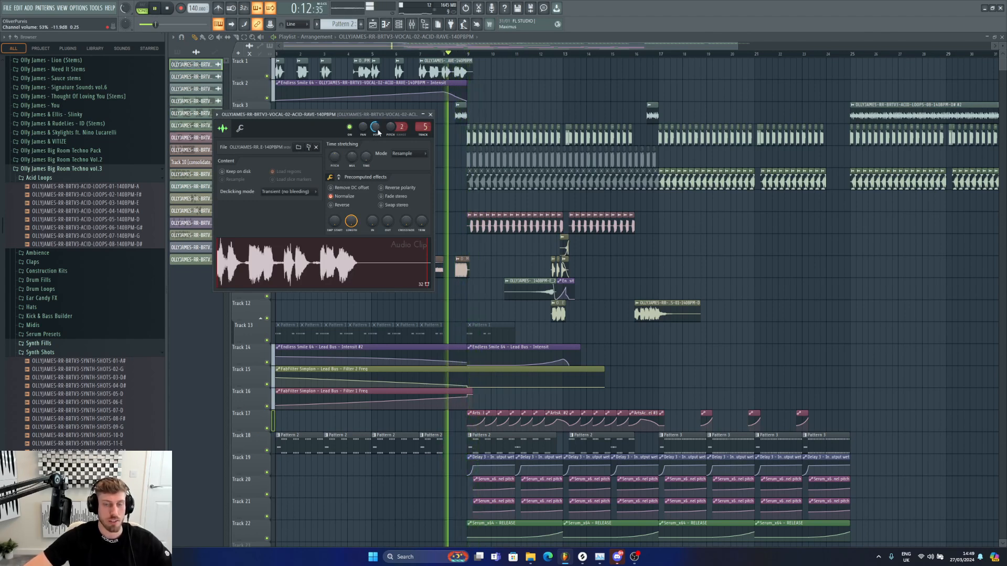
{"action": "key", "text": "space"}
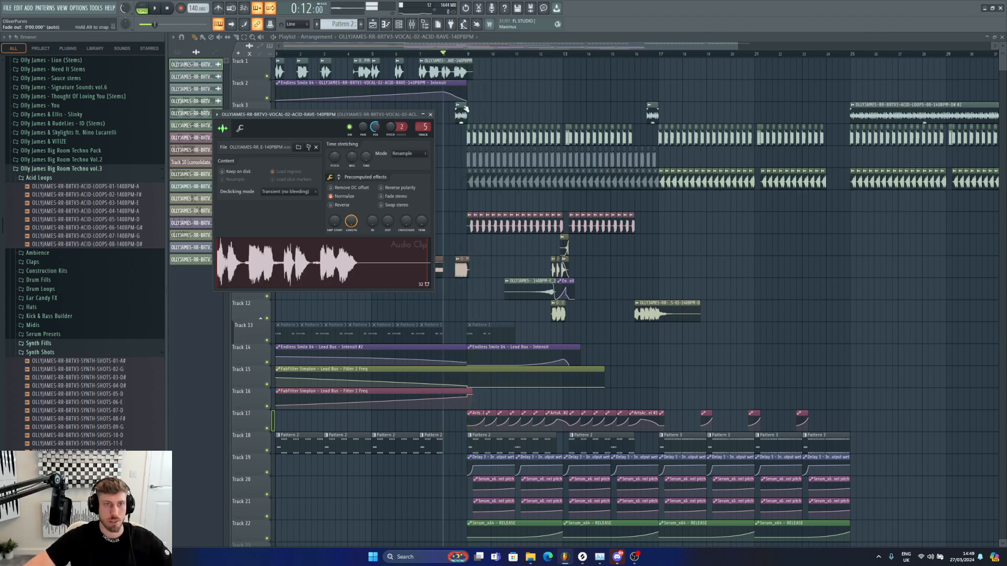
{"action": "key", "text": "Escape"}
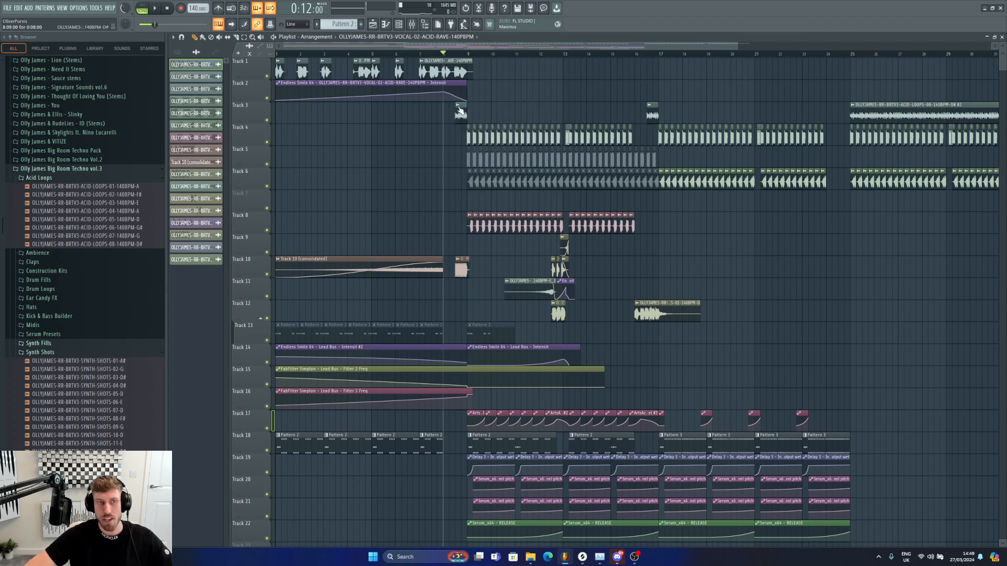
Step: Open the clip properties of the acid loop and drum fill clips around bar 9
{"action": "left_click", "coordinate": [458, 105]}
{"action": "left_click", "coordinate": [461, 107]}
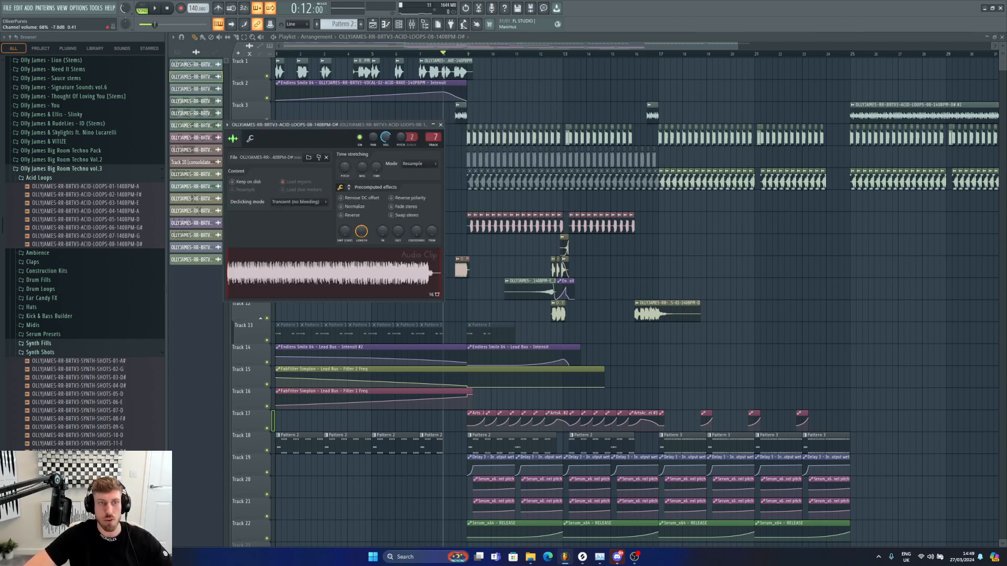
{"action": "double_click", "coordinate": [462, 265]}
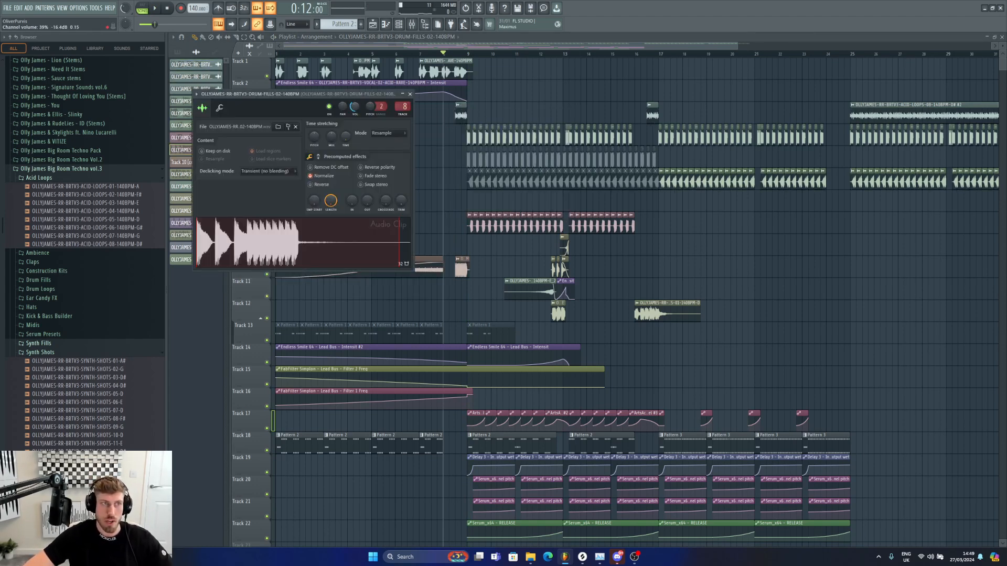
Step: Play back the arrangement to review the intro section
{"action": "left_click_drag", "start_coordinate": [736, 47], "coordinate": [863, 46]}
{"action": "key", "text": "space"}
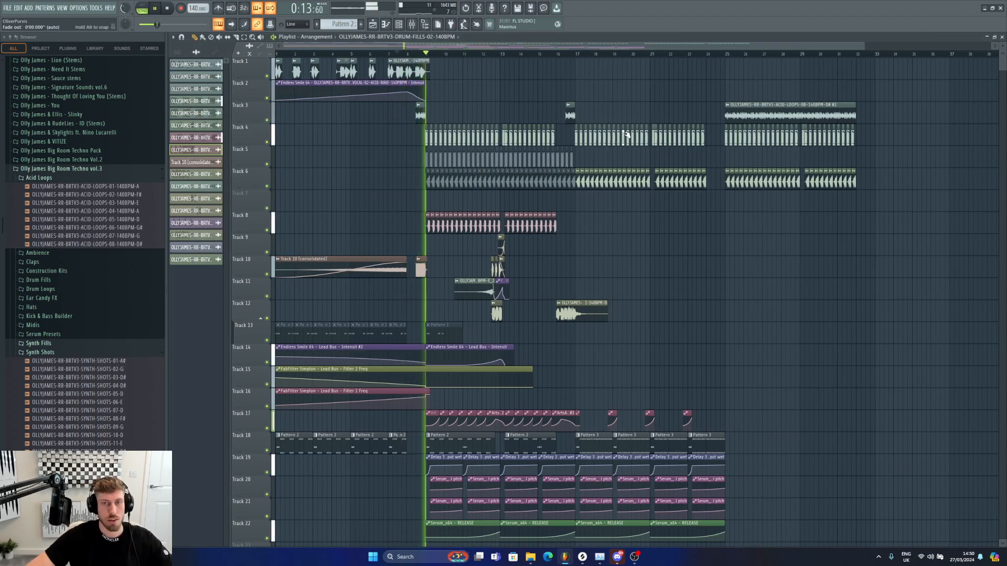
{"action": "key", "text": "space"}
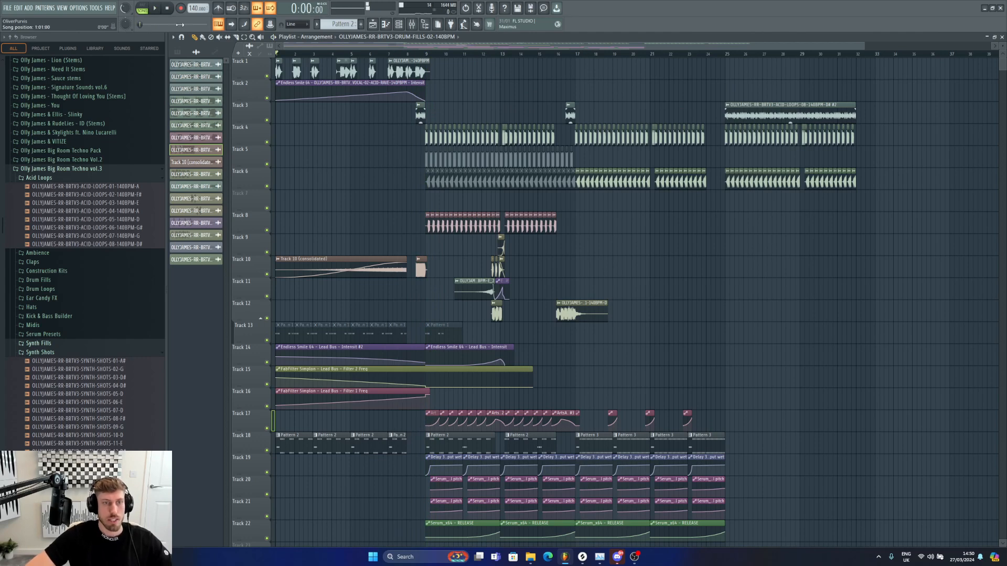
{"action": "scroll", "coordinate": [428, 352], "scroll_direction": "down", "scroll_amount": 8}
{"action": "scroll", "coordinate": [428, 352], "scroll_direction": "up", "scroll_amount": 4}
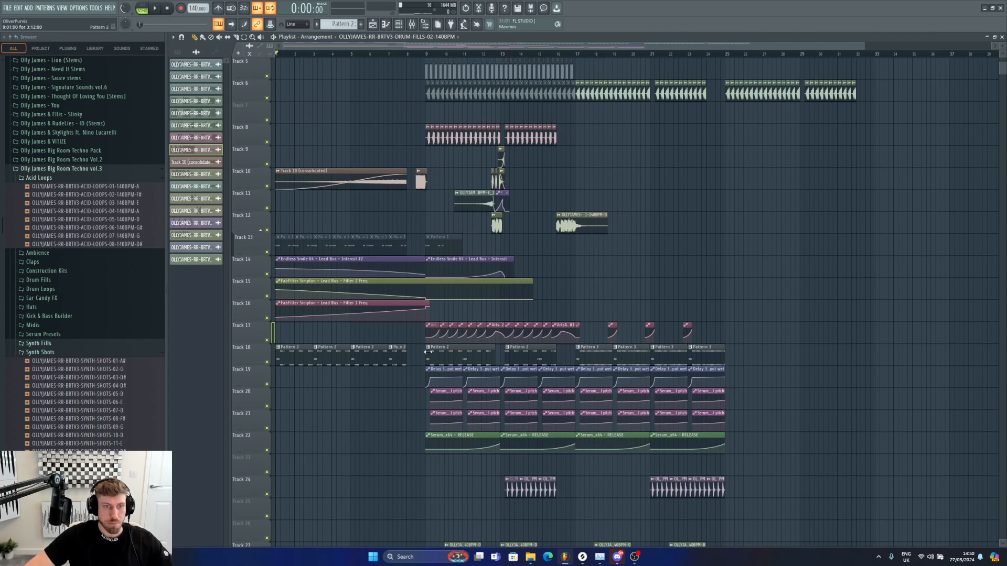
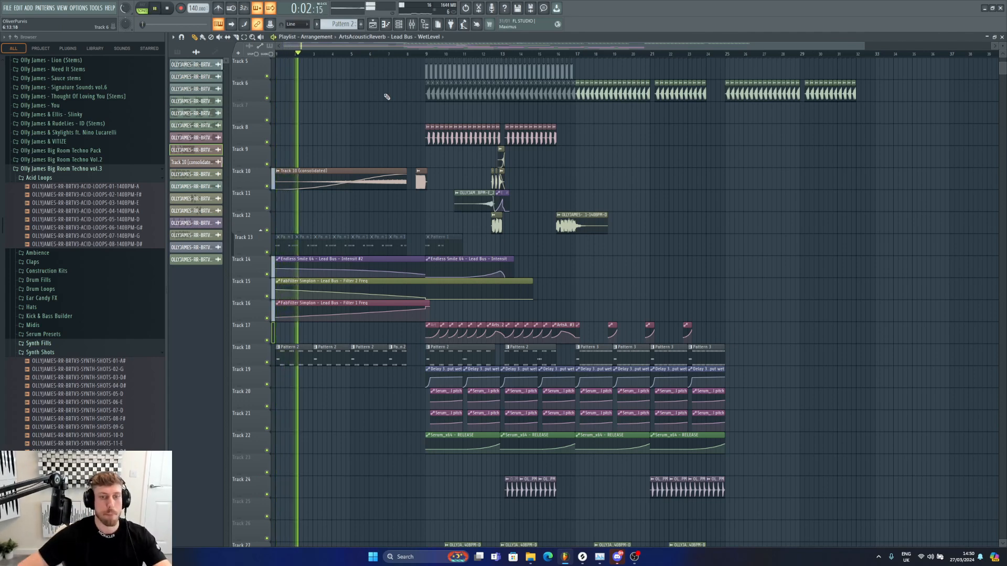
{"action": "scroll", "coordinate": [458, 152], "scroll_direction": "down", "scroll_amount": 1}
{"action": "scroll", "coordinate": [458, 151], "scroll_direction": "down", "scroll_amount": 1}
{"action": "scroll", "coordinate": [457, 152], "scroll_direction": "down", "scroll_amount": 2}
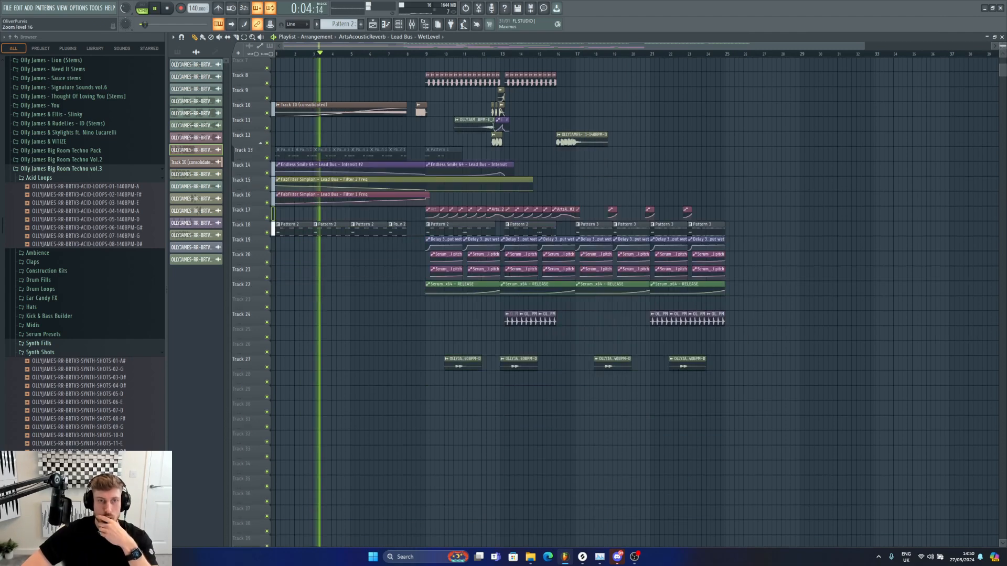
{"action": "scroll", "coordinate": [793, 202], "scroll_direction": "up", "scroll_amount": 3}
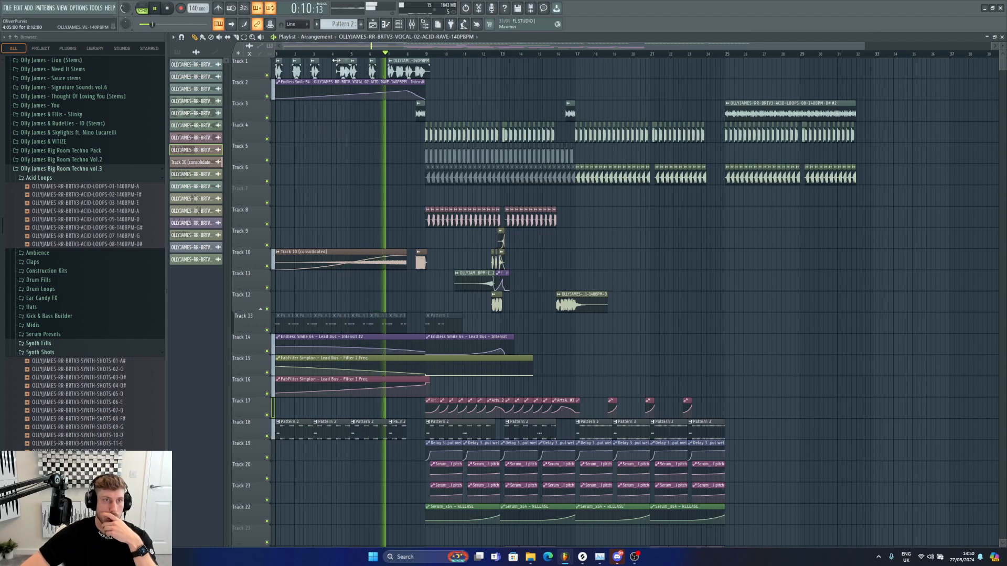
Step: Set the playlist snap to none
{"action": "left_click", "coordinate": [306, 25]}
{"action": "left_click", "coordinate": [296, 52]}
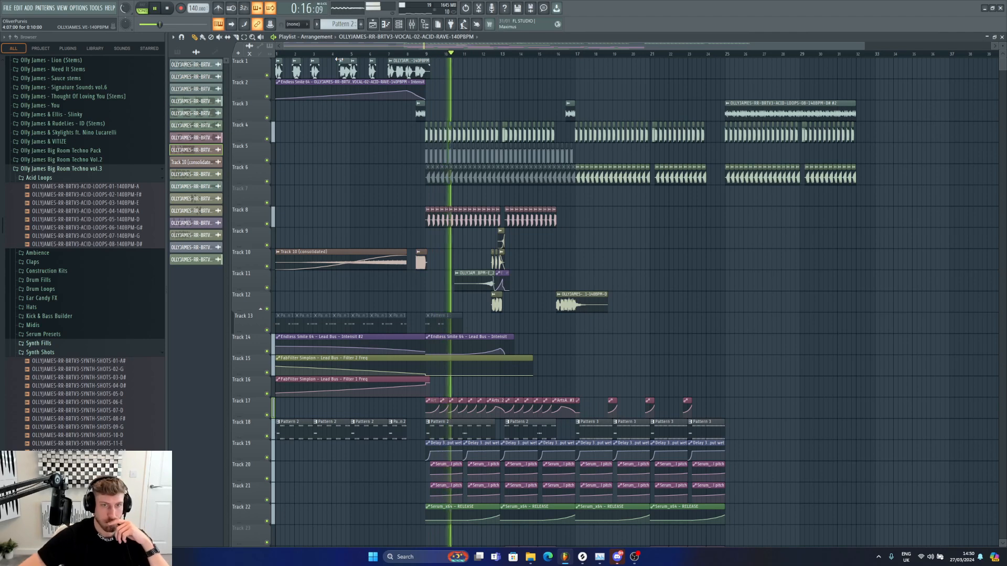
Step: Open the channel settings of the bass clip on Track 8 and its mixer insert
{"action": "double_click", "coordinate": [496, 211]}
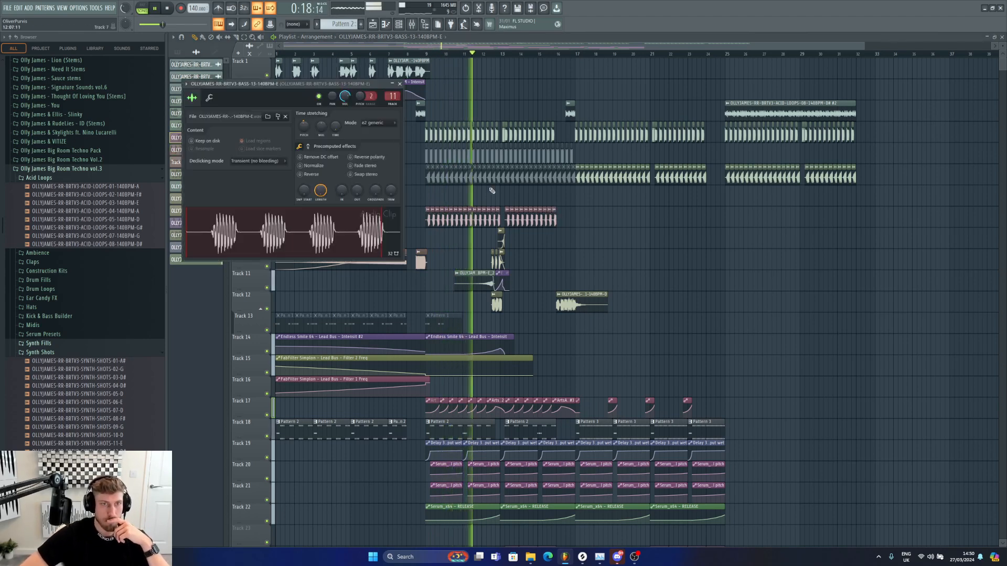
{"action": "left_click", "coordinate": [411, 24]}
{"action": "left_click_drag", "start_coordinate": [419, 287], "coordinate": [418, 289]}
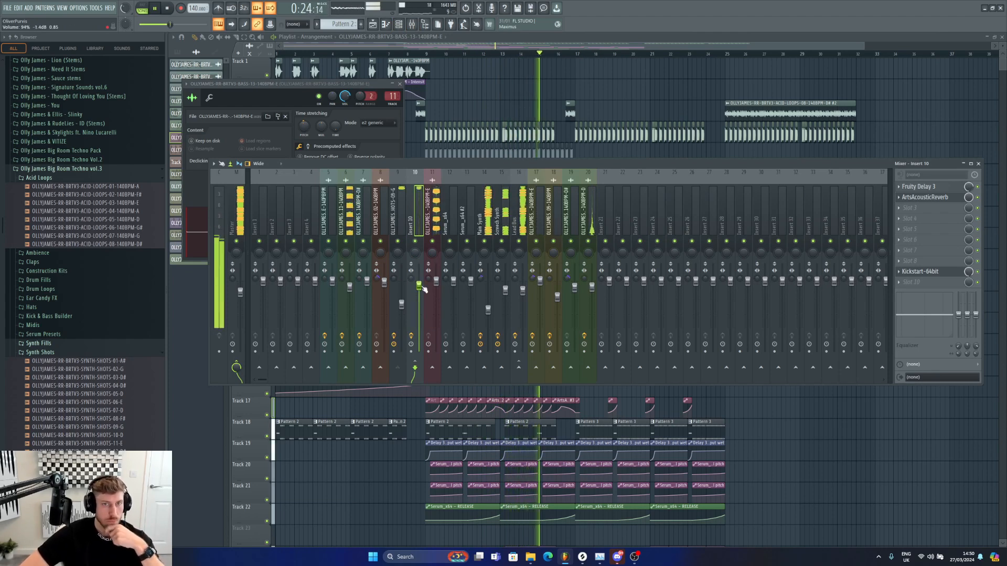
{"action": "left_click_drag", "start_coordinate": [423, 289], "coordinate": [422, 287]}
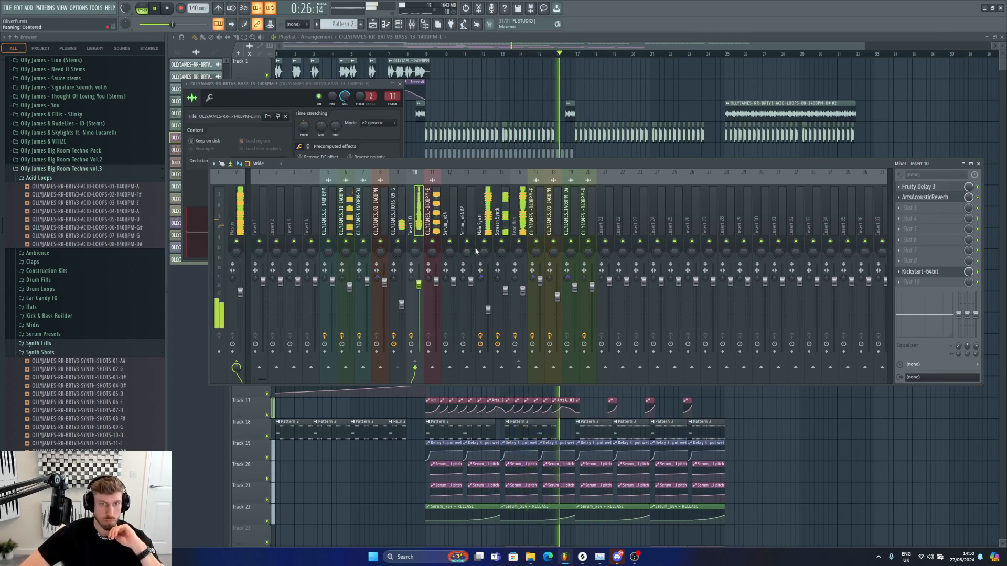
Step: Select the Lead Bus mixer track and open its Kickstart-64bit plugin, then close the windows
{"action": "left_click", "coordinate": [517, 256]}
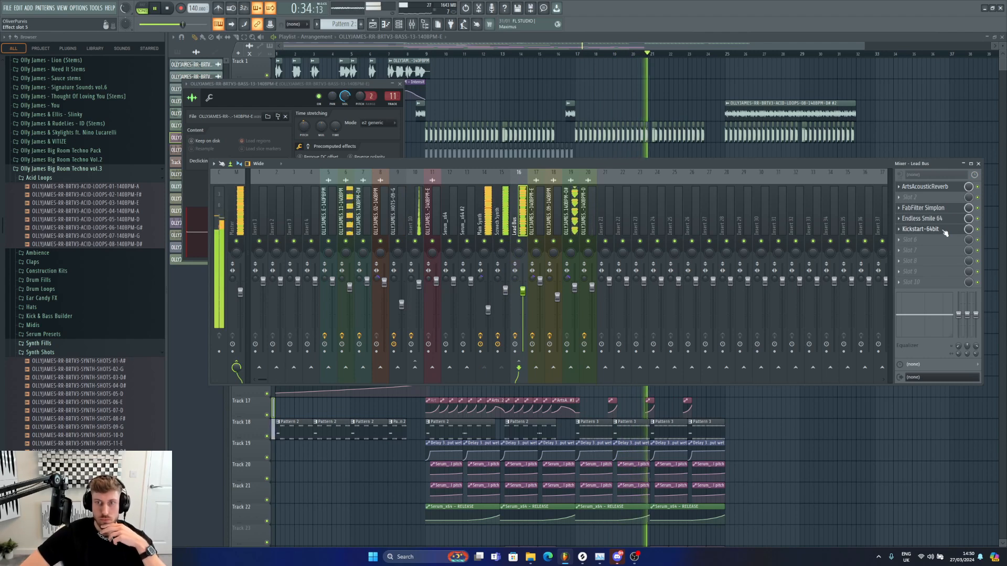
{"action": "left_click", "coordinate": [938, 231]}
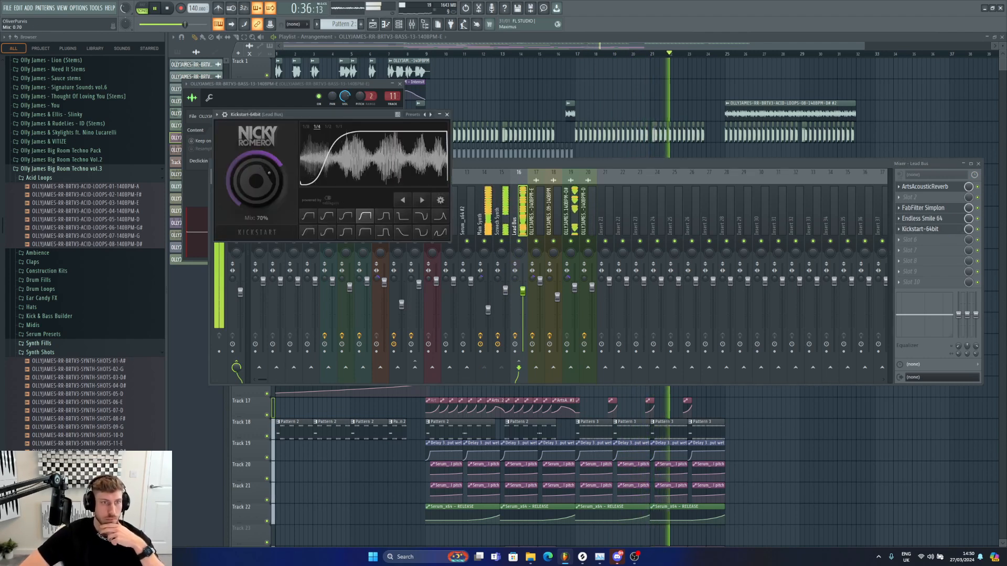
{"action": "left_click", "coordinate": [720, 48]}
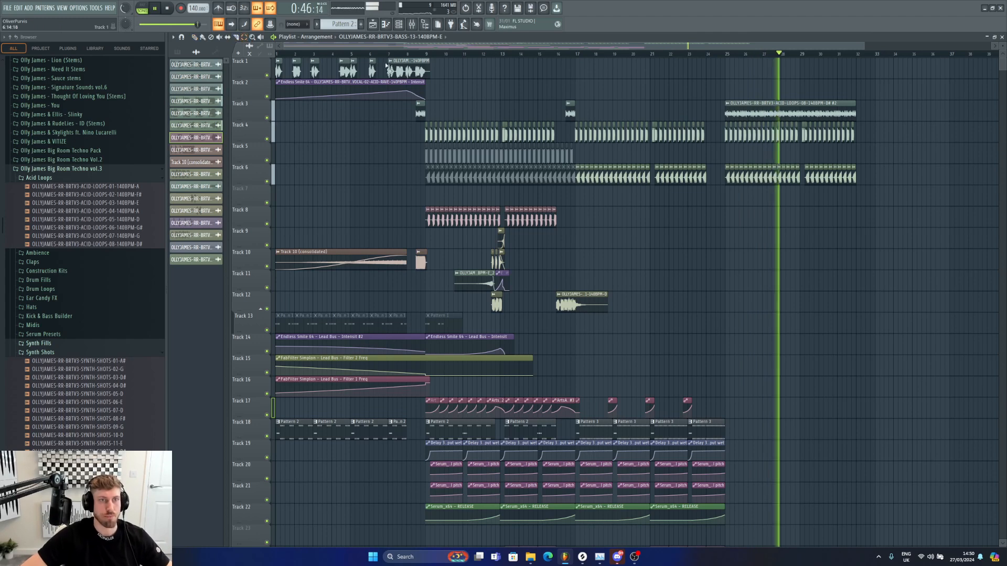
{"action": "left_click", "coordinate": [407, 65]}
{"action": "key", "text": "space"}
{"action": "left_click_drag", "start_coordinate": [407, 65], "coordinate": [773, 70]}
{"action": "key", "text": "ctrl+z"}
Step: Set the playlist snap to Line and copy the Track 1 vocal clip to bar 25
{"action": "left_click", "coordinate": [297, 24]}
{"action": "left_click", "coordinate": [297, 33]}
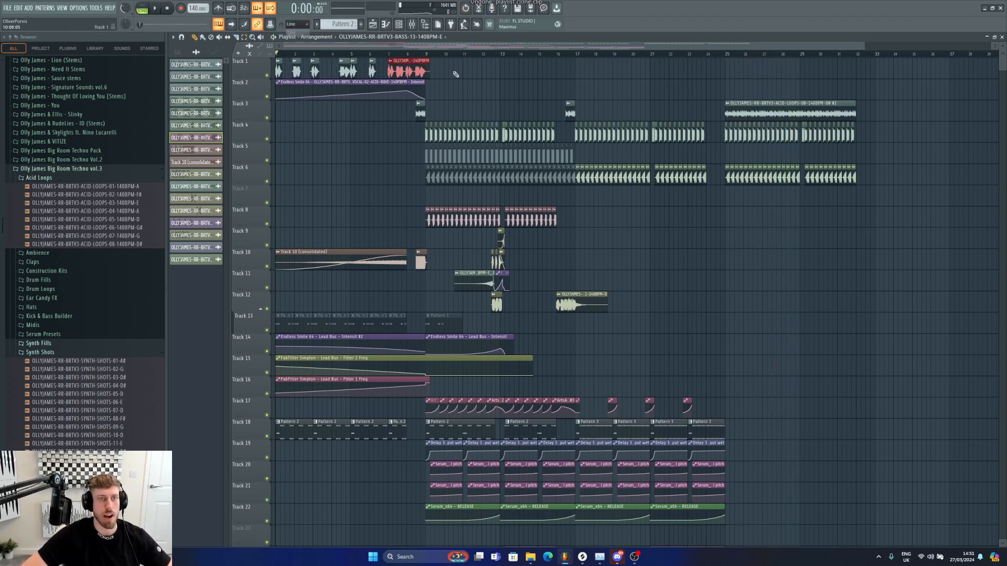
{"action": "mouse_move", "coordinate": [409, 74]}
{"action": "left_mouse_down"}
{"action": "mouse_move", "coordinate": [779, 75]}
{"action": "mouse_move", "coordinate": [728, 56]}
{"action": "left_mouse_up"}
Step: Add more copies of the vocal clip around bars 25–32 on Tracks 1 and 2
{"action": "left_click", "coordinate": [719, 54]}
{"action": "key", "text": "space"}
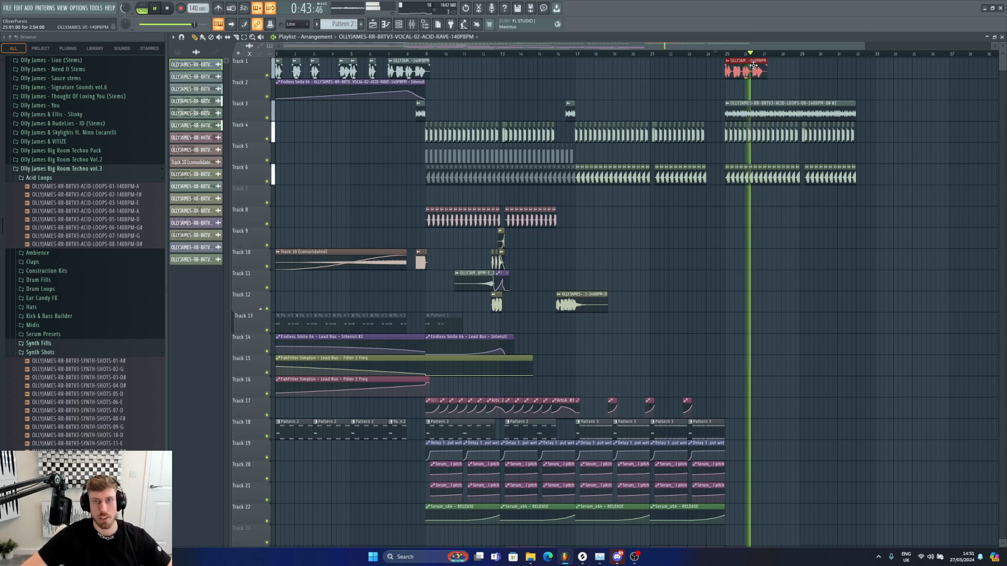
{"action": "left_click_drag", "start_coordinate": [754, 71], "coordinate": [855, 84]}
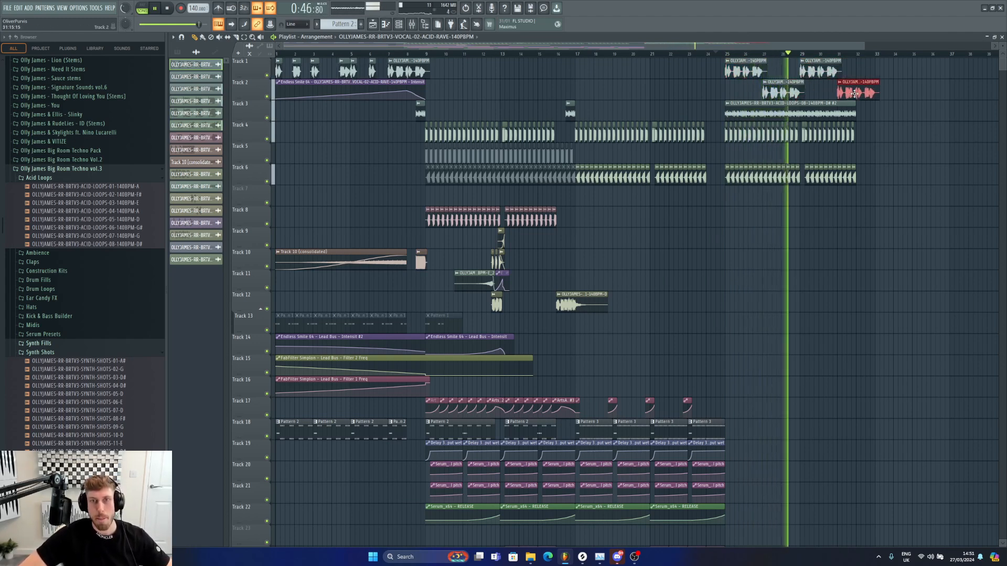
Step: Play back the arrangement from around bar 16, briefly checking insert 10 in the mixer
{"action": "key", "text": "space"}
{"action": "left_click", "coordinate": [566, 54]}
{"action": "left_click", "coordinate": [557, 54]}
{"action": "key", "text": "space"}
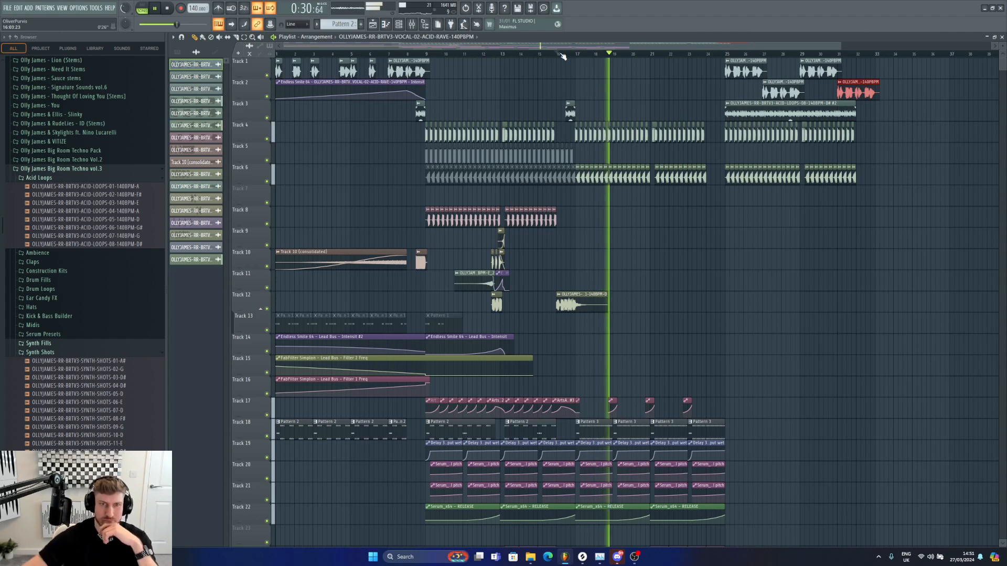
{"action": "left_click_drag", "start_coordinate": [842, 46], "coordinate": [866, 46]}
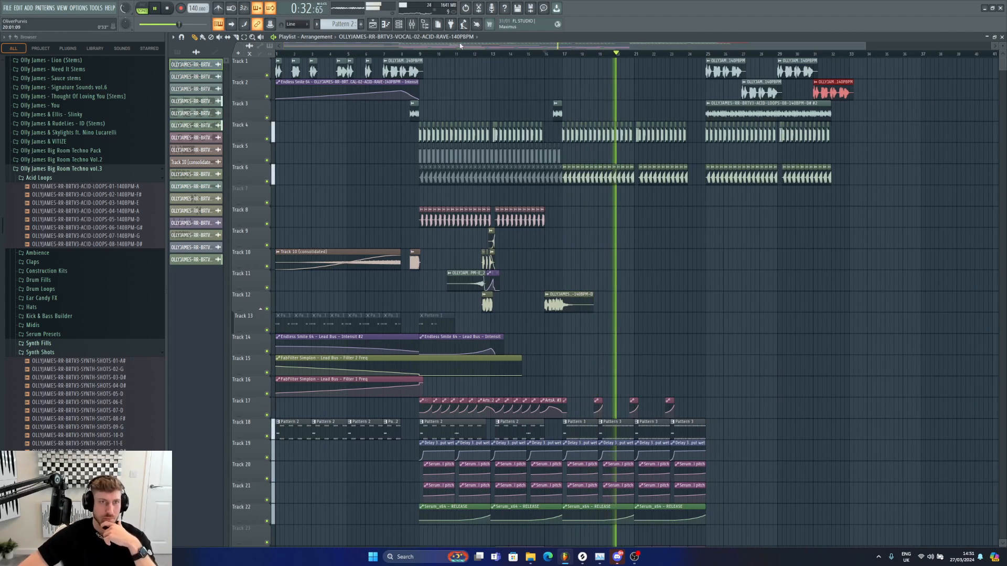
{"action": "left_click", "coordinate": [414, 26]}
{"action": "left_click", "coordinate": [419, 289]}
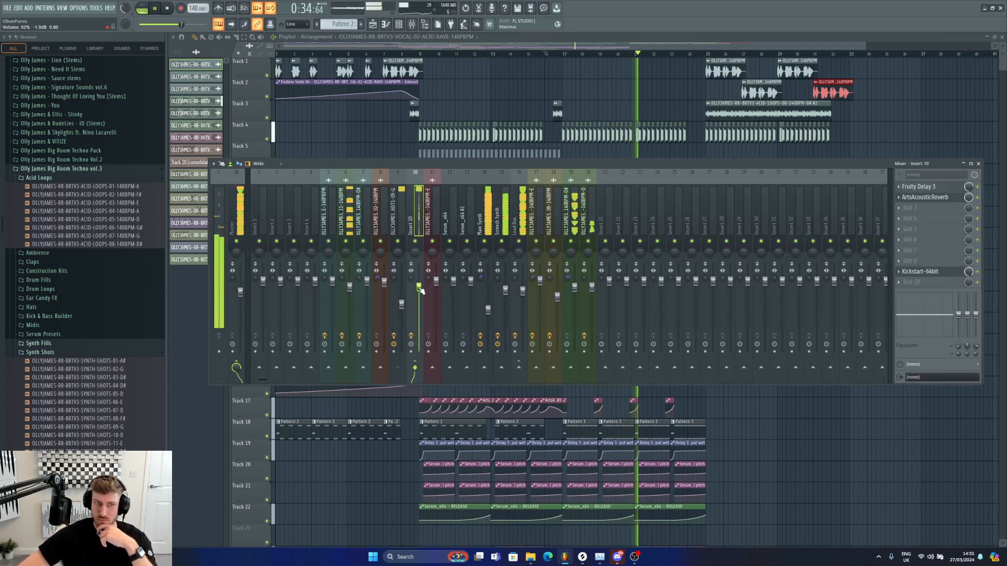
{"action": "left_click", "coordinate": [808, 45]}
{"action": "key", "text": "space"}
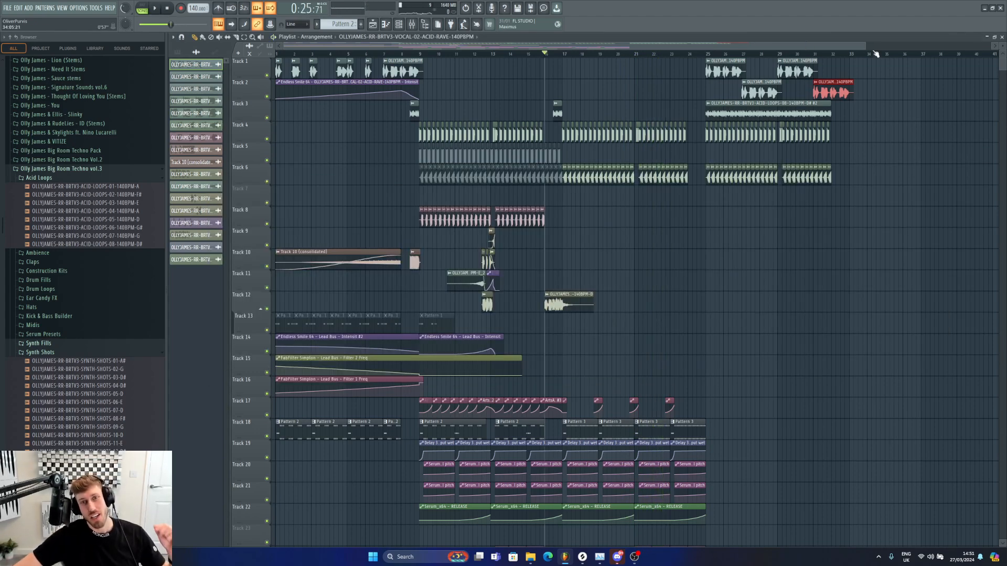
{"action": "left_click_drag", "start_coordinate": [866, 44], "coordinate": [814, 45]}
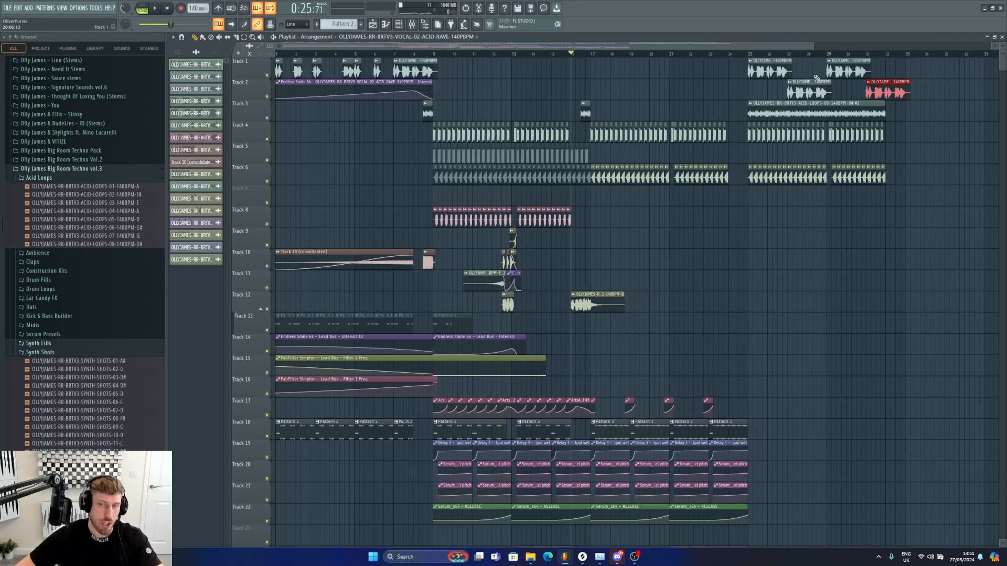